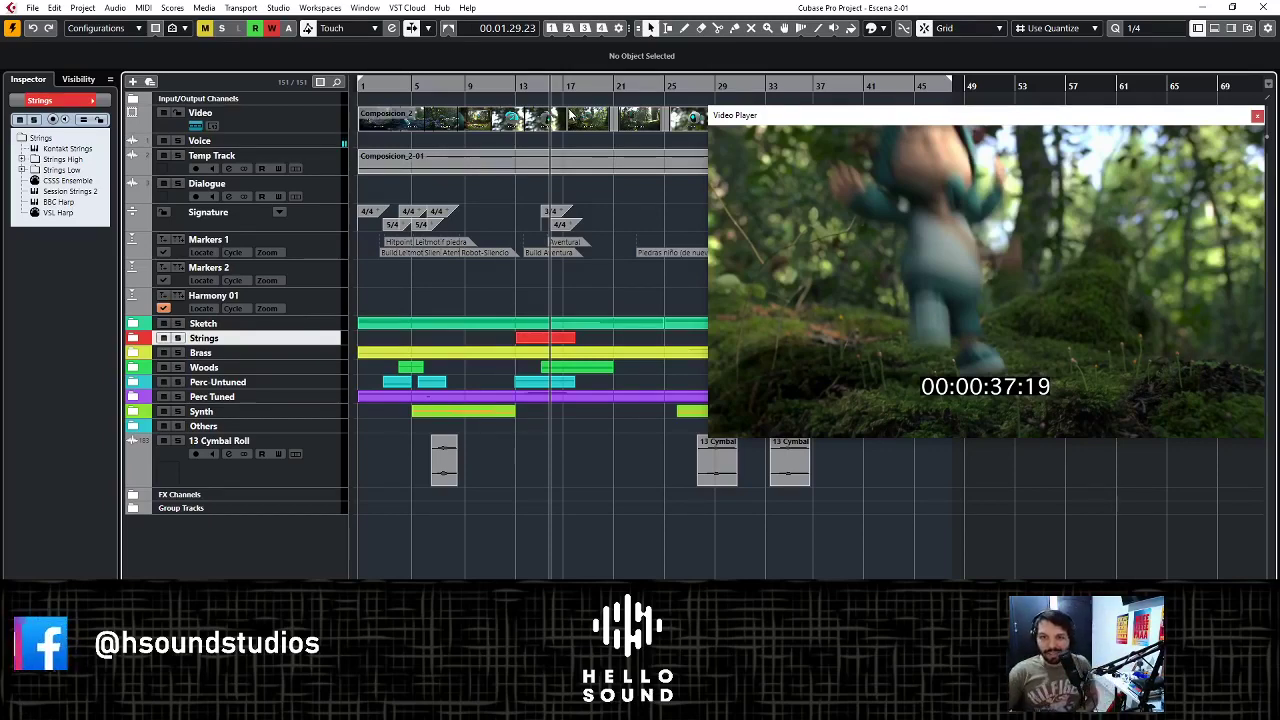
# - Reduce all tracks in the list to minimum height, starting from the 13 Cymbal Roll track
pyautogui.click(260, 476)
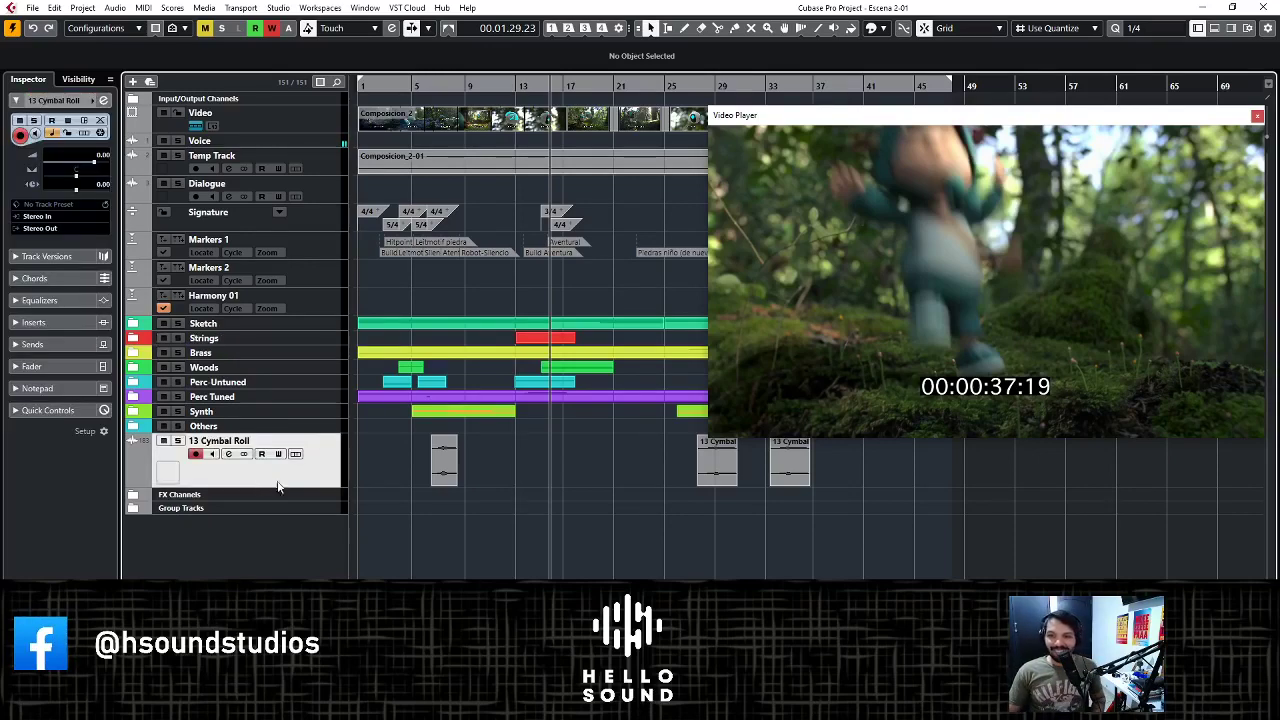
pyautogui.hotkey('ctrl', 'Down')
pyautogui.hotkey('ctrl', 'Down')
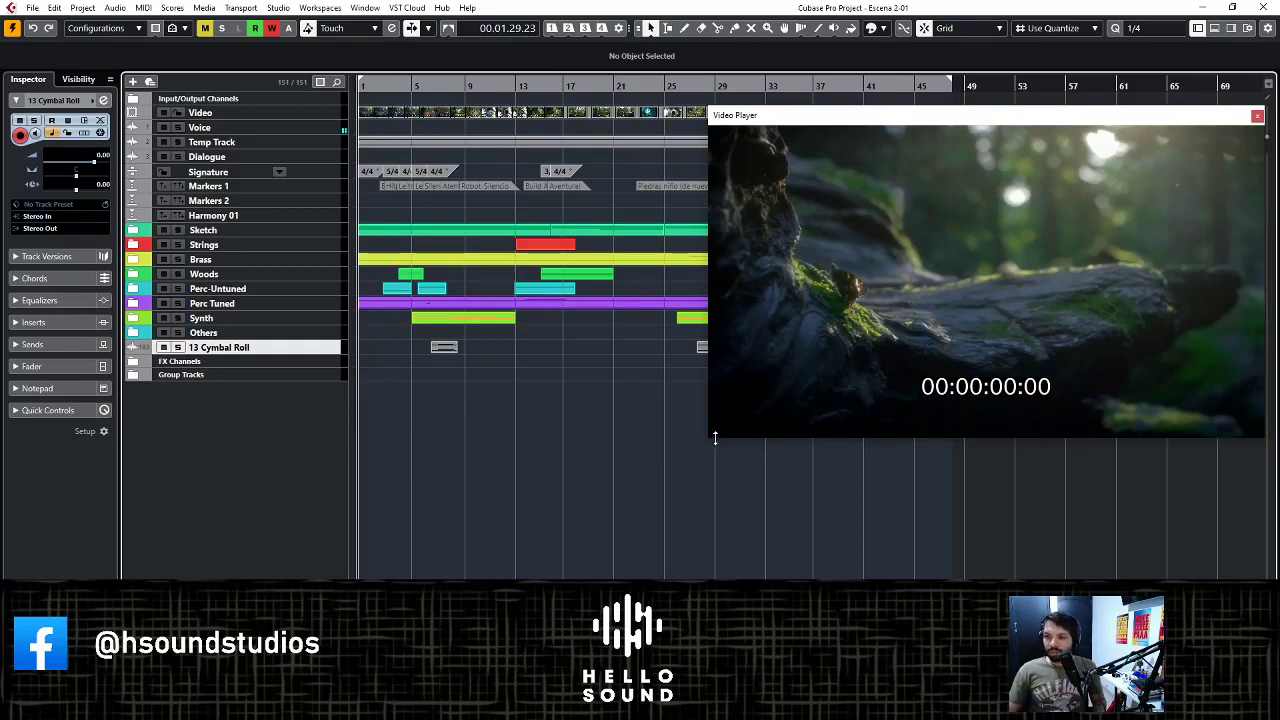
# - Enlarge the Video Player and play the whole cue against the picture with the Voice track's input monitoring temporarily off
pyautogui.moveTo(707, 436); pyautogui.dragTo(630, 514)
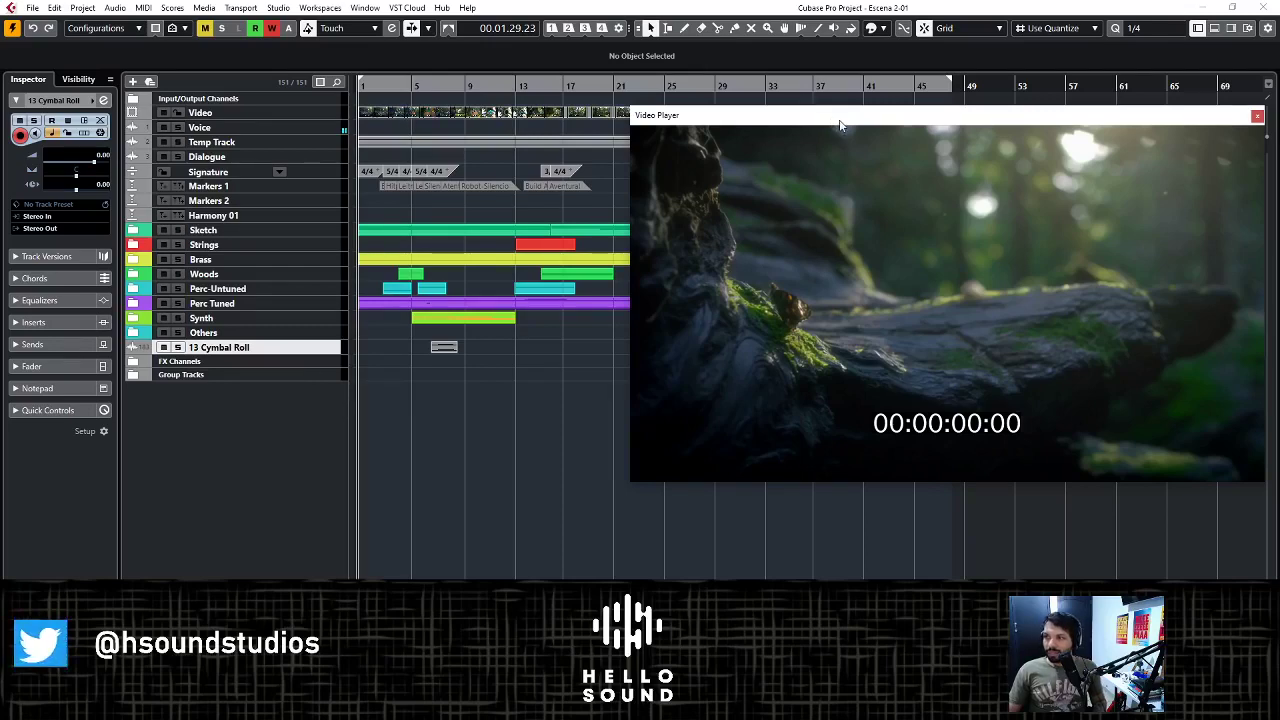
pyautogui.moveTo(838, 124); pyautogui.dragTo(852, 121)
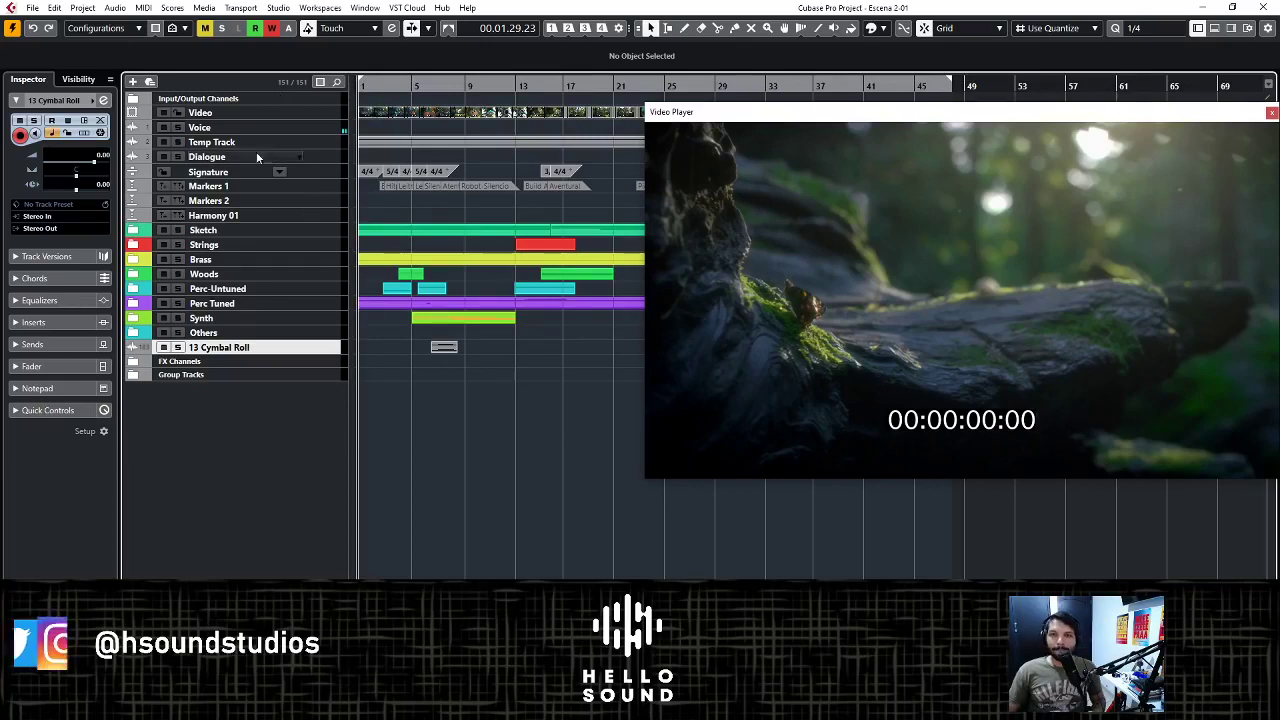
pyautogui.click(145, 130)
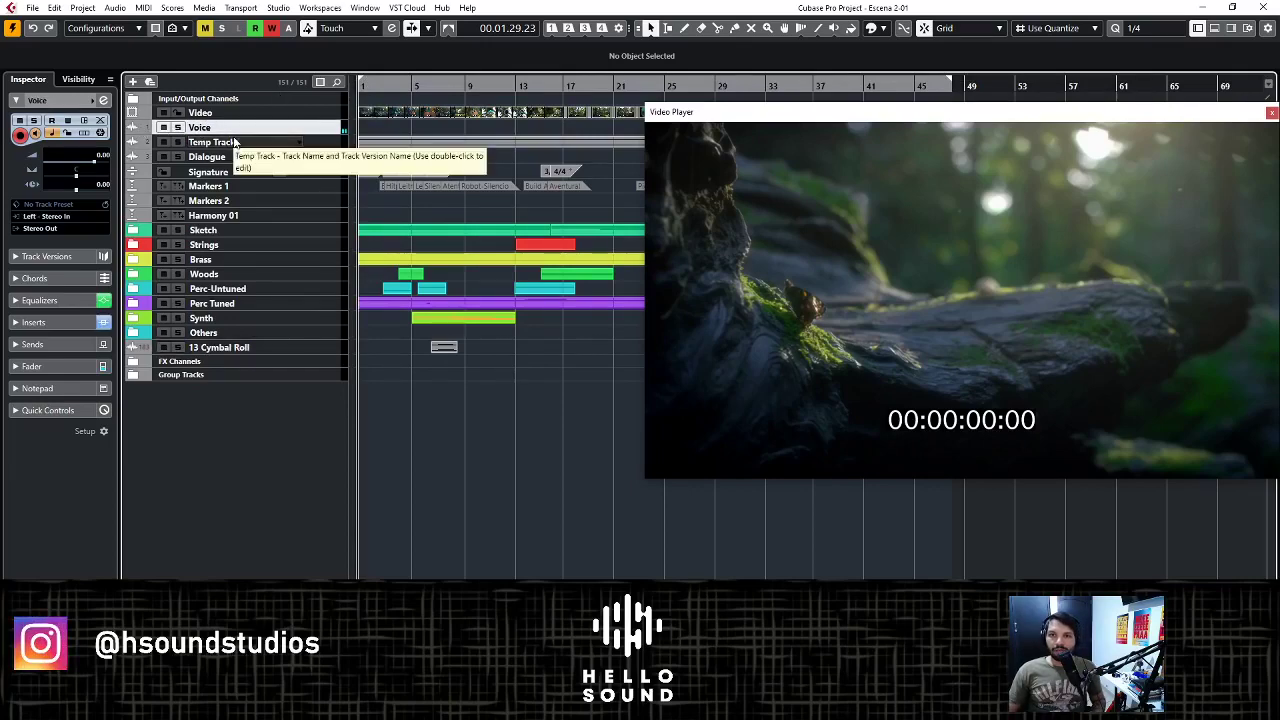
pyautogui.moveTo(234, 135); pyautogui.dragTo(222, 187)
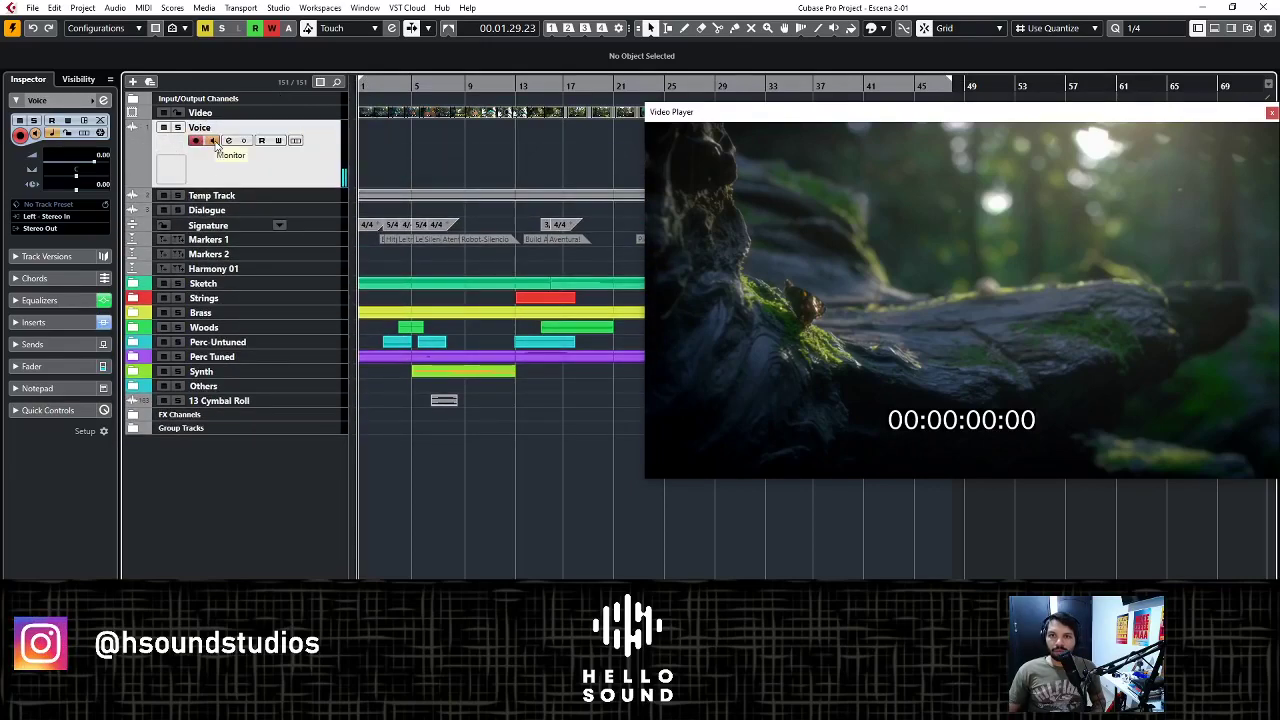
pyautogui.press('space')
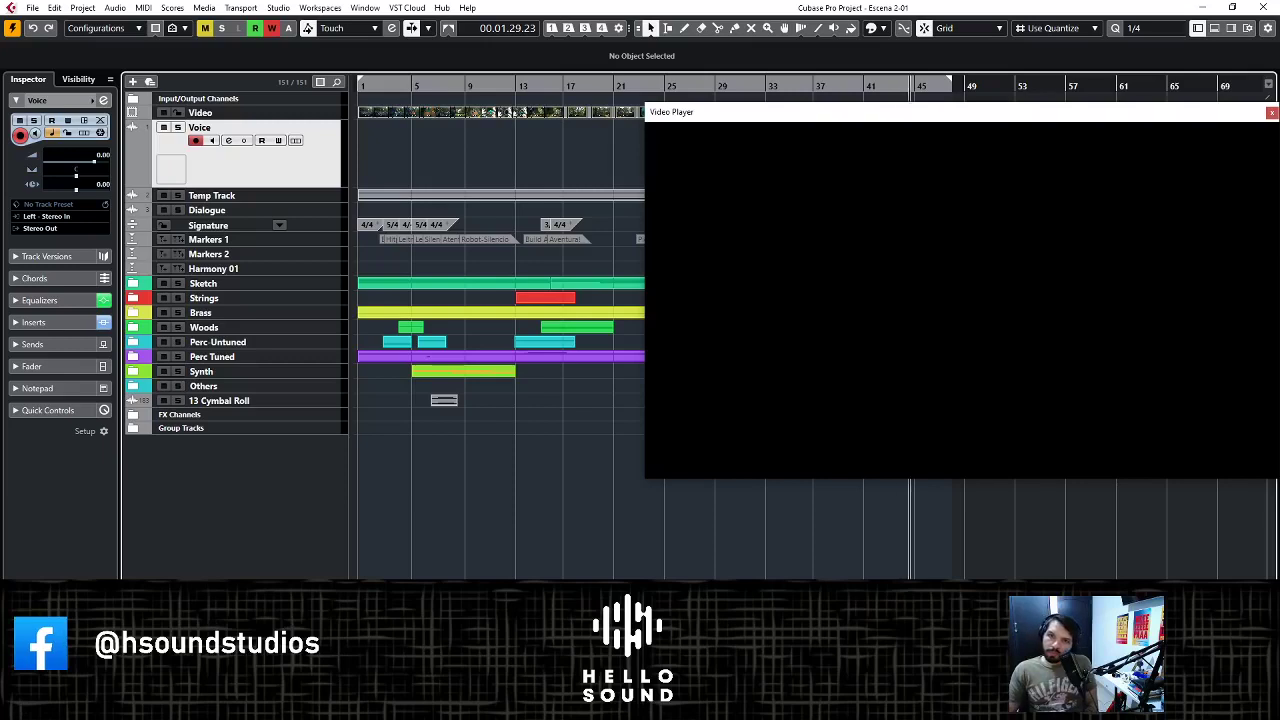
pyautogui.click(141, 155)
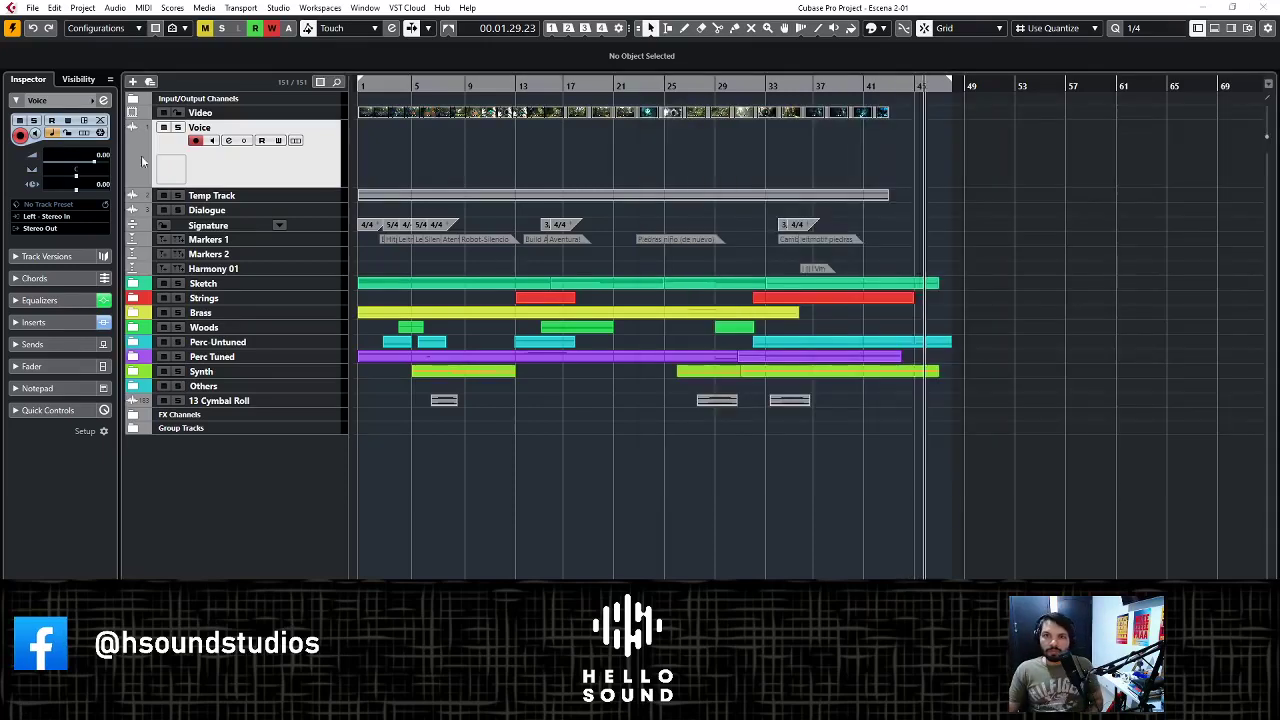
pyautogui.click(213, 143)
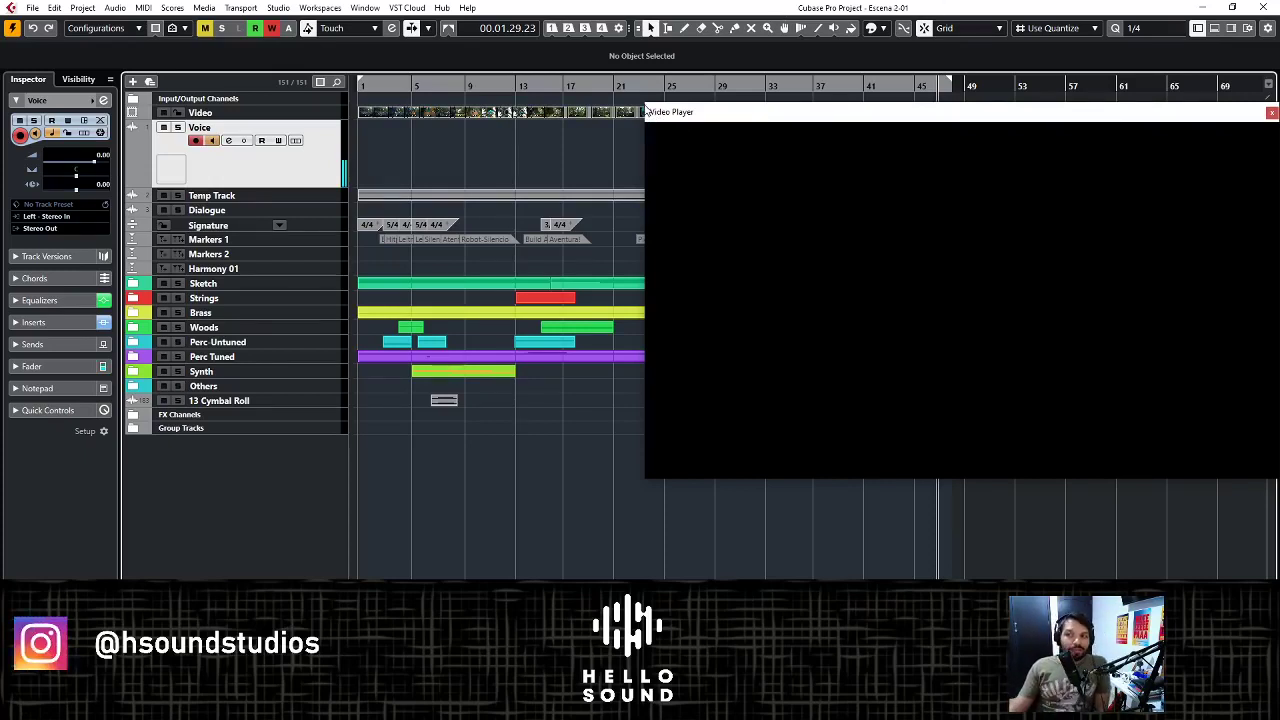
# - Shrink the Video Player window and move it so that the early bars of the arrangement stay uncovered
pyautogui.moveTo(648, 479); pyautogui.dragTo(763, 407)
pyautogui.moveTo(958, 113); pyautogui.dragTo(968, 450)
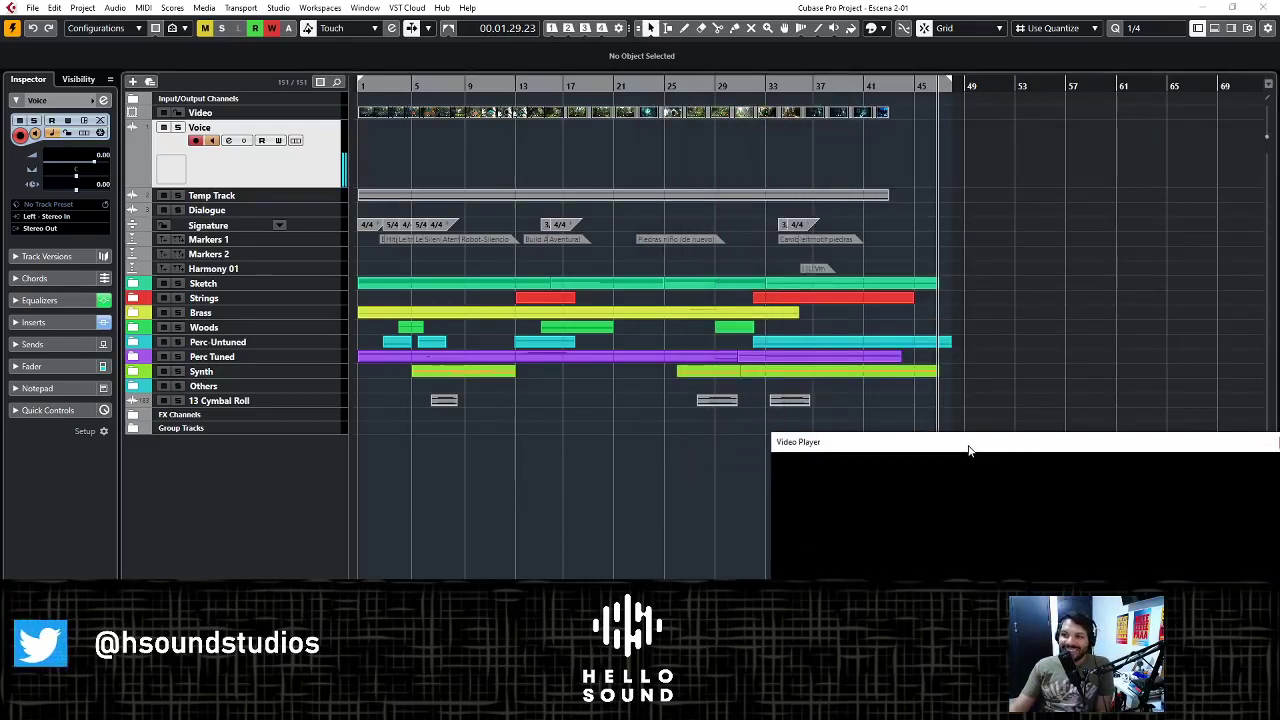
pyautogui.click(318, 242)
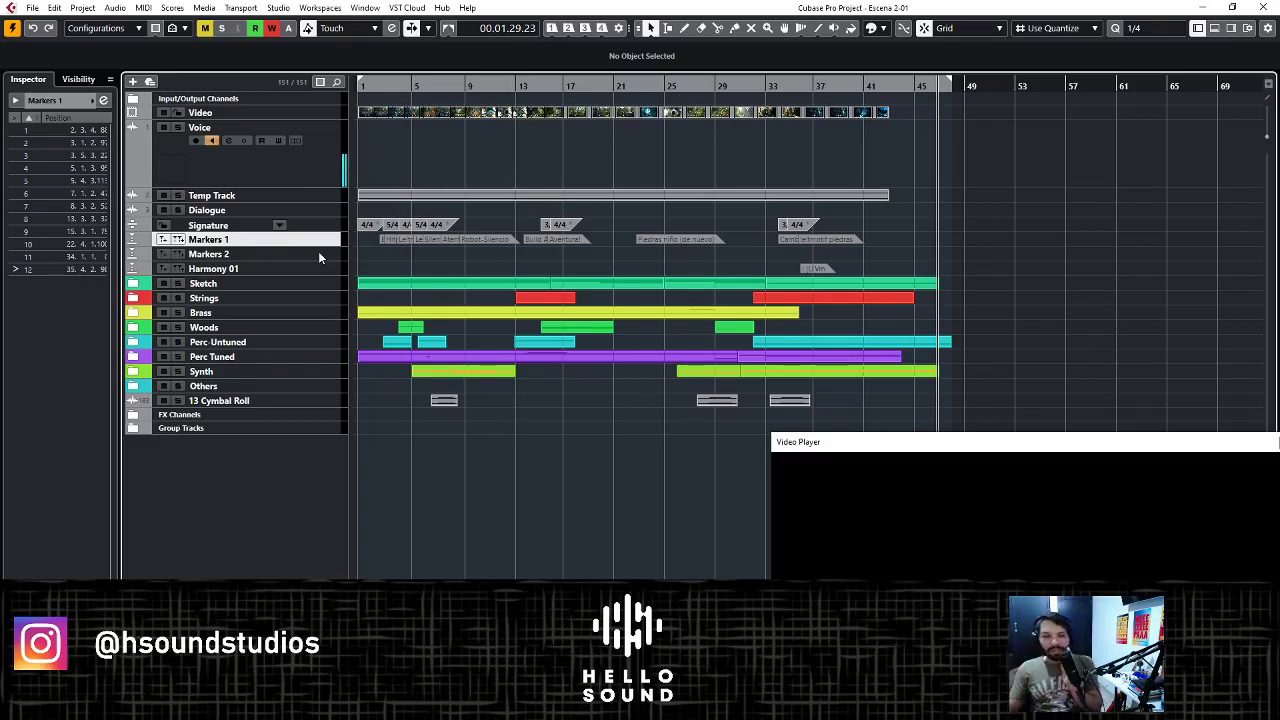
pyautogui.moveTo(948, 445); pyautogui.dragTo(846, 46)
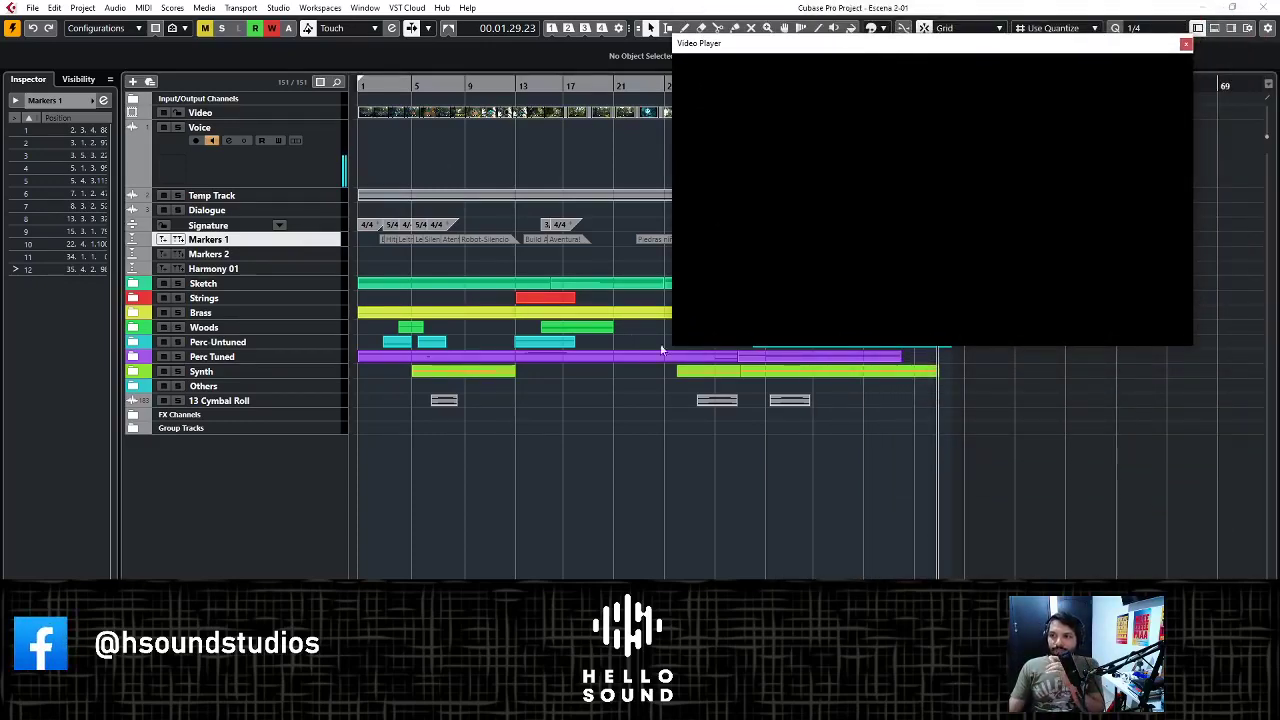
pyautogui.moveTo(674, 345); pyautogui.dragTo(743, 305)
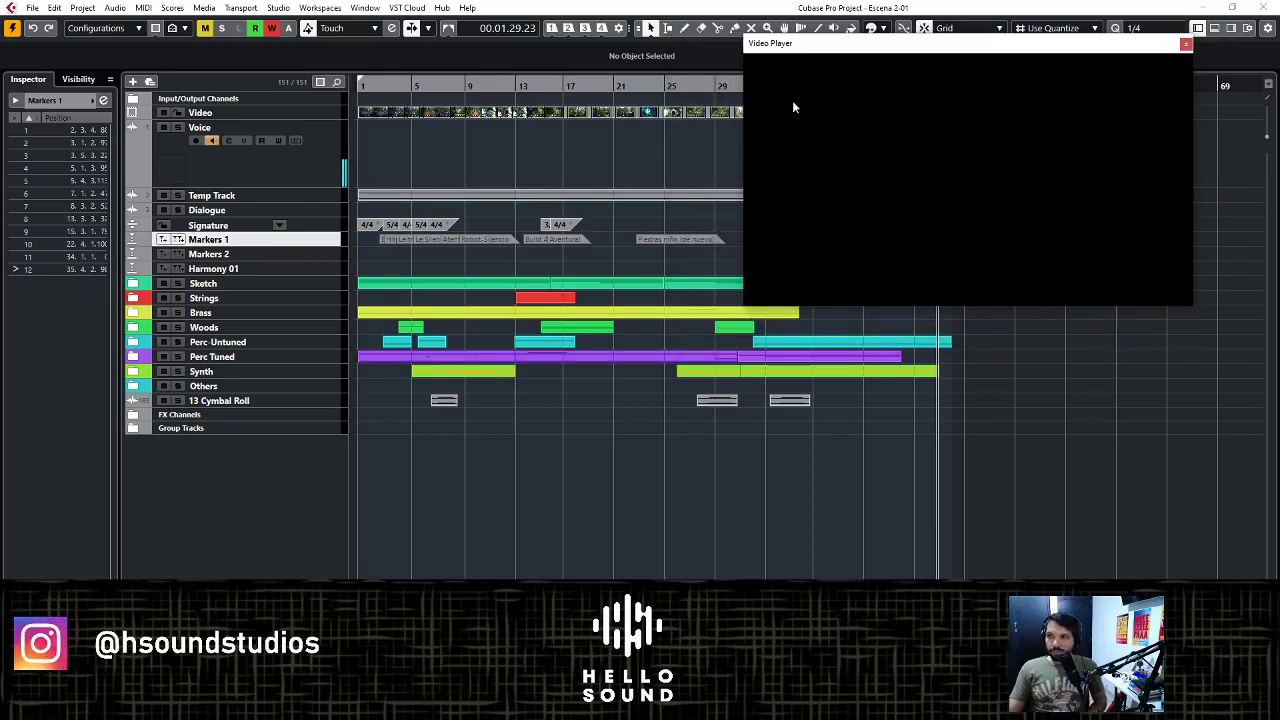
# - Collapse the Voice track to minimum height and give the Sketch folder track a moderately enlarged height
pyautogui.click(303, 178)
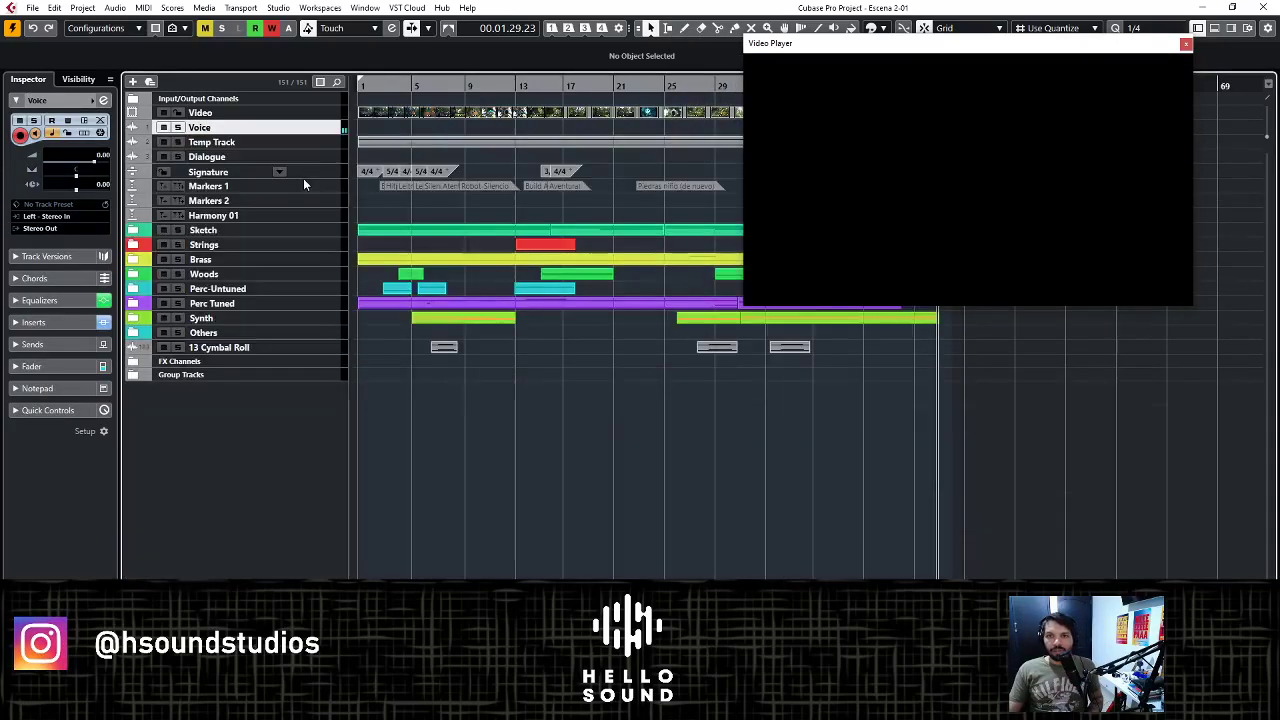
pyautogui.click(328, 192)
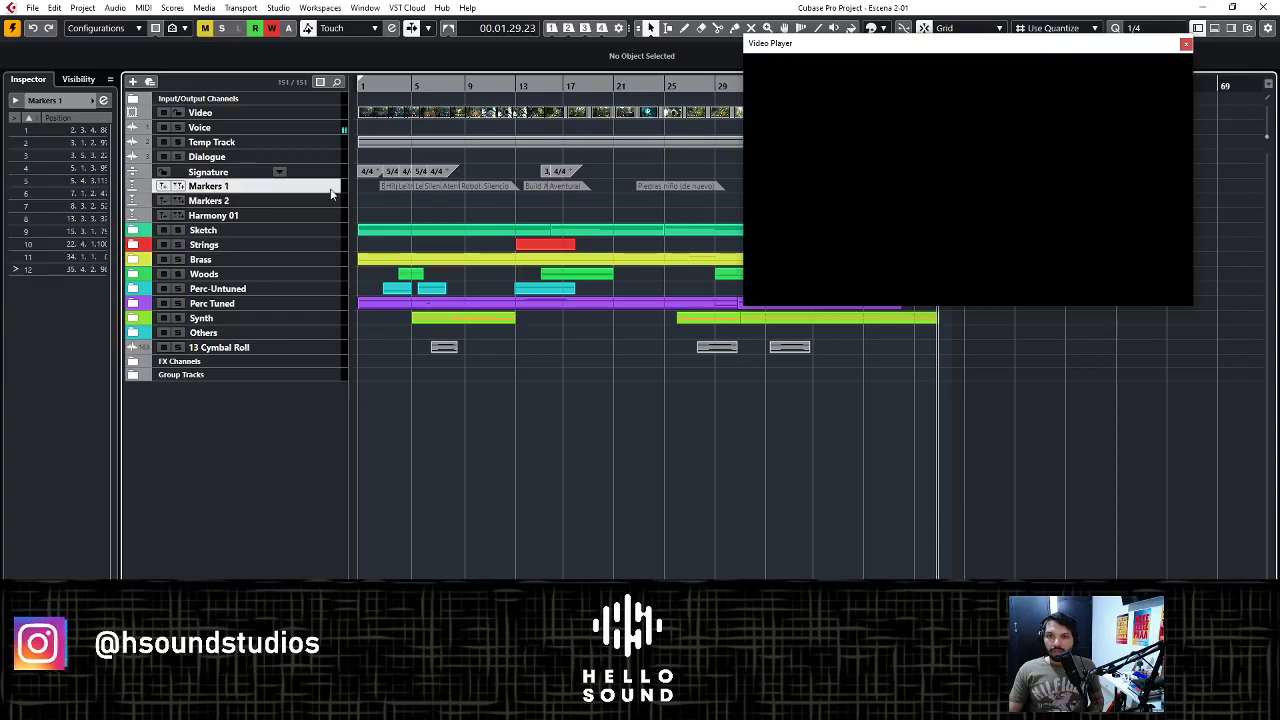
pyautogui.click(329, 234)
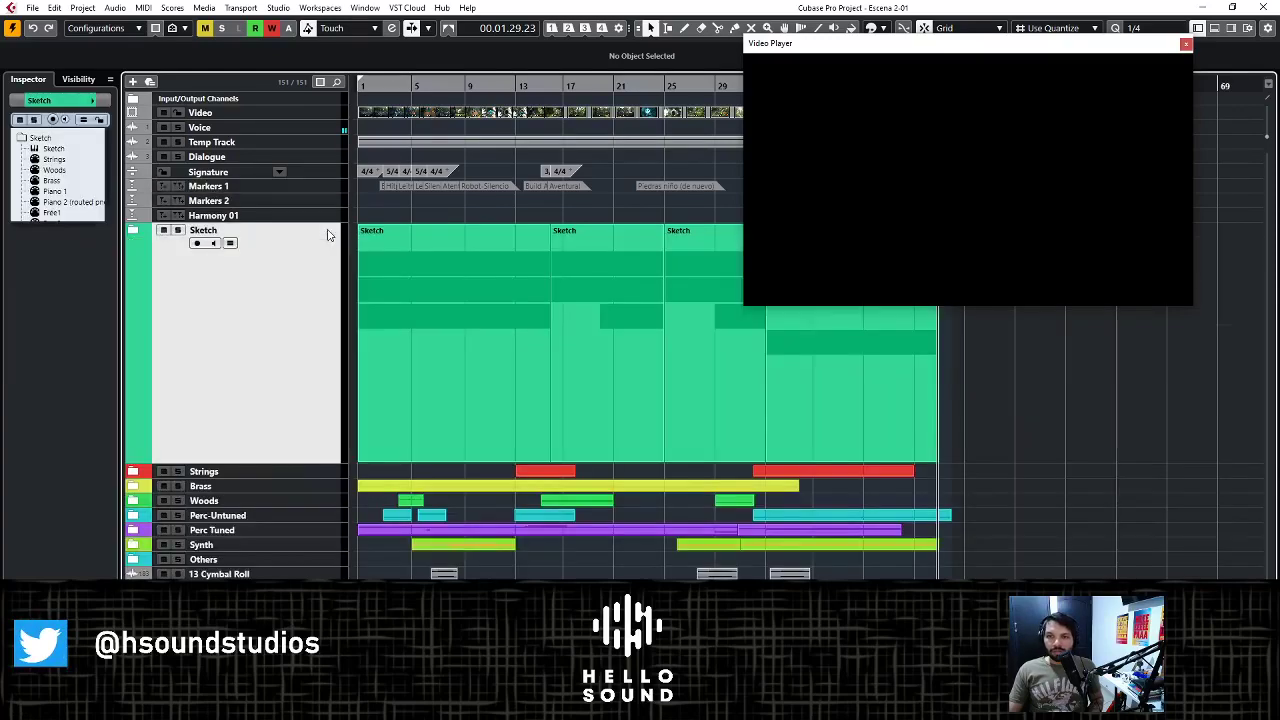
pyautogui.moveTo(305, 459); pyautogui.dragTo(305, 275)
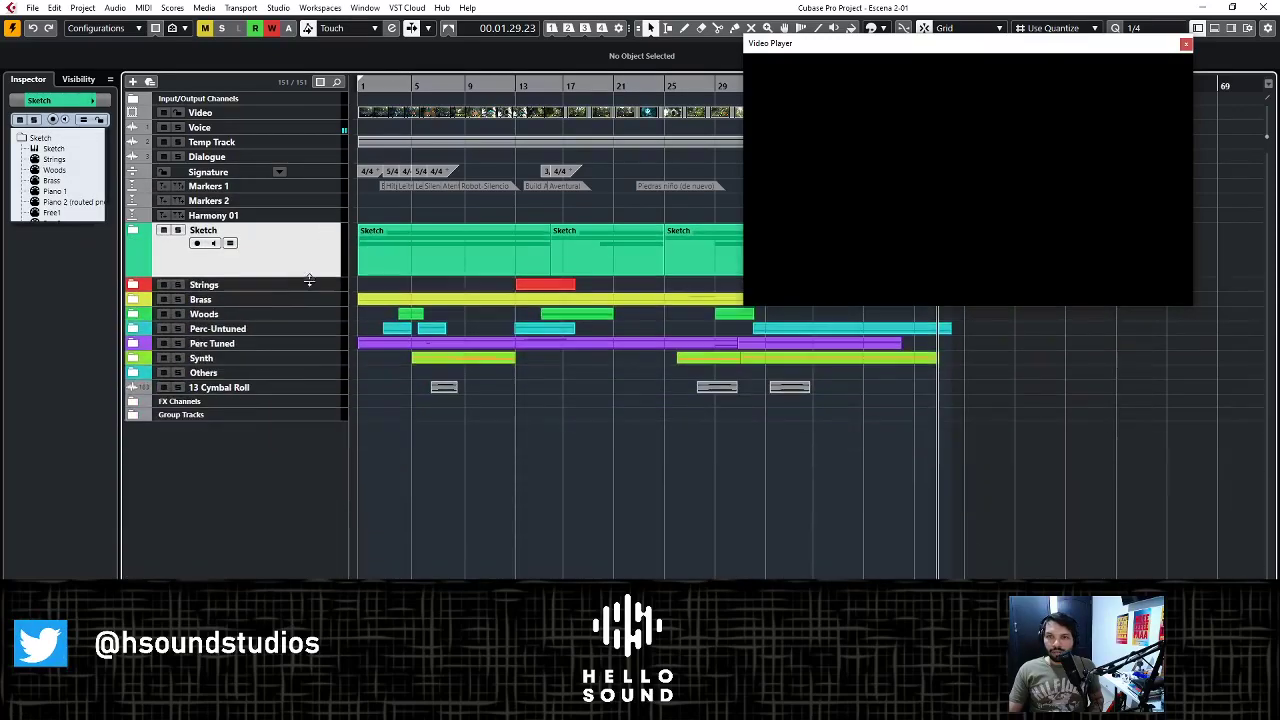
# - Expand the Strings, Brass and Sketch folders to show the tracks inside them
pyautogui.click(309, 287)
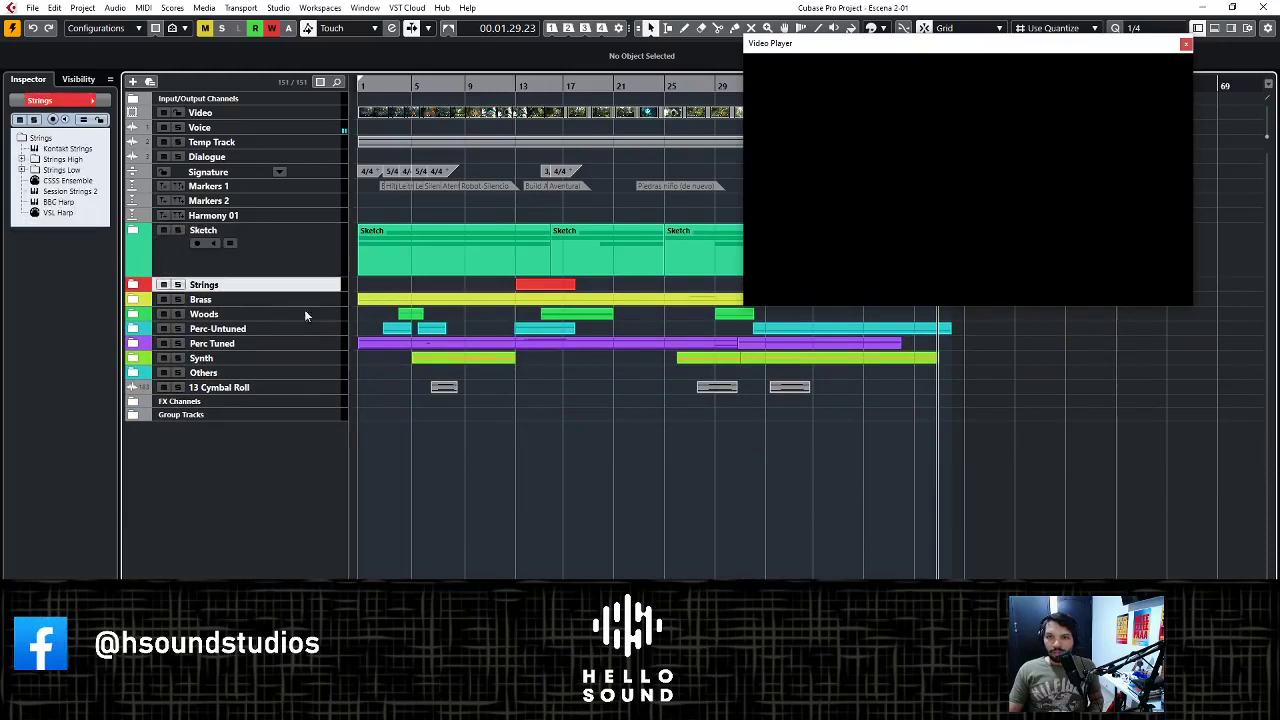
pyautogui.click(134, 286)
pyautogui.scroll(-3, 288, 352)
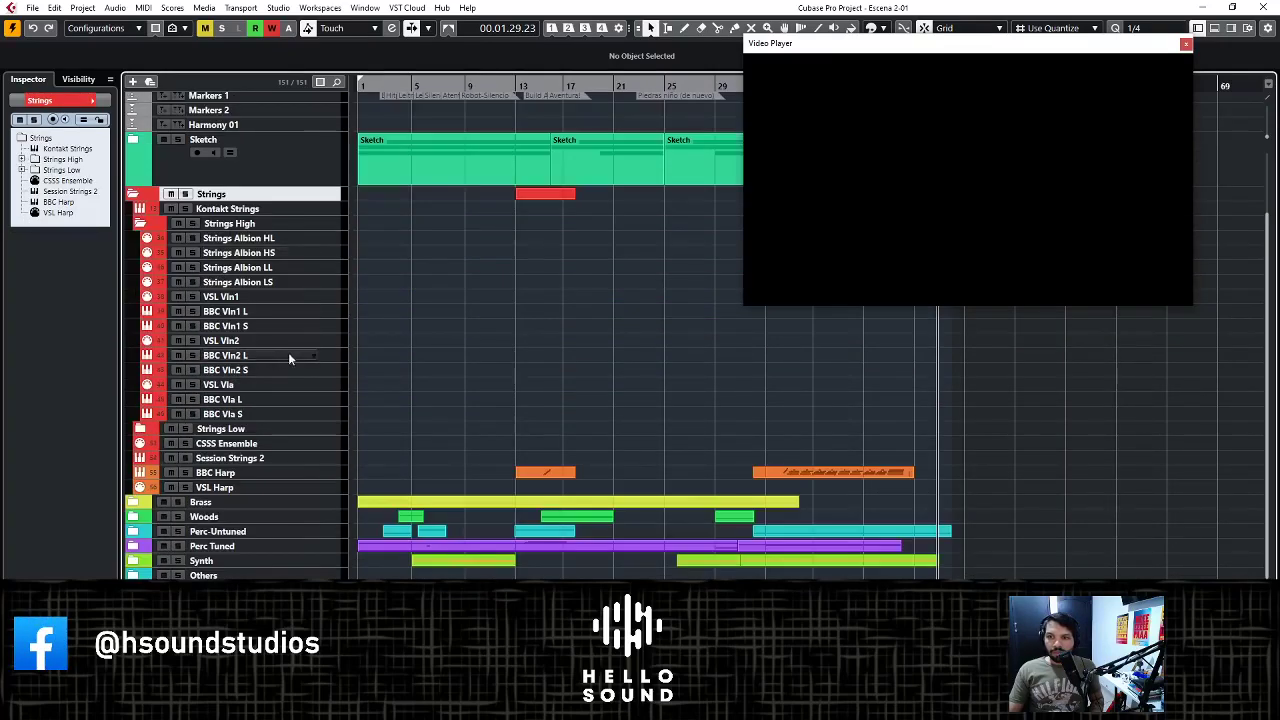
pyautogui.click(134, 502)
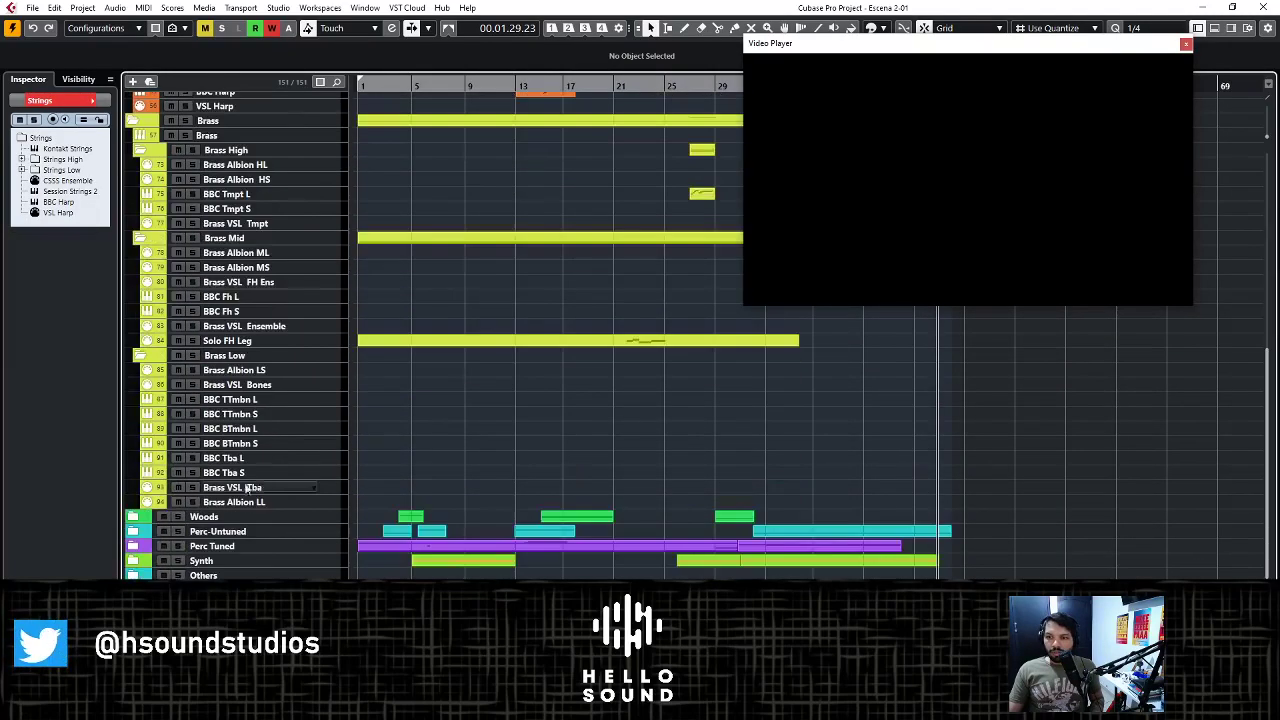
pyautogui.scroll(10, 450, 360)
pyautogui.scroll(1, 460, 320)
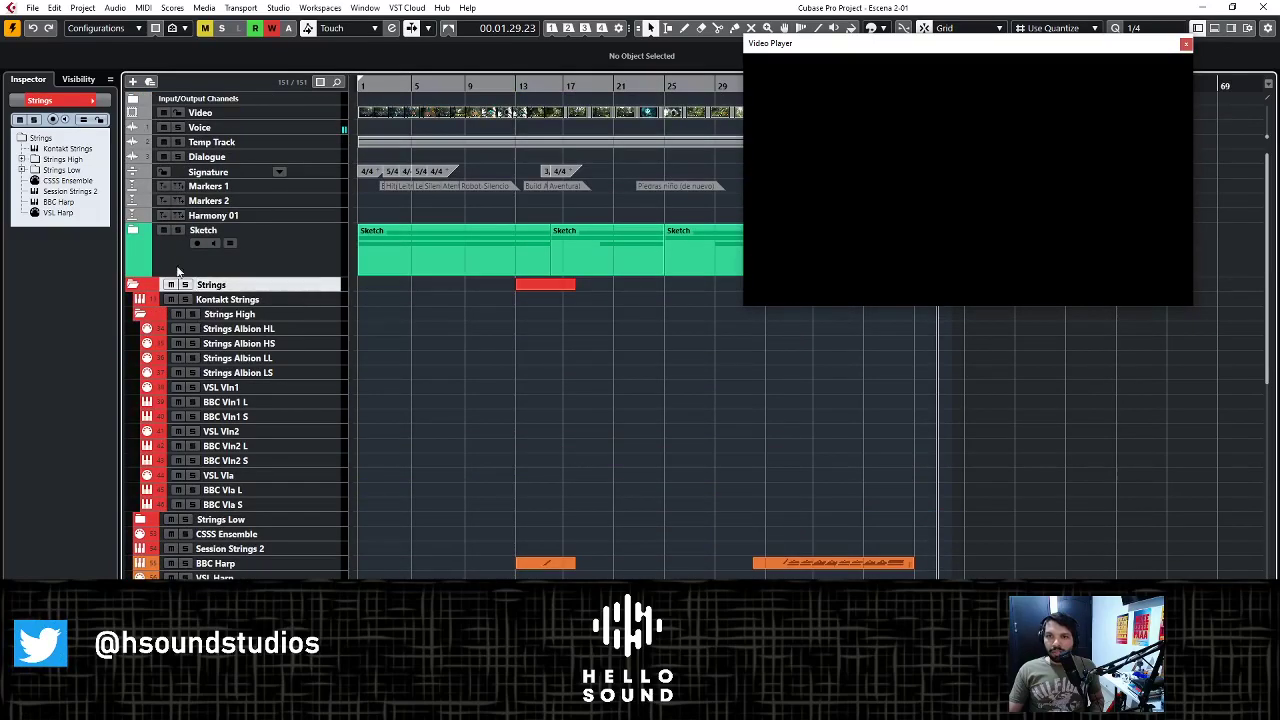
pyautogui.click(133, 231)
pyautogui.scroll(-3, 200, 280)
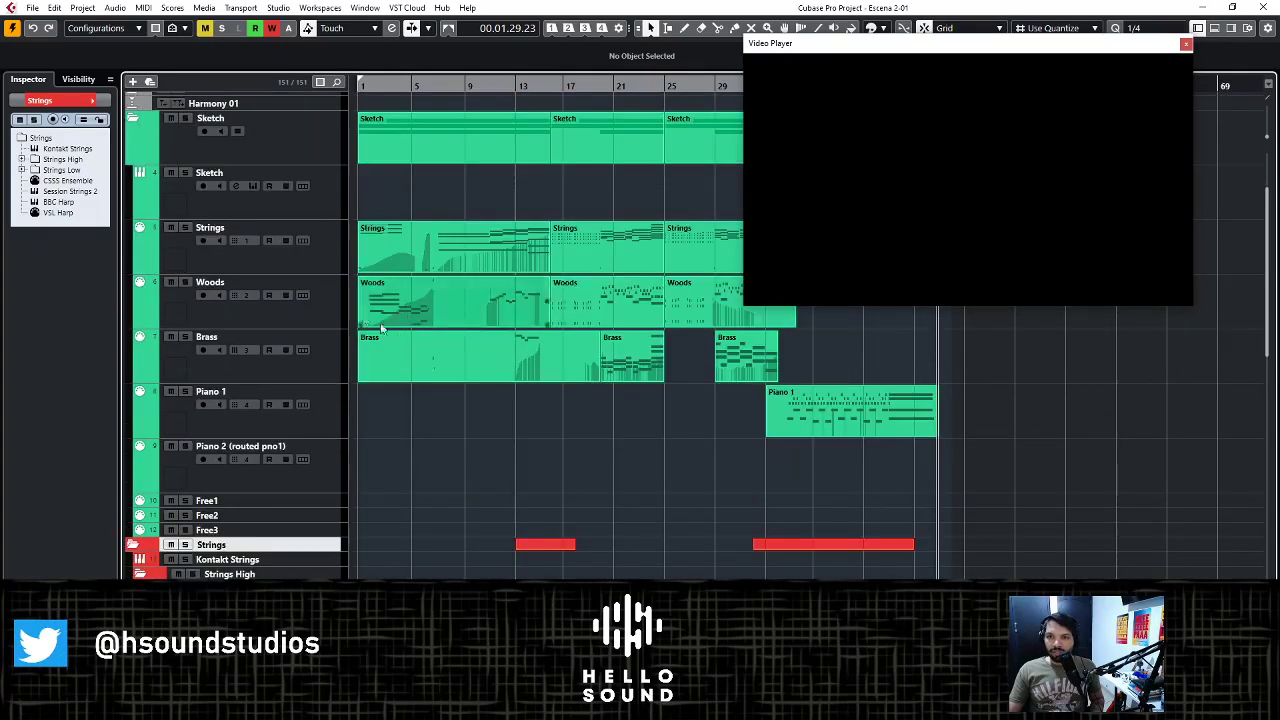
# - Audition the Woods track of the Sketch folder in solo from the beginning of the project, and unsolo it after stopping playback
pyautogui.click(185, 282)
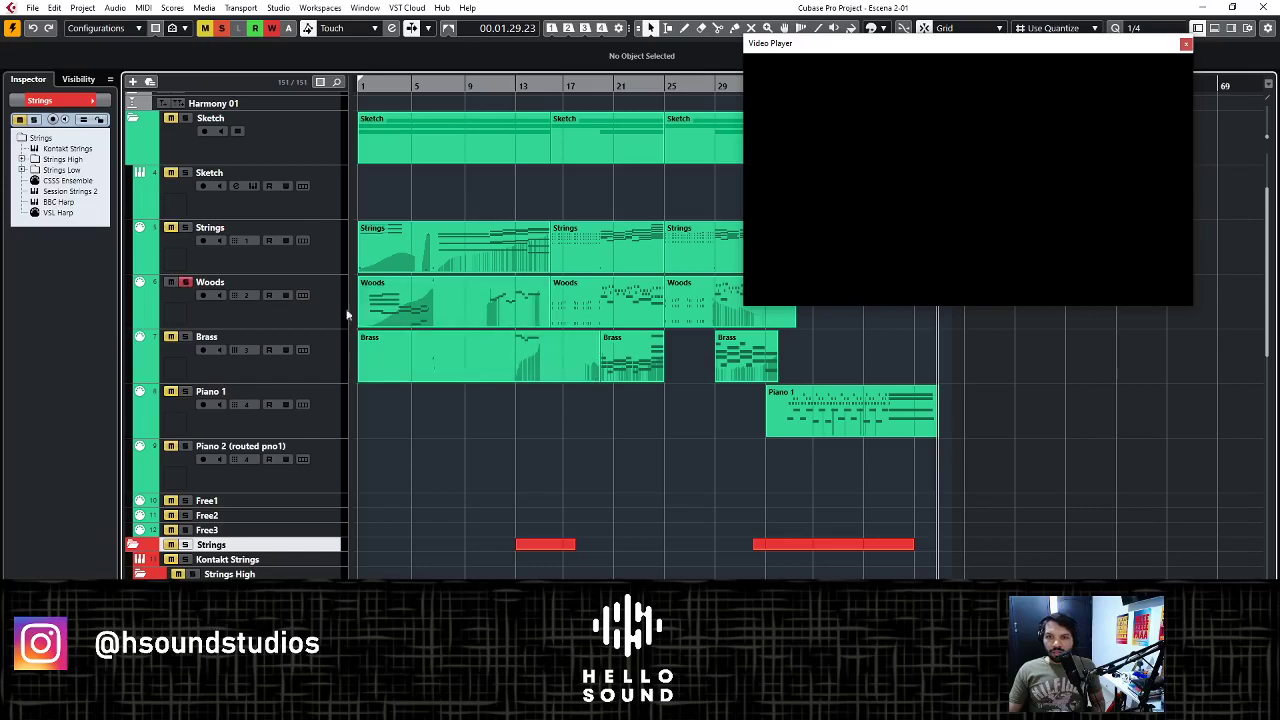
pyautogui.click(186, 283)
pyautogui.scroll(2, 192, 288)
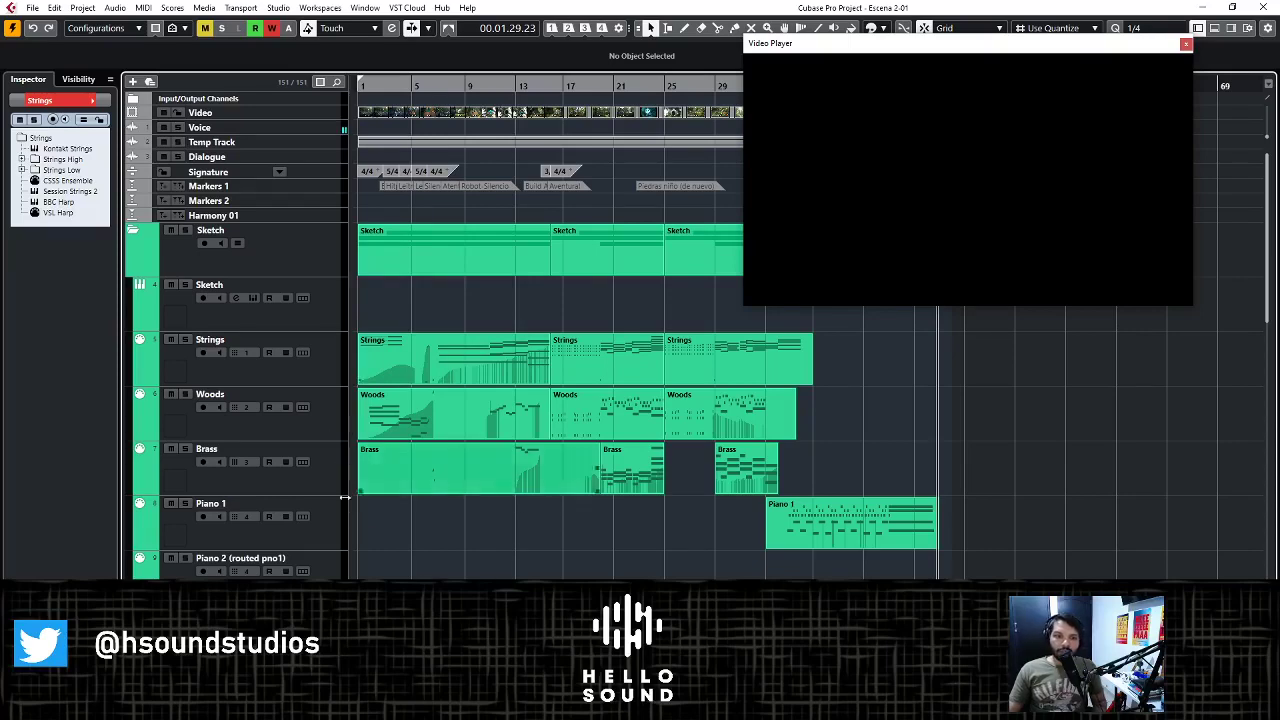
pyautogui.click(335, 410)
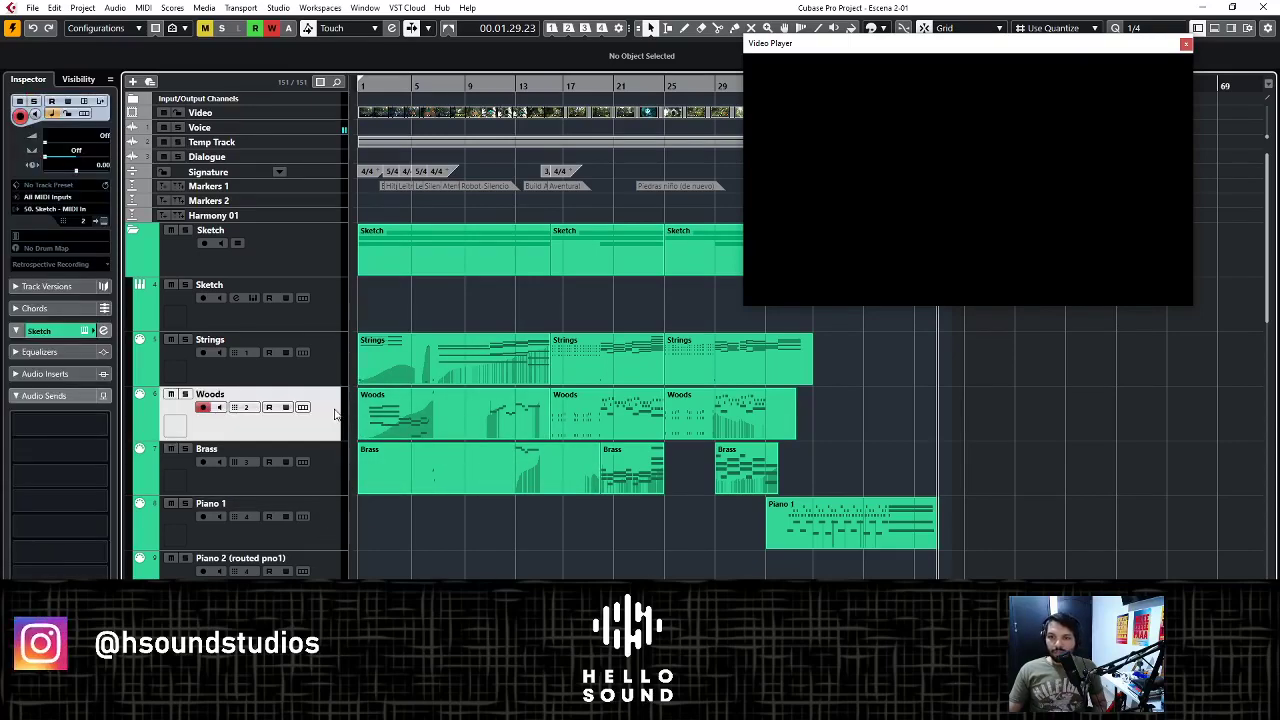
pyautogui.press('s')
pyautogui.moveTo(393, 86); pyautogui.dragTo(370, 86)
pyautogui.press('space')
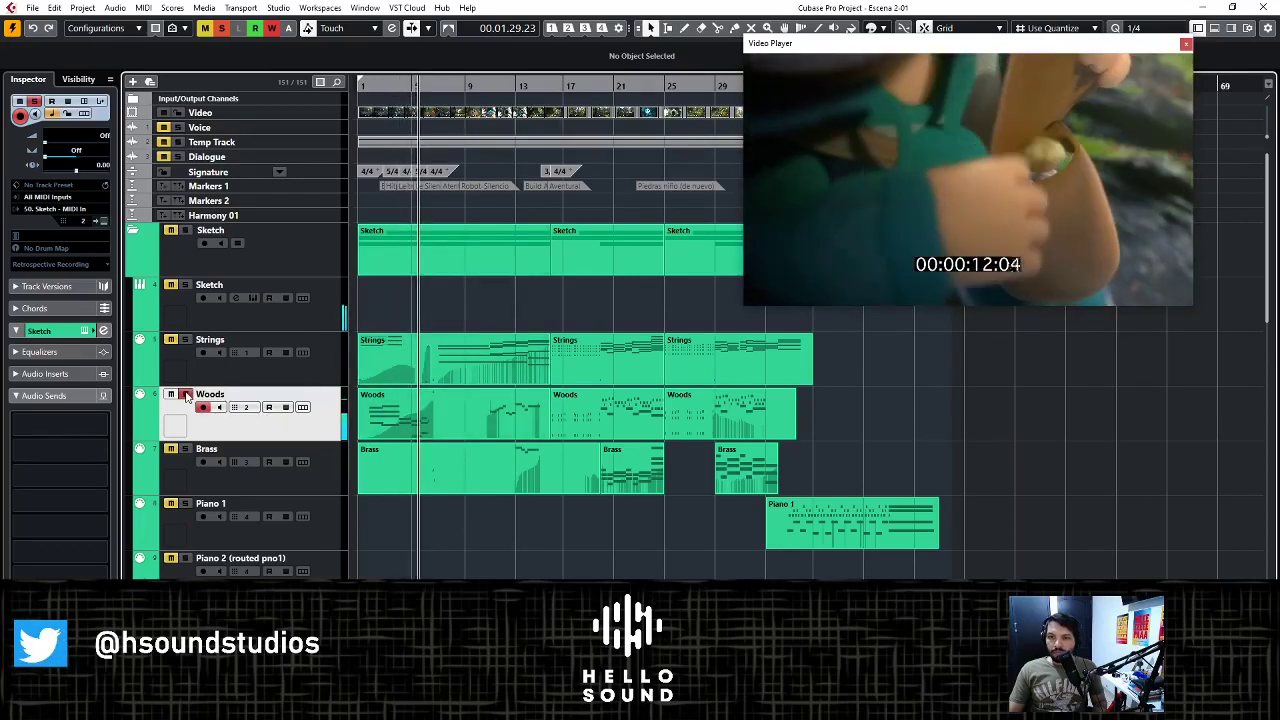
pyautogui.press('space')
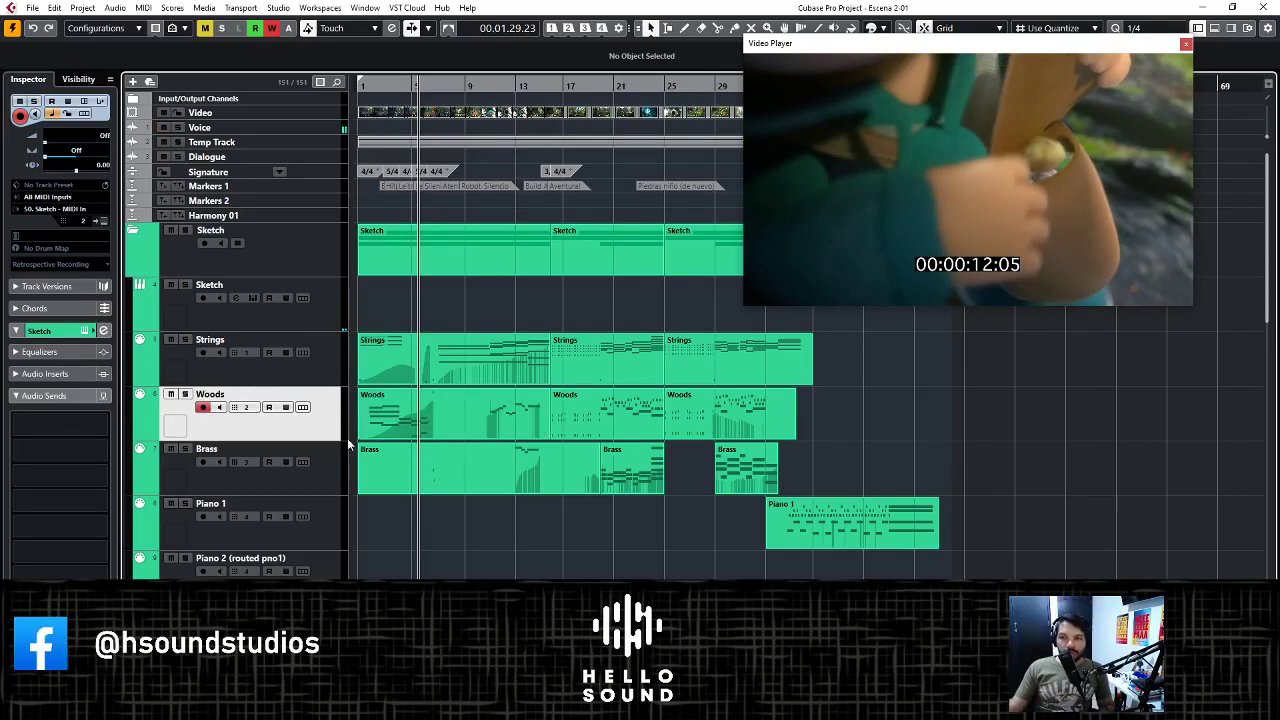
# - Open the Sketch Kontakt instrument, check the Woods, Strings, Brass and Piano 1 tracks against its loaded patches, and close it
pyautogui.click(104, 221)
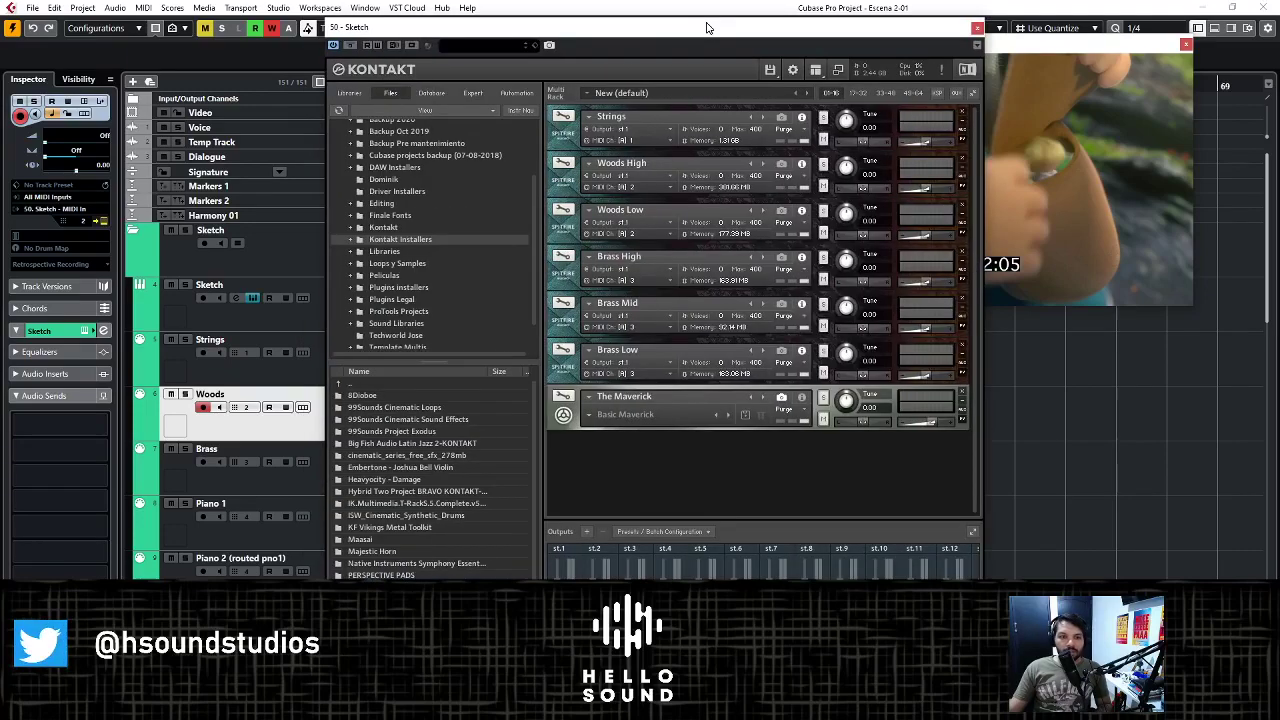
pyautogui.moveTo(925, 33); pyautogui.dragTo(700, 36)
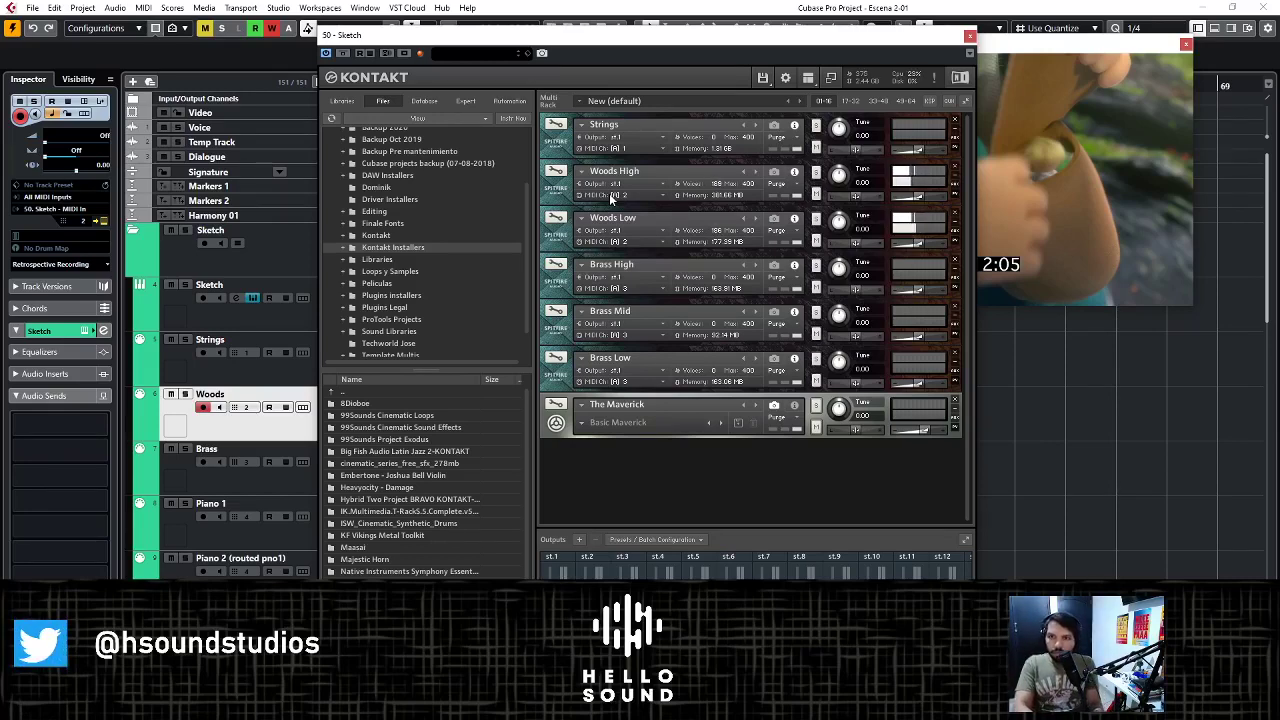
pyautogui.click(284, 381)
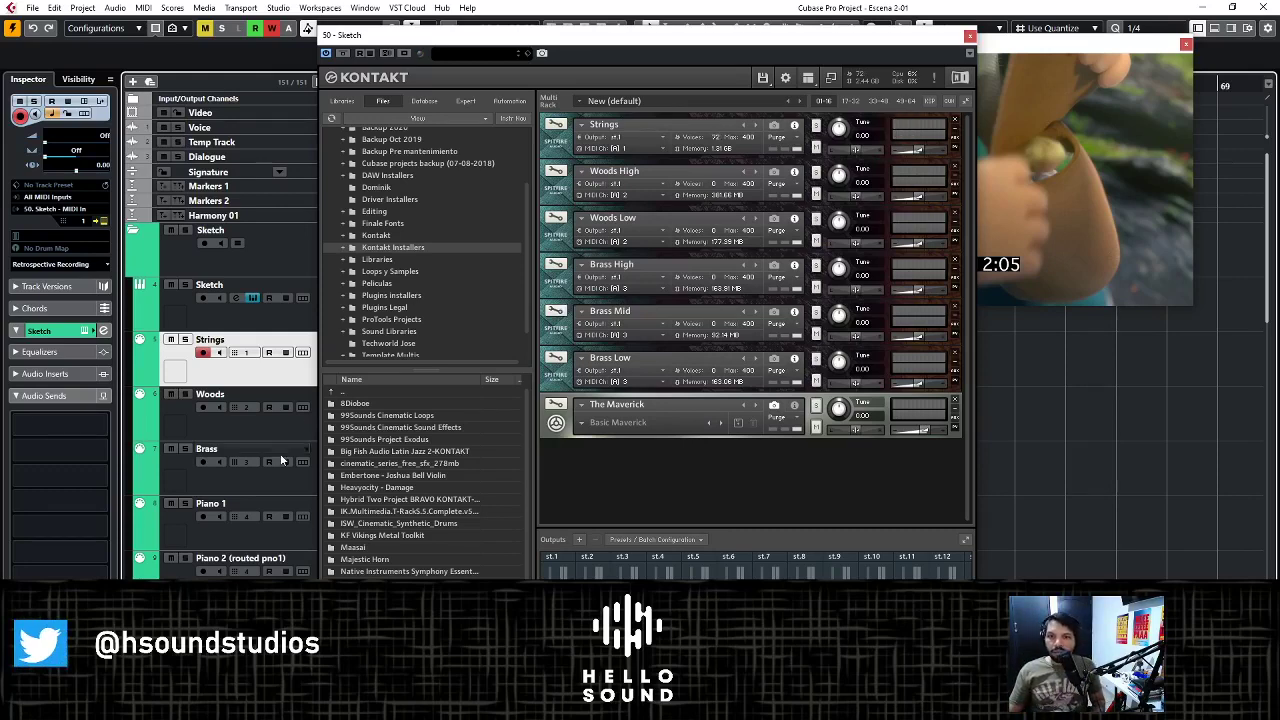
pyautogui.click(295, 487)
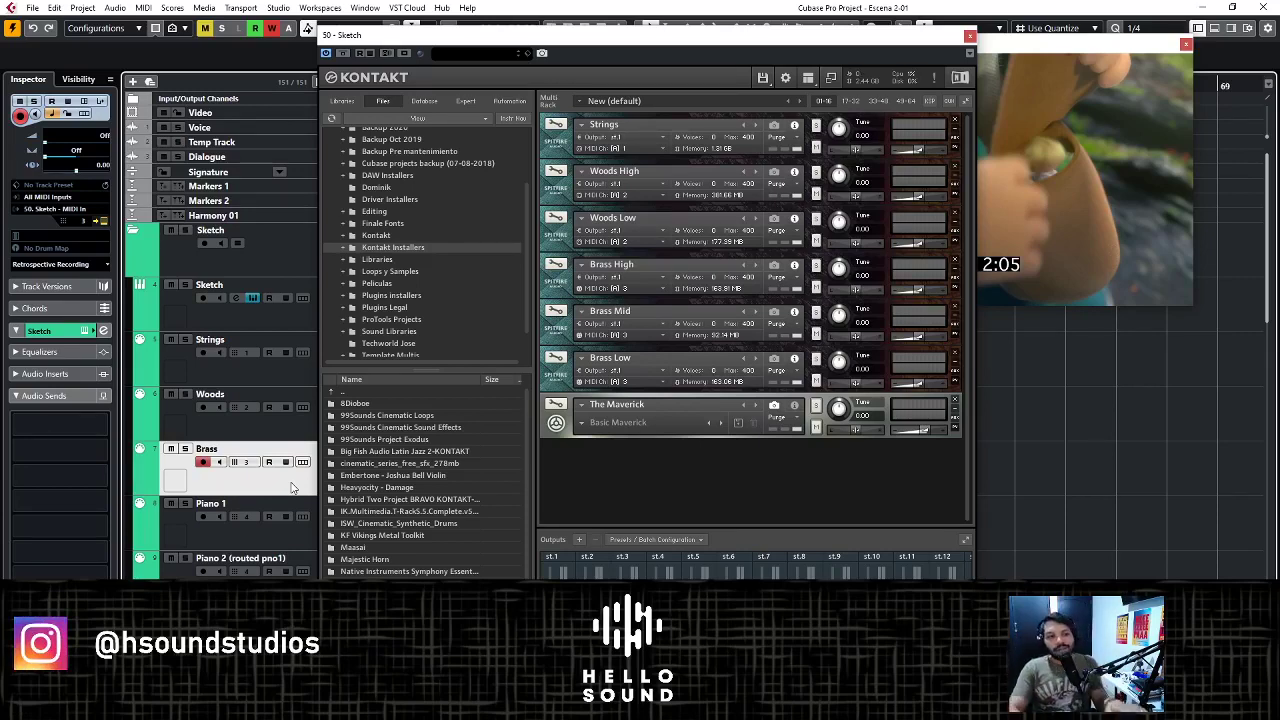
pyautogui.click(303, 538)
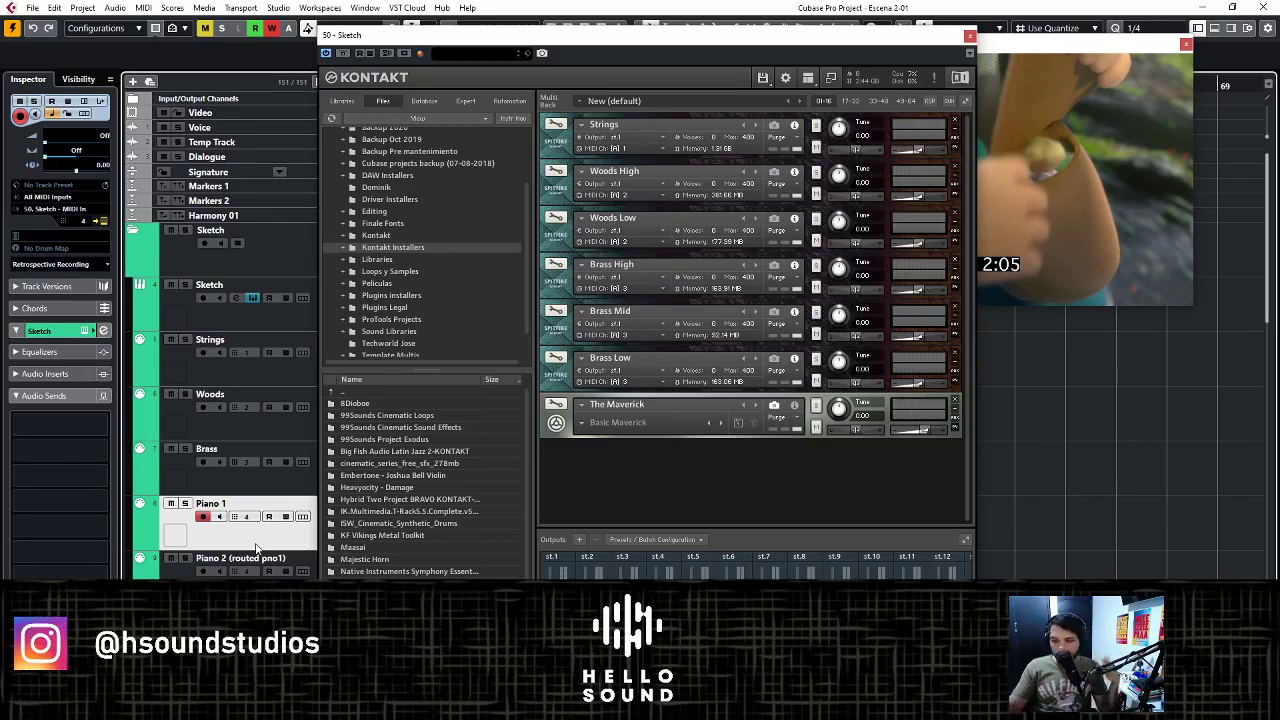
pyautogui.click(969, 37)
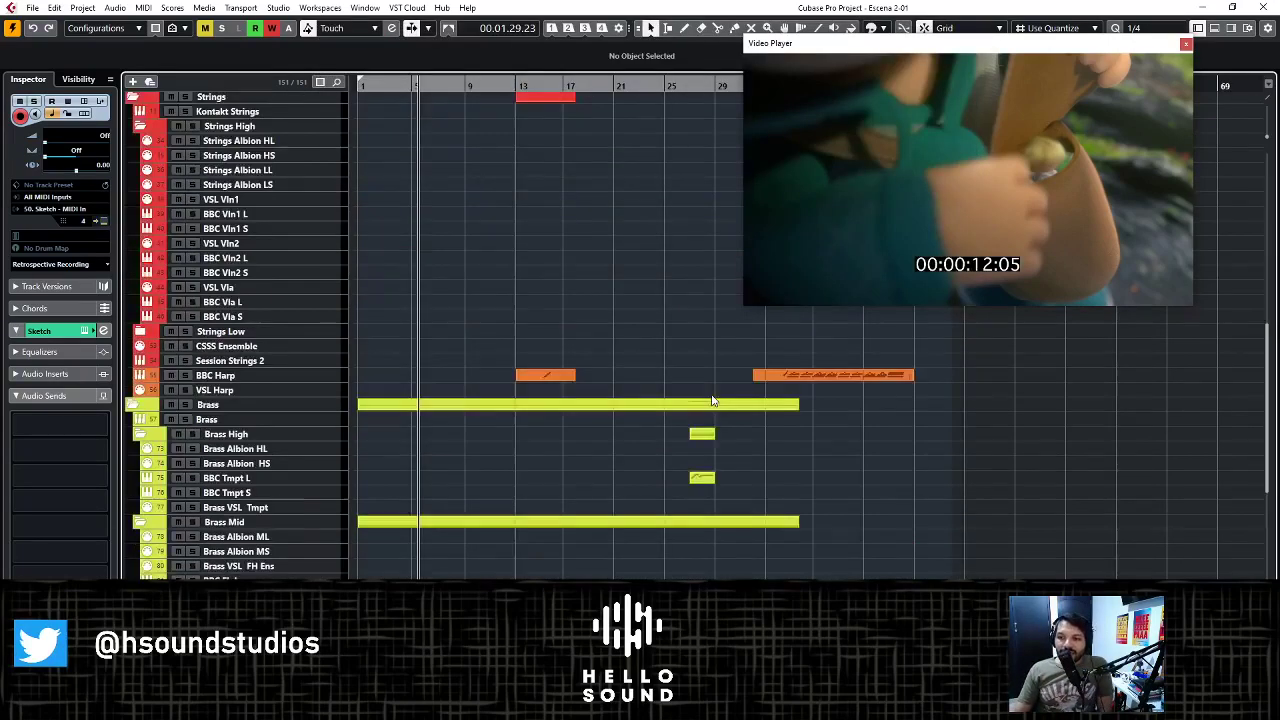
# - Expand the Perc-Untuned folder to show its percussion tracks
pyautogui.scroll(-6, 712, 401)
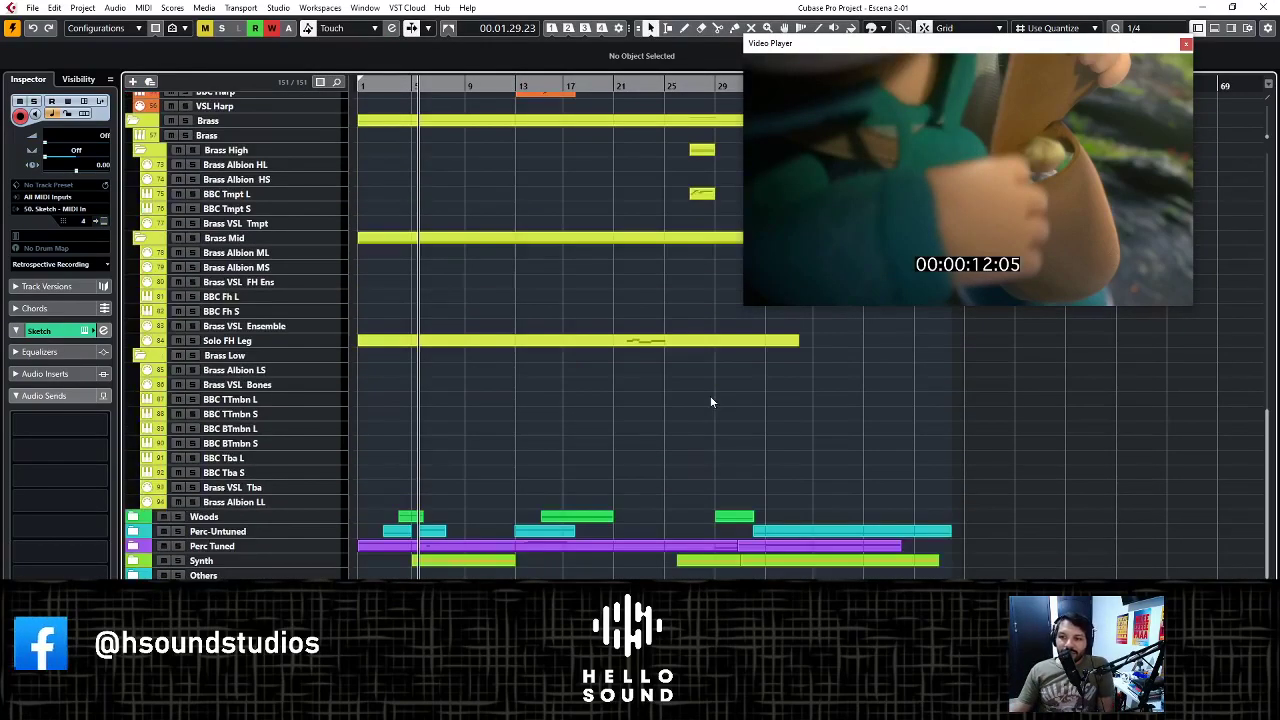
pyautogui.click(136, 533)
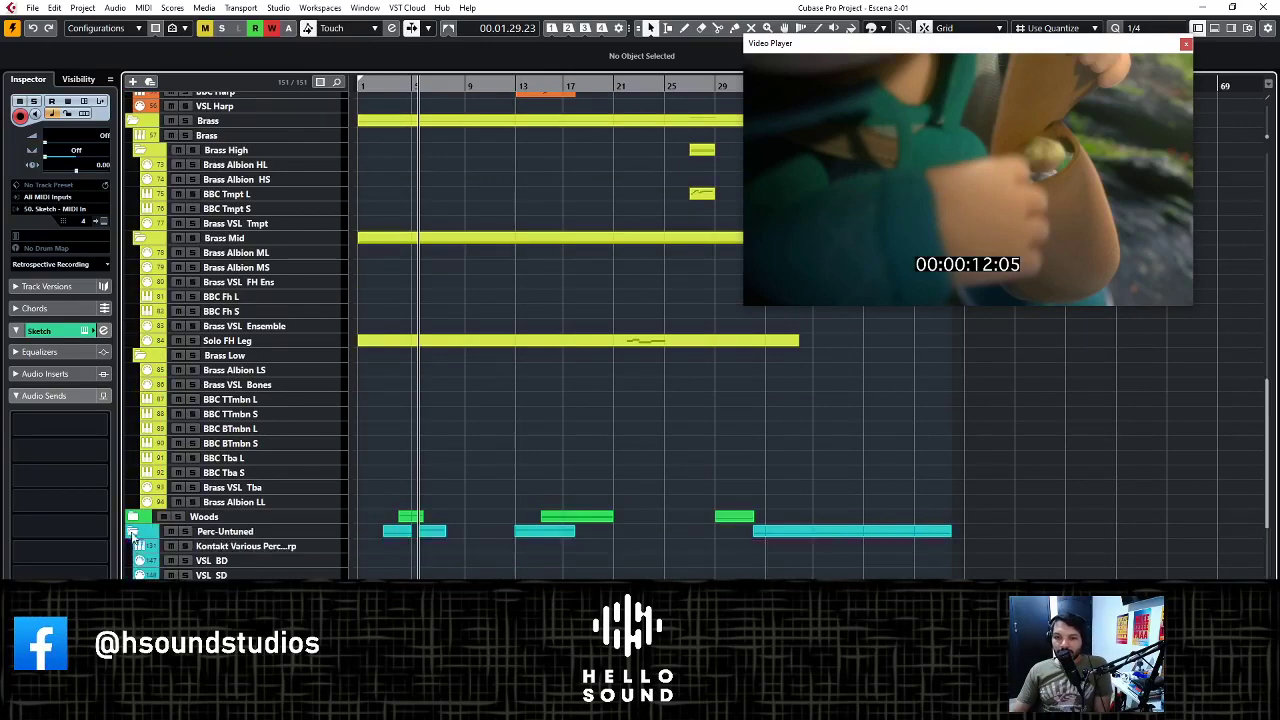
# - Collapse the Perc-Untuned and Brass folders and return to the Sketch folder's tracks
pyautogui.scroll(-5, 140, 535)
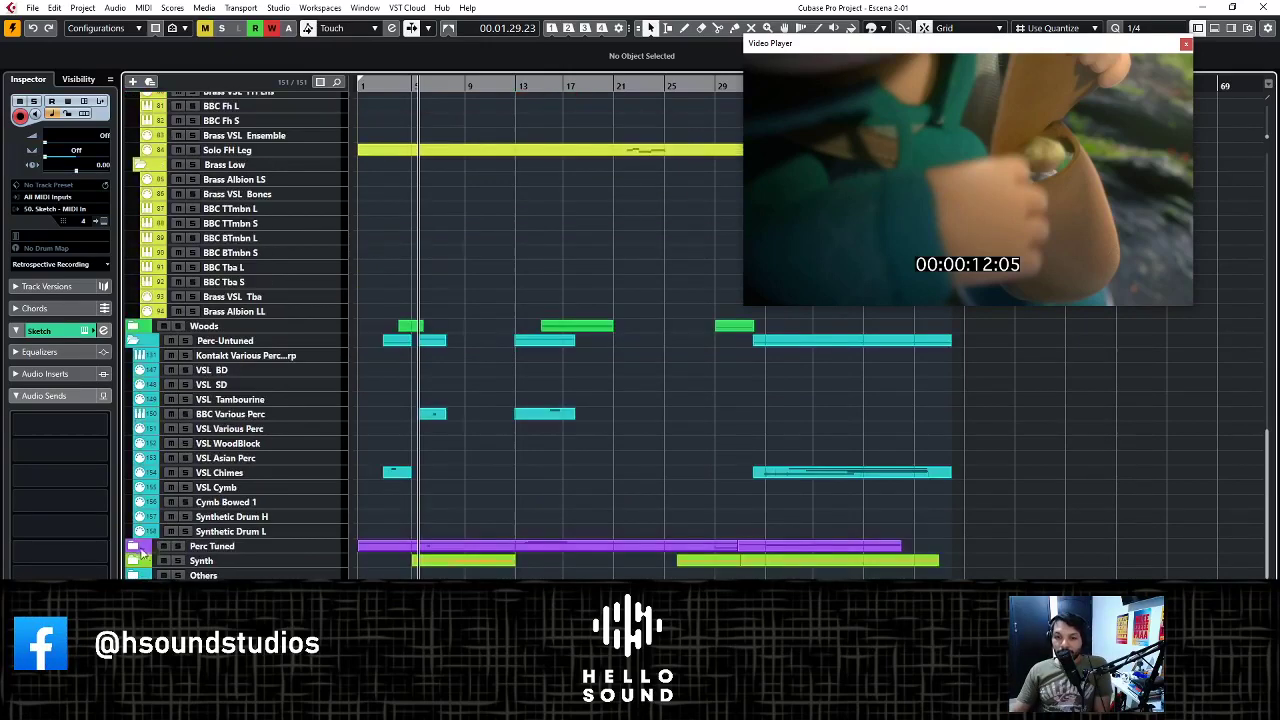
pyautogui.click(137, 343)
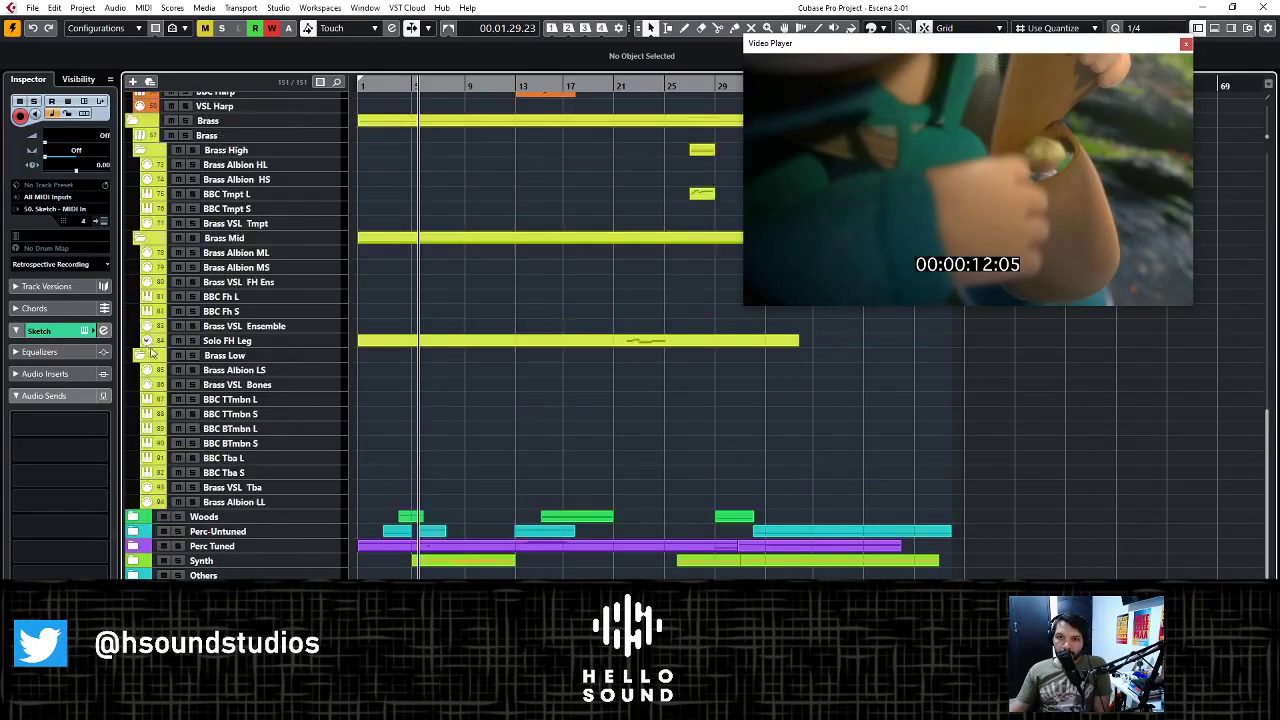
pyautogui.scroll(5, 145, 350)
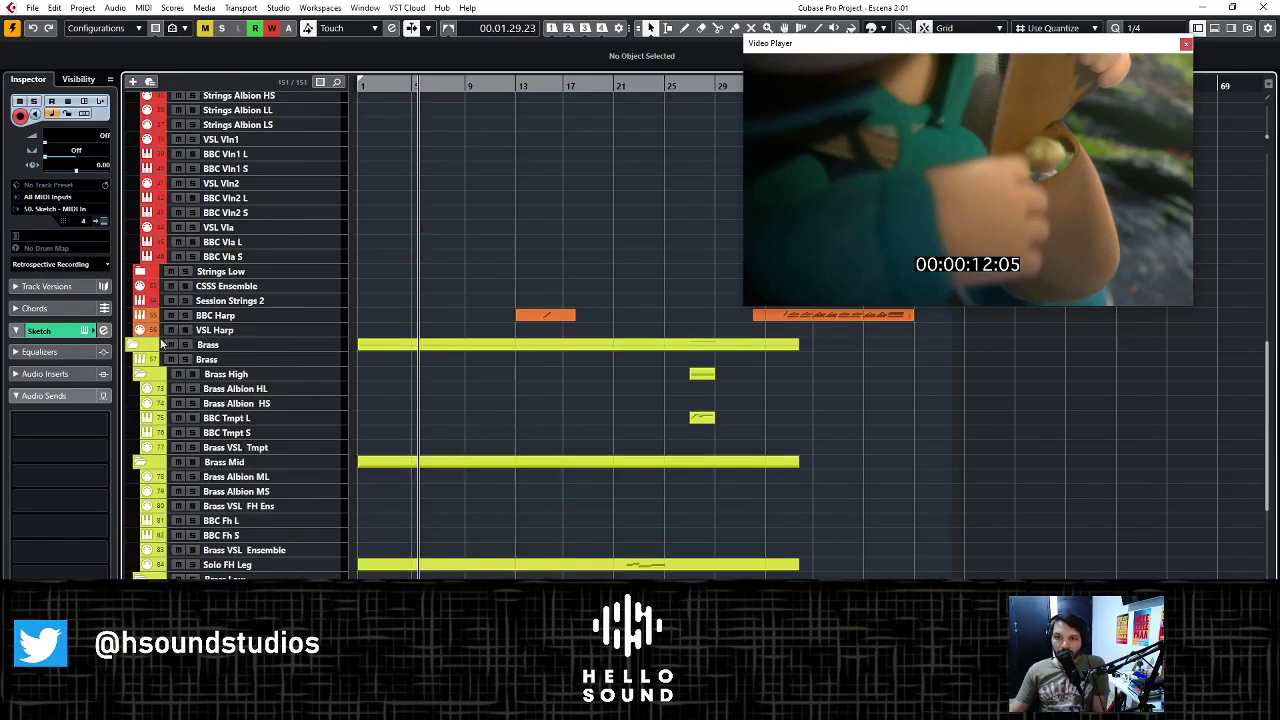
pyautogui.click(140, 345)
pyautogui.scroll(10, 140, 350)
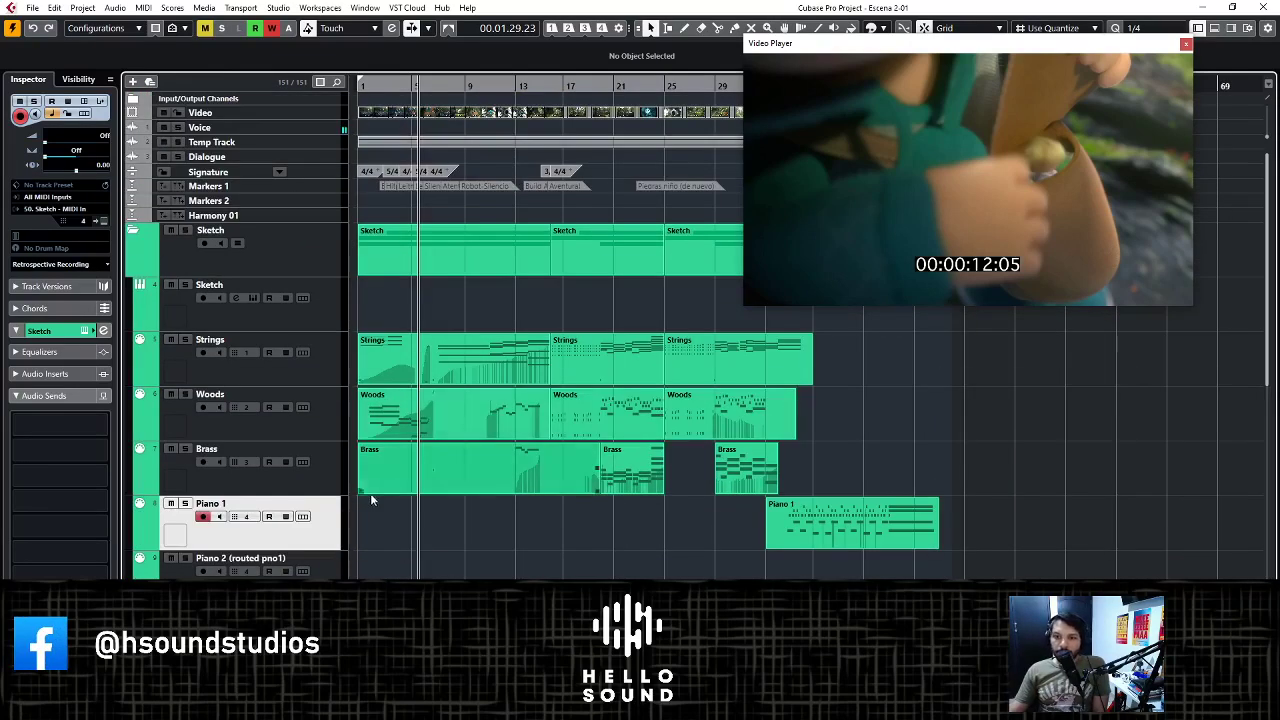
# - Play the opening of the sketch against the video from about bar 3, repositioning the cursor to replay the passage
pyautogui.moveTo(484, 84); pyautogui.dragTo(362, 103)
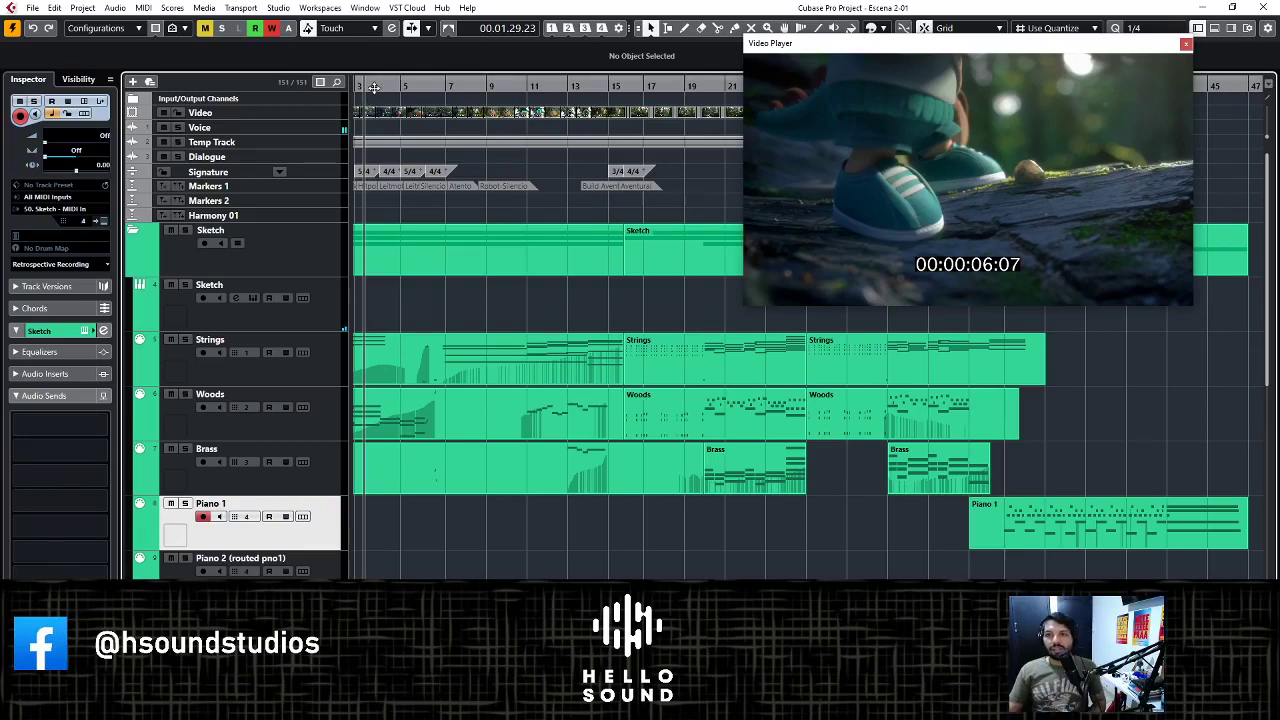
pyautogui.moveTo(373, 88); pyautogui.dragTo(362, 100)
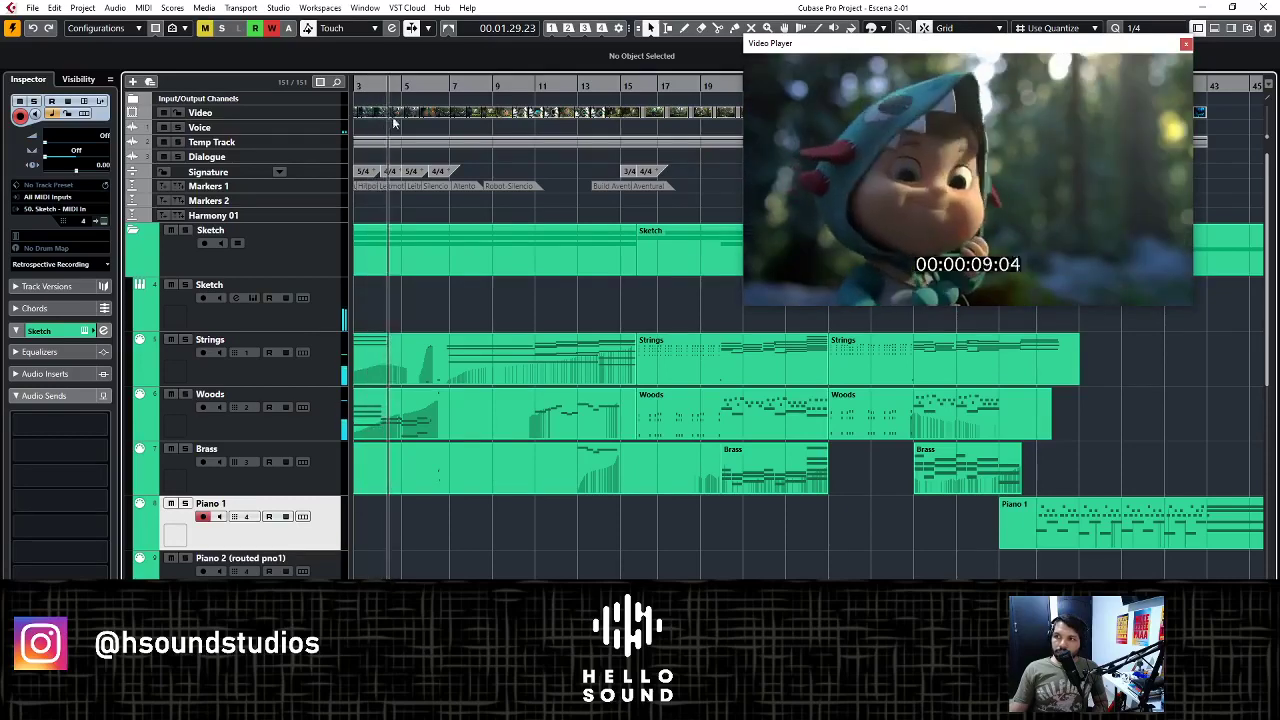
pyautogui.press('space')
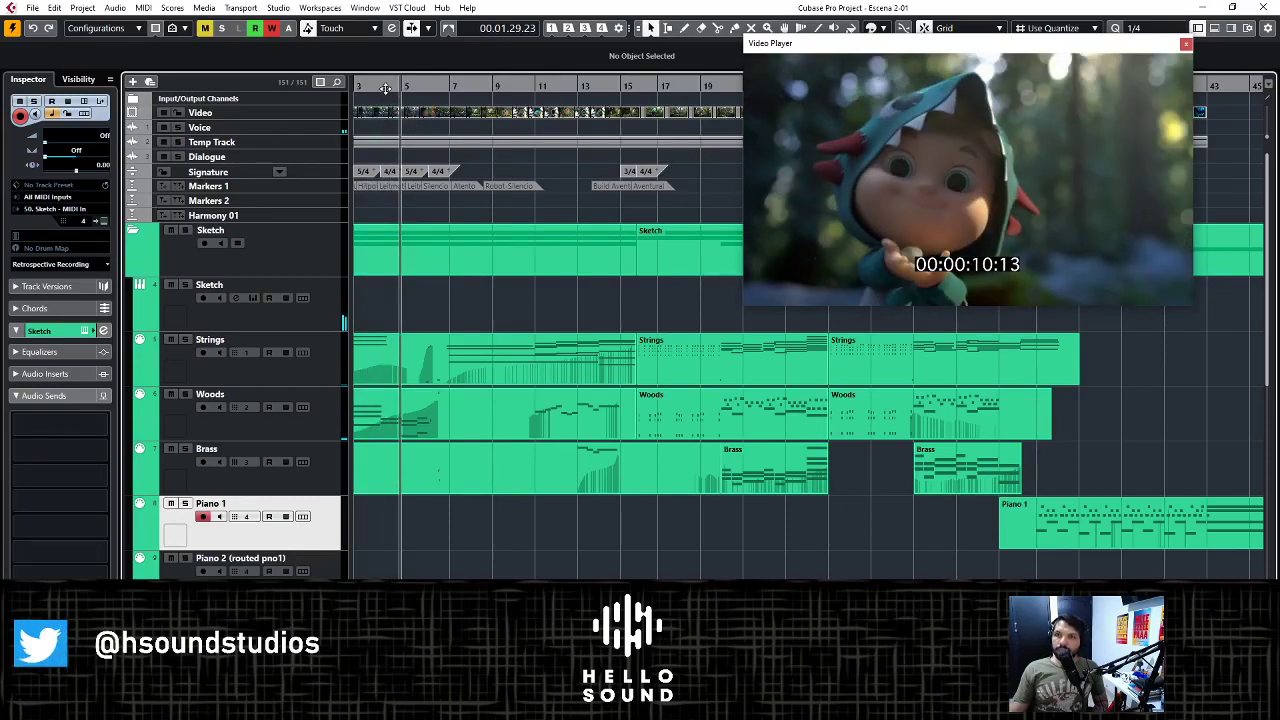
pyautogui.moveTo(388, 88); pyautogui.dragTo(364, 87)
pyautogui.press('space')
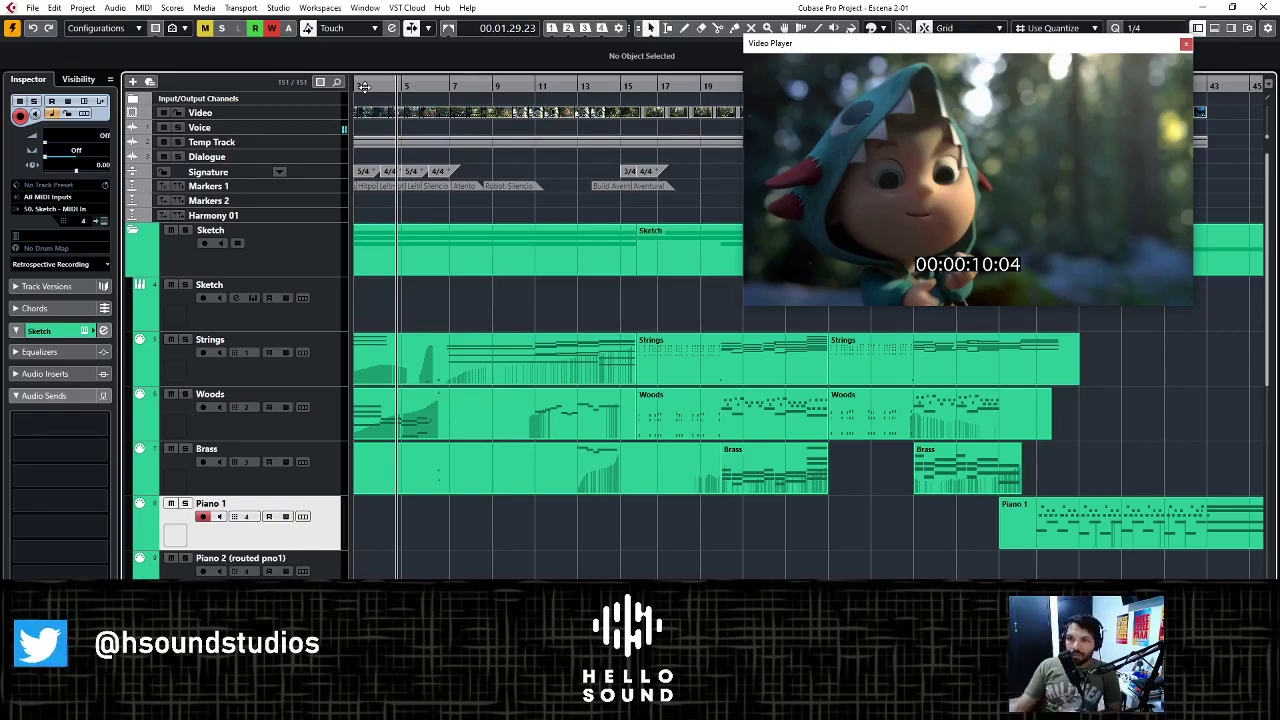
# - Play the sketch against the video from about bar 5, stop, and place the cursor just after bar 6
pyautogui.moveTo(443, 89); pyautogui.dragTo(382, 91)
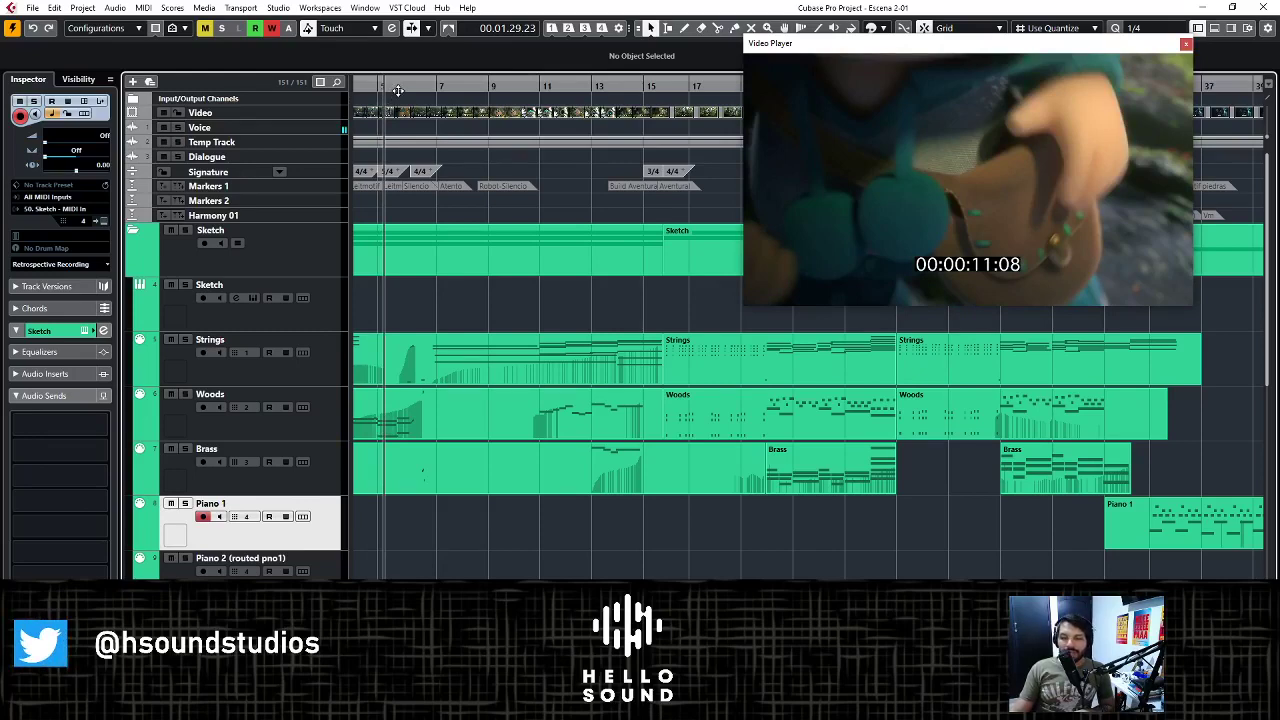
pyautogui.press('space')
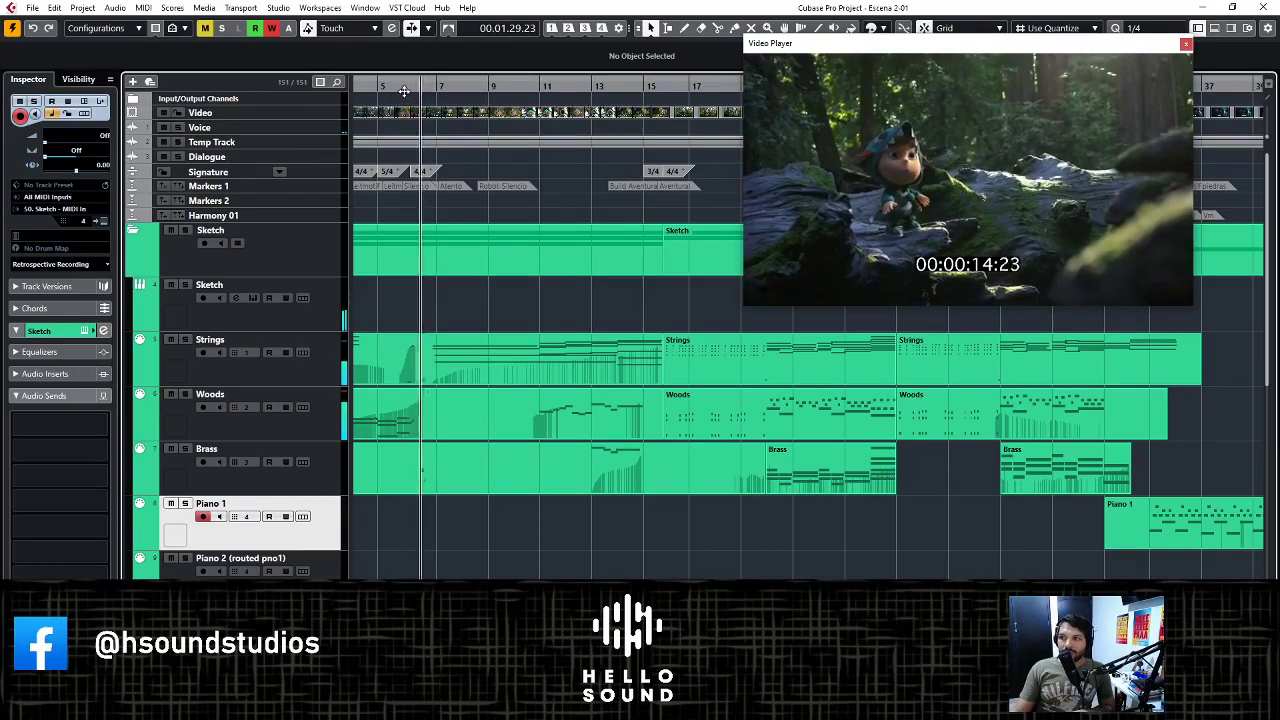
pyautogui.press('space')
pyautogui.click(419, 85)
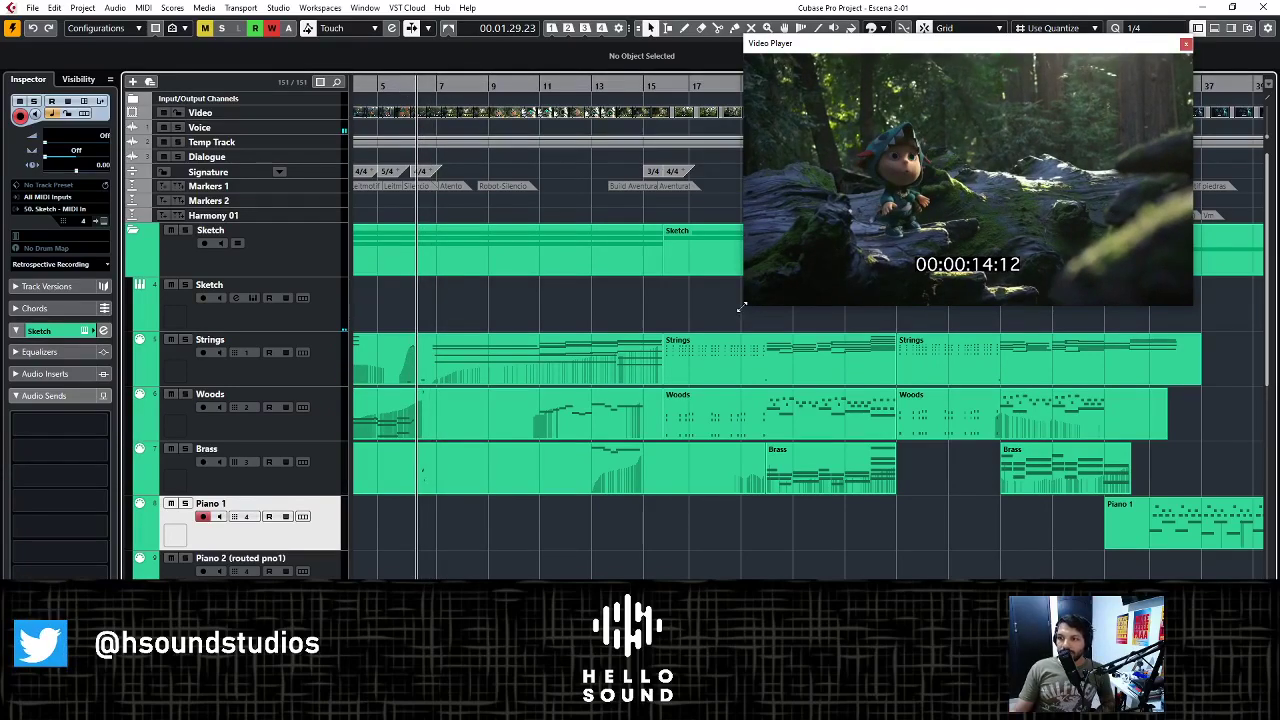
# - Enlarge the Video Player window, keep it clear of the track list, and replay the passage from between bars 5 and 6
pyautogui.moveTo(741, 307); pyautogui.dragTo(216, 580)
pyautogui.moveTo(651, 42); pyautogui.dragTo(1101, 40)
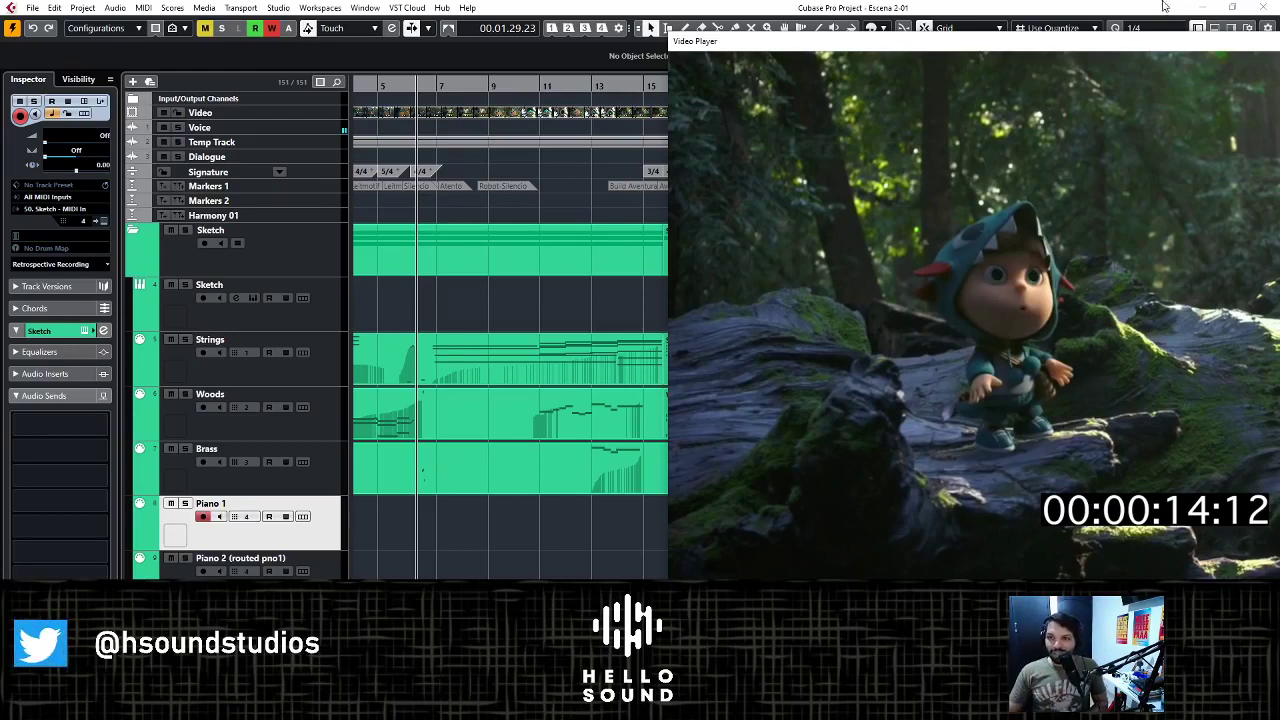
pyautogui.click(390, 91)
pyautogui.moveTo(390, 91); pyautogui.dragTo(398, 92)
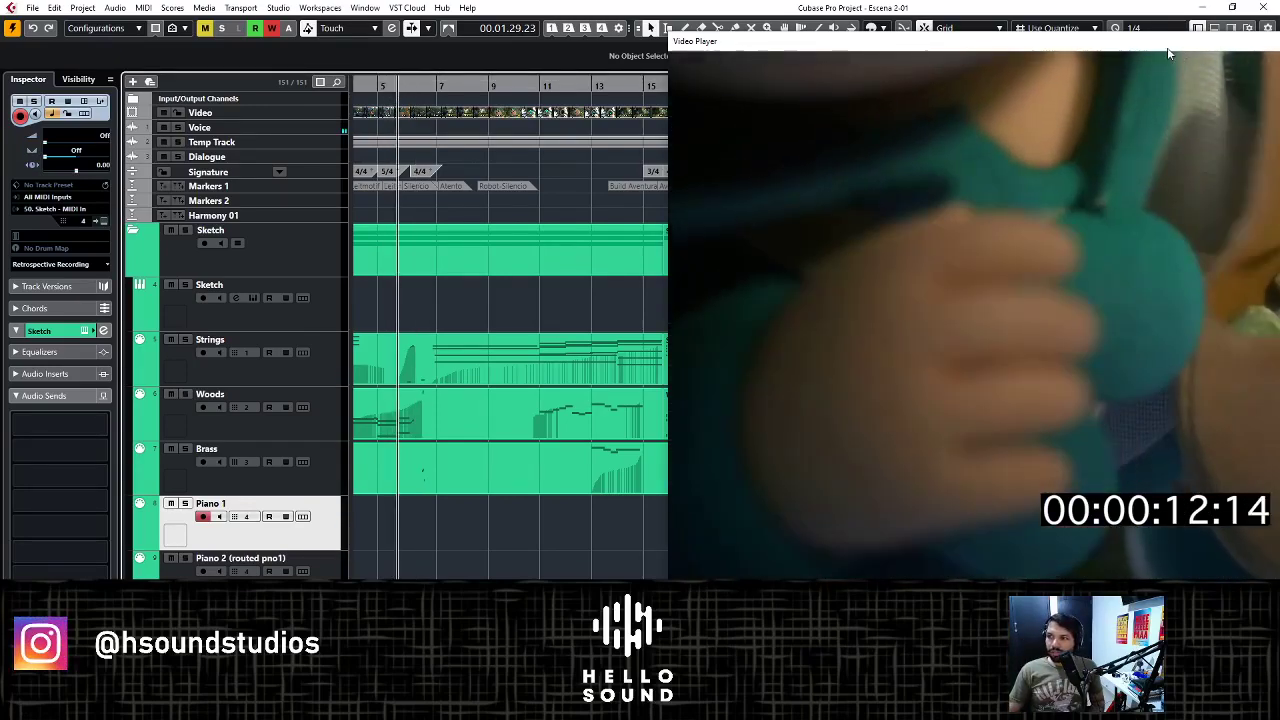
pyautogui.moveTo(1168, 53); pyautogui.dragTo(1154, 50)
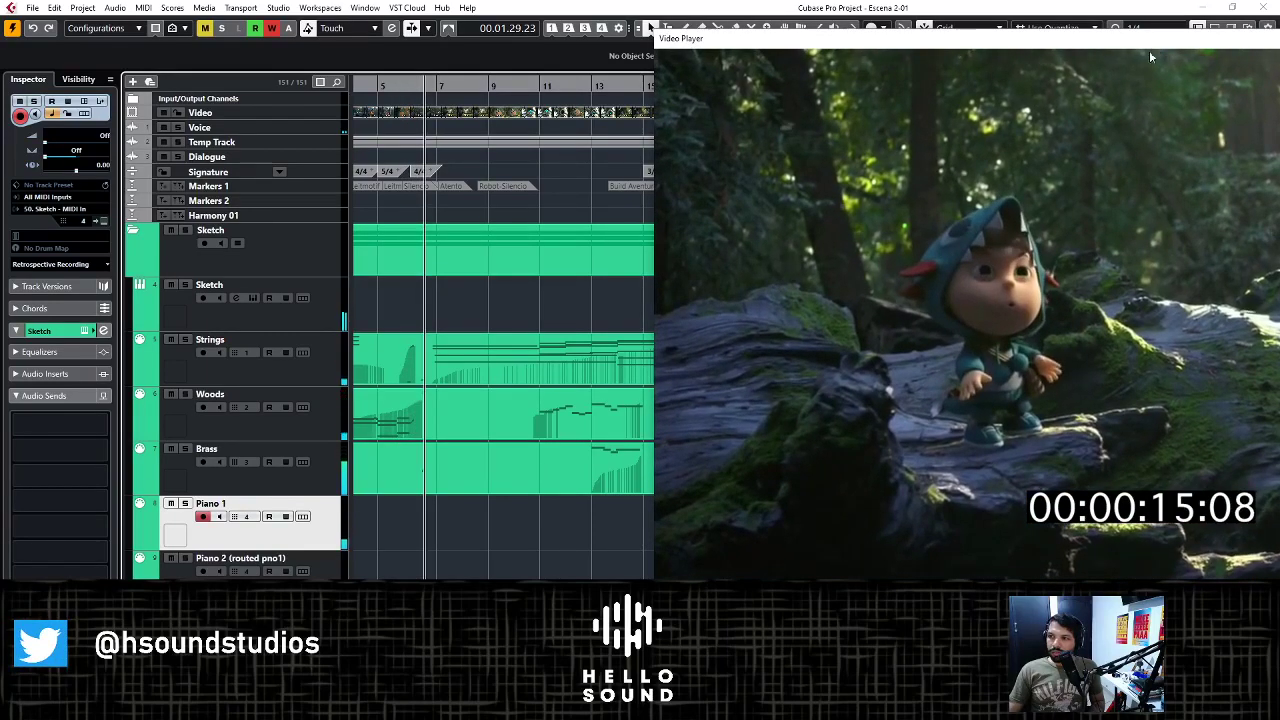
# - Play the sketch from just before bar 6 against the enlarged video up to about 00:00:20, repositioning the video window during a pause
pyautogui.click(401, 86)
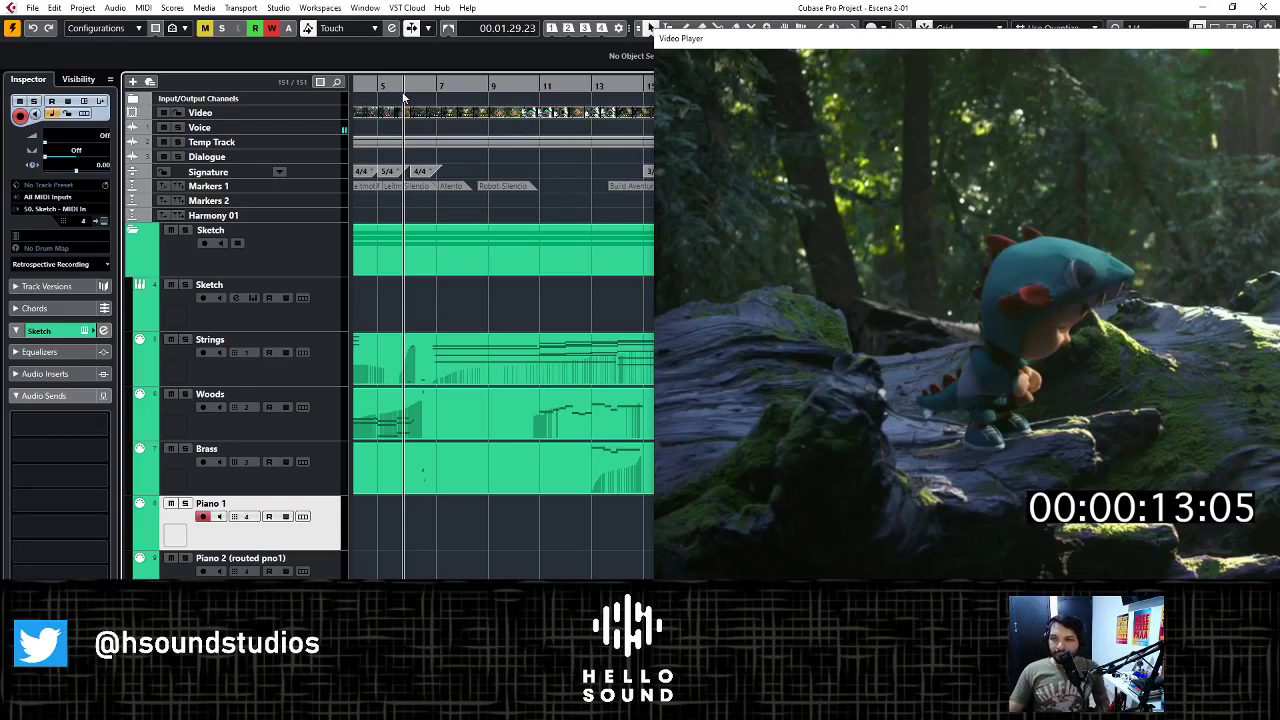
pyautogui.press('space')
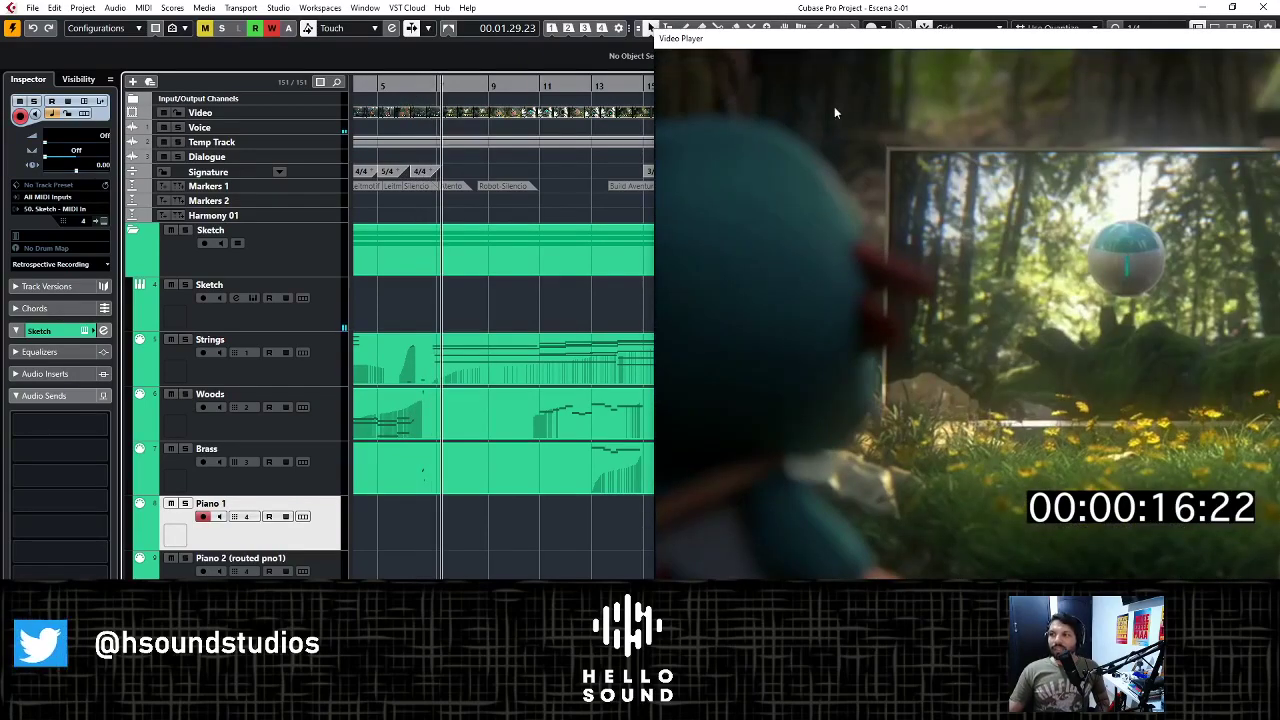
pyautogui.moveTo(904, 47); pyautogui.dragTo(791, 56)
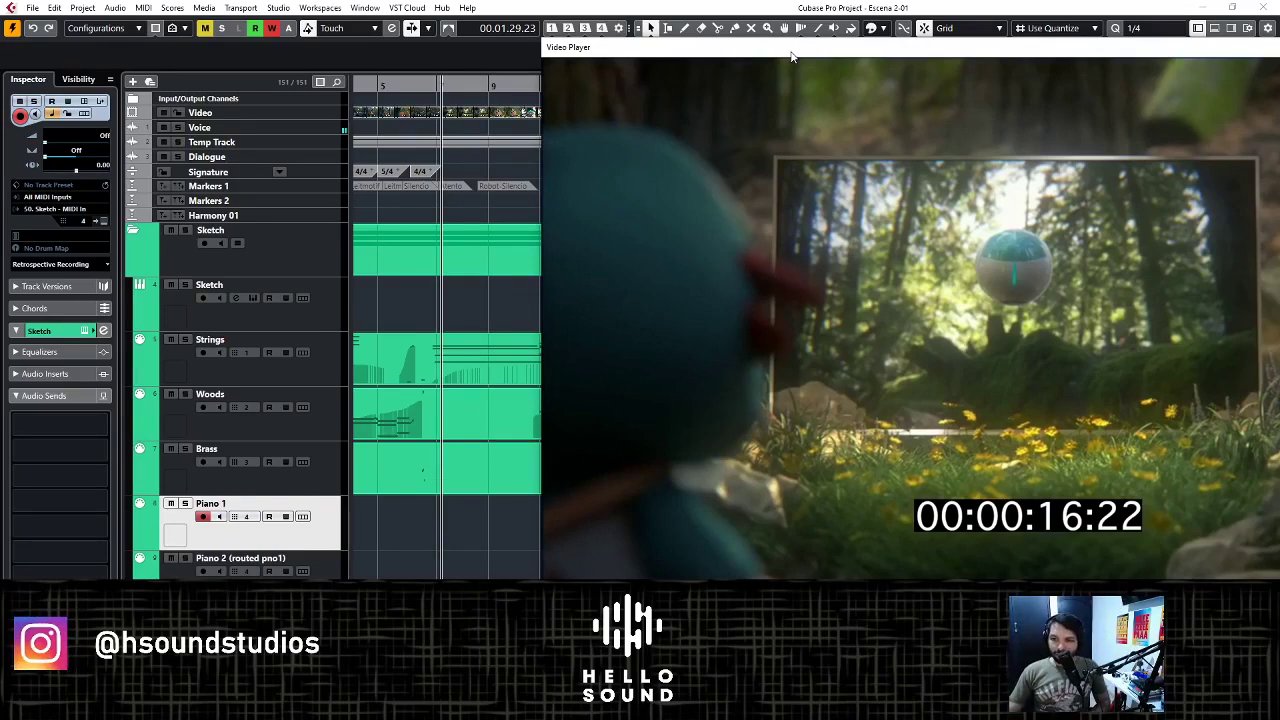
pyautogui.press('space')
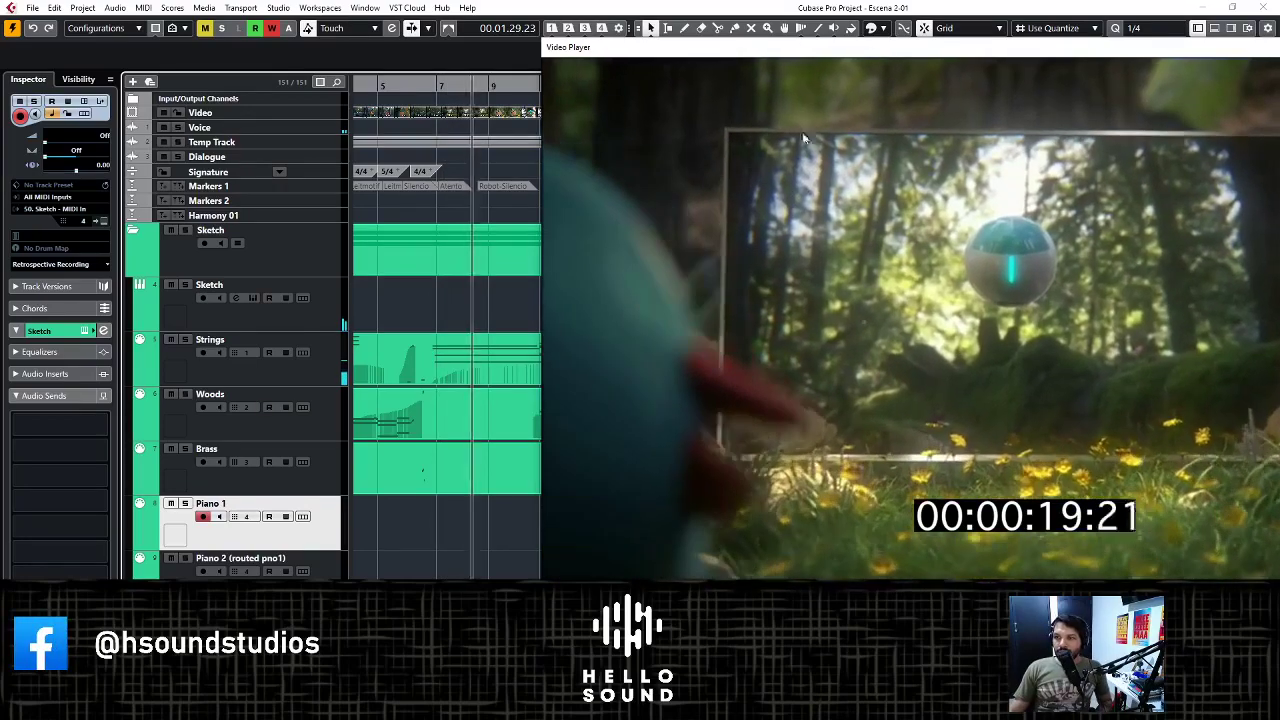
pyautogui.press('space')
# - Expand the Synth folder to show its tracks, and shrink the Video Player window and place it over the arrangement
pyautogui.scroll(-10, 352, 347)
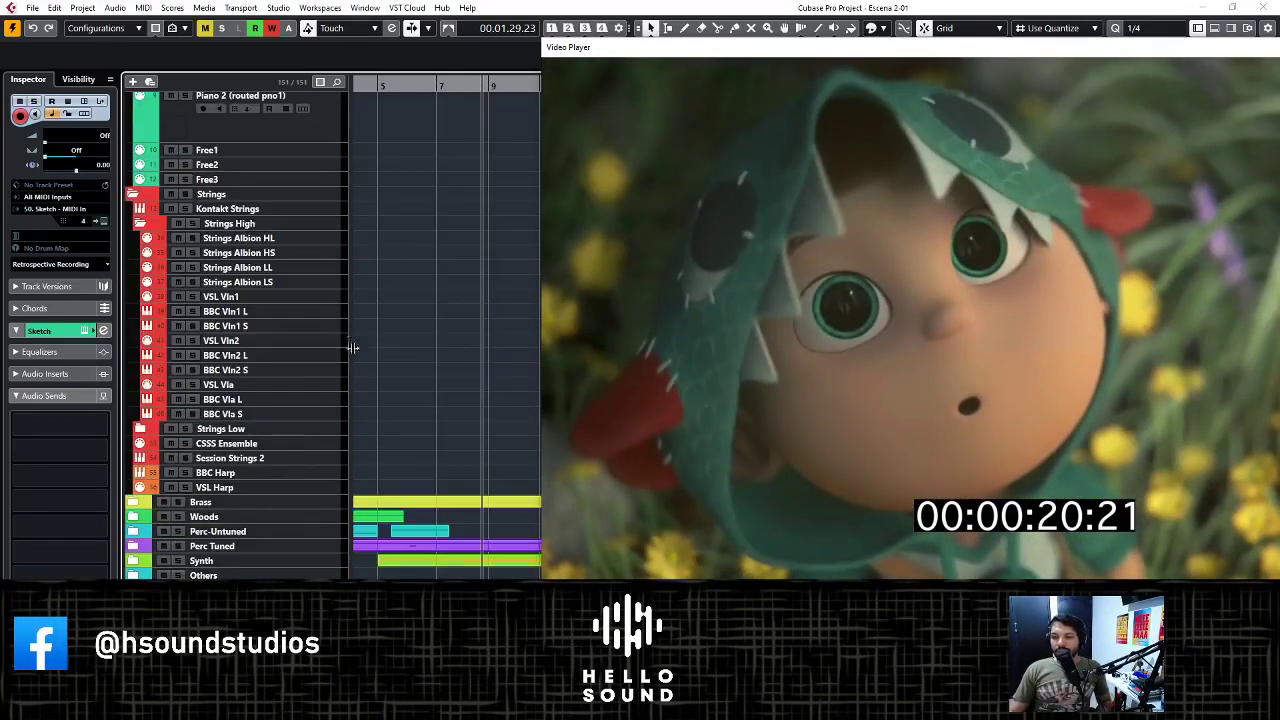
pyautogui.click(140, 563)
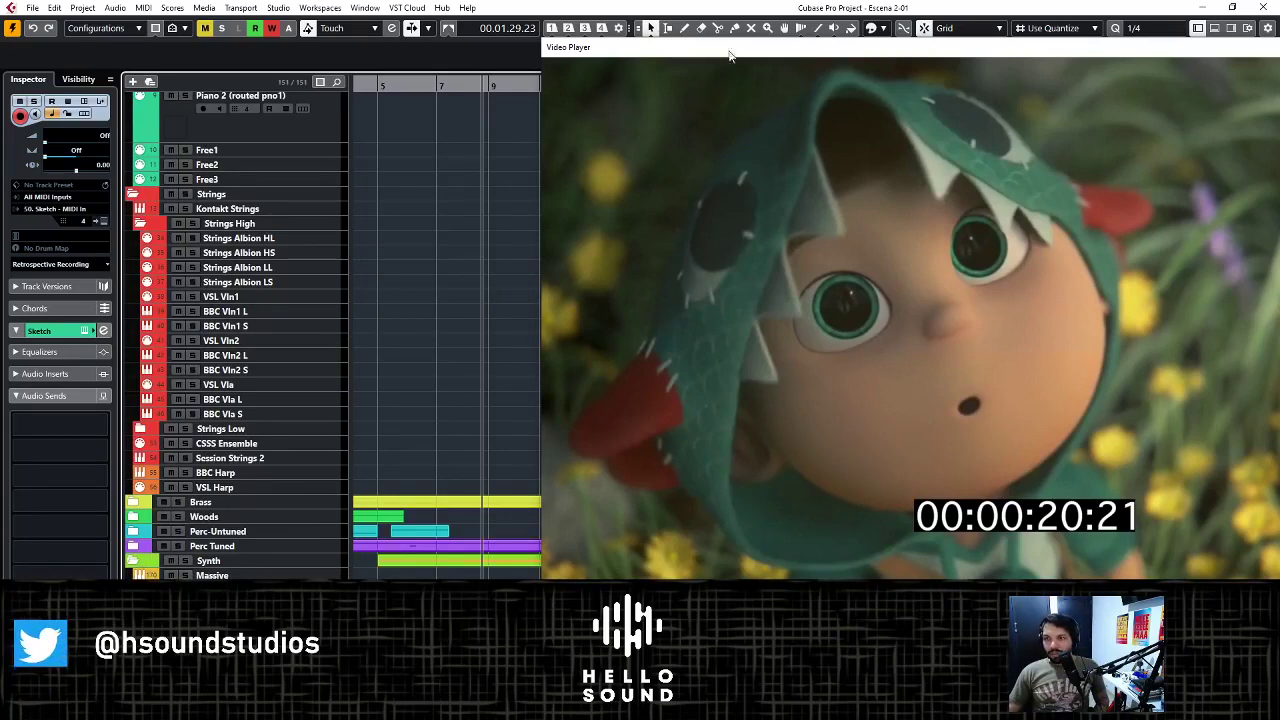
pyautogui.moveTo(733, 51); pyautogui.dragTo(705, 5)
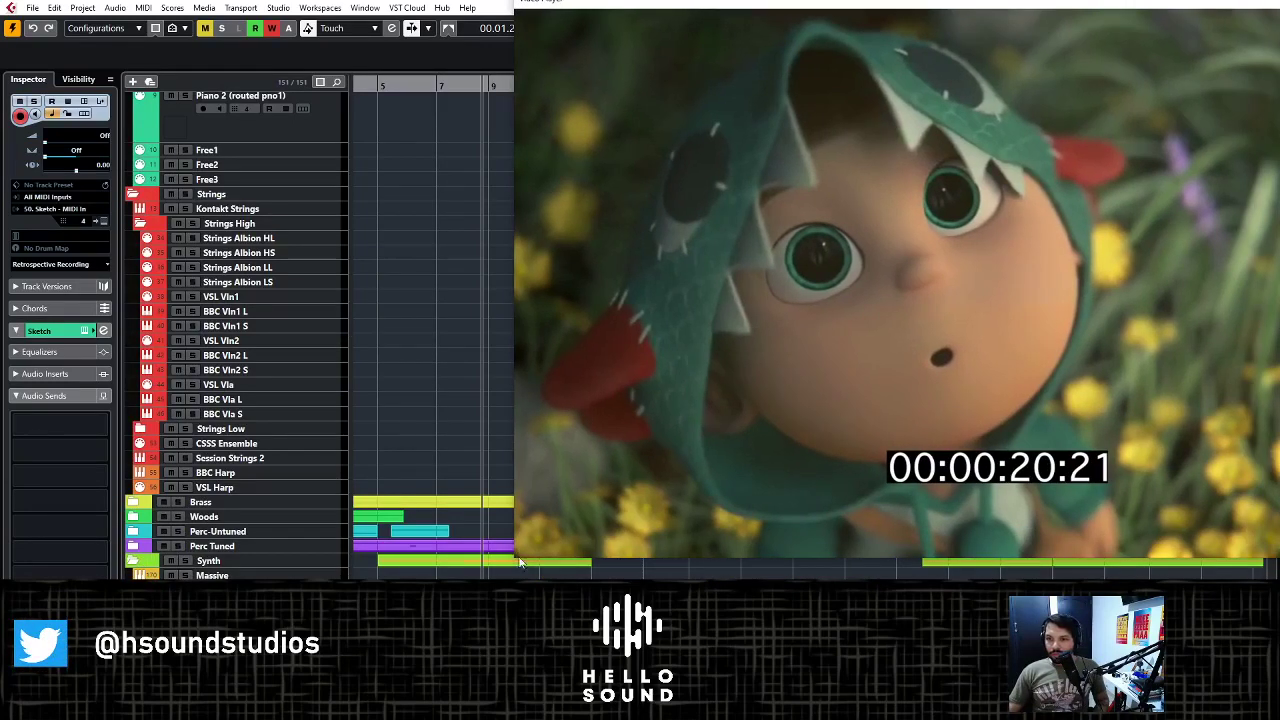
pyautogui.moveTo(512, 553); pyautogui.dragTo(1134, 351)
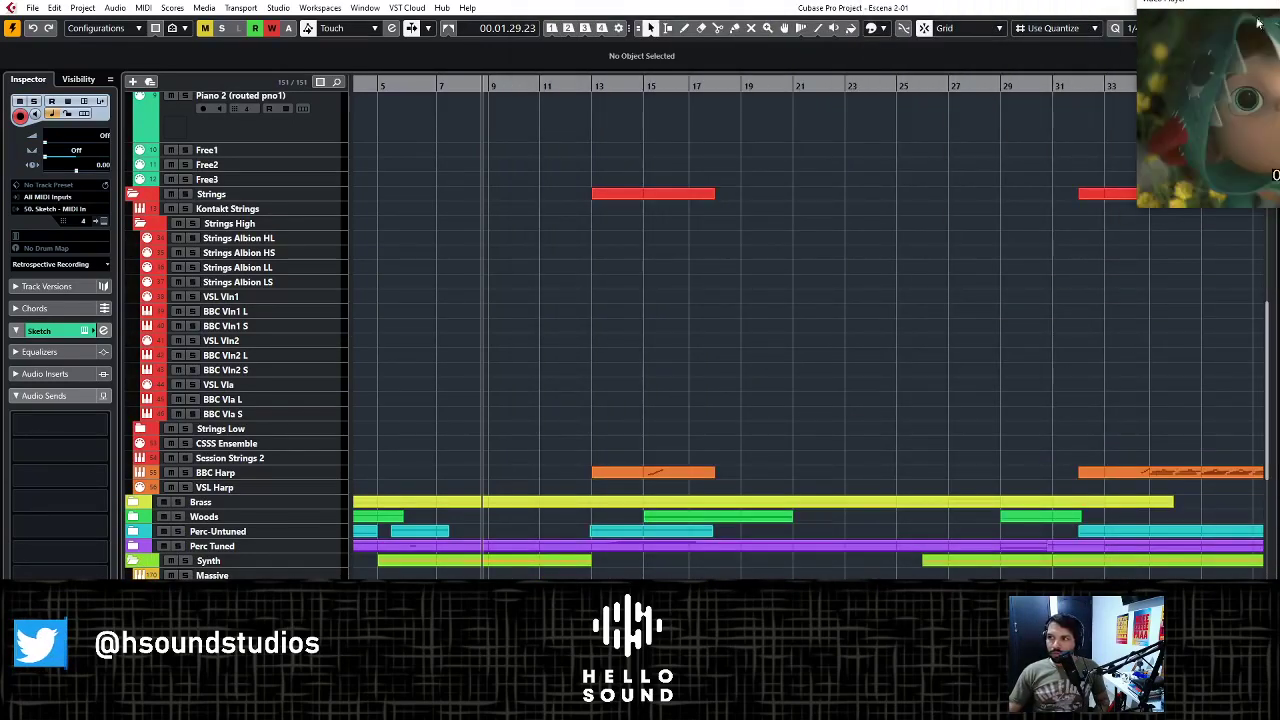
pyautogui.moveTo(1217, 17); pyautogui.dragTo(712, 78)
pyautogui.scroll(-5, 623, 394)
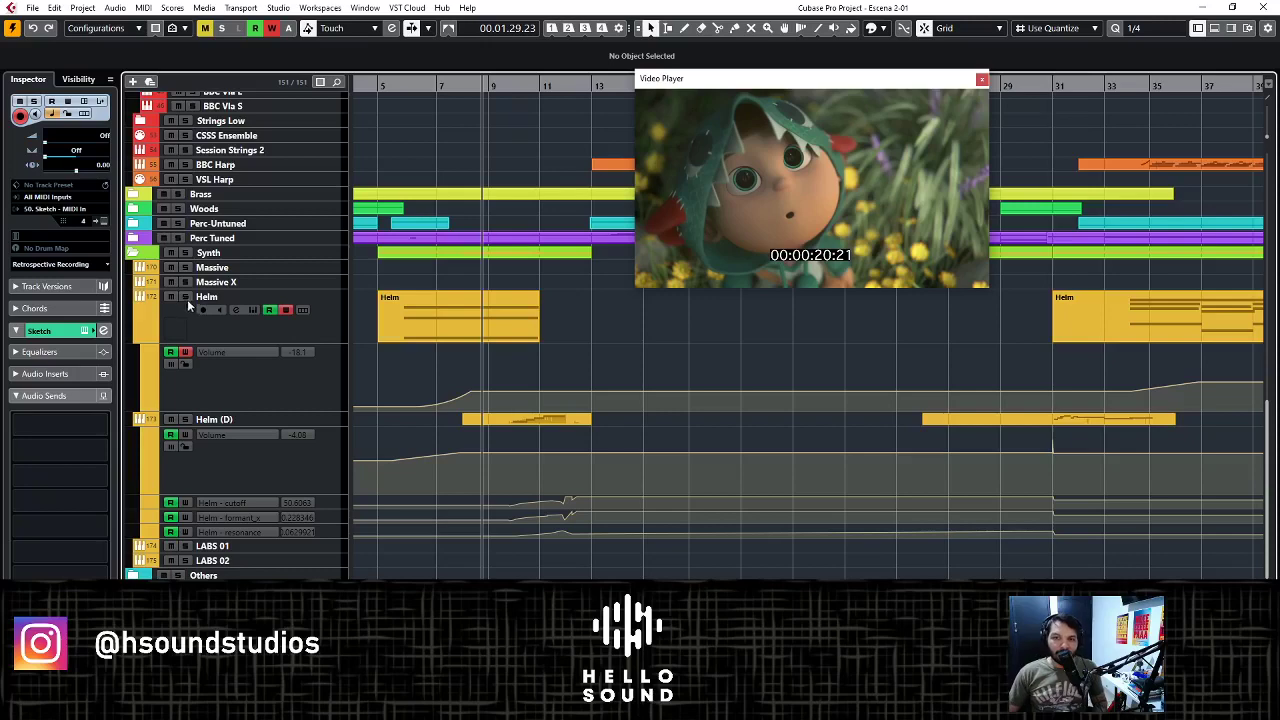
# - Close the Sketch Kontakt window, turn off automation writing on the Helm track, and select that track
pyautogui.press('Return')
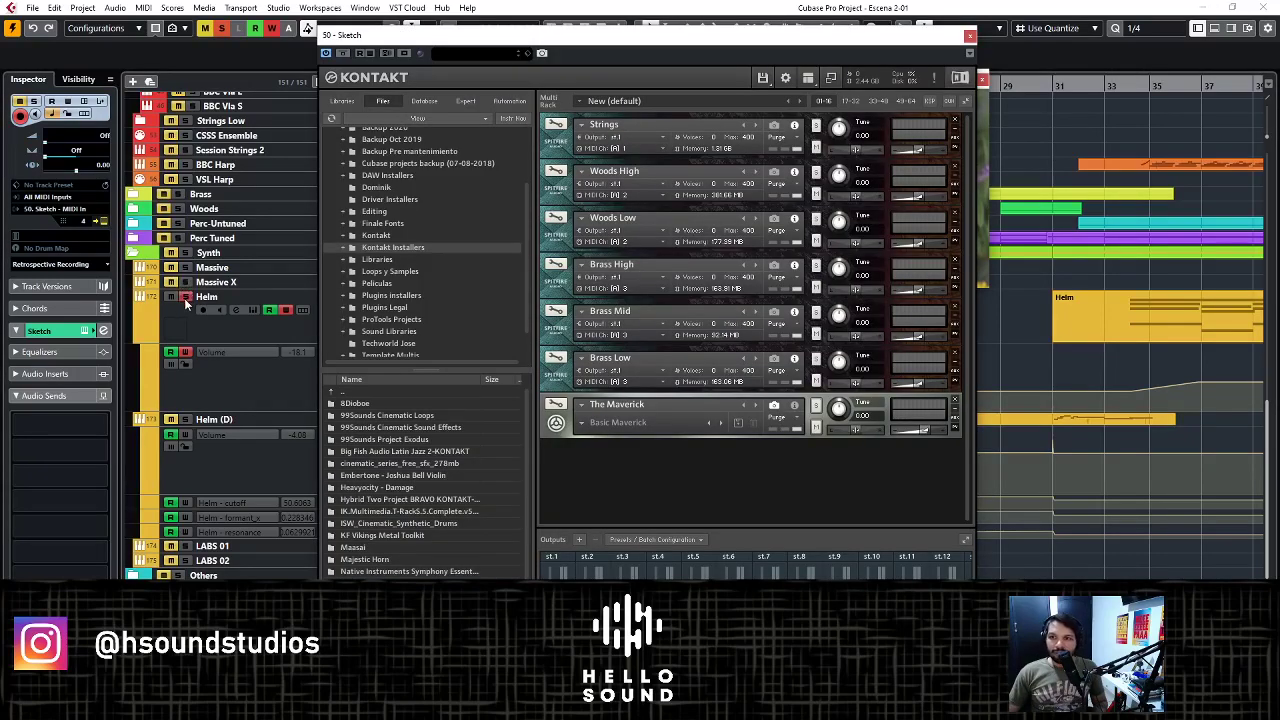
pyautogui.click(969, 36)
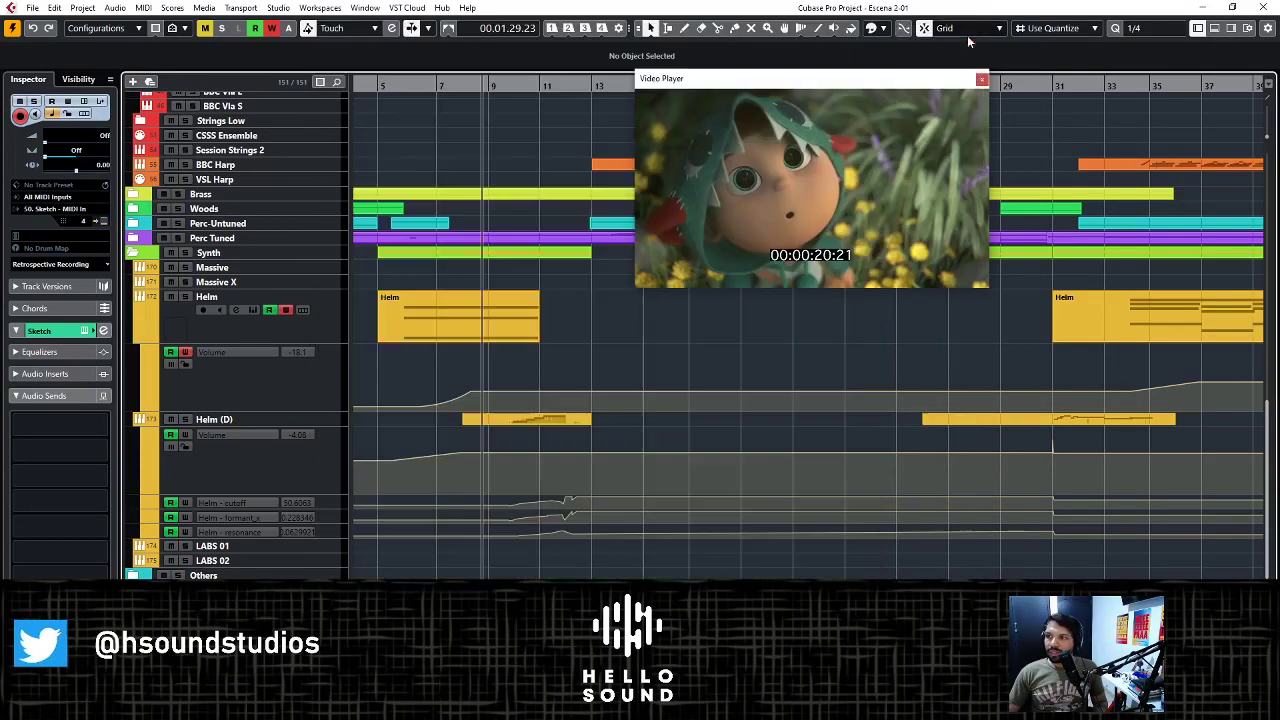
pyautogui.click(288, 311)
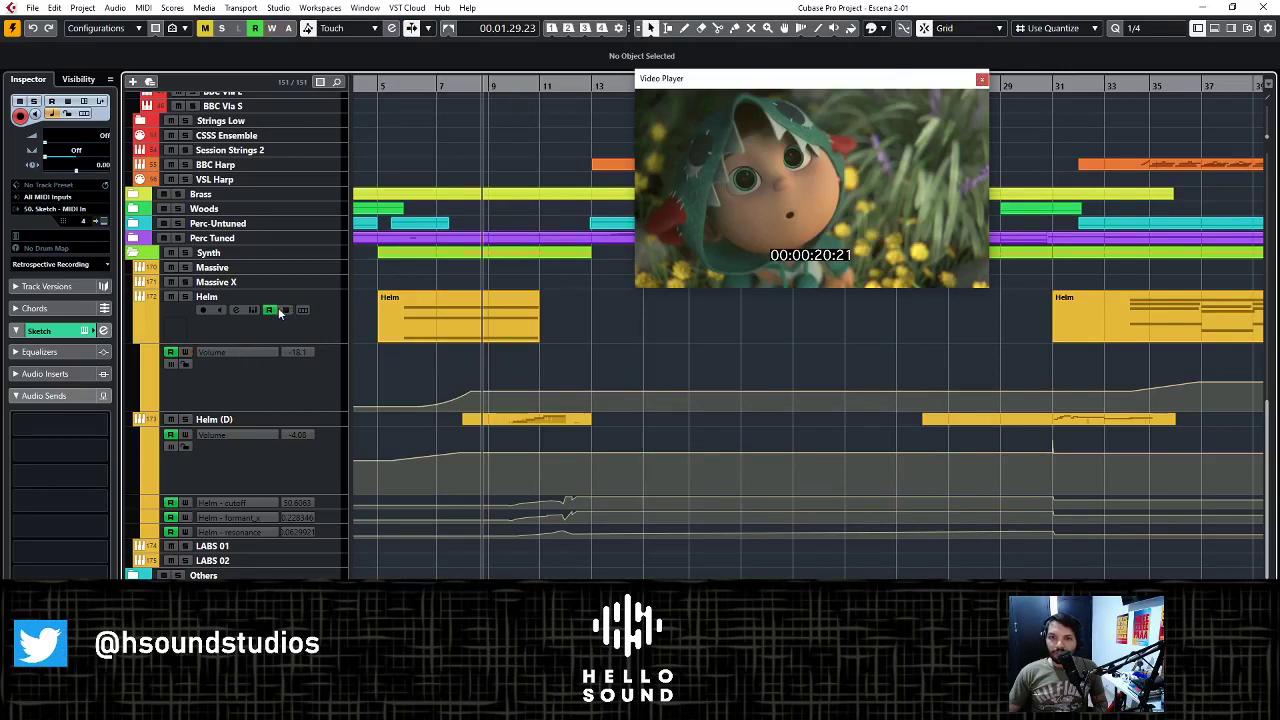
pyautogui.click(286, 312)
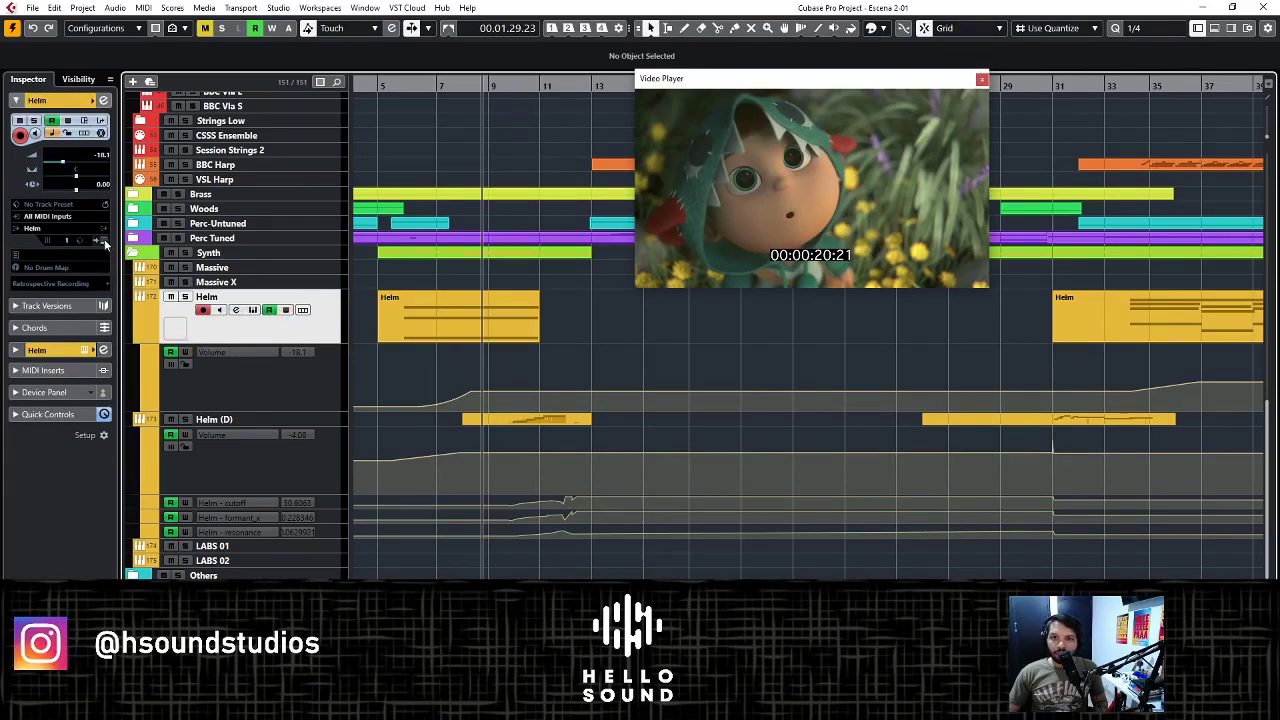
# - Open the Helm track's synthesizer, postpone its donation request, and move the instrument window clear of the Helm events
pyautogui.click(104, 242)
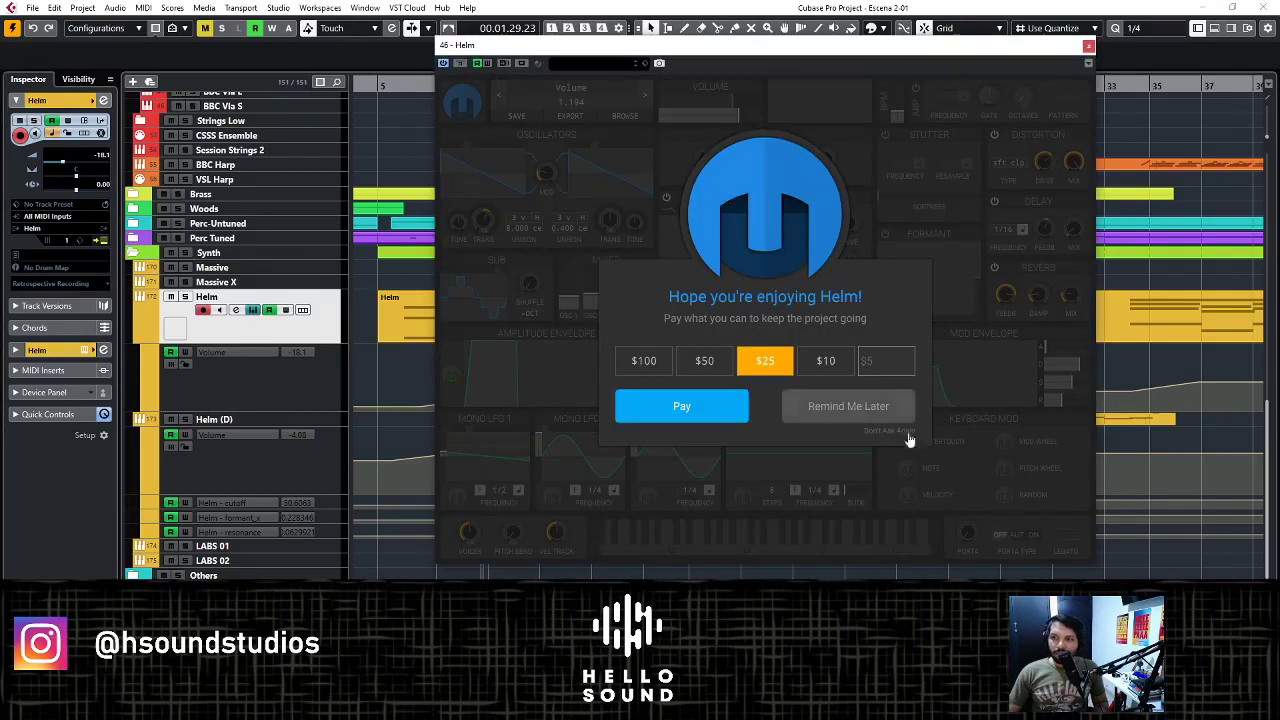
pyautogui.click(829, 410)
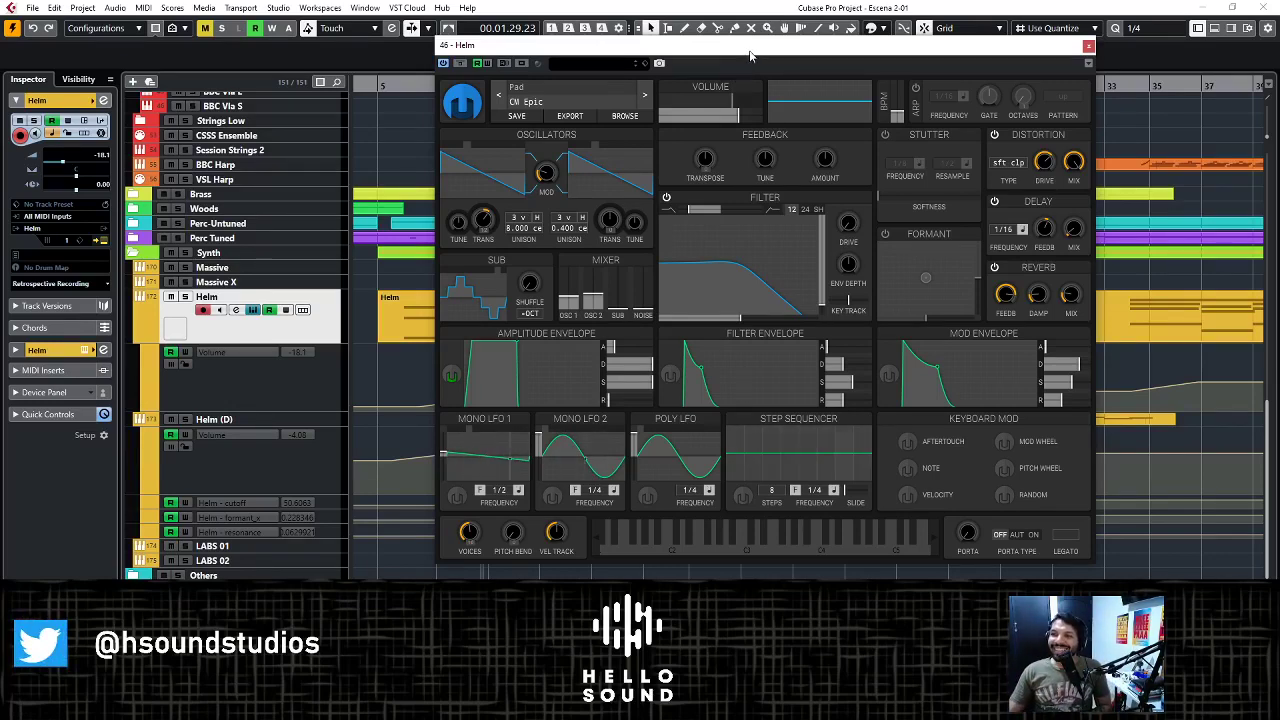
pyautogui.scroll(2, 690, 240)
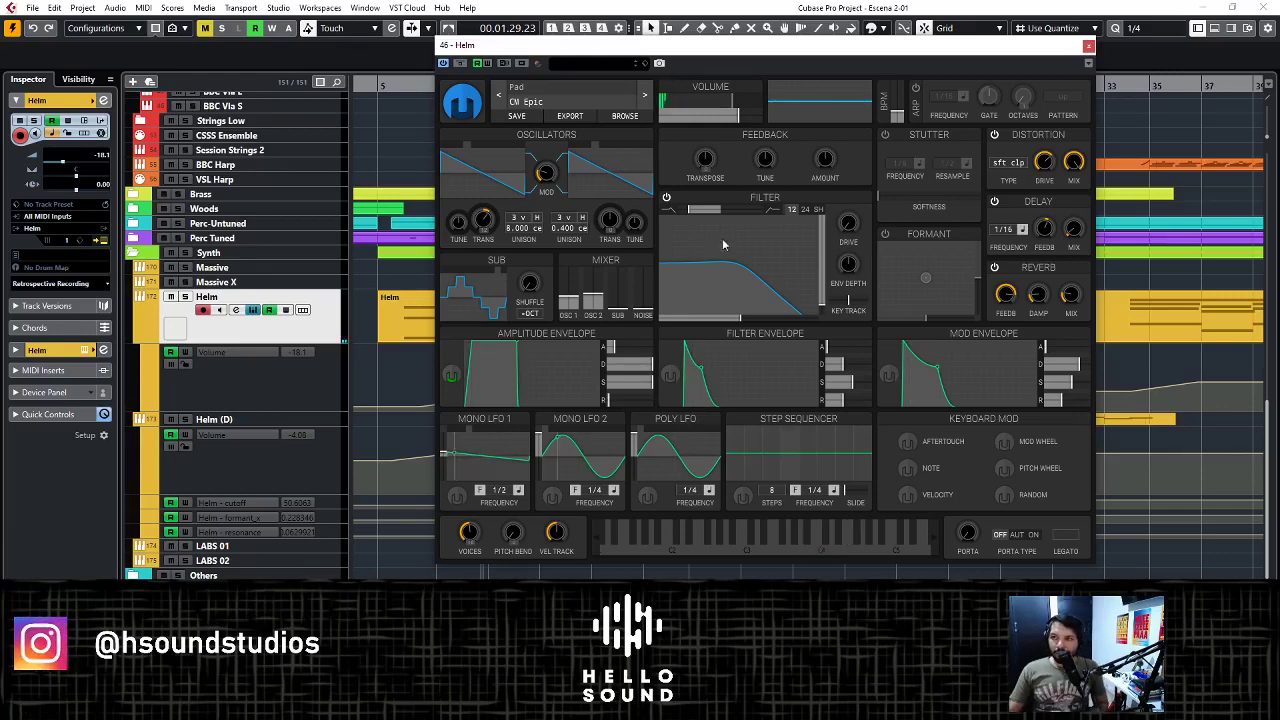
pyautogui.moveTo(750, 49); pyautogui.dragTo(995, 10)
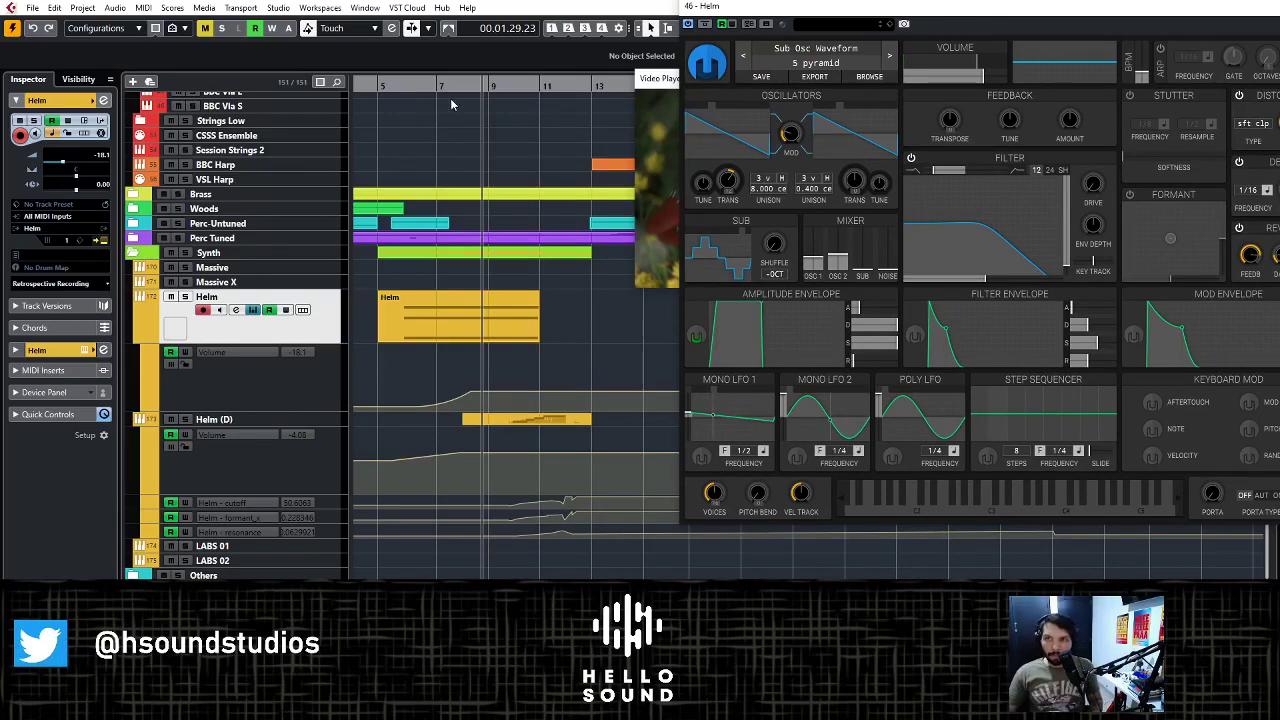
# - Audition the Helm track in solo from about bar 6 with the video in view, stop playback, unsolo it and close its instrument window
pyautogui.click(402, 87)
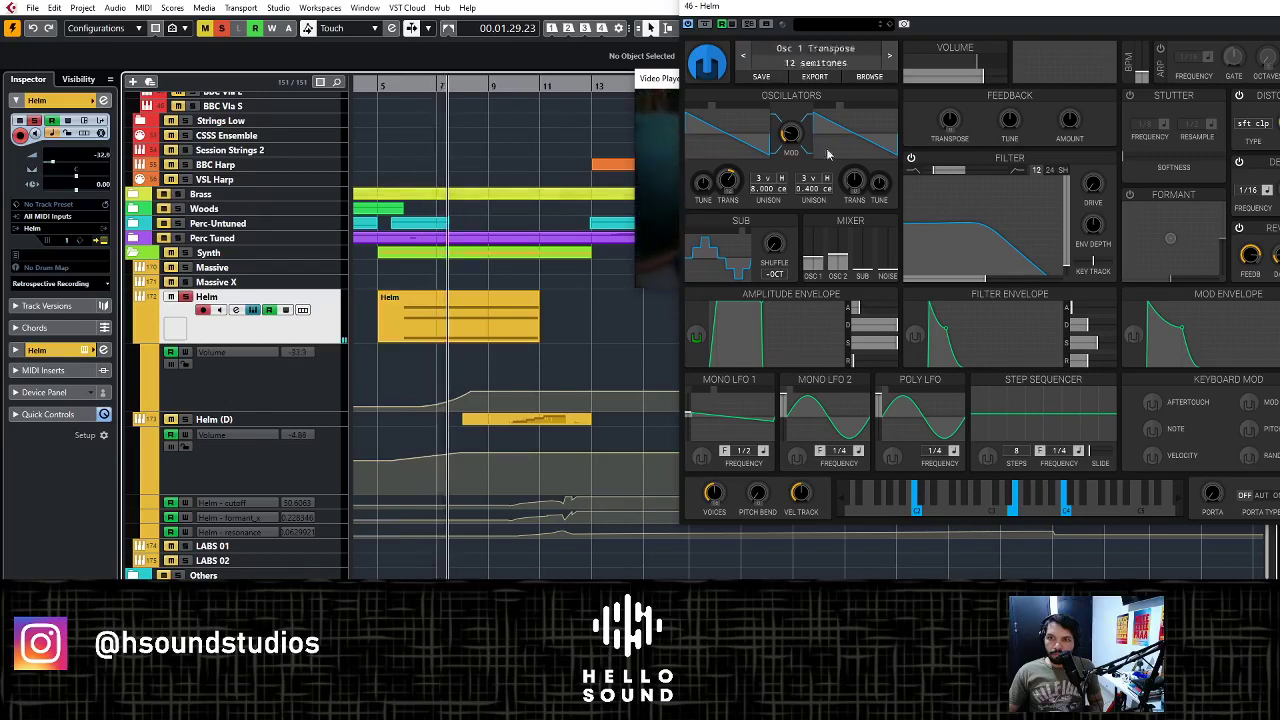
pyautogui.moveTo(896, 12); pyautogui.dragTo(1078, 377)
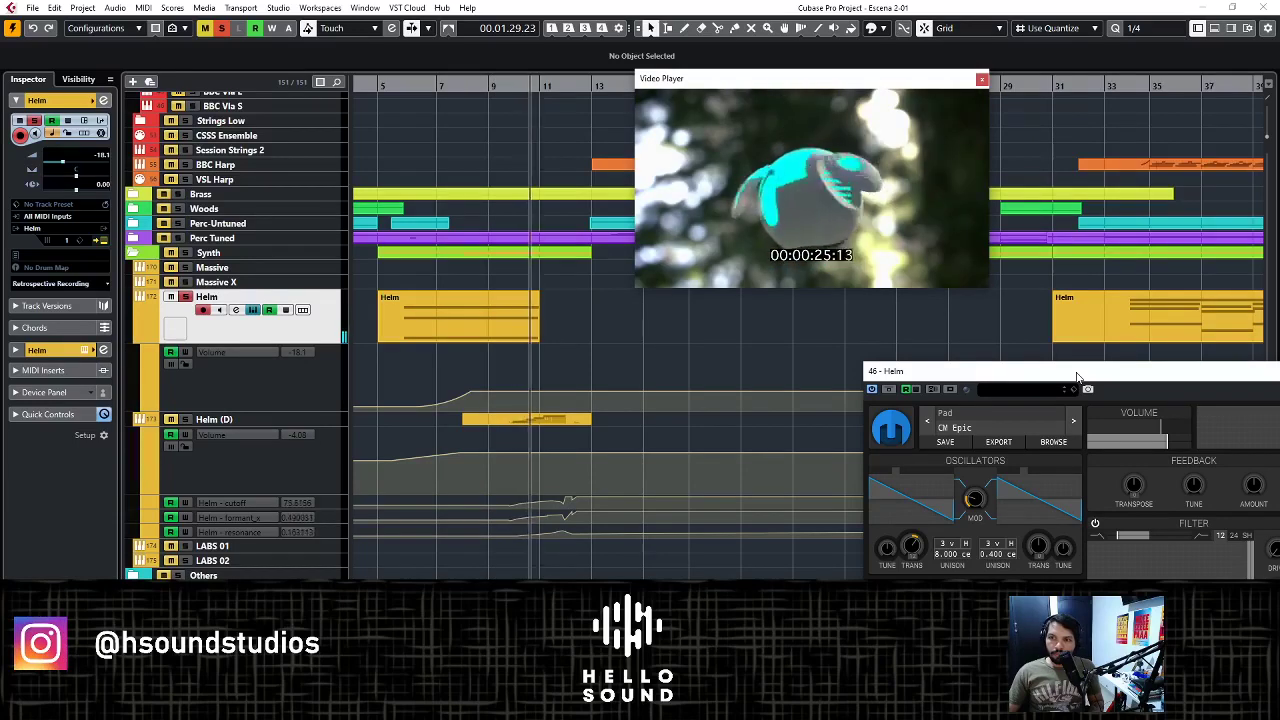
pyautogui.press('space')
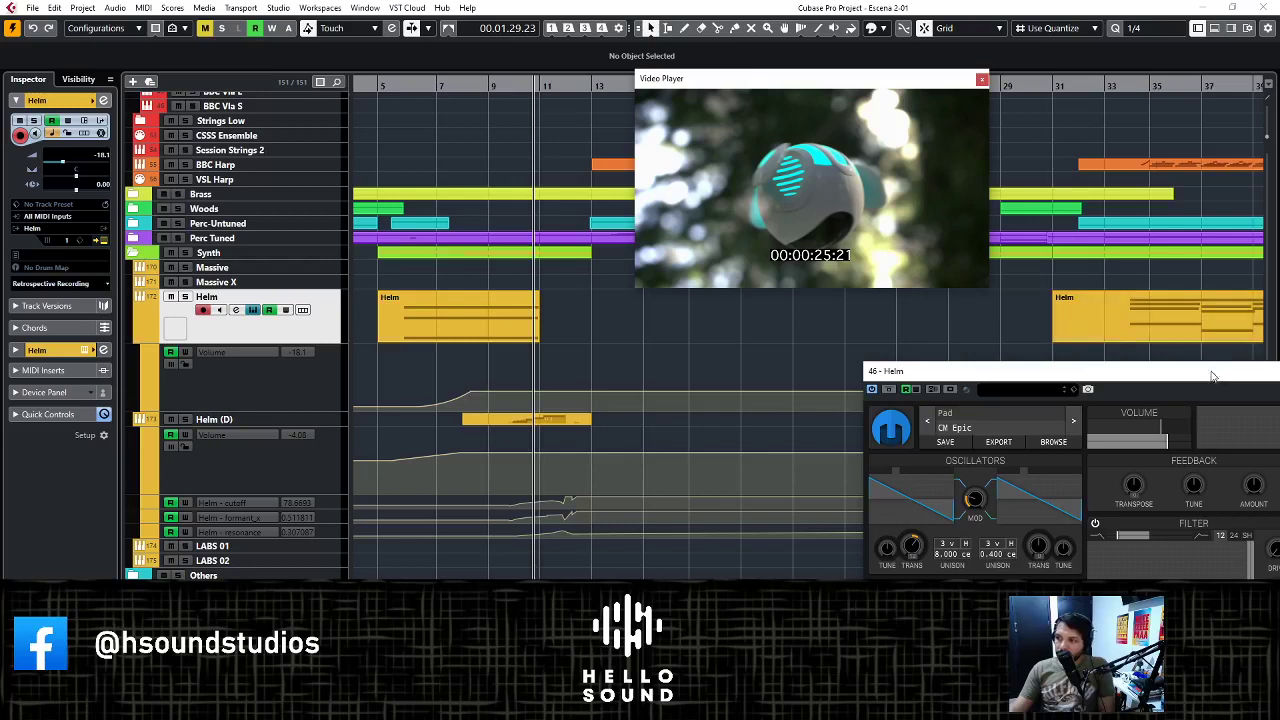
pyautogui.moveTo(1212, 376); pyautogui.dragTo(820, 296)
pyautogui.click(1129, 291)
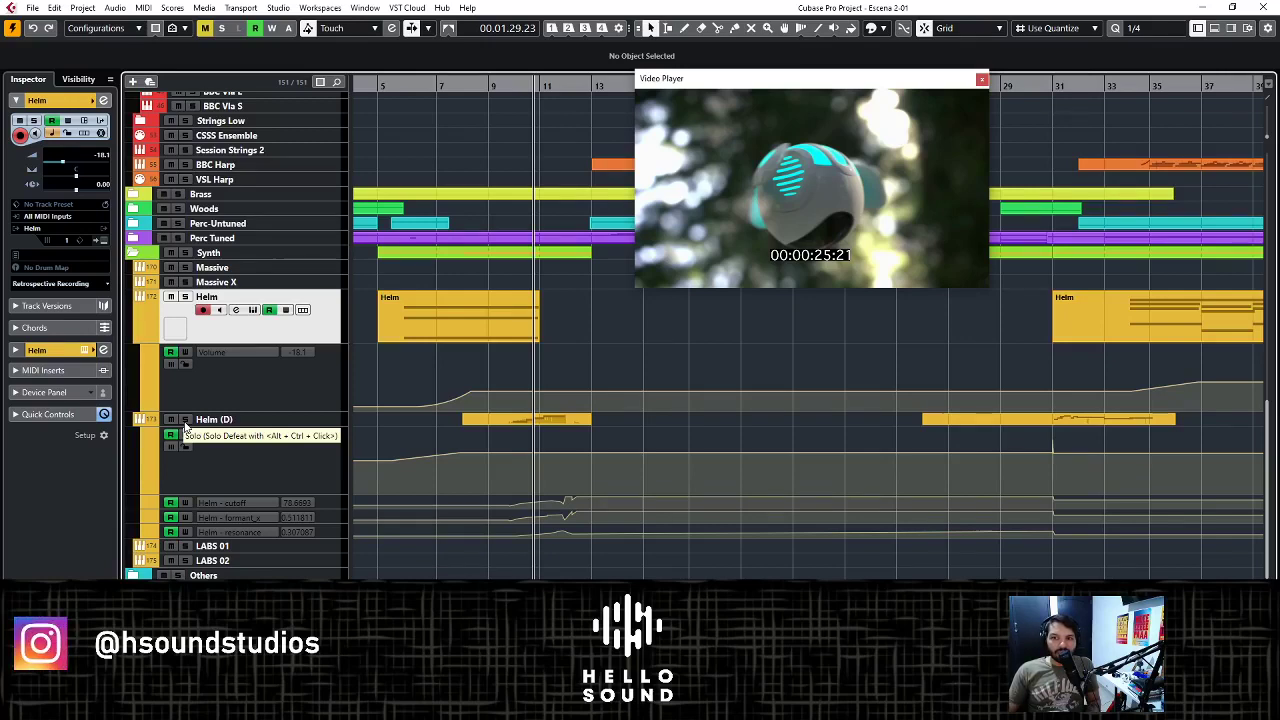
# - Select the Helm (D) track, play the cue against the video from about bar 9, and select the Helm volume lane
pyautogui.click(298, 421)
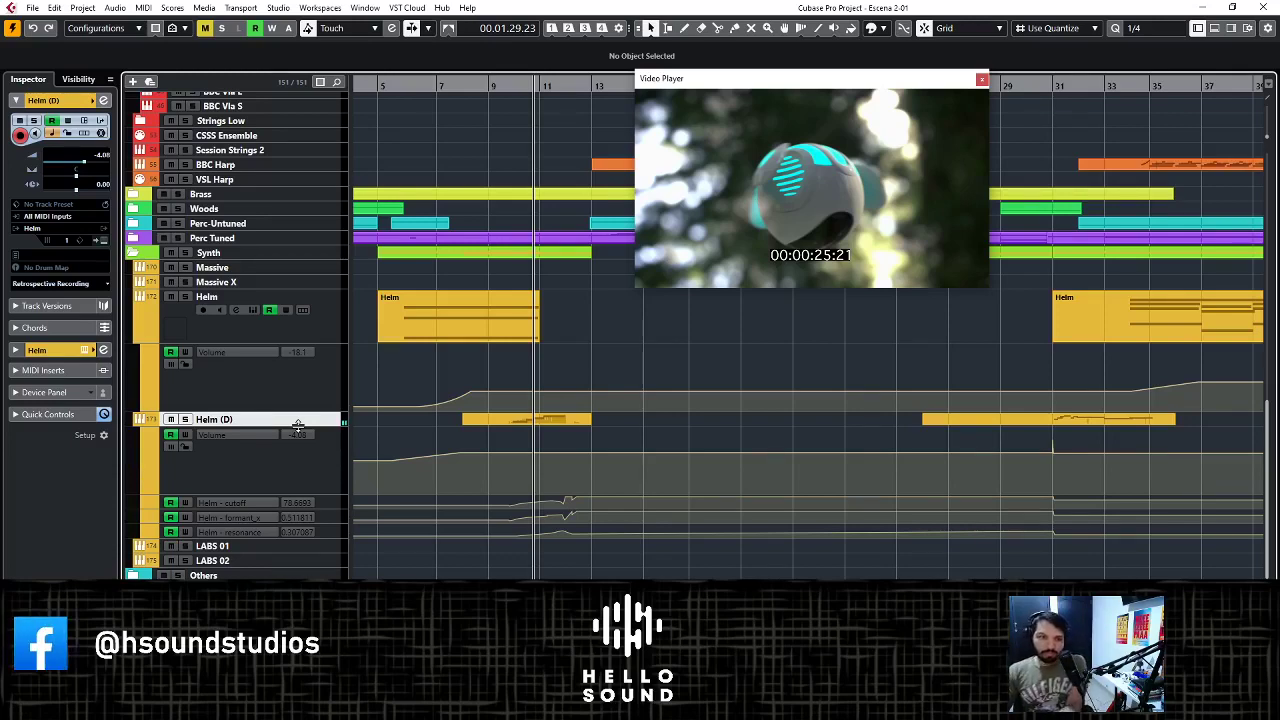
pyautogui.click(499, 86)
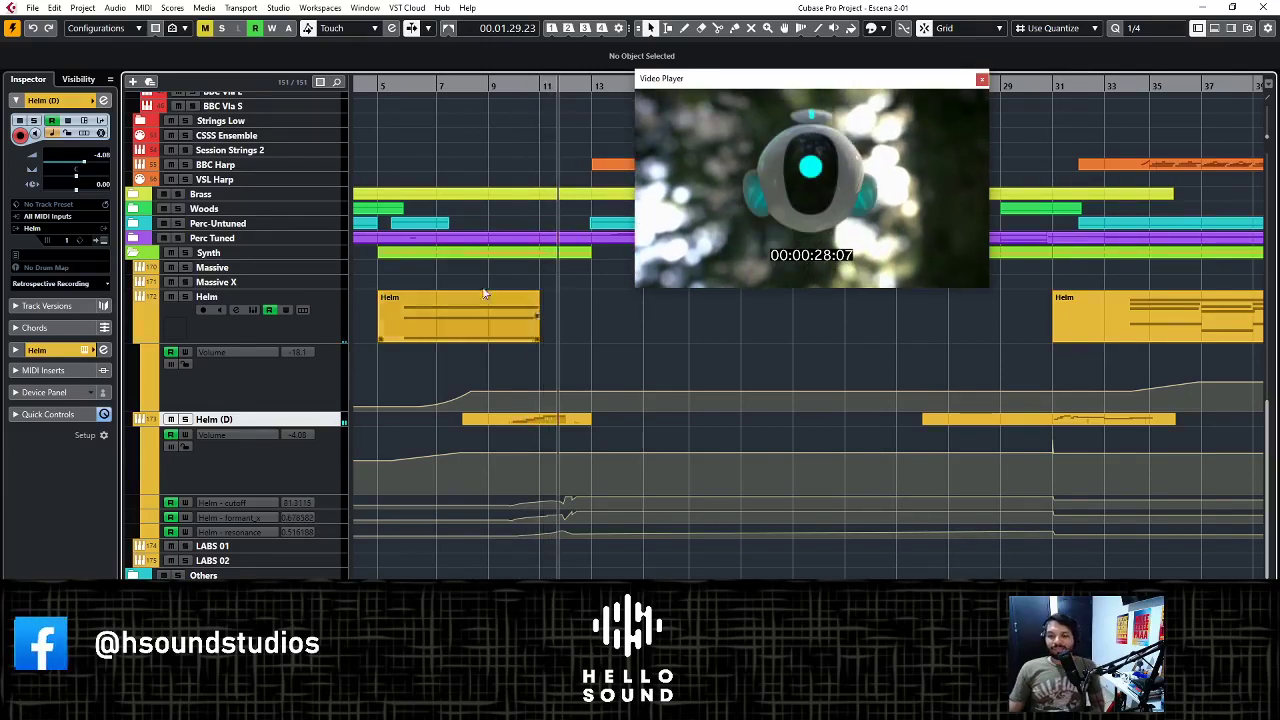
pyautogui.click(322, 405)
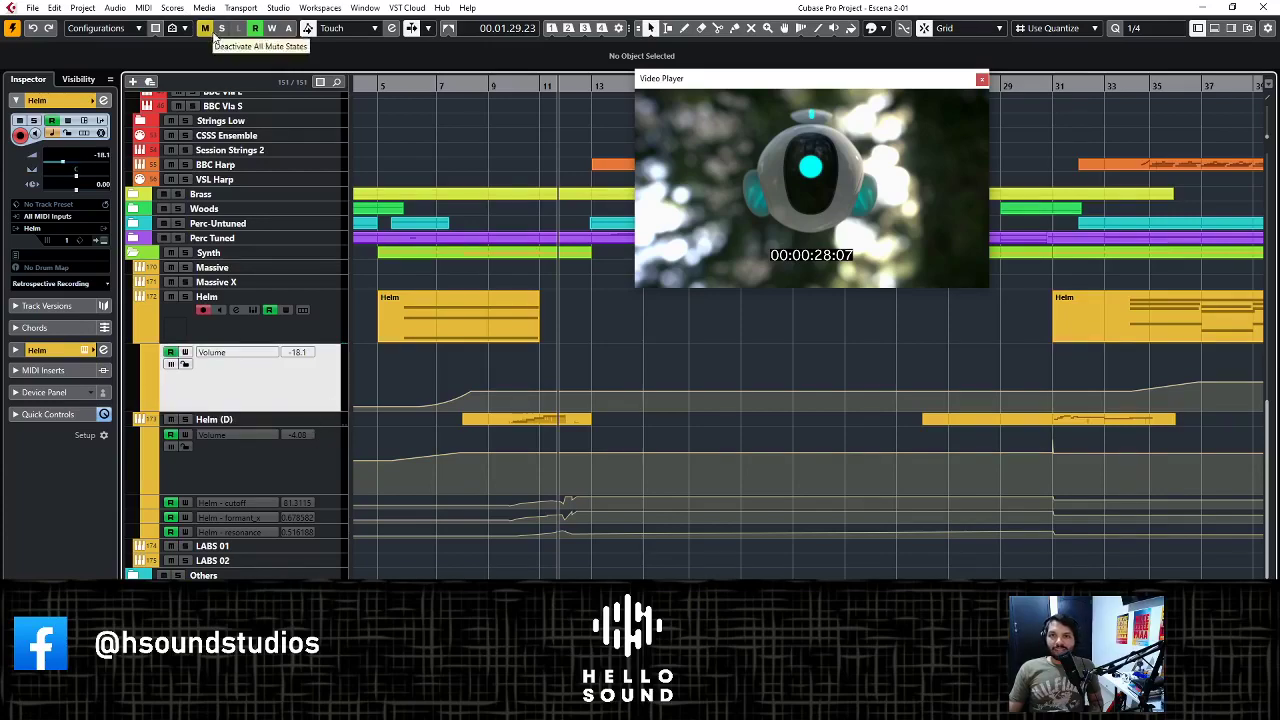
# - Continue playback to about bar 16 with the Sketch tracks in view, and enlarge and reposition the Video Player window
pyautogui.scroll(5, 430, 175)
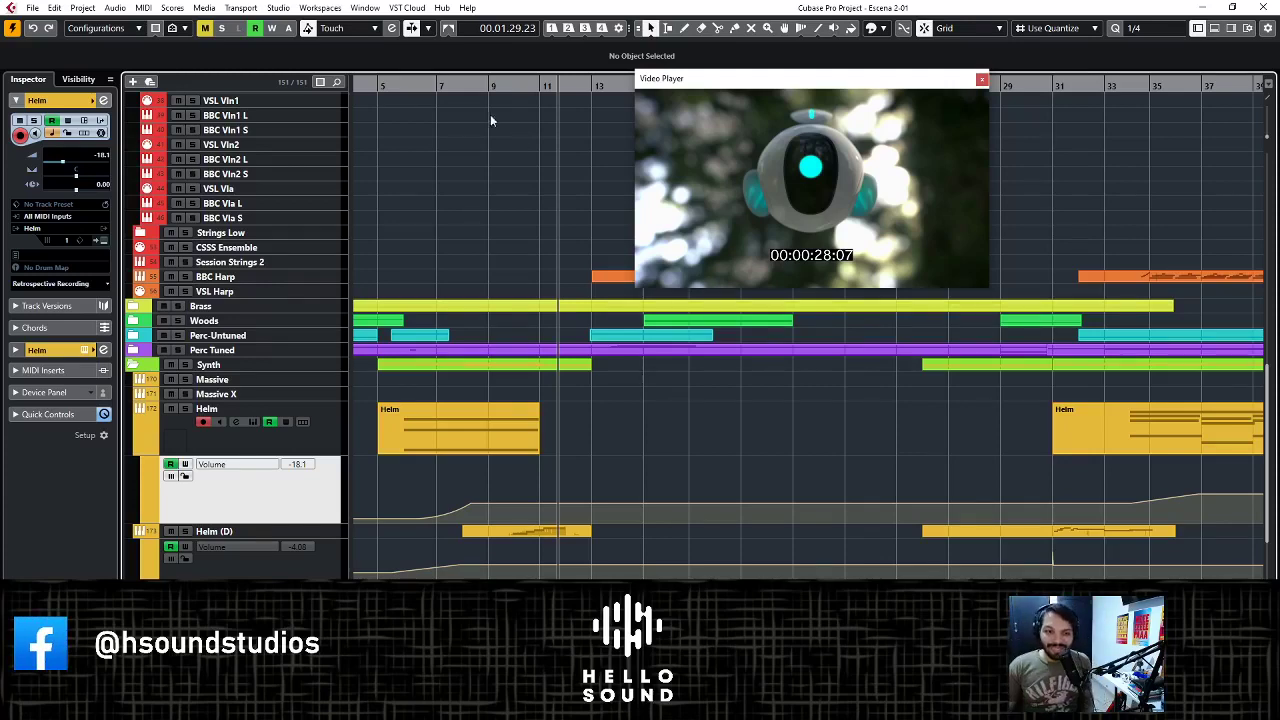
pyautogui.press('space')
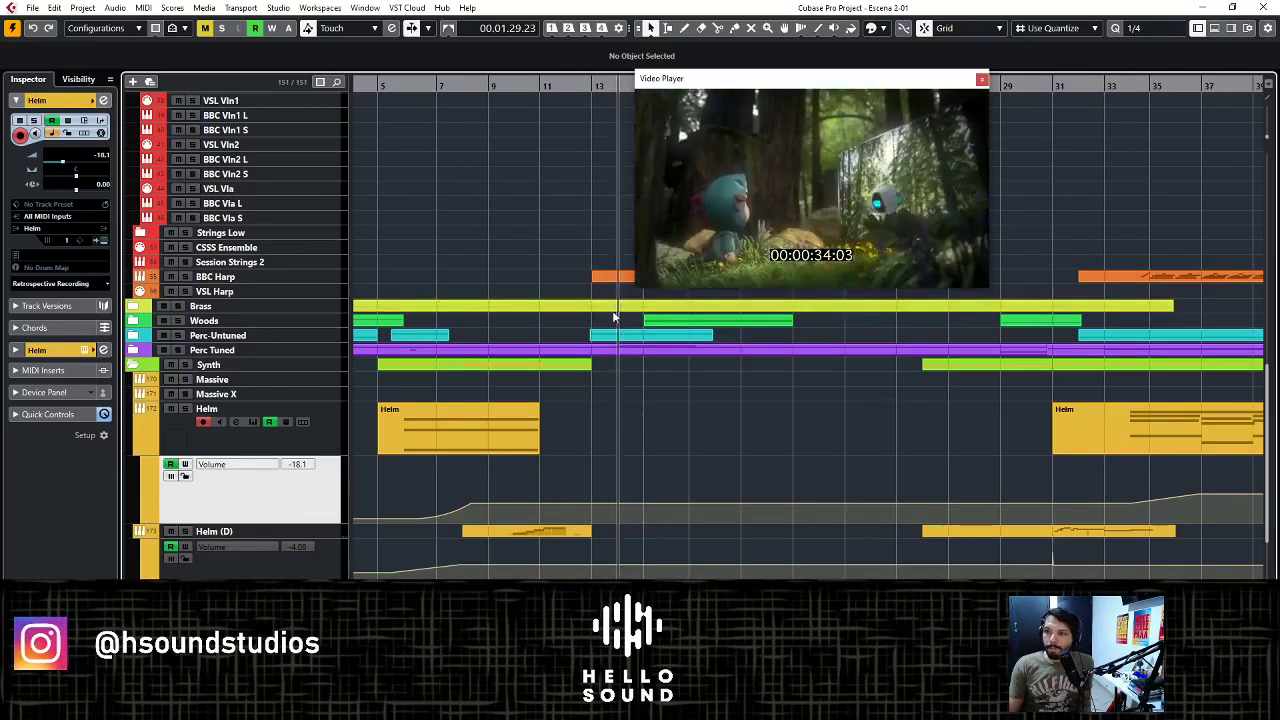
pyautogui.scroll(5, 612, 305)
pyautogui.scroll(4, 612, 305)
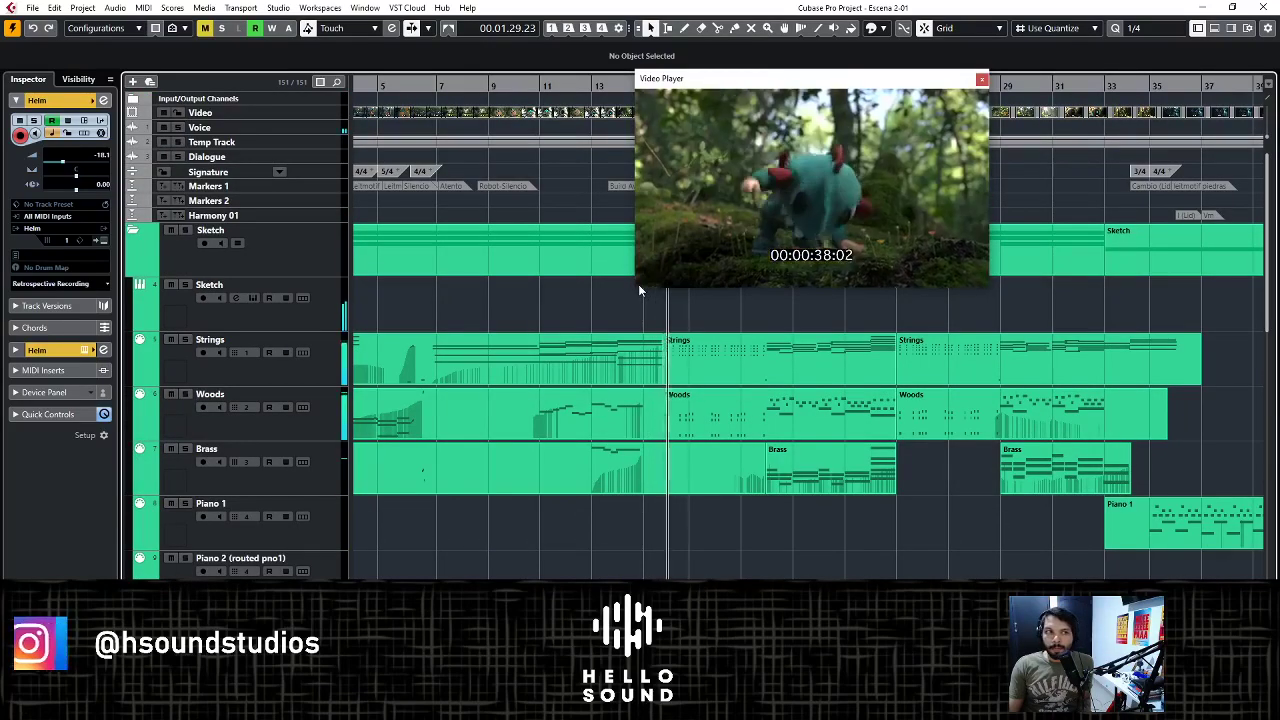
pyautogui.moveTo(640, 283); pyautogui.dragTo(483, 373)
pyautogui.moveTo(744, 78); pyautogui.dragTo(907, 77)
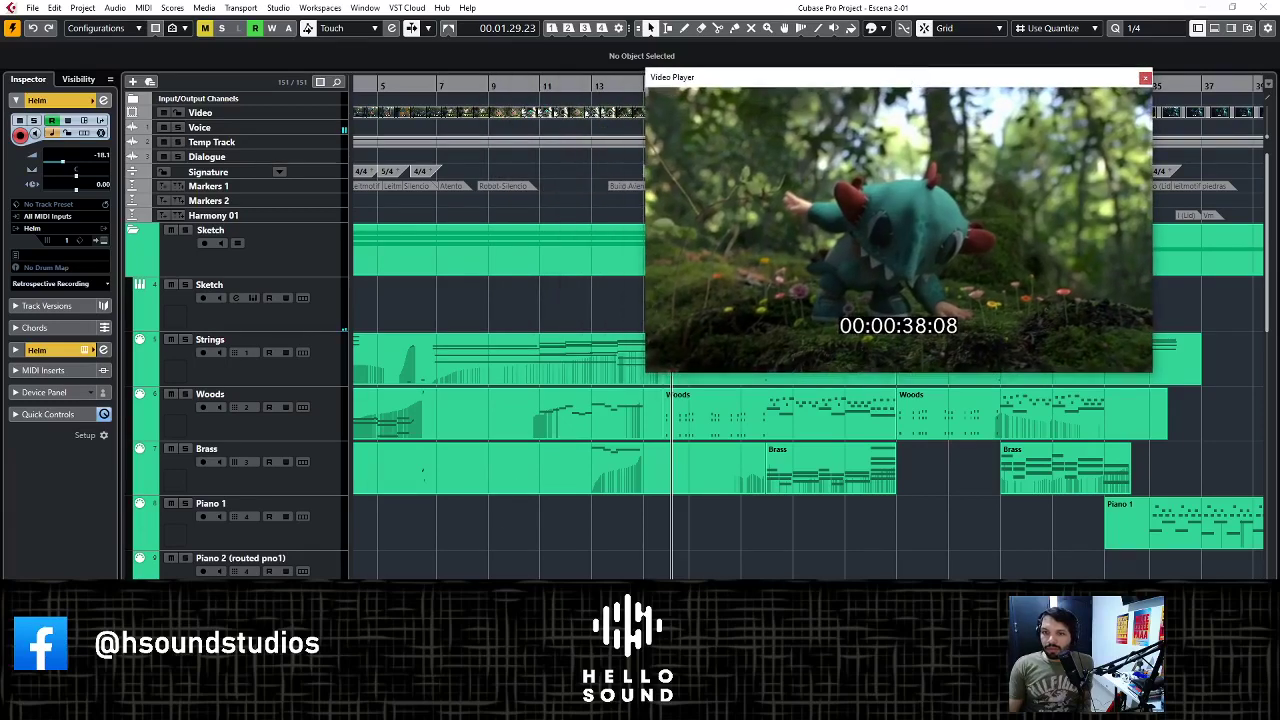
# - Select the Piano 1 track and play the sketch against the video from about bar 13, pausing and resuming partway
pyautogui.click(338, 538)
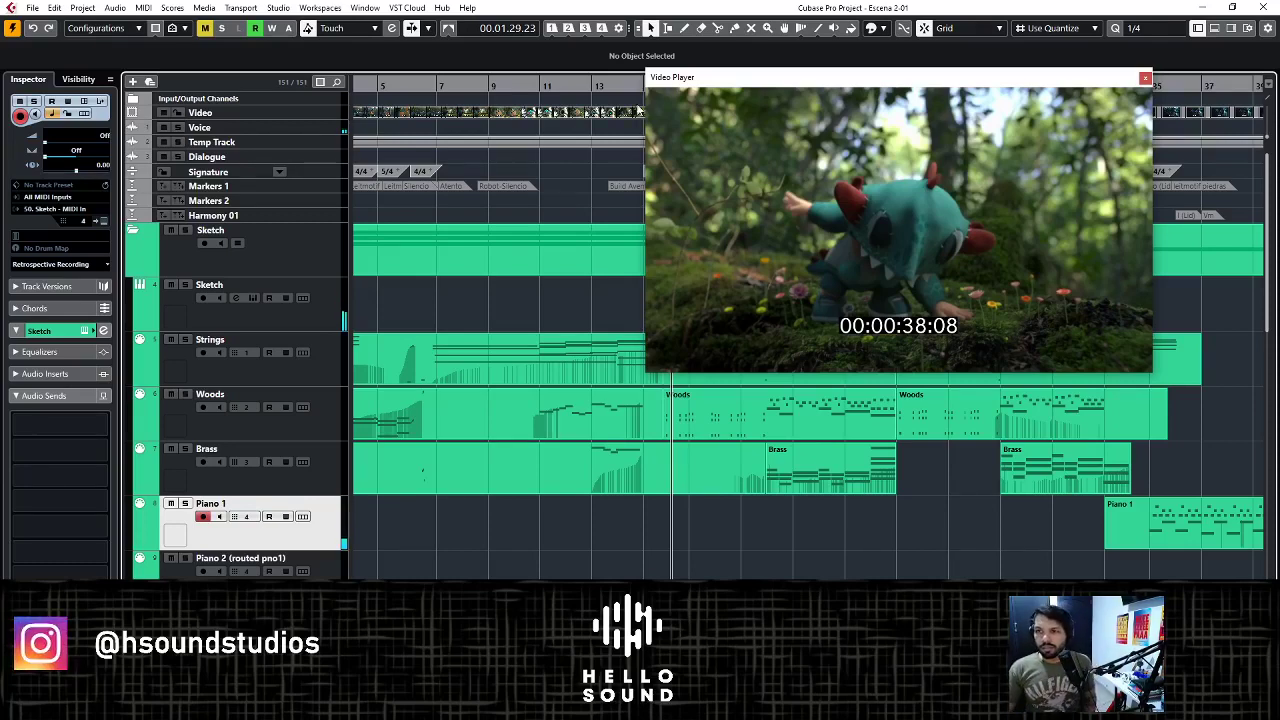
pyautogui.click(597, 88)
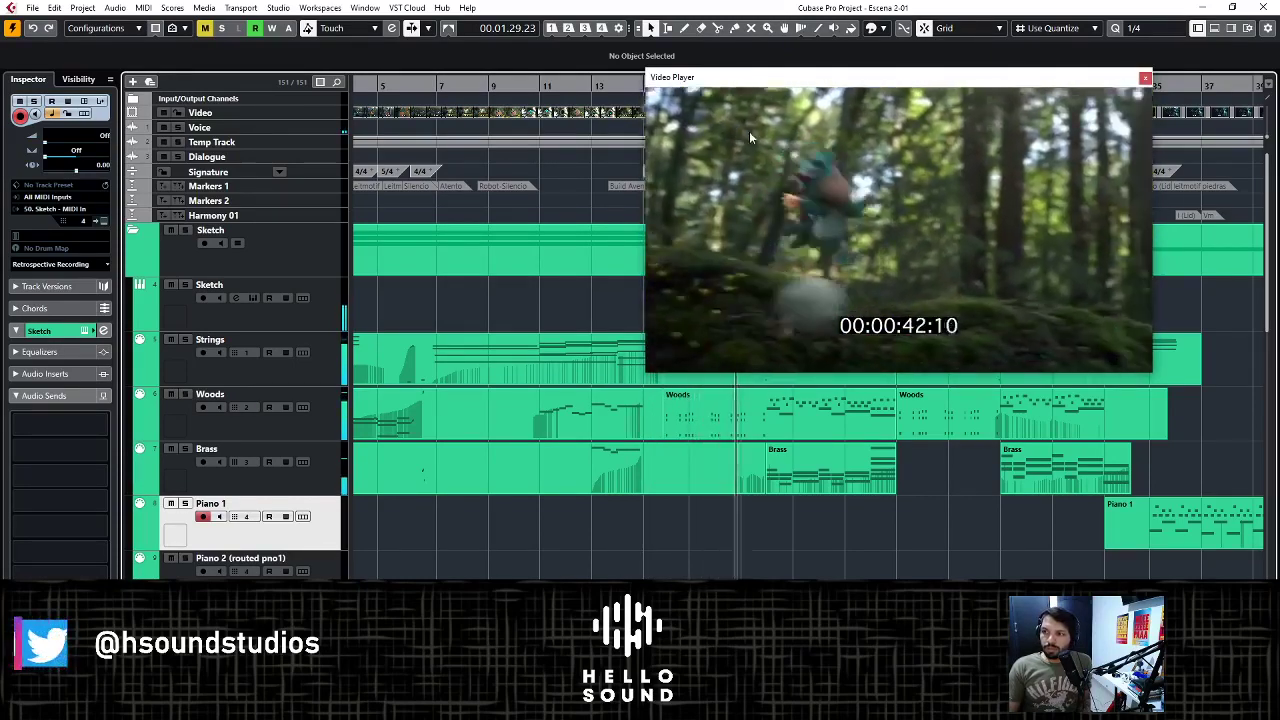
pyautogui.press('space')
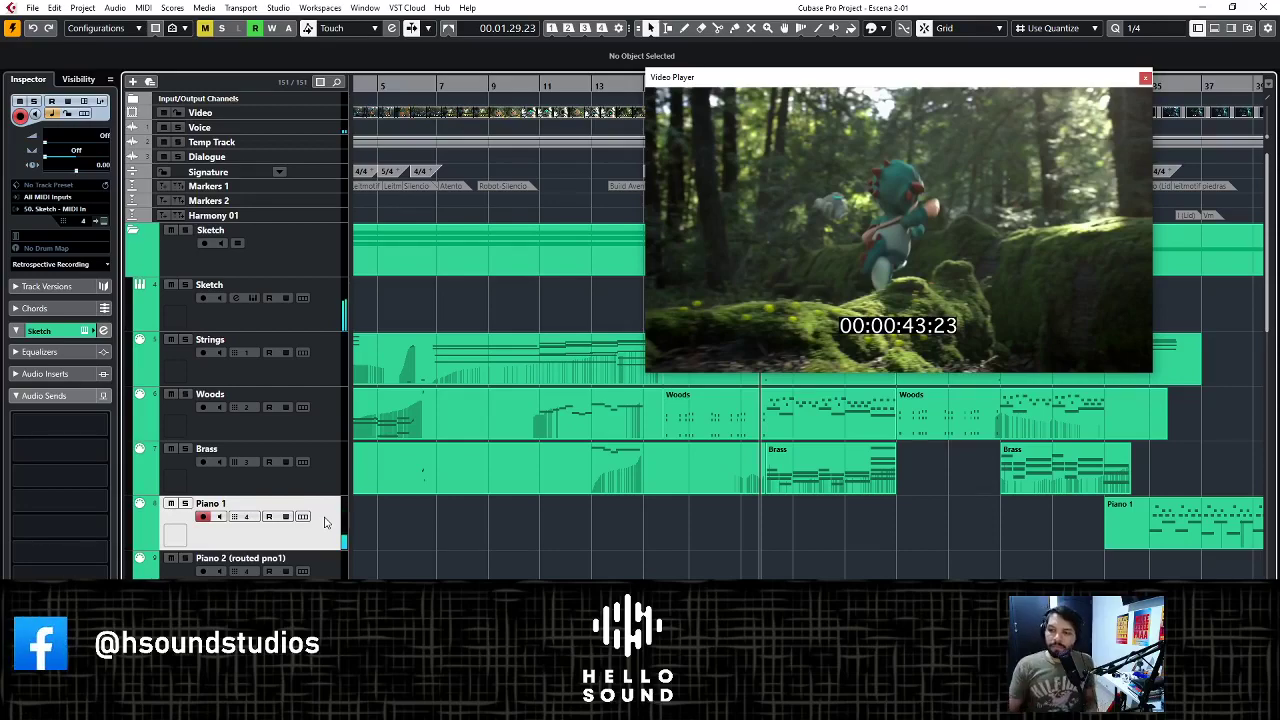
pyautogui.press('space')
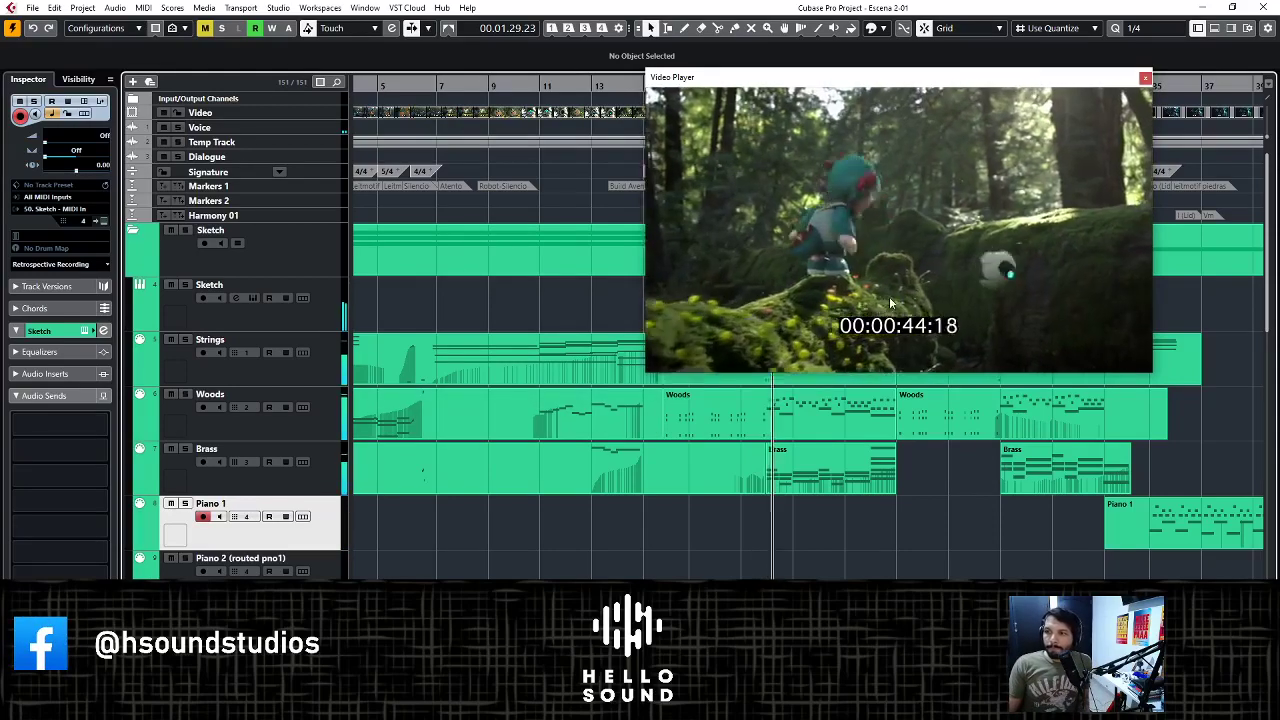
# - Replay the sketch with the video from about bar 15 and stop at about bar 24
pyautogui.moveTo(625, 85); pyautogui.dragTo(655, 100)
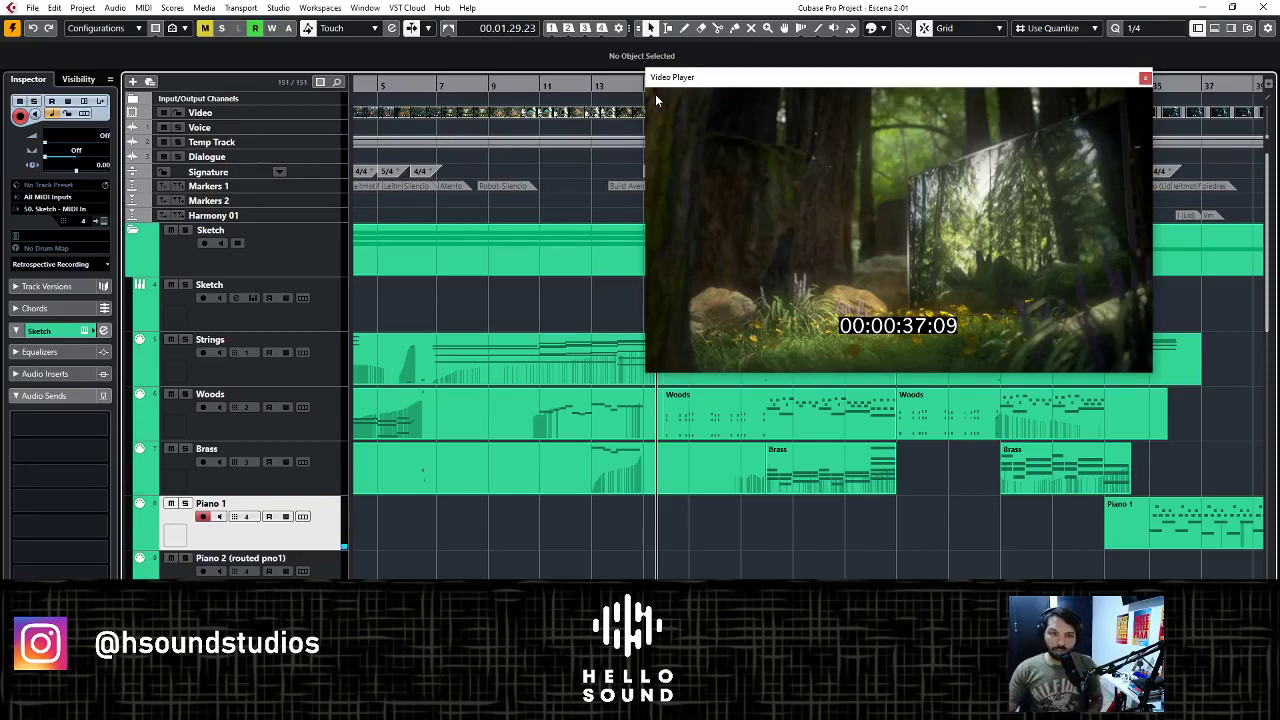
pyautogui.press('space')
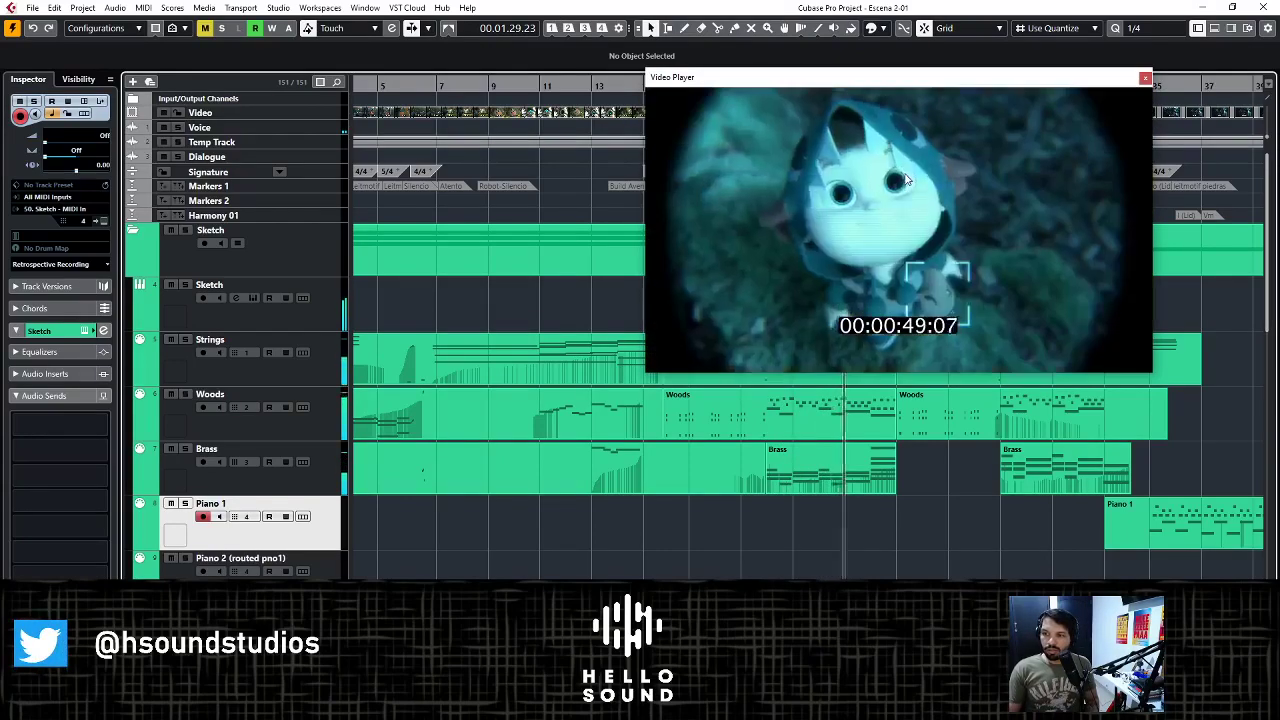
pyautogui.press('space')
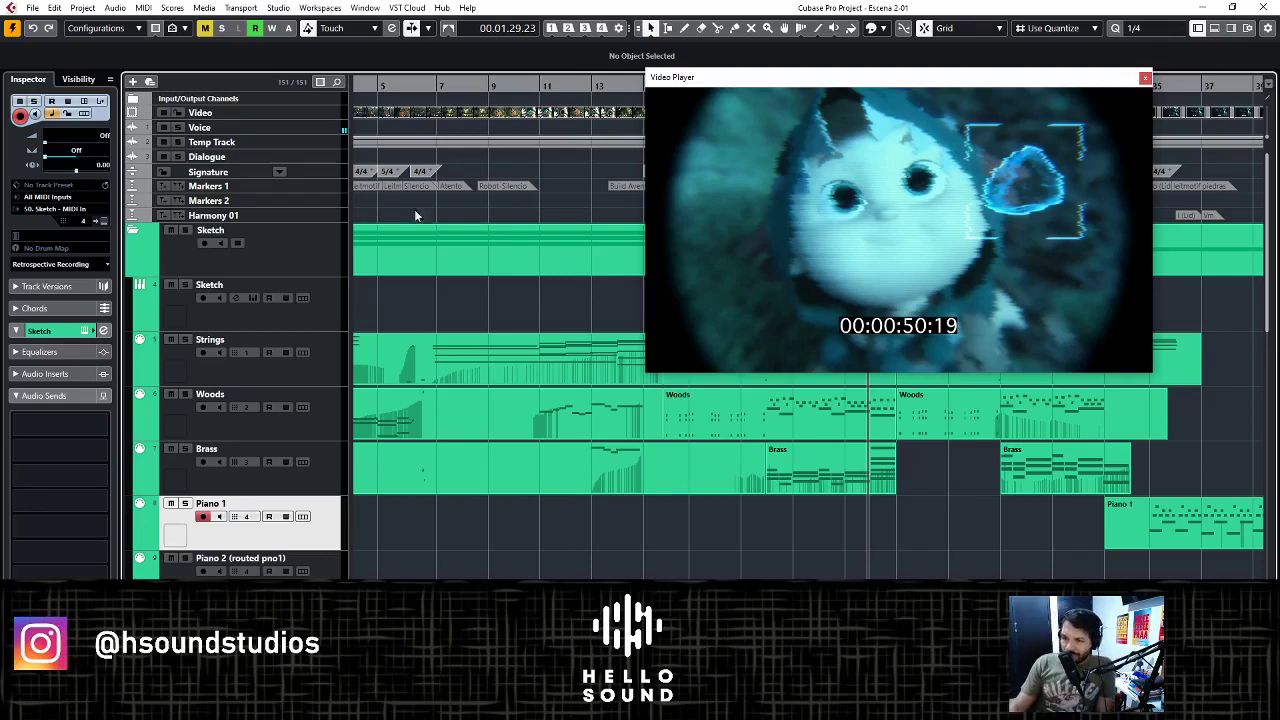
# - Move the Video Player window clear of bars 15 to 19, enlarge it slightly, and place the playback cursor near bar 16
pyautogui.moveTo(702, 84); pyautogui.dragTo(840, 76)
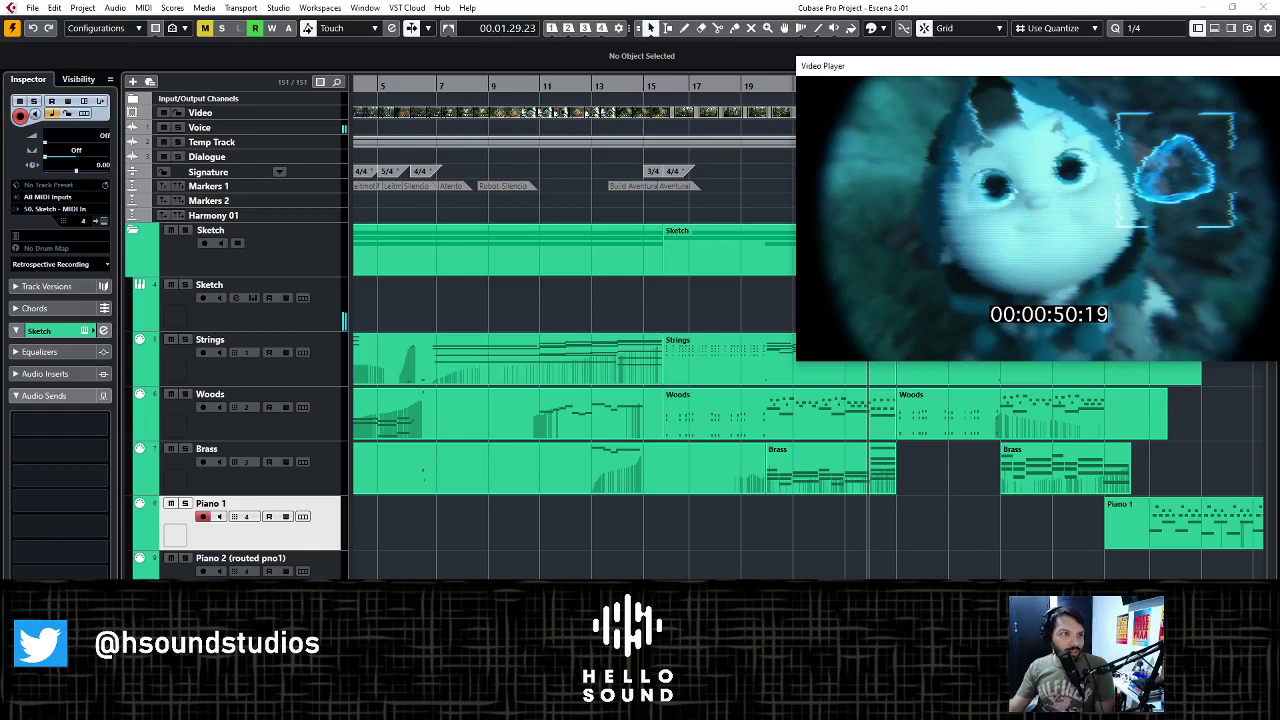
pyautogui.press('F8')
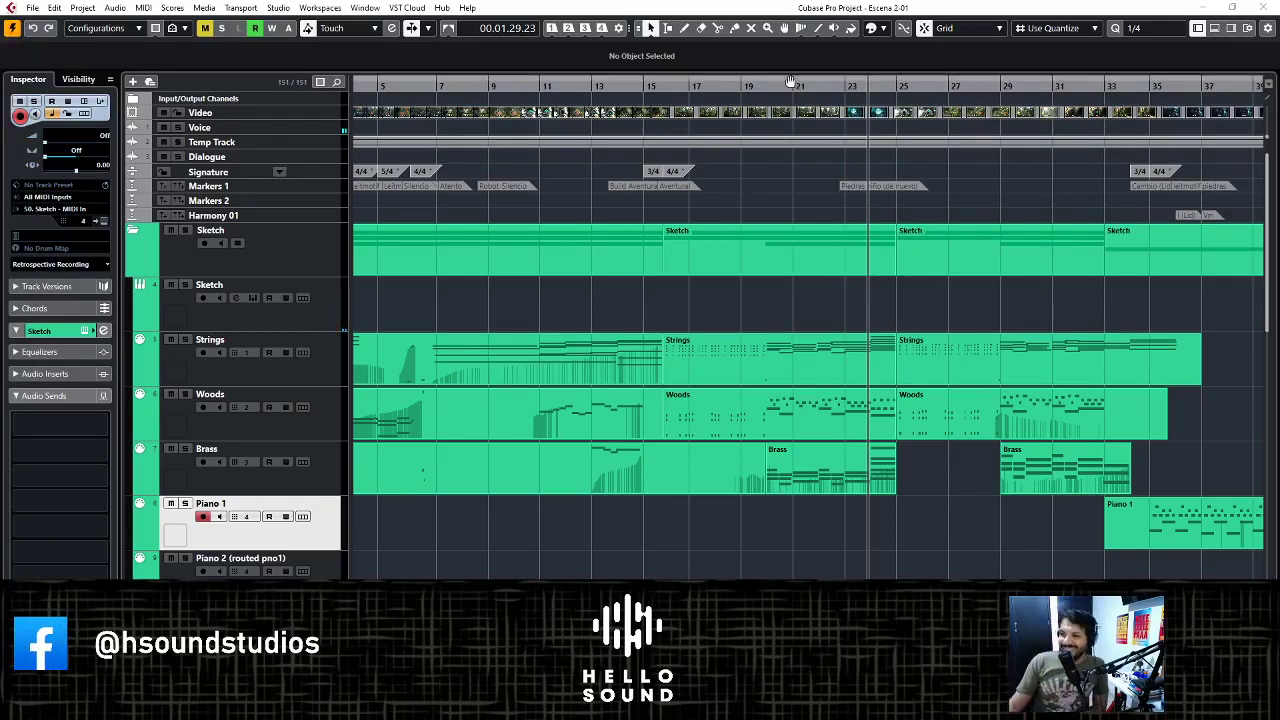
pyautogui.click(739, 86)
pyautogui.press('F8')
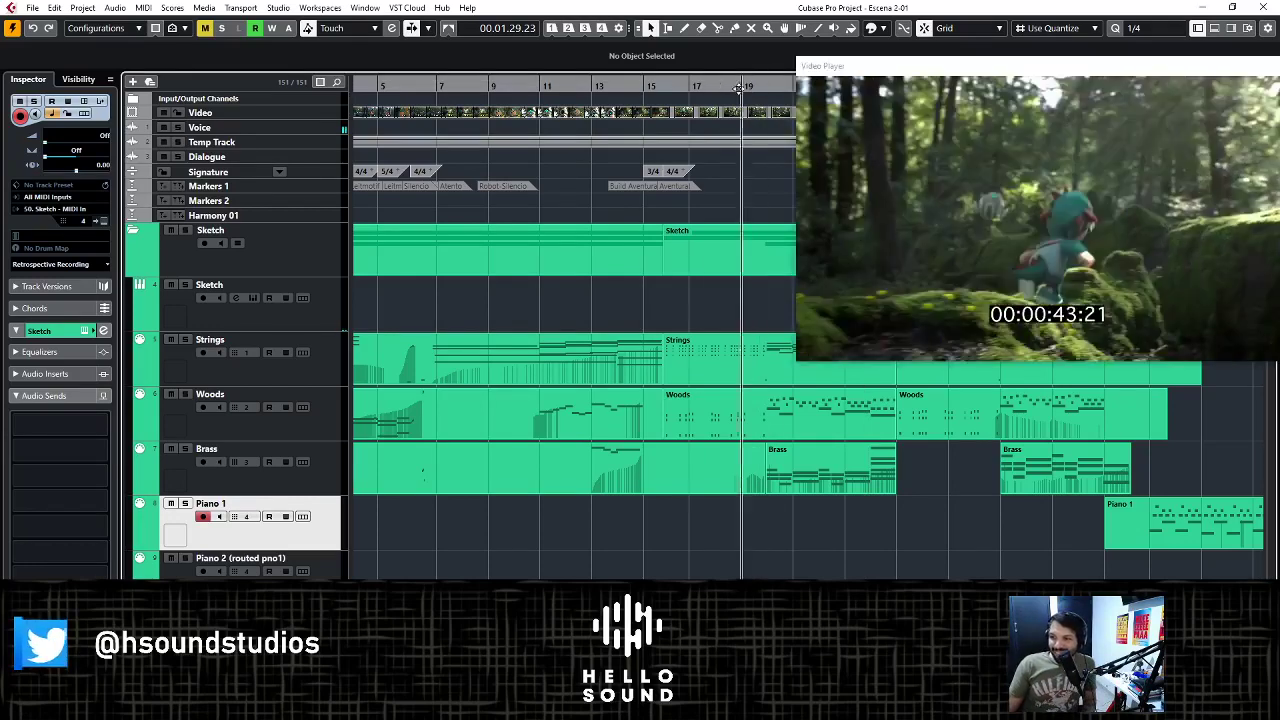
pyautogui.moveTo(739, 86); pyautogui.dragTo(677, 86)
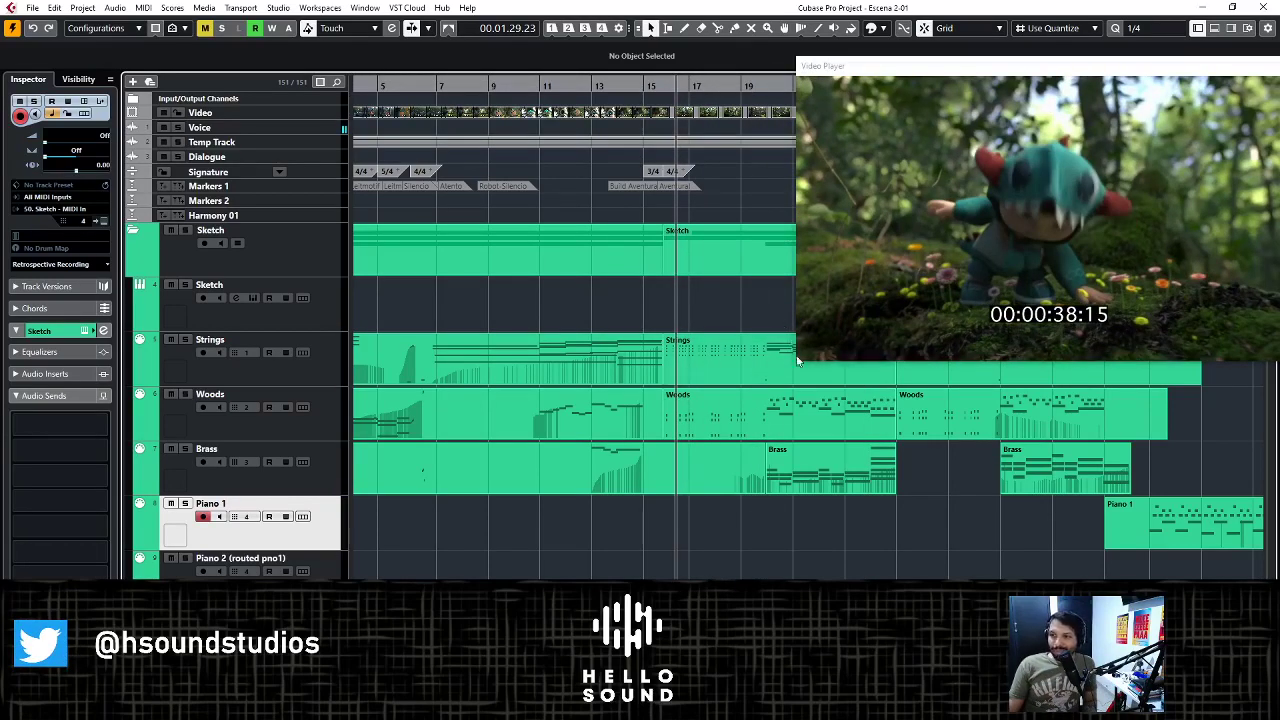
pyautogui.moveTo(795, 361); pyautogui.dragTo(757, 384)
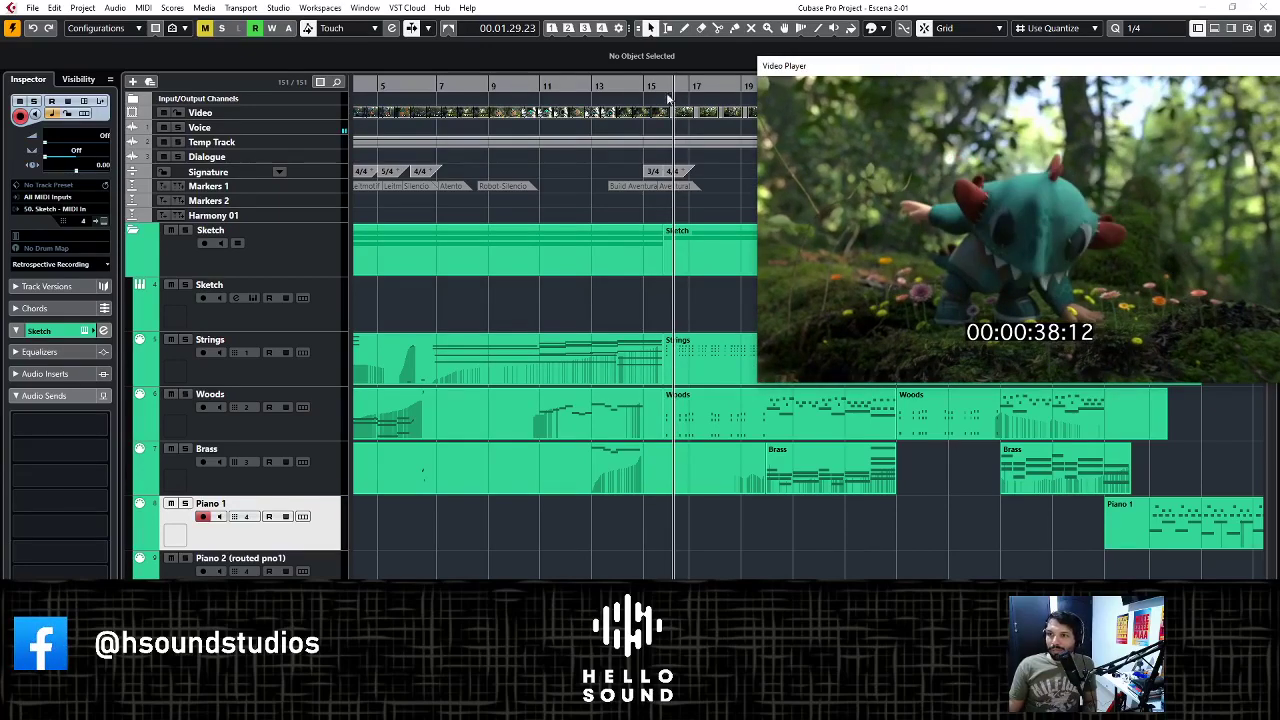
# - Play the sketch from about bar 16 to bar 25, and move the Video Player window over the track list
pyautogui.moveTo(668, 86)
pyautogui.mouseDown()
pyautogui.moveTo(648, 86)
pyautogui.moveTo(666, 85)
pyautogui.mouseUp()
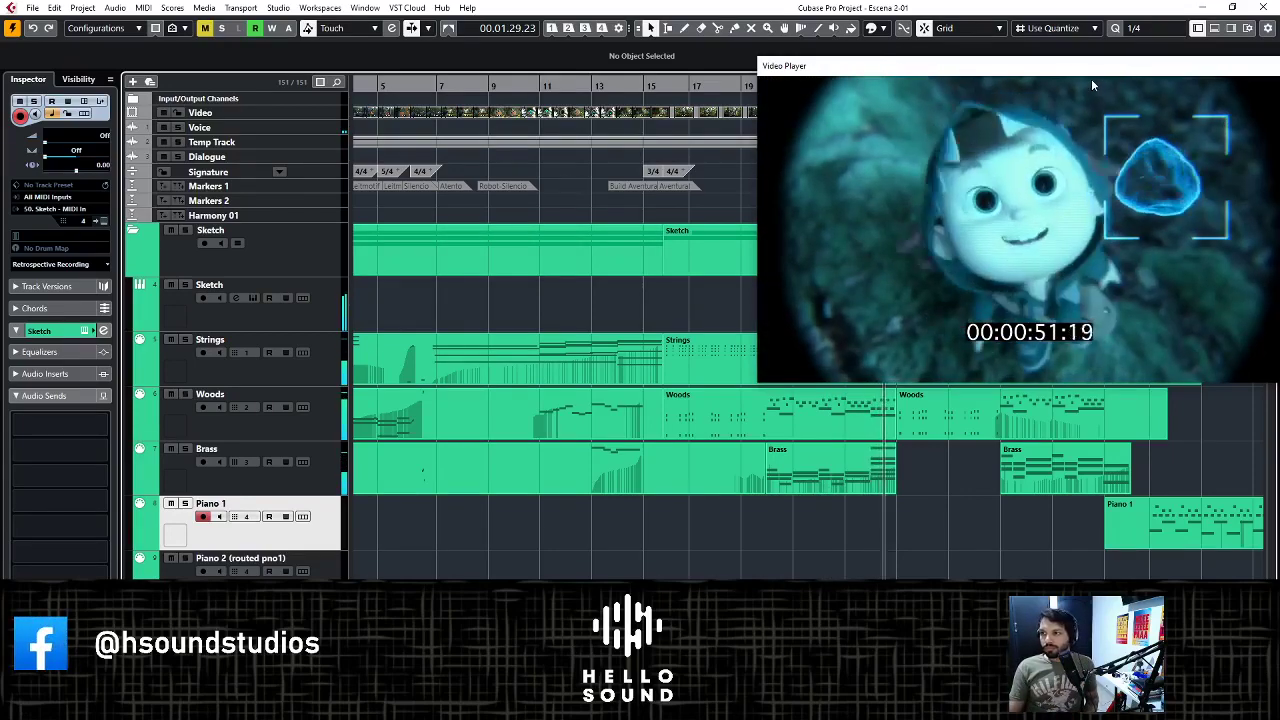
pyautogui.moveTo(1090, 76); pyautogui.dragTo(450, 52)
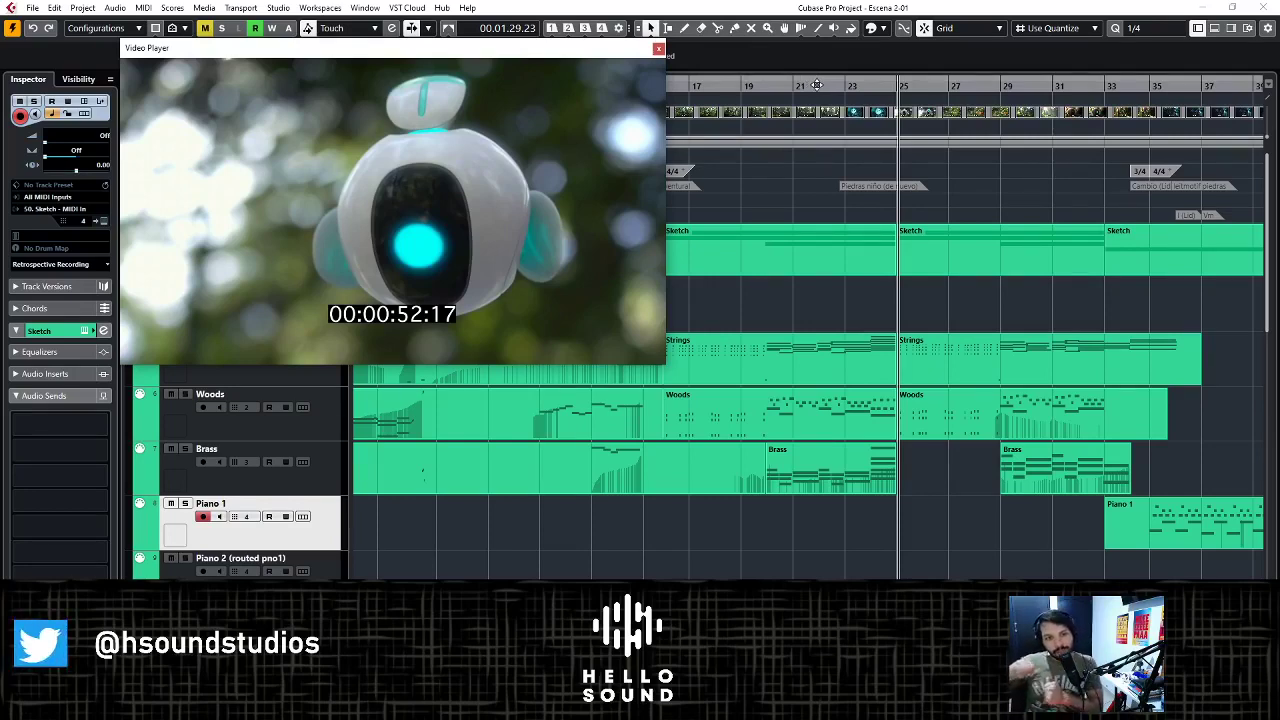
# - Review the video from about bar 19 to bar 24 alongside the sketch events
pyautogui.moveTo(817, 85); pyautogui.dragTo(1008, 155)
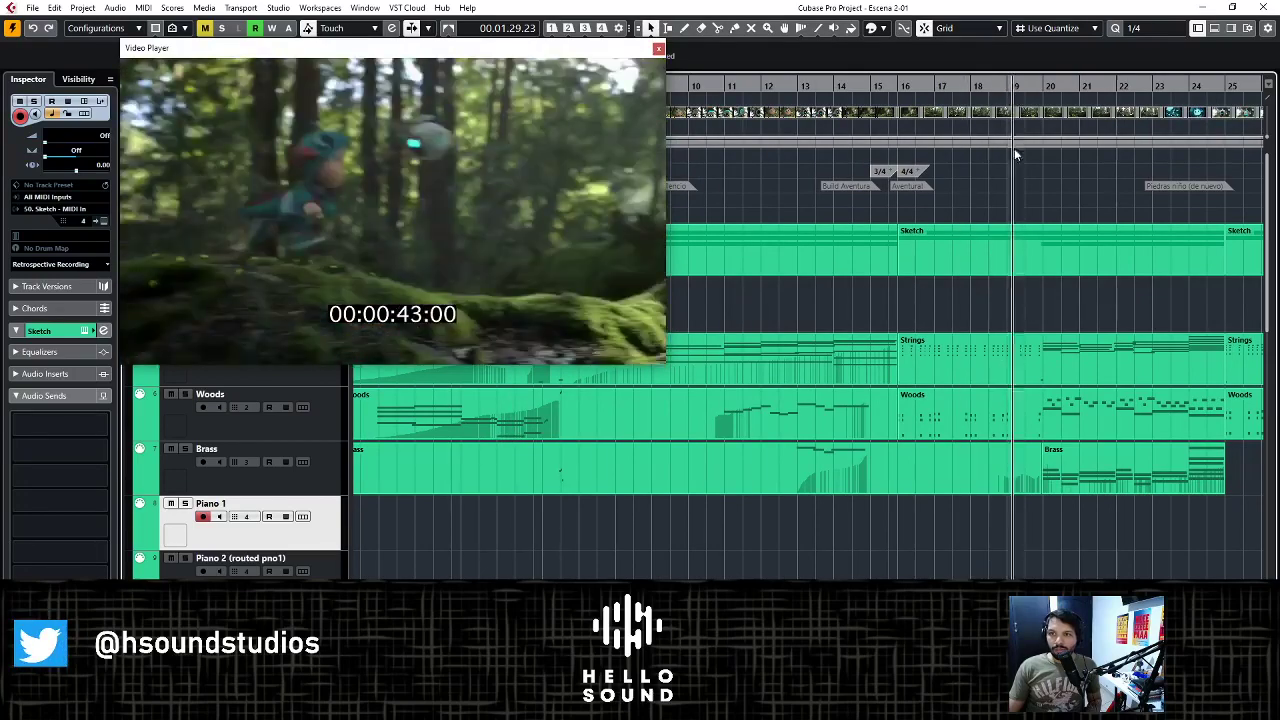
pyautogui.moveTo(1014, 148); pyautogui.dragTo(1186, 158)
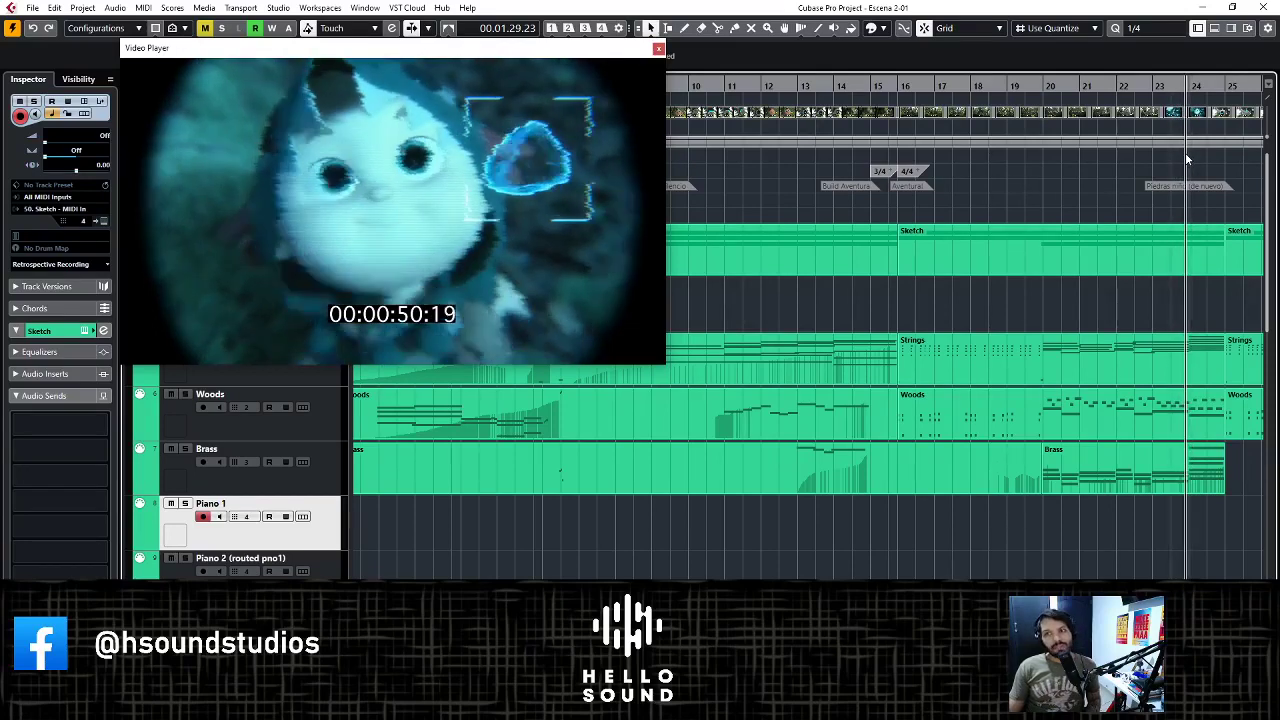
pyautogui.scroll(-2, 1087, 259)
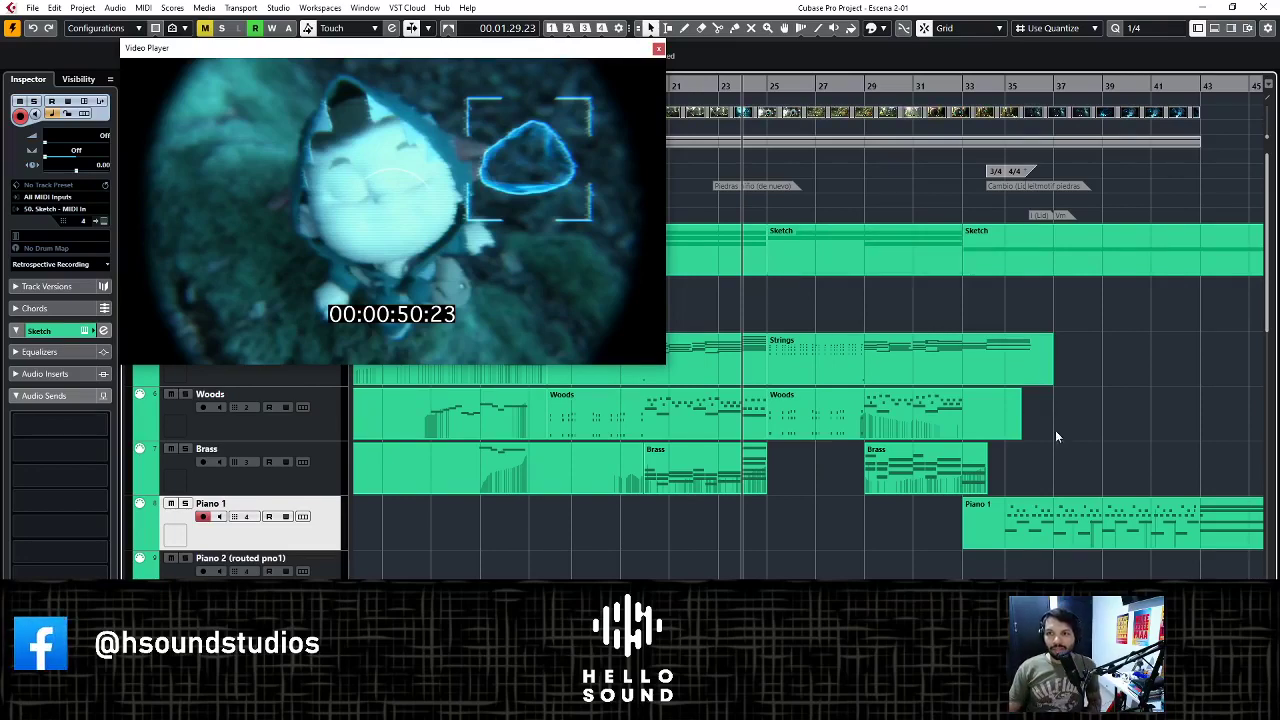
# - Move the Video Player window off the track list, play the sketch from about bar 20, and stop just past bar 25
pyautogui.moveTo(613, 60); pyautogui.dragTo(1229, 18)
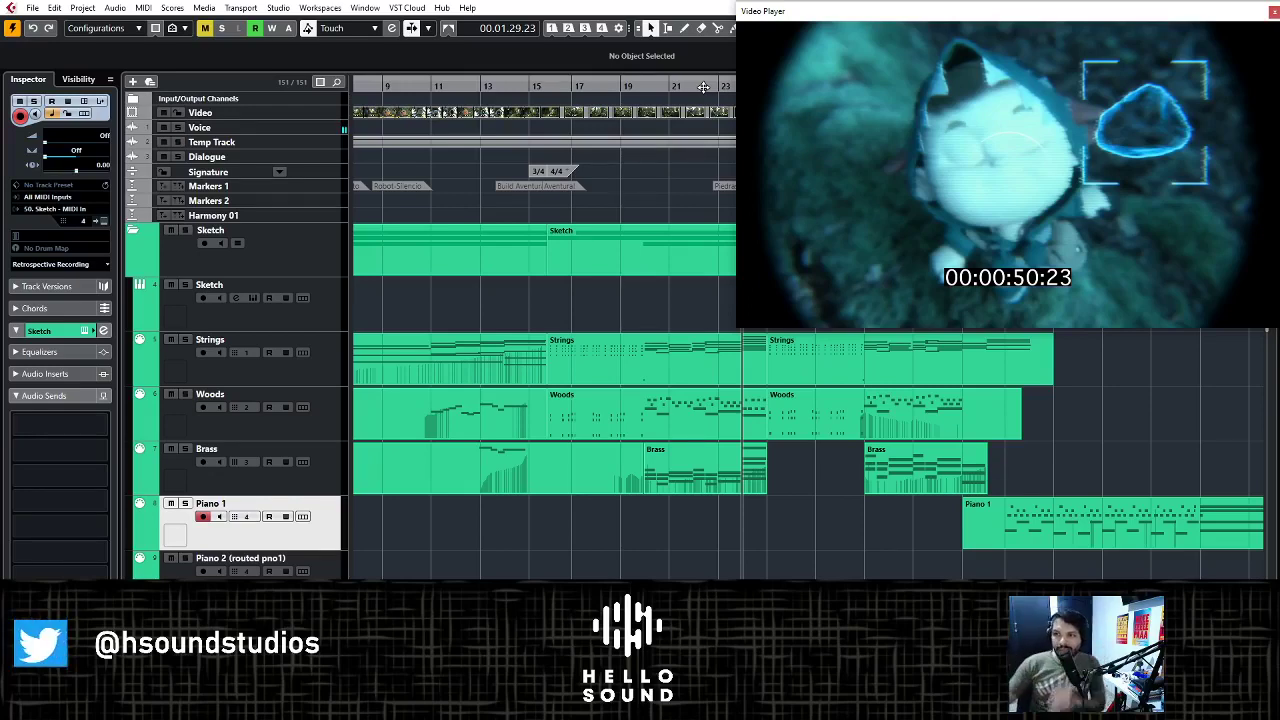
pyautogui.moveTo(704, 87); pyautogui.dragTo(658, 87)
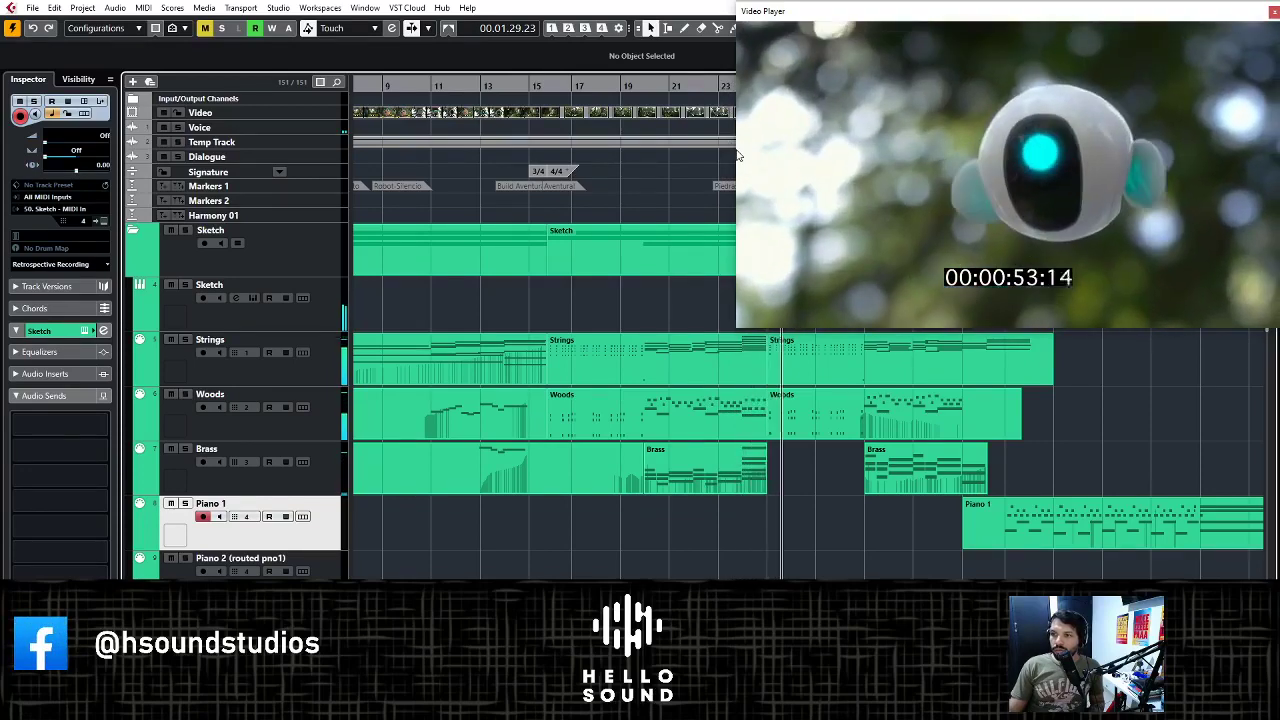
pyautogui.press('space')
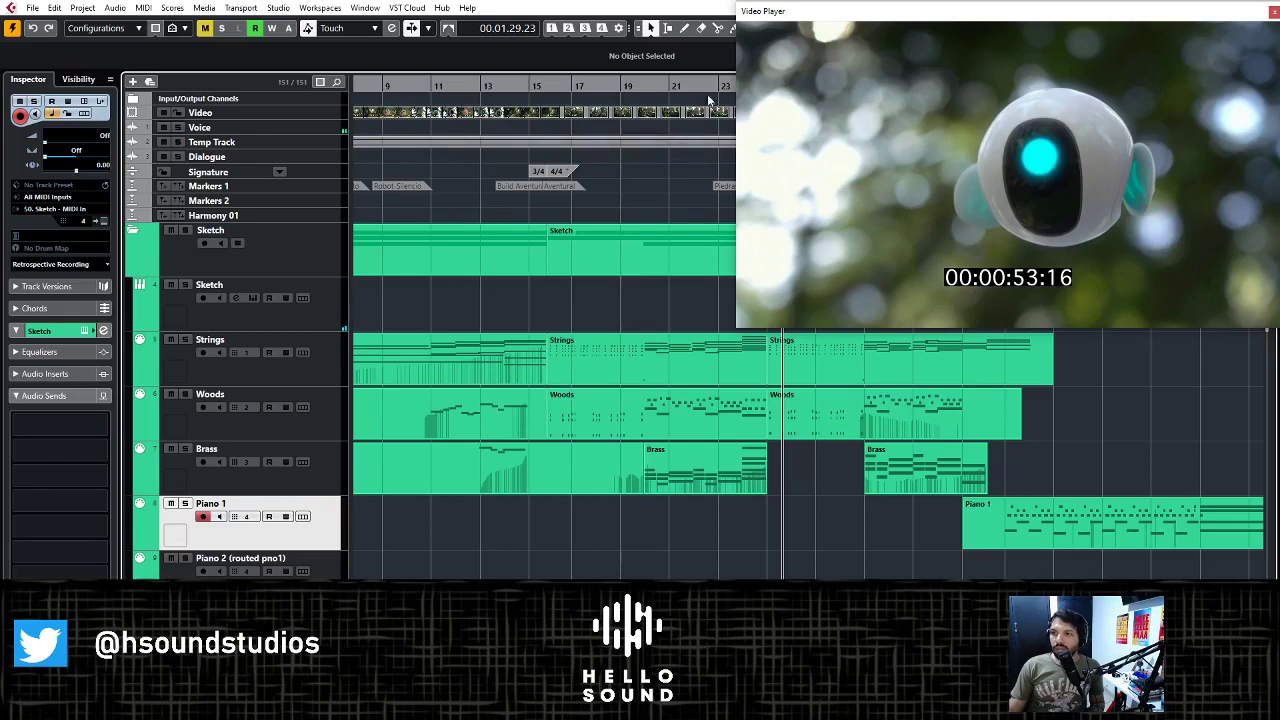
# - Replay the transition into bar 25 from about bar 21, then play from about bar 23 to the Piano 1 entrance
pyautogui.moveTo(694, 92); pyautogui.dragTo(690, 85)
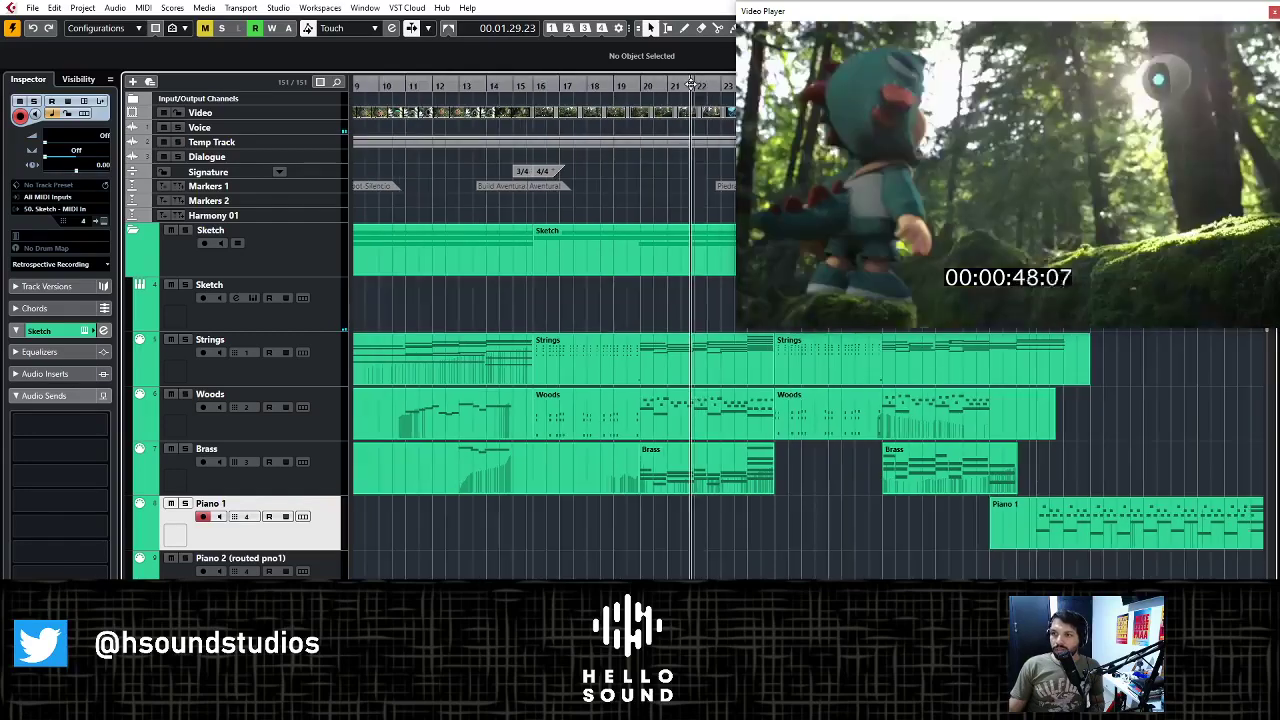
pyautogui.press('space')
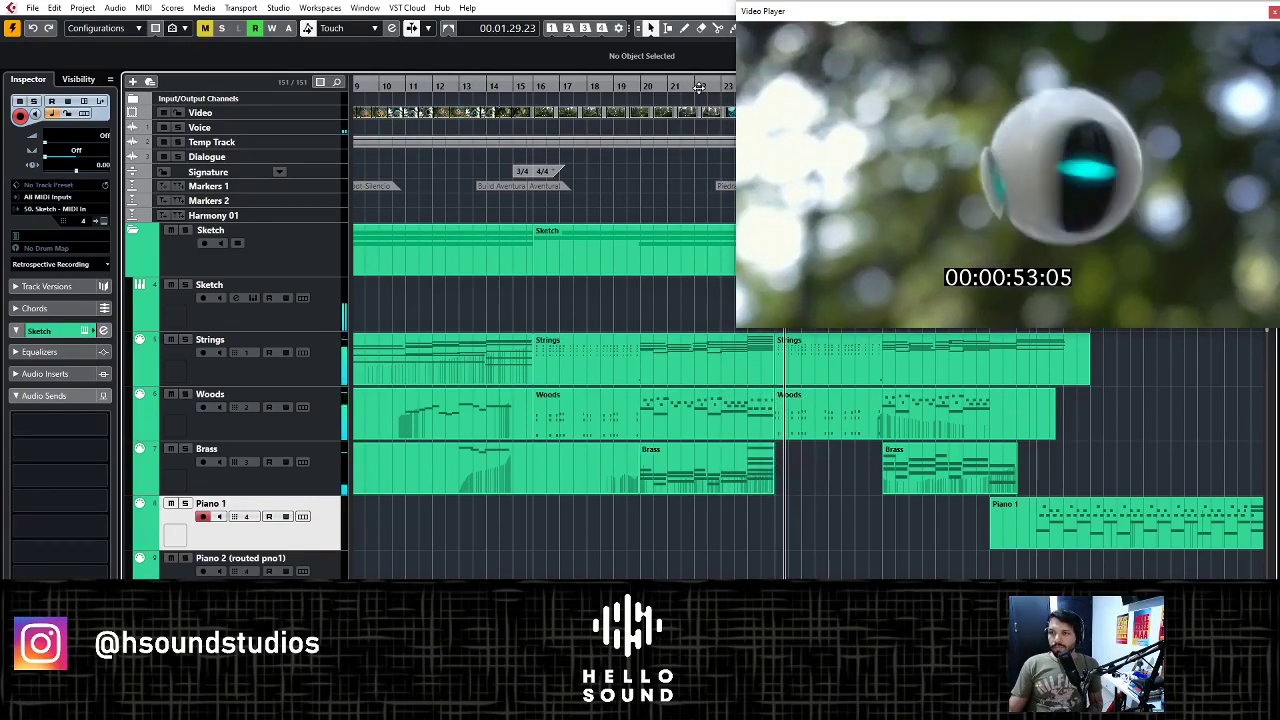
pyautogui.press('space')
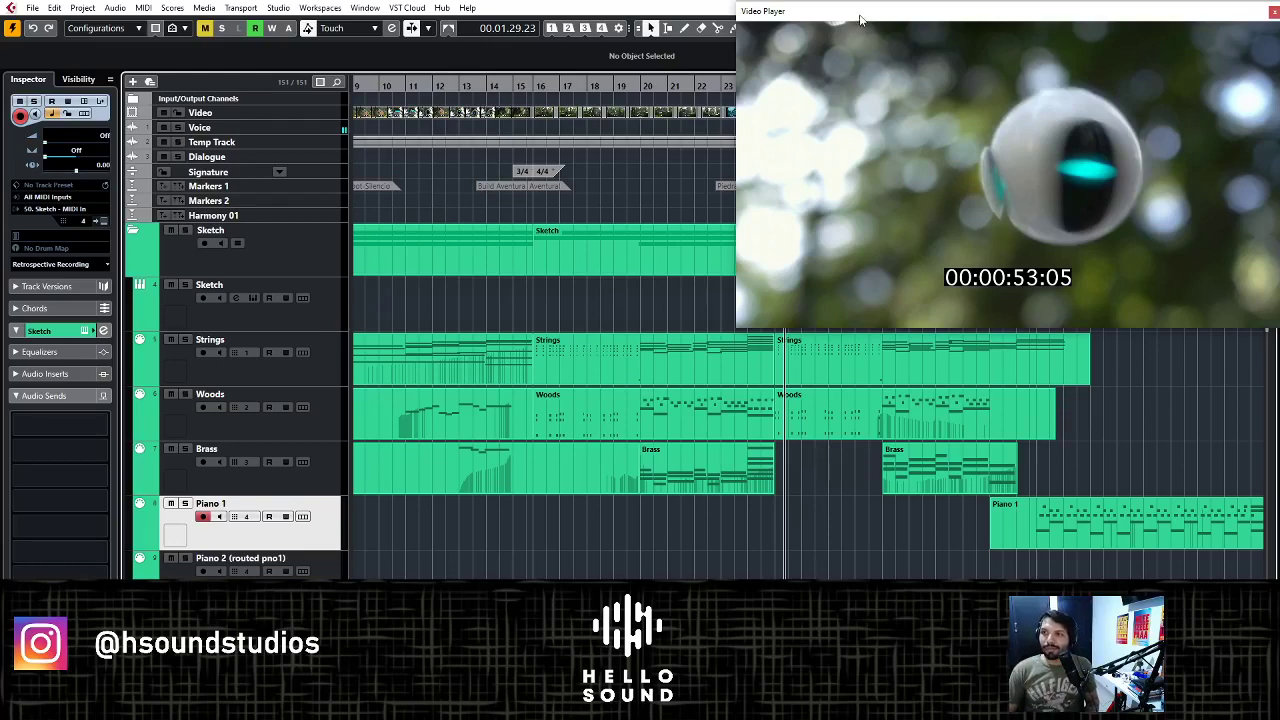
pyautogui.moveTo(722, 86); pyautogui.dragTo(727, 90)
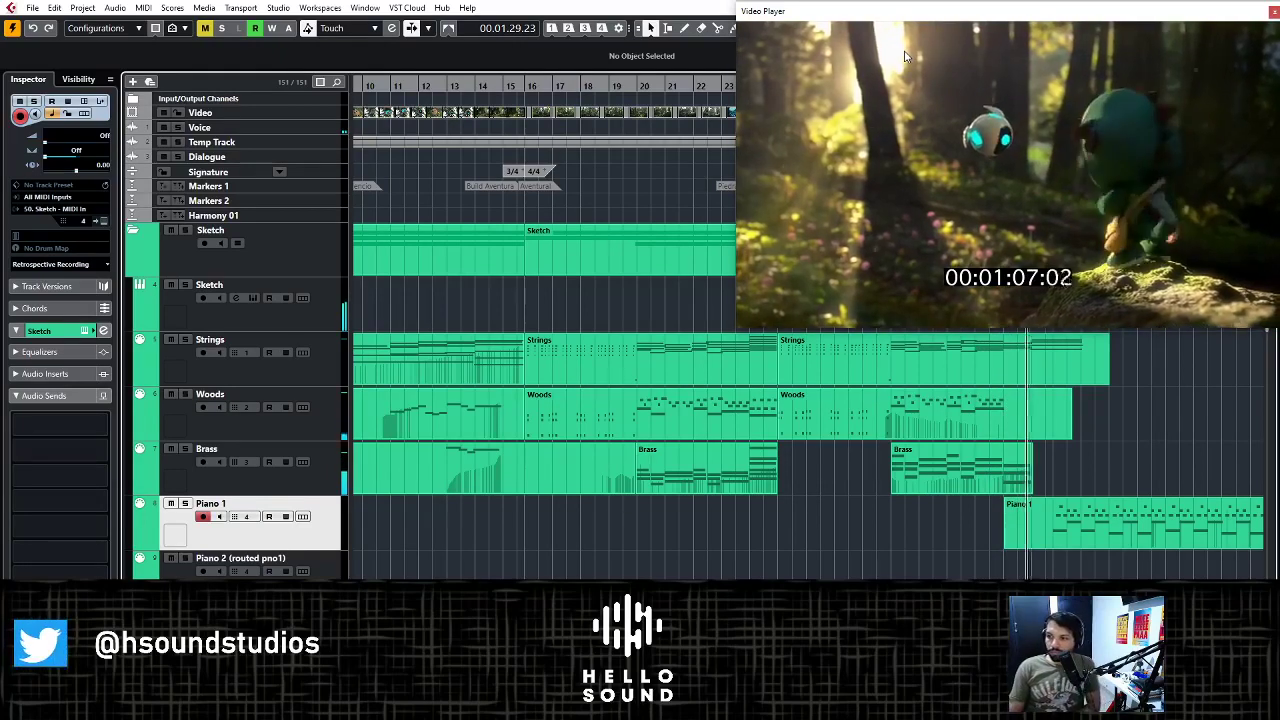
pyautogui.press('space')
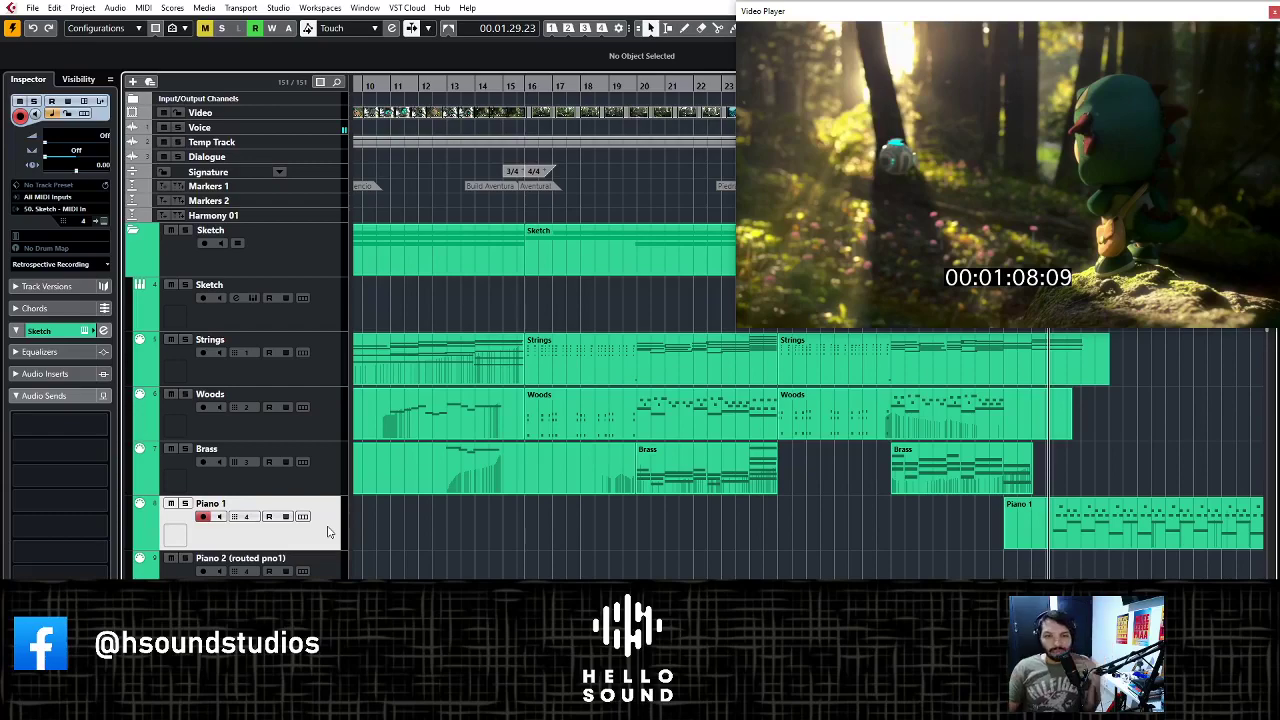
# - Move the Video Player window clear of the Piano 1 event and zoom the timeline out to show the whole piano part
pyautogui.scroll(-3, 855, 524)
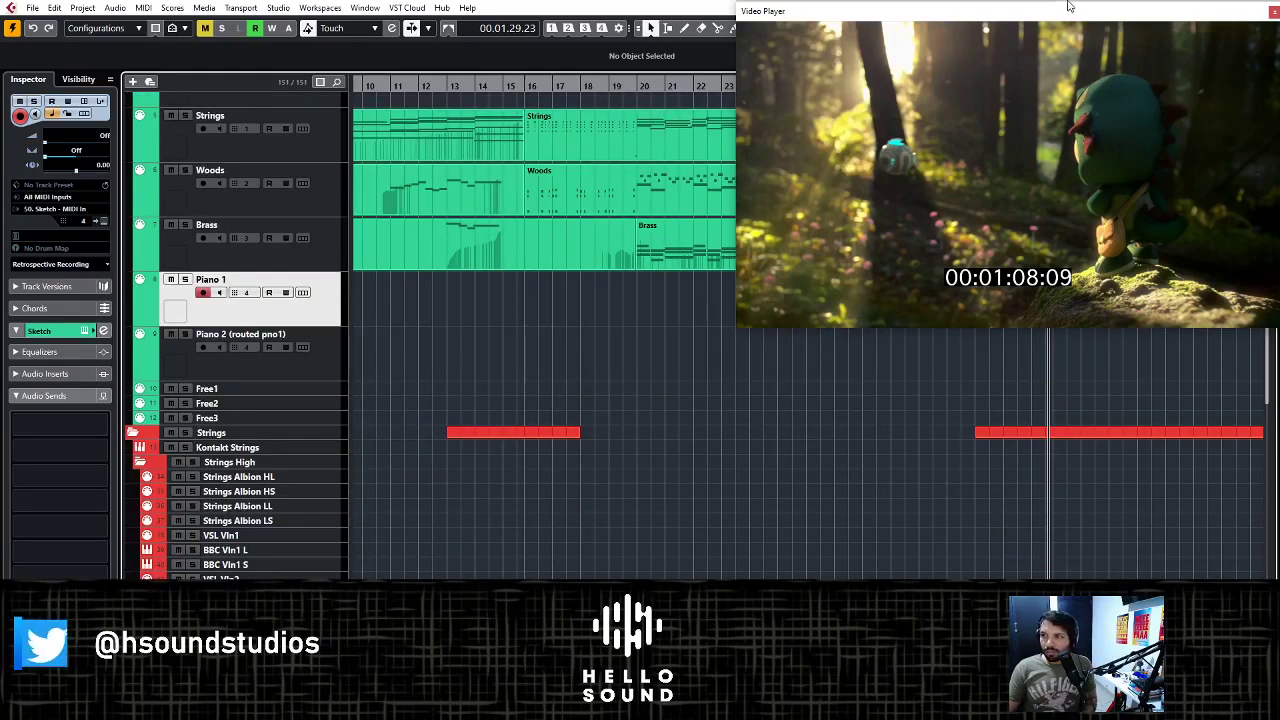
pyautogui.moveTo(1066, 11); pyautogui.dragTo(594, 10)
pyautogui.click(1167, 293)
pyautogui.press('g')
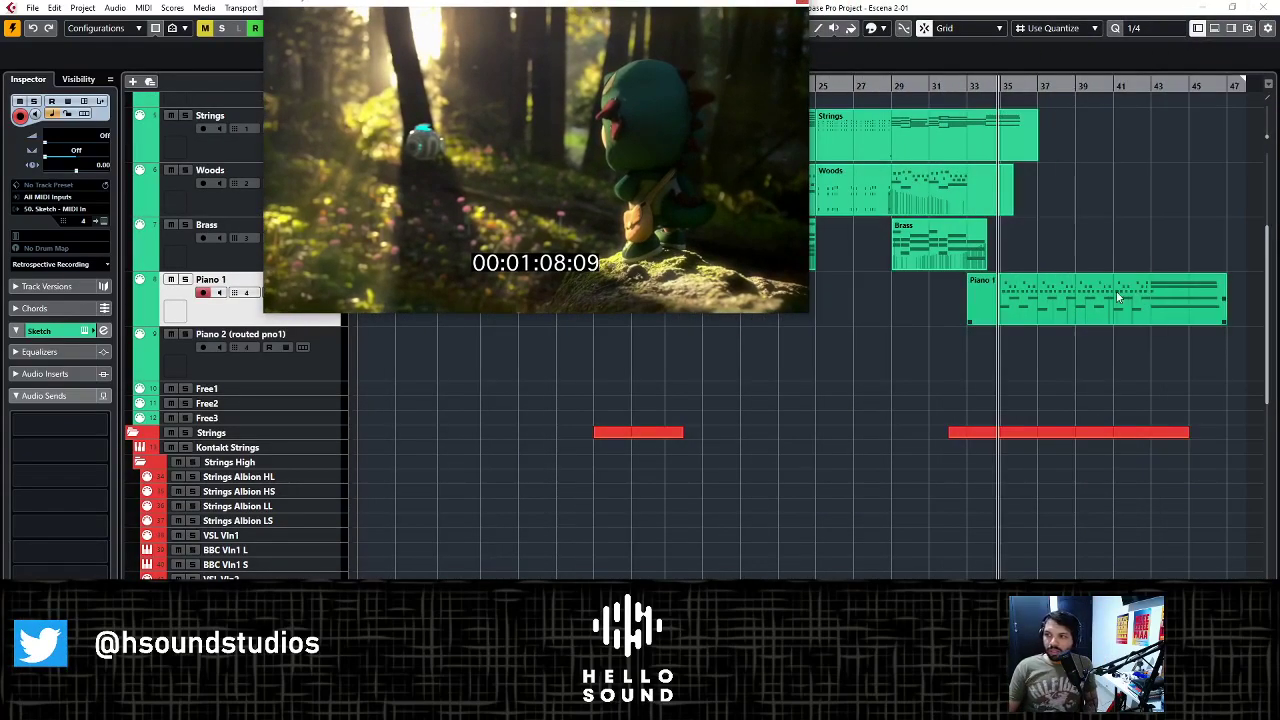
pyautogui.hscroll(2, 1118, 296)
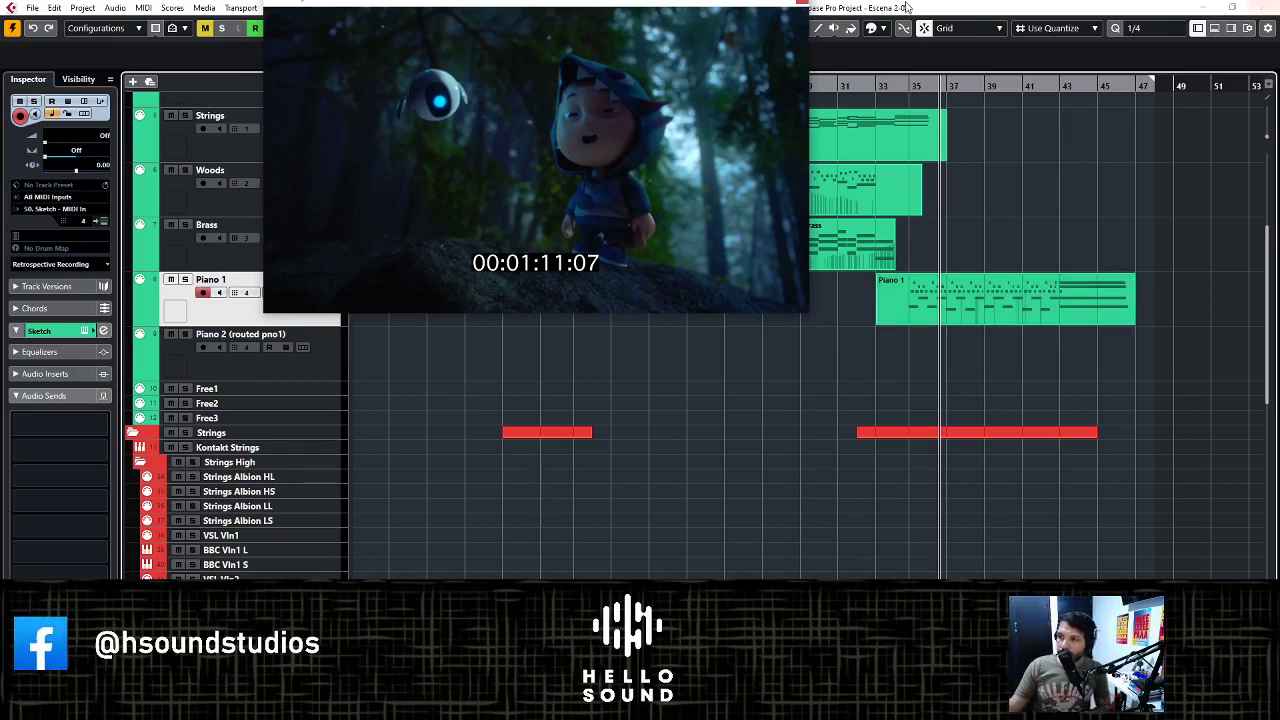
# - Play the Piano 1 section from about bar 33 to about bar 46 against the video, and reposition the Video Player window
pyautogui.click(898, 82)
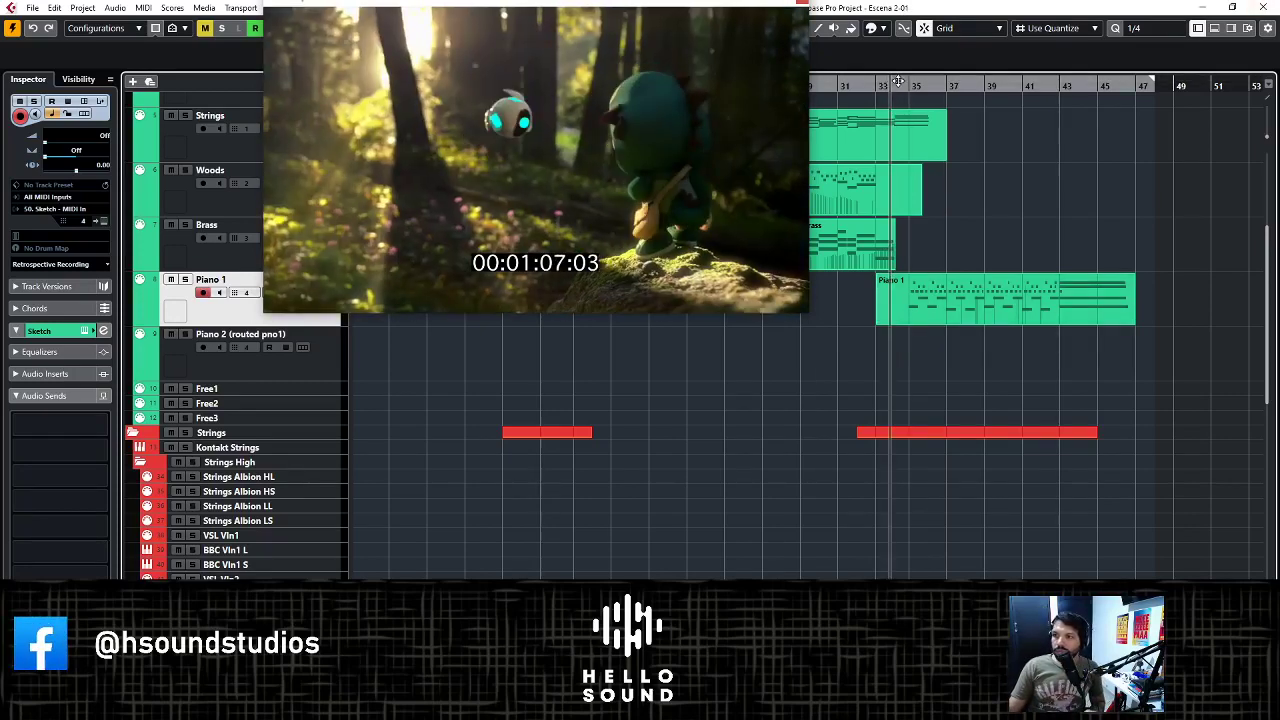
pyautogui.press('space')
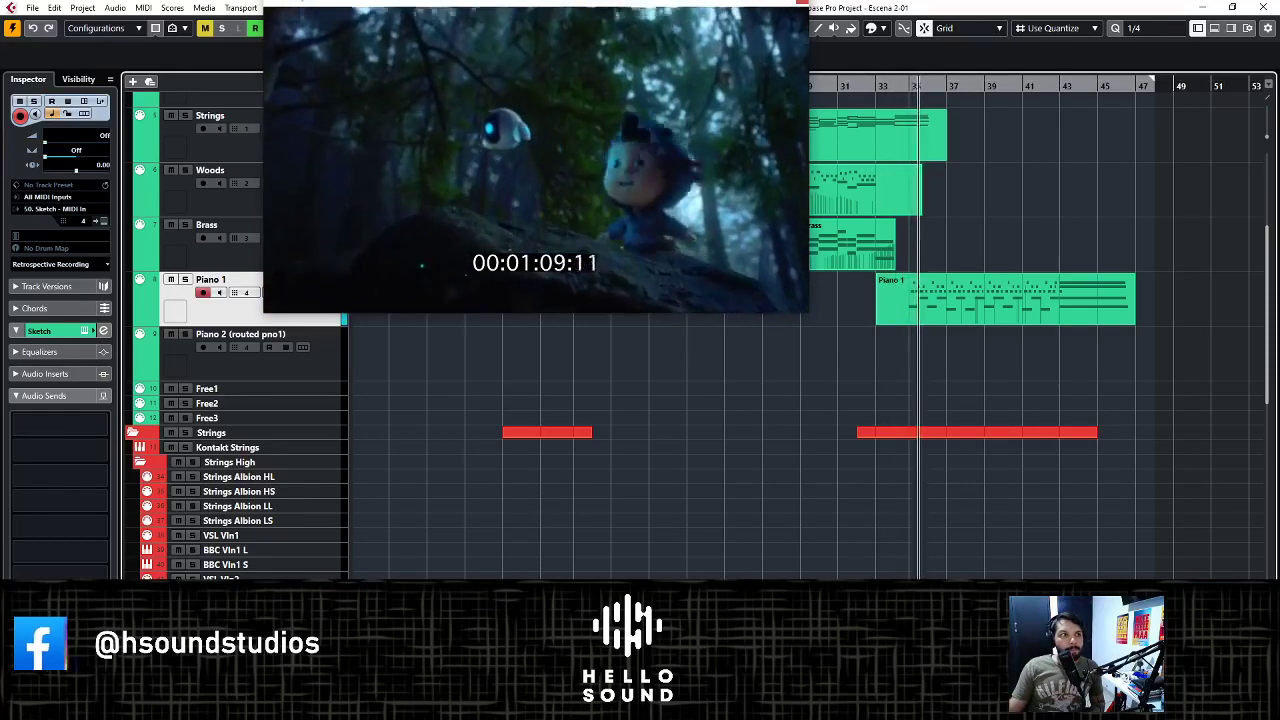
pyautogui.press('F8')
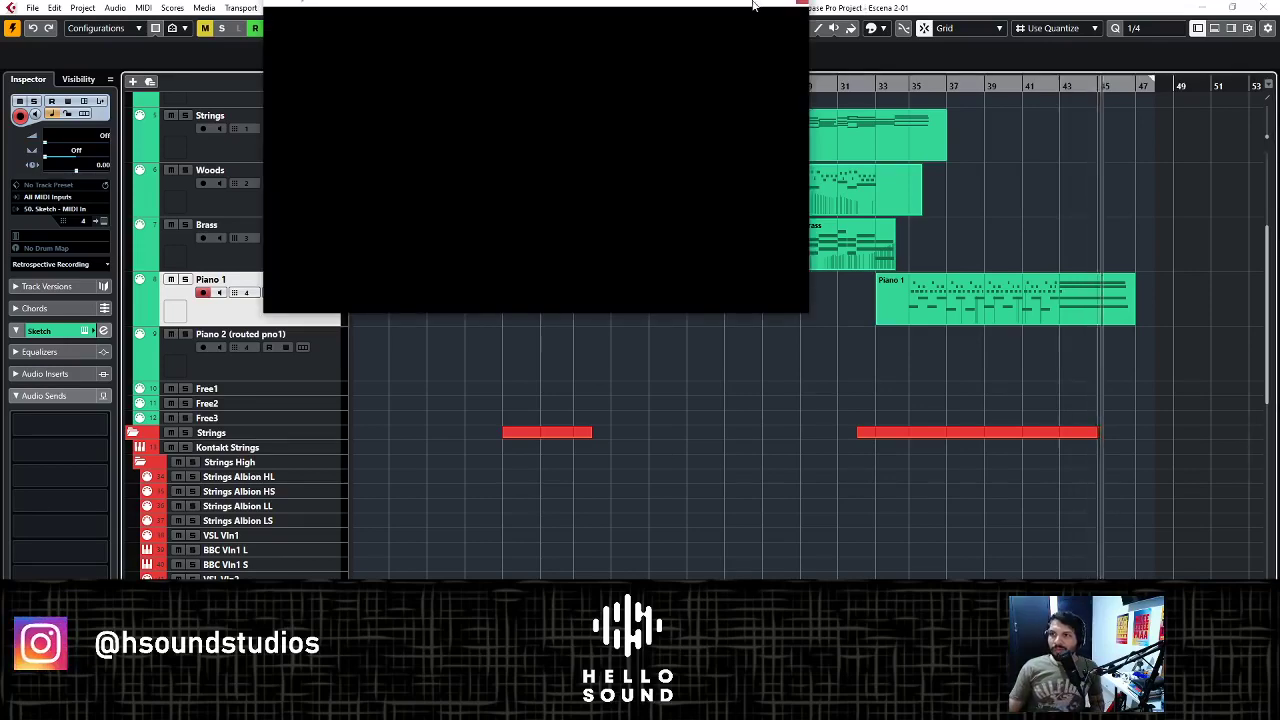
pyautogui.moveTo(914, 109); pyautogui.dragTo(935, 107)
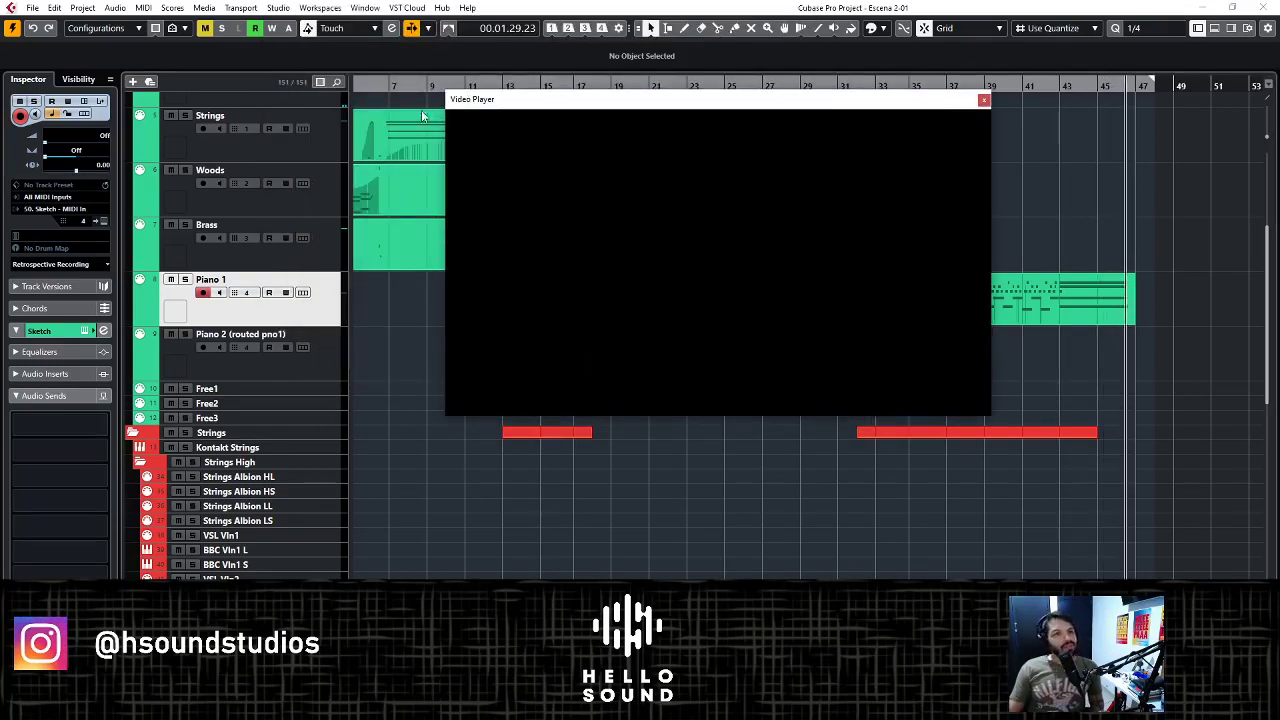
# - Close the Video Player window and zoom the timeline out to show the full arrangement
pyautogui.press('F8')
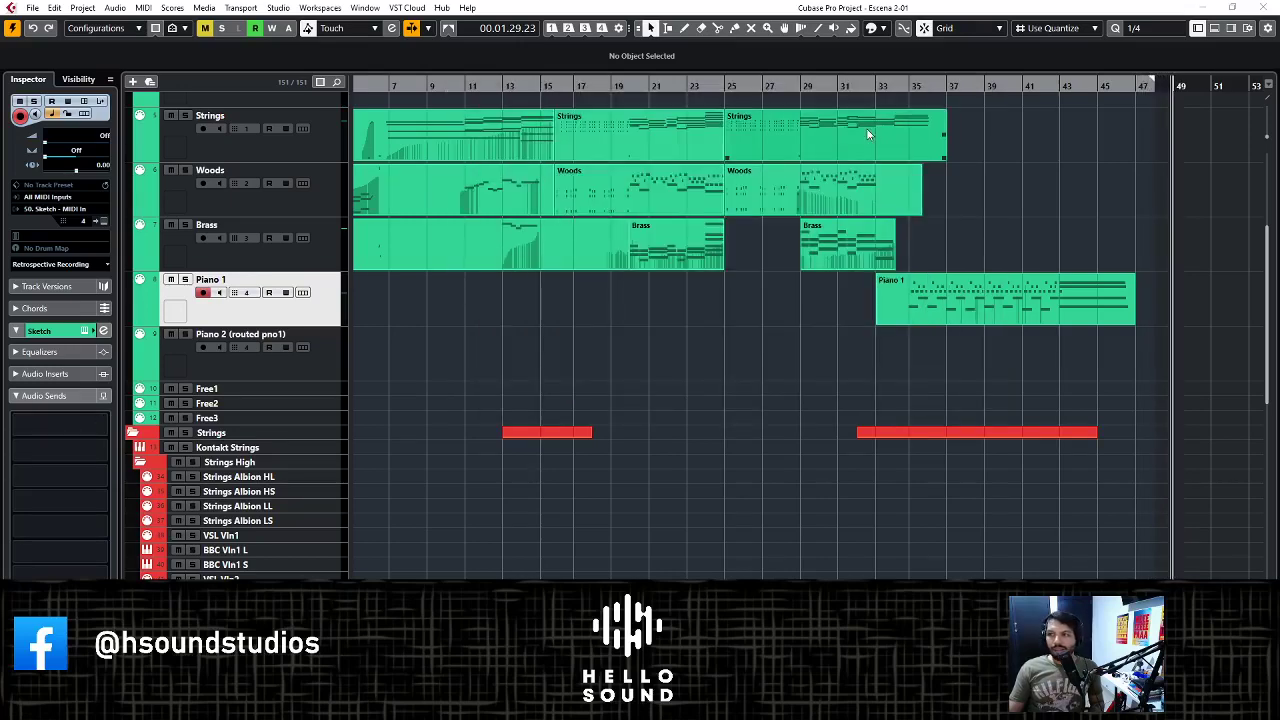
pyautogui.press('F8')
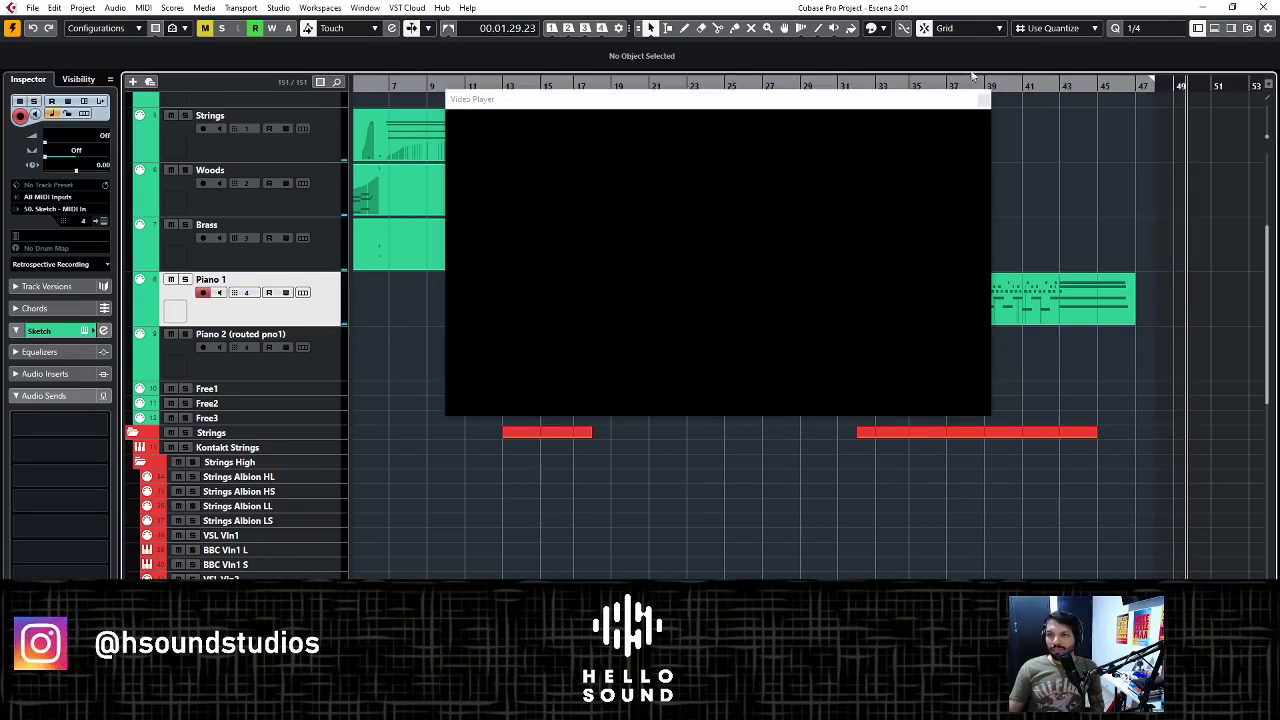
pyautogui.click(984, 101)
pyautogui.press('g')
pyautogui.press('g')
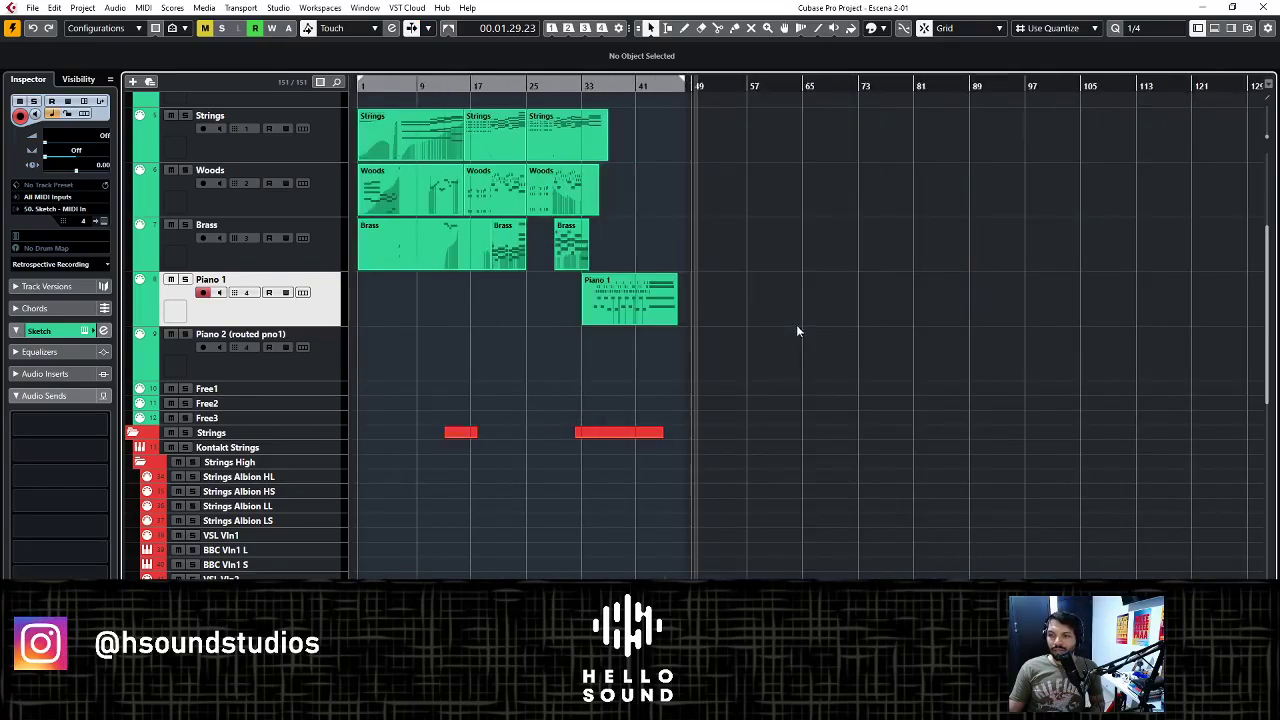
# - Review the orchestral and synth tracks below the sketch, and collapse the Sketch folder
pyautogui.scroll(-2, 592, 240)
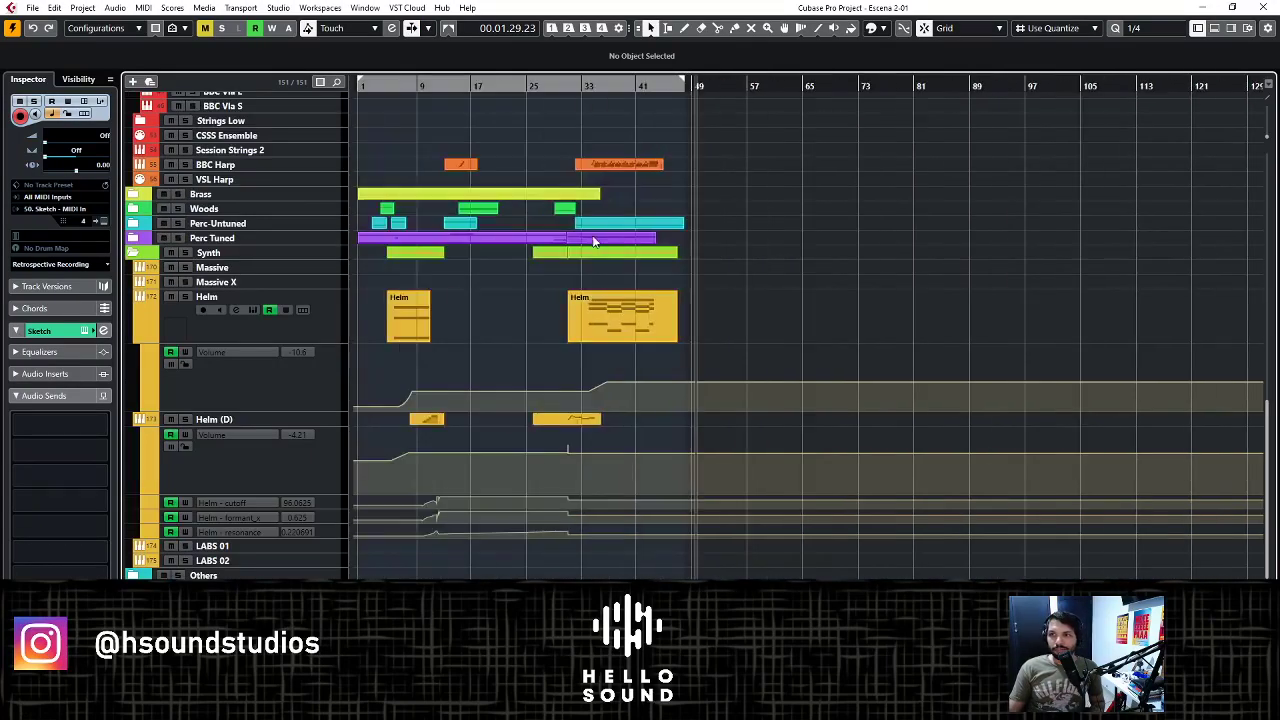
pyautogui.scroll(5, 591, 234)
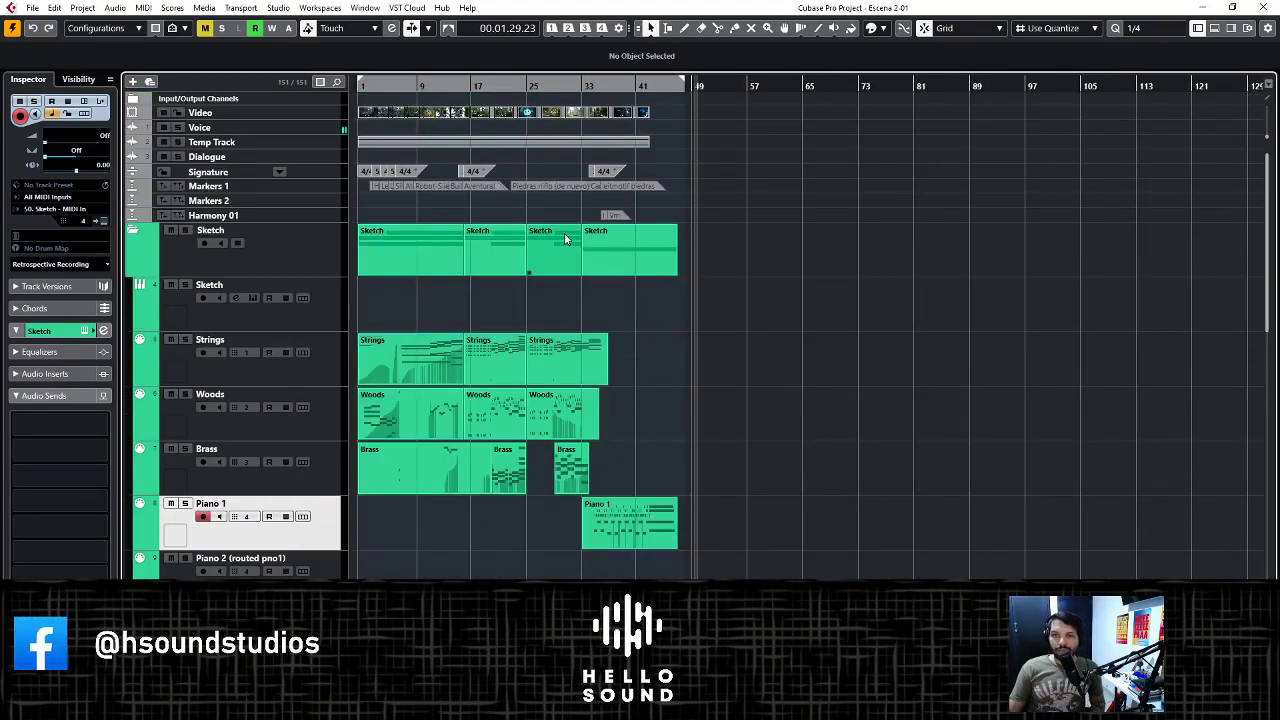
pyautogui.click(134, 232)
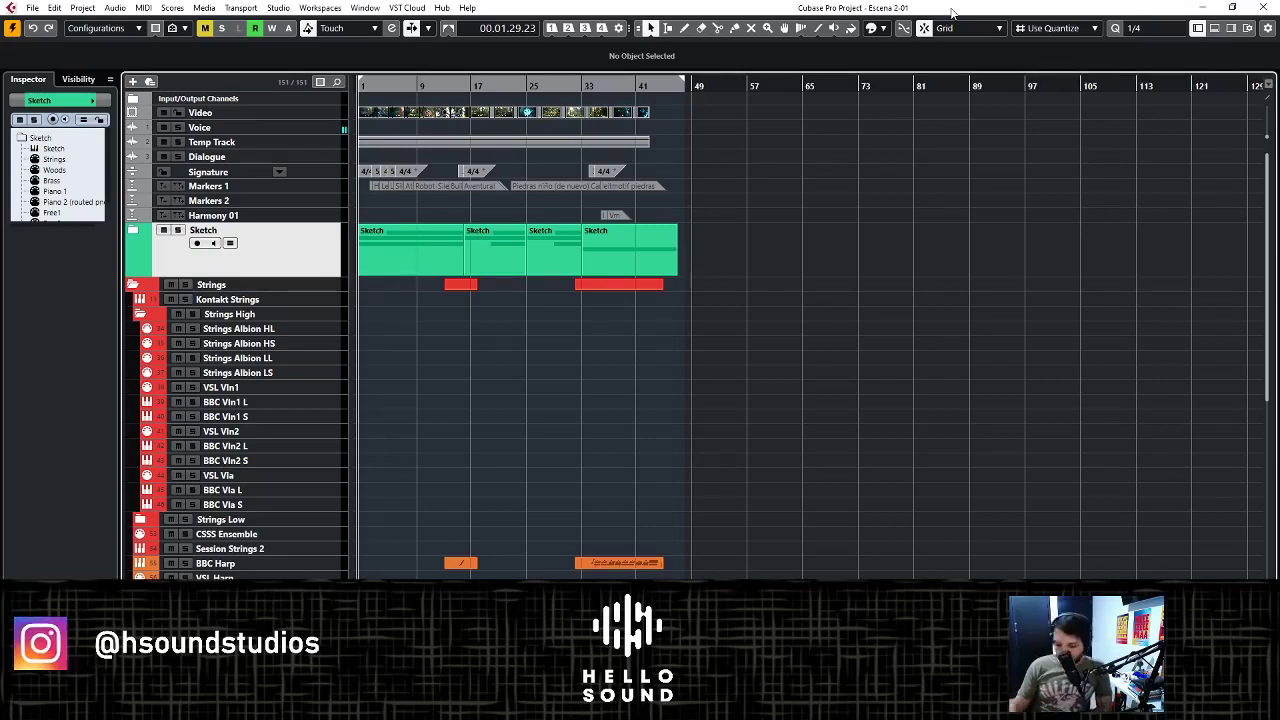
# - Play the full score from the start against the video, and close the Video Player and the Escena 2-01 project
pyautogui.press('F8')
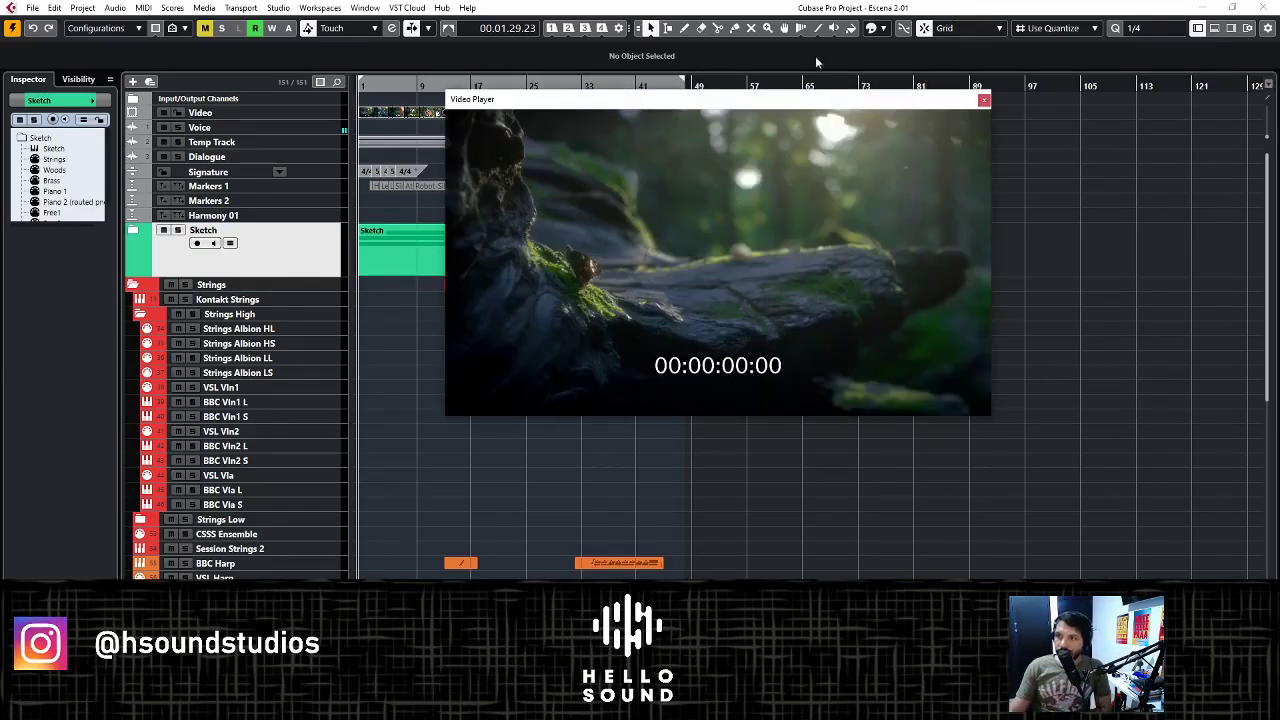
pyautogui.moveTo(798, 105); pyautogui.dragTo(1034, 197)
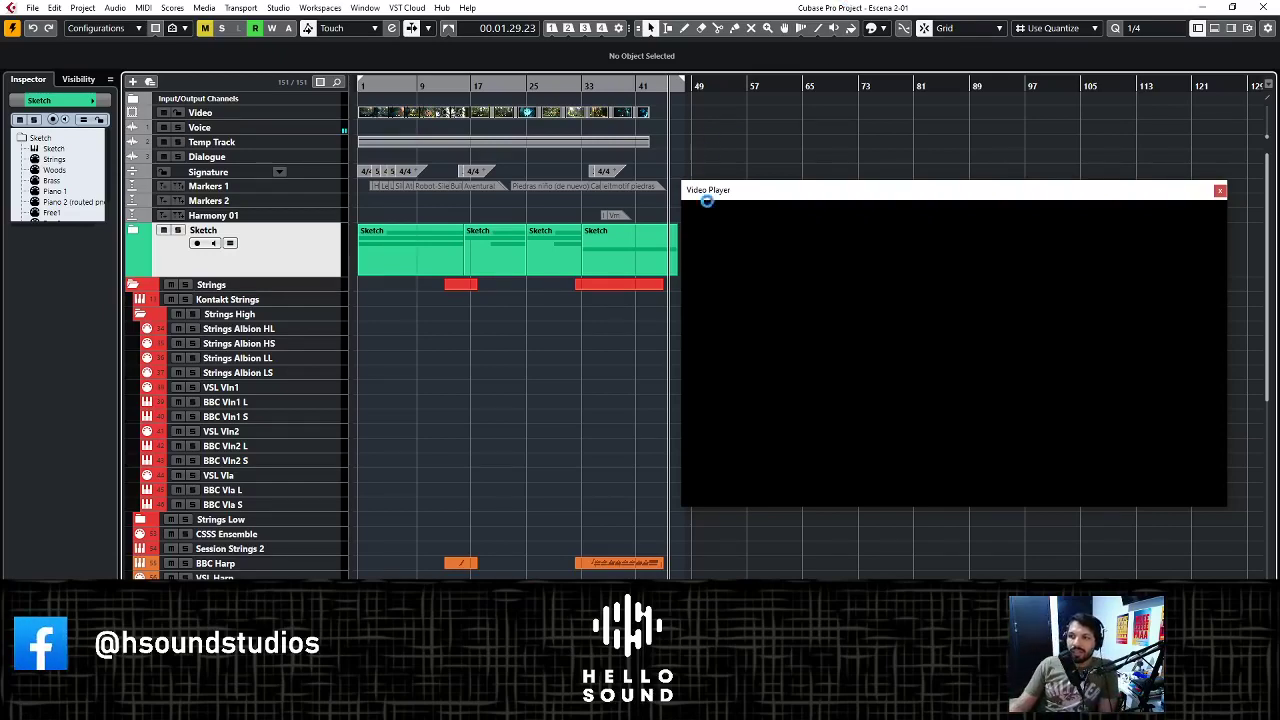
pyautogui.click(1220, 191)
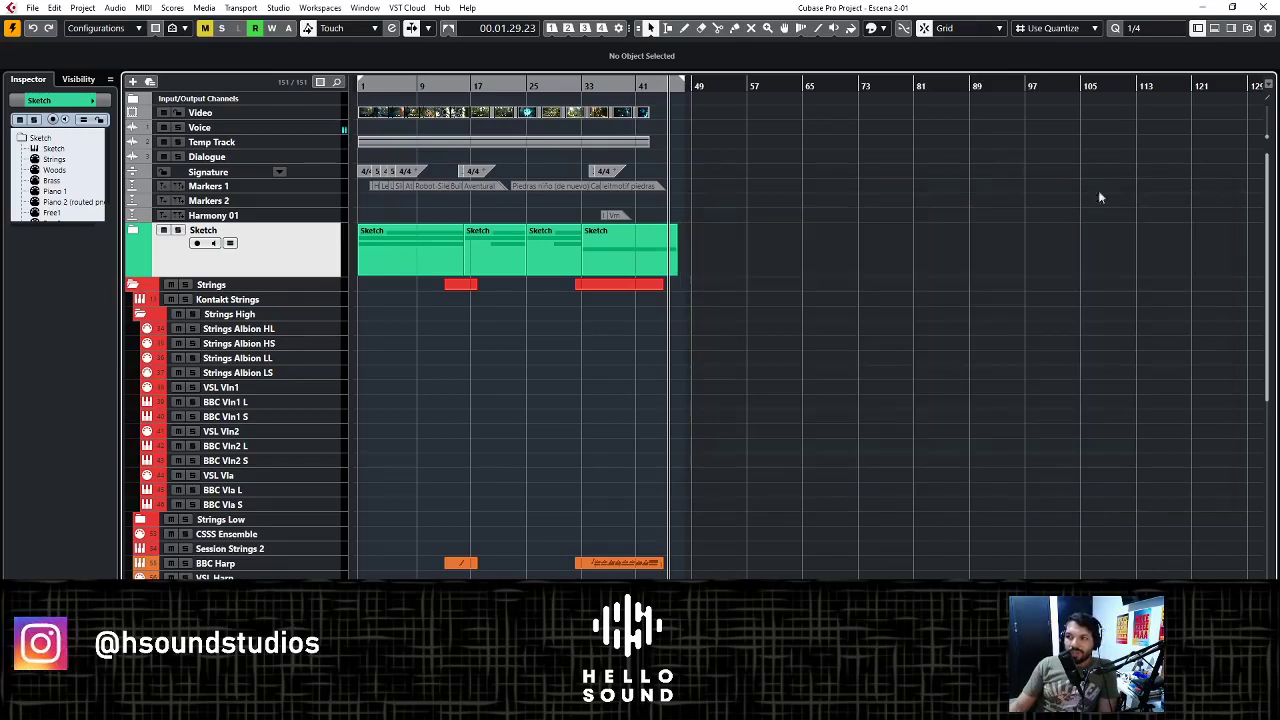
pyautogui.click(1265, 10)
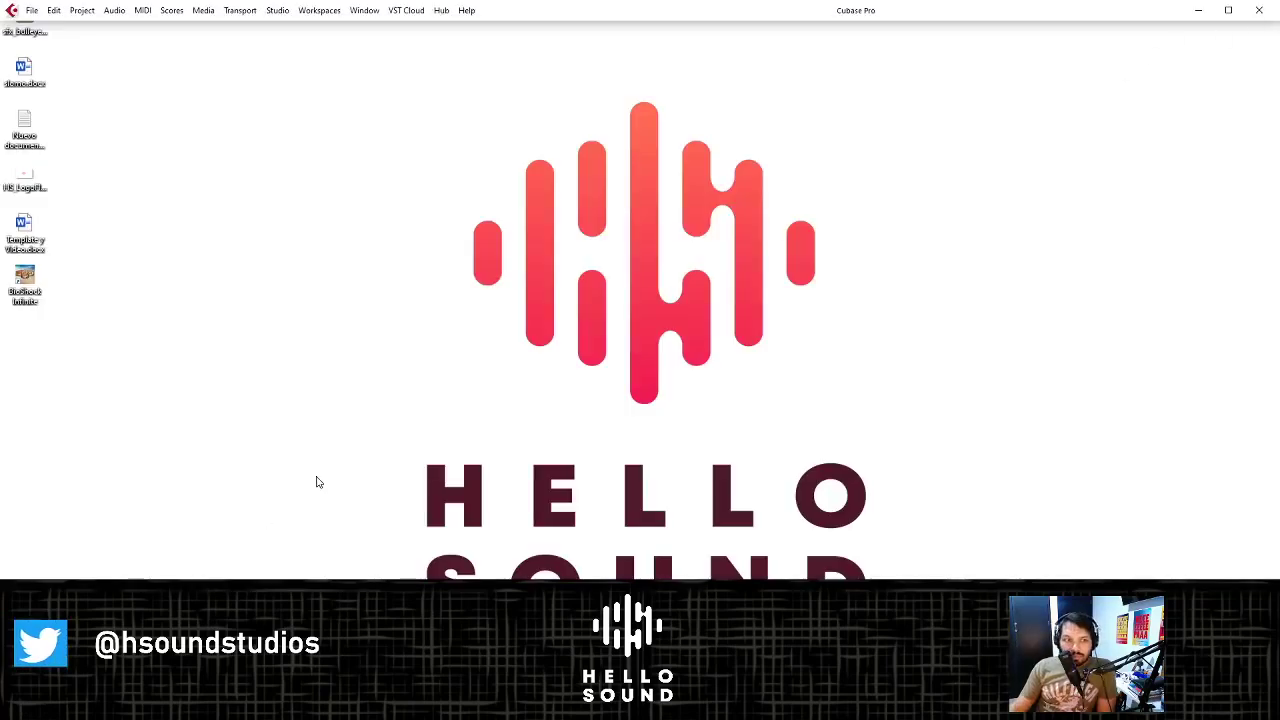
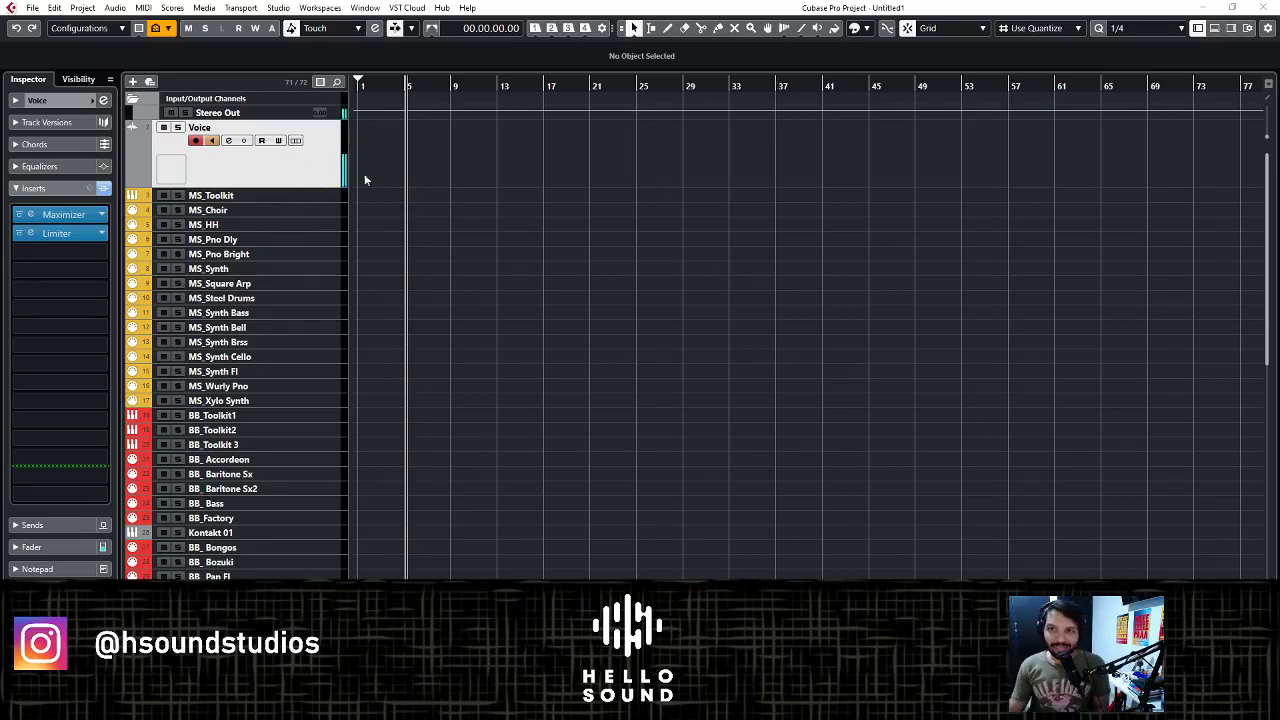
# - Open the VoxengoRecorder insert on the Stereo Out channel and start its audio routing
pyautogui.click(320, 285)
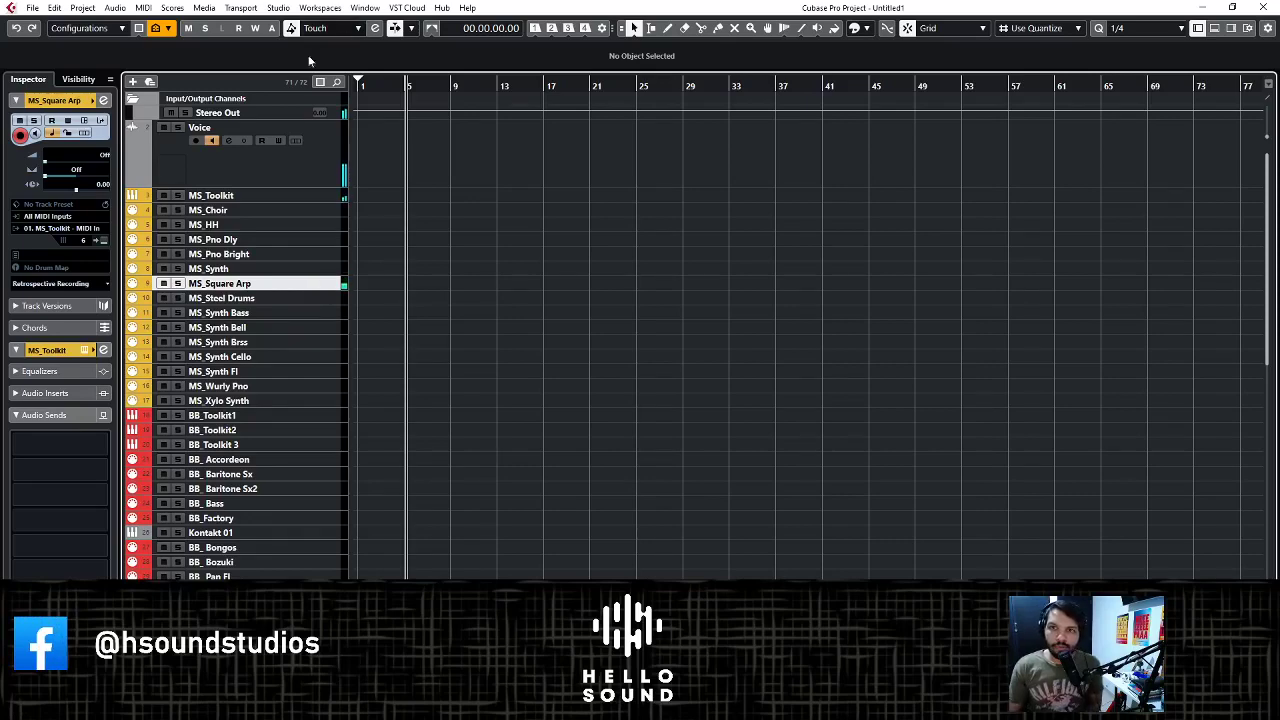
pyautogui.click(300, 112)
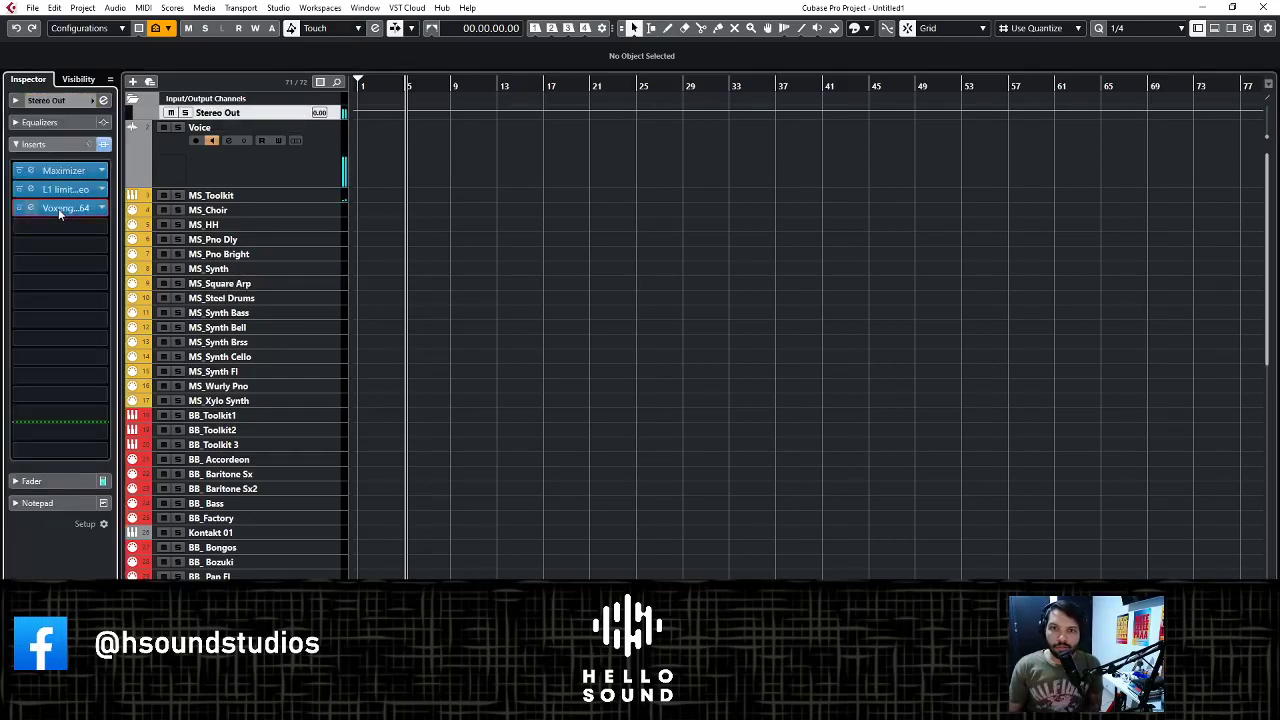
pyautogui.click(58, 208)
pyautogui.click(1148, 198)
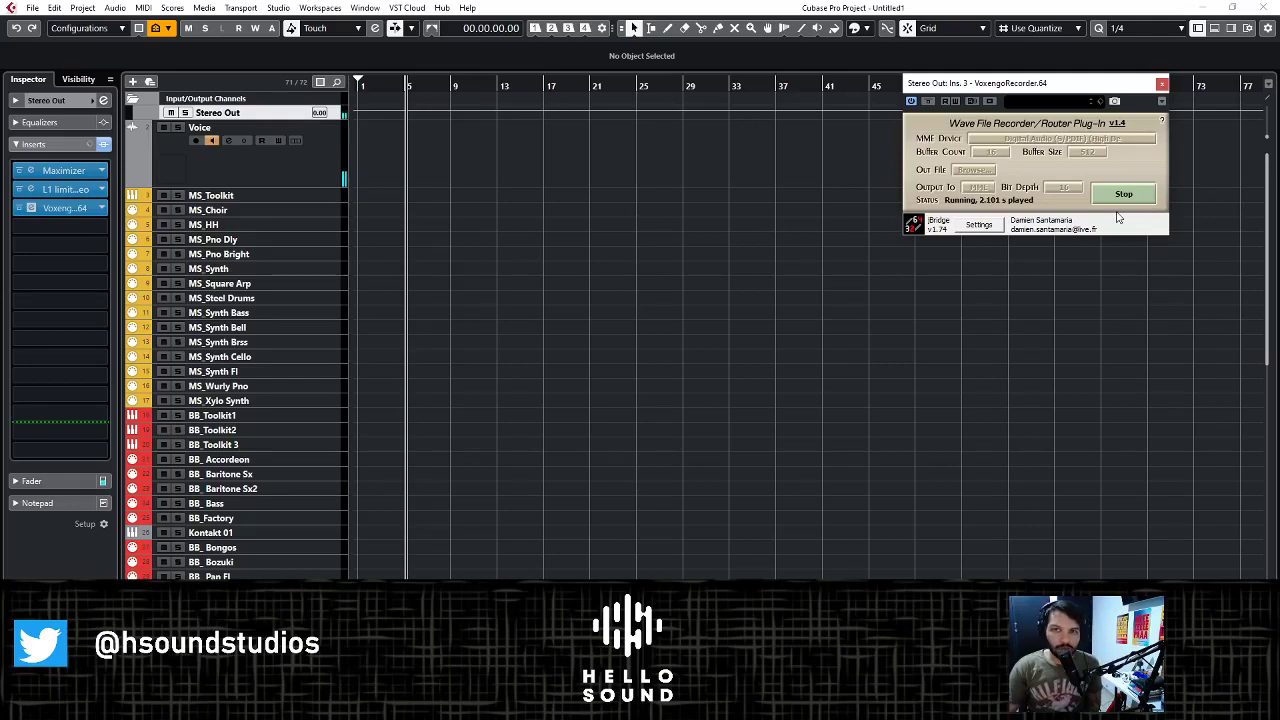
# - Select the MS_HH, MS_Steel Drums and Voice tracks in turn
pyautogui.click(339, 226)
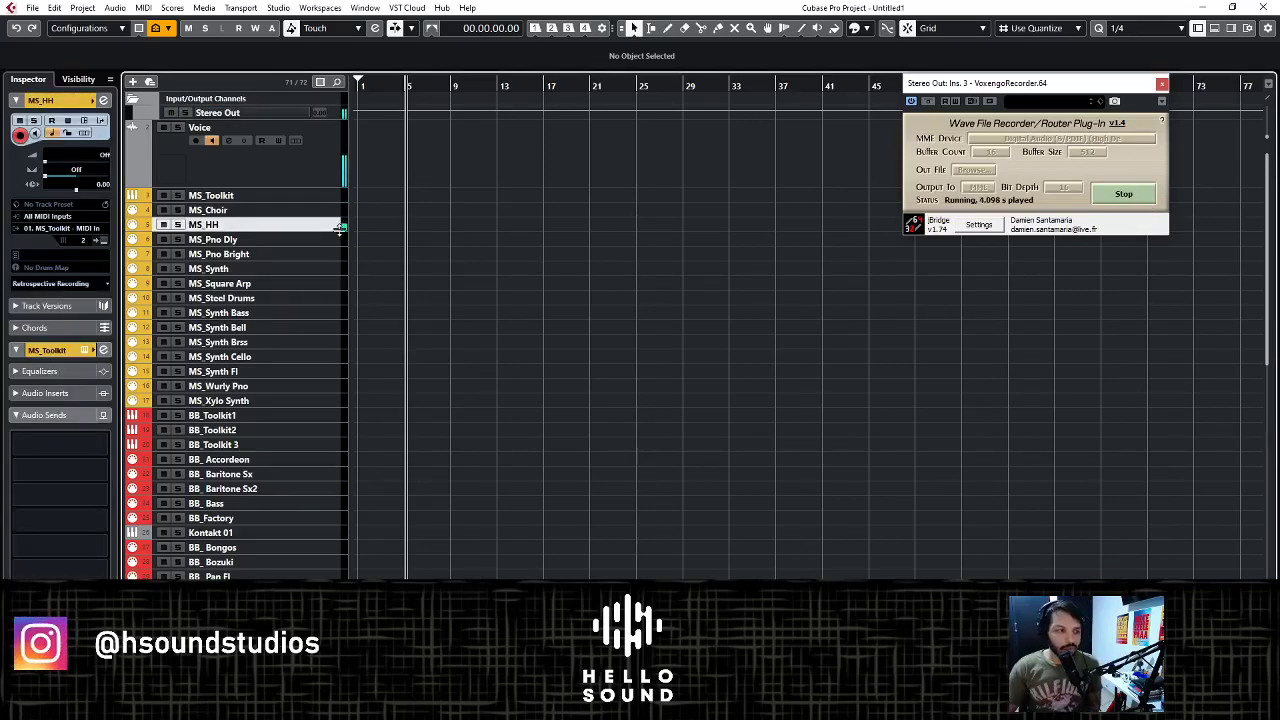
pyautogui.click(333, 298)
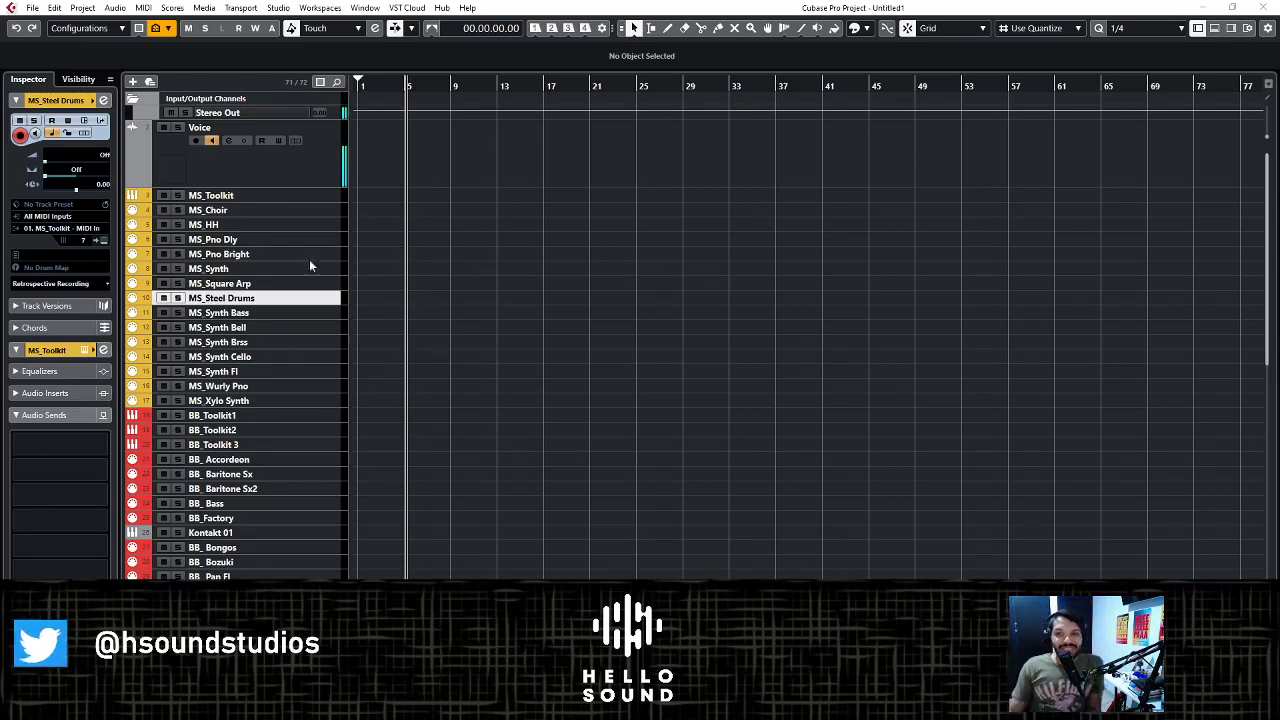
pyautogui.click(292, 171)
# - Close the VoxengoRecorder window and add one Kontakt instrument track routed to Stereo Out
pyautogui.scroll(-10, 300, 300)
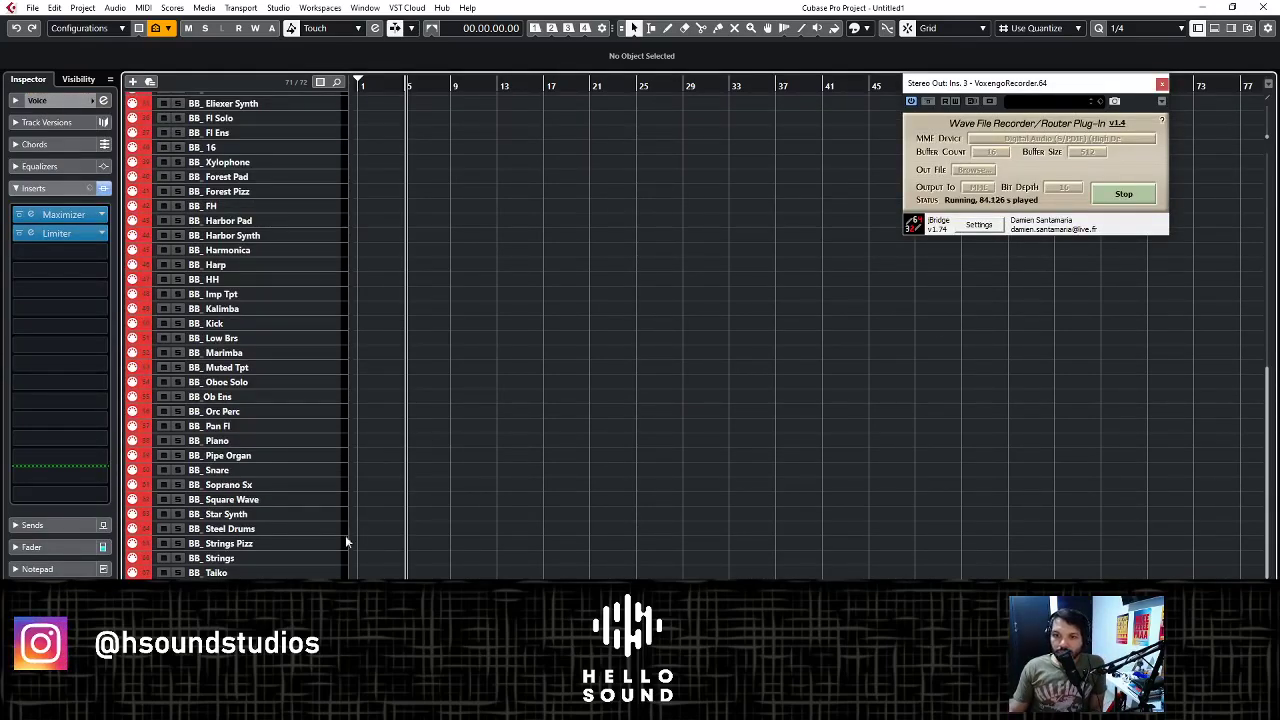
pyautogui.hotkey('ctrl', 'w')
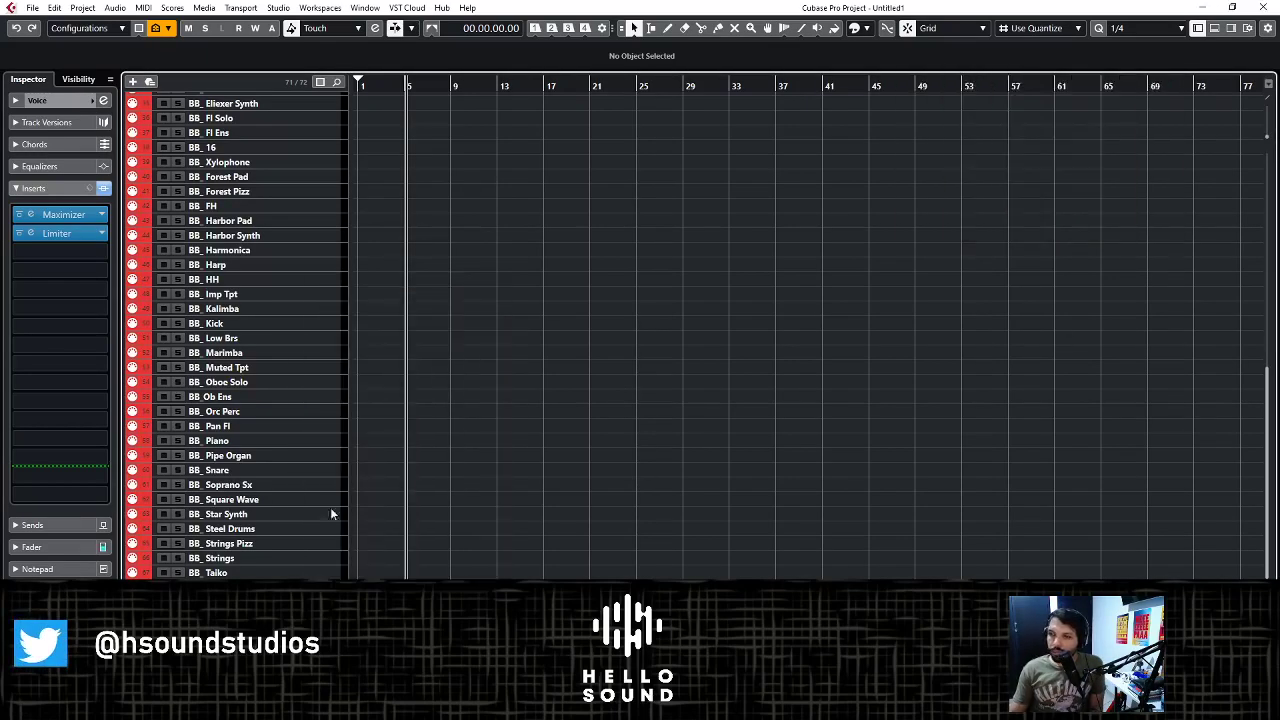
pyautogui.rightClick(298, 286)
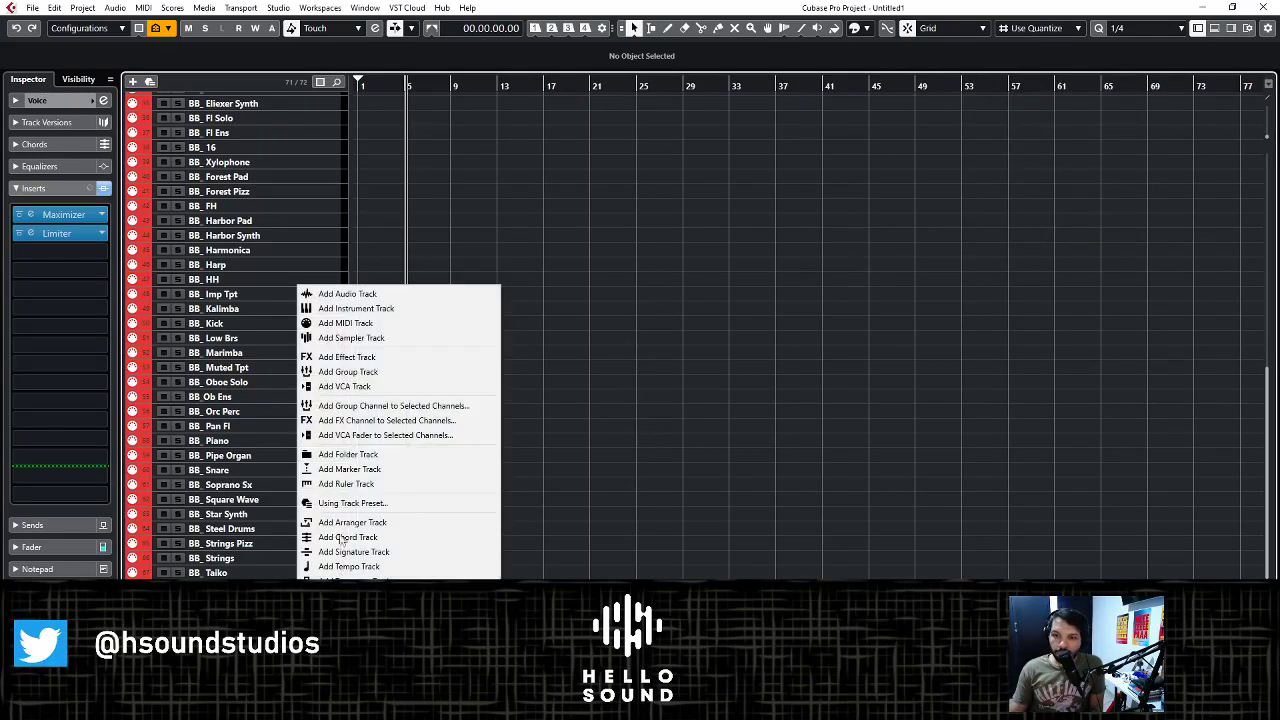
pyautogui.click(370, 308)
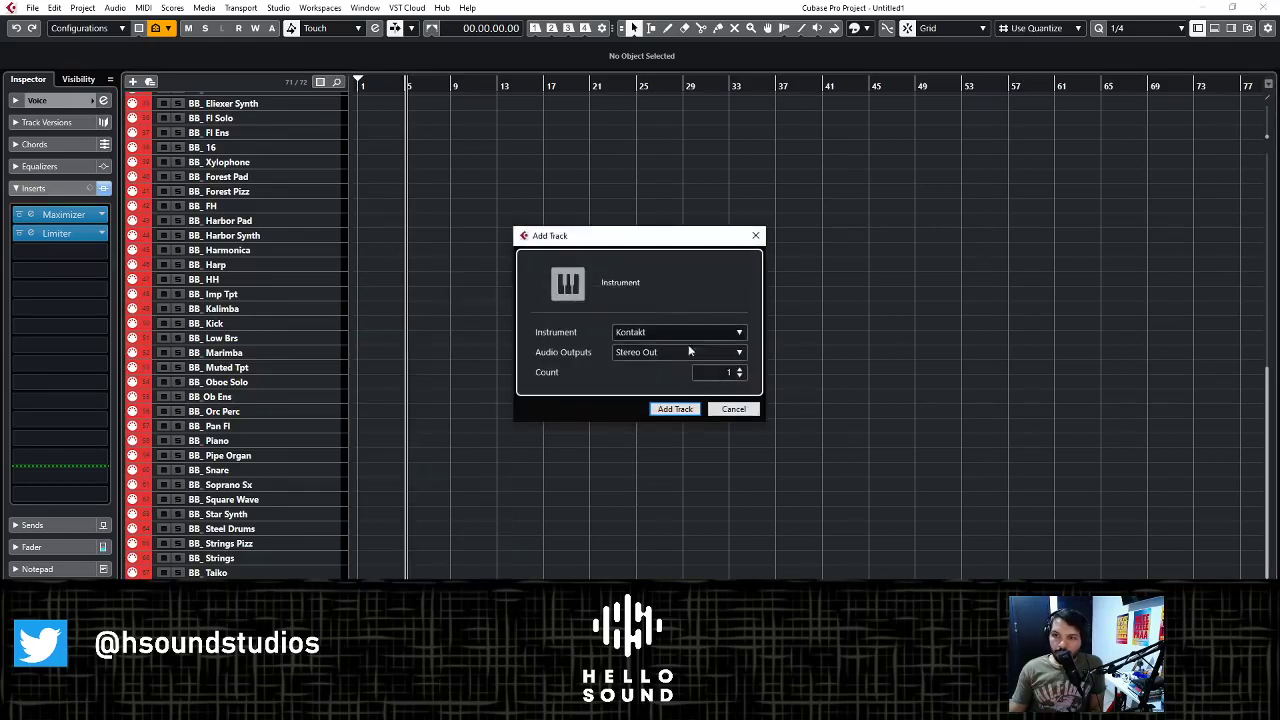
pyautogui.click(699, 414)
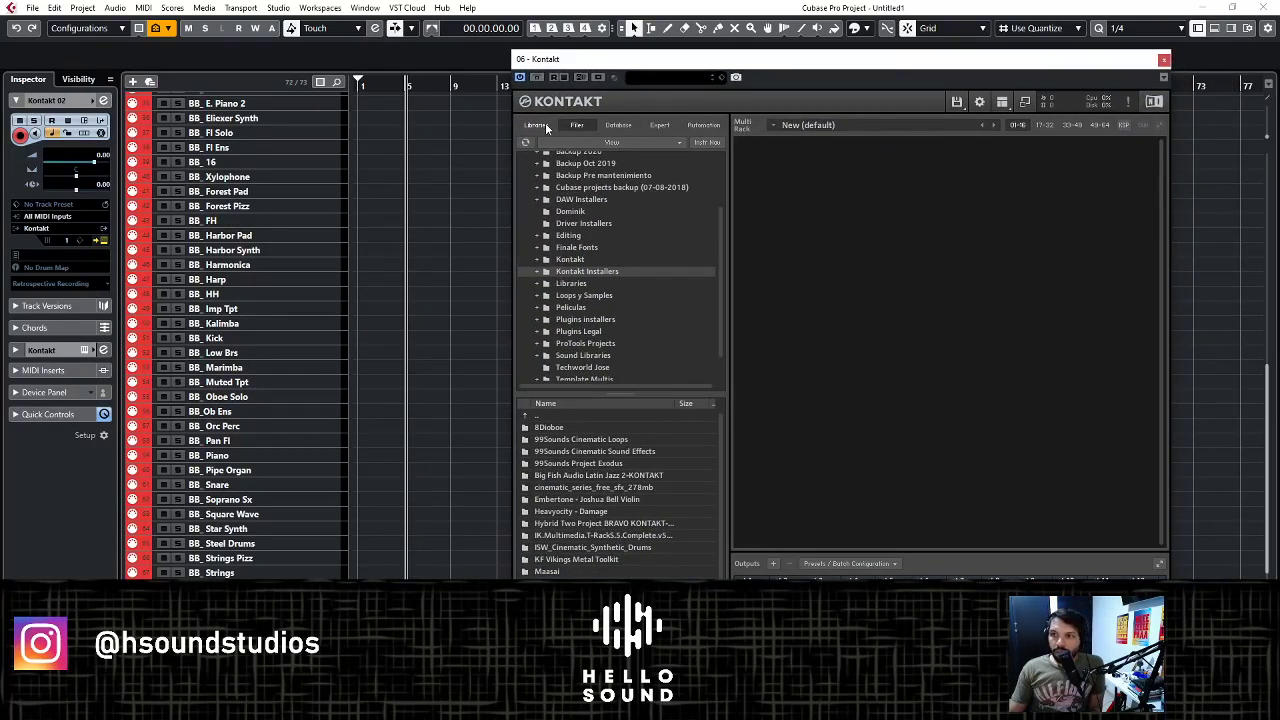
# - Browse the Kontakt libraries to the Albion One Orchestra folder of Albion ONE, and select the Strings.nki patch
pyautogui.click(536, 125)
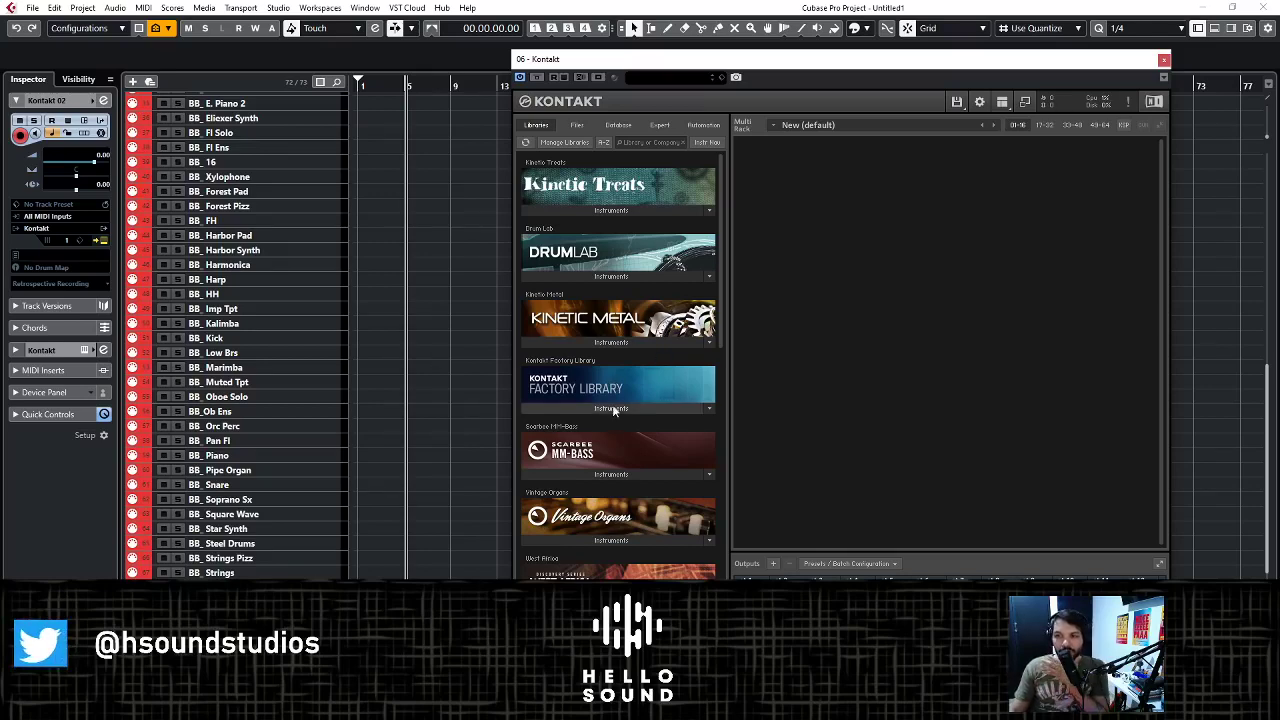
pyautogui.scroll(-2, 613, 409)
pyautogui.scroll(-10, 613, 410)
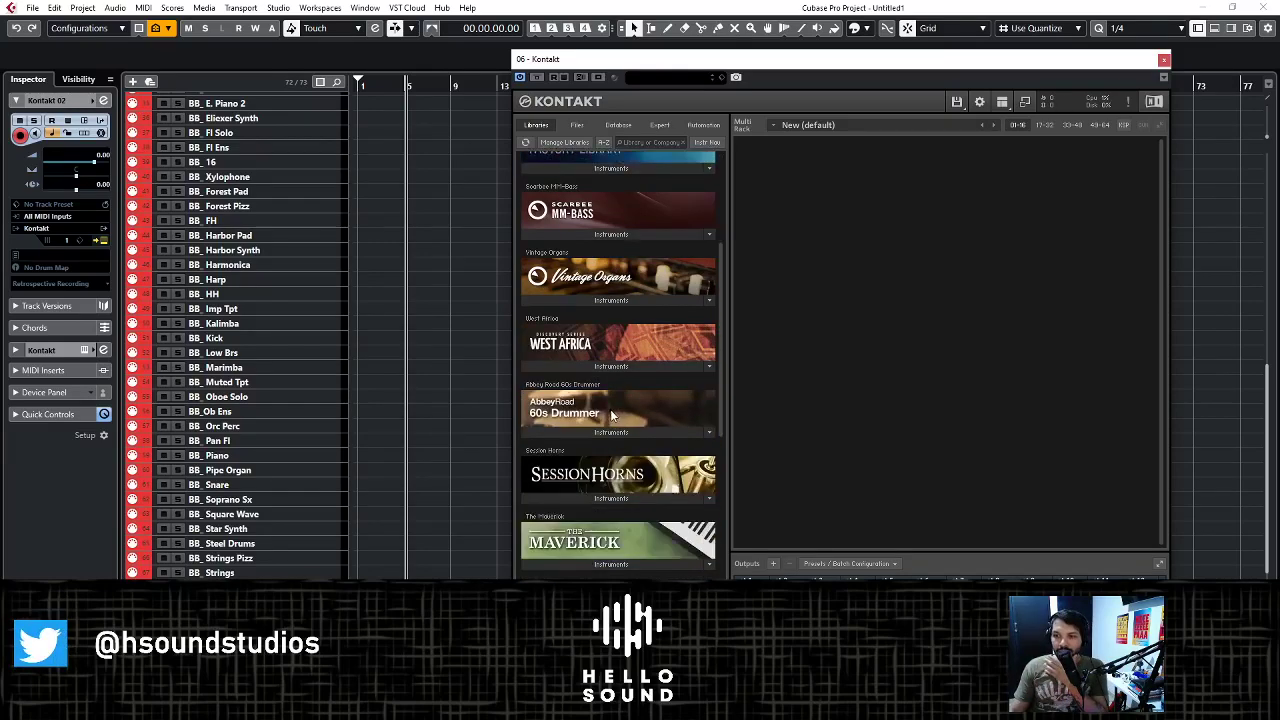
pyautogui.click(613, 535)
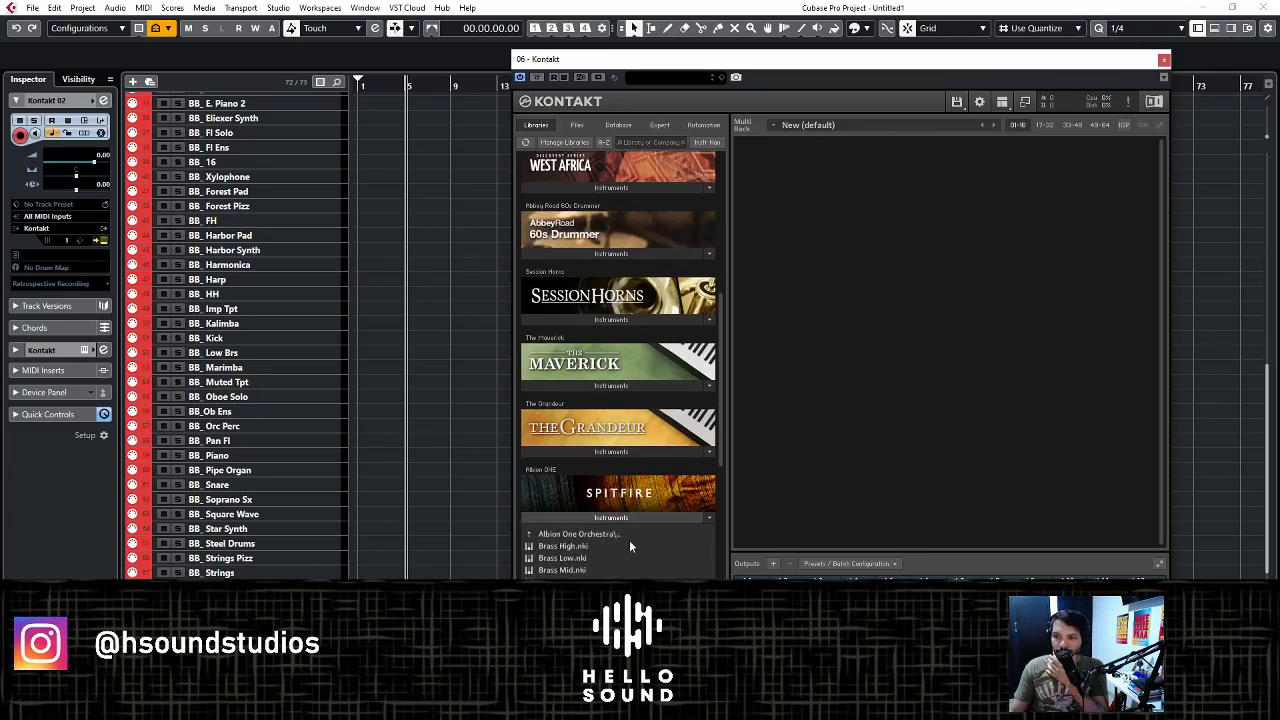
pyautogui.scroll(-3, 616, 540)
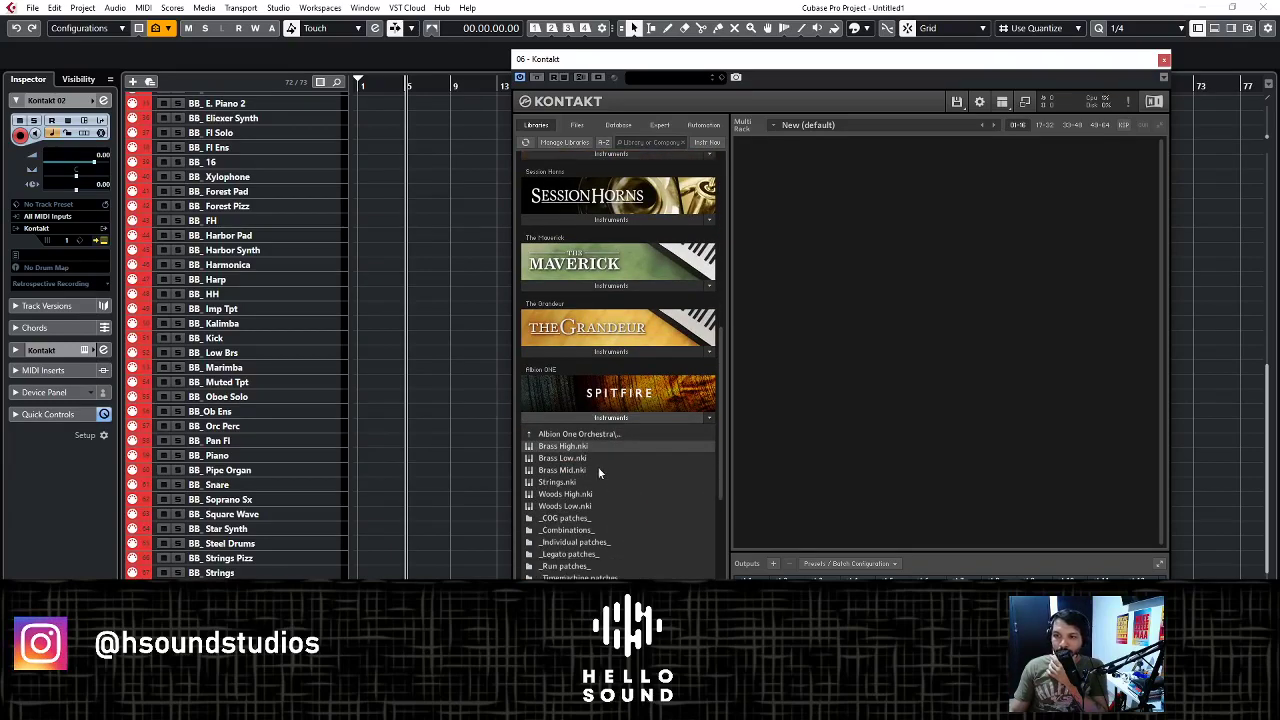
pyautogui.click(596, 435)
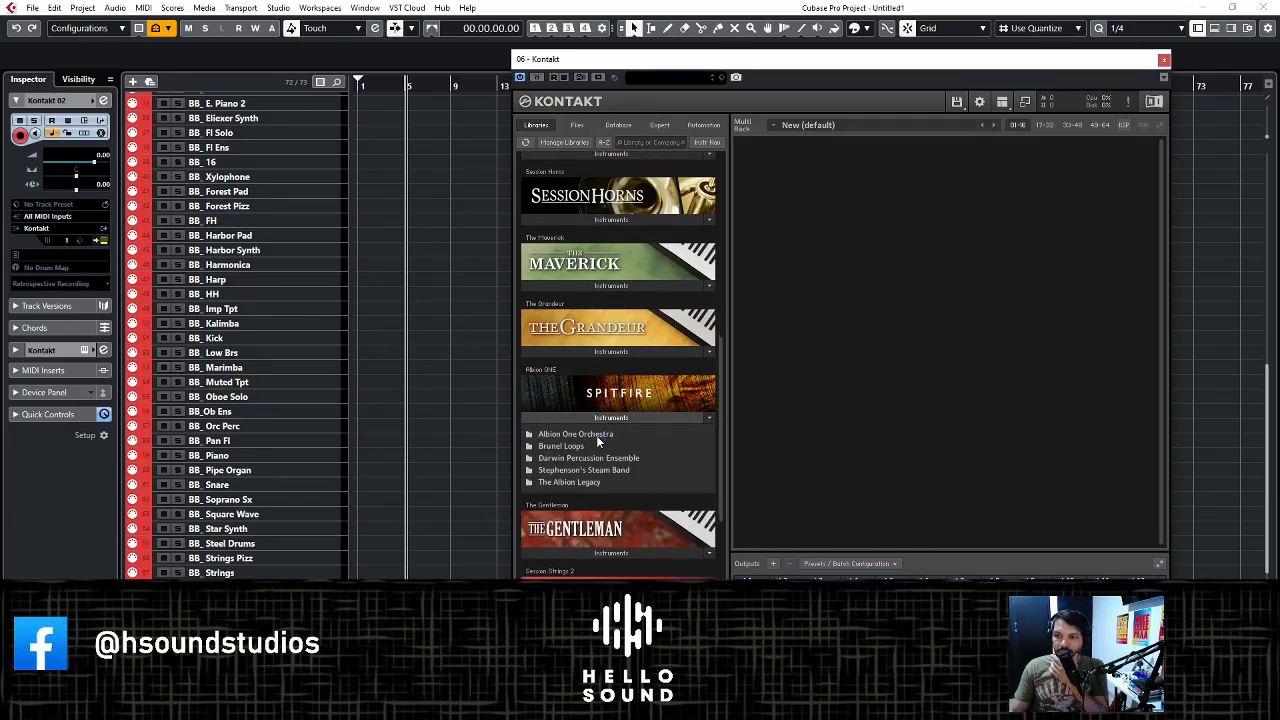
pyautogui.click(599, 436)
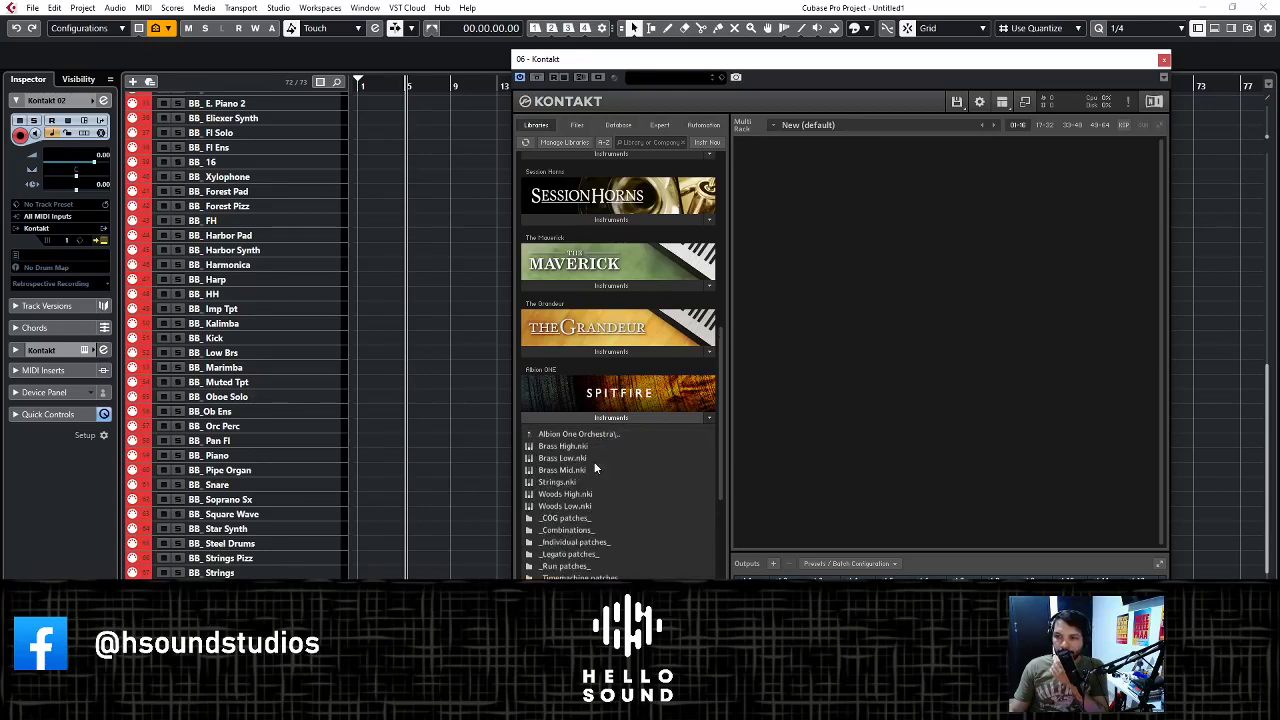
pyautogui.click(590, 481)
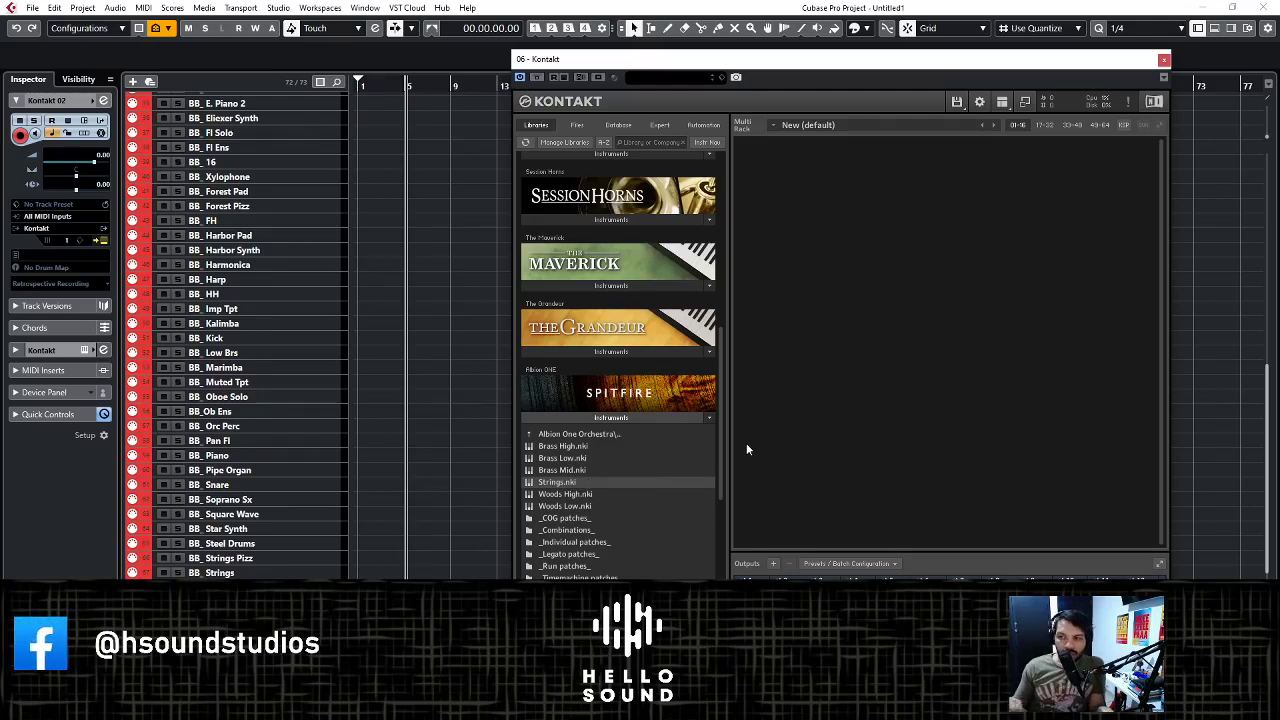
# - Load the Strings.nki patch into the Kontakt rack, remove the CC# 1 automation from its Dynamics slider and start MIDI CC learn
pyautogui.doubleClick(560, 478)
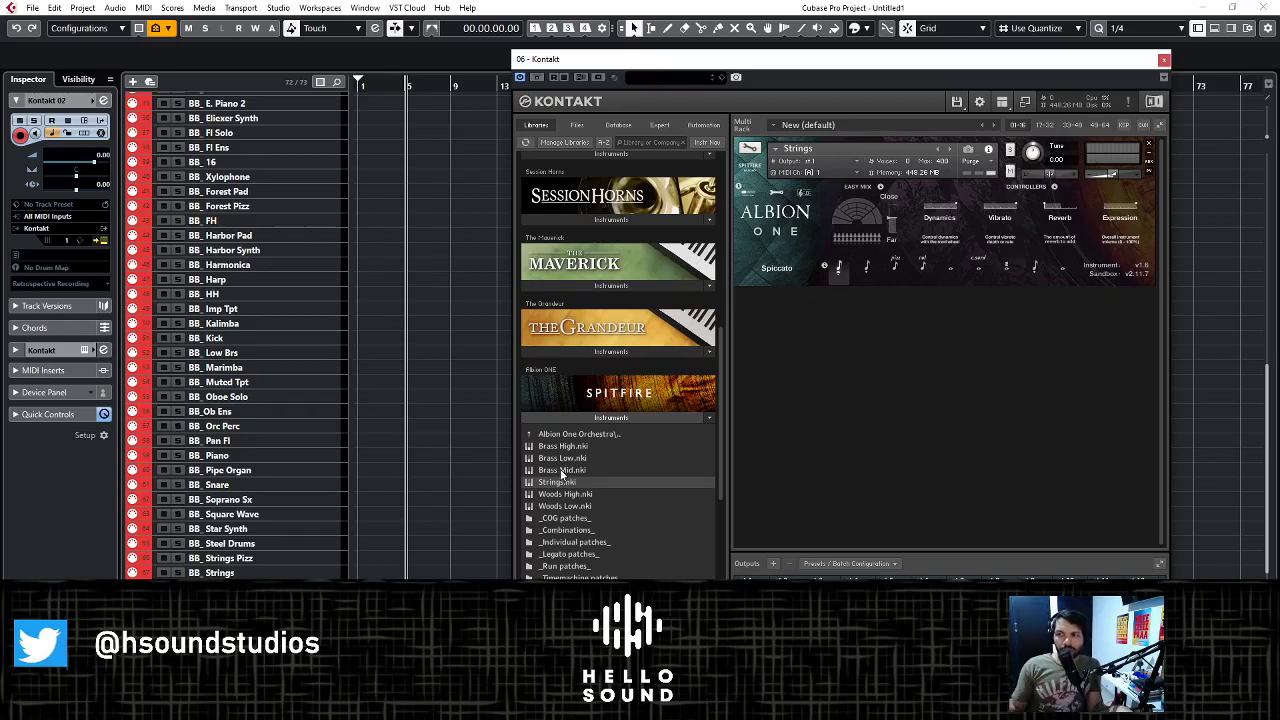
pyautogui.click(561, 471)
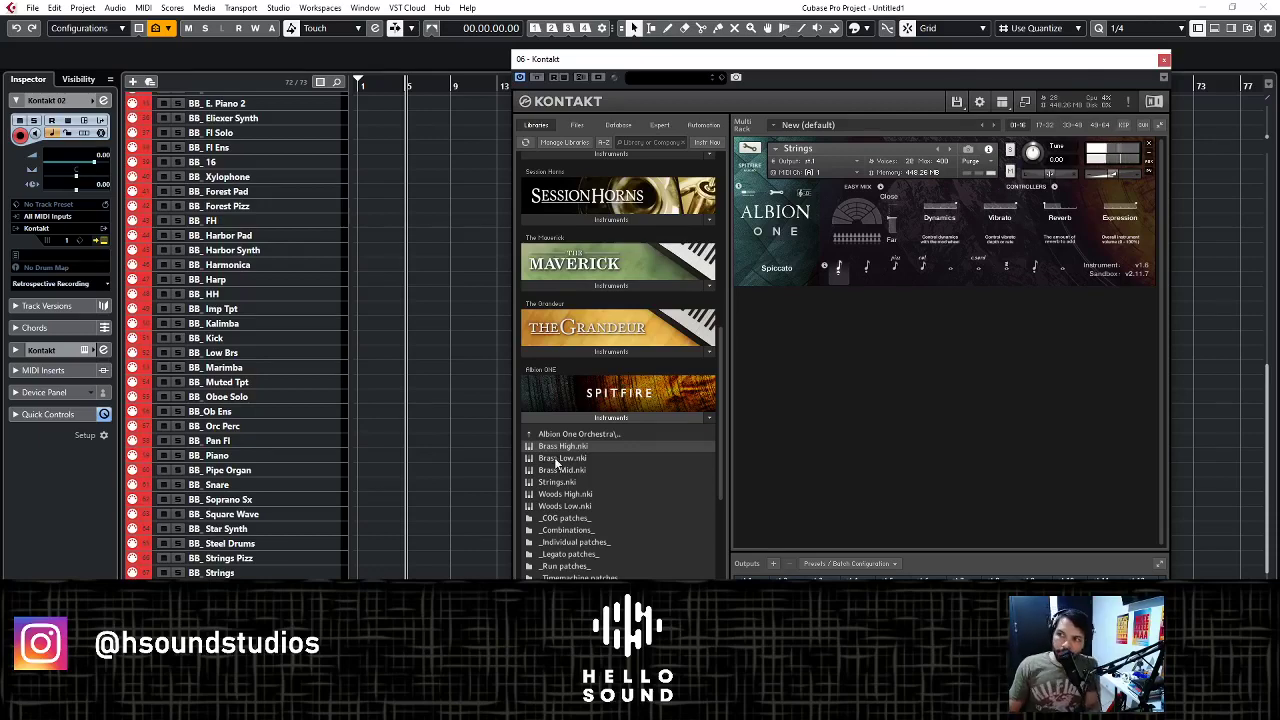
pyautogui.rightClick(957, 210)
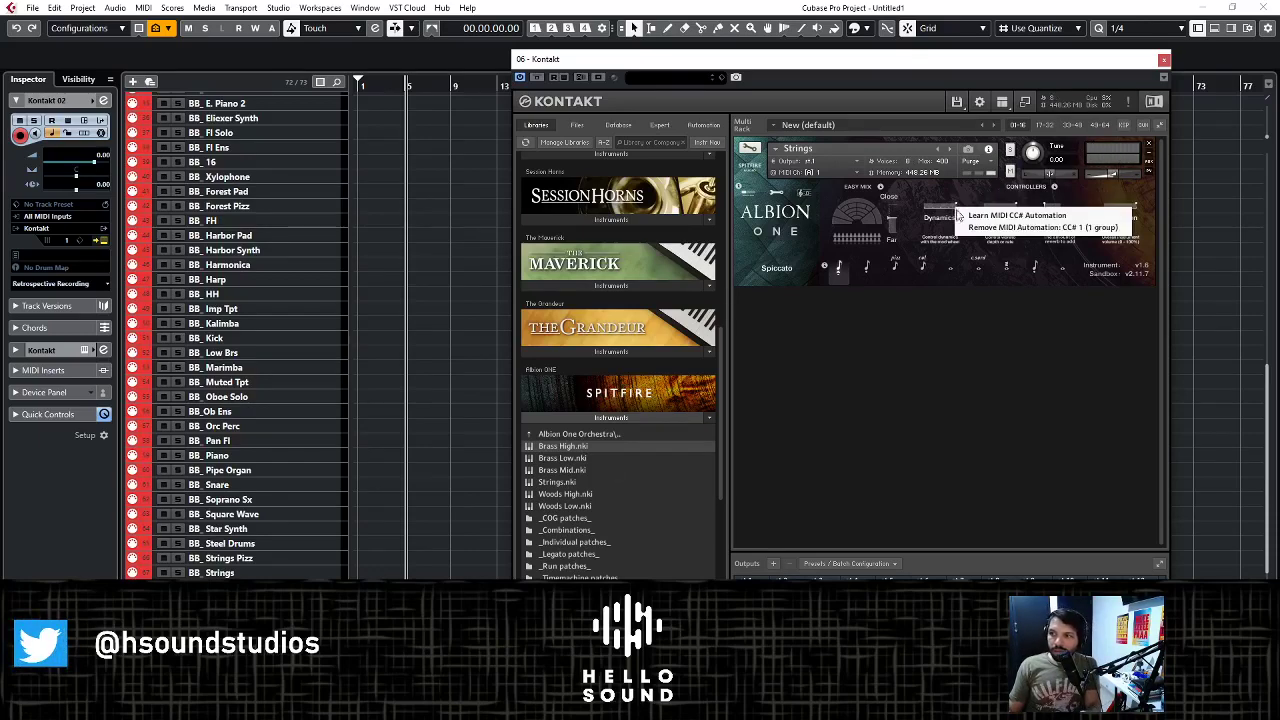
pyautogui.click(967, 228)
pyautogui.rightClick(952, 212)
pyautogui.click(958, 222)
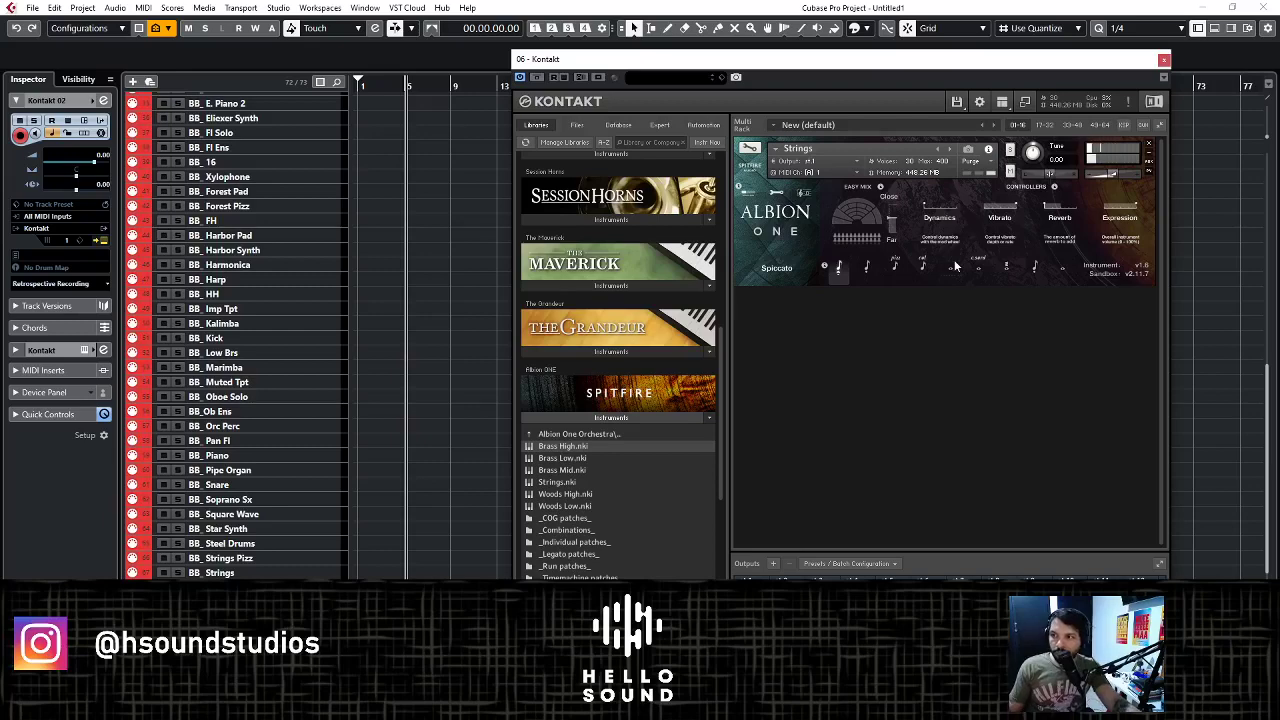
# - Select the Long articulation for the Albion ONE strings and move the Close–Far mix fully to Far
pyautogui.click(954, 266)
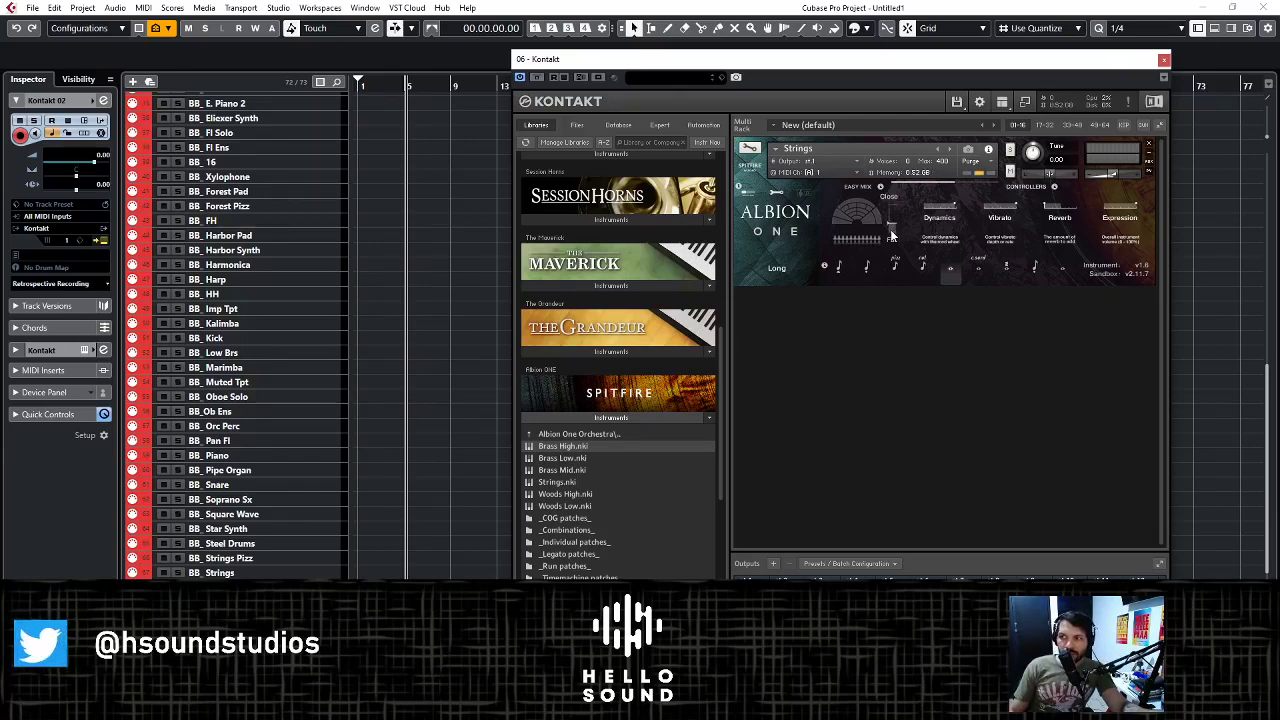
pyautogui.moveTo(893, 240); pyautogui.dragTo(899, 285)
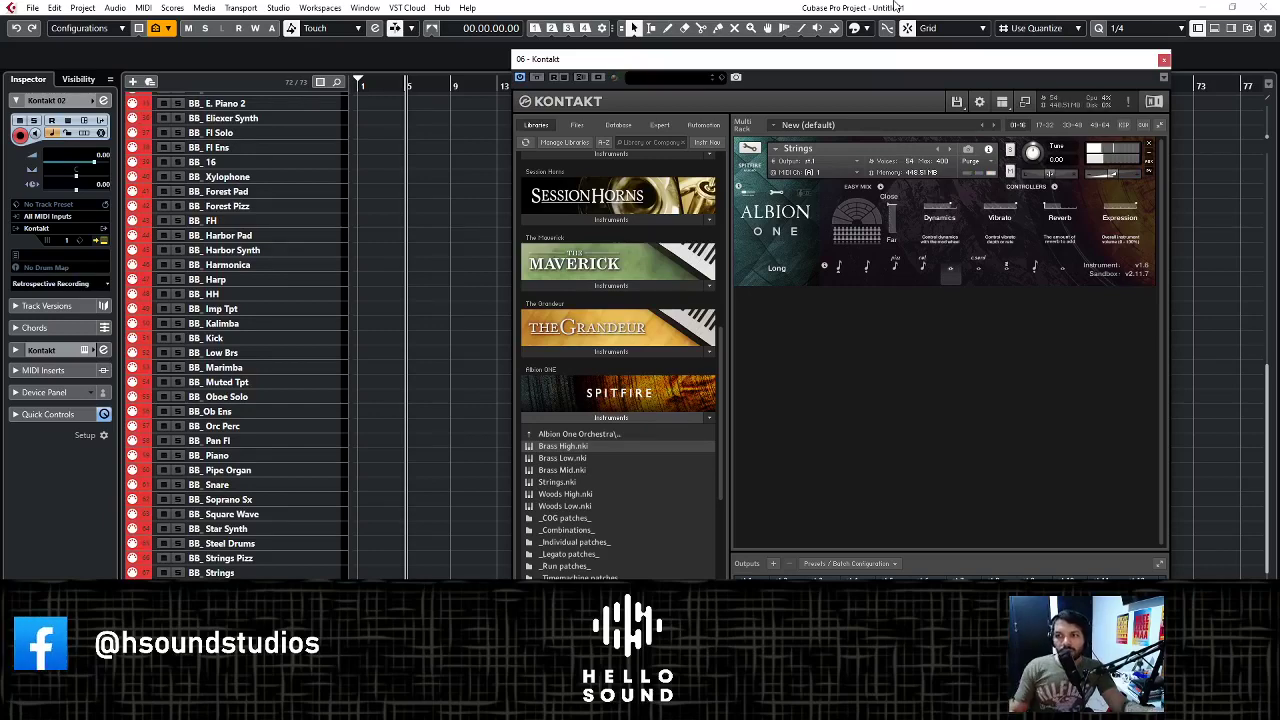
# - Close the Kontakt window and remove the Kontakt 02 track from the project
pyautogui.click(1163, 60)
pyautogui.scroll(-1, 522, 422)
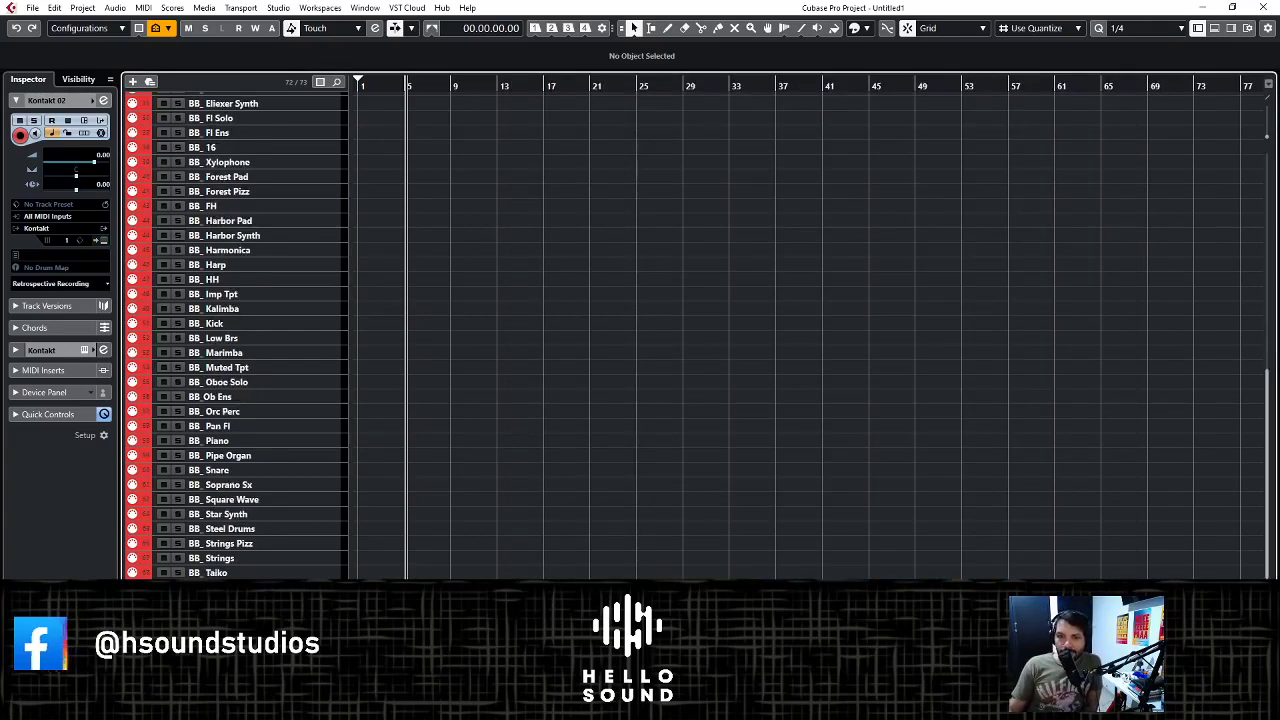
pyautogui.scroll(15, 522, 422)
pyautogui.rightClick(317, 201)
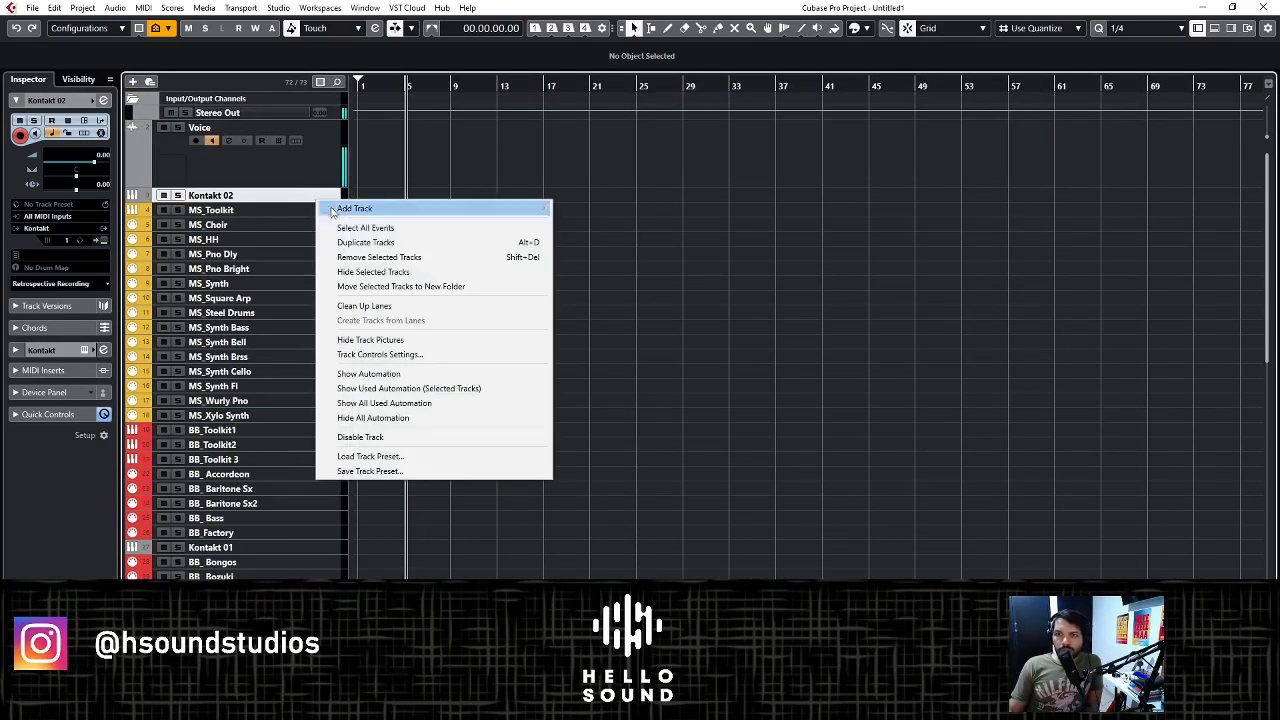
pyautogui.click(349, 259)
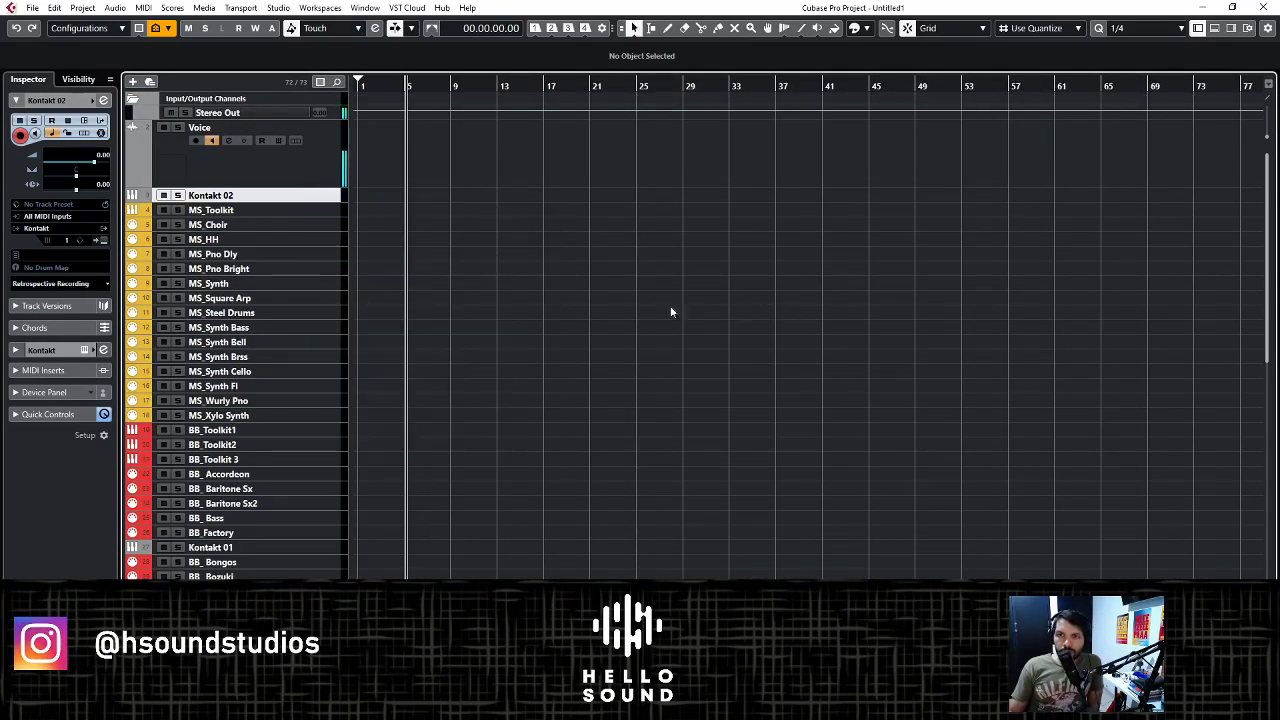
# - Add one BBC Symphony Orchestra instrument track routed to Stereo Out
pyautogui.scroll(-10, 300, 330)
pyautogui.rightClick(260, 285)
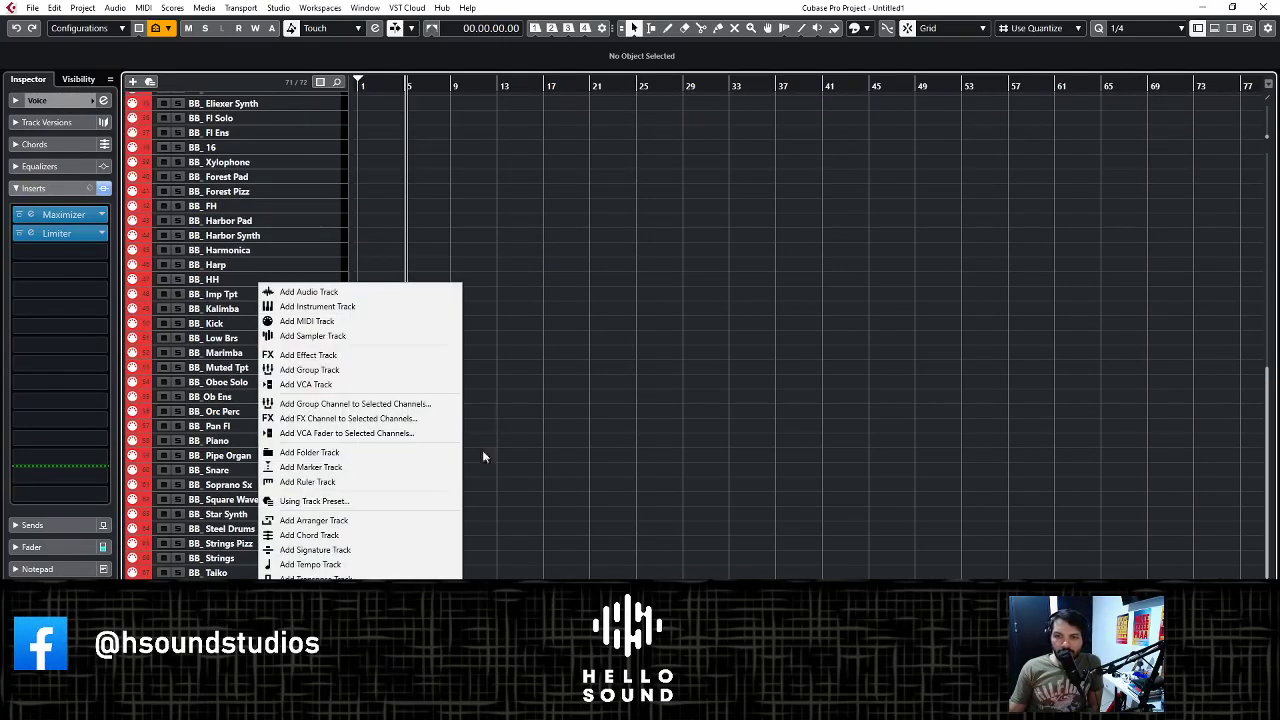
pyautogui.click(400, 307)
pyautogui.click(650, 333)
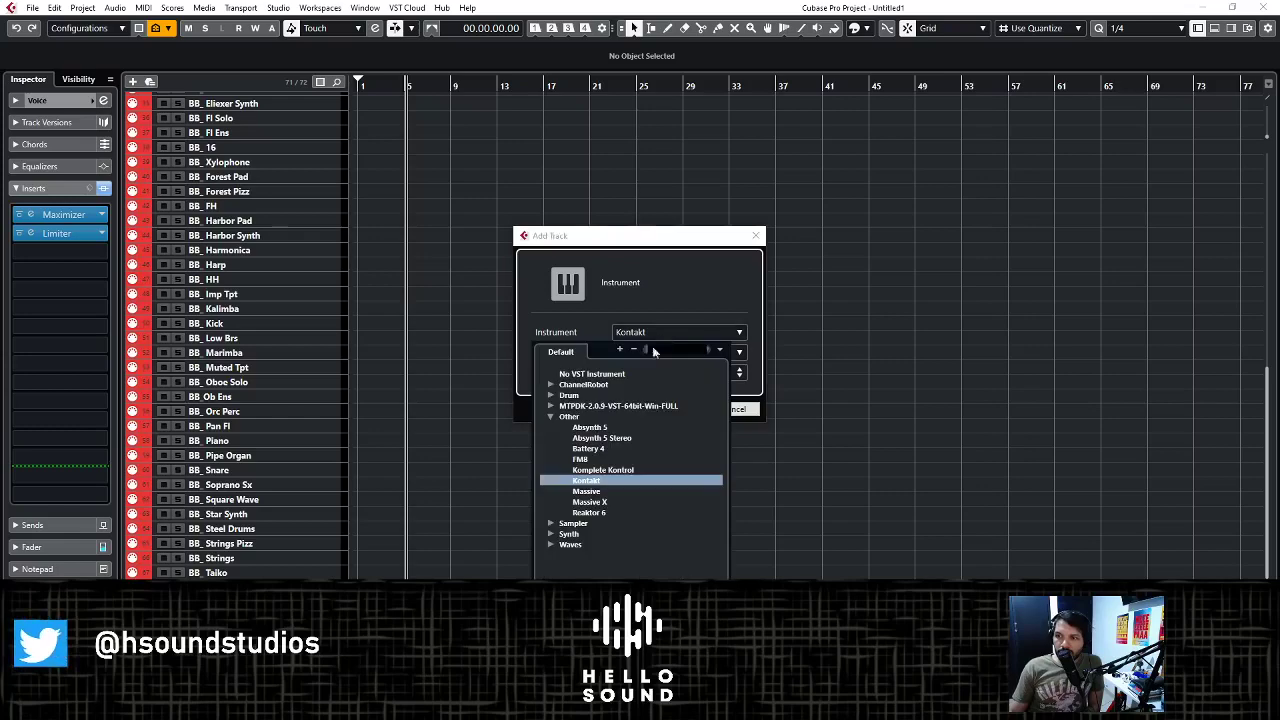
pyautogui.click(556, 417)
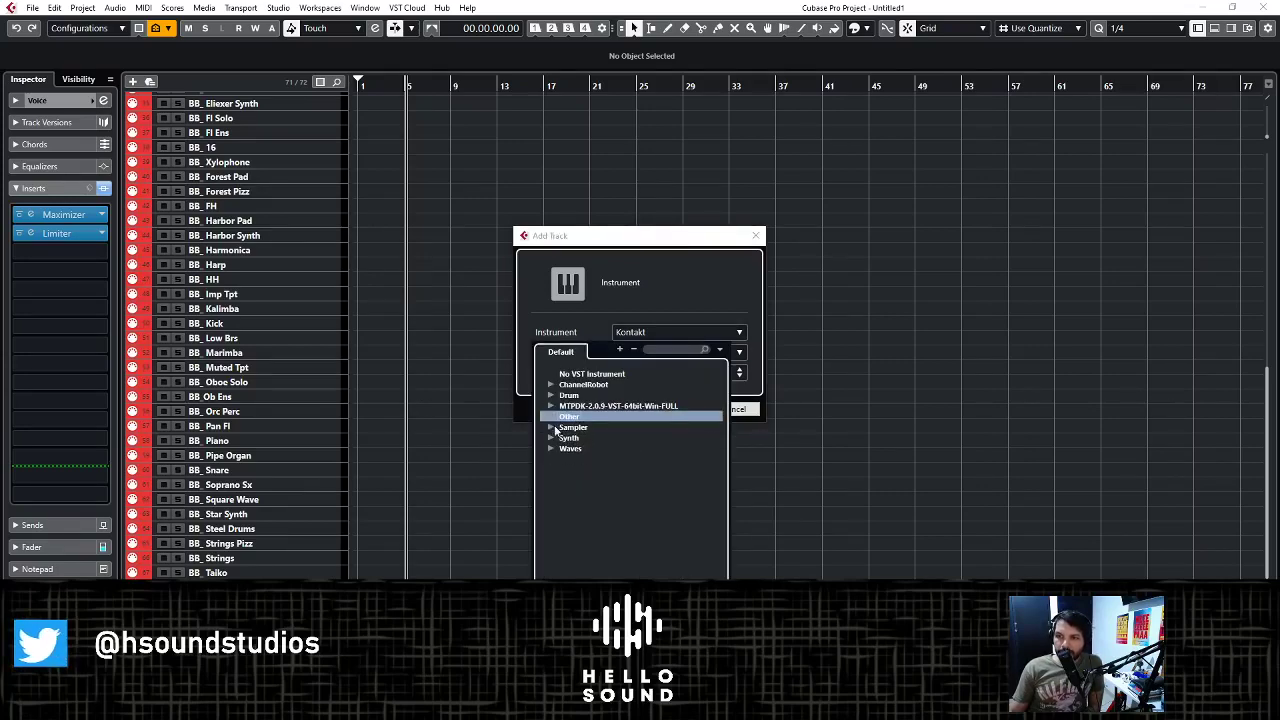
pyautogui.click(551, 417)
pyautogui.click(604, 450)
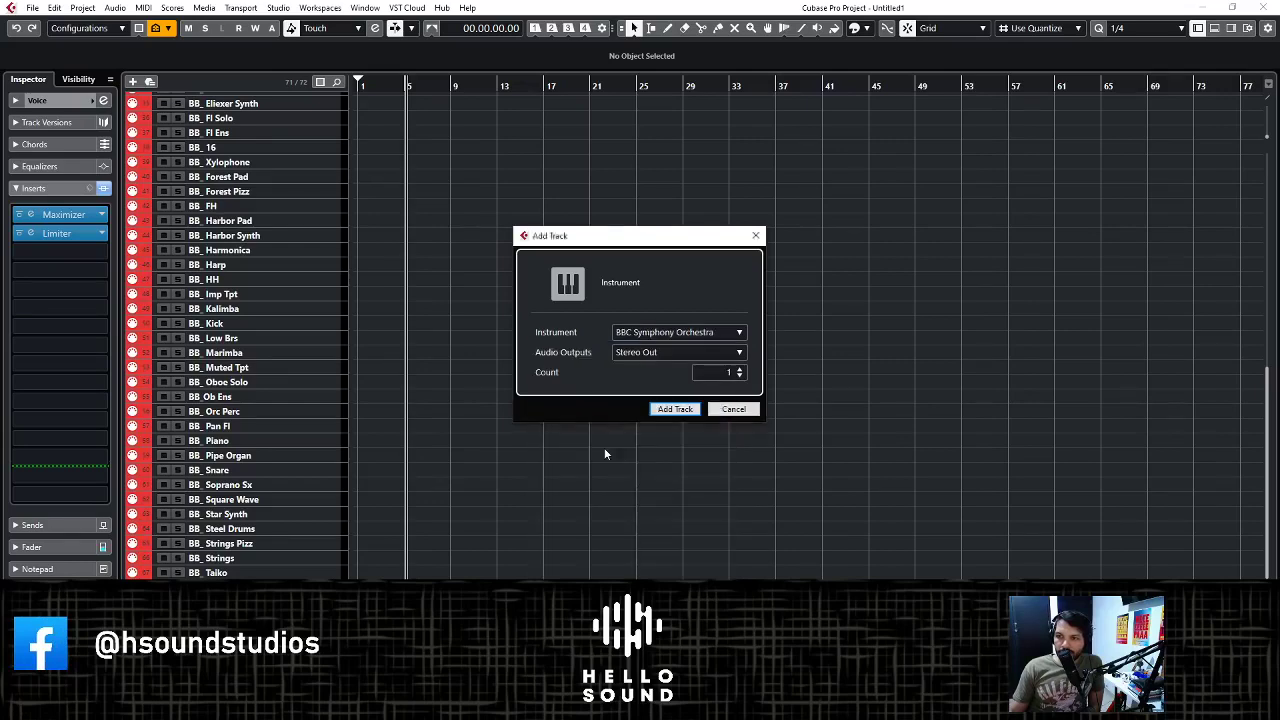
pyautogui.click(673, 410)
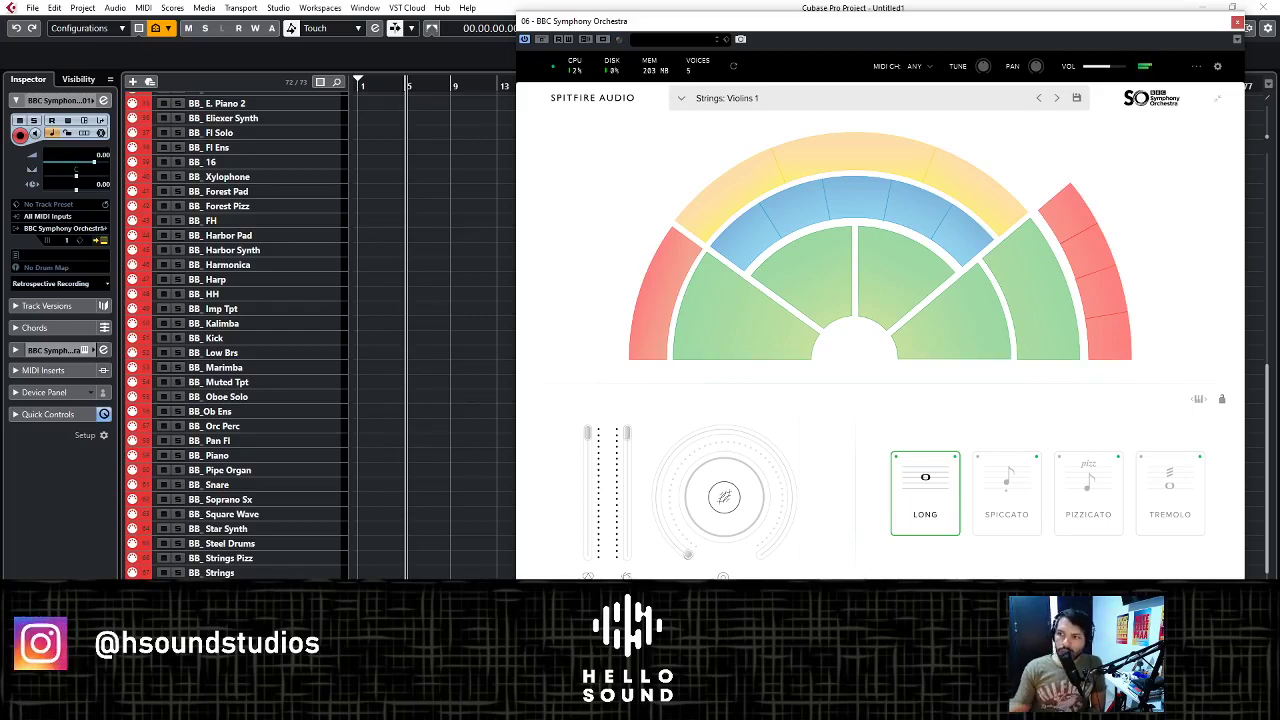
# - Audition the orchestra sections by loading Basses with the Spiccato articulation, Violins 1 and Horns a4
pyautogui.moveTo(943, 305)
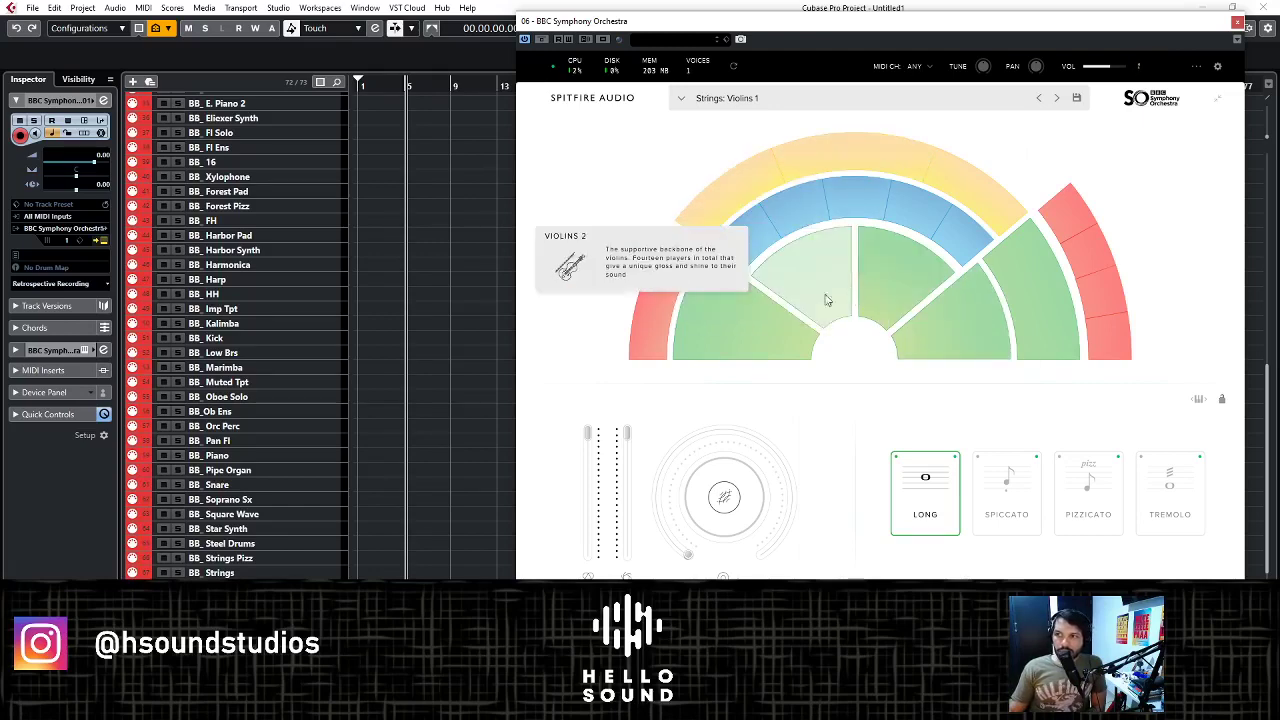
pyautogui.moveTo(957, 195)
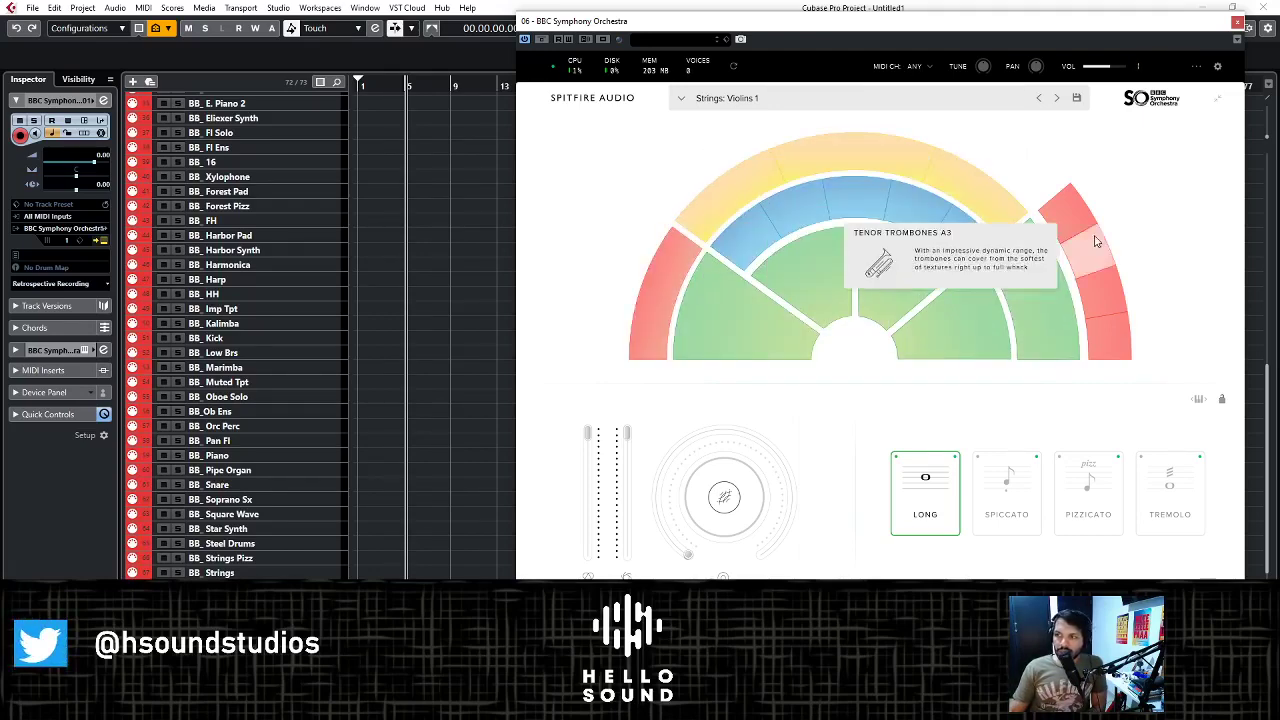
pyautogui.moveTo(986, 316)
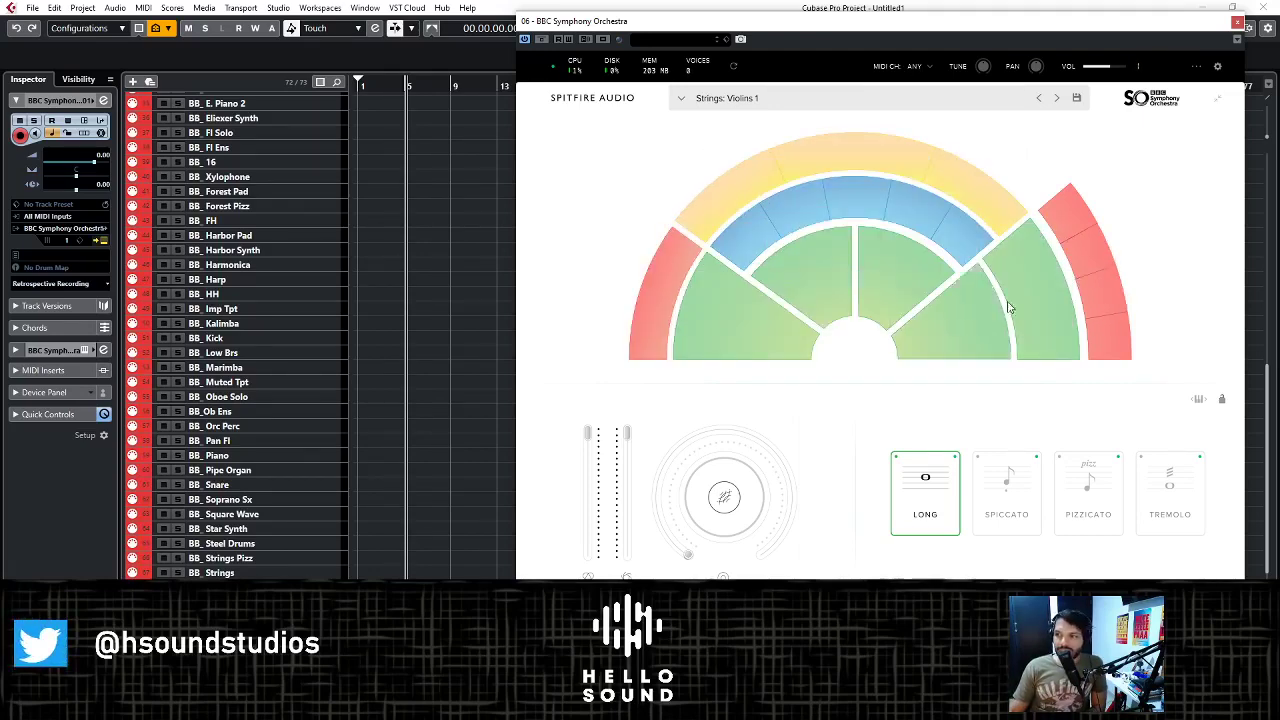
pyautogui.click(1020, 301)
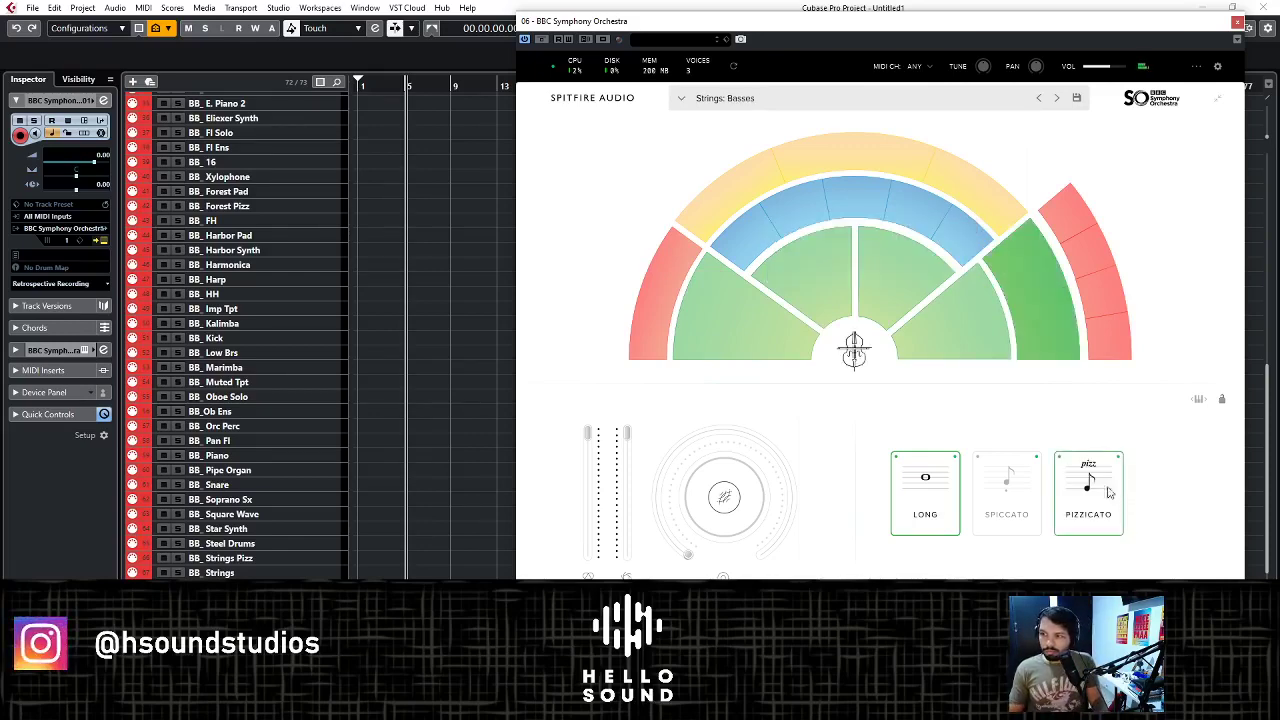
pyautogui.click(1018, 490)
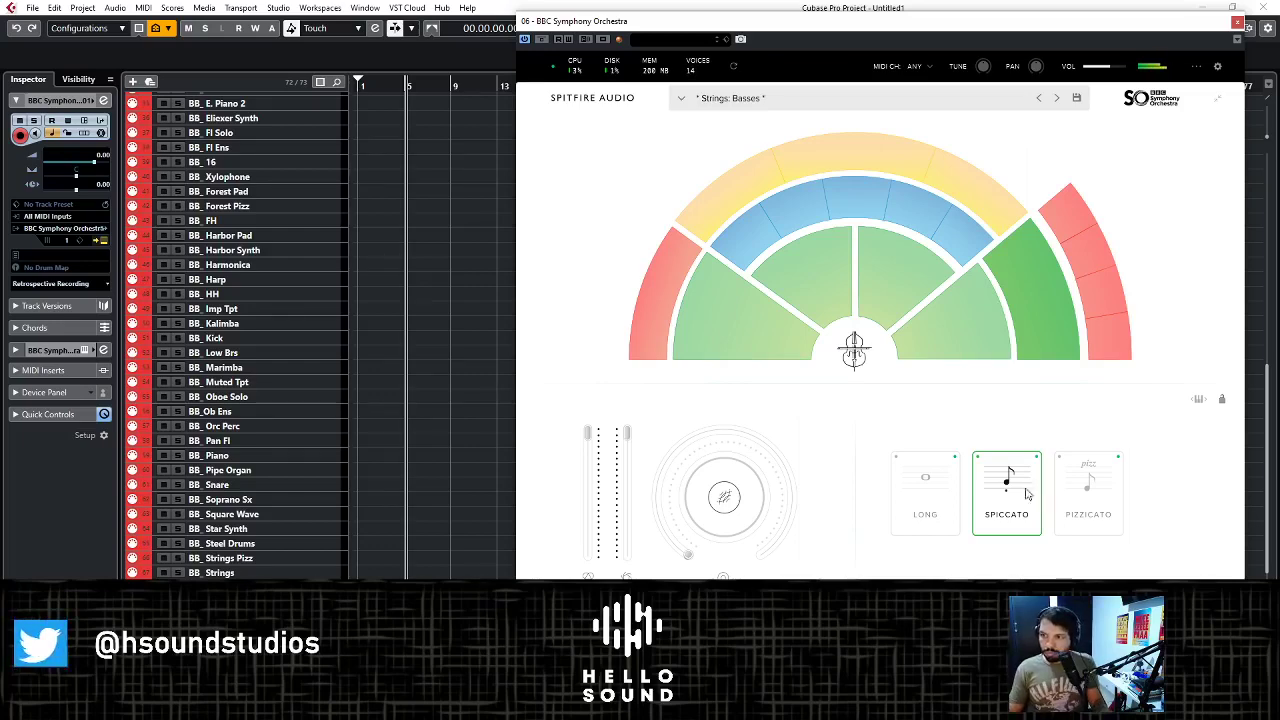
pyautogui.click(699, 294)
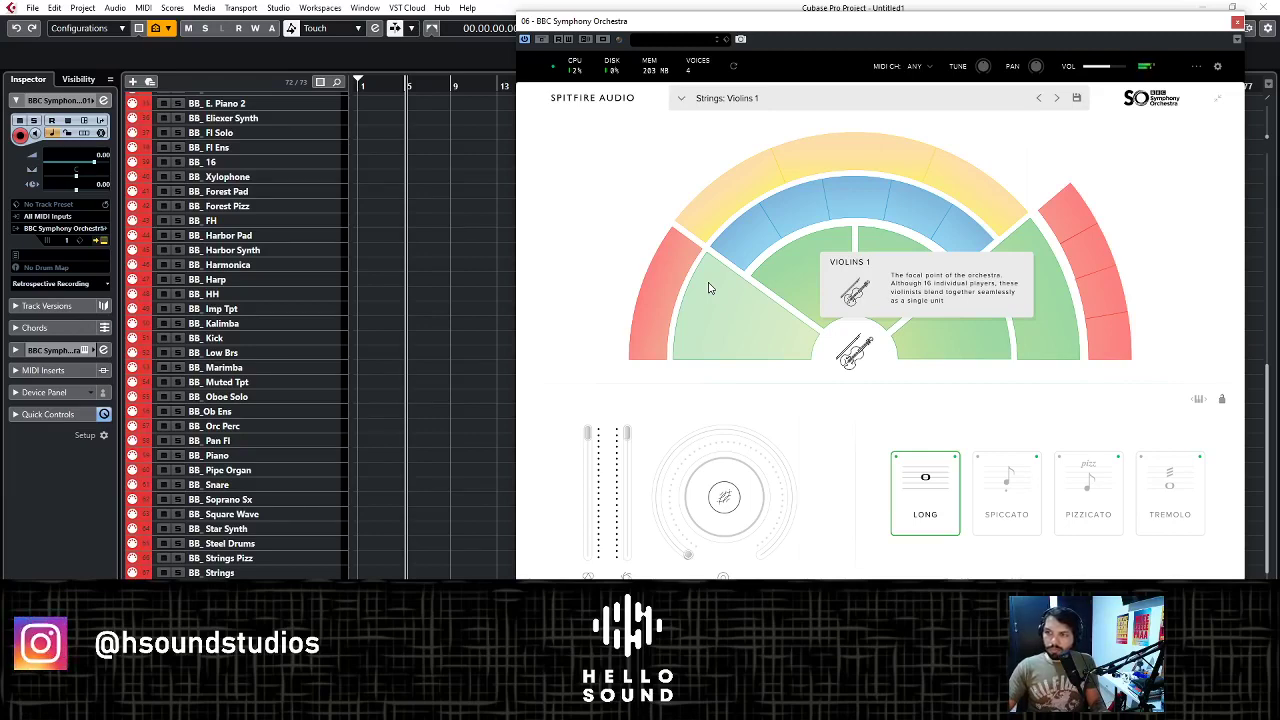
pyautogui.click(686, 289)
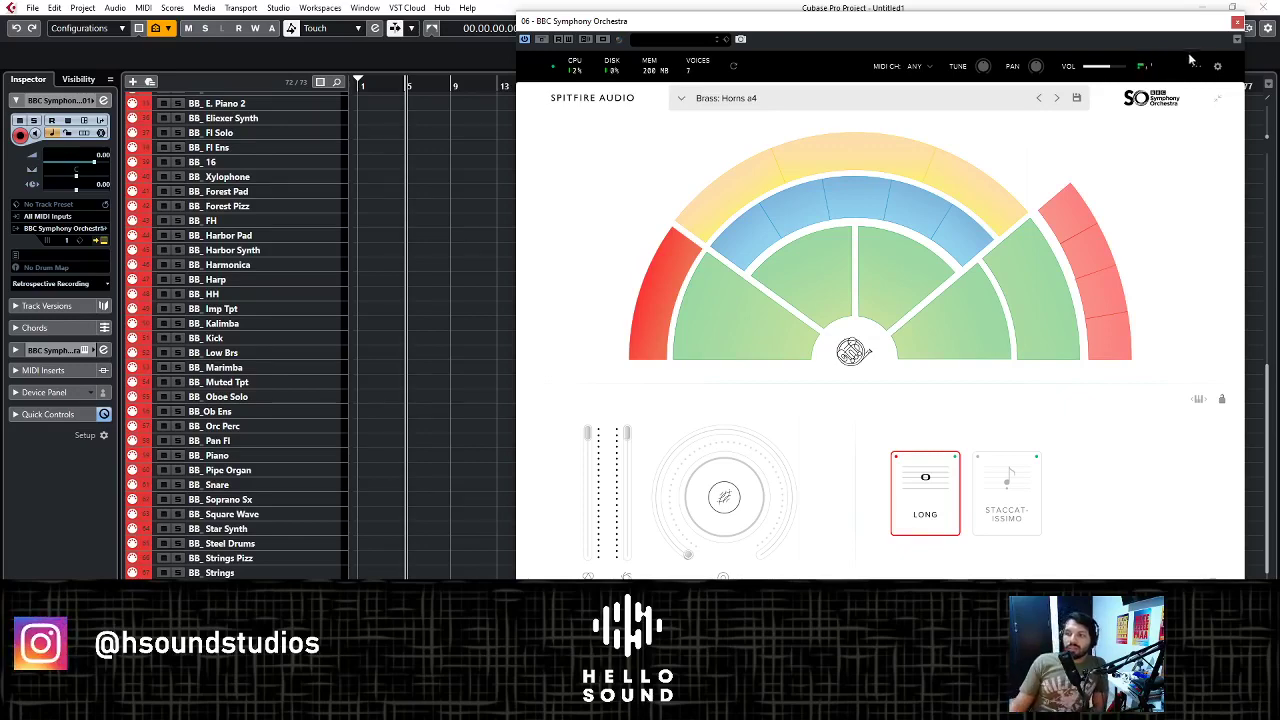
# - Close the BBC Symphony Orchestra window and remove its track from the project
pyautogui.click(1237, 21)
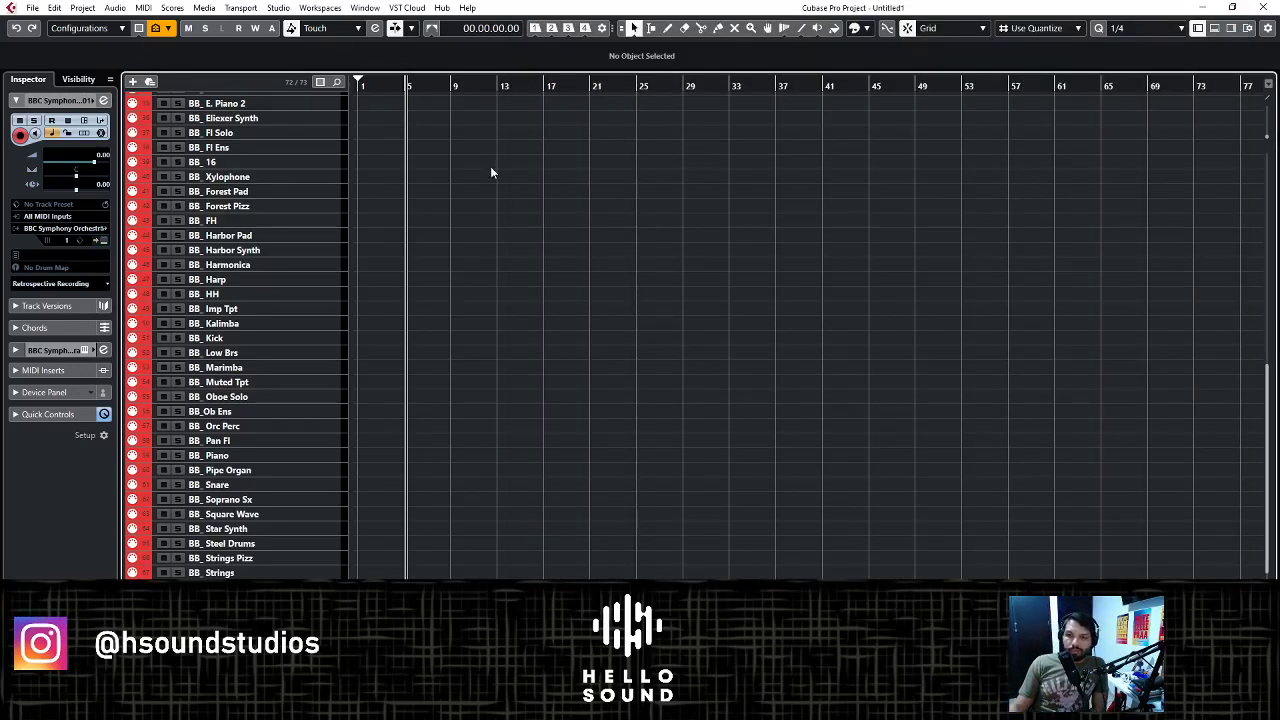
pyautogui.scroll(10, 490, 166)
pyautogui.rightClick(325, 196)
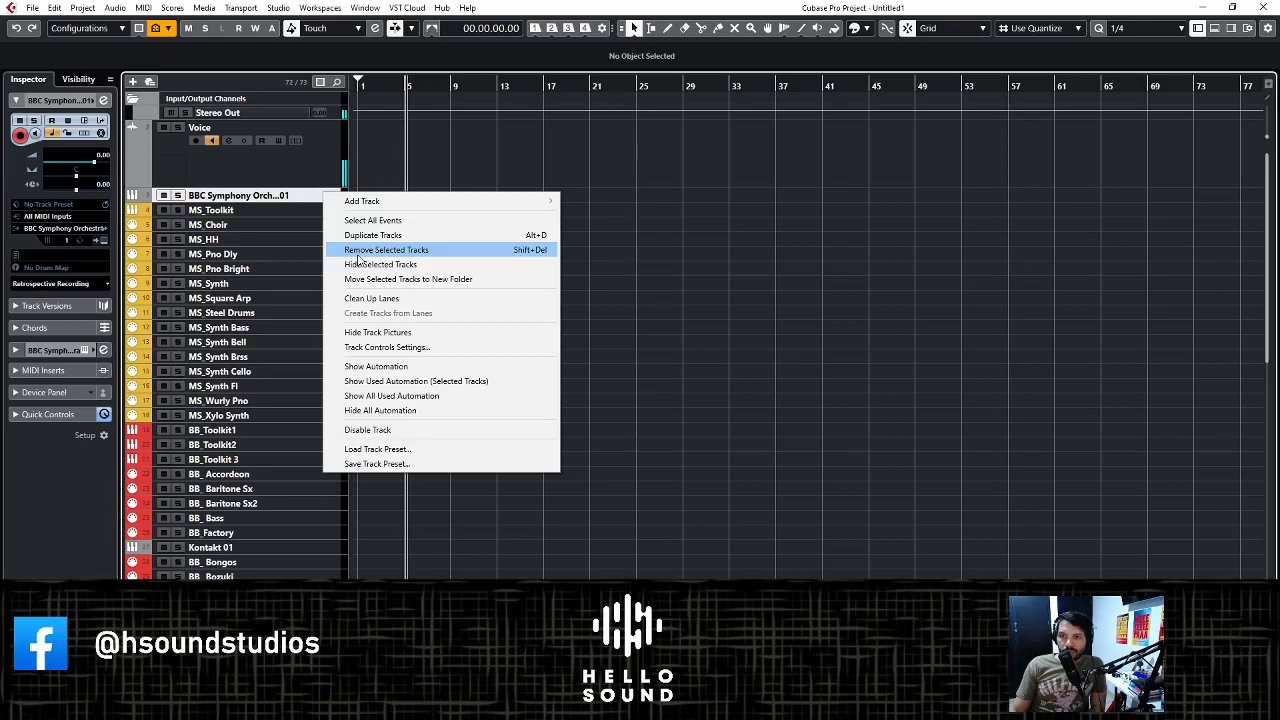
pyautogui.click(359, 252)
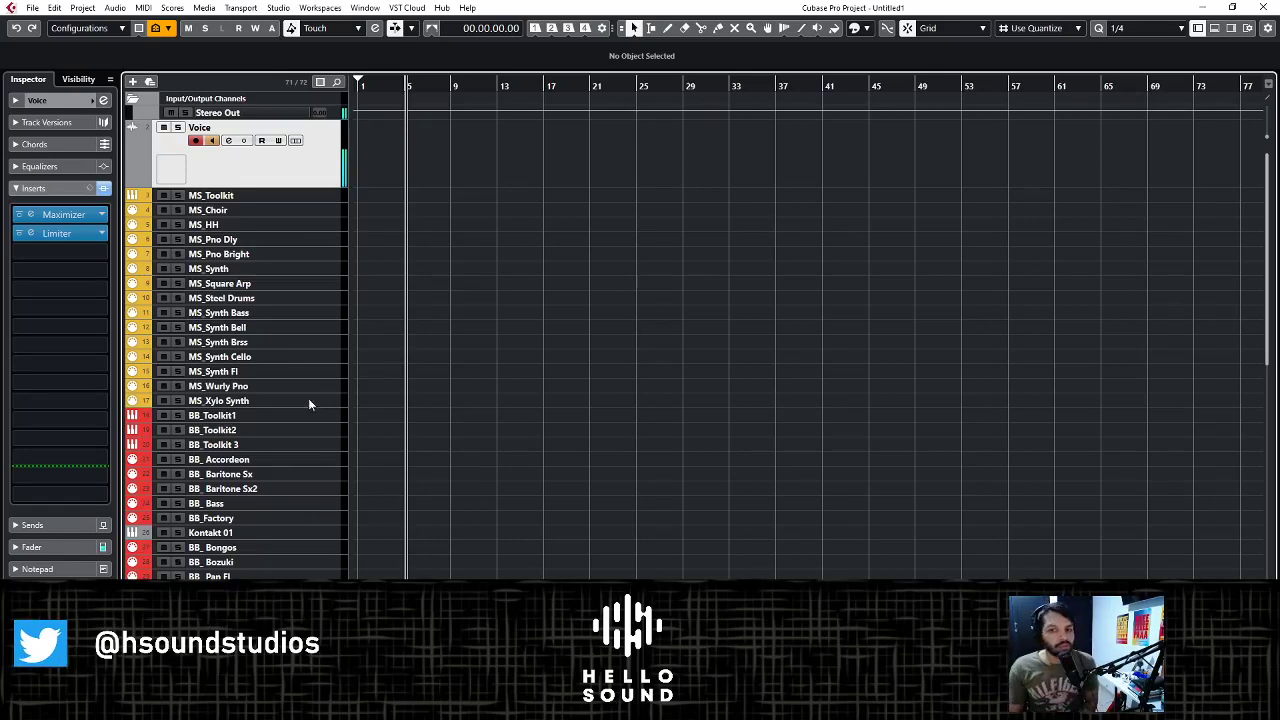
# - Select the Kontakt 01, MS_Steel Drums and BB_ Bass tracks in turn
pyautogui.click(323, 534)
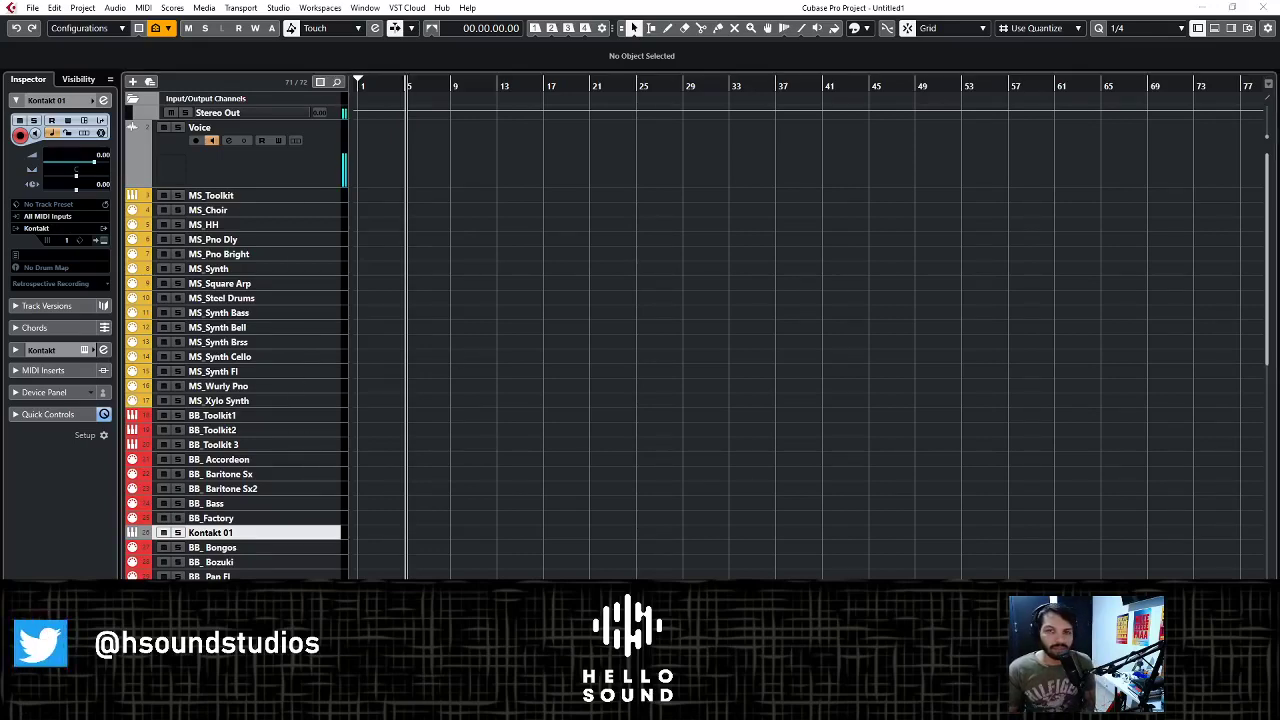
pyautogui.click(320, 298)
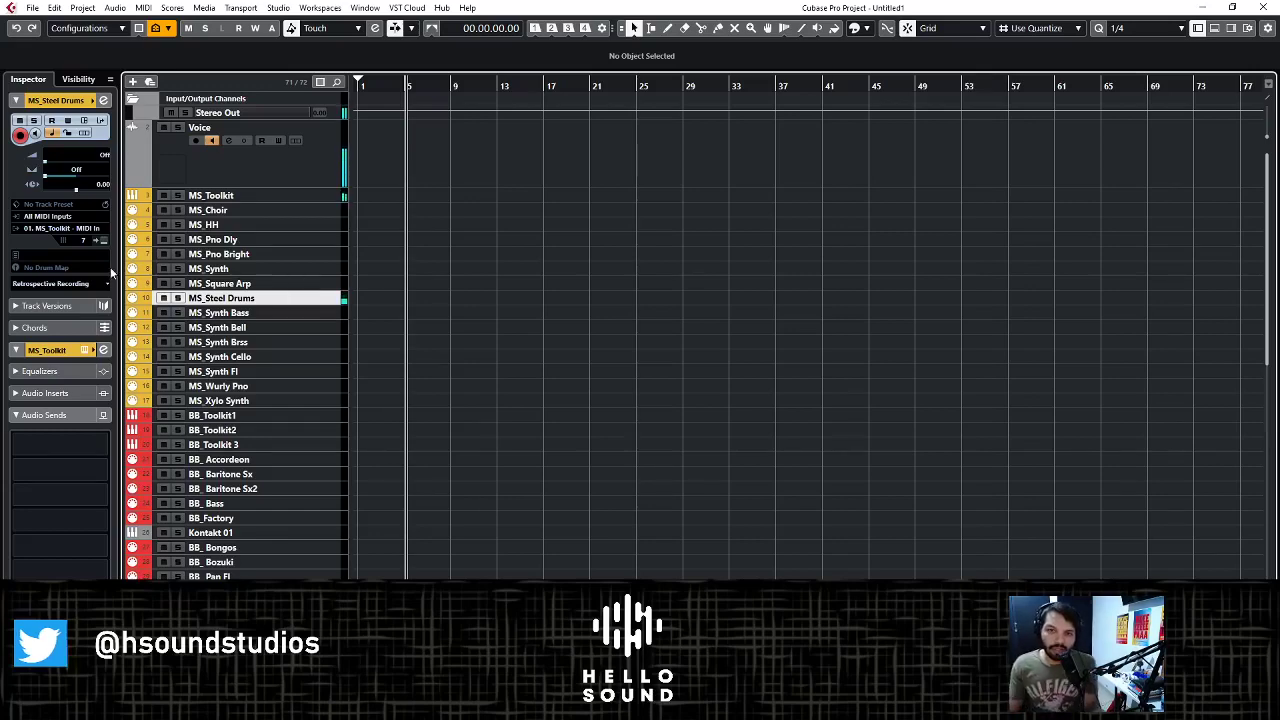
pyautogui.rightClick(296, 505)
pyautogui.click(297, 440)
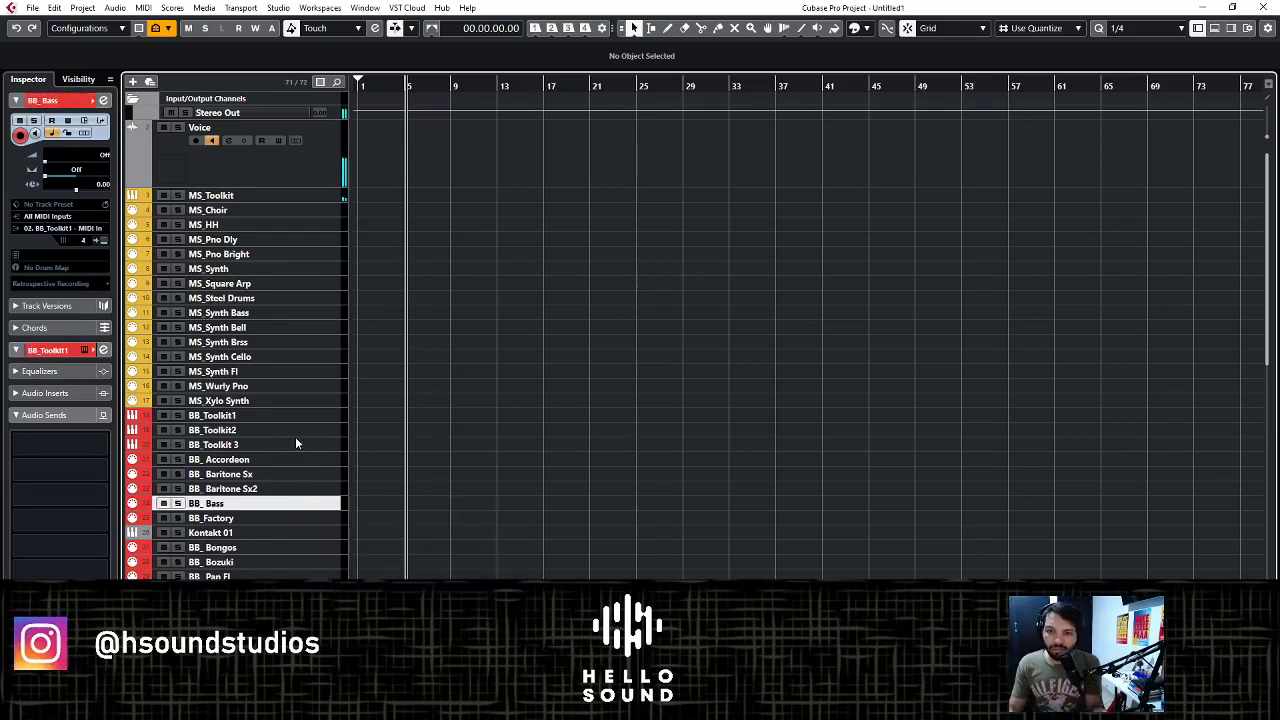
# - Show the Beard Blade Toolkit 1 Kontakt rack and step through its tracks from BB_ Accordeon to BB_ Cave Piano
pyautogui.click(297, 462)
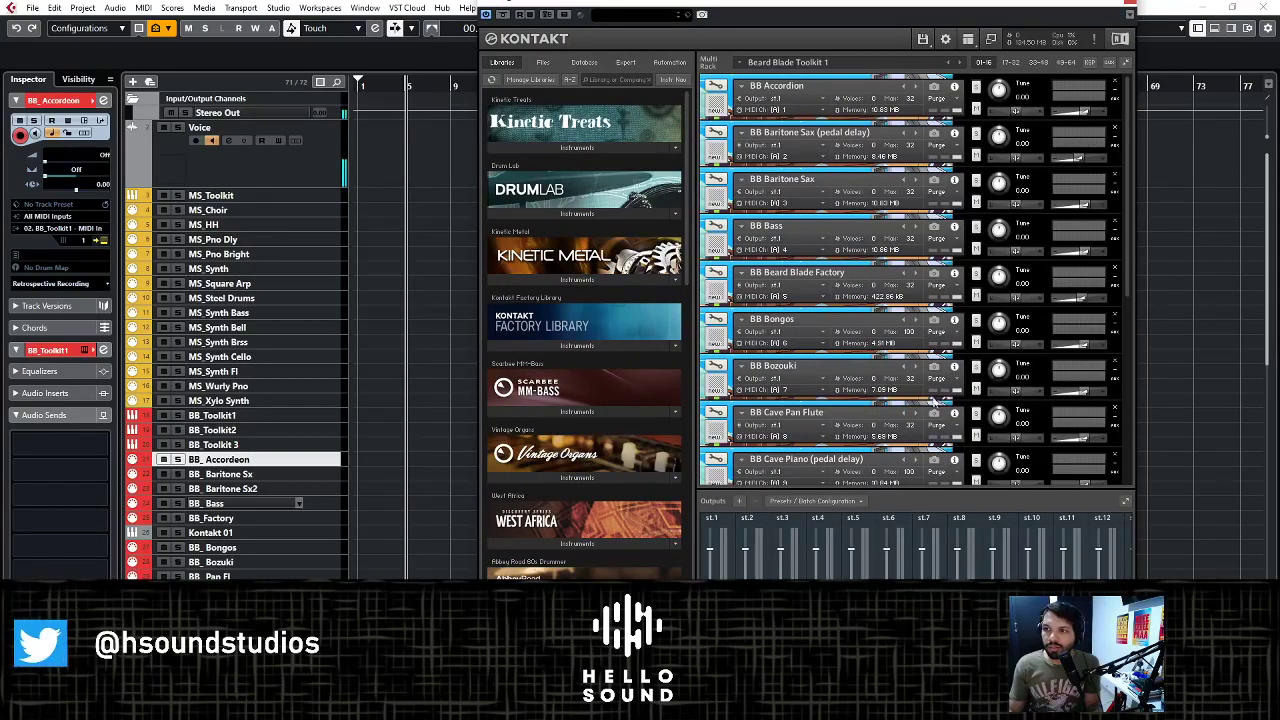
pyautogui.click(310, 476)
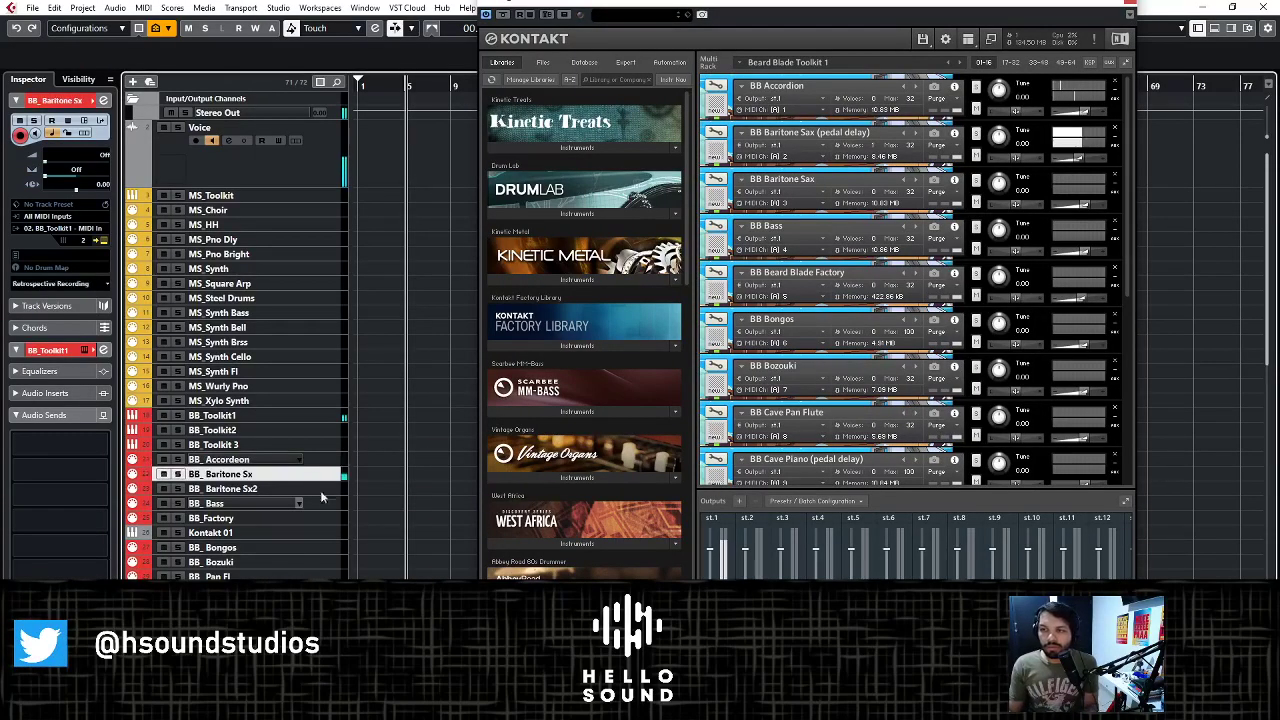
pyautogui.click(320, 504)
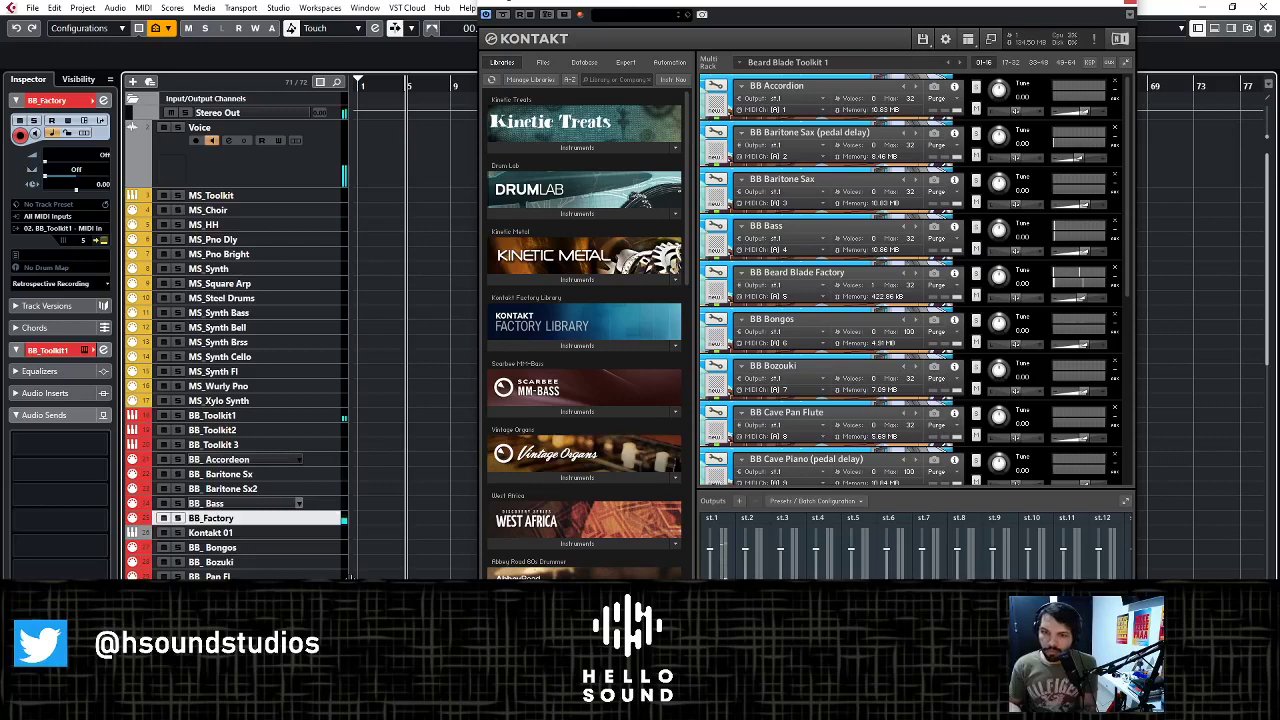
pyautogui.click(320, 532)
pyautogui.press('Down')
pyautogui.press('Down')
pyautogui.press('Down')
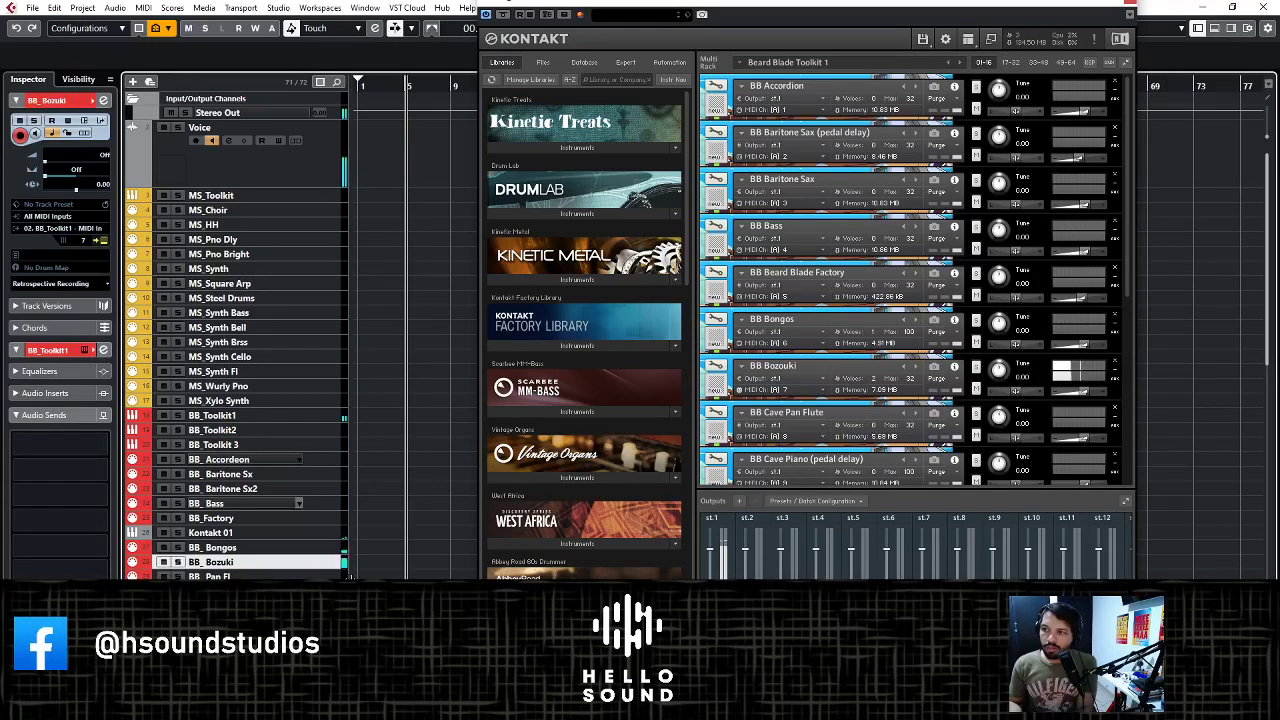
pyautogui.press('Down')
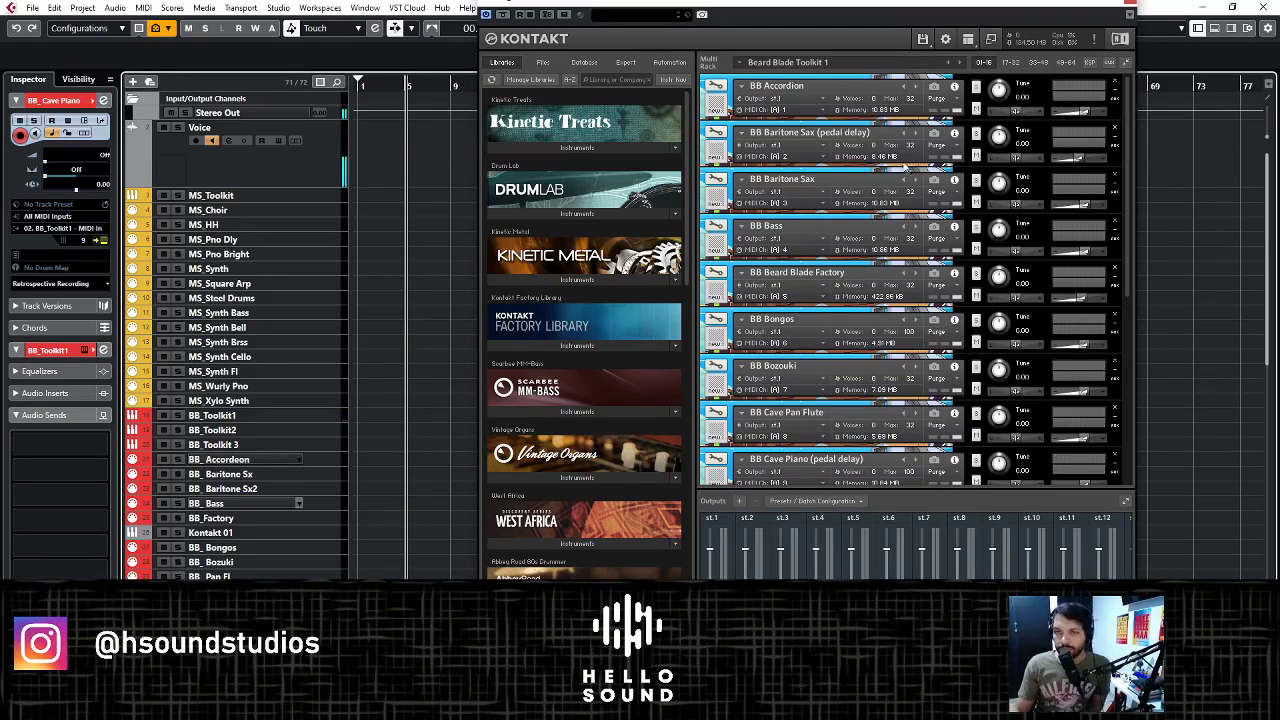
# - Select the MS_Synth track, close the Kontakt window and look over the BB tracks in the track list
pyautogui.click(290, 269)
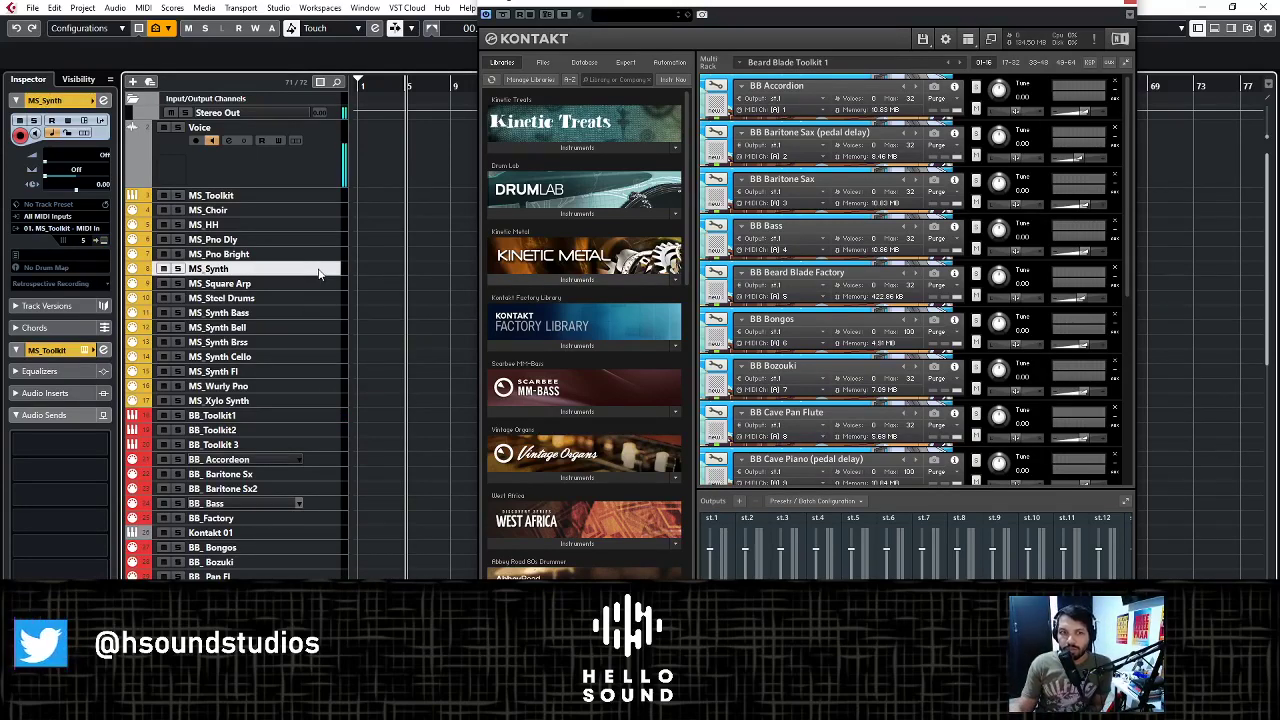
pyautogui.click(1130, 12)
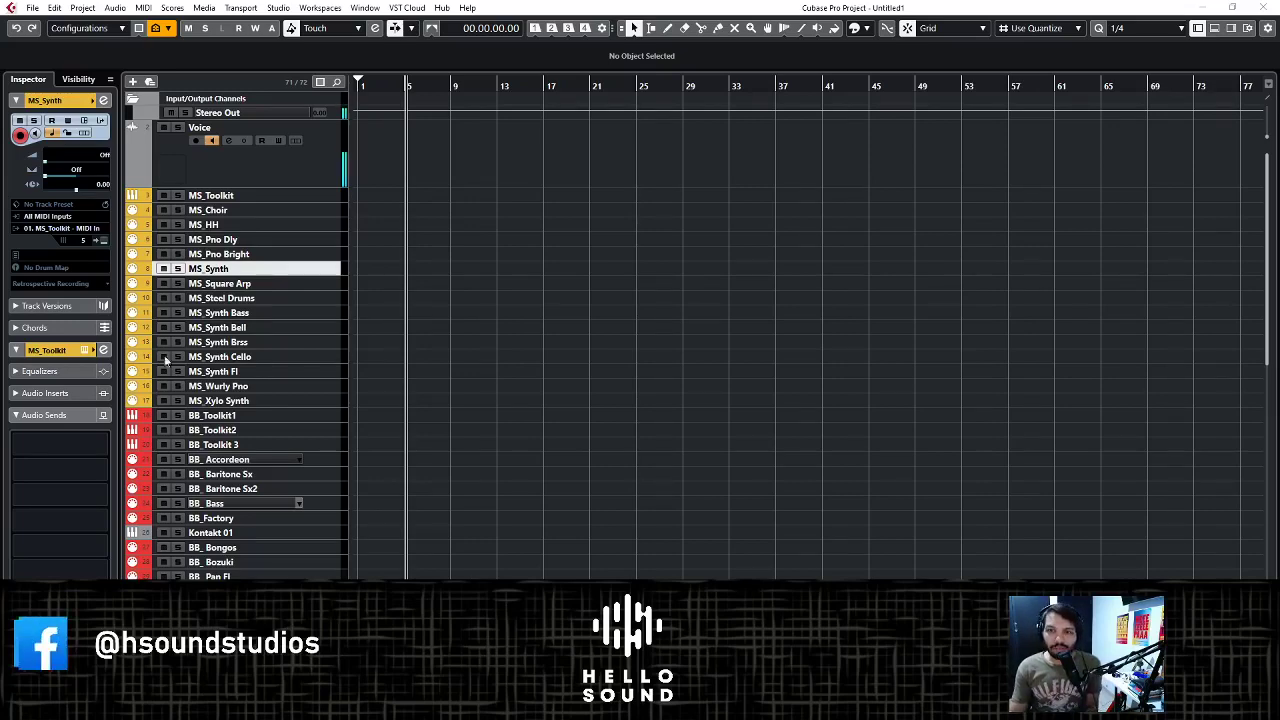
pyautogui.scroll(-10, 308, 376)
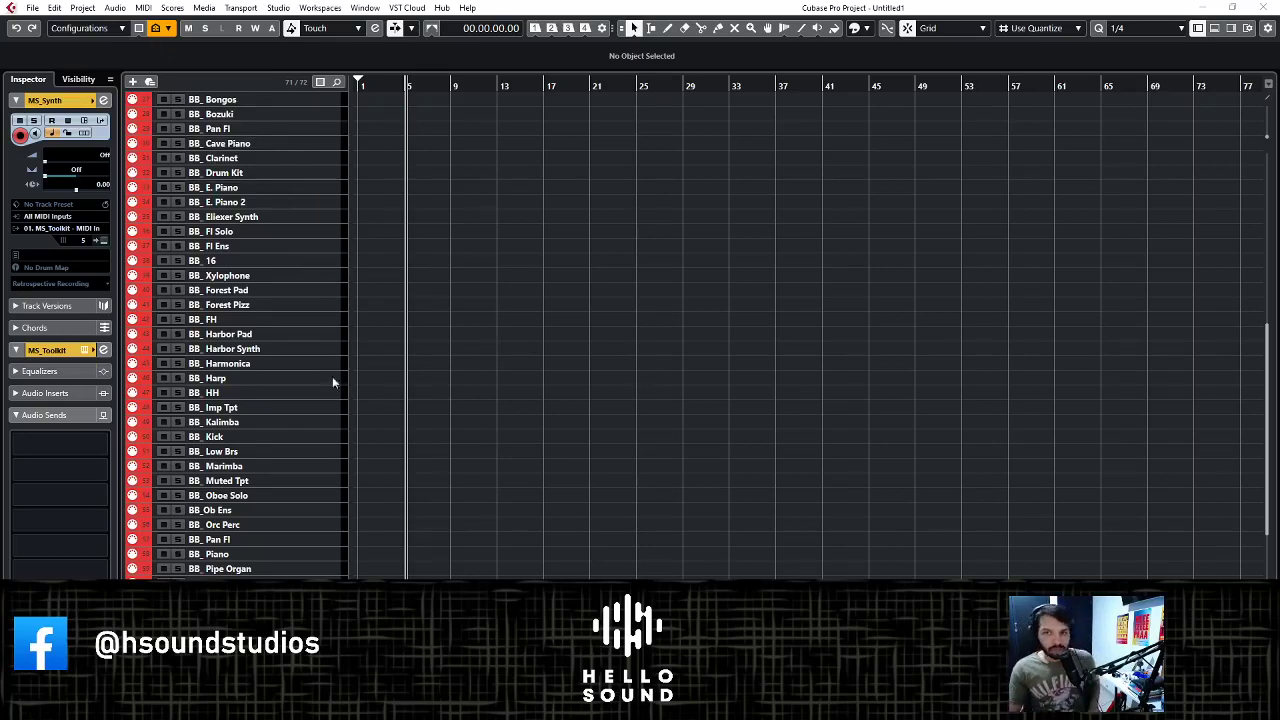
# - Select the BB_ Harbor Pad and BB_ HH tracks in turn, look over the BB tracks and close the Kontakt window
pyautogui.click(322, 333)
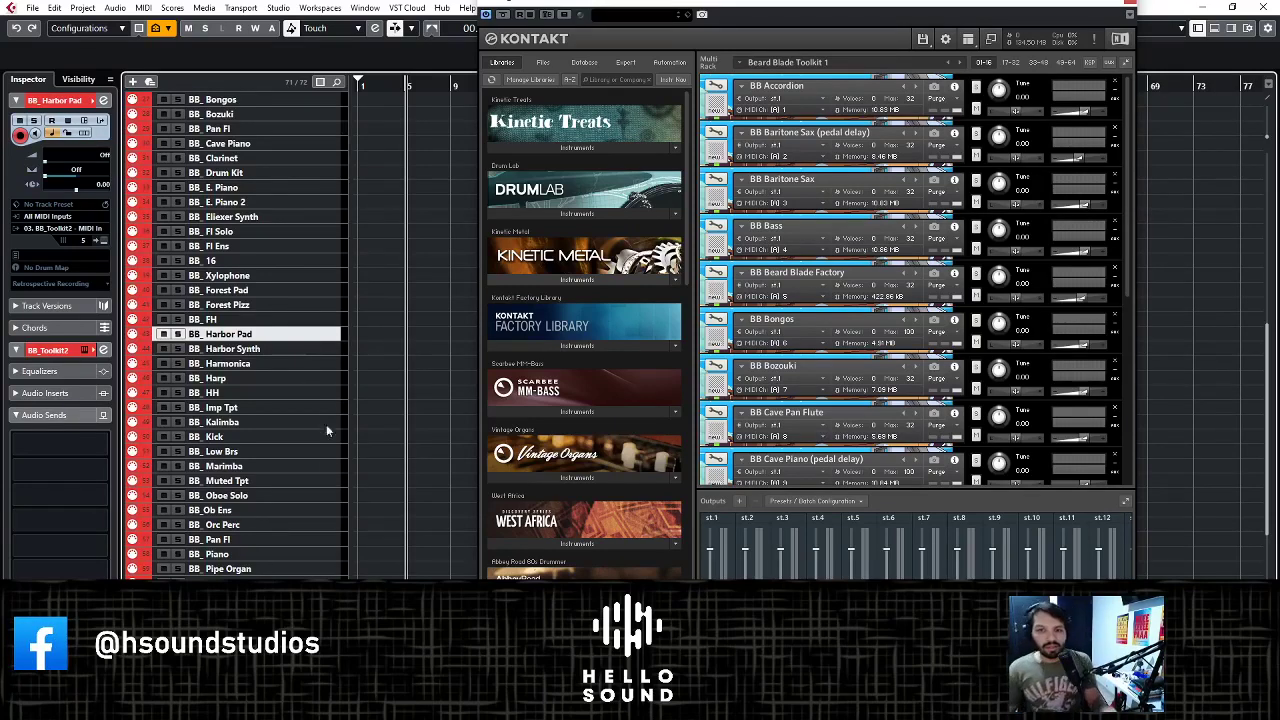
pyautogui.scroll(-3, 323, 440)
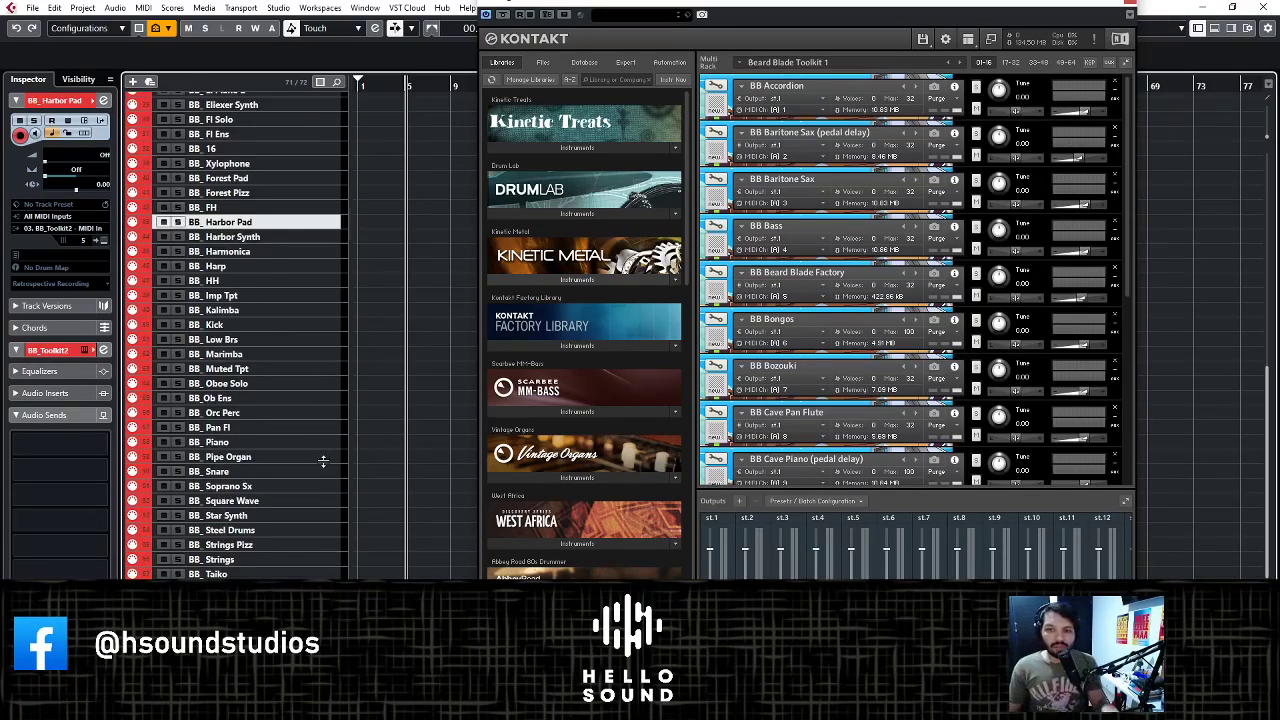
pyautogui.click(321, 281)
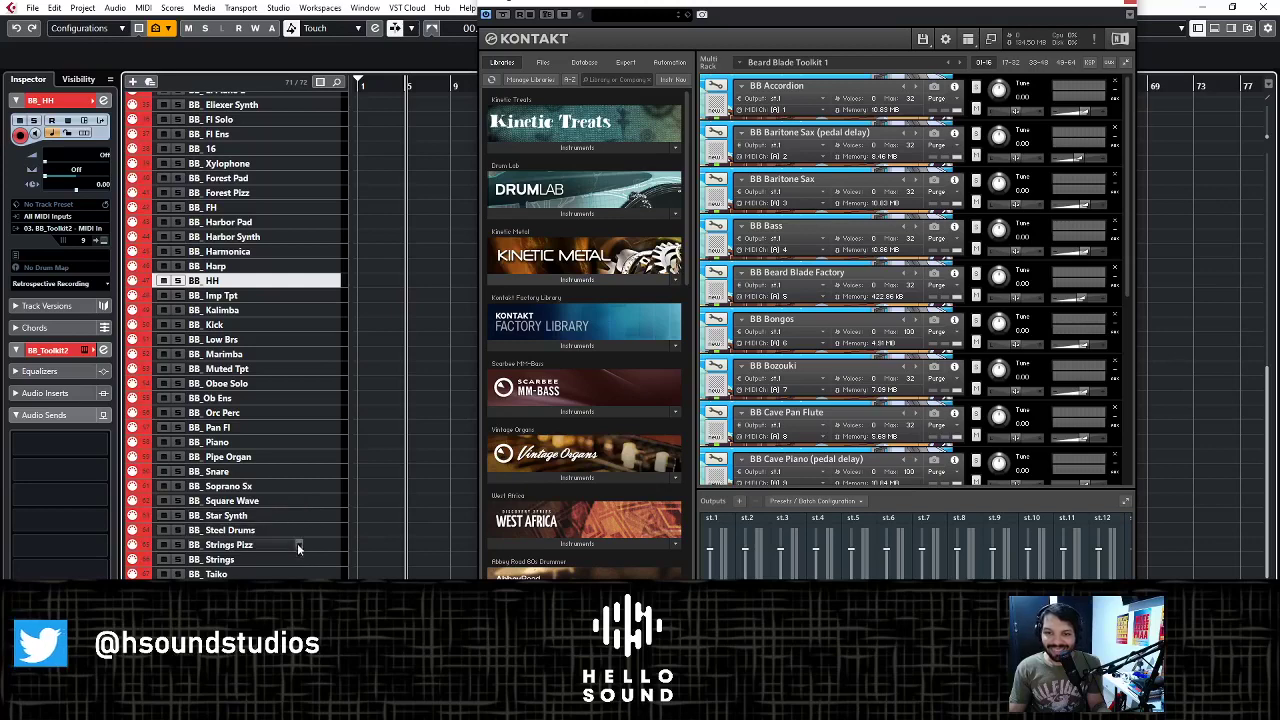
pyautogui.scroll(3, 324, 547)
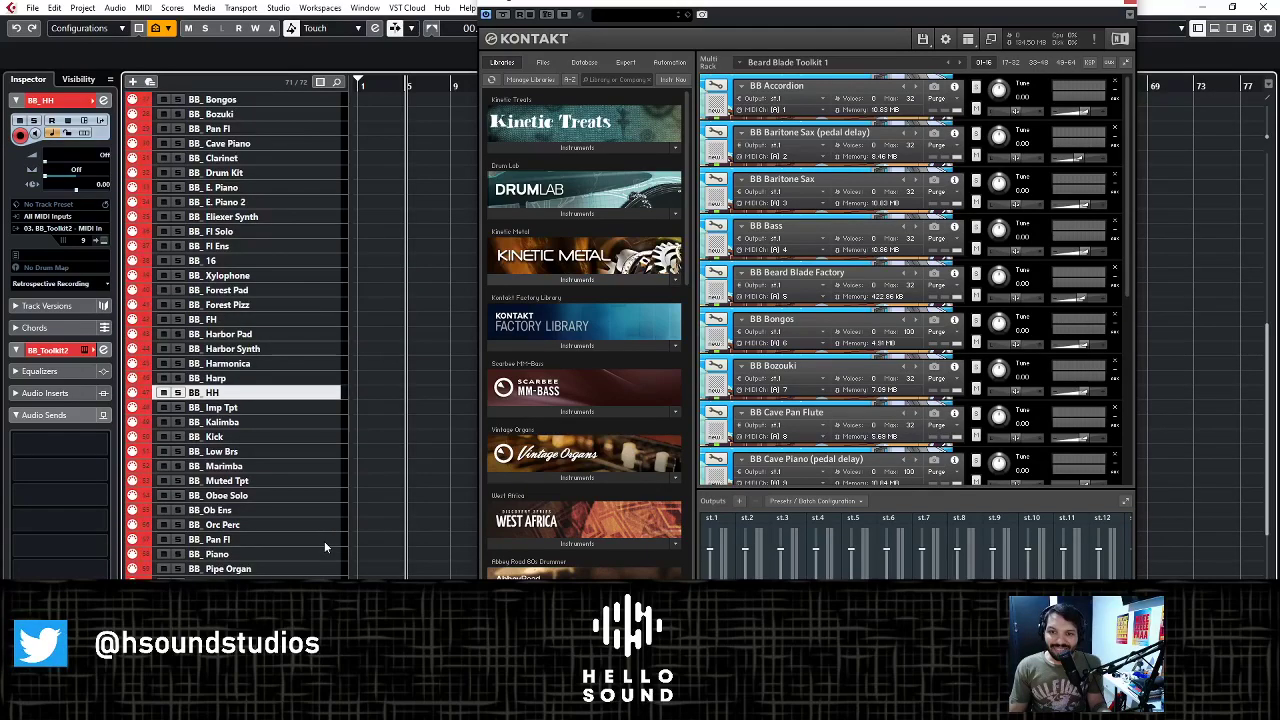
pyautogui.scroll(3, 324, 545)
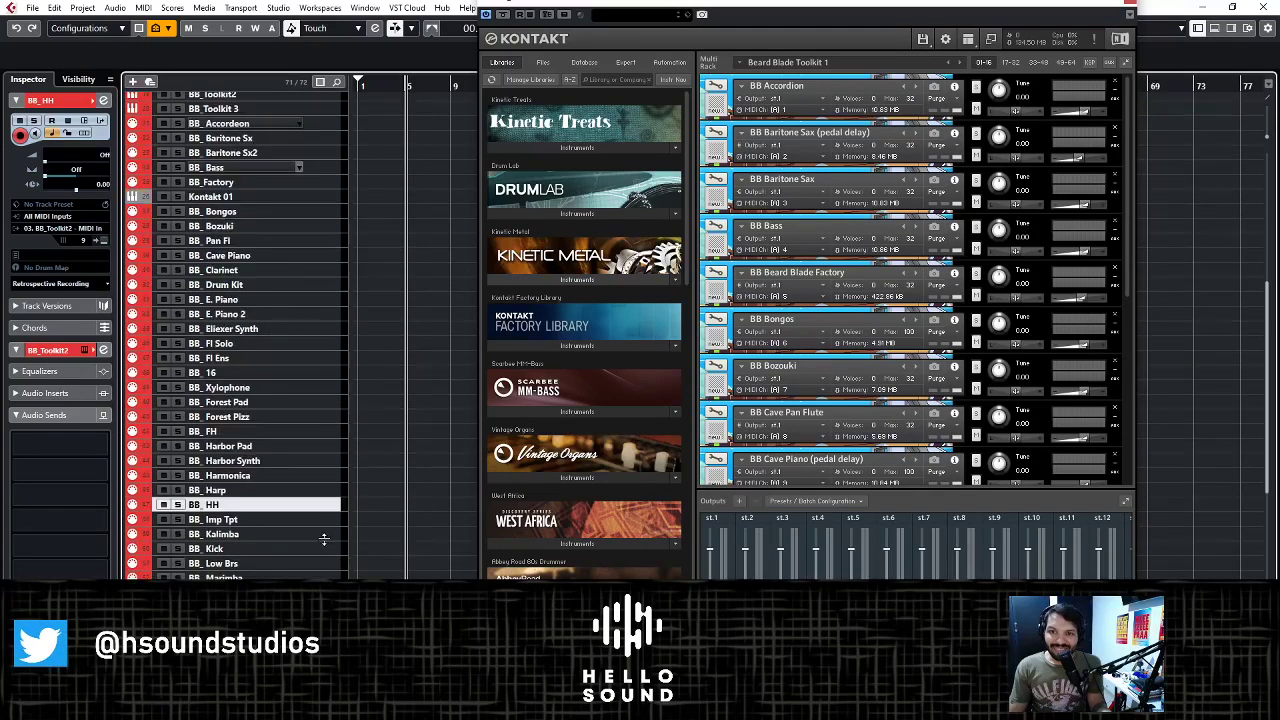
pyautogui.click(1131, 13)
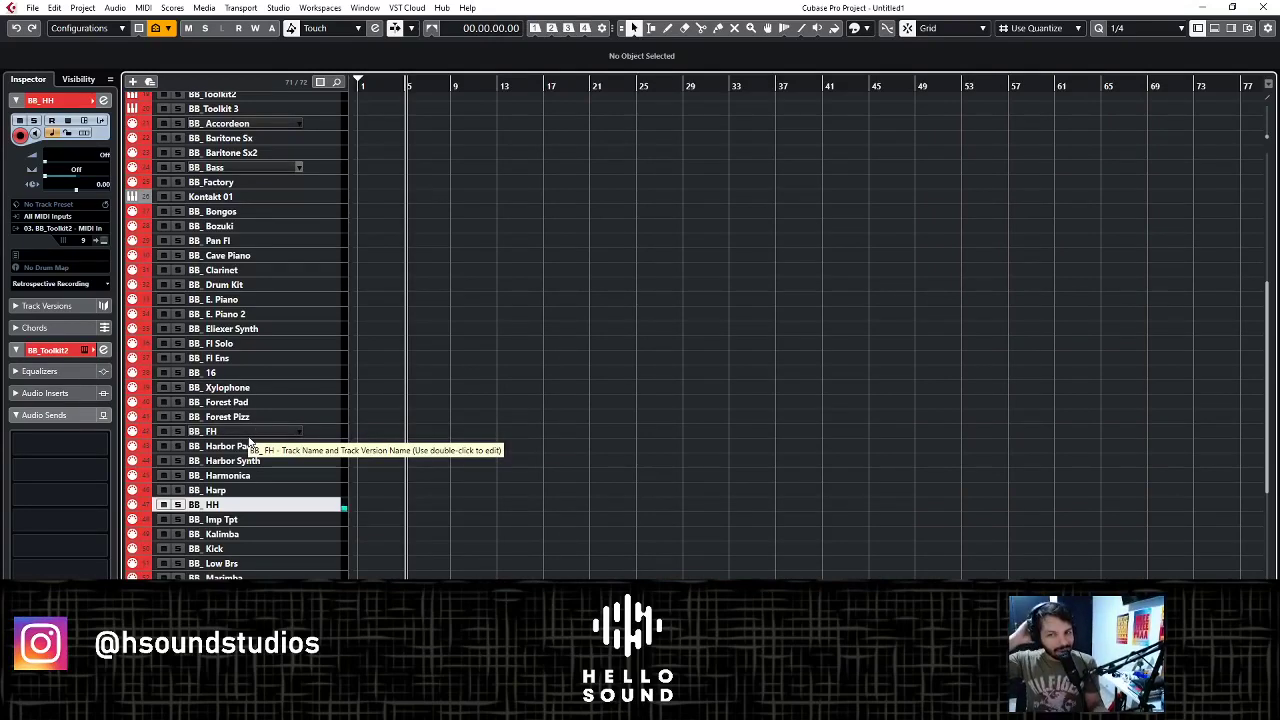
# - Check the instrument loaded on the Kontakt 01 track, close its window and remove that track from the project
pyautogui.scroll(5, 260, 400)
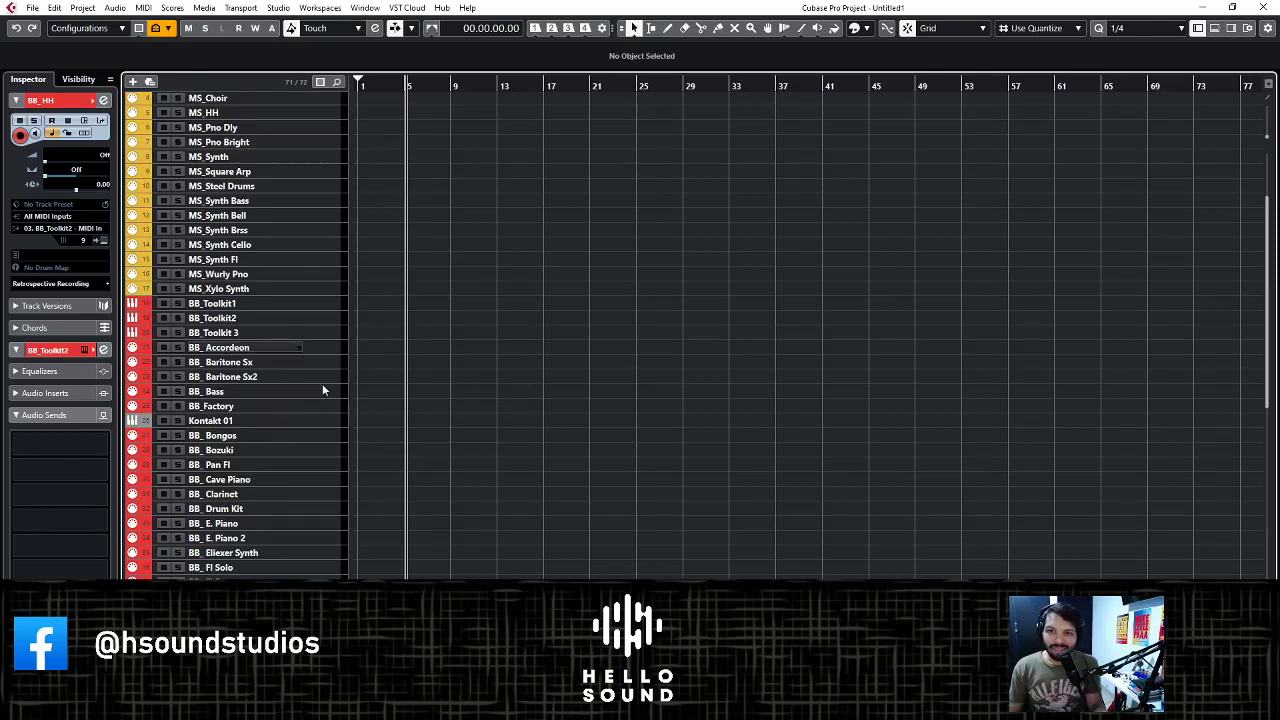
pyautogui.click(328, 420)
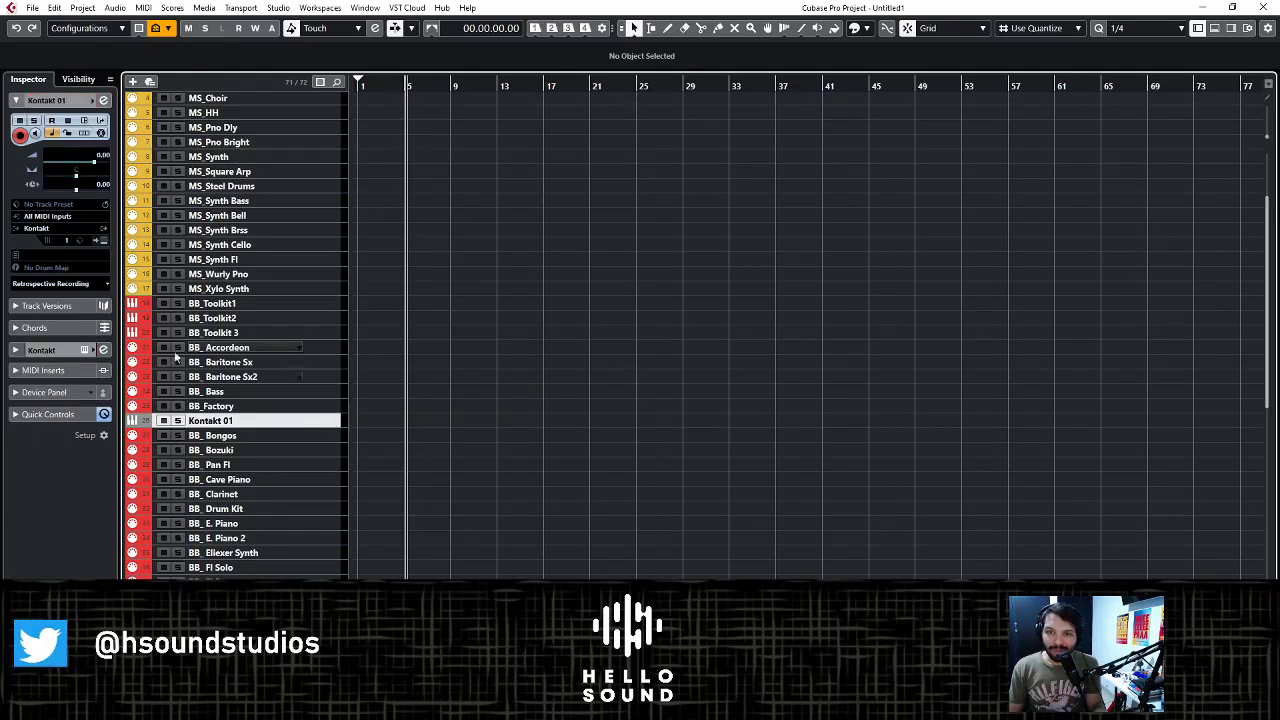
pyautogui.click(103, 235)
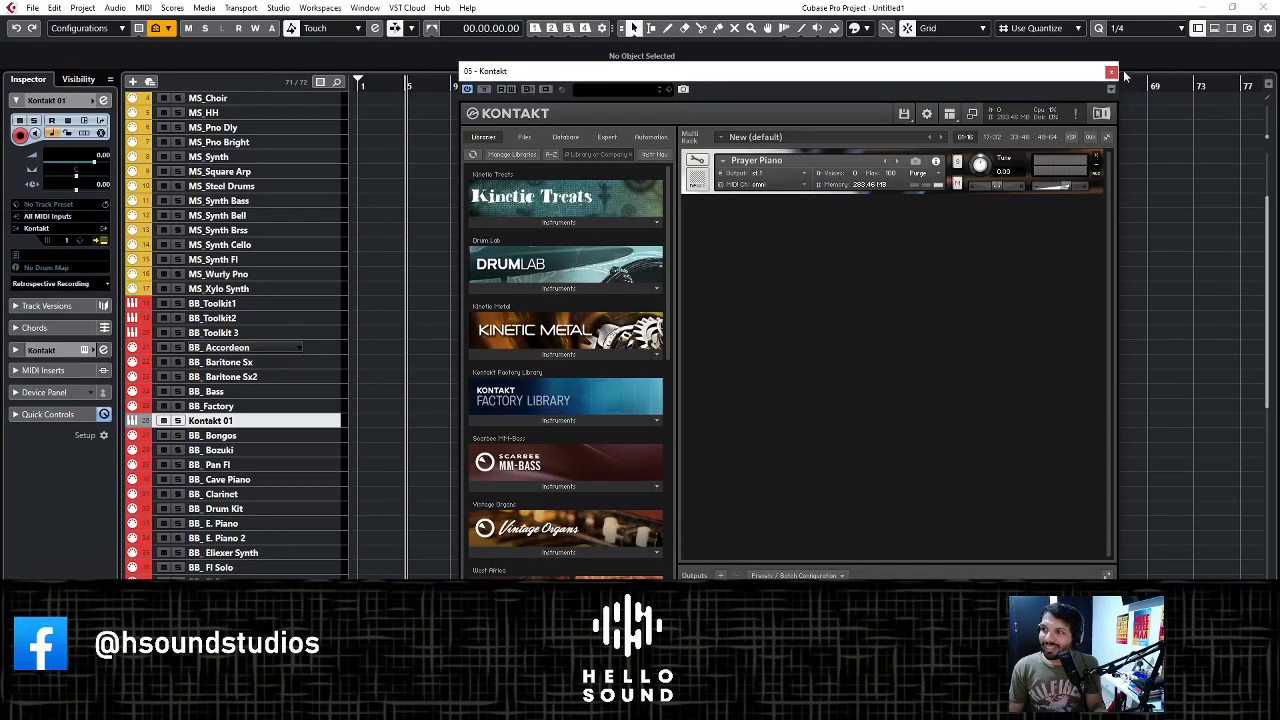
pyautogui.click(1111, 71)
pyautogui.rightClick(330, 425)
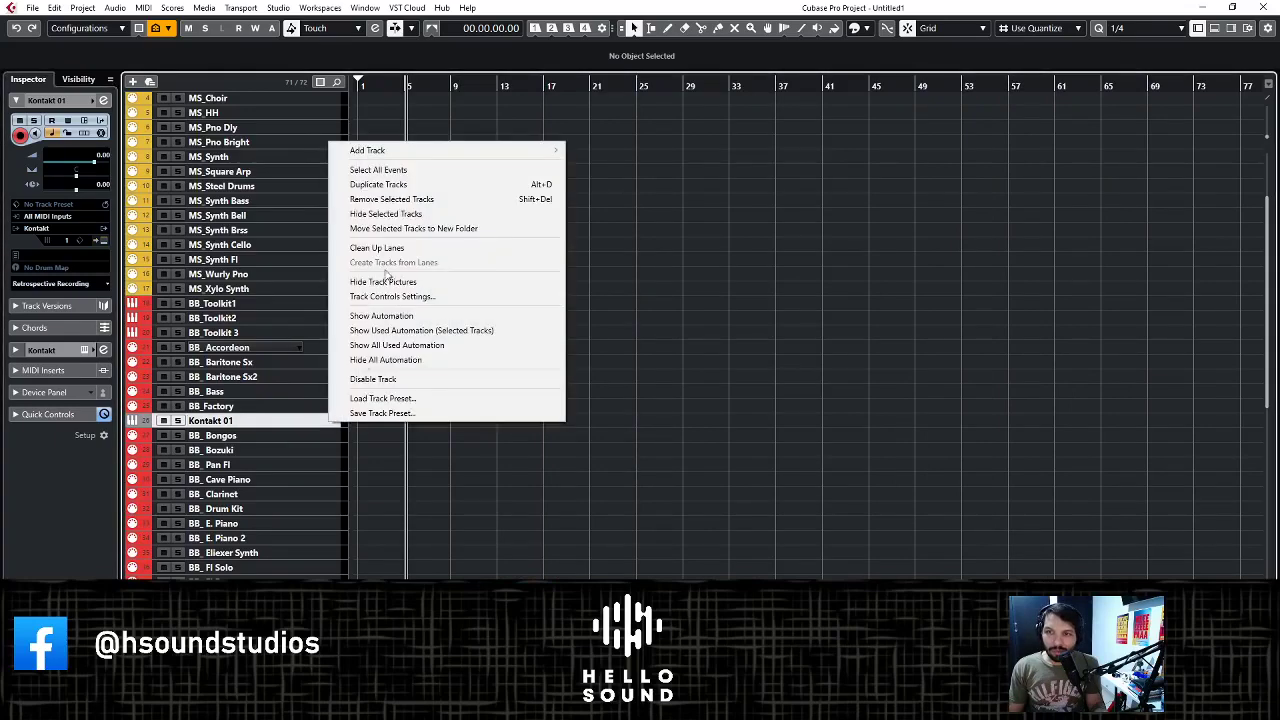
pyautogui.click(413, 200)
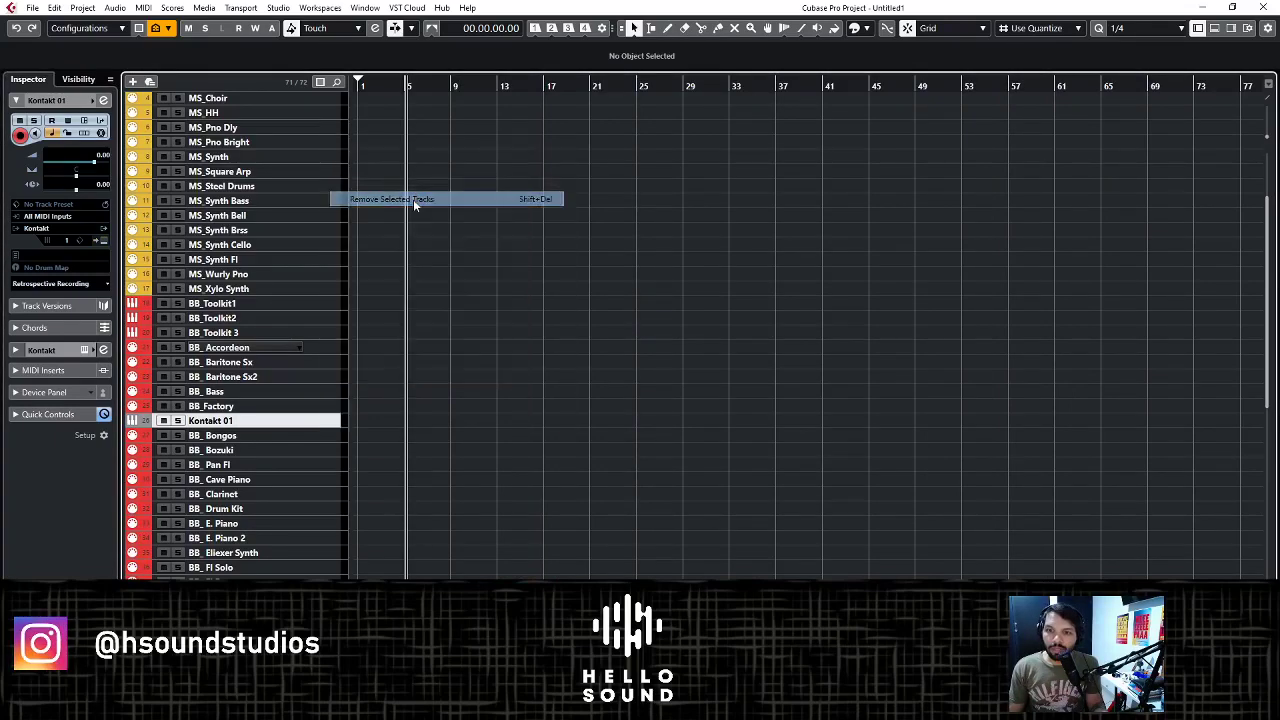
# - Record a MIDI part on the BB_ Harp track, delete the short first take and record a new one of about 18 bars
pyautogui.scroll(-3, 312, 435)
pyautogui.scroll(-6, 313, 437)
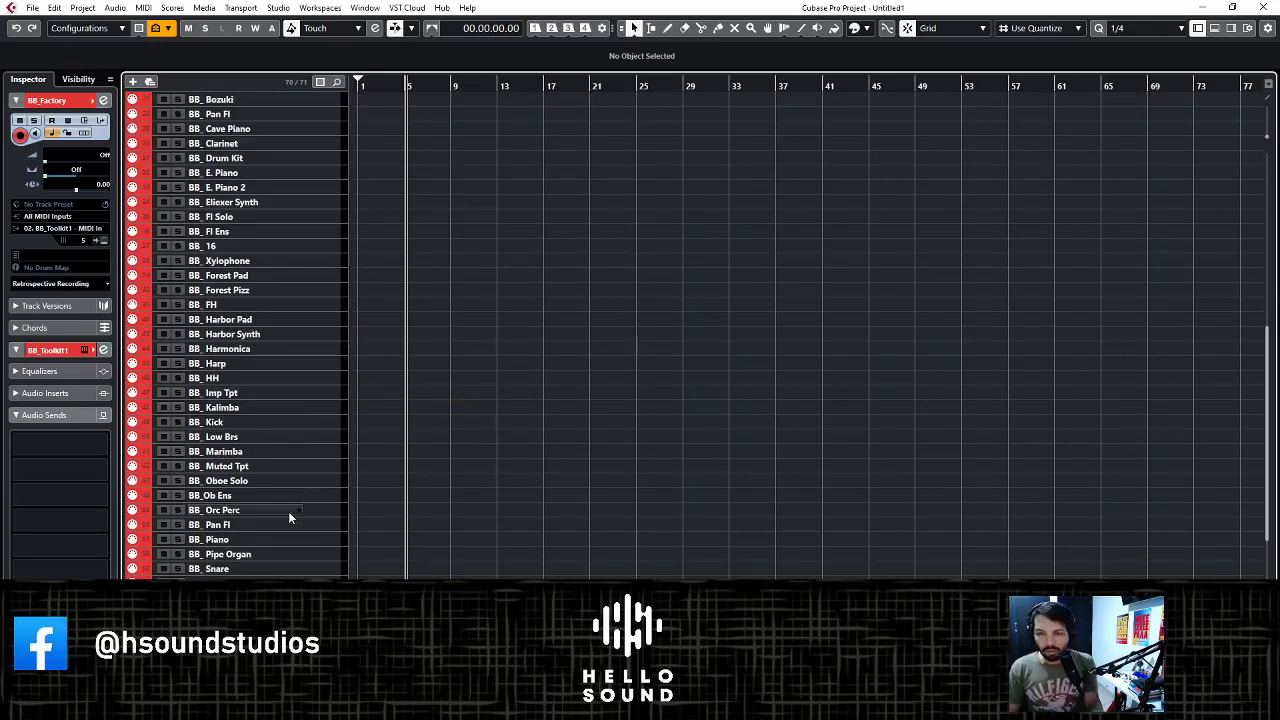
pyautogui.scroll(-3, 288, 510)
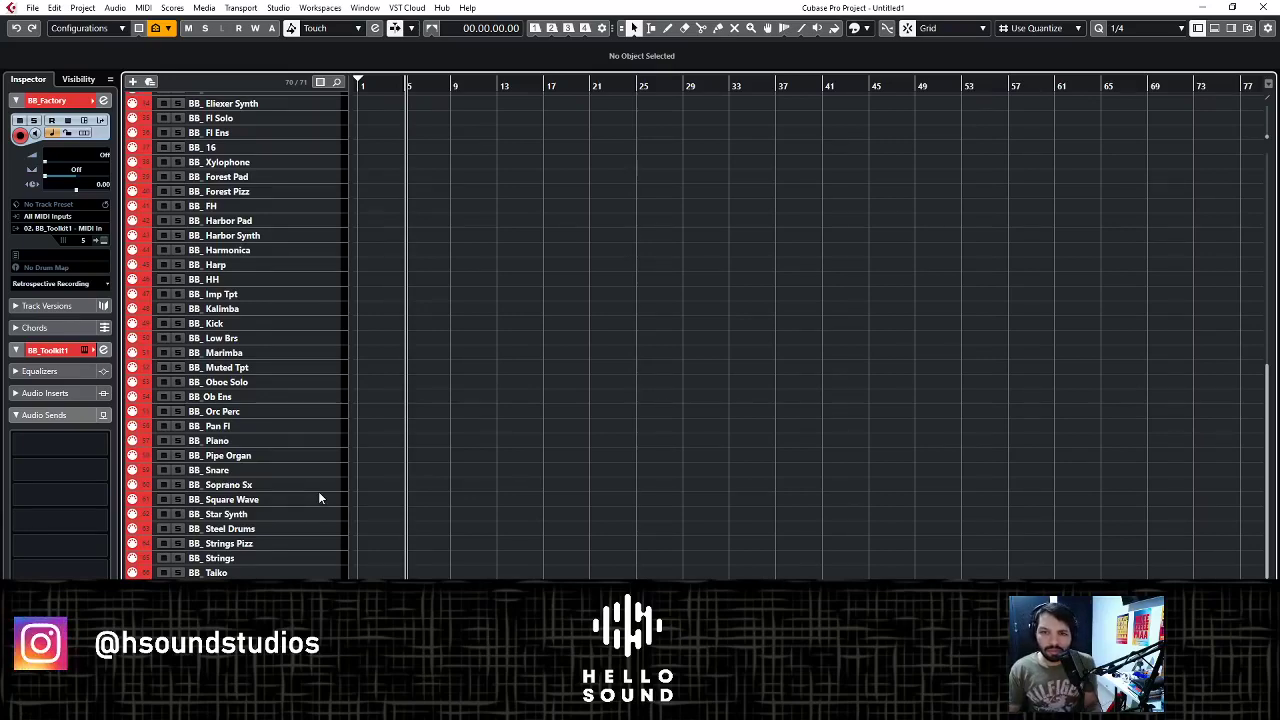
pyautogui.click(315, 266)
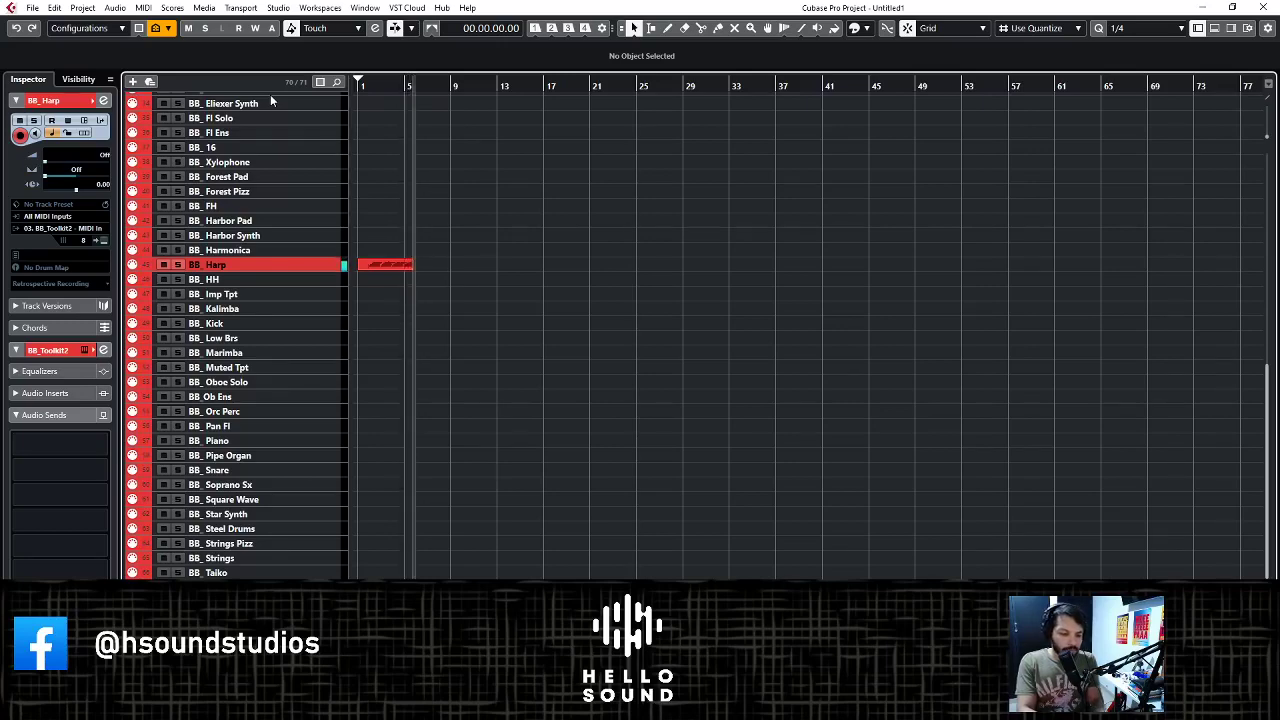
pyautogui.press('space')
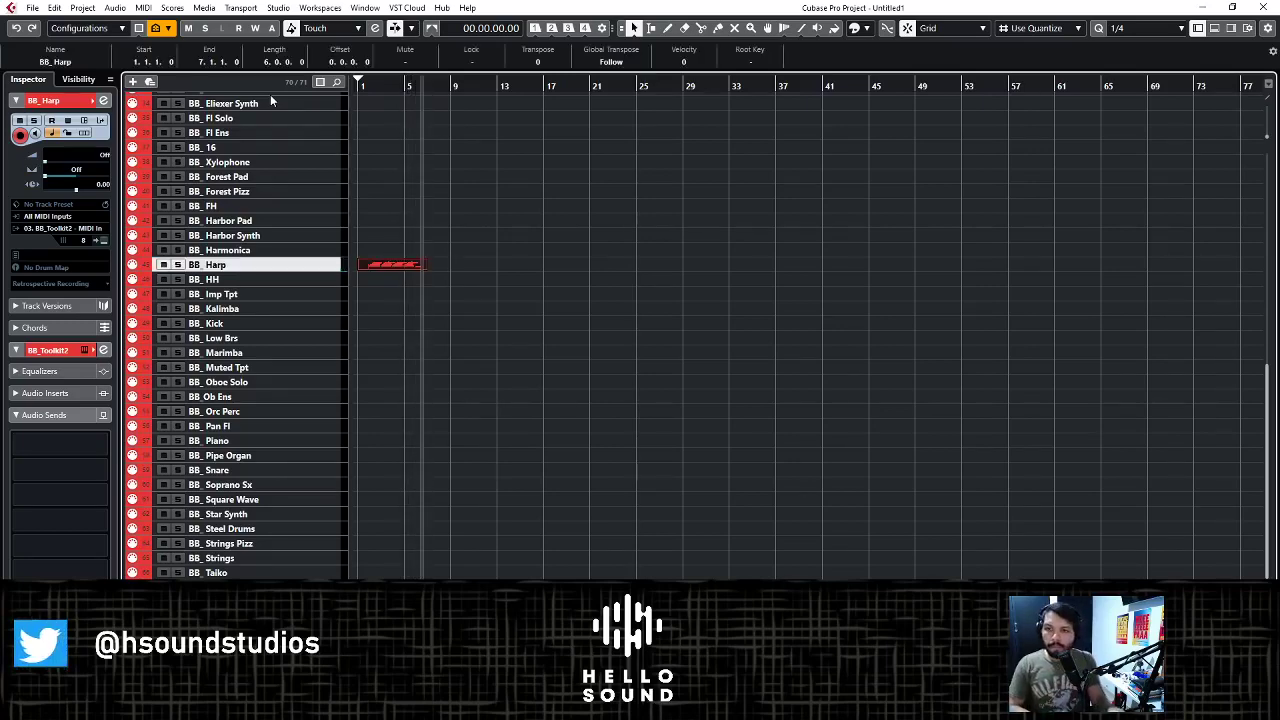
pyautogui.press('Delete')
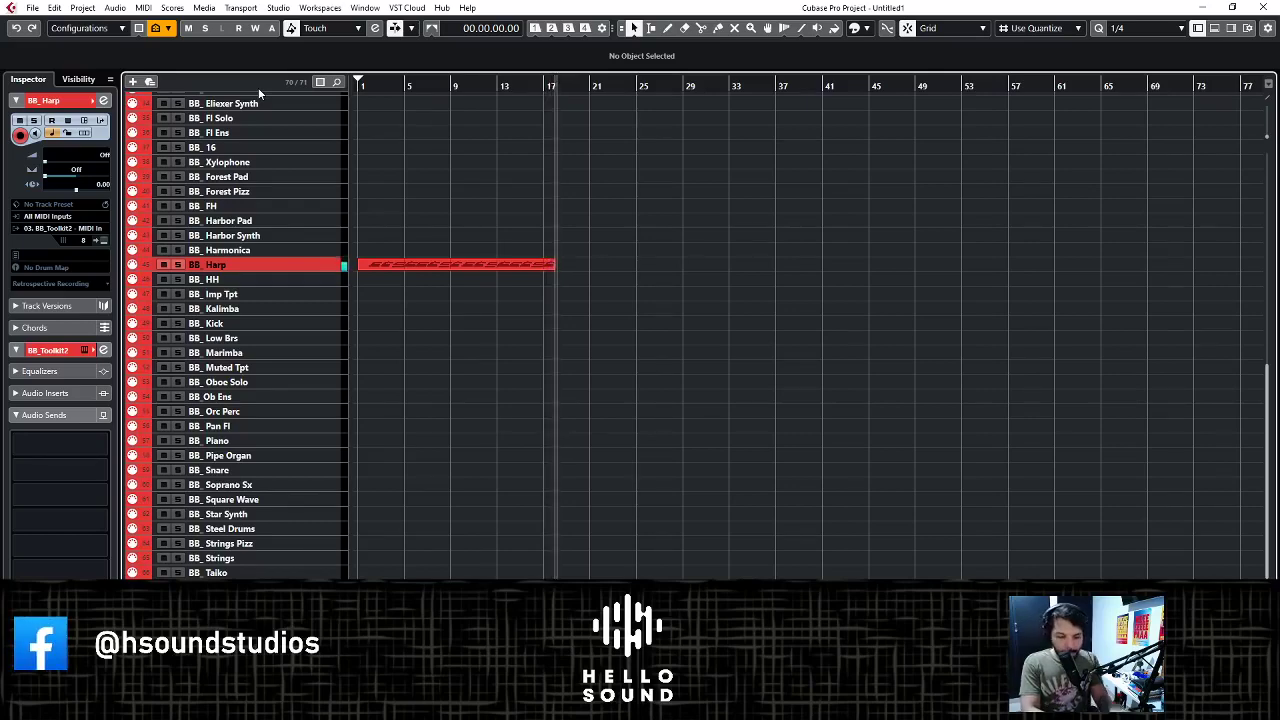
pyautogui.press('space')
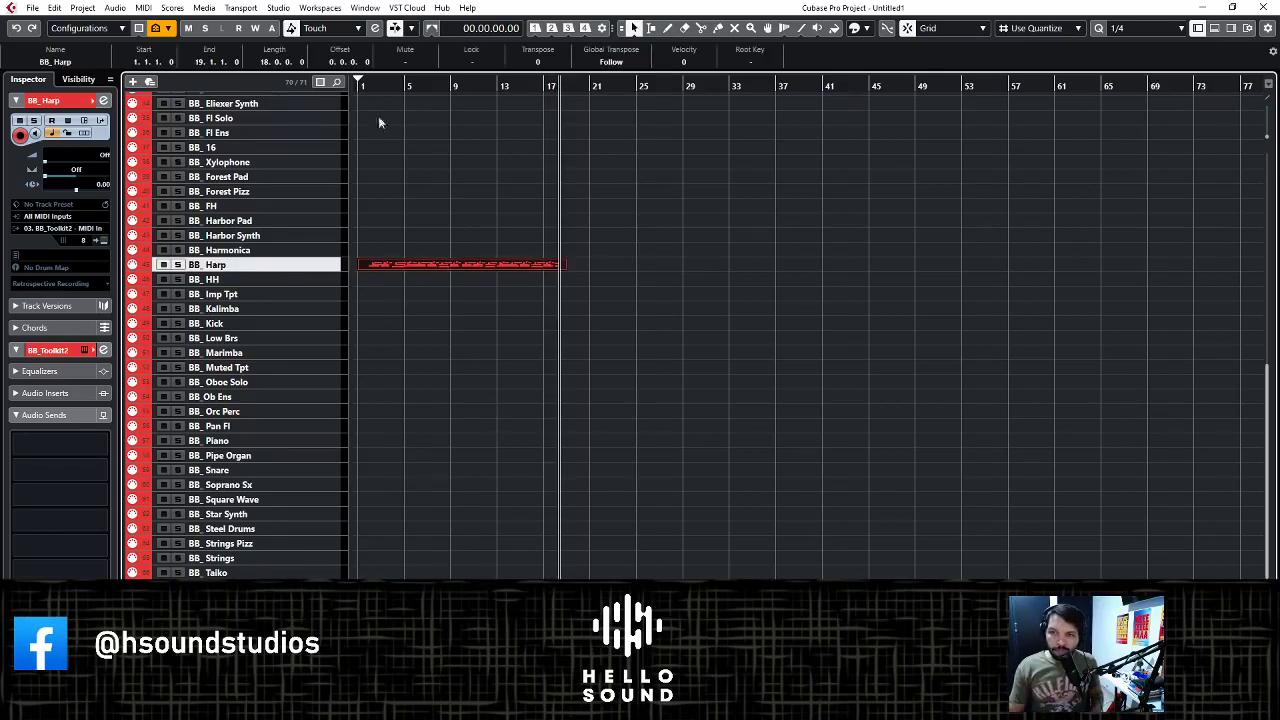
# - Set the project's quantize value to 1/8 and open the BB_ Harp part in the Key Editor
pyautogui.click(1135, 28)
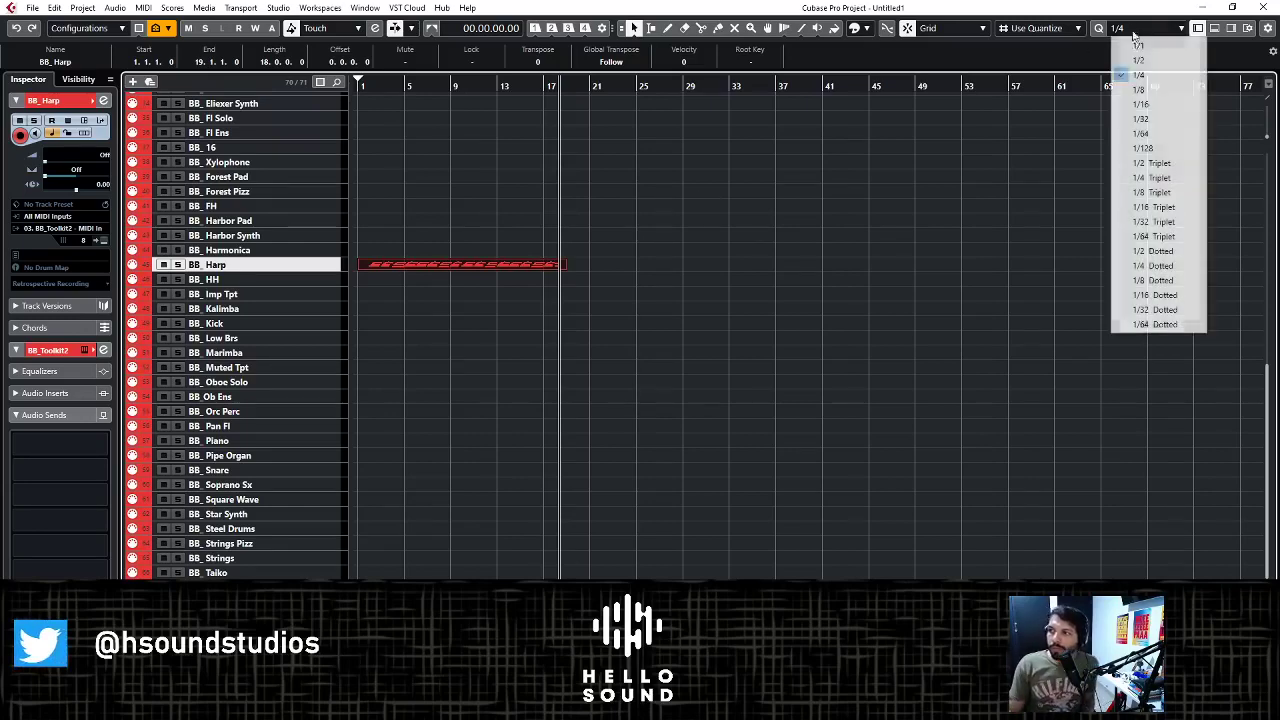
pyautogui.click(1135, 88)
pyautogui.scroll(4, 494, 270)
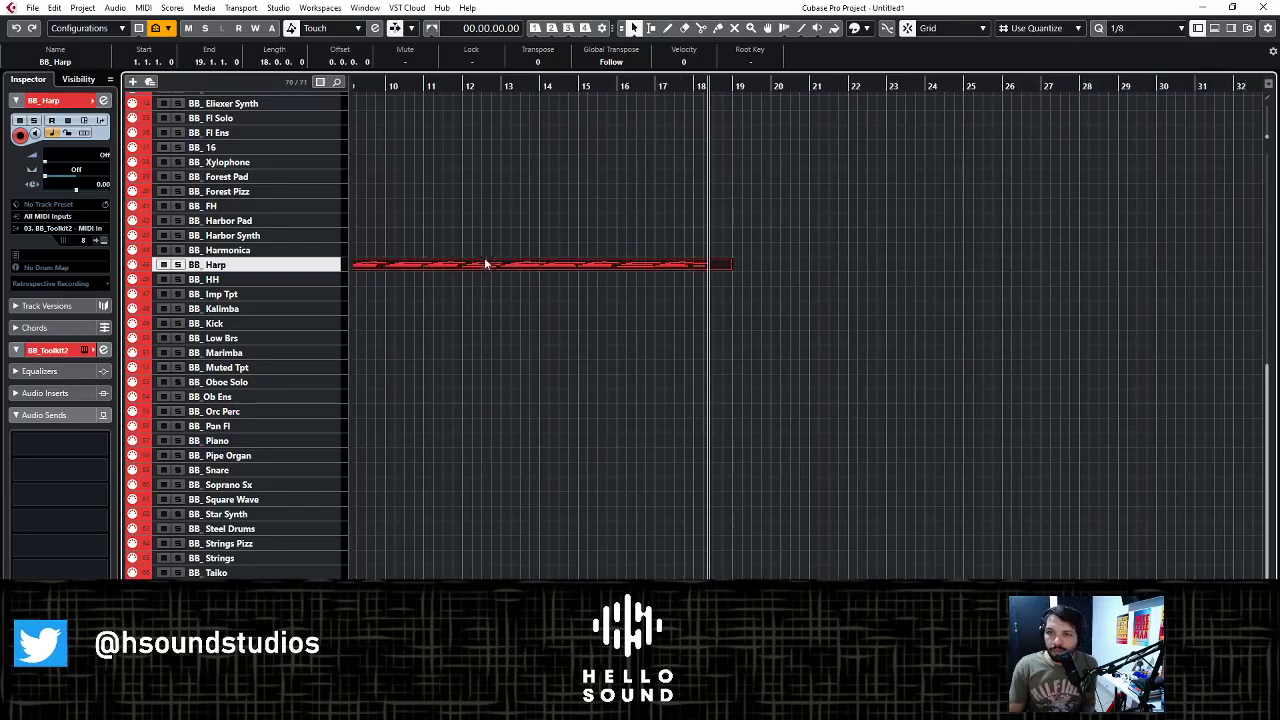
pyautogui.doubleClick(475, 265)
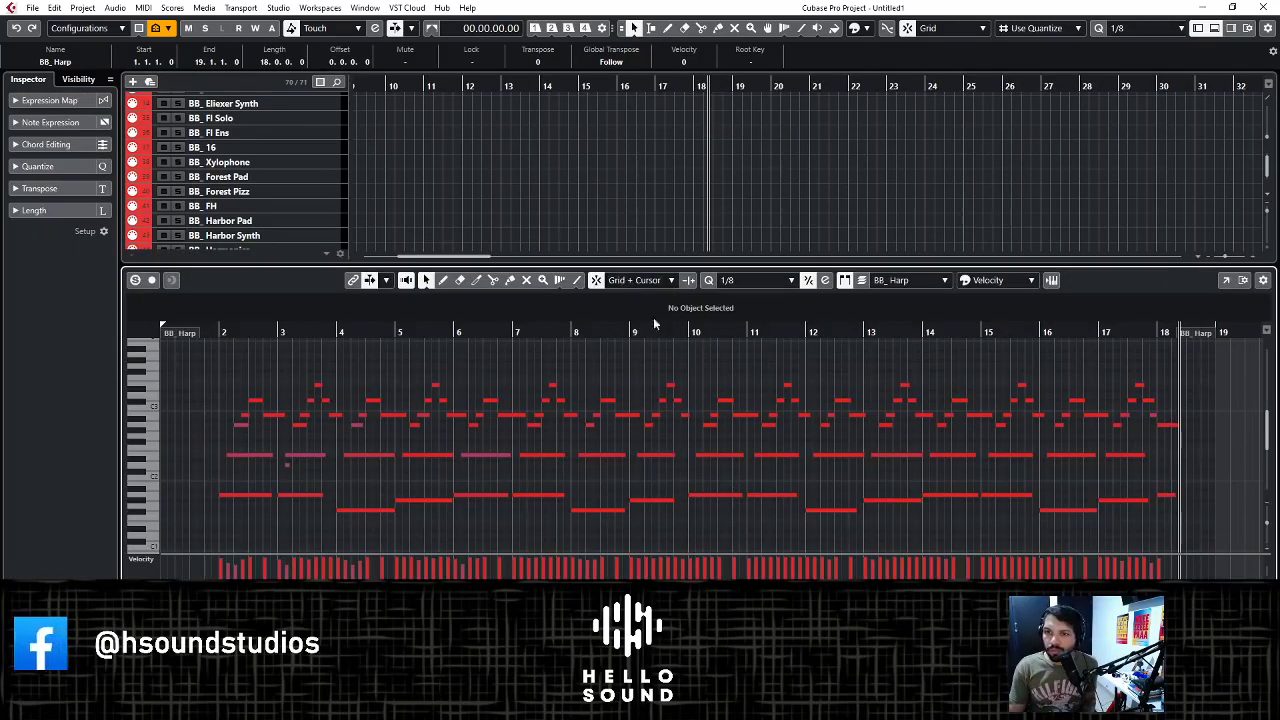
# - Play the harp part from bar 2 and delete the stray short note at bar 3
pyautogui.doubleClick(226, 332)
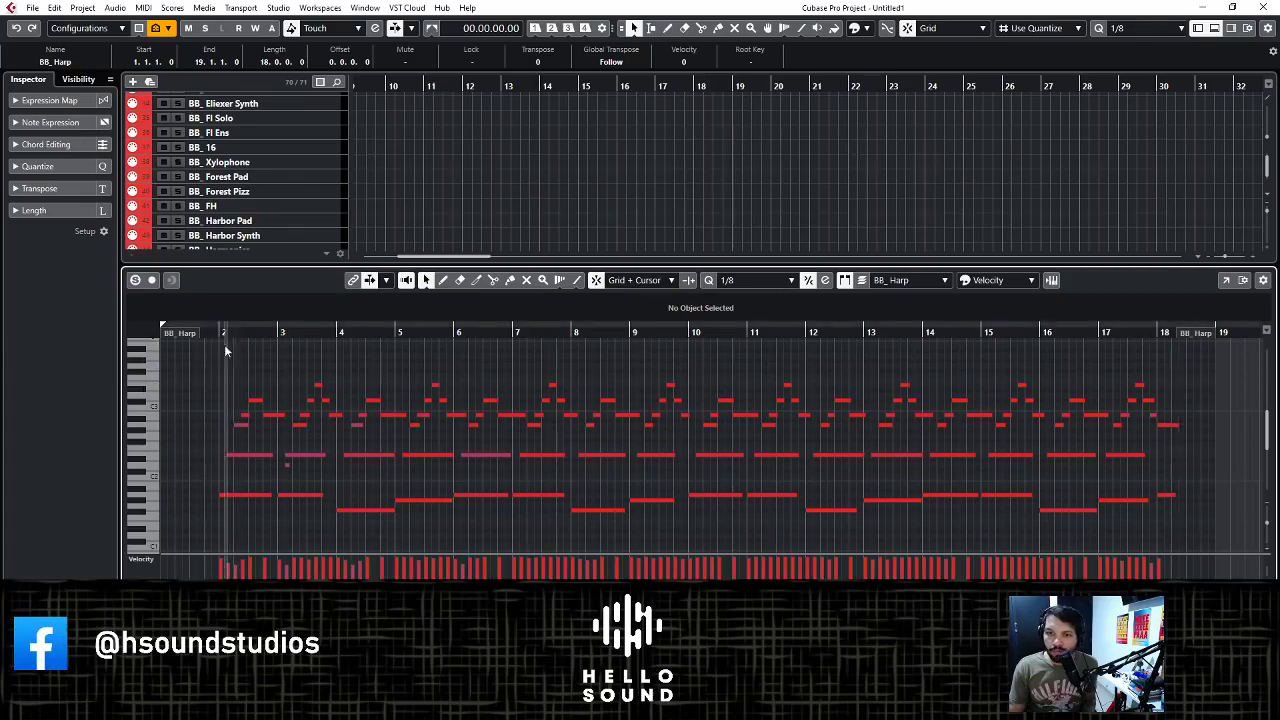
pyautogui.click(288, 464)
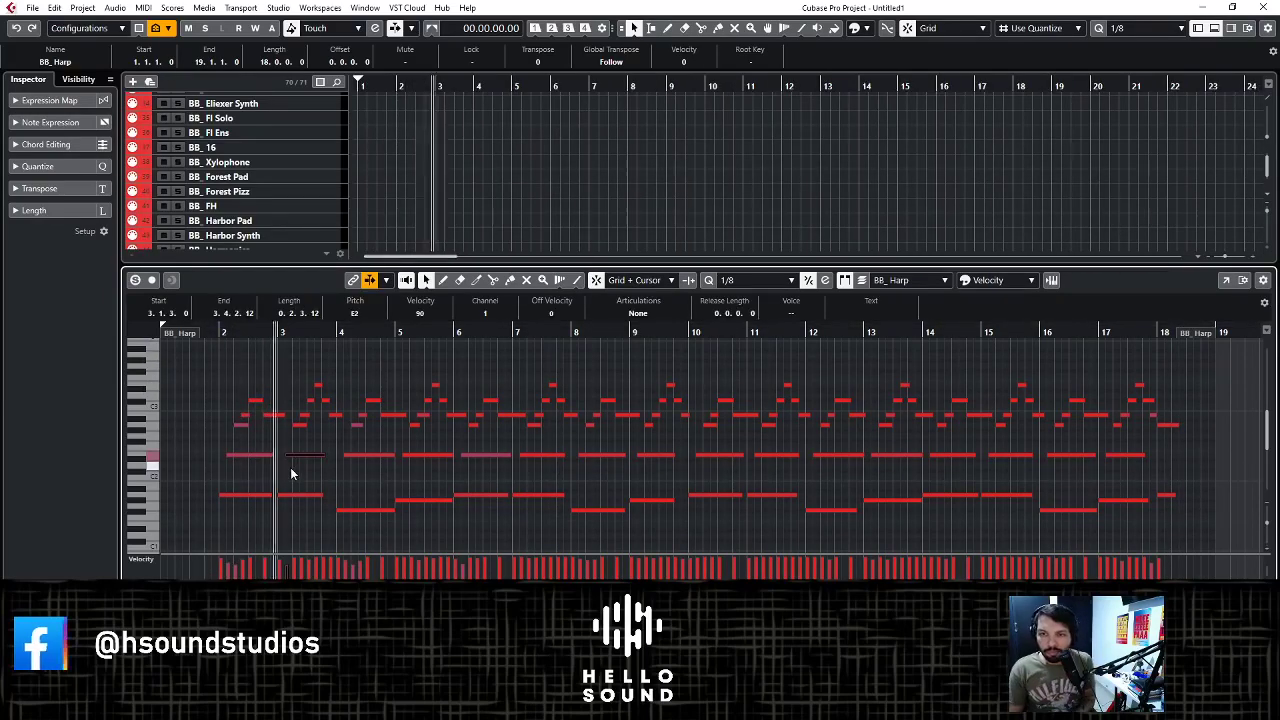
pyautogui.press('Right')
pyautogui.press('h')
pyautogui.press('h')
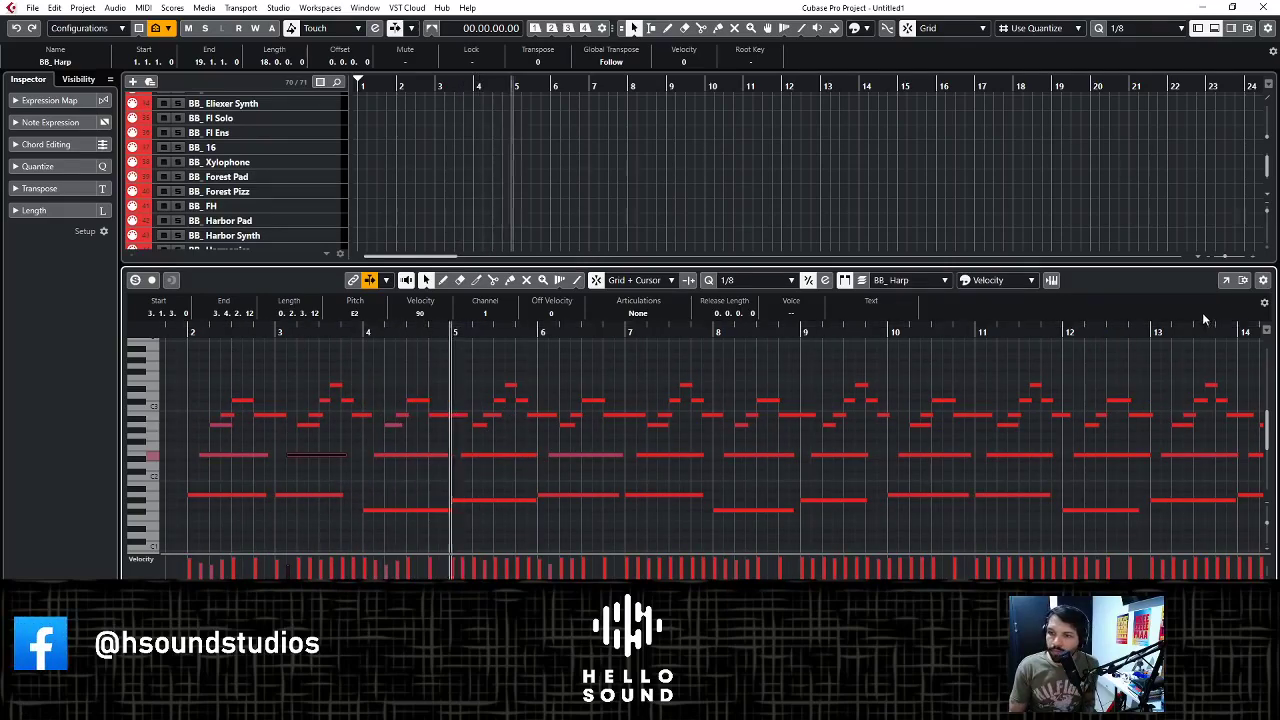
# - View the harp notes in a separate Key Editor window and close both editors to return to the project
pyautogui.click(1223, 283)
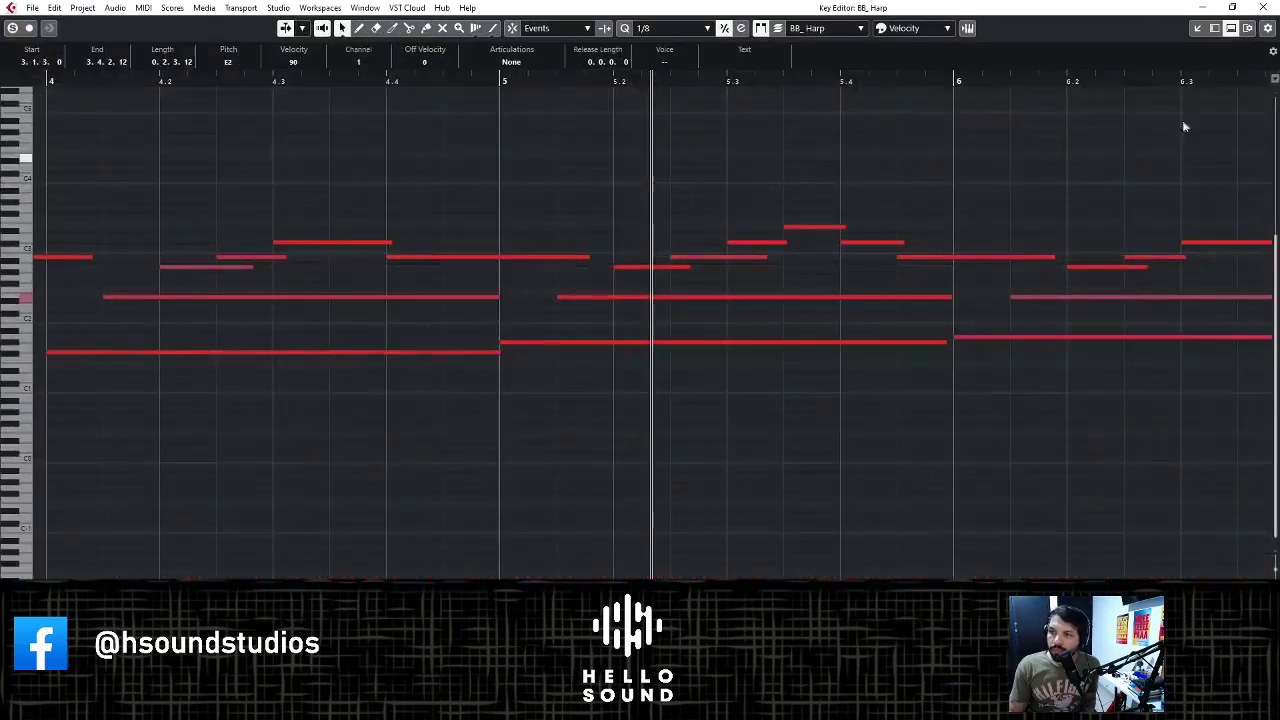
pyautogui.click(1263, 7)
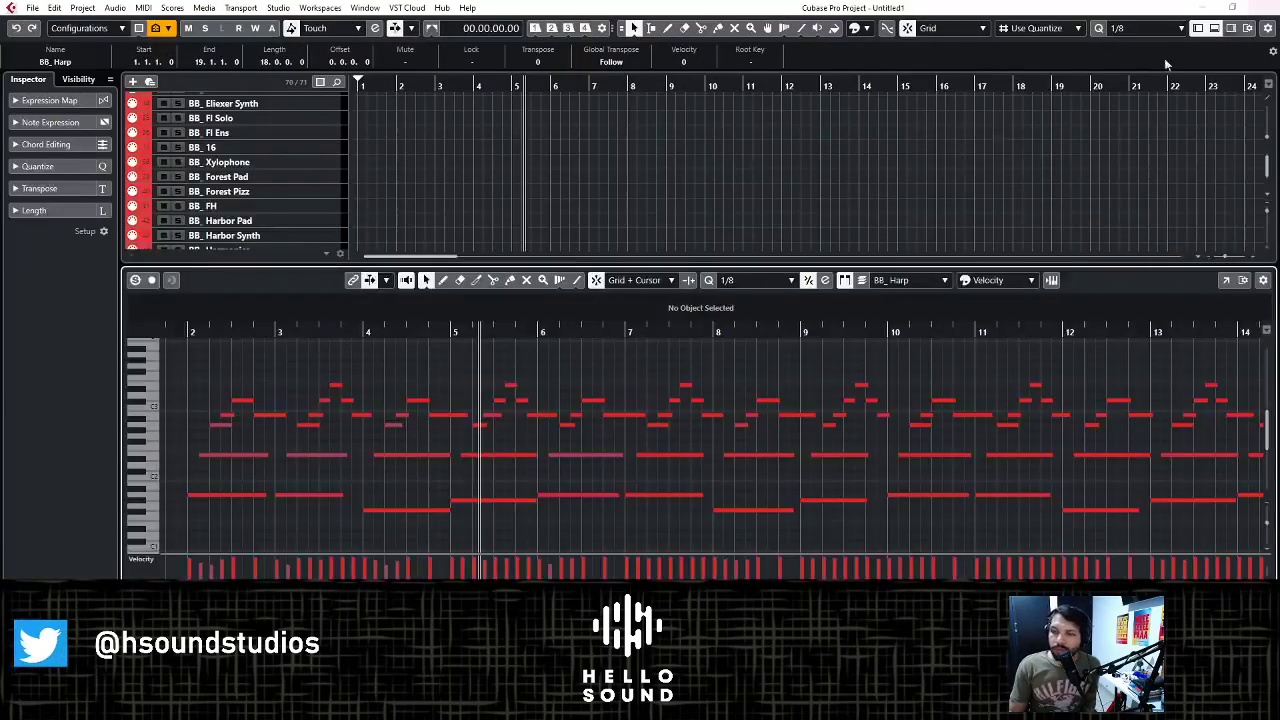
pyautogui.hotkey('ctrl', 'e')
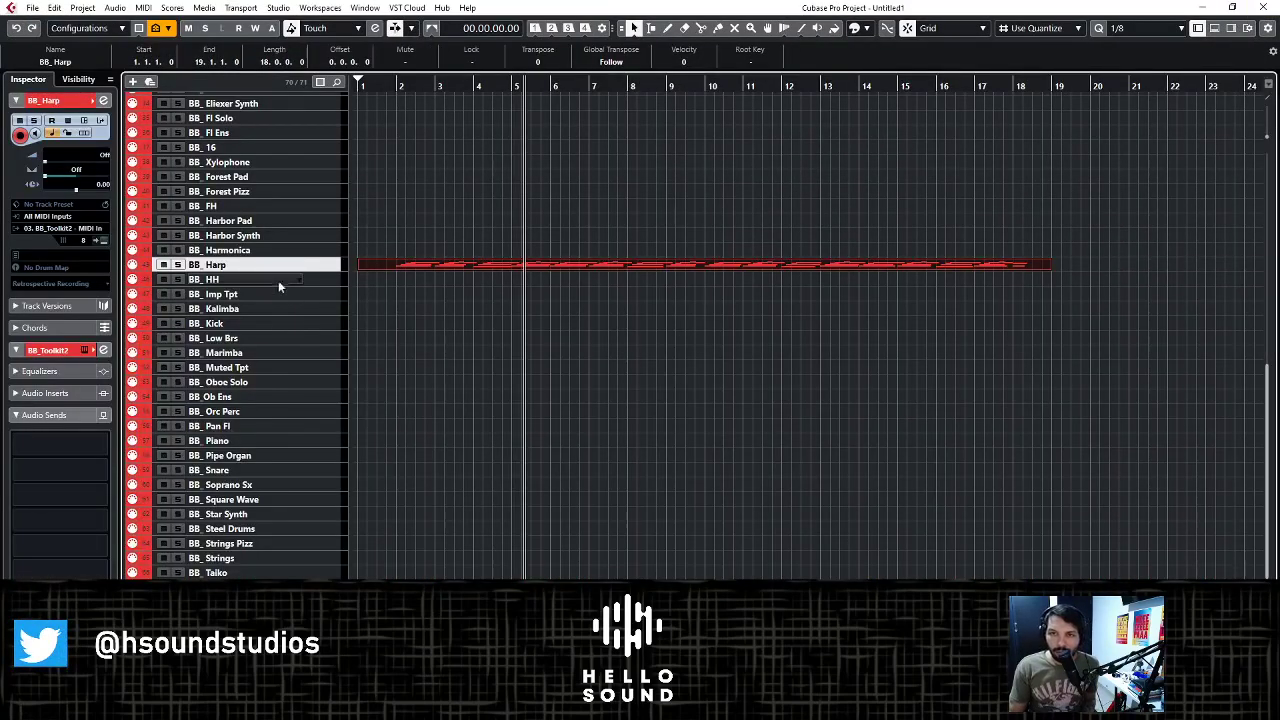
# - Record a melody of about 14 bars on the BB_ Harmonica track over the harp part
pyautogui.click(326, 251)
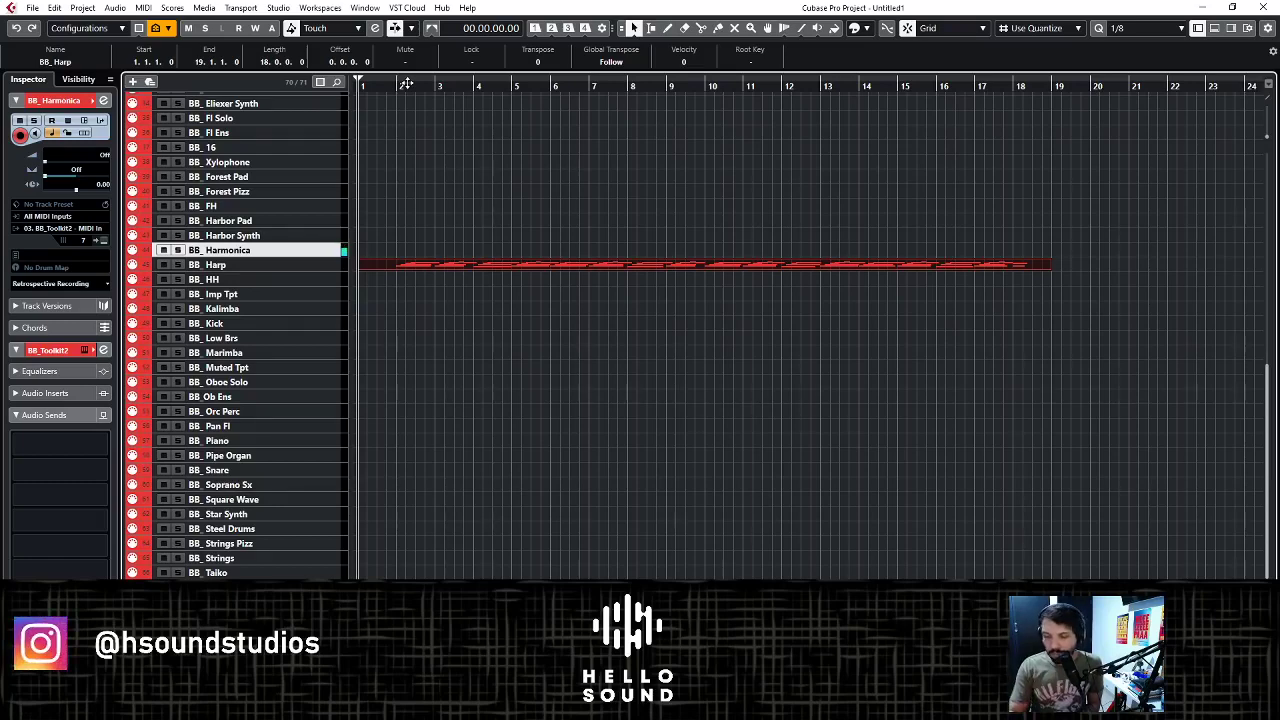
pyautogui.click(412, 92)
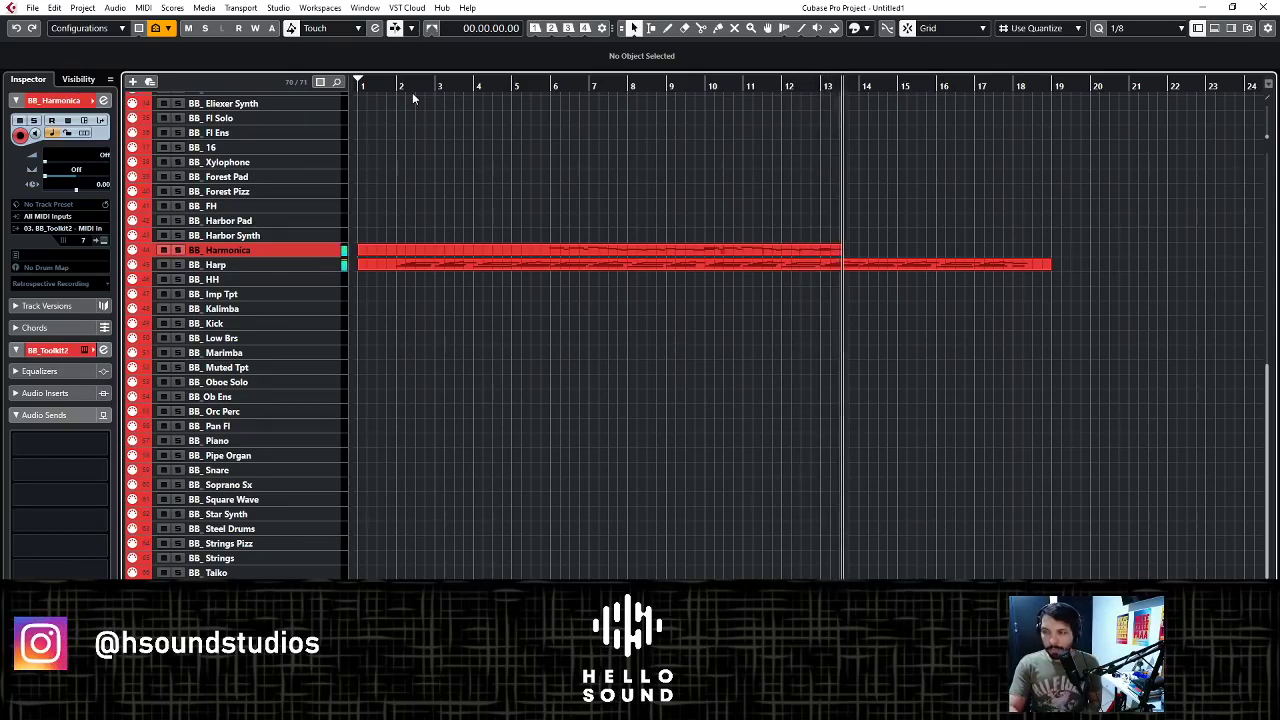
pyautogui.press('space')
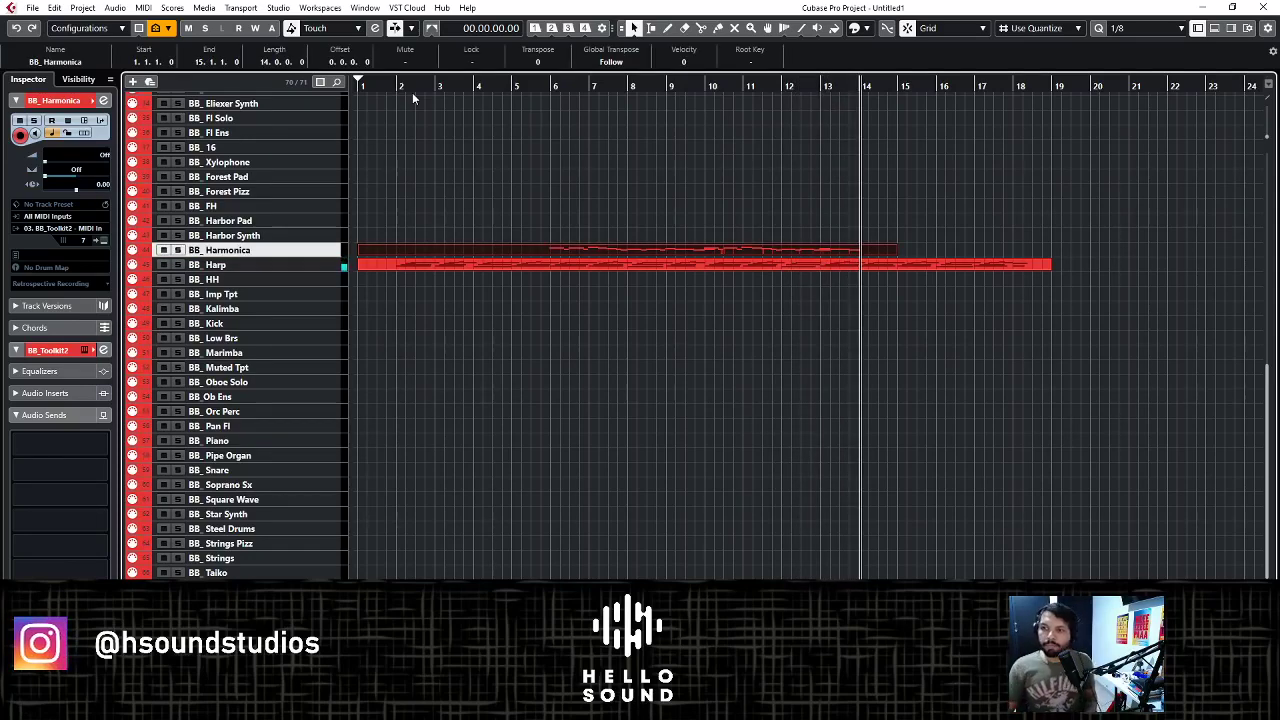
# - Open the BB_ Harmonica part in the Key Editor, fit the whole part in view and play from about bar 10
pyautogui.doubleClick(740, 246)
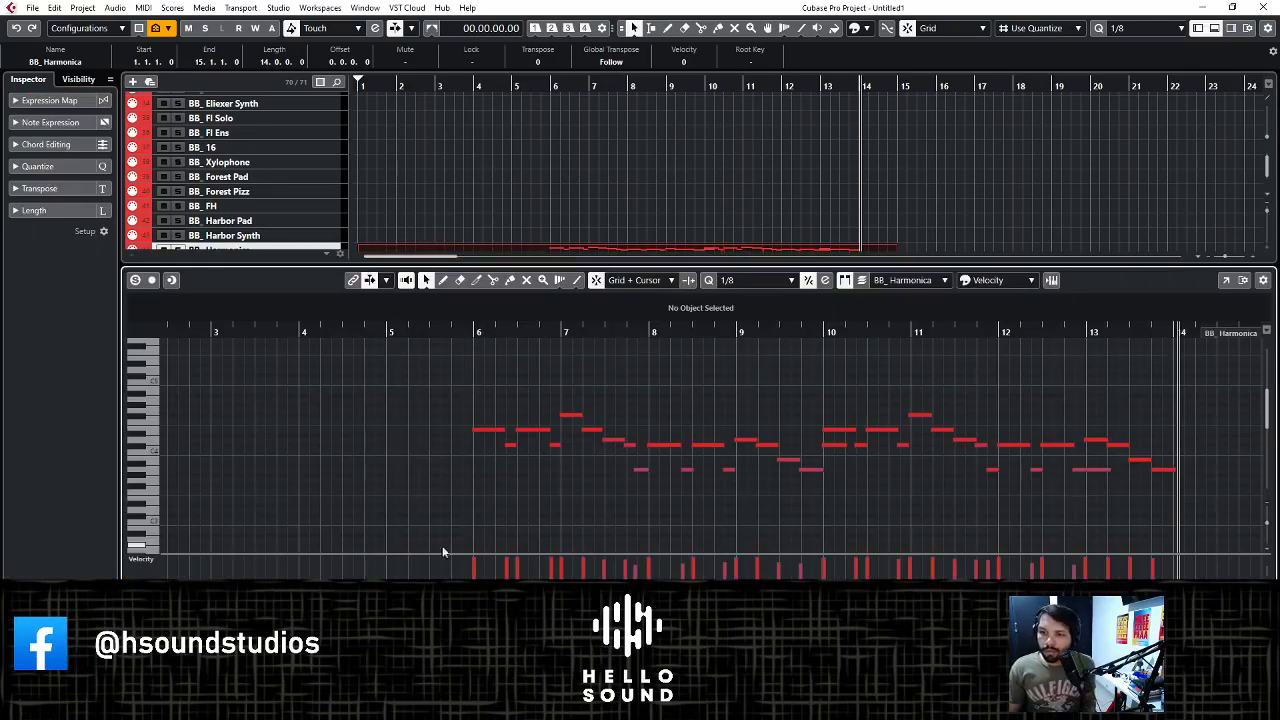
pyautogui.rightClick(130, 296)
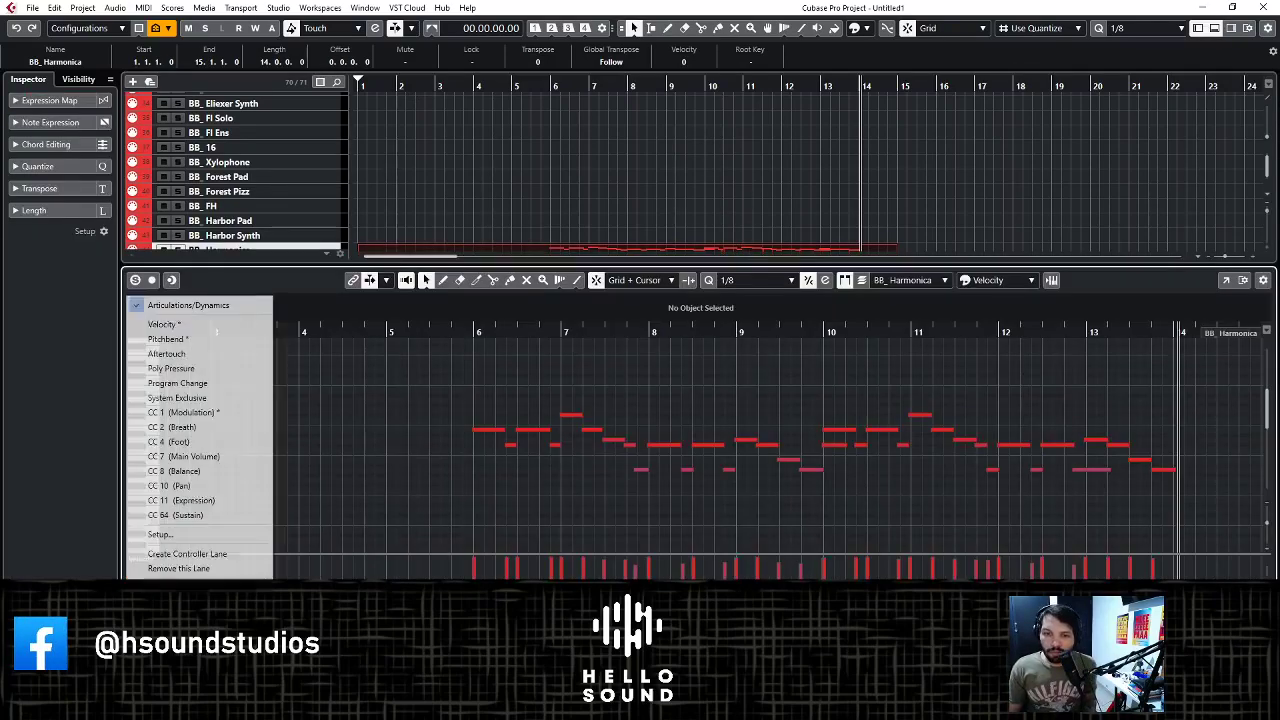
pyautogui.click(214, 351)
pyautogui.press('g')
pyautogui.press('g')
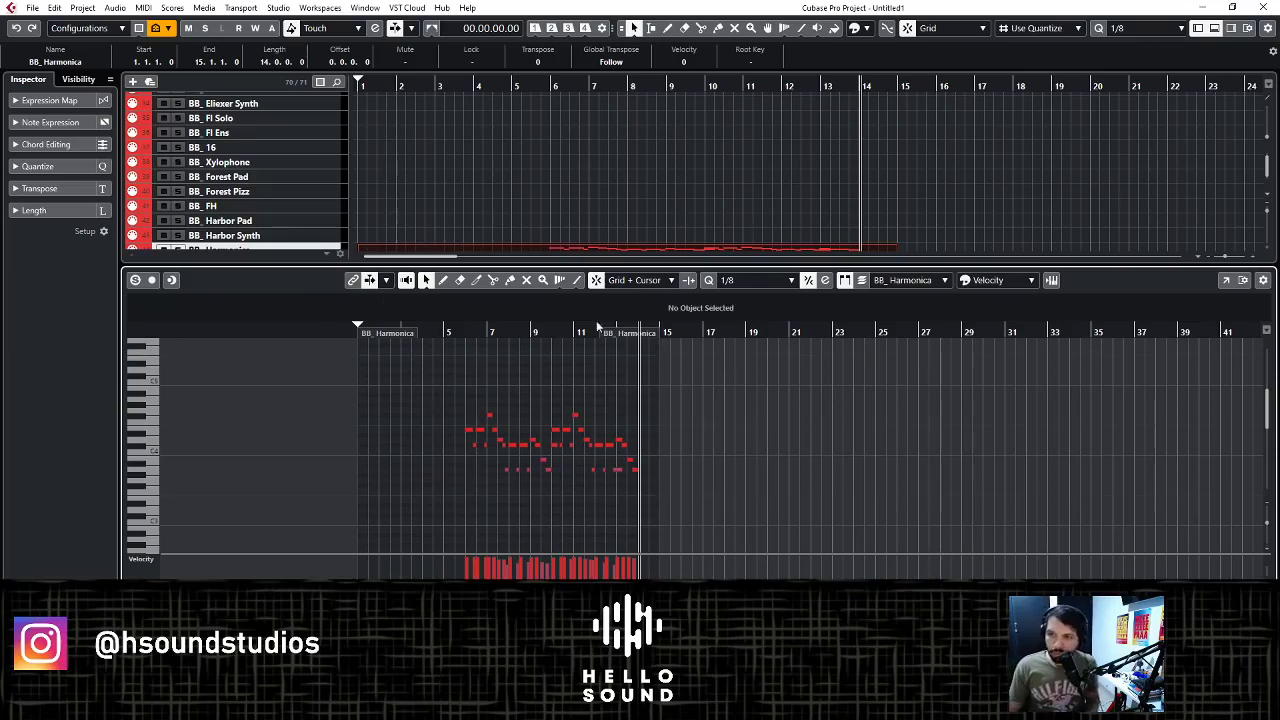
pyautogui.moveTo(596, 328); pyautogui.dragTo(557, 330)
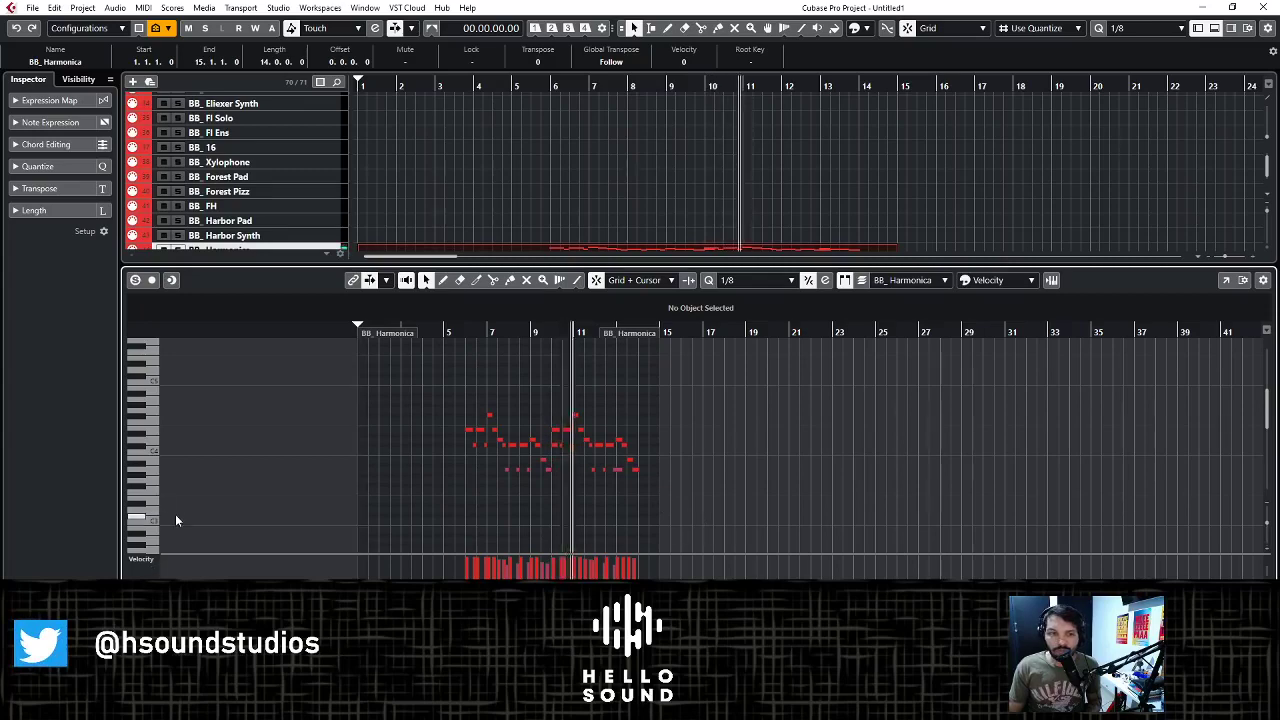
# - Switch the harmonica part's controller lane from velocity to CC 1 (Modulation)
pyautogui.scroll(2, 464, 504)
pyautogui.scroll(-4, 464, 504)
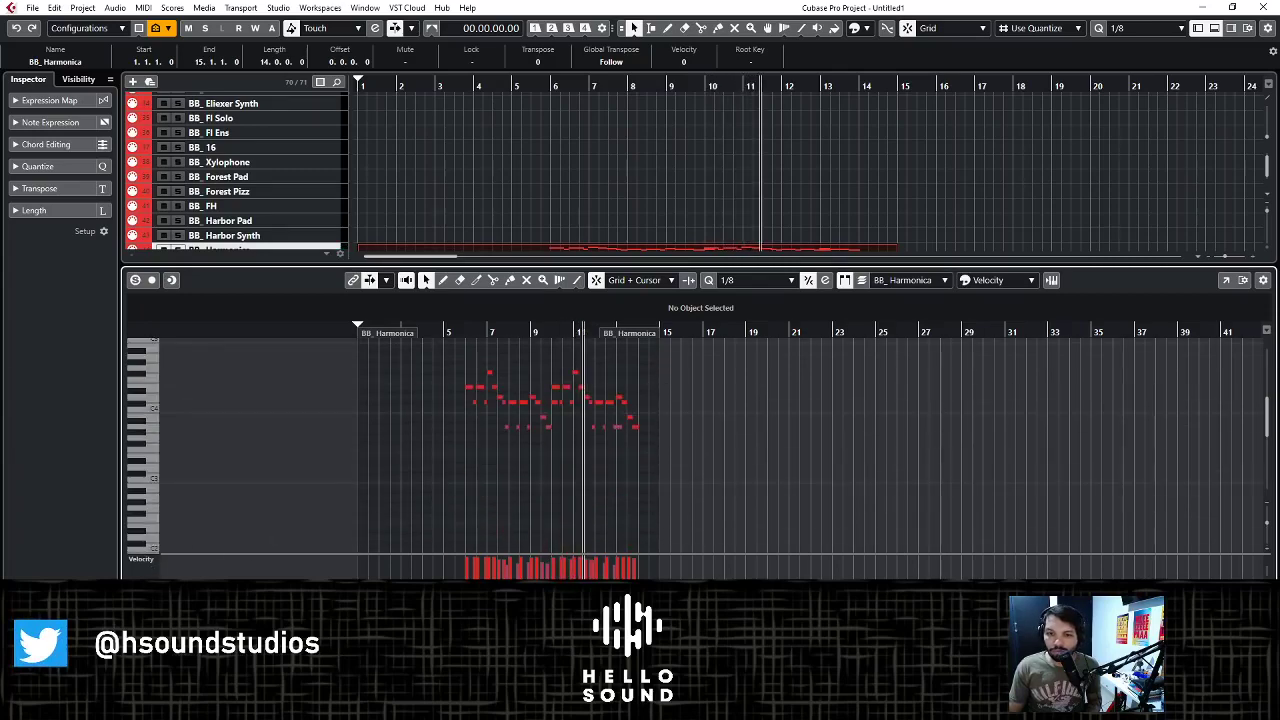
pyautogui.click(141, 559)
pyautogui.click(200, 411)
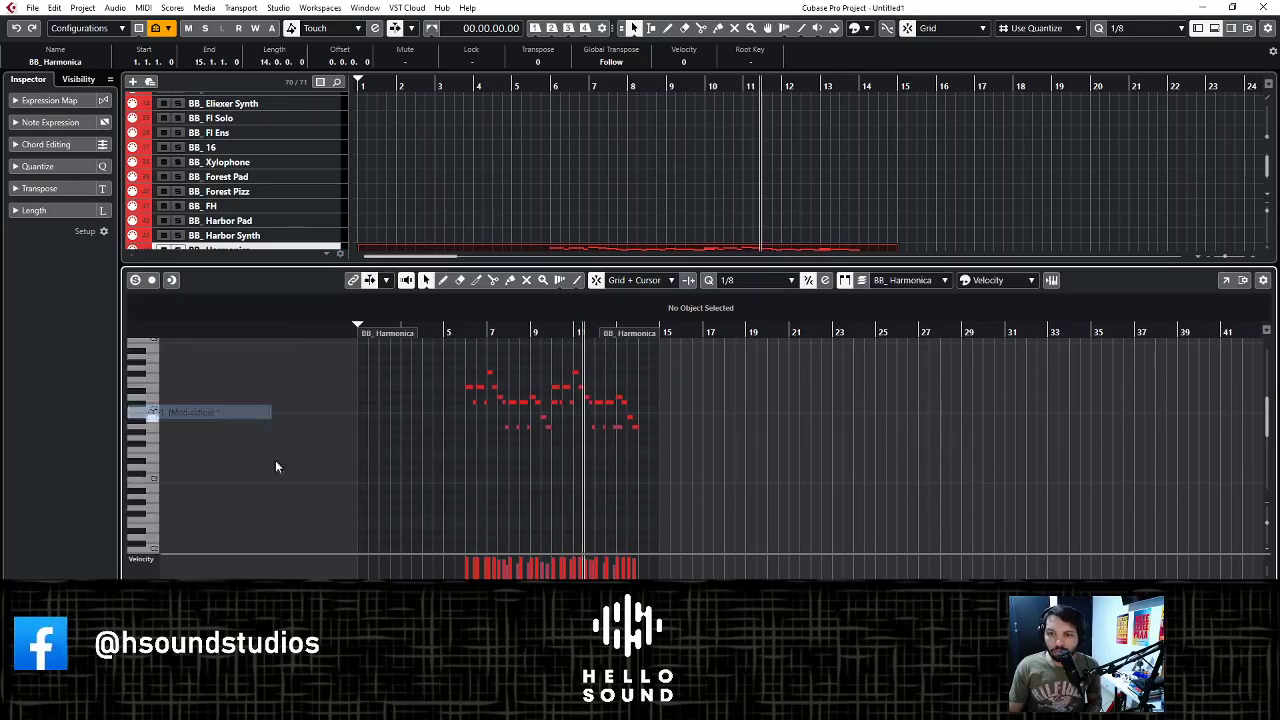
# - Bring the BB_ Harmonica track into view in the project and enlarge its height to show the melody notes
pyautogui.click(719, 552)
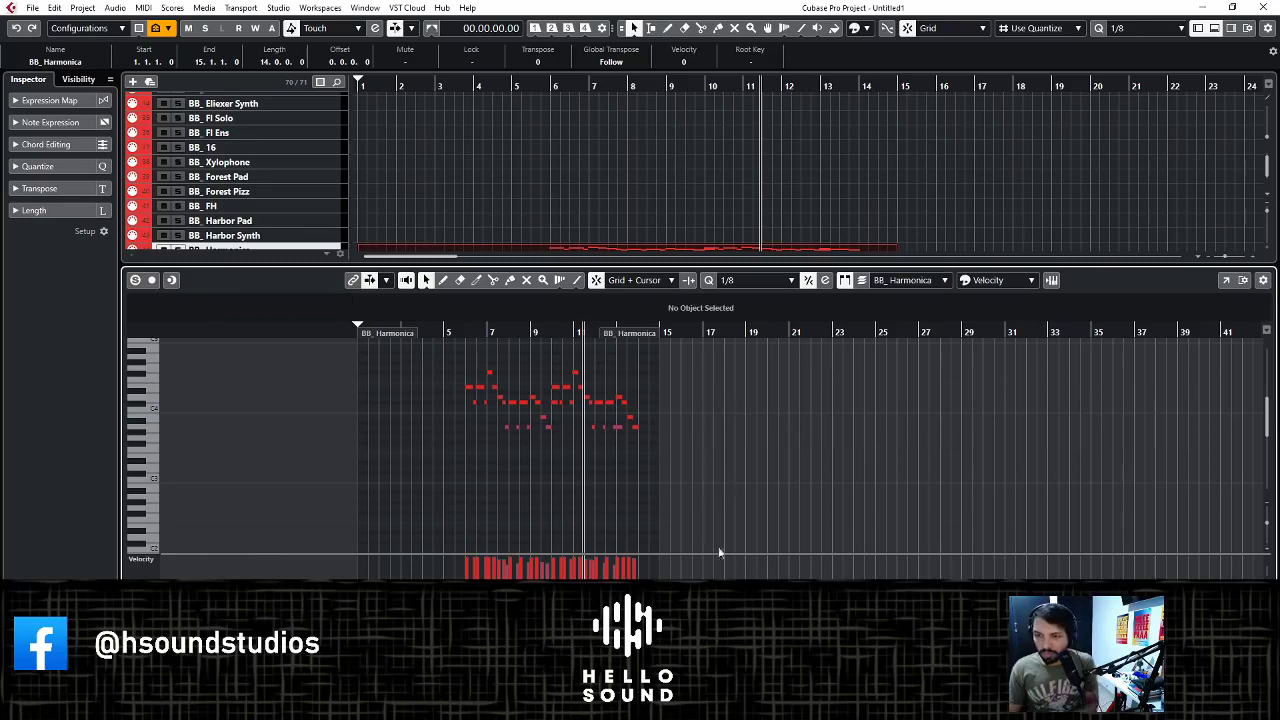
pyautogui.scroll(-2, 485, 178)
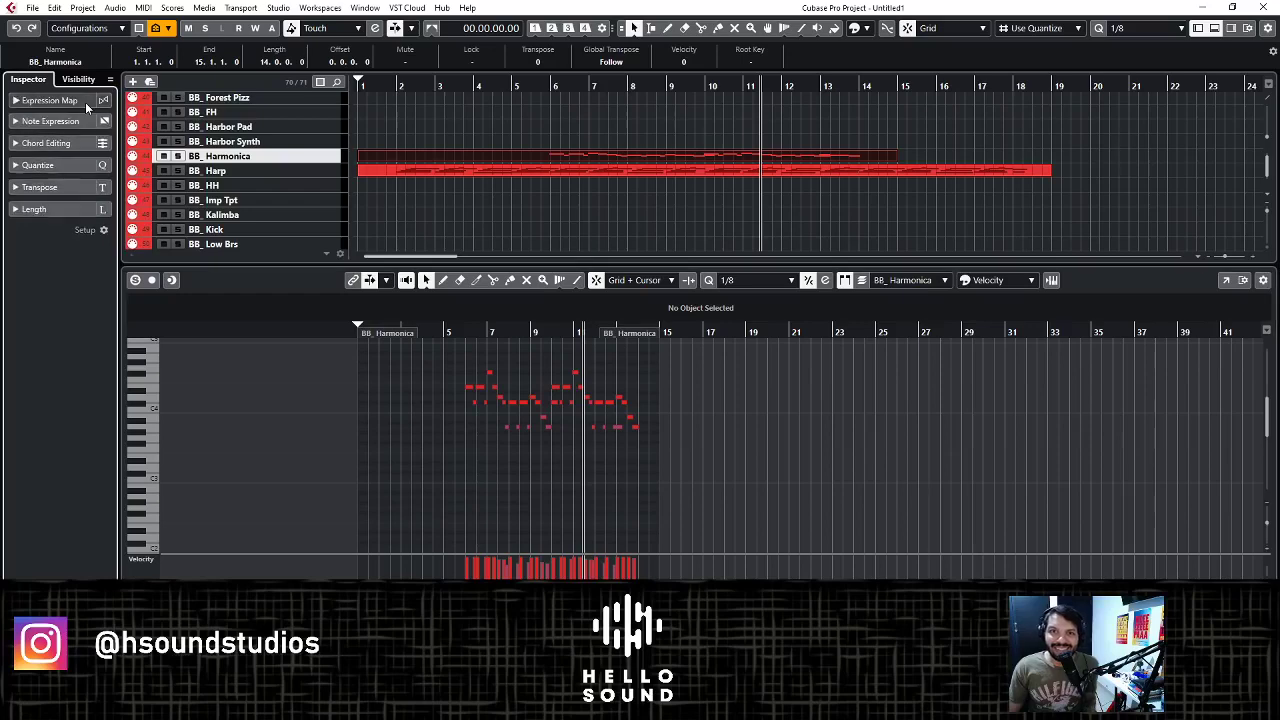
pyautogui.moveTo(304, 161); pyautogui.dragTo(300, 216)
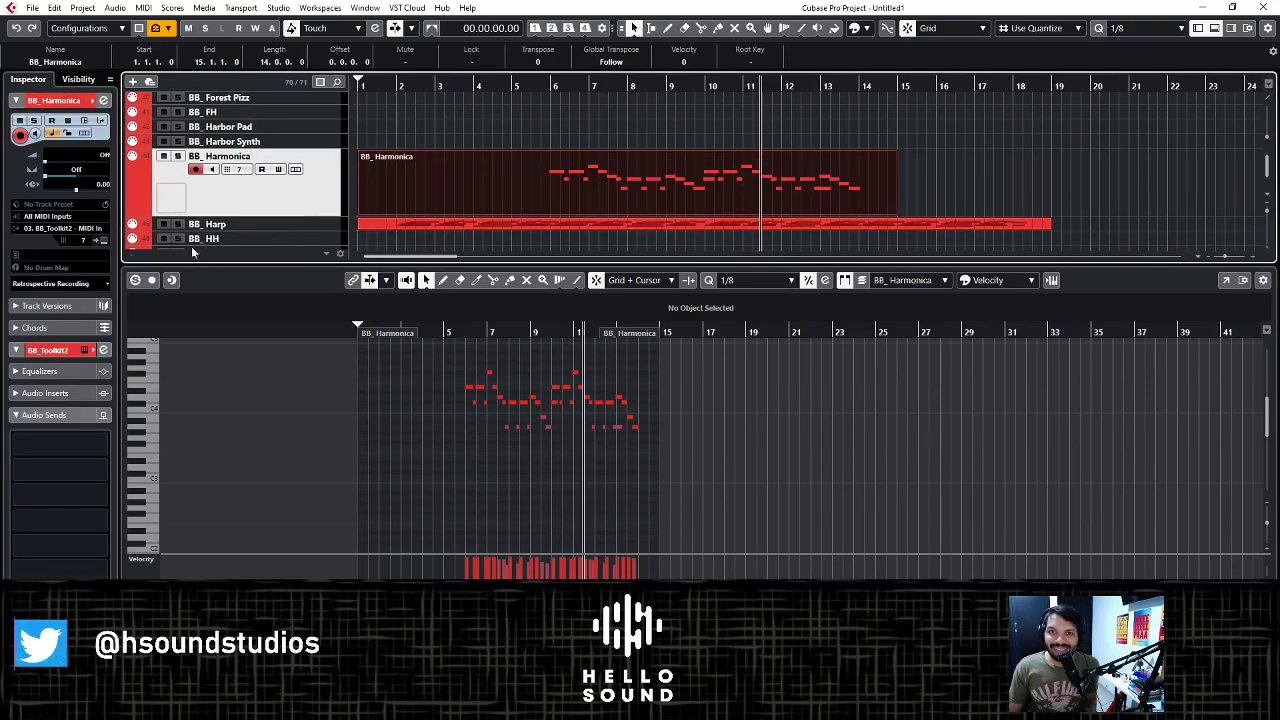
# - Play the harmonica melody over the harp, delete the BB_ Harmonica part and play the harp alone
pyautogui.moveTo(547, 103)
pyautogui.mouseDown()
pyautogui.moveTo(524, 100)
pyautogui.moveTo(541, 101)
pyautogui.mouseUp()
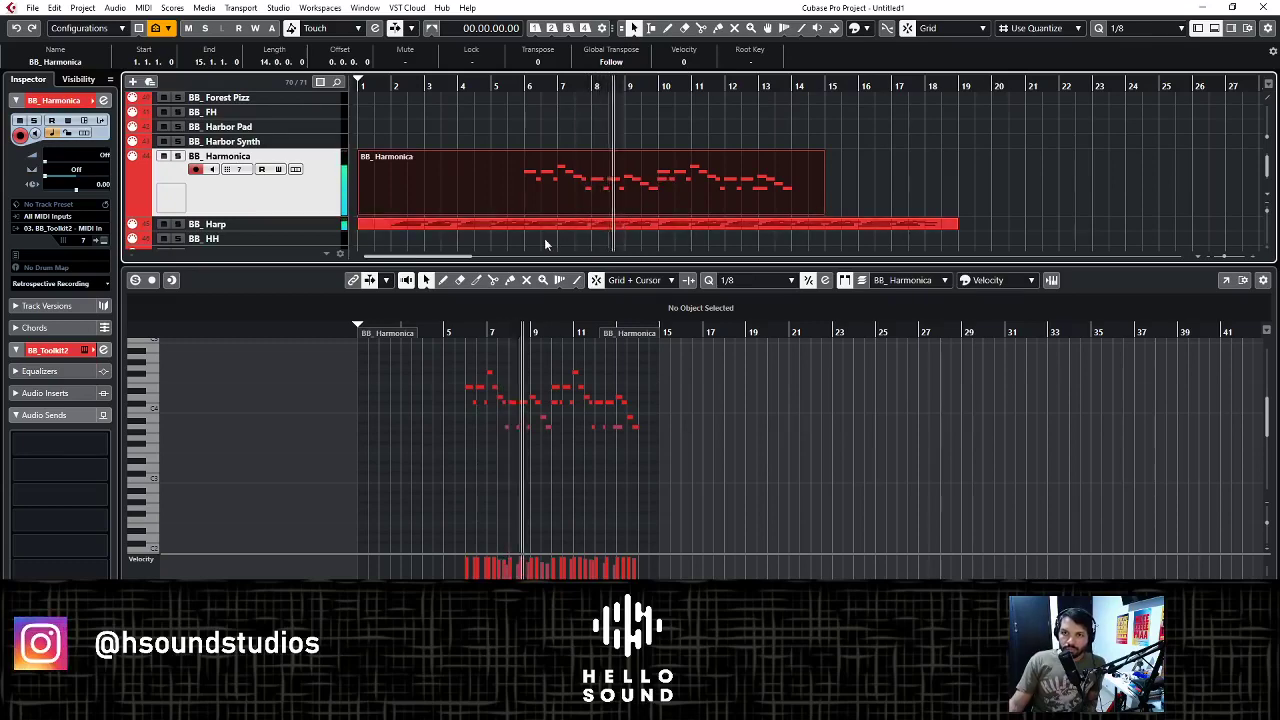
pyautogui.press('space')
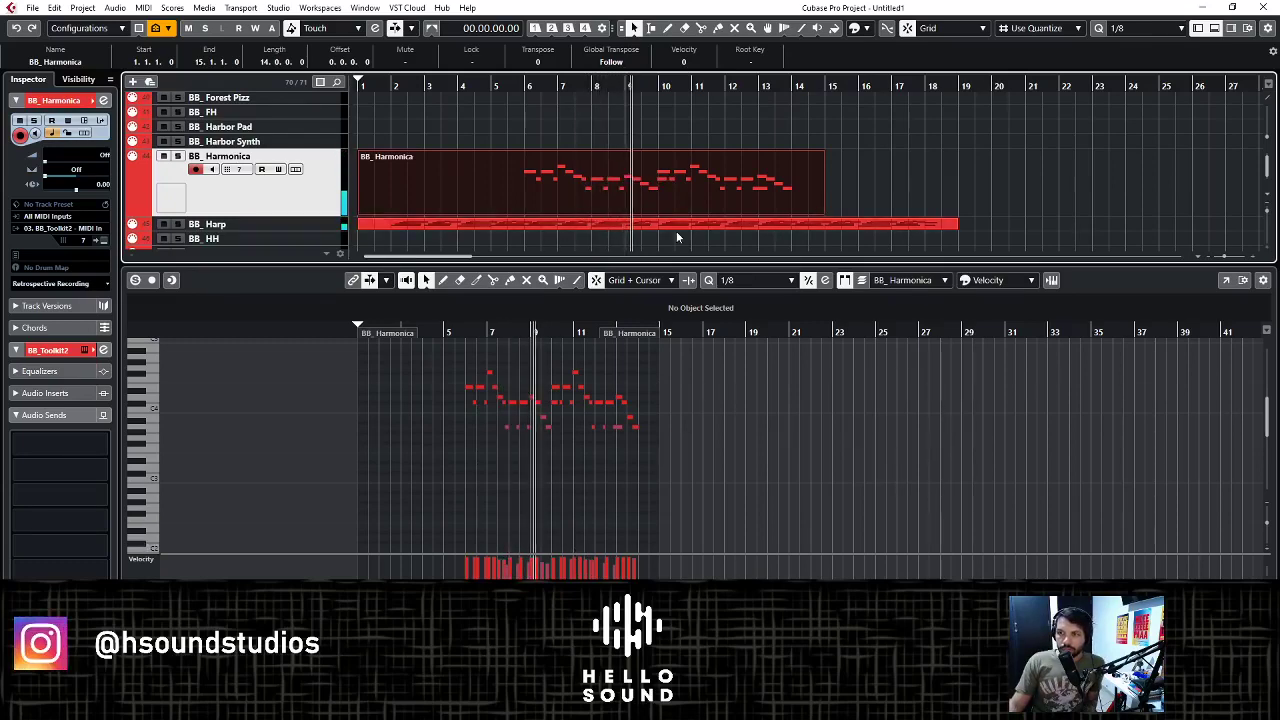
pyautogui.press('Delete')
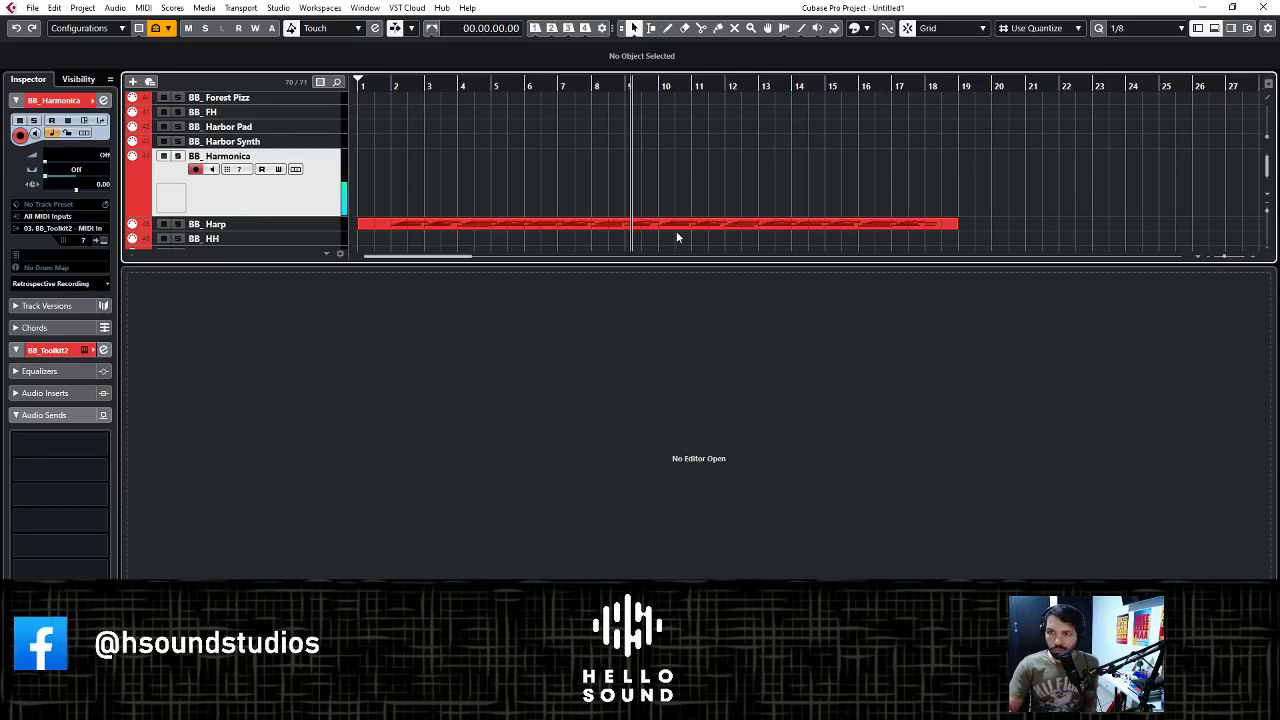
pyautogui.press('space')
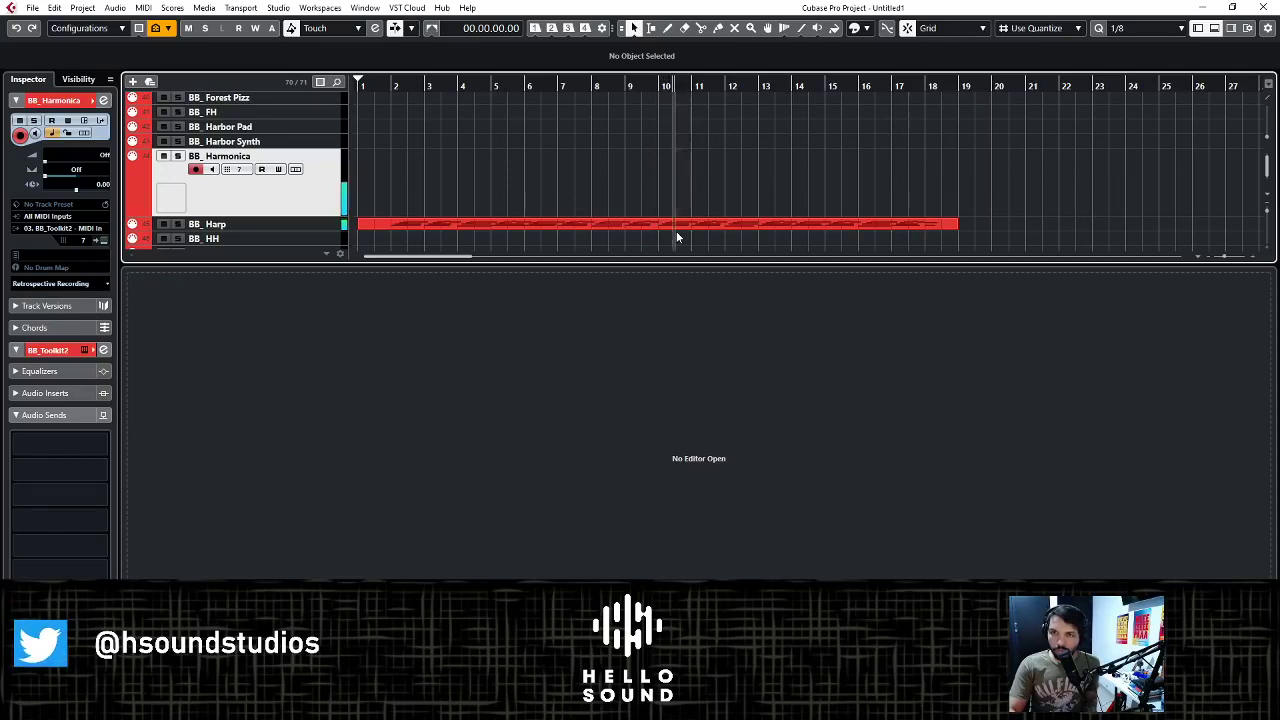
# - Select the BB_ Harbor Synth, BB_ Forest Pizz and BB_ Forest Pad tracks in turn to audition their sounds
pyautogui.click(310, 144)
pyautogui.scroll(1, 322, 117)
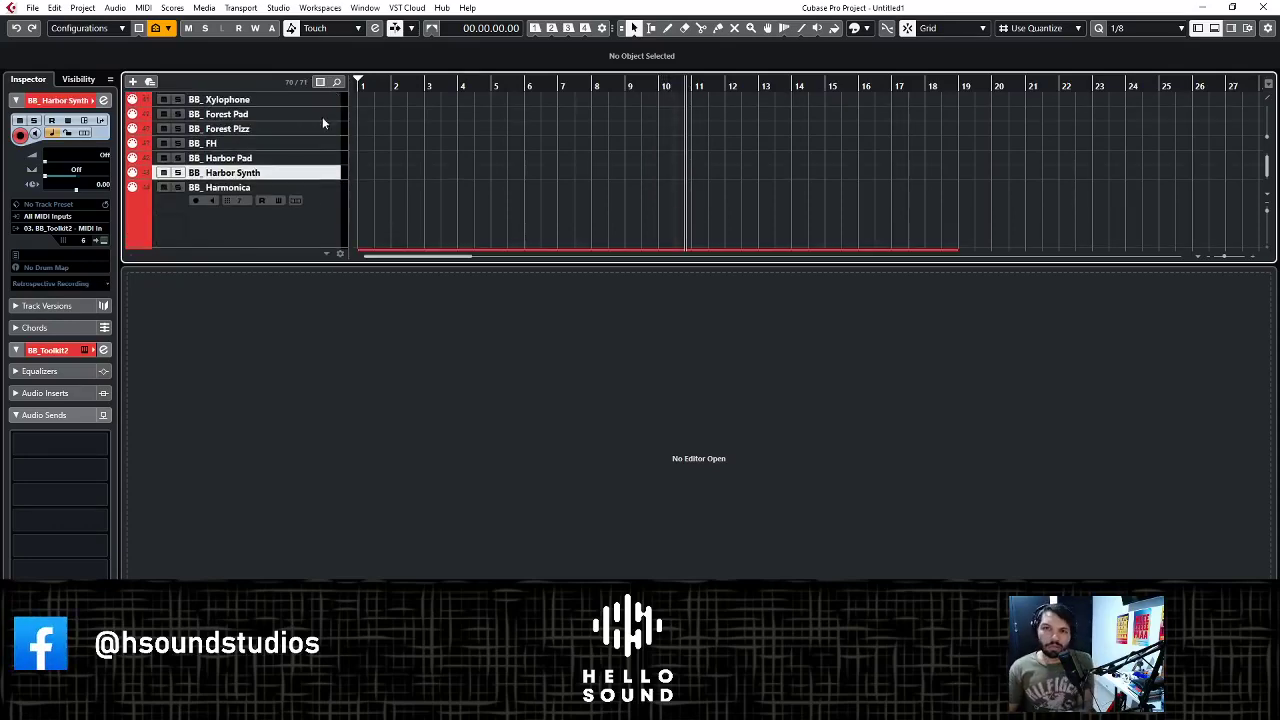
pyautogui.click(324, 131)
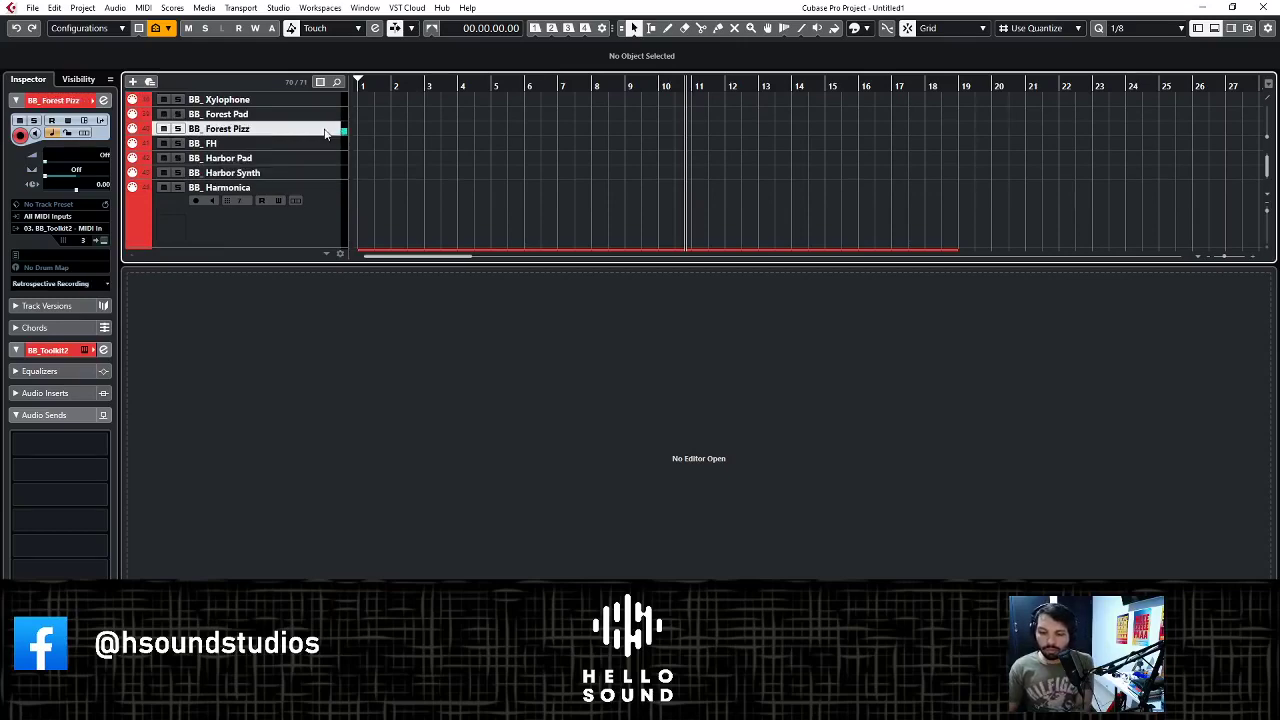
pyautogui.click(323, 119)
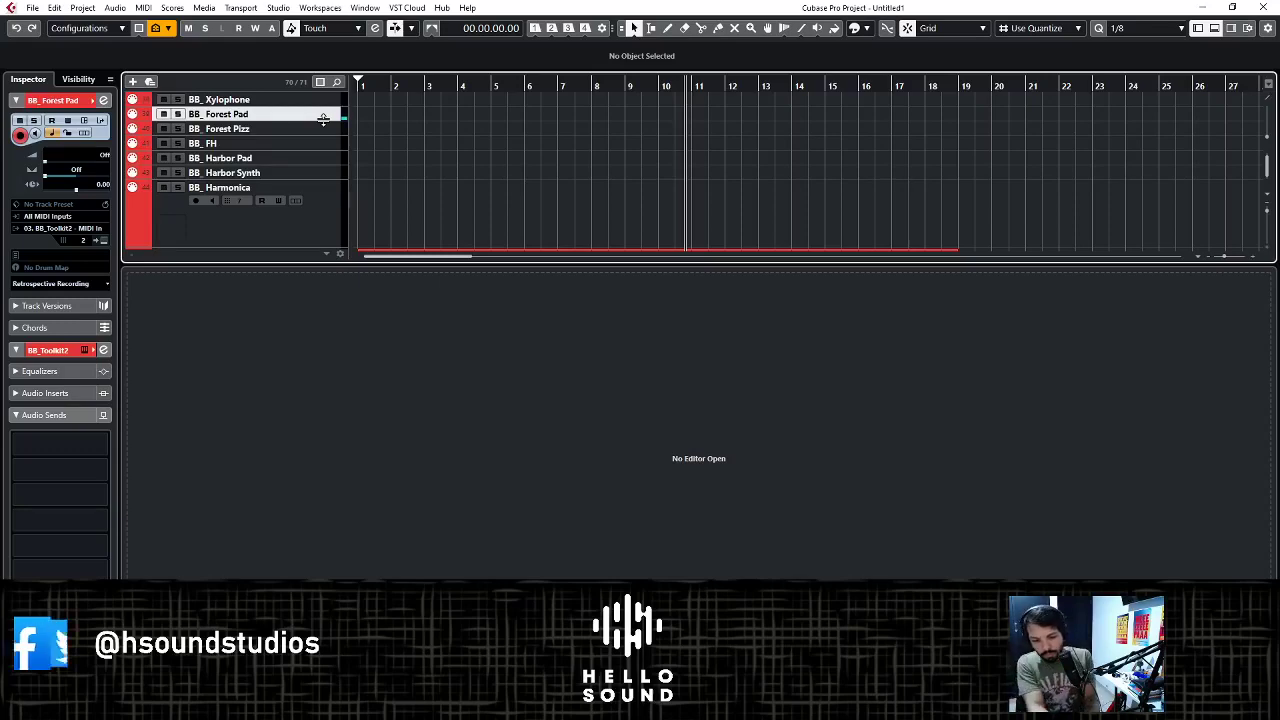
# - Record an 18-bar chord part on the BB_ Forest Pad track over the harp, starting at bar 1
pyautogui.scroll(-2, 360, 122)
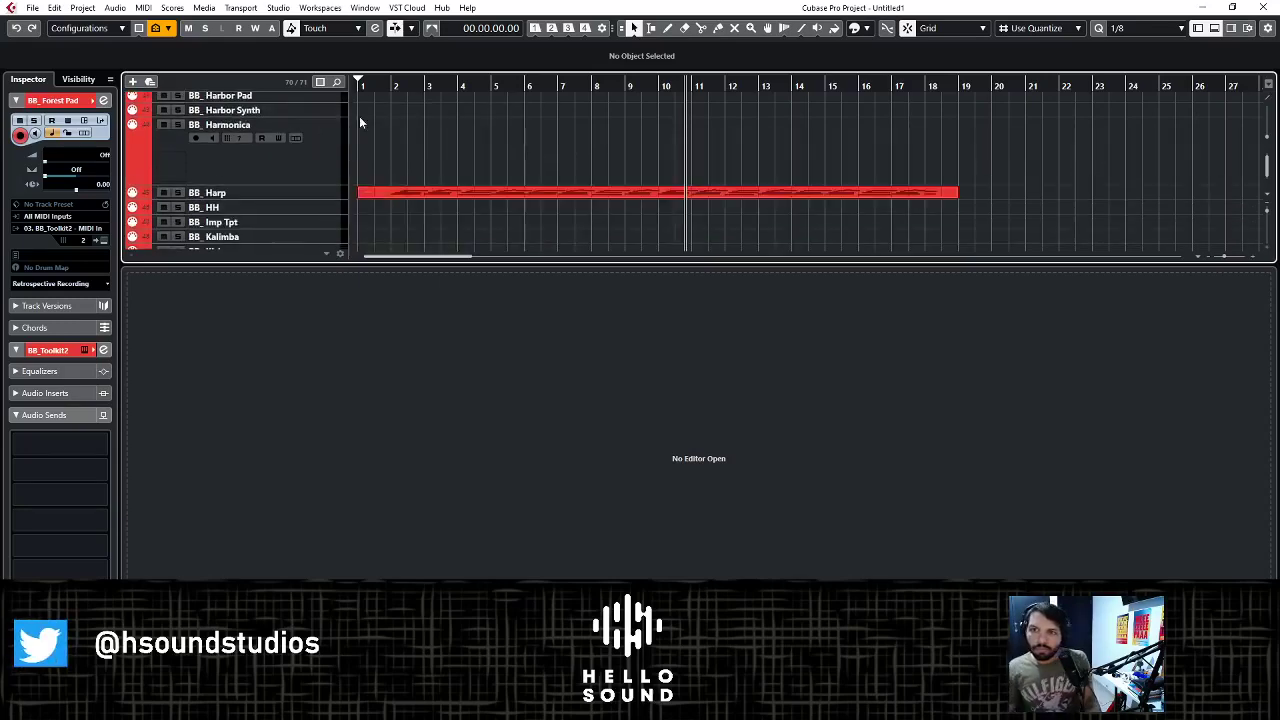
pyautogui.moveTo(409, 90); pyautogui.dragTo(340, 84)
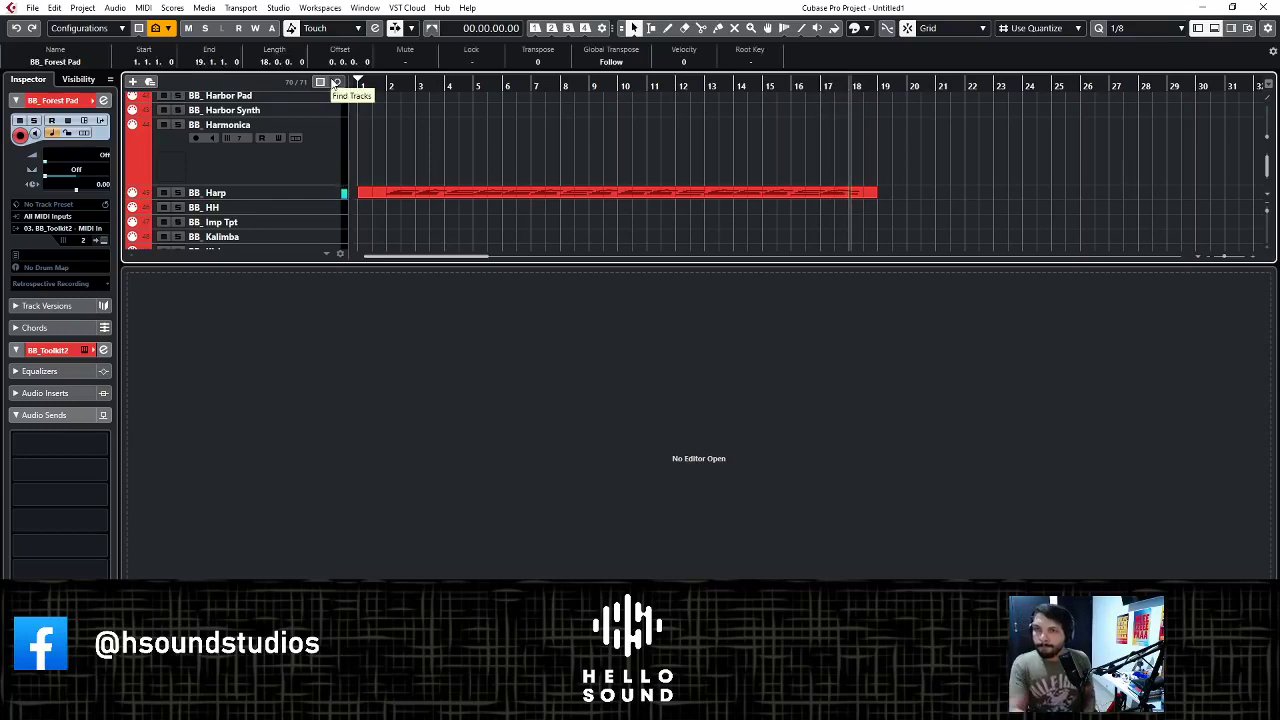
pyautogui.click(704, 193)
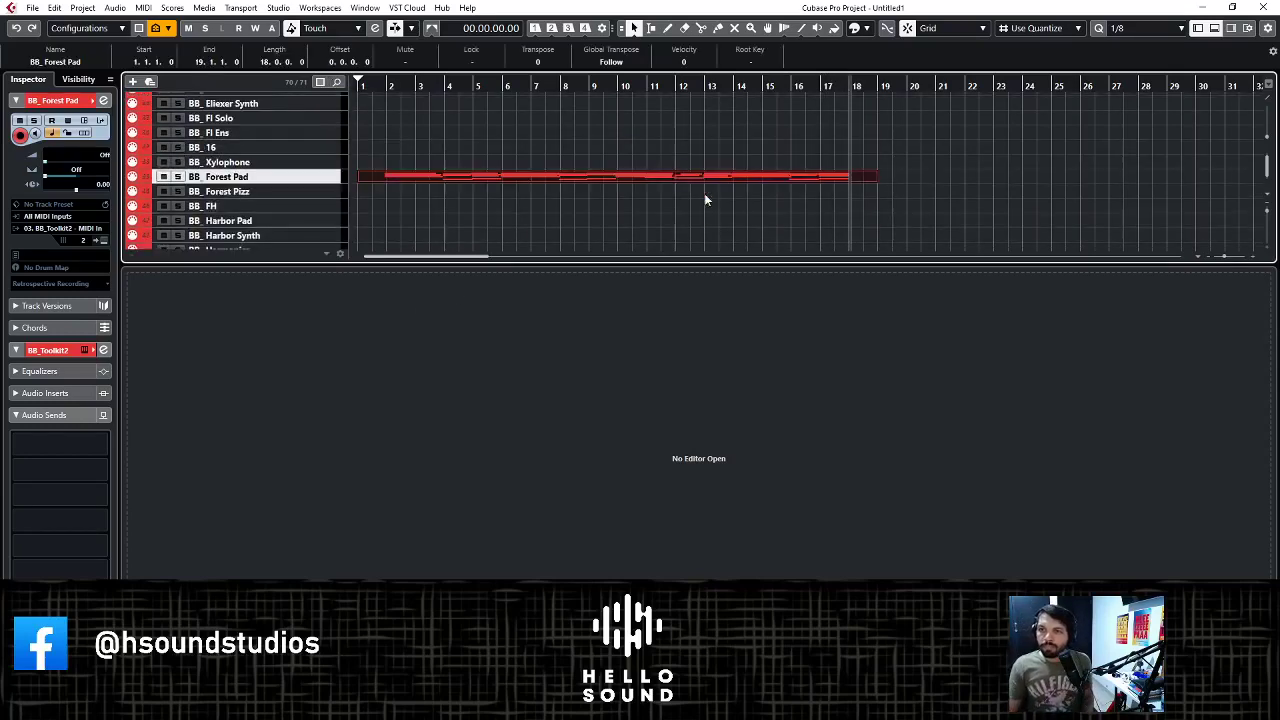
# - Open the BB_ Forest Pad part in a separate Key Editor window with all its notes in view
pyautogui.doubleClick(638, 175)
pyautogui.click(1227, 282)
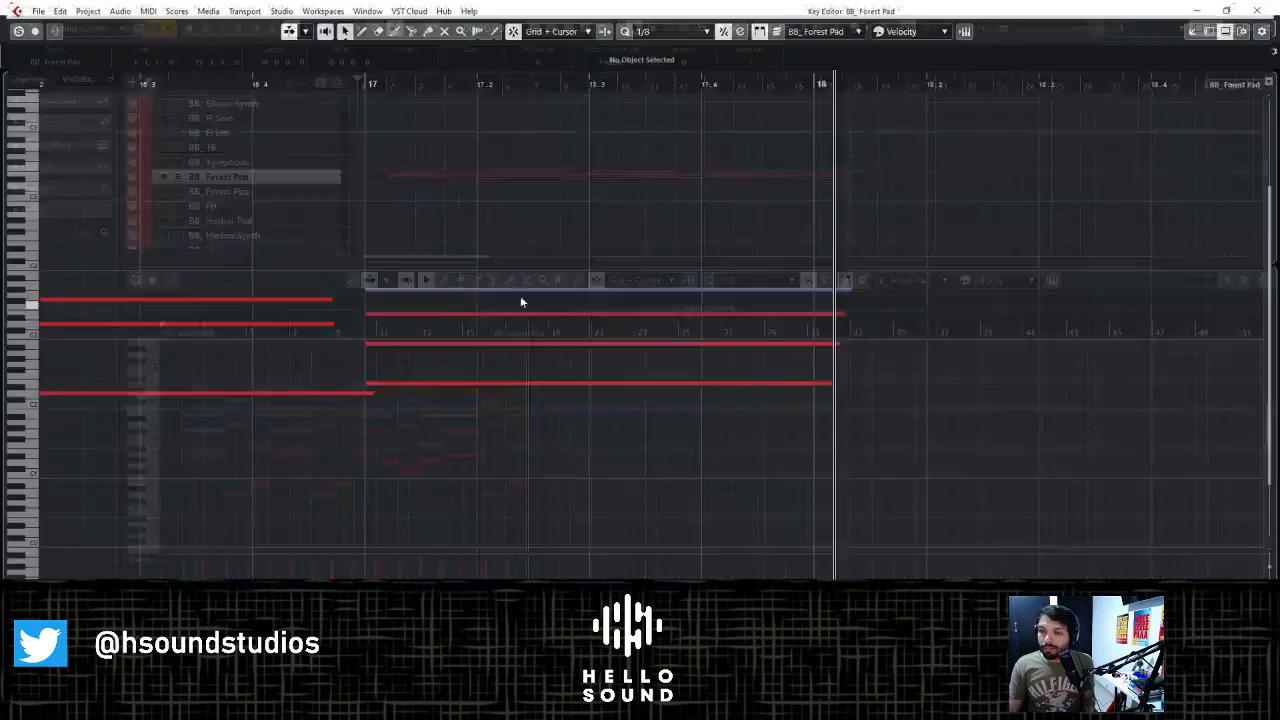
pyautogui.press('g')
pyautogui.press('g')
pyautogui.press('g')
pyautogui.press('g')
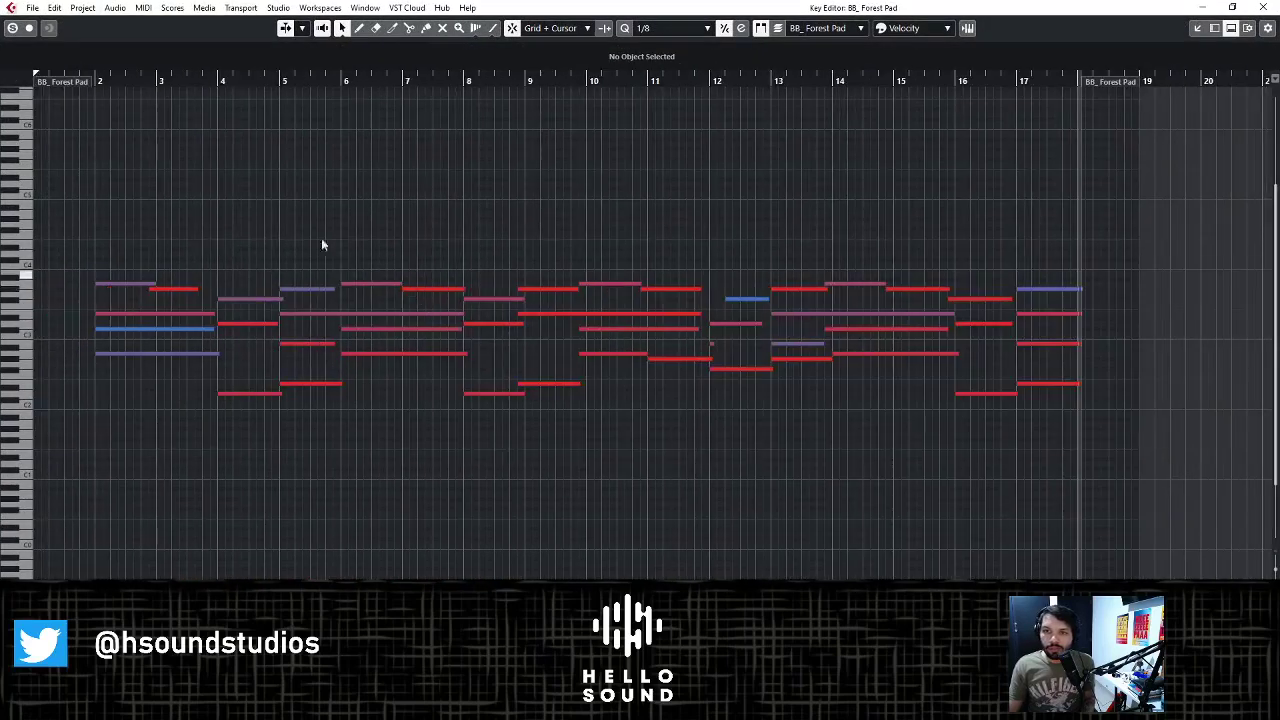
# - Play the pad from bar 2 and adjust its G#3 note to start at 3.1.1.0 and end at 4.1.1.0
pyautogui.moveTo(134, 88); pyautogui.dragTo(96, 79)
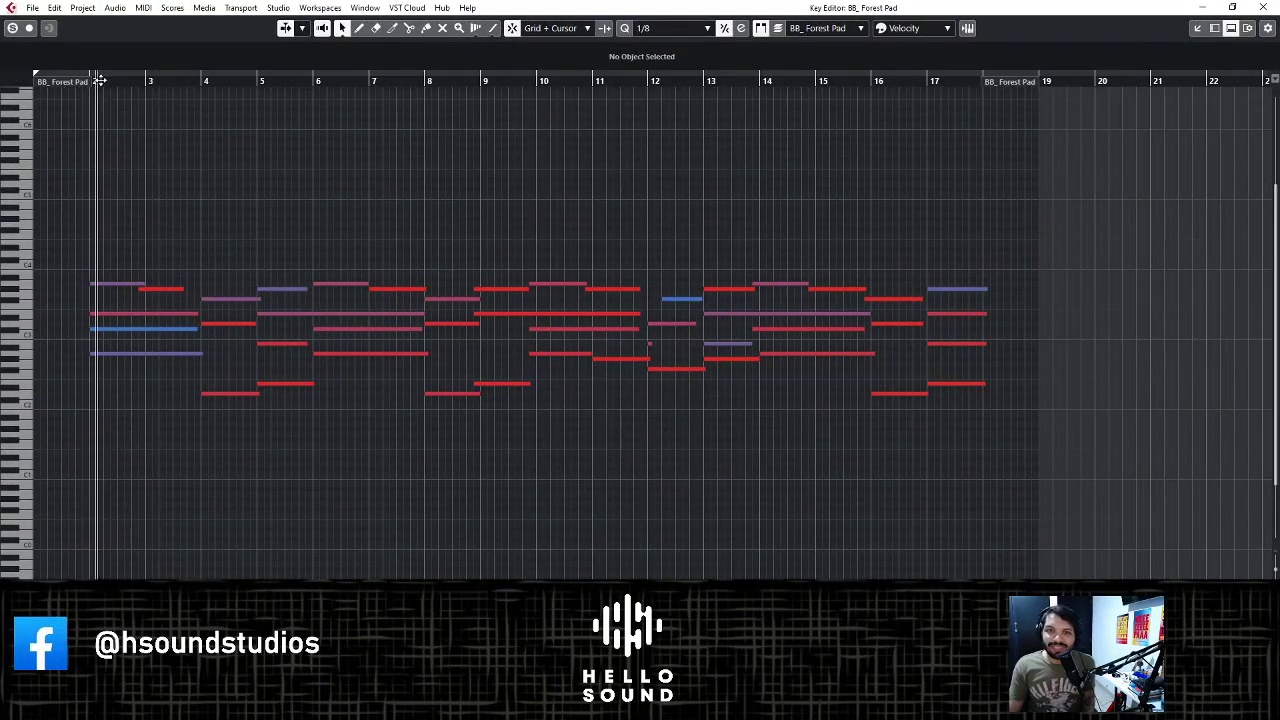
pyautogui.press('space')
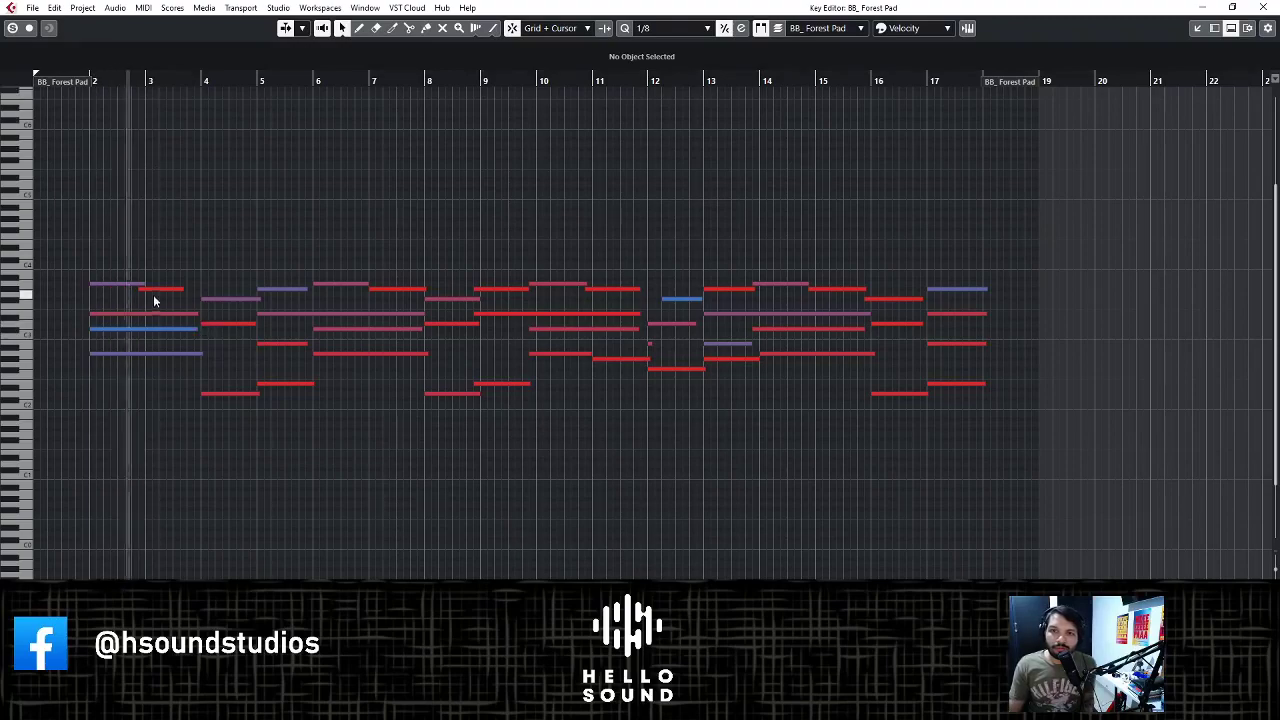
pyautogui.moveTo(141, 290); pyautogui.dragTo(263, 290)
pyautogui.scroll(2, 165, 285)
pyautogui.press('g')
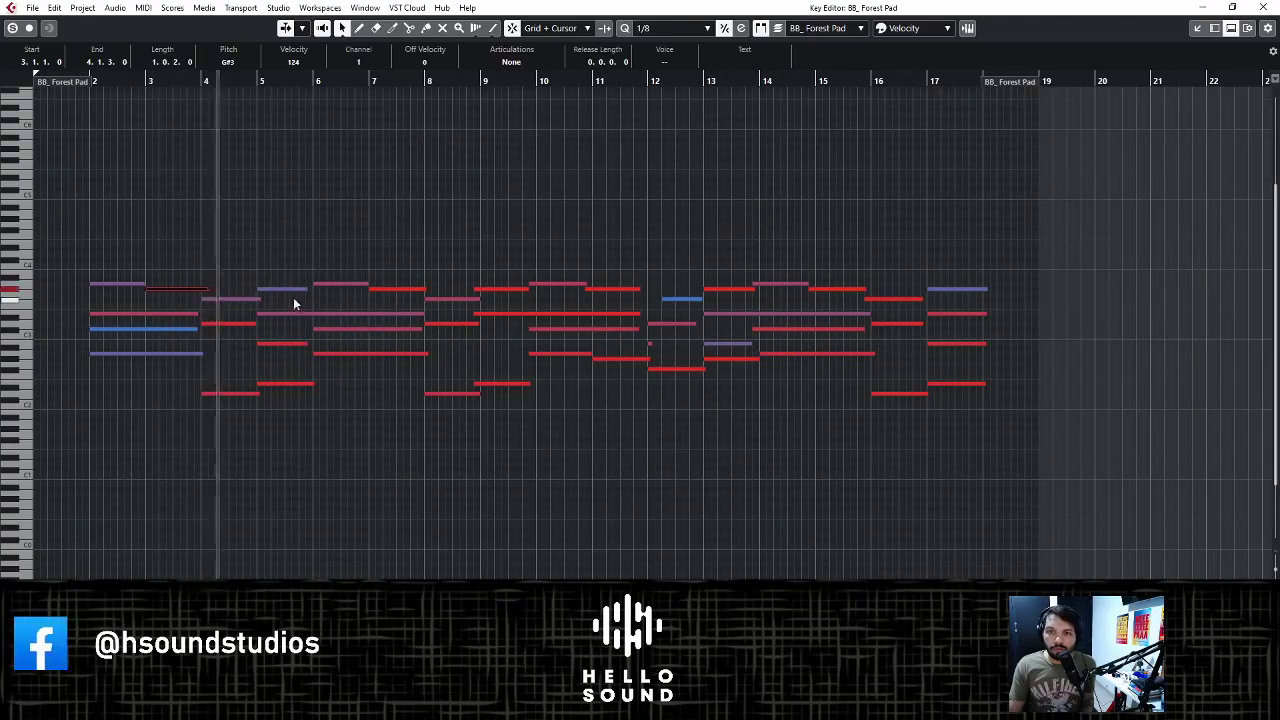
pyautogui.moveTo(207, 290); pyautogui.dragTo(201, 290)
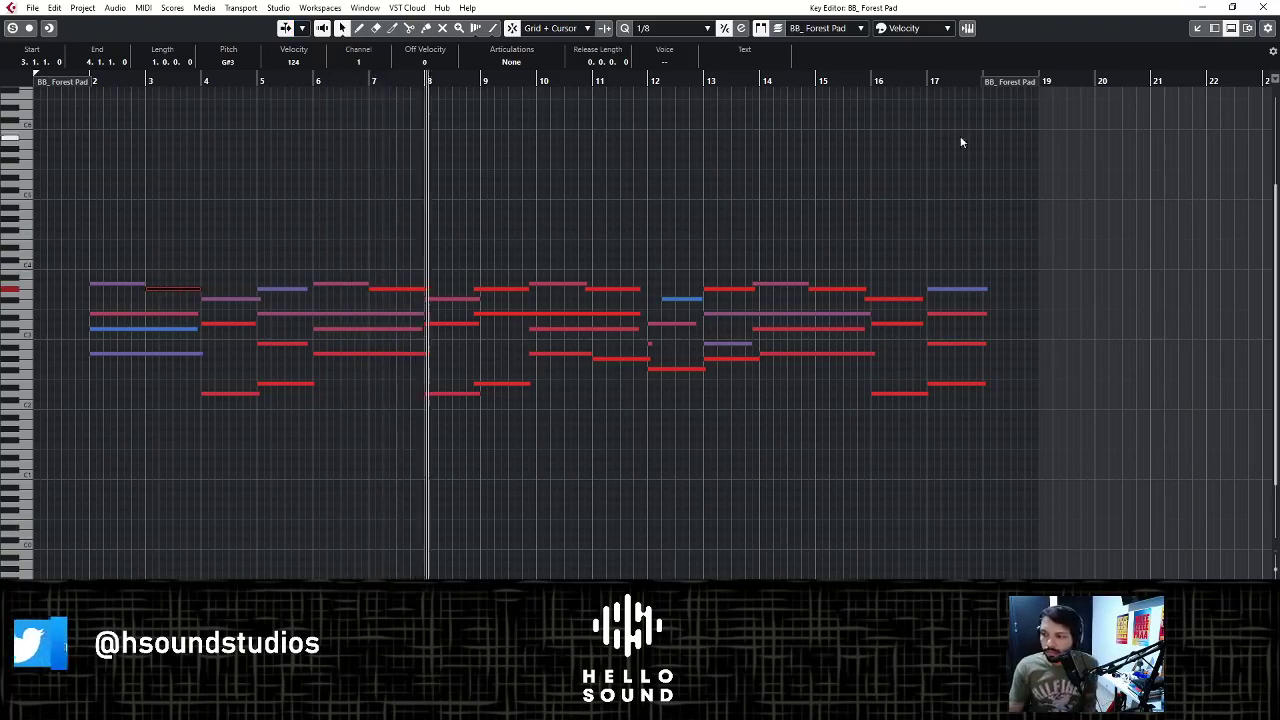
# - Return the Key Editor to the project window's lower zone and select the BB_ Forest Pad track
pyautogui.click(1201, 28)
pyautogui.click(322, 196)
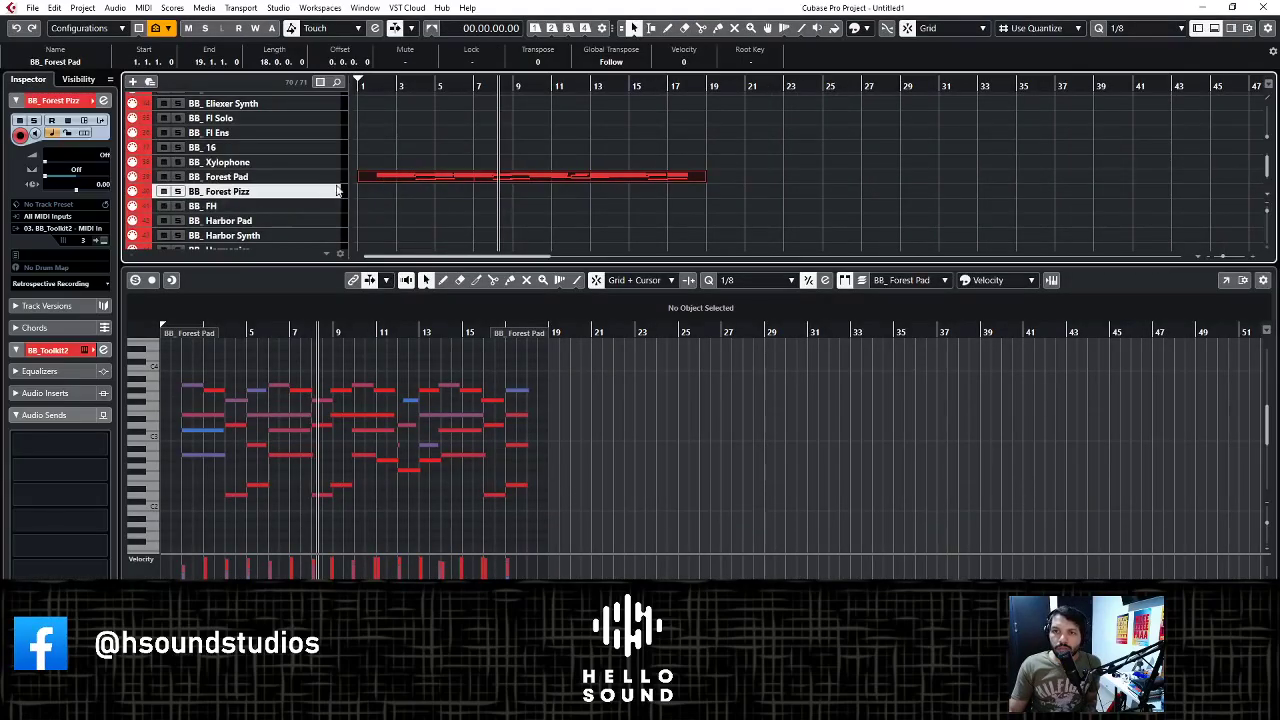
pyautogui.click(341, 178)
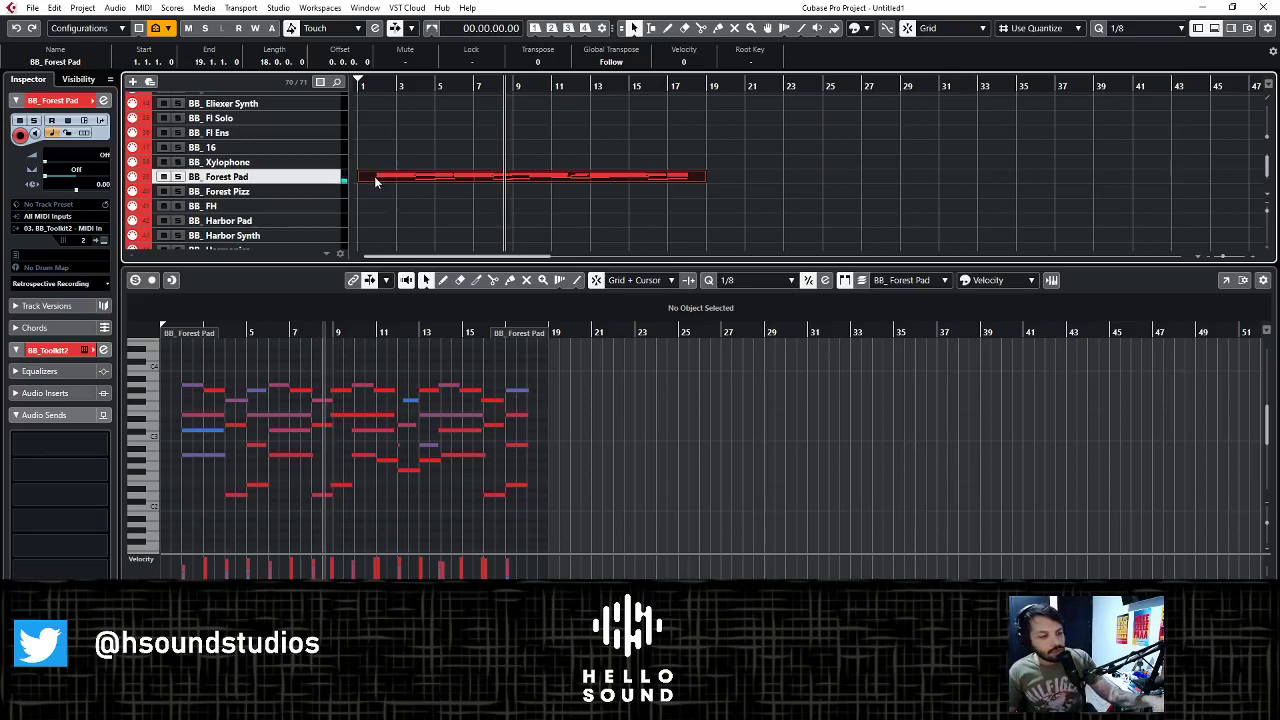
# - Look over the BB_ Harp and BB_ Forest Pad parts and play them together from near the beginning
pyautogui.scroll(-1, 400, 162)
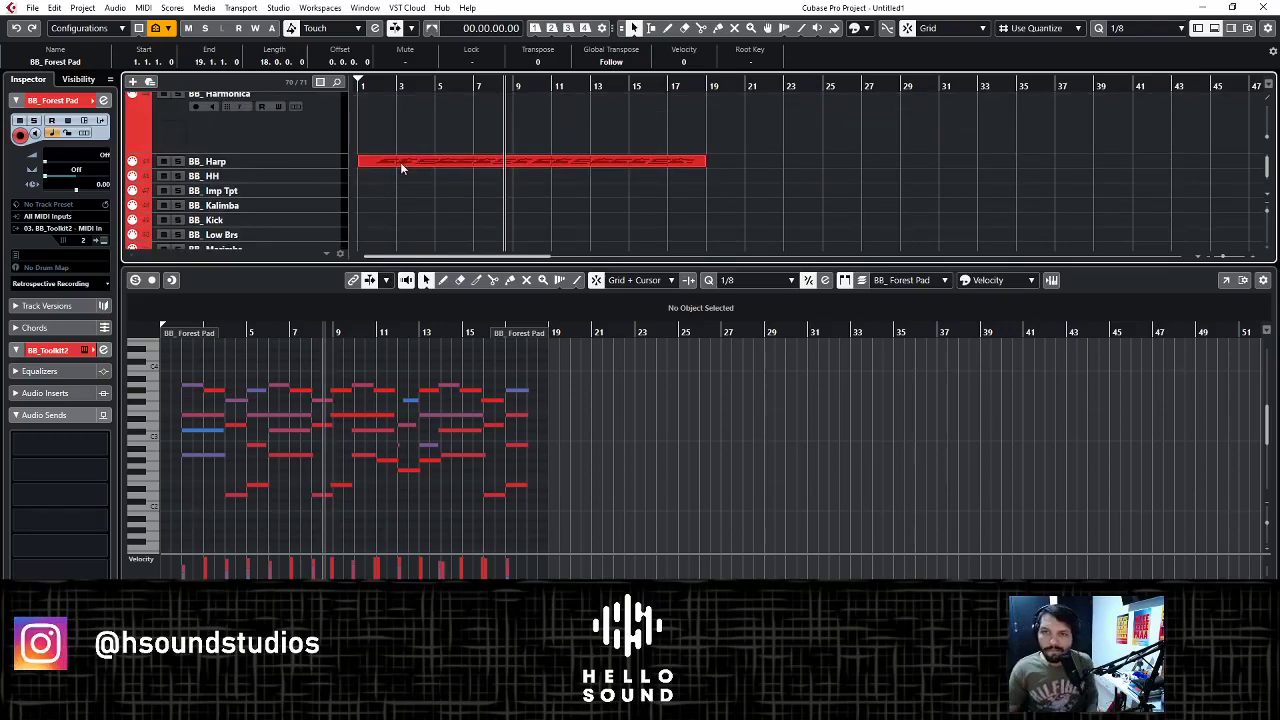
pyautogui.press('g')
pyautogui.scroll(-3, 400, 162)
pyautogui.scroll(4, 400, 162)
pyautogui.press('h')
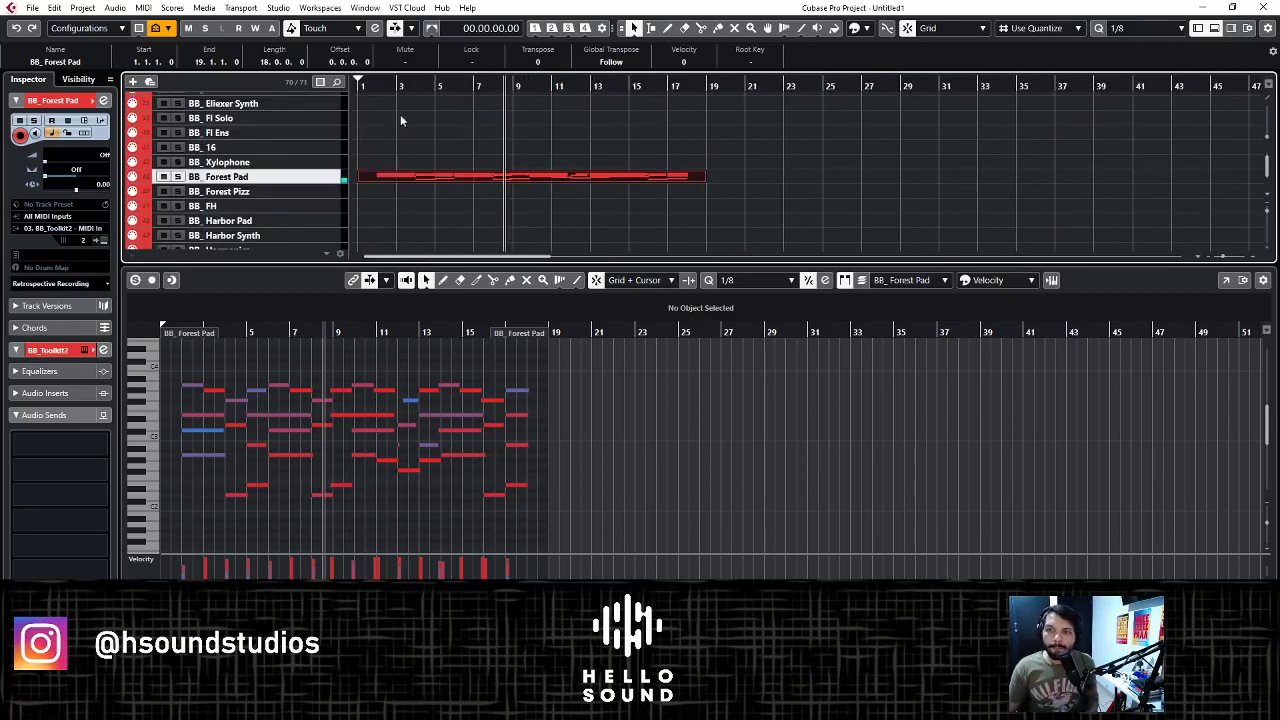
pyautogui.press('space')
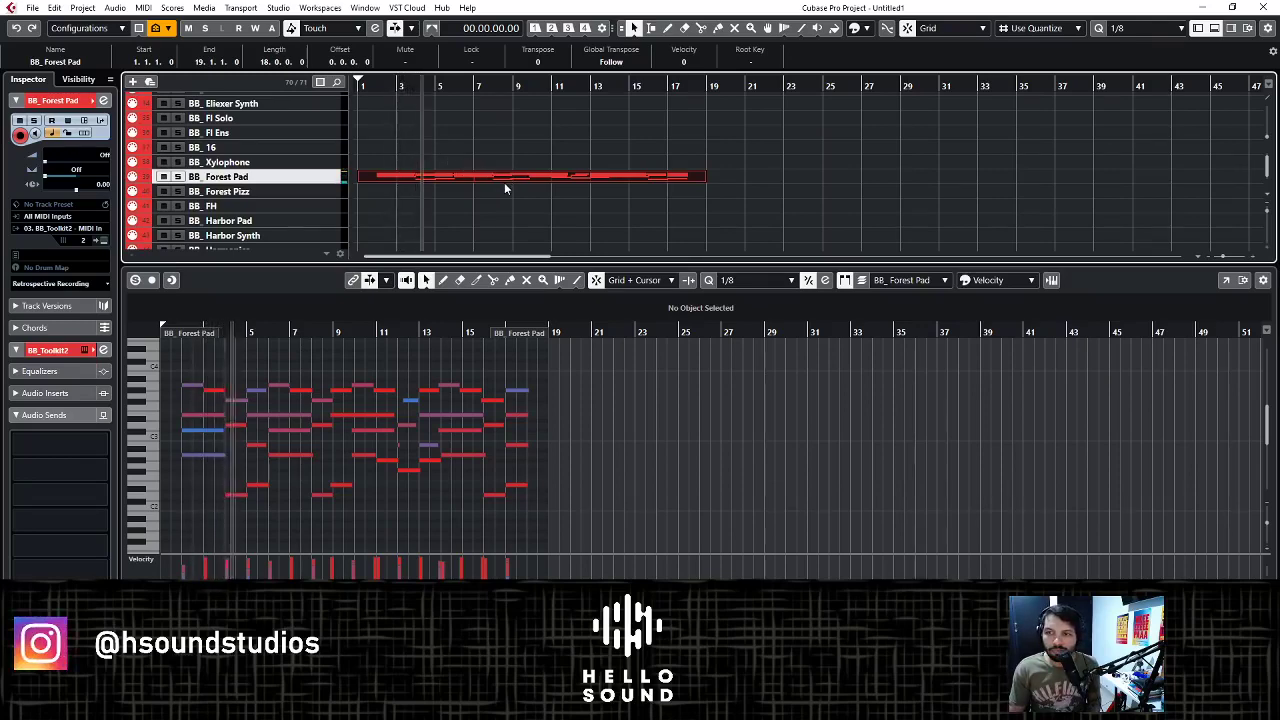
# - Enlarge the BB_ Forest Pad and BB_ Harp tracks in height to show the notes inside their parts
pyautogui.scroll(-2, 505, 189)
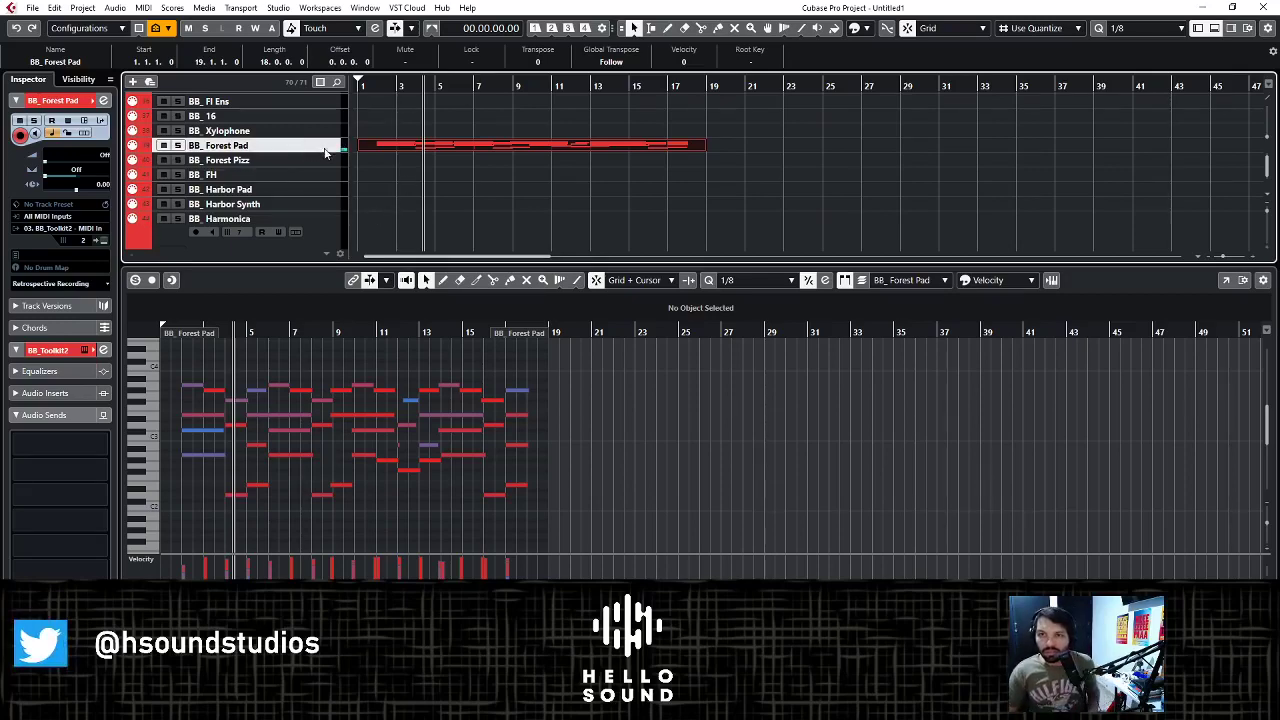
pyautogui.moveTo(323, 150); pyautogui.dragTo(316, 180)
pyautogui.keyDown('ctrl'); pyautogui.scroll(-2, 399, 180); pyautogui.keyUp('ctrl')
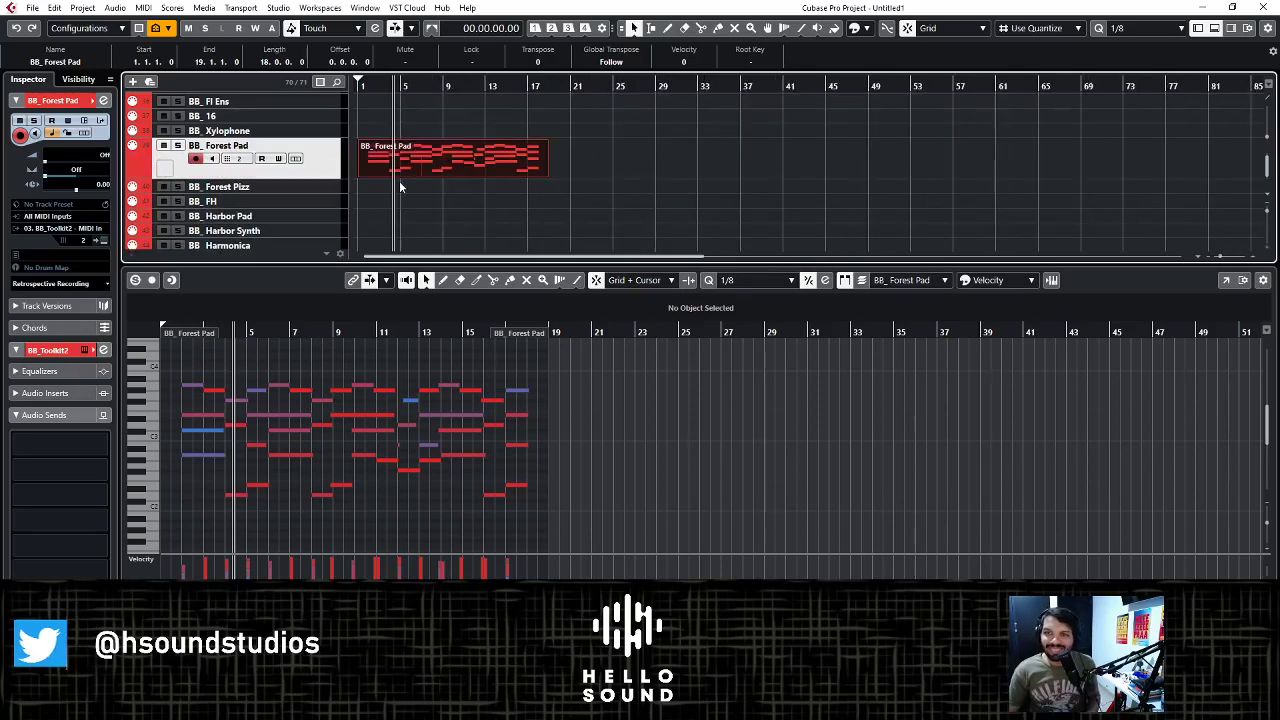
pyautogui.scroll(-3, 399, 180)
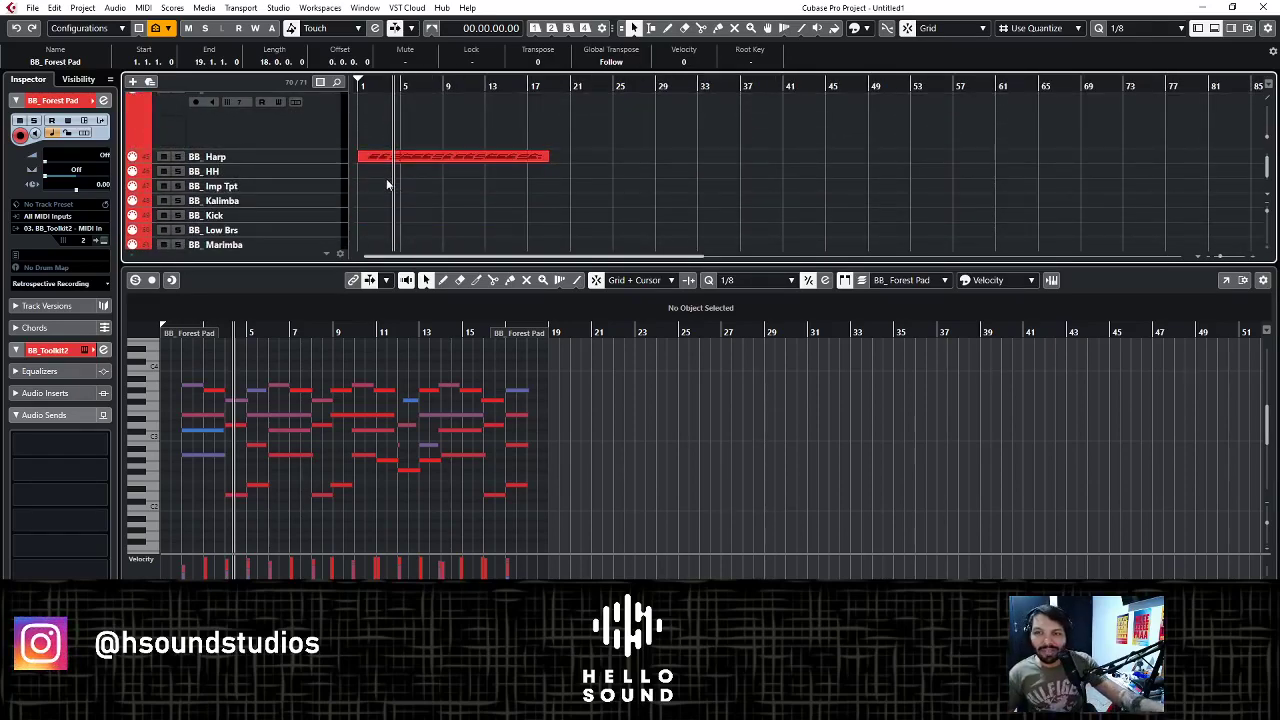
pyautogui.keyDown('ctrl'); pyautogui.scroll(3, 433, 204); pyautogui.keyUp('ctrl')
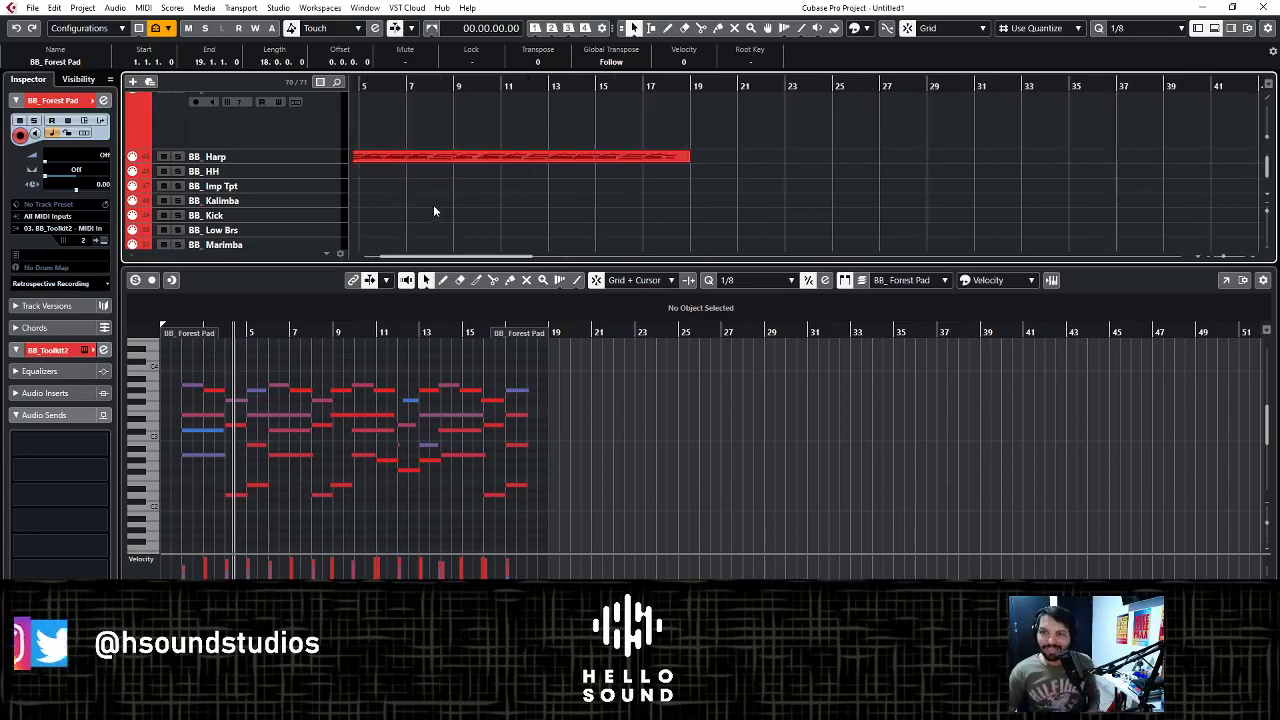
pyautogui.click(334, 162)
pyautogui.moveTo(334, 174); pyautogui.dragTo(395, 196)
pyautogui.keyDown('ctrl'); pyautogui.scroll(3, 423, 188); pyautogui.keyUp('ctrl')
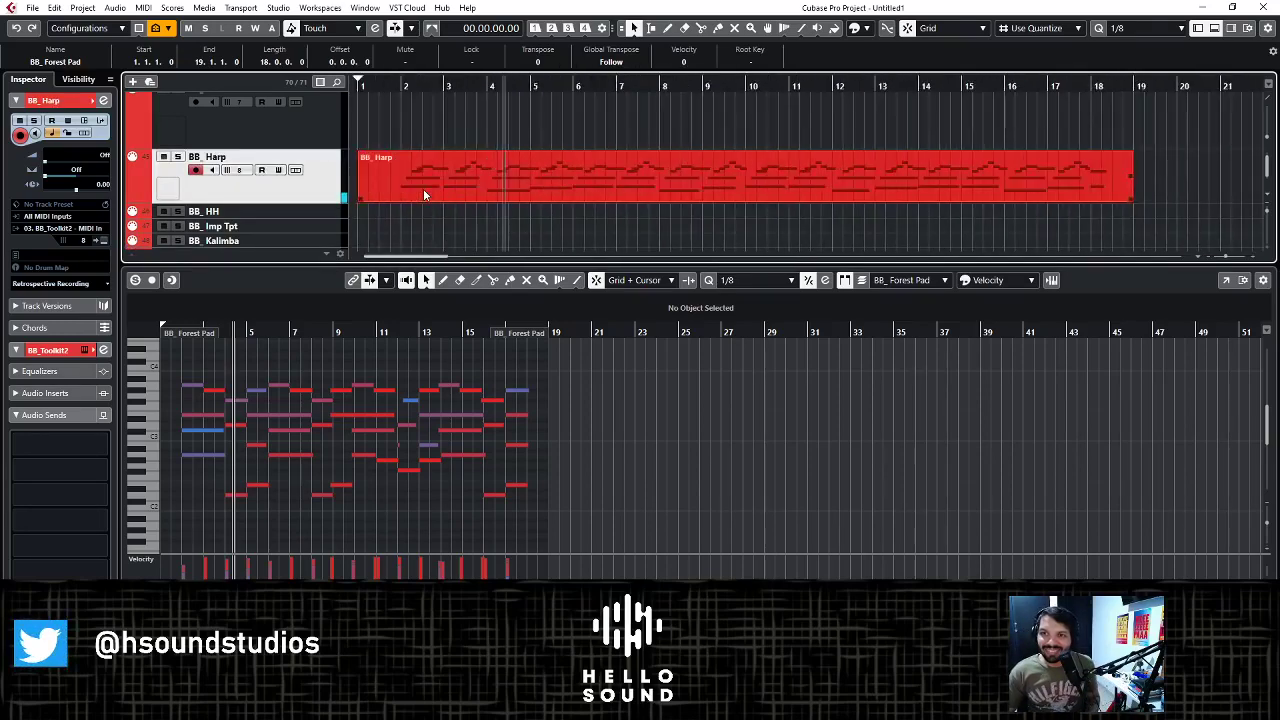
# - Select the BB_ Harmonica track and play the harp and BB_ Forest Pad parts from bar 2
pyautogui.scroll(-1, 424, 190)
pyautogui.scroll(-5, 424, 185)
pyautogui.scroll(6, 424, 183)
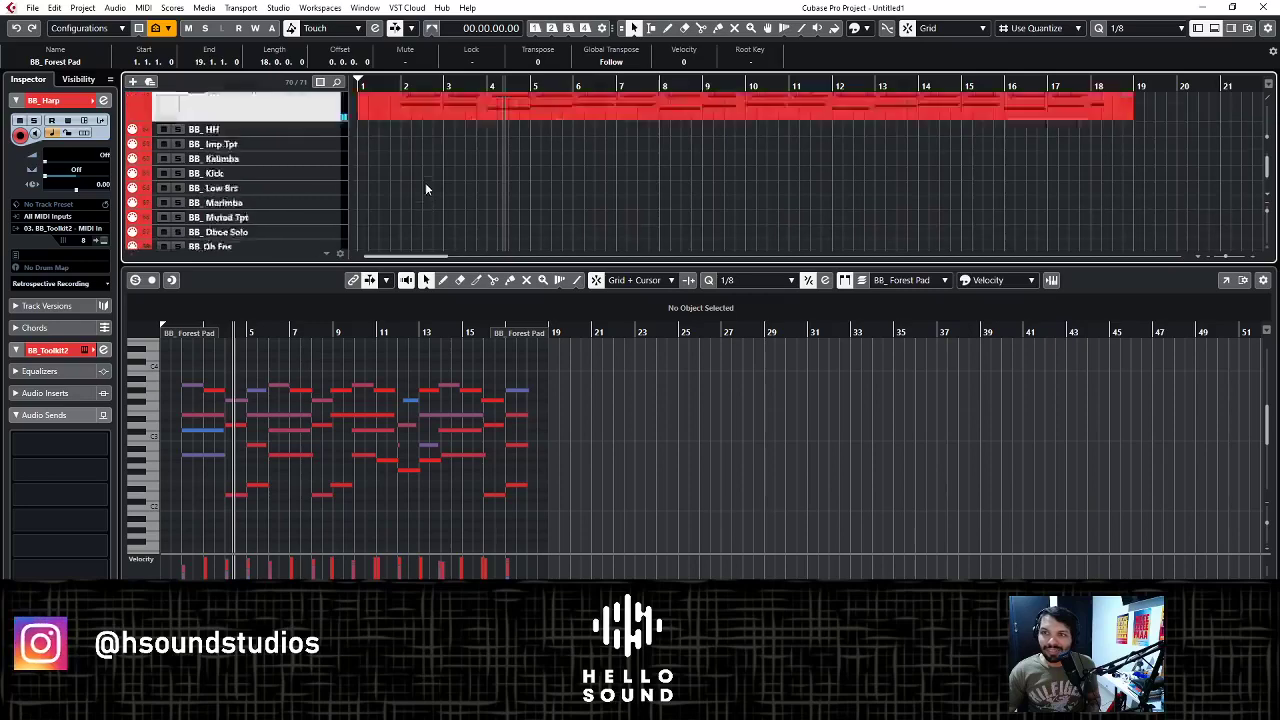
pyautogui.click(408, 97)
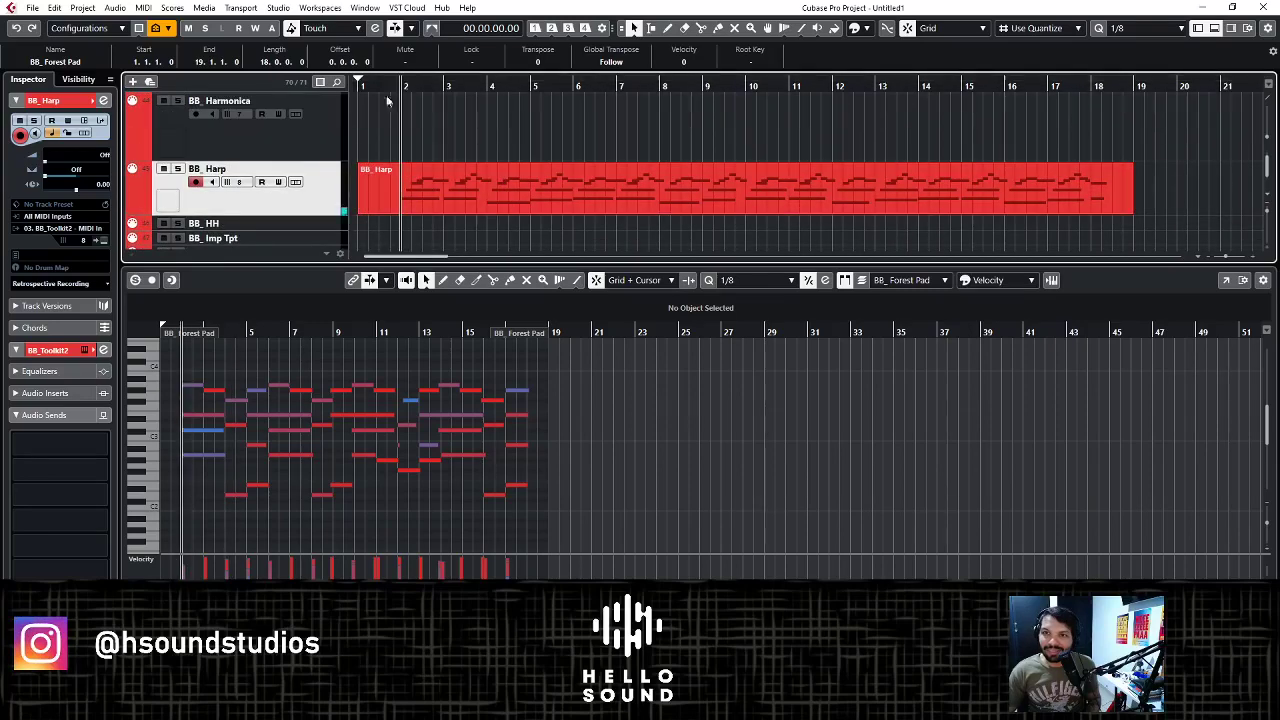
pyautogui.click(285, 140)
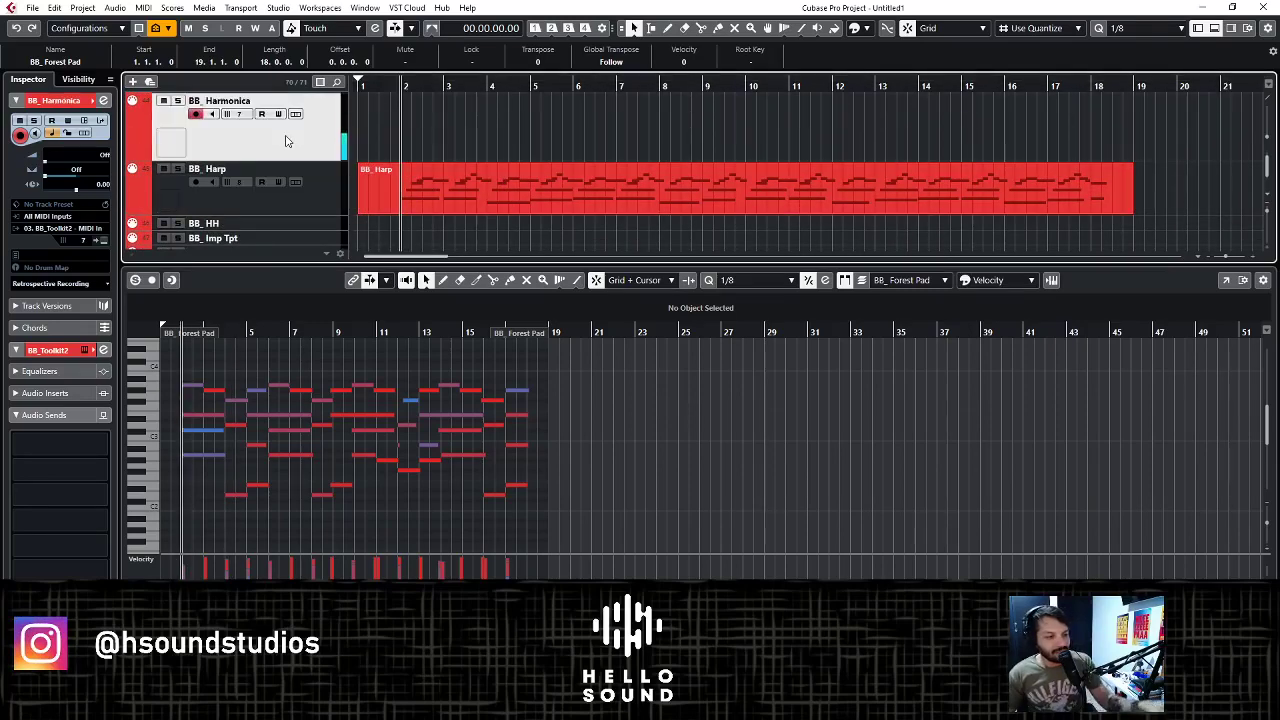
pyautogui.press('space')
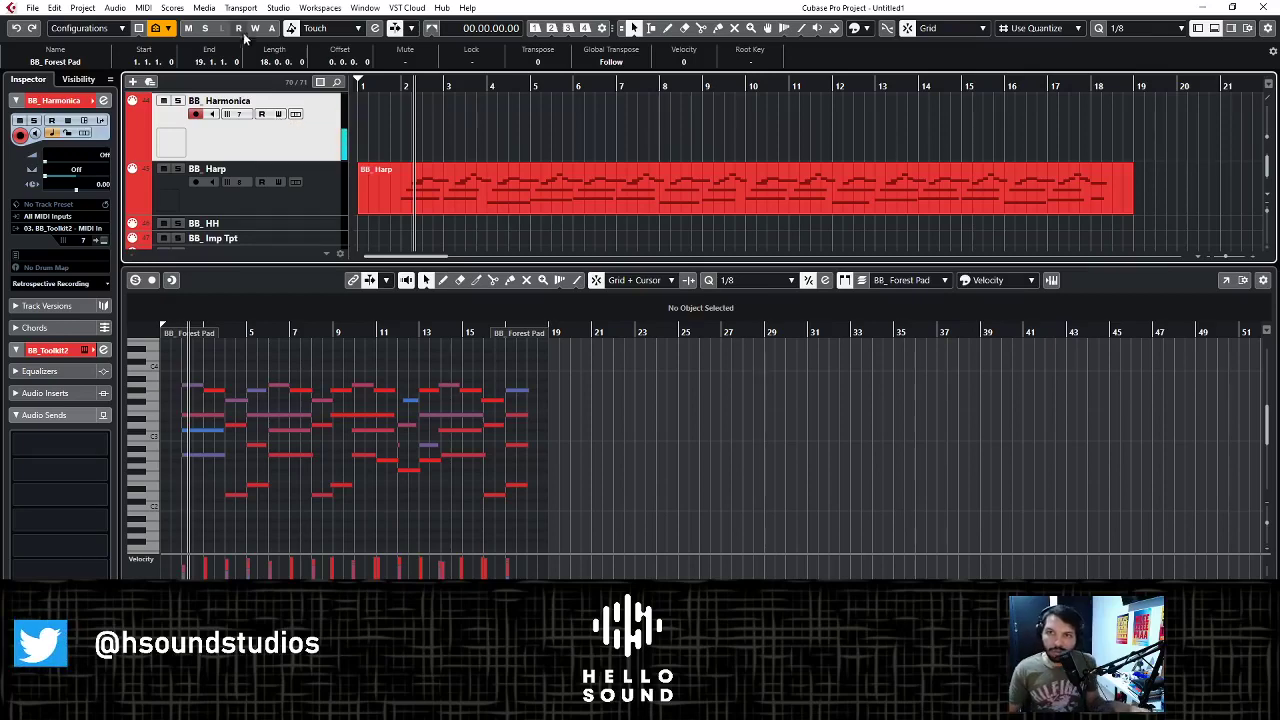
pyautogui.scroll(5, 400, 195)
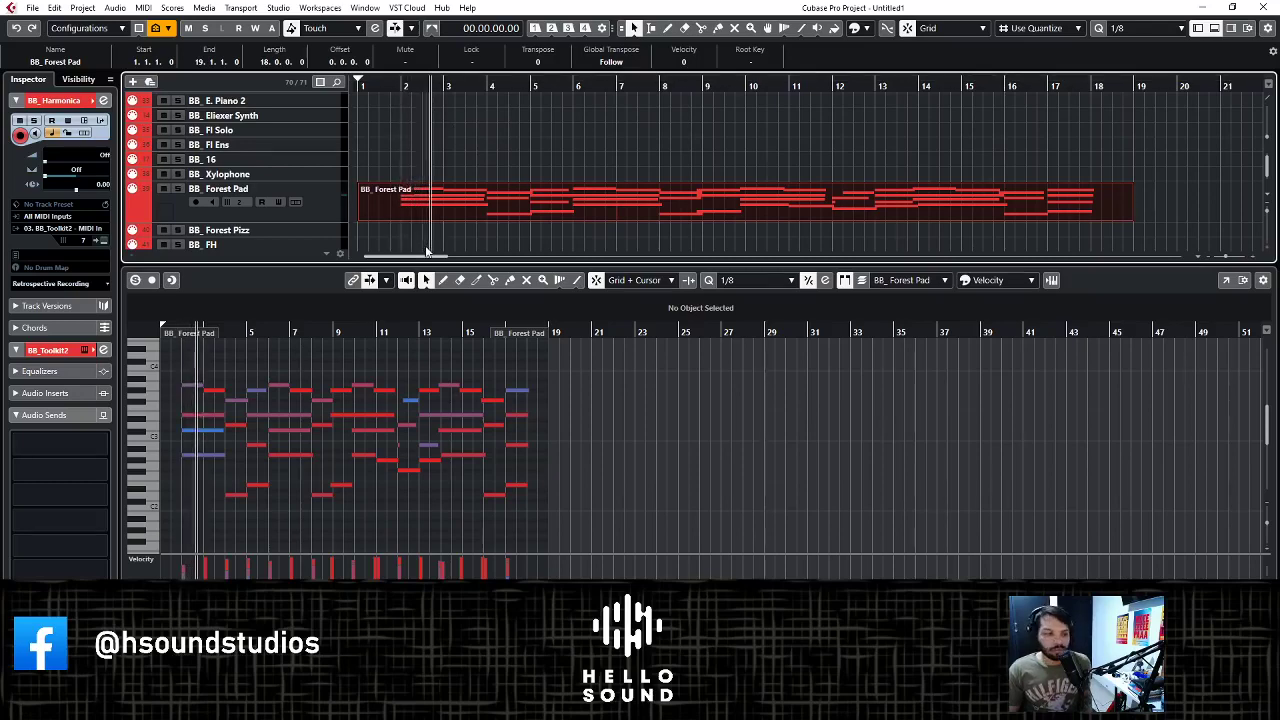
pyautogui.click(457, 200)
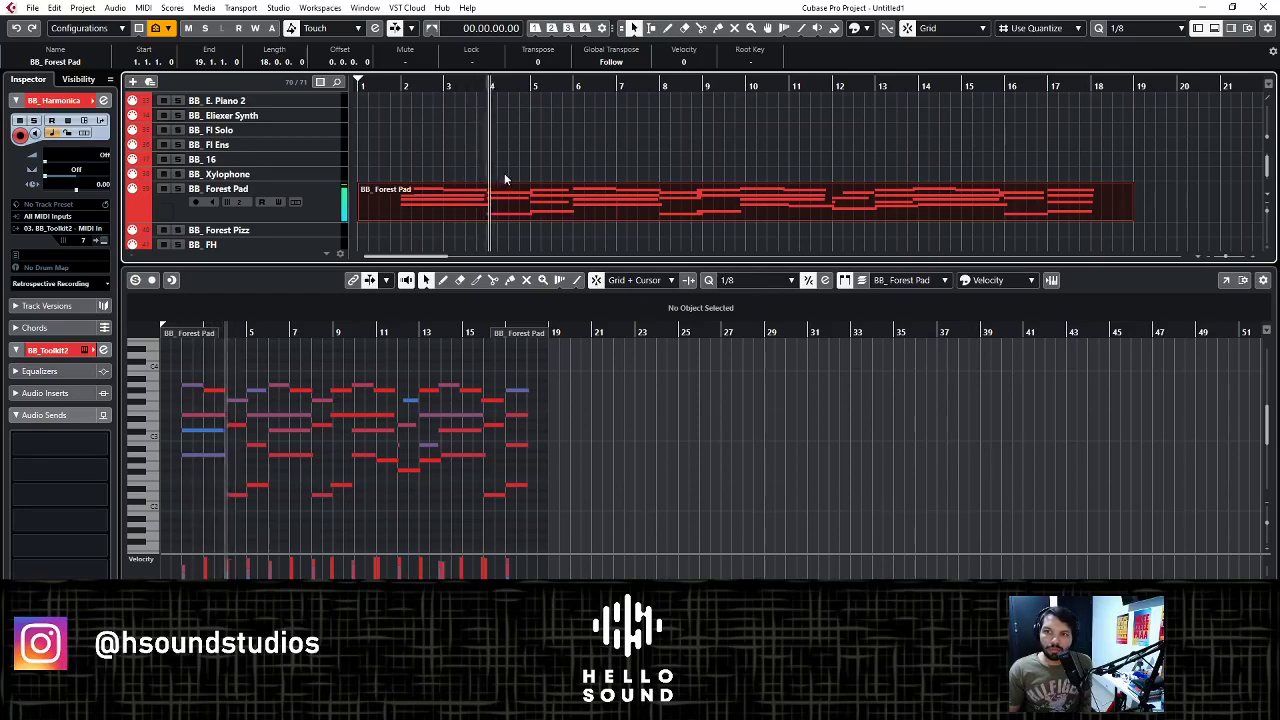
# - Open the BB_ Forest Pad track's Kontakt instrument, lower the Forest Pad volume, and close the instrument window
pyautogui.scroll(-3, 499, 180)
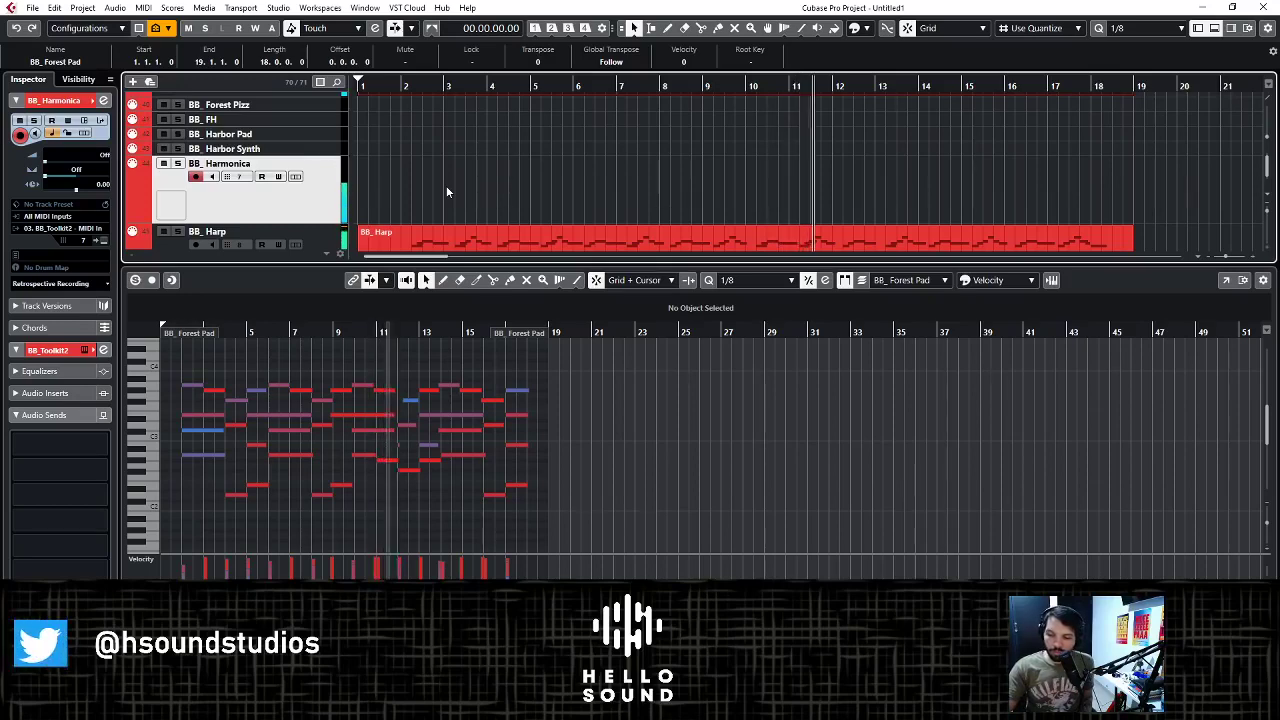
pyautogui.scroll(3, 403, 180)
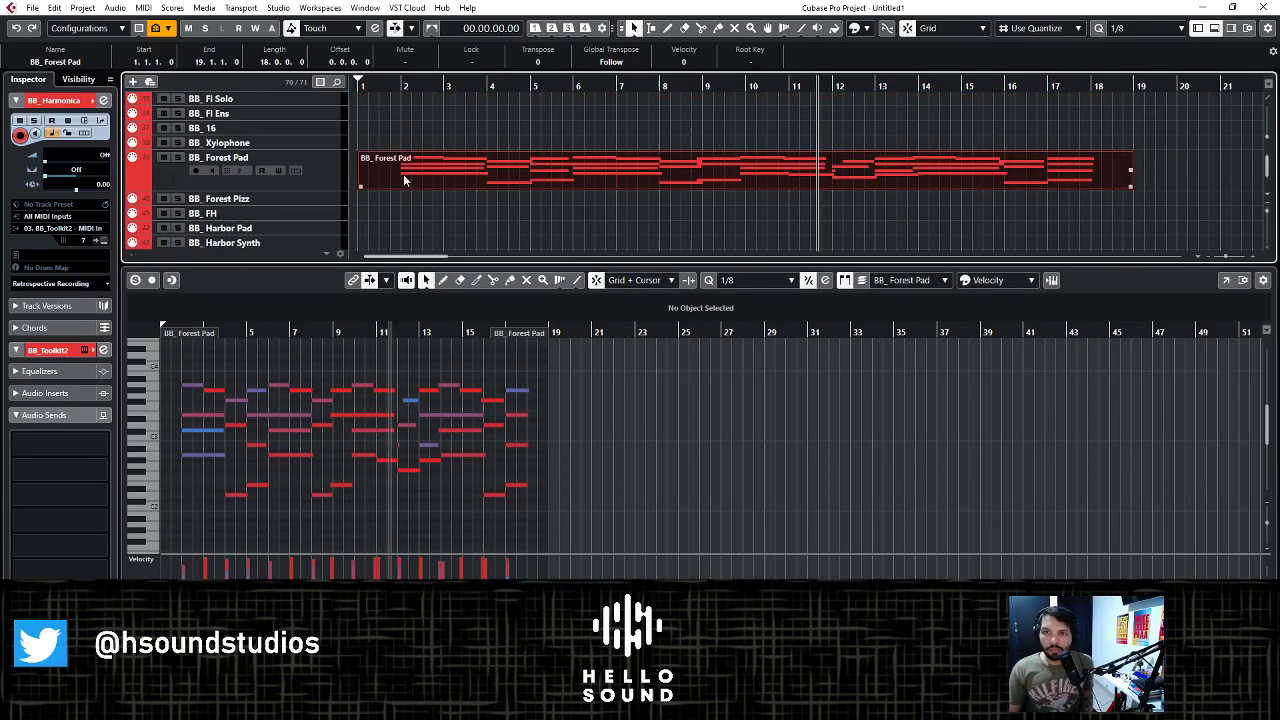
pyautogui.click(321, 185)
pyautogui.click(104, 240)
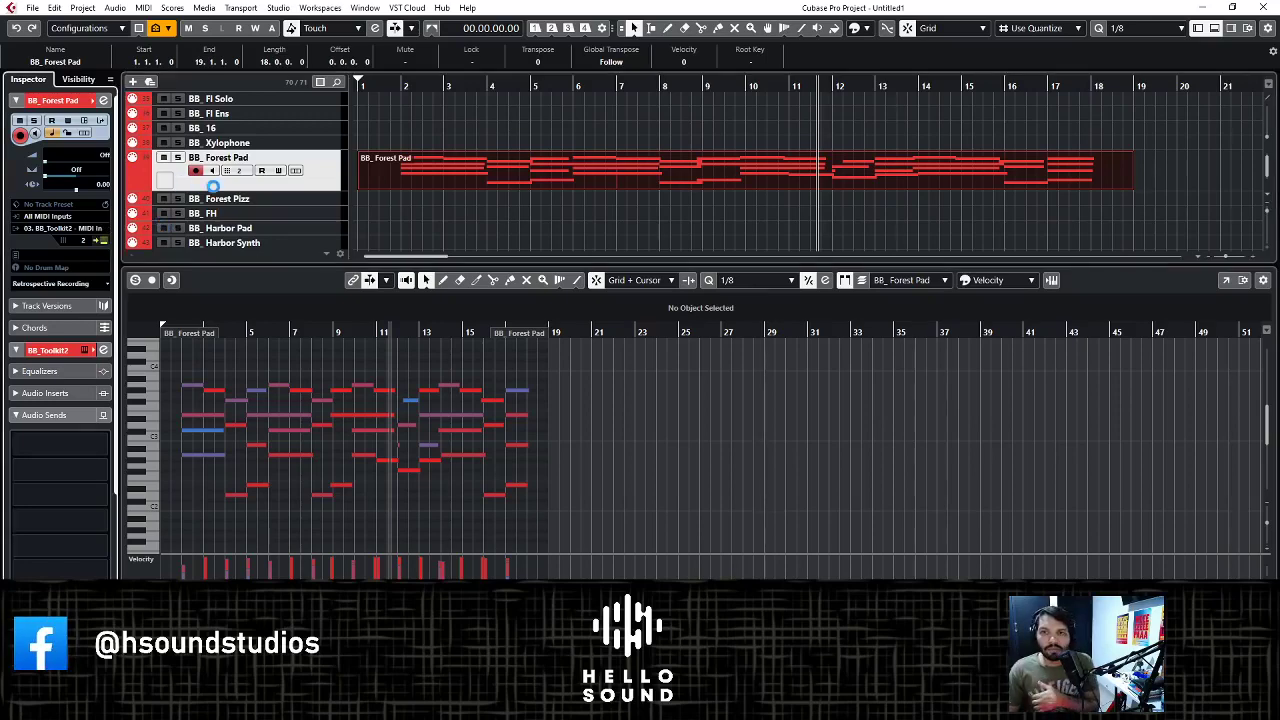
pyautogui.click(208, 190)
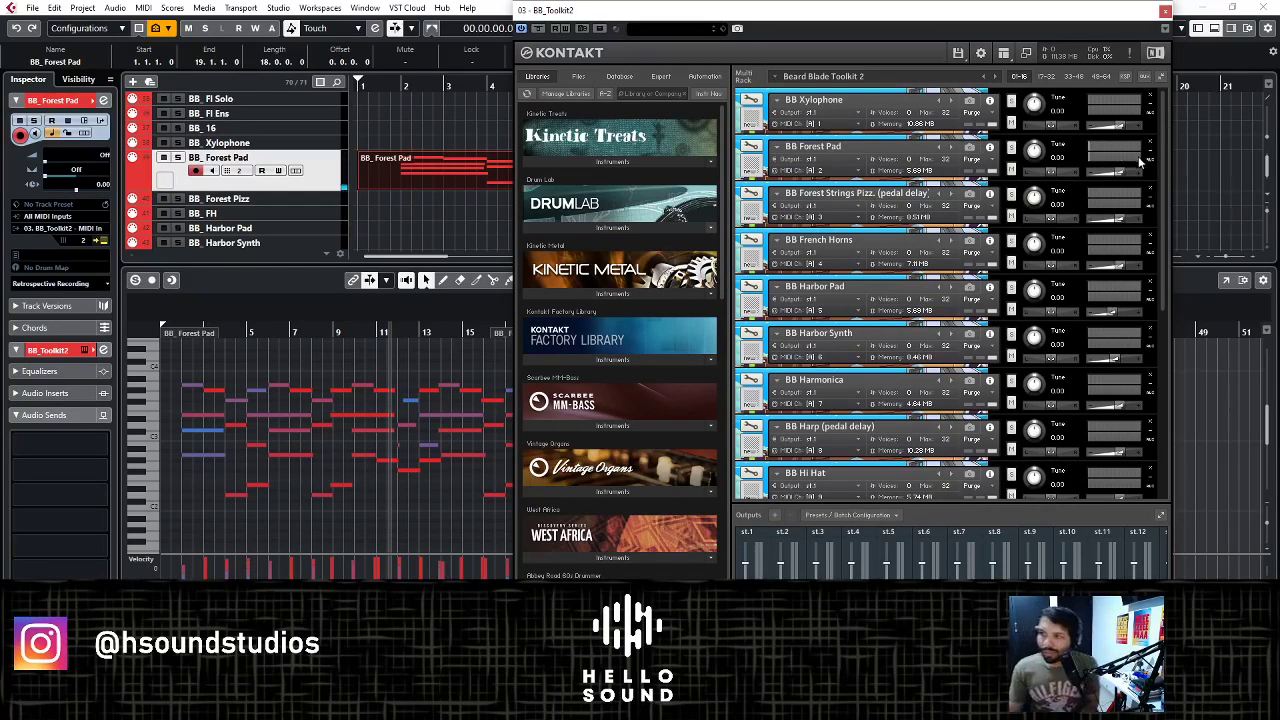
pyautogui.moveTo(1125, 172); pyautogui.dragTo(1107, 172)
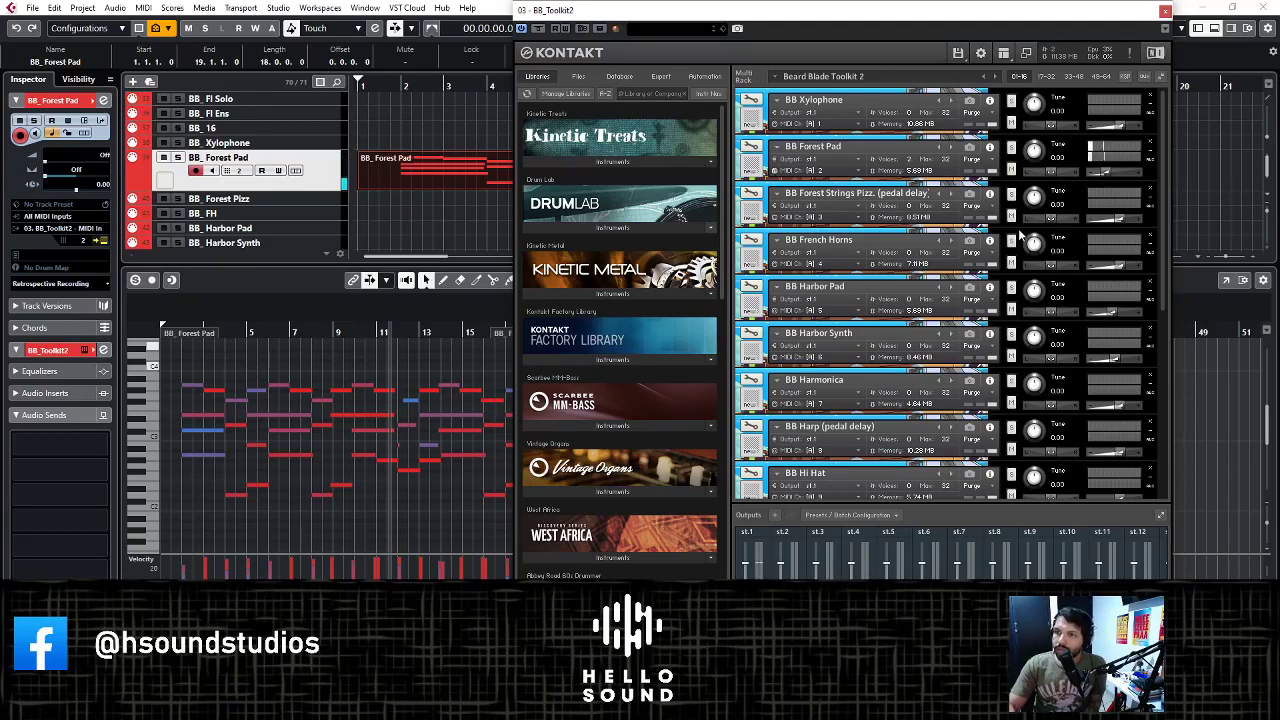
pyautogui.click(1165, 11)
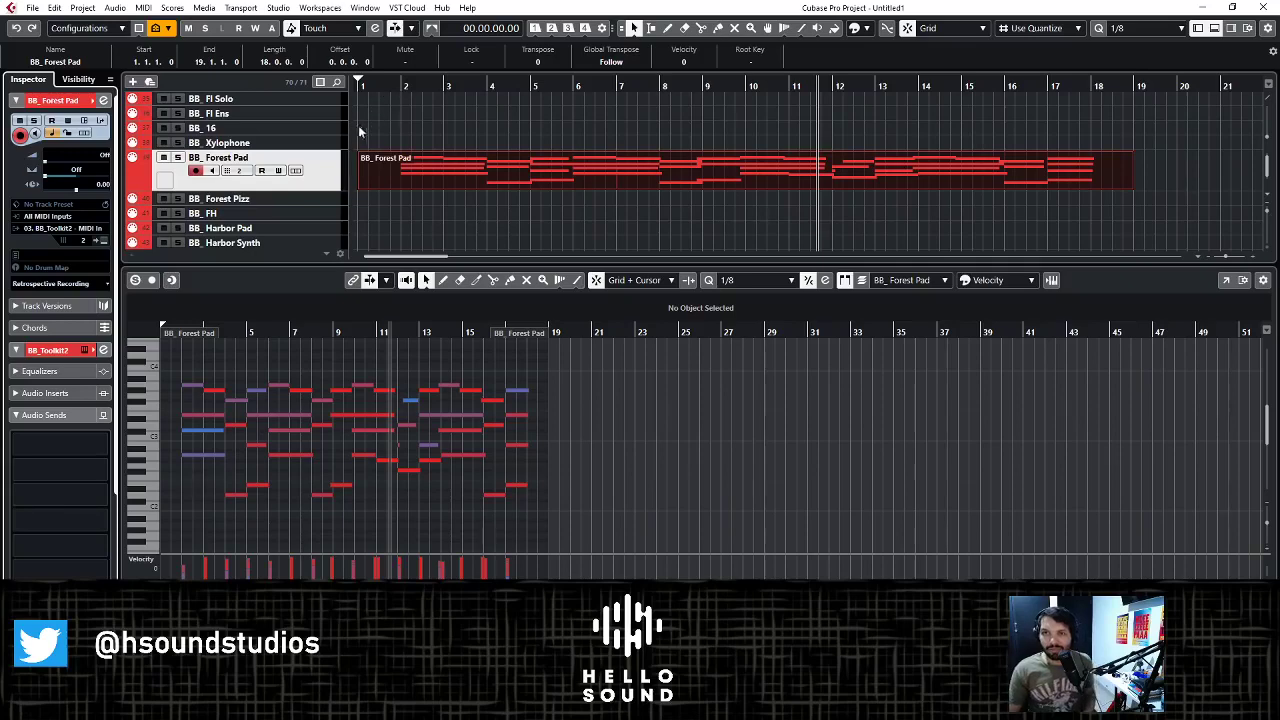
# - Record a melody on the BB_ Harmonica track over the harp and pad parts, running up to bar 18
pyautogui.scroll(-2, 403, 100)
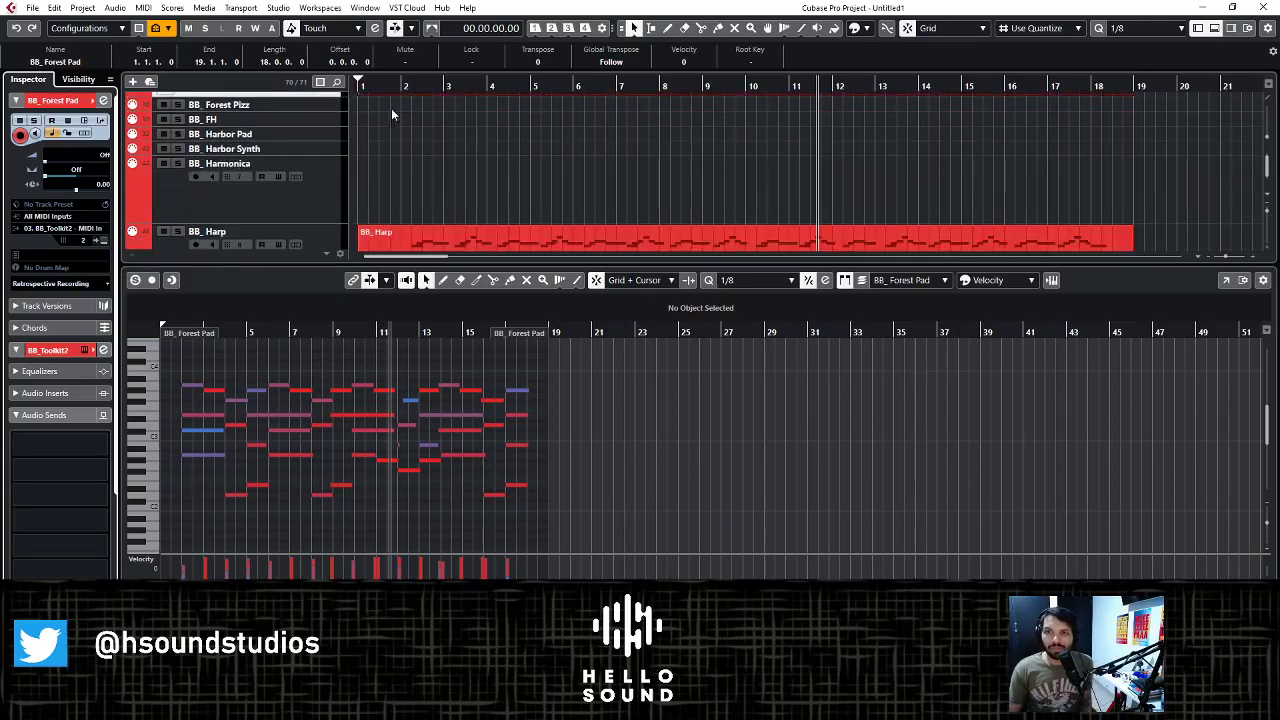
pyautogui.click(347, 186)
pyautogui.scroll(1, 357, 172)
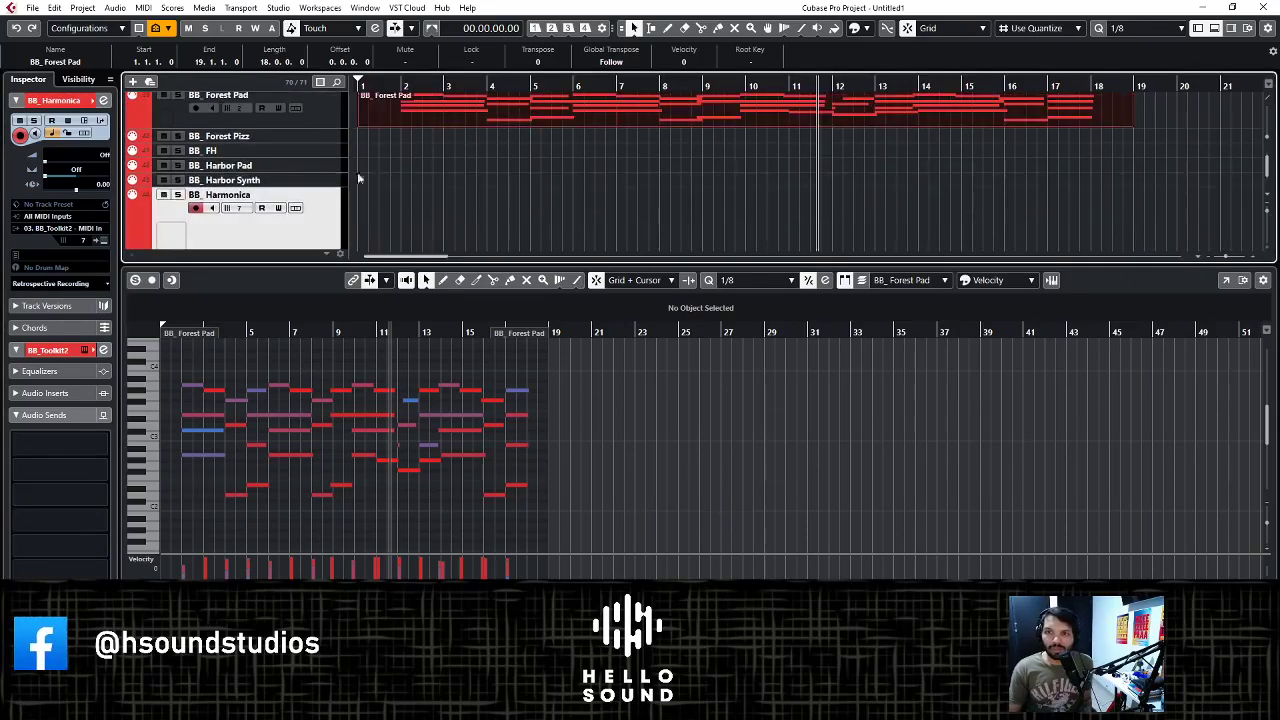
pyautogui.click(395, 86)
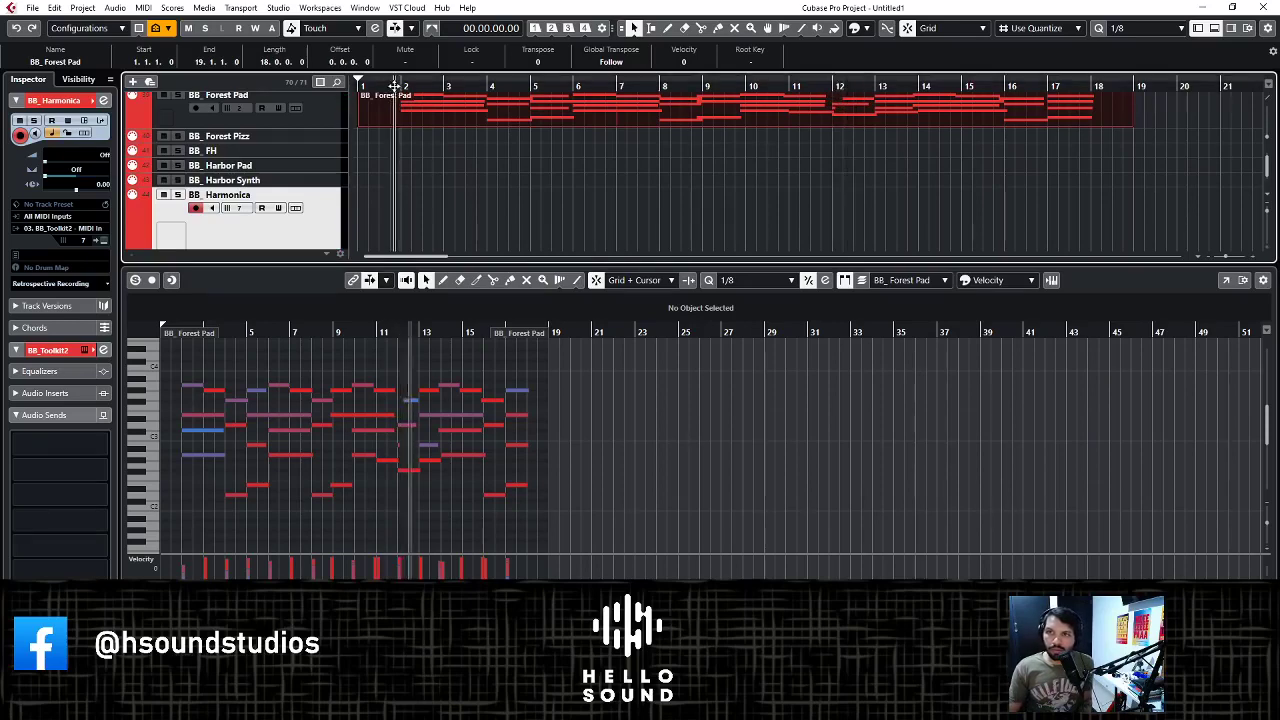
pyautogui.press('KP_Multiply')
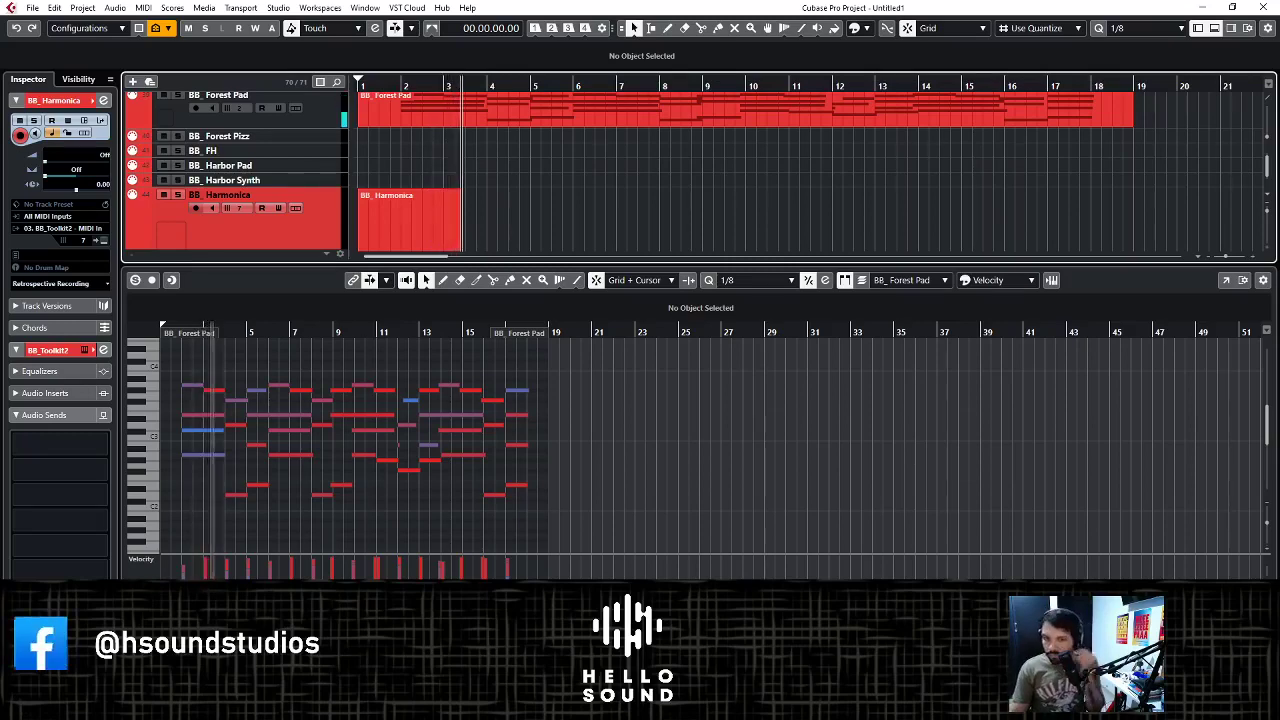
pyautogui.click(528, 413)
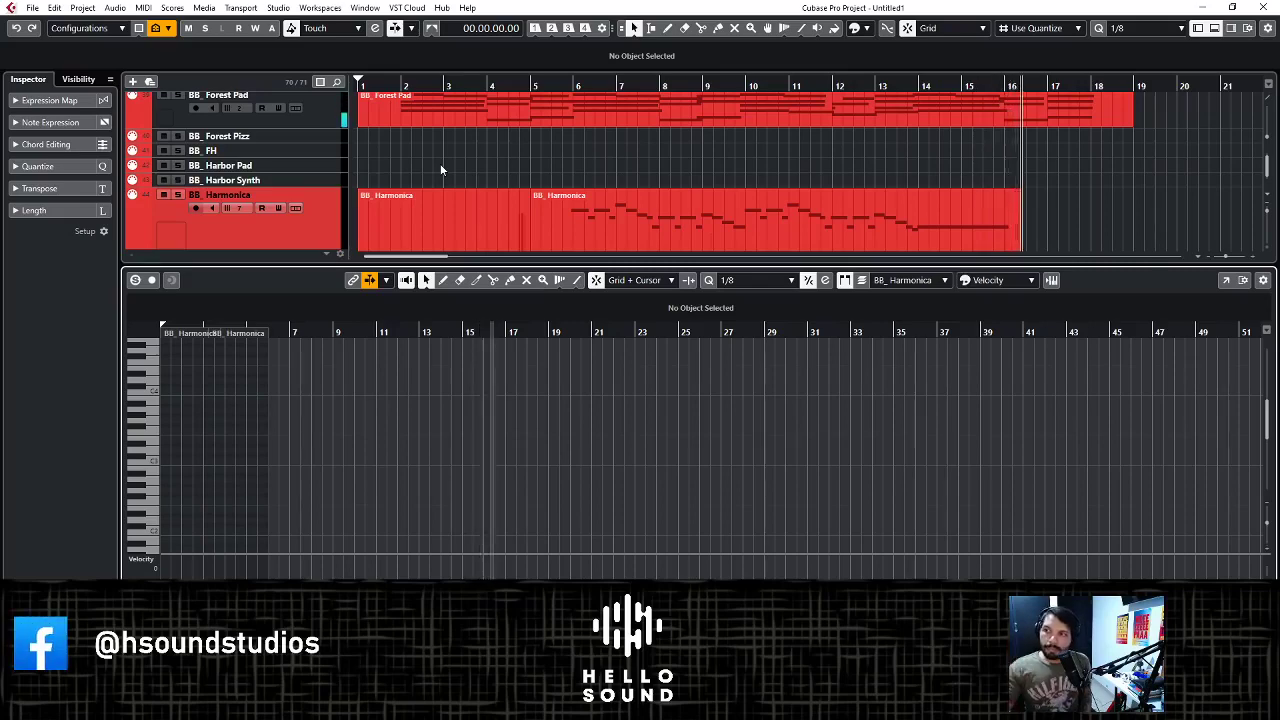
pyautogui.scroll(-1, 1028, 160)
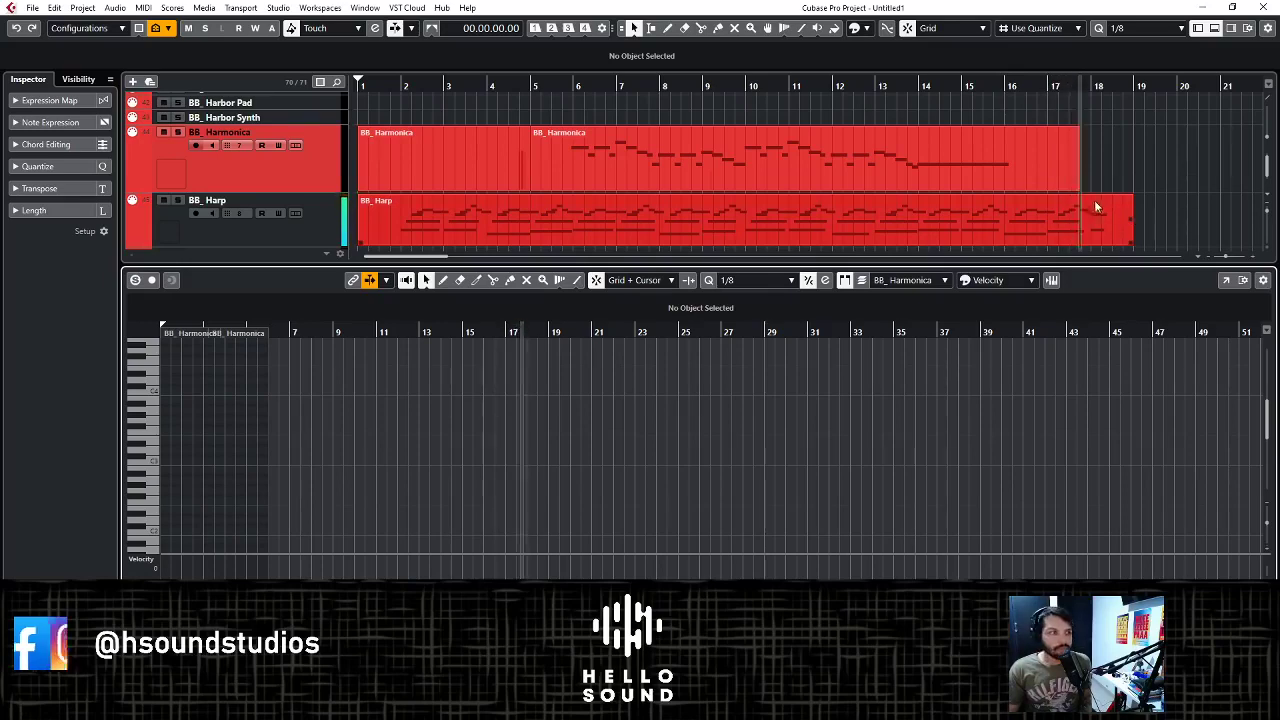
pyautogui.press('space')
# - Split the BB_ Harp part at bar 18
pyautogui.rightClick(1070, 196)
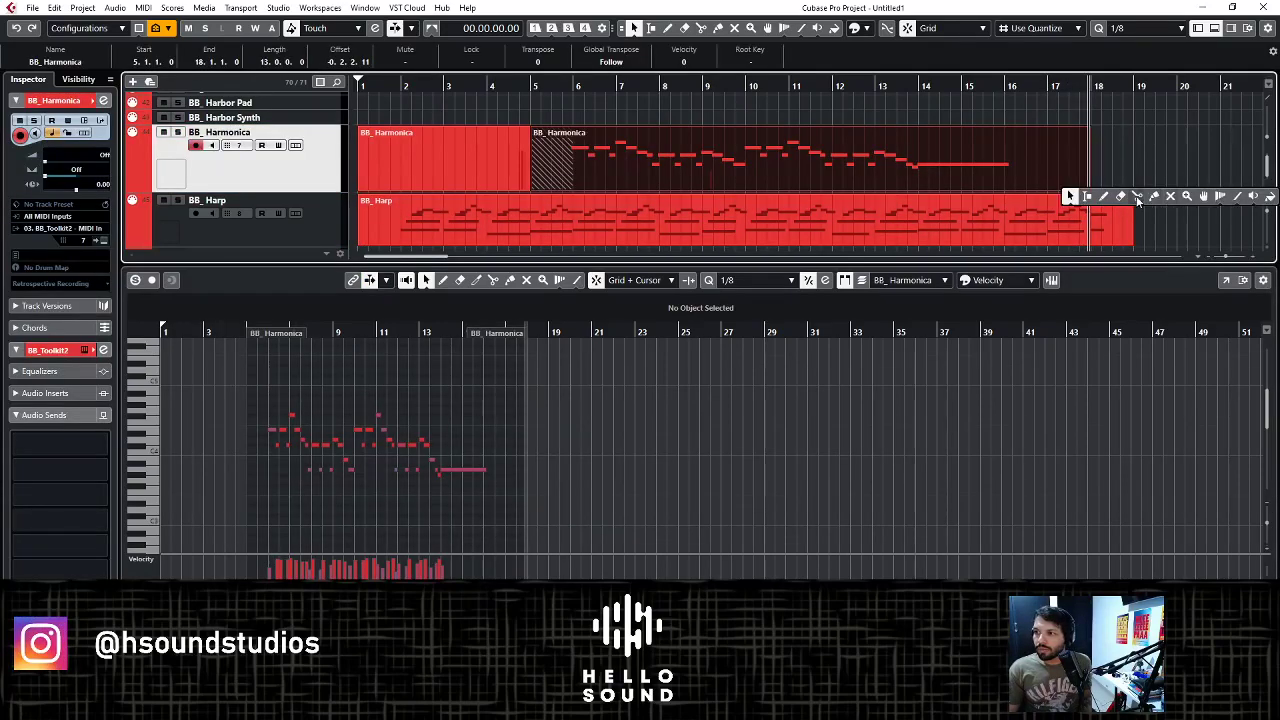
pyautogui.click(1137, 197)
pyautogui.click(1094, 224)
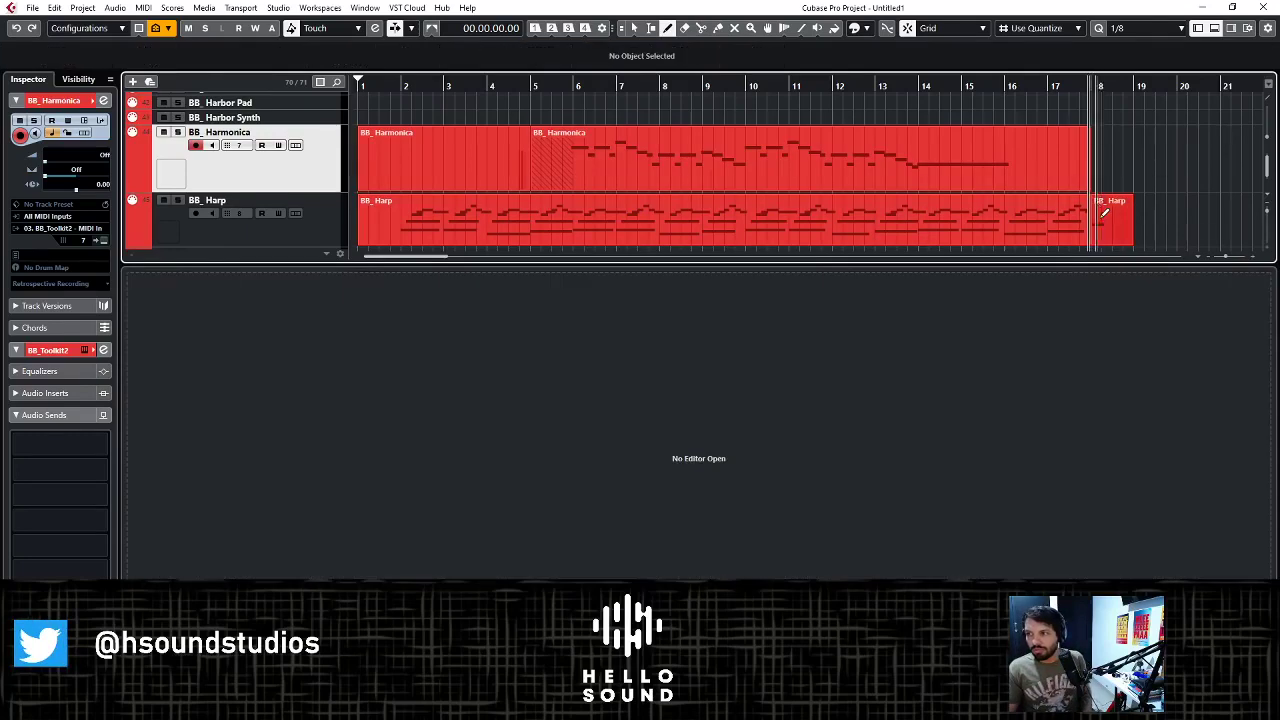
# - Move the one-bar harp piece after bar 18 out of the way to about bar 45
pyautogui.press('g')
pyautogui.press('g')
pyautogui.rightClick(1103, 214)
pyautogui.click(846, 178)
pyautogui.rightClick(672, 200)
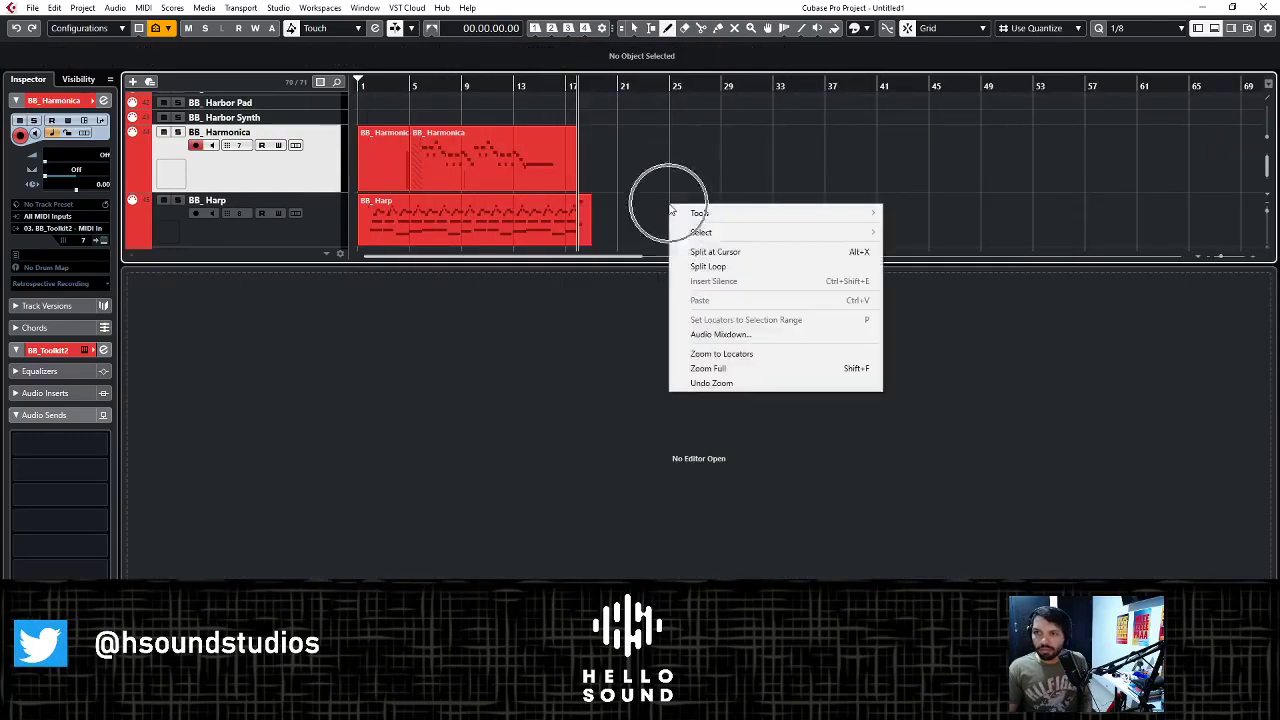
pyautogui.click(613, 212)
pyautogui.doubleClick(589, 226)
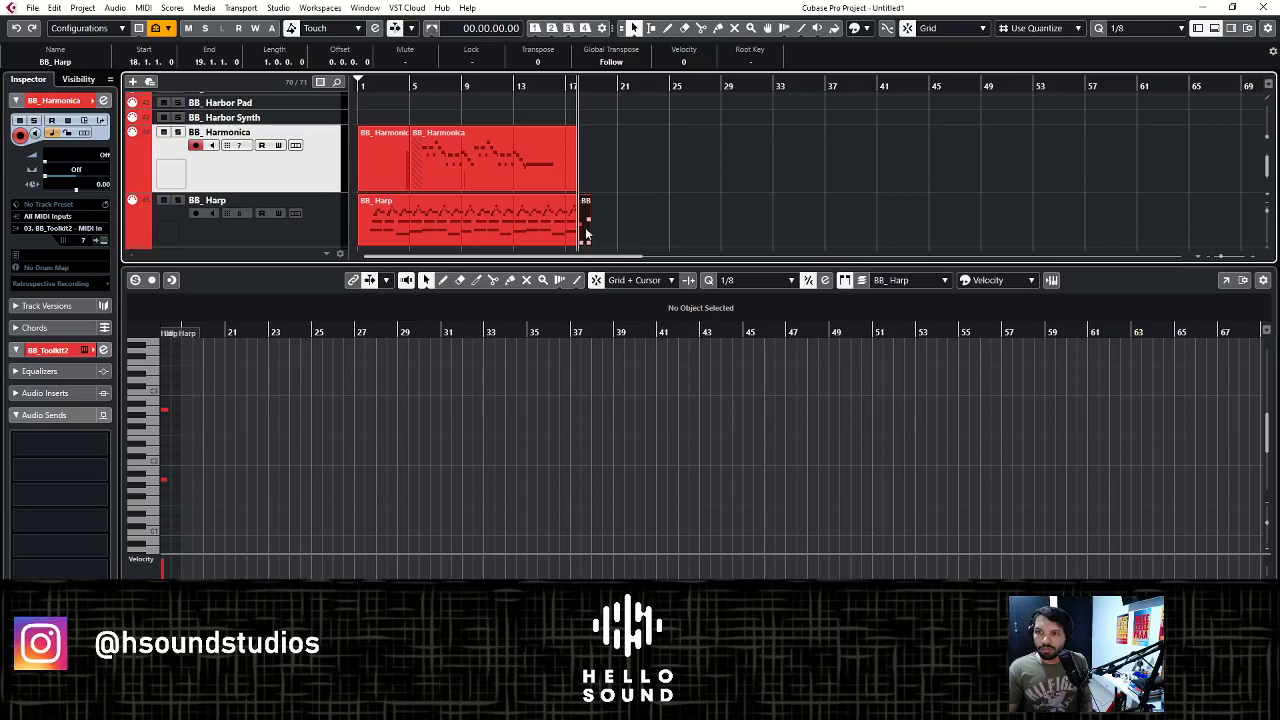
pyautogui.moveTo(589, 226); pyautogui.dragTo(947, 224)
pyautogui.press('h')
pyautogui.press('h')
# - Split the BB_ Harp part at bar 2 and duplicate its 16-bar section so the copy starts at bar 18
pyautogui.rightClick(452, 220)
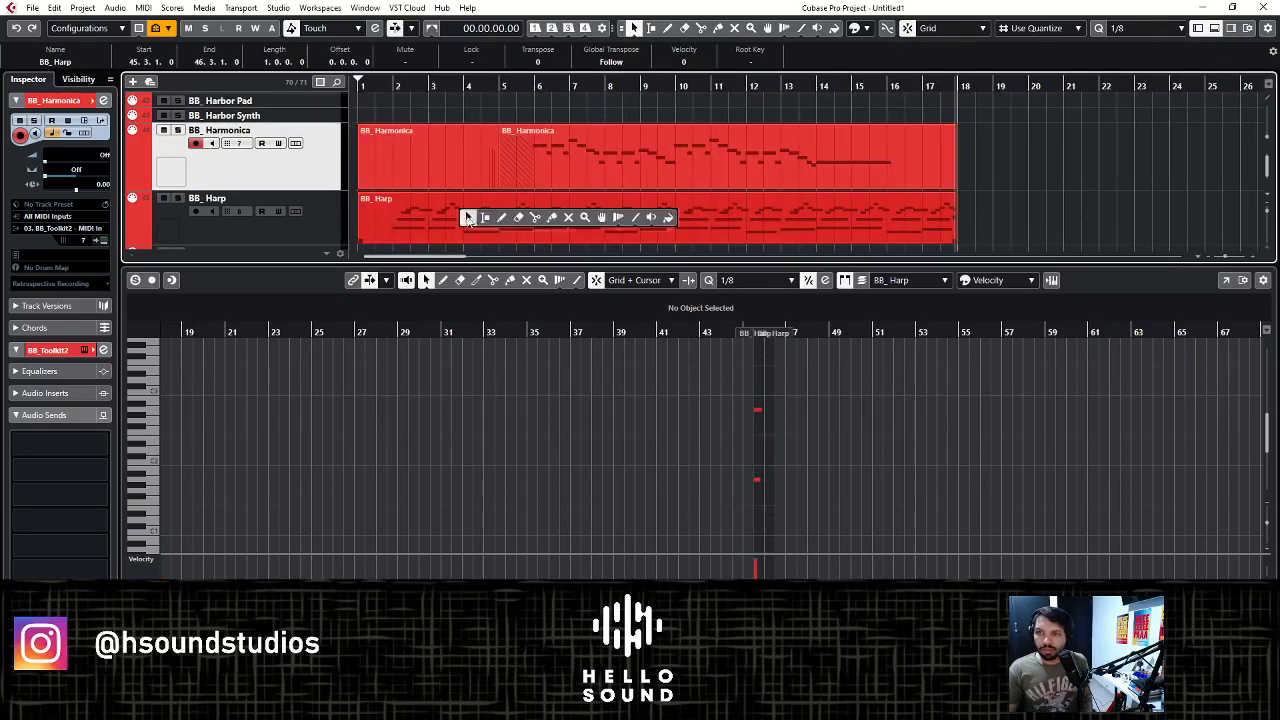
pyautogui.click(536, 220)
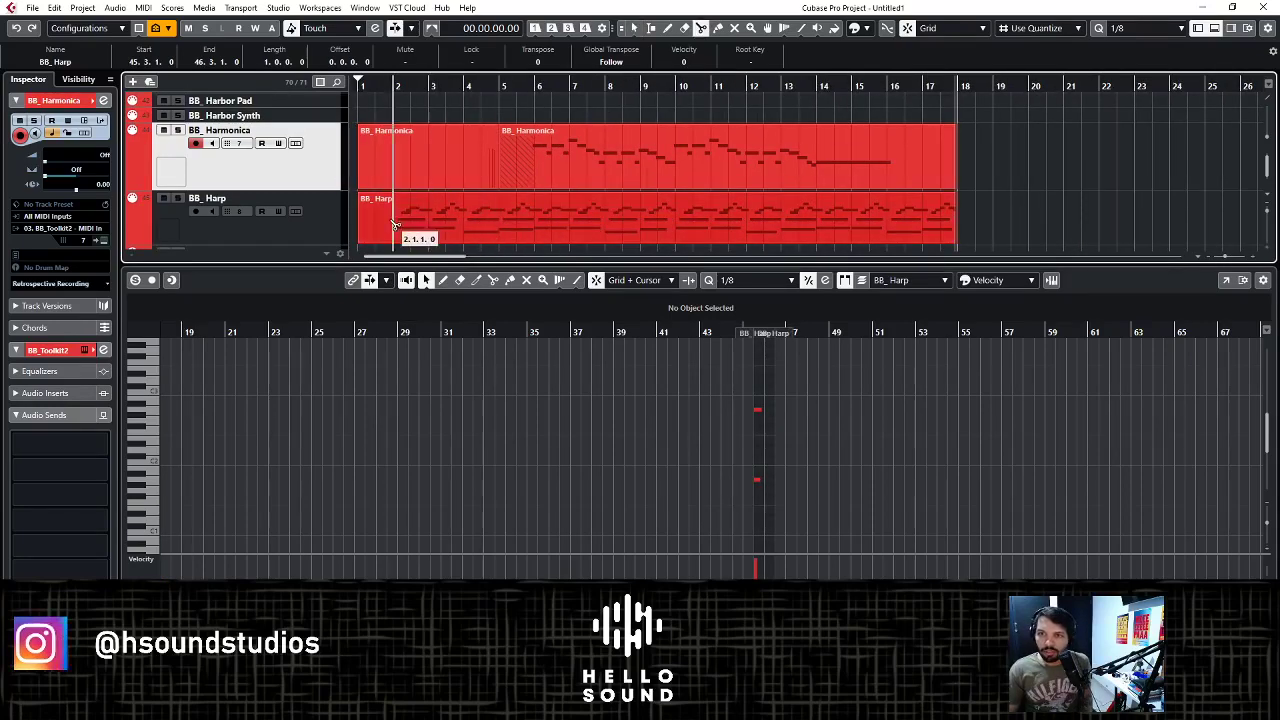
pyautogui.click(405, 222)
pyautogui.hotkey('ctrl', 'd')
pyautogui.press('g')
pyautogui.press('g')
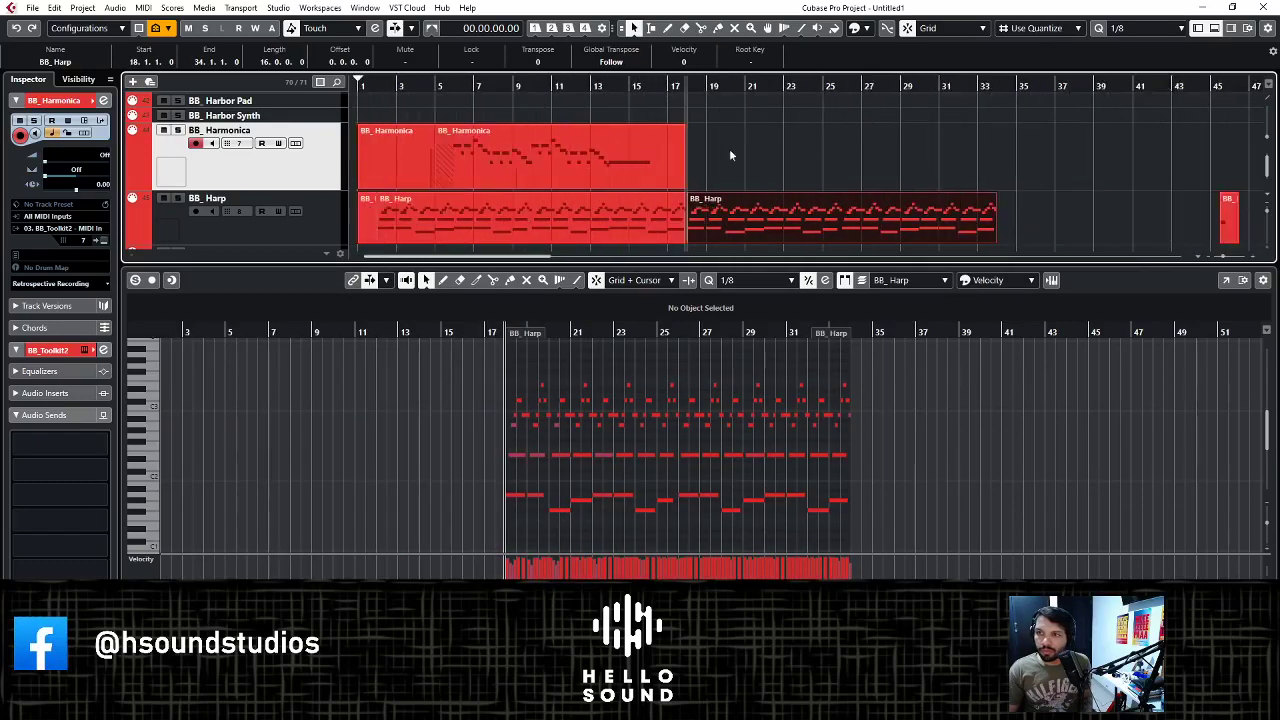
pyautogui.click(722, 149)
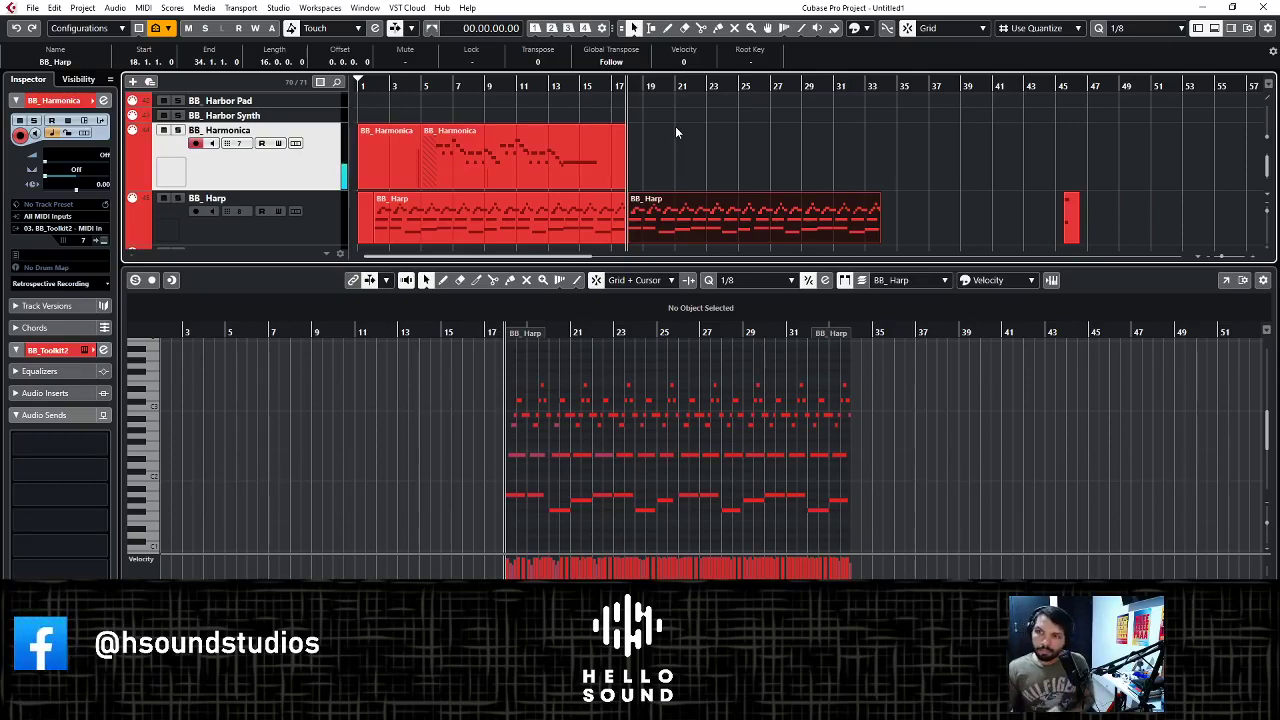
# - Copy the recorded BB_ Harmonica melody part so the copy starts at about 17.2.1 over the duplicated harp
pyautogui.click(584, 156)
pyautogui.moveTo(543, 163); pyautogui.dragTo(609, 157)
pyautogui.press('h')
pyautogui.press('h')
pyautogui.press('h')
pyautogui.press('h')
pyautogui.press('h')
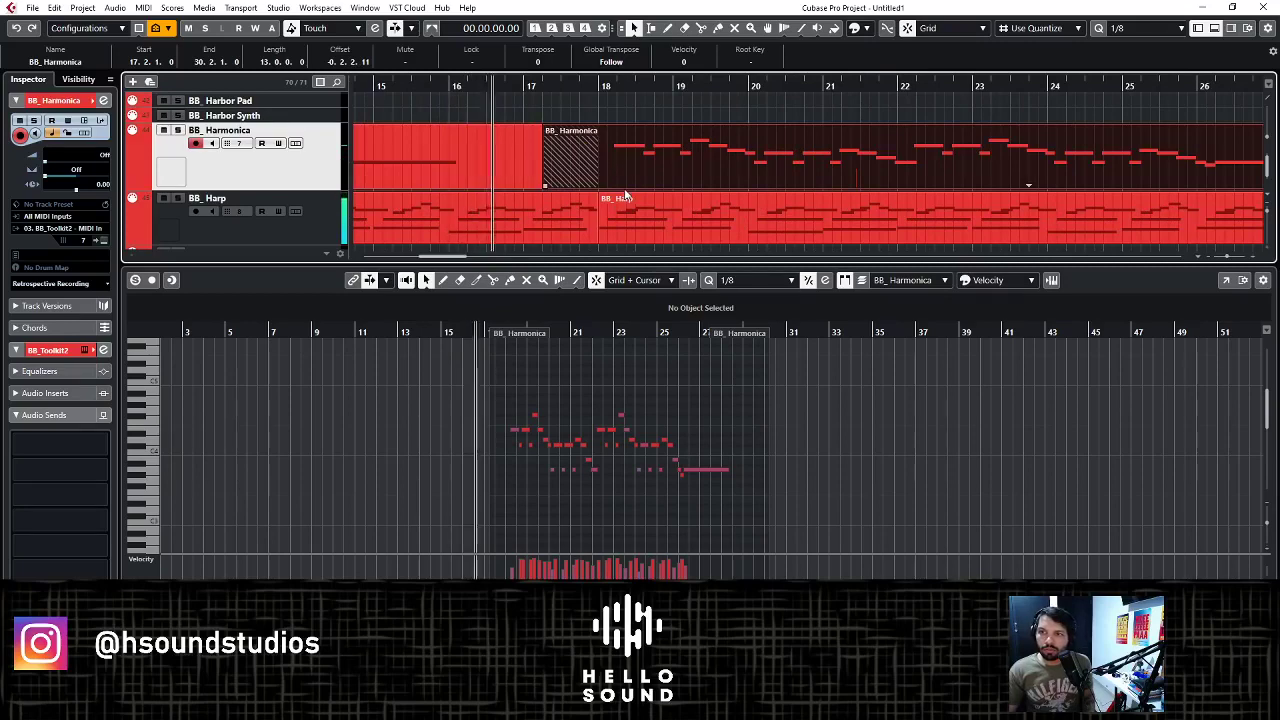
# - Shift the copied harmonica part slightly earlier to 17.1.3 and check its first notes against bar 18
pyautogui.scroll(1, 615, 207)
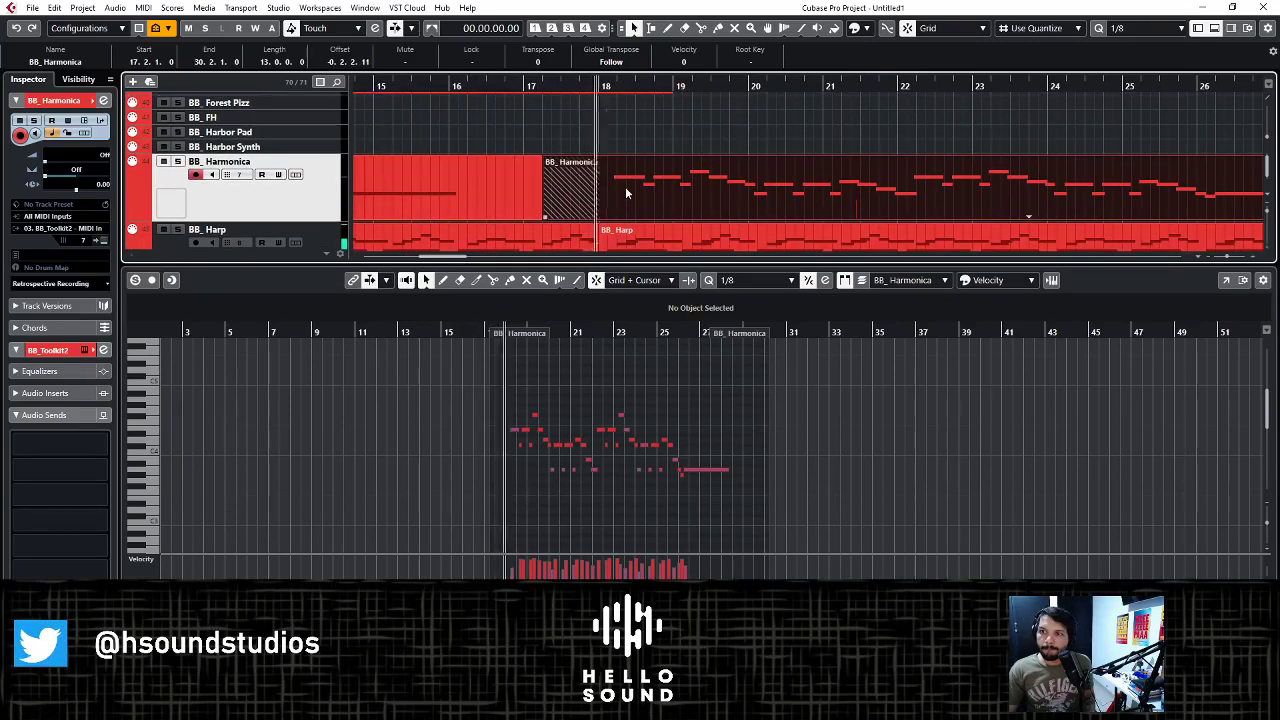
pyautogui.press('h')
pyautogui.press('h')
pyautogui.press('h')
pyautogui.press('h')
pyautogui.moveTo(618, 184); pyautogui.dragTo(586, 183)
pyautogui.scroll(-3, 588, 183)
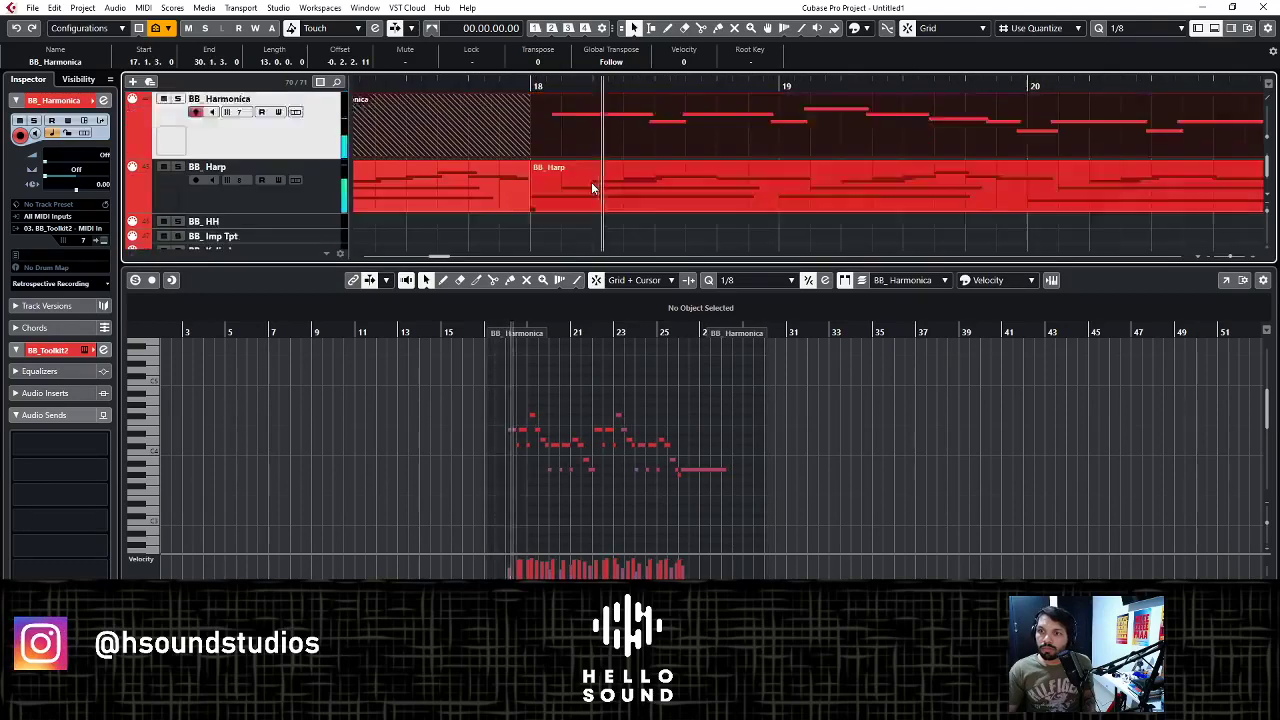
pyautogui.scroll(2, 600, 177)
pyautogui.scroll(-2, 540, 140)
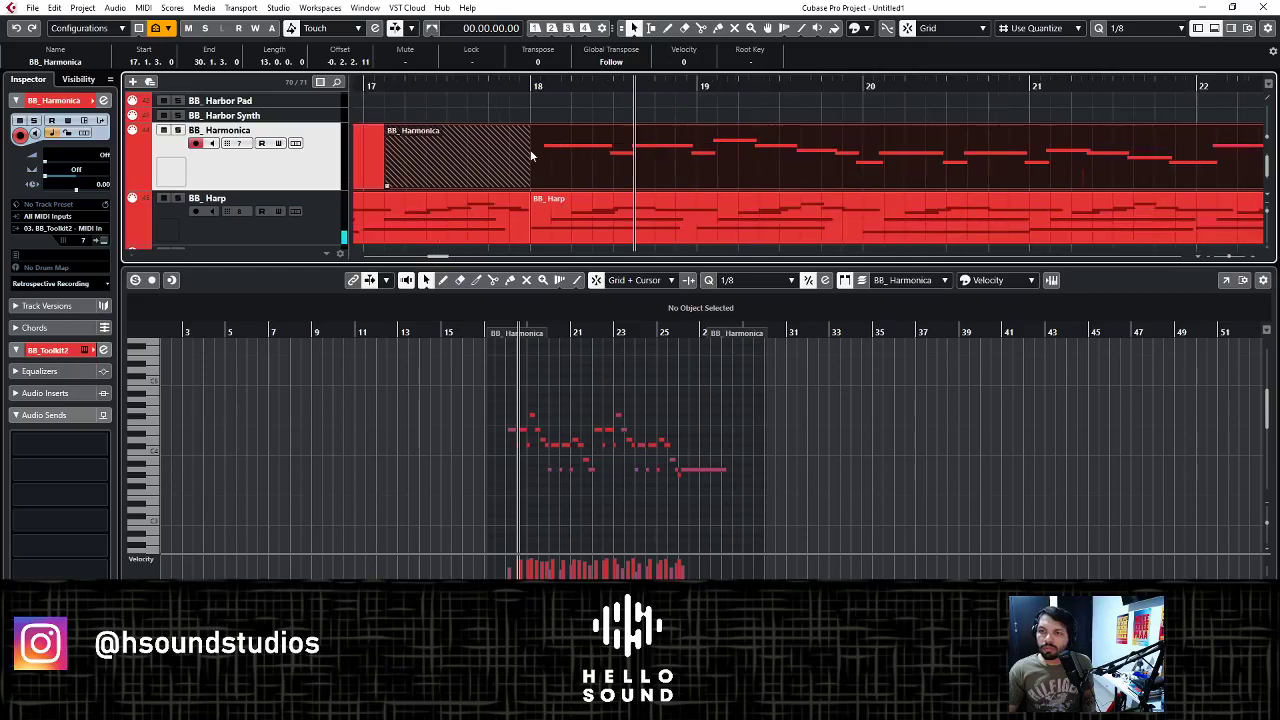
pyautogui.scroll(-3, 517, 127)
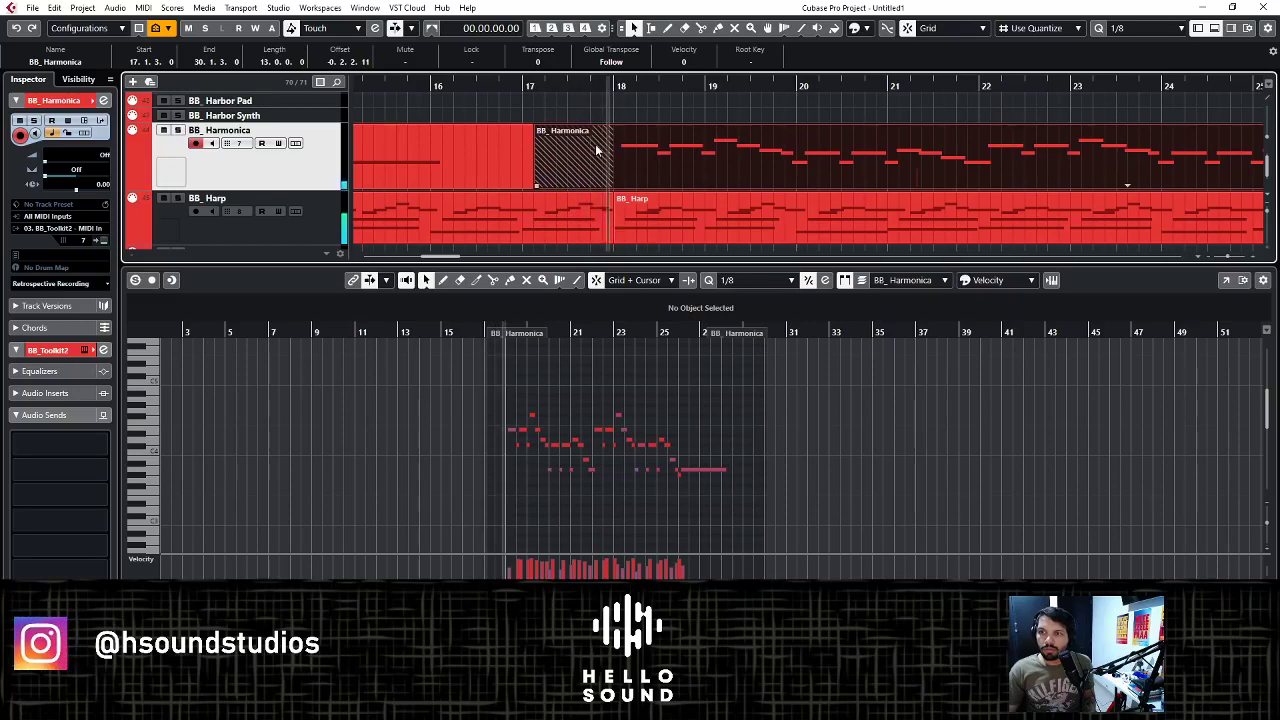
# - Move the copied harmonica part earlier and trim its empty beginning so it starts at 17.4.3, then play the transition
pyautogui.scroll(4, 596, 144)
pyautogui.moveTo(745, 160); pyautogui.dragTo(716, 159)
pyautogui.scroll(-4, 656, 176)
pyautogui.moveTo(547, 185); pyautogui.dragTo(695, 183)
pyautogui.moveTo(803, 172); pyautogui.dragTo(783, 162)
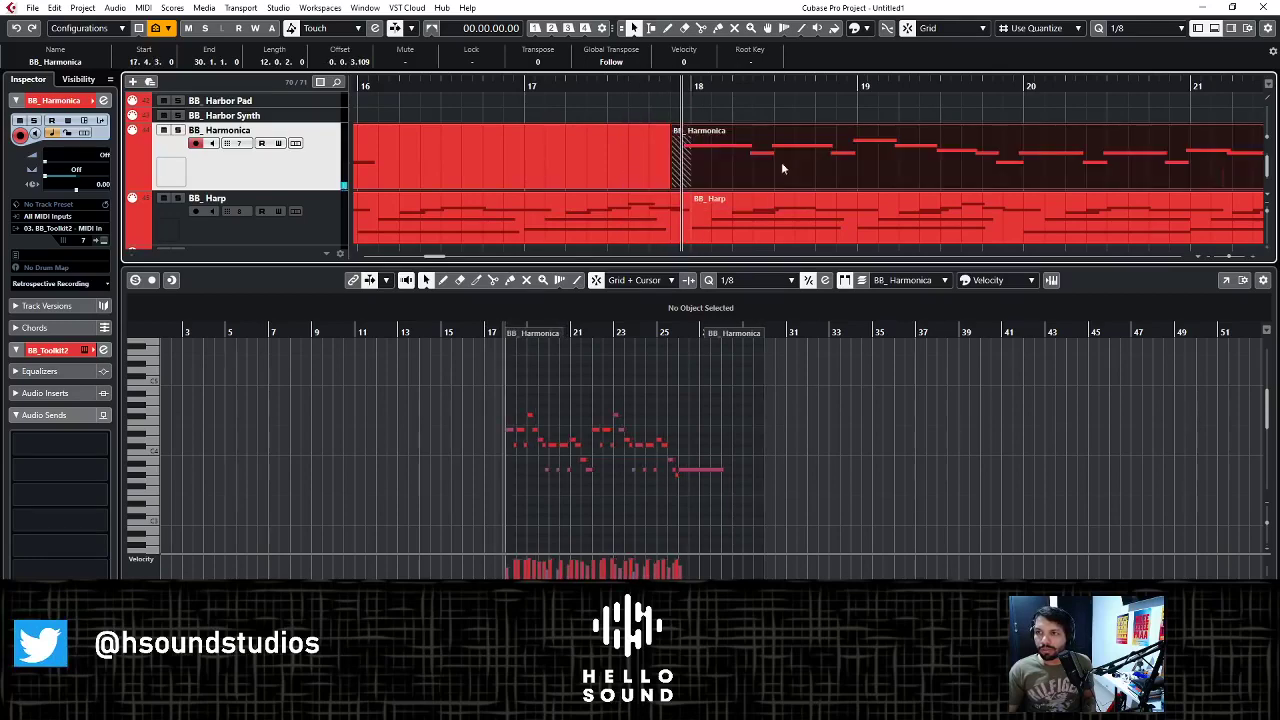
pyautogui.press('space')
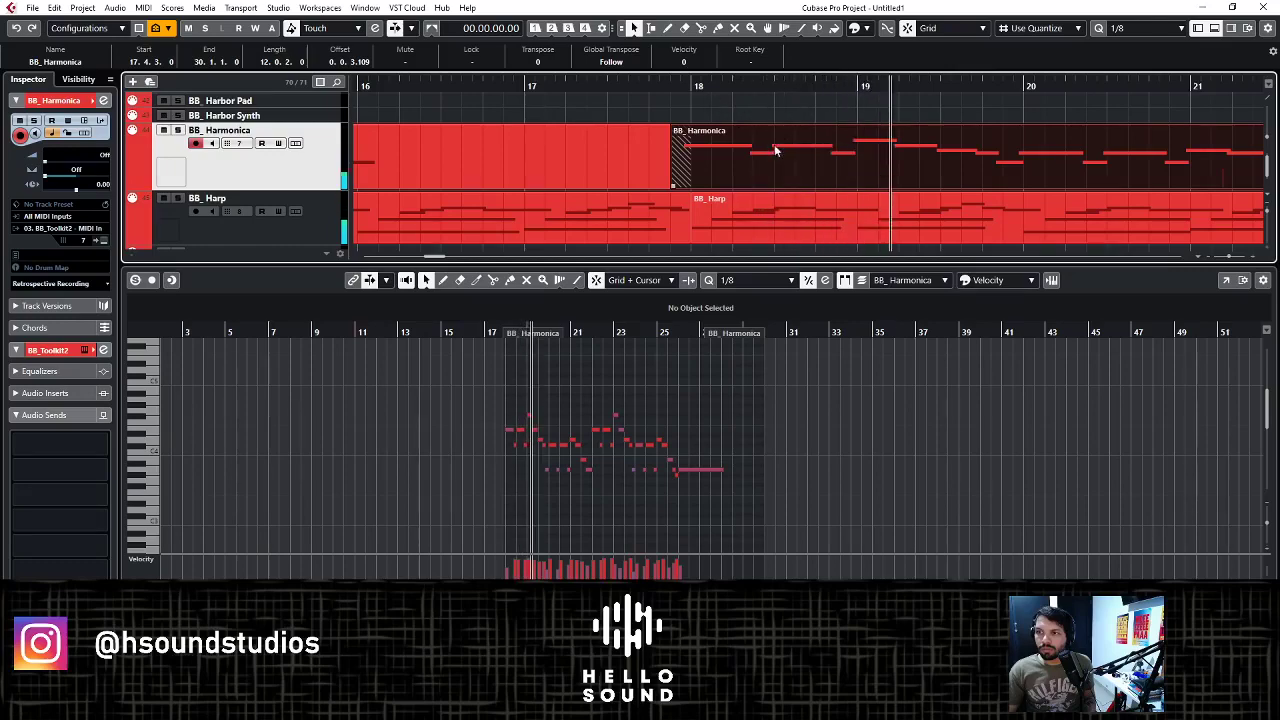
# - Nudge the copied harmonica part to start at 17.4.3.64 and listen to it against the harp copy
pyautogui.scroll(3, 777, 133)
pyautogui.scroll(-2, 512, 173)
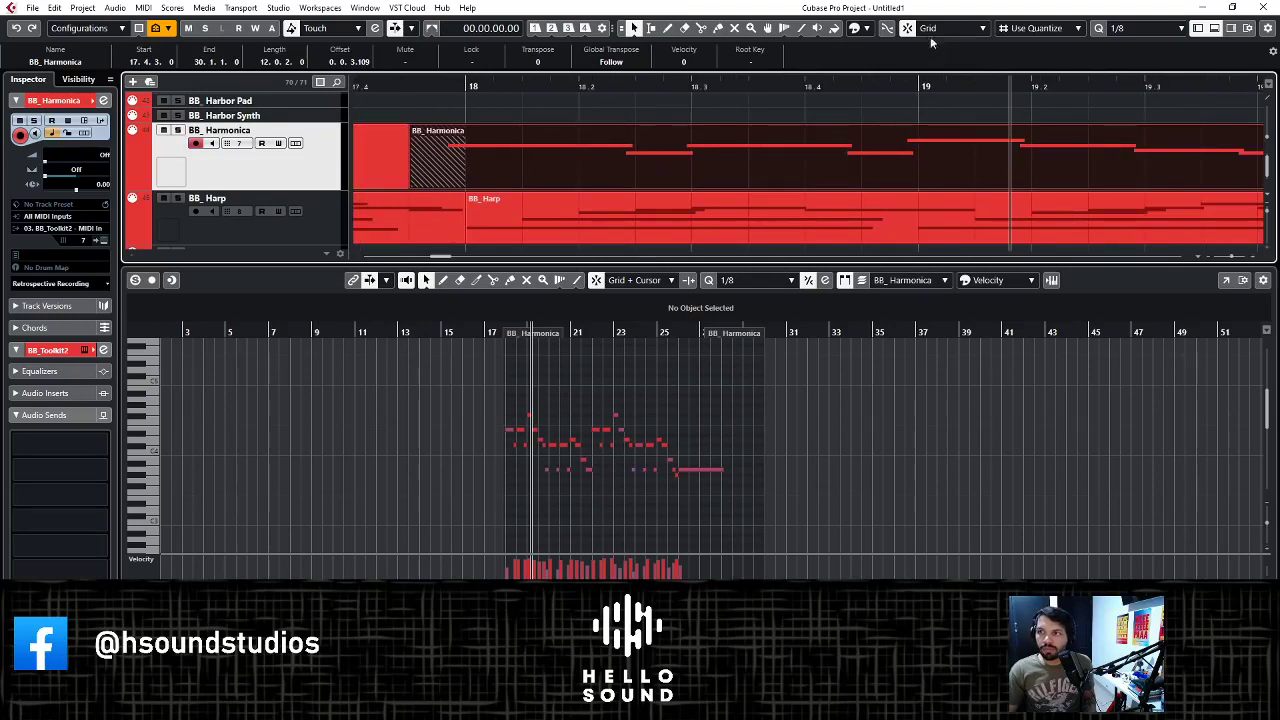
pyautogui.moveTo(422, 180); pyautogui.dragTo(436, 178)
pyautogui.scroll(-3, 463, 87)
pyautogui.scroll(-1, 463, 87)
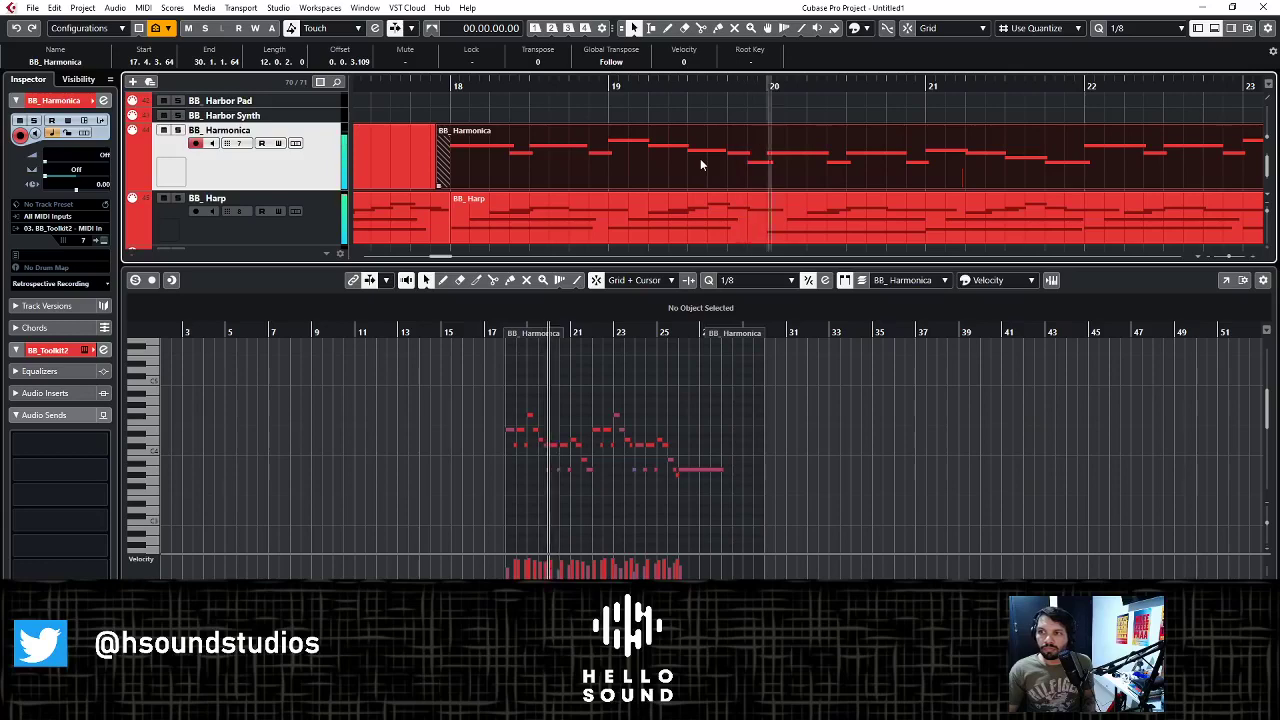
pyautogui.scroll(-2, 572, 106)
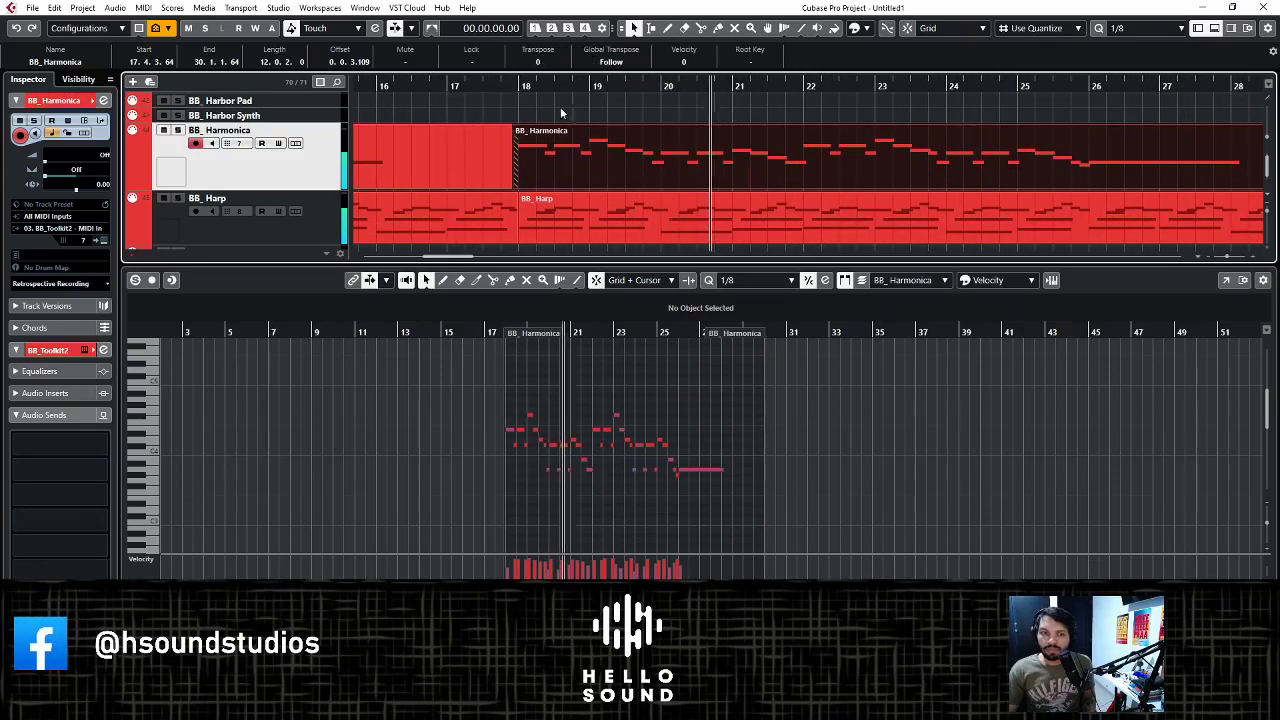
pyautogui.scroll(2, 544, 121)
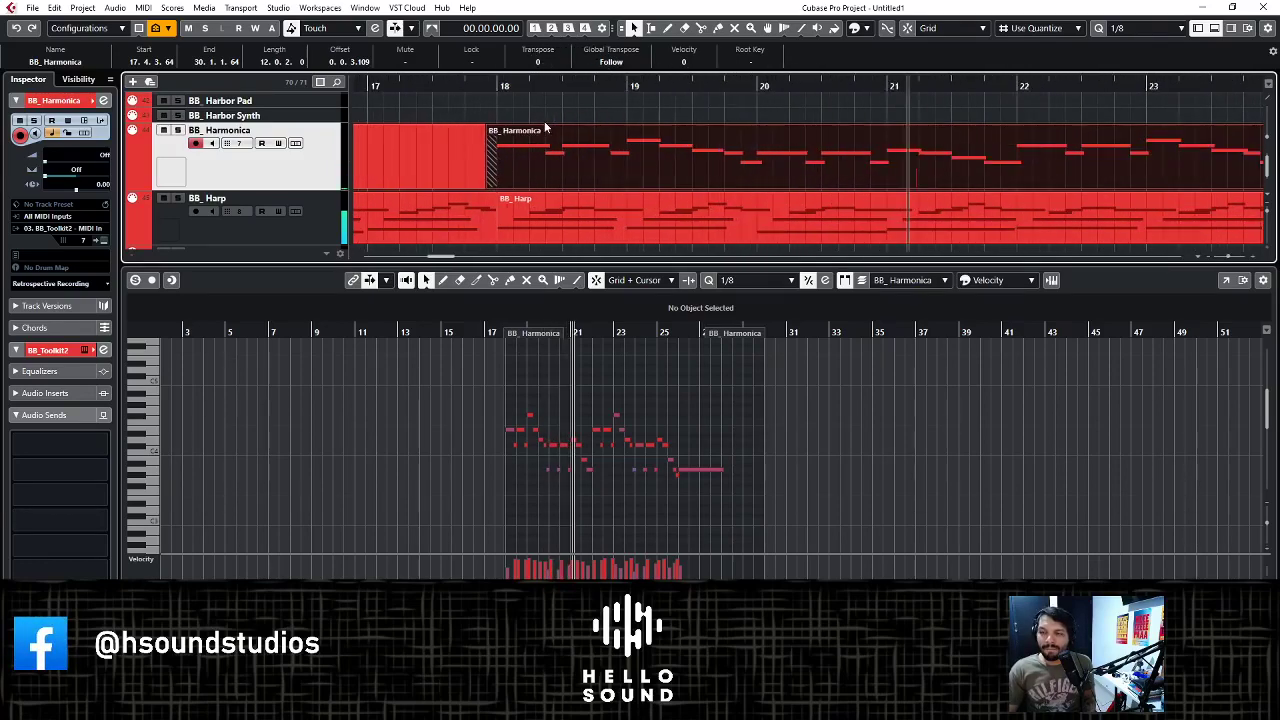
# - Examine where the BB_ Forest Pad part ends relative to the copied harmonica section
pyautogui.scroll(-2, 540, 120)
pyautogui.scroll(2, 540, 121)
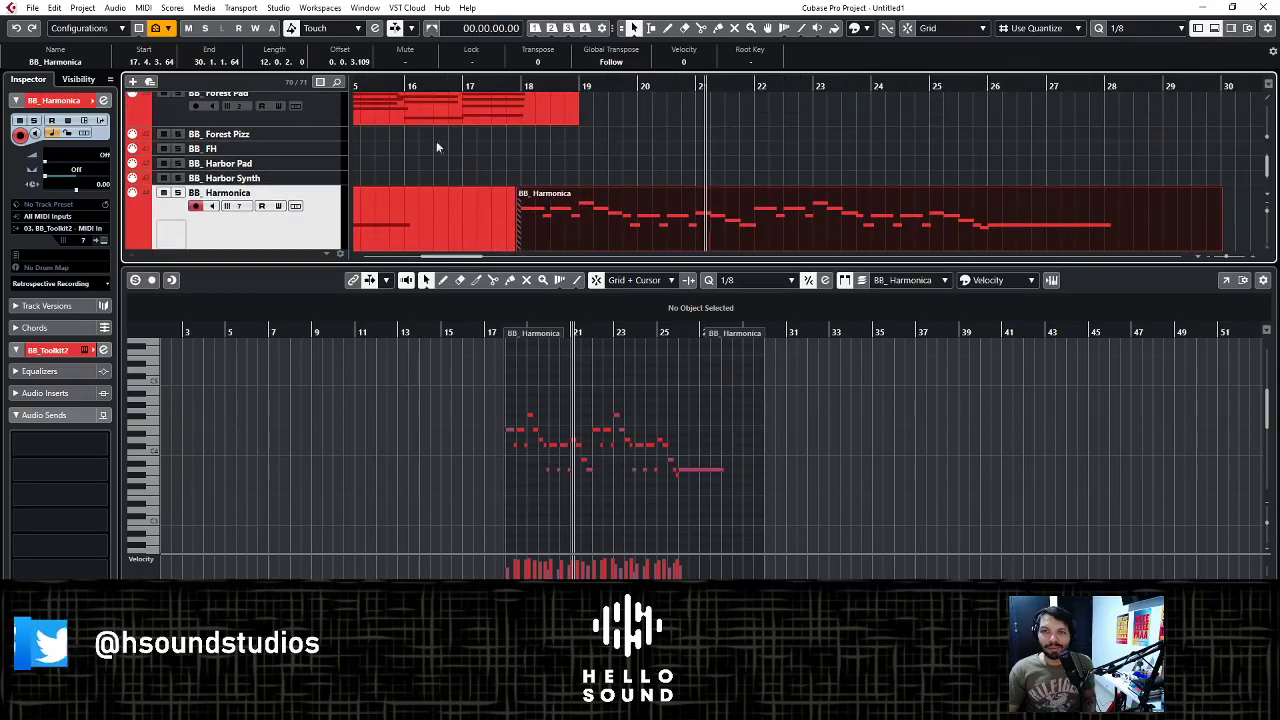
pyautogui.scroll(-1, 410, 146)
pyautogui.scroll(1, 399, 150)
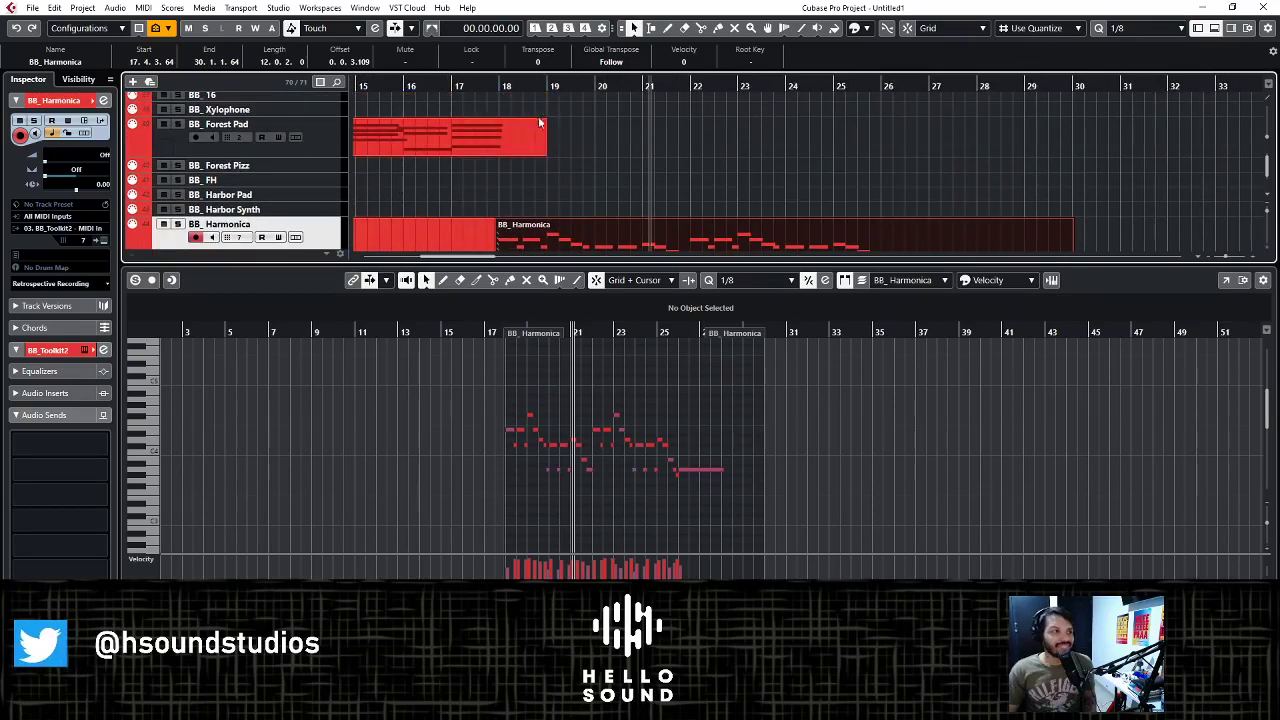
pyautogui.scroll(1, 422, 125)
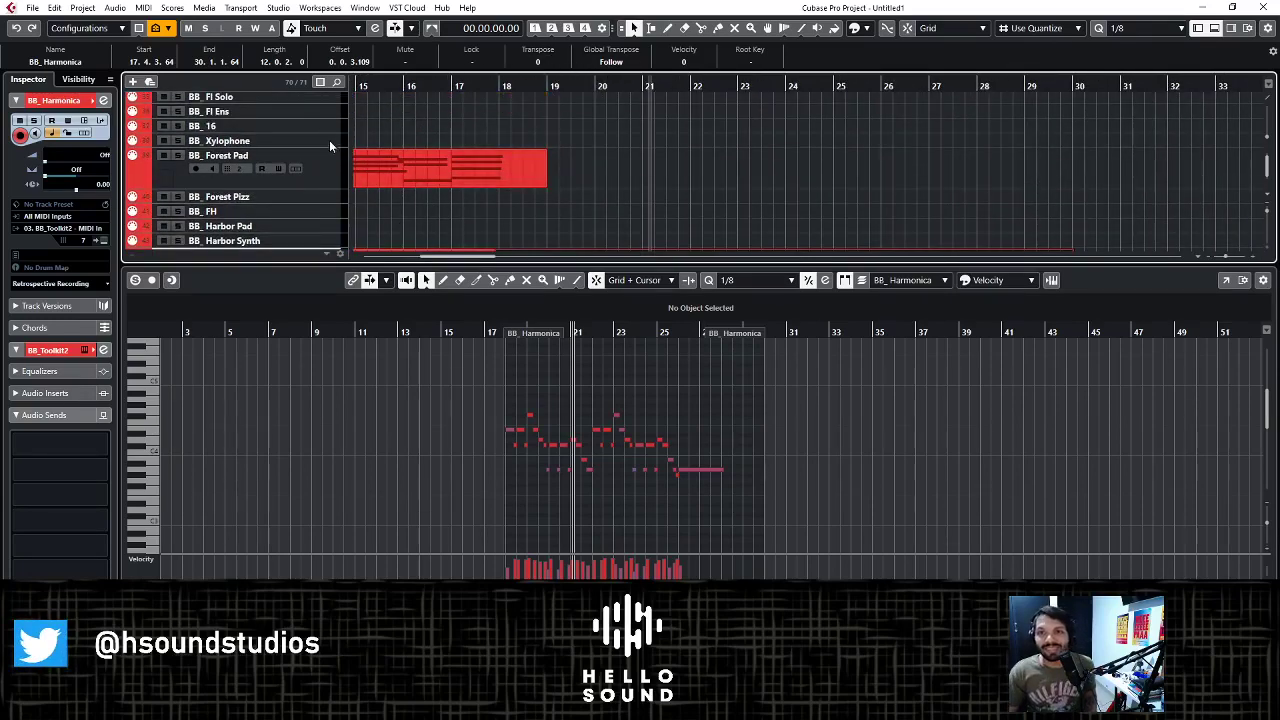
pyautogui.scroll(2, 329, 140)
pyautogui.scroll(-2, 329, 140)
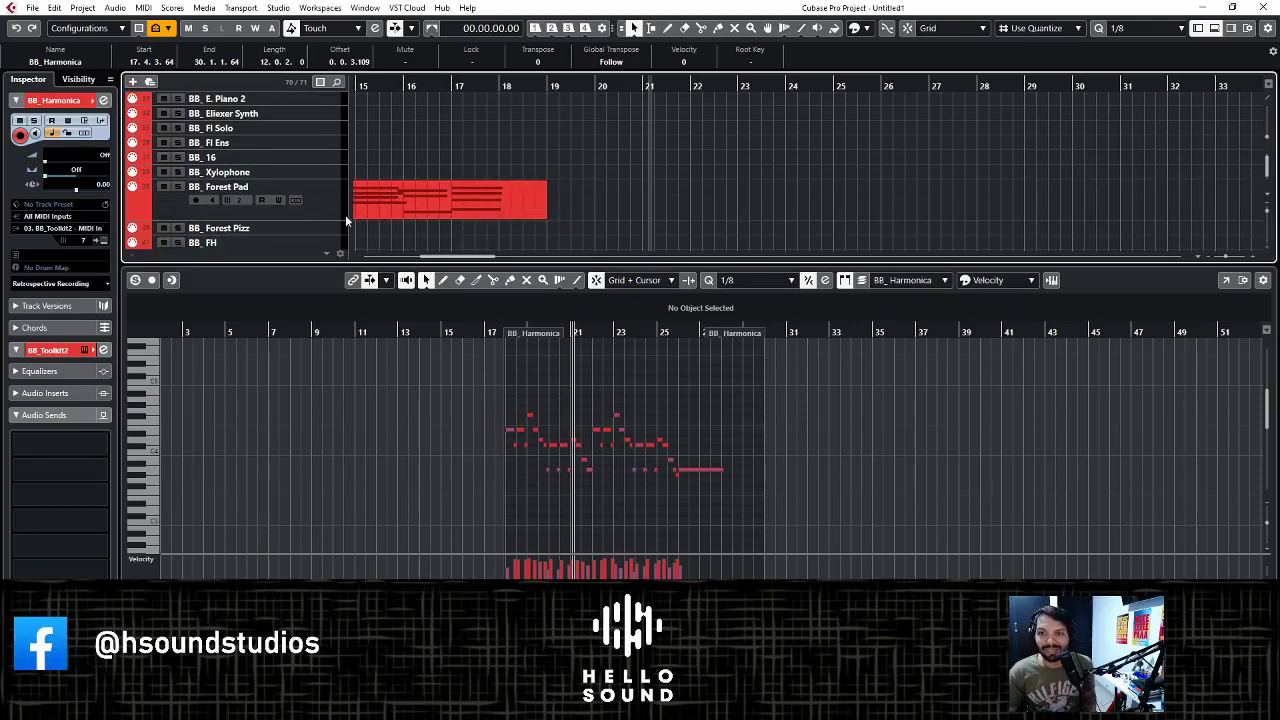
# - Reduce the BB_ Forest Pad track to compact height and close the MIDI editor to make room for the track list
pyautogui.click(330, 215)
pyautogui.click(328, 202)
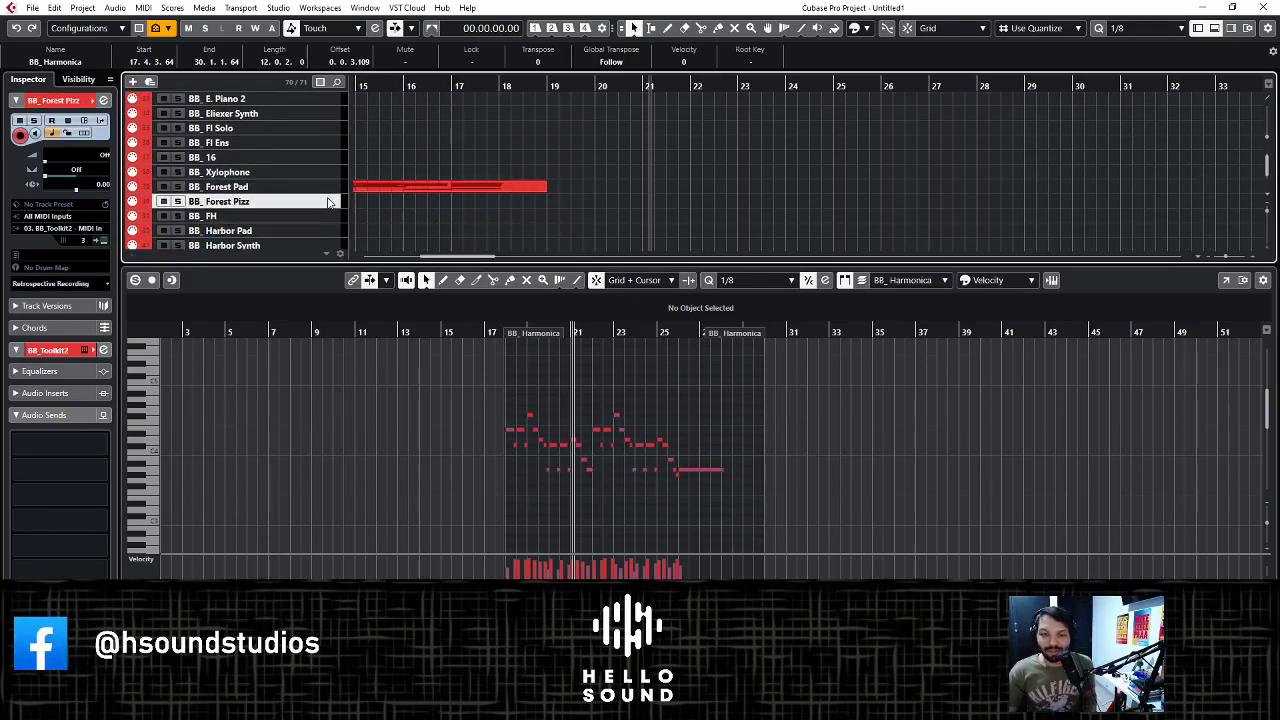
pyautogui.hotkey('alt', 's')
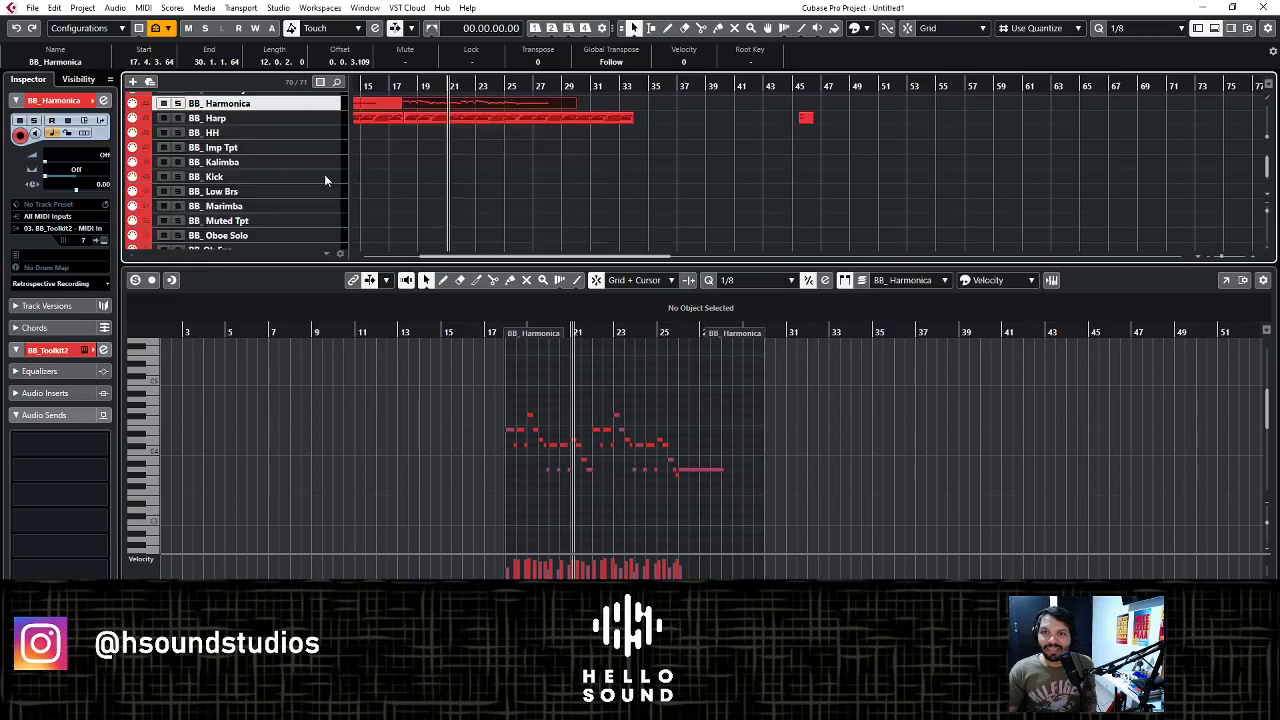
pyautogui.scroll(-3, 329, 170)
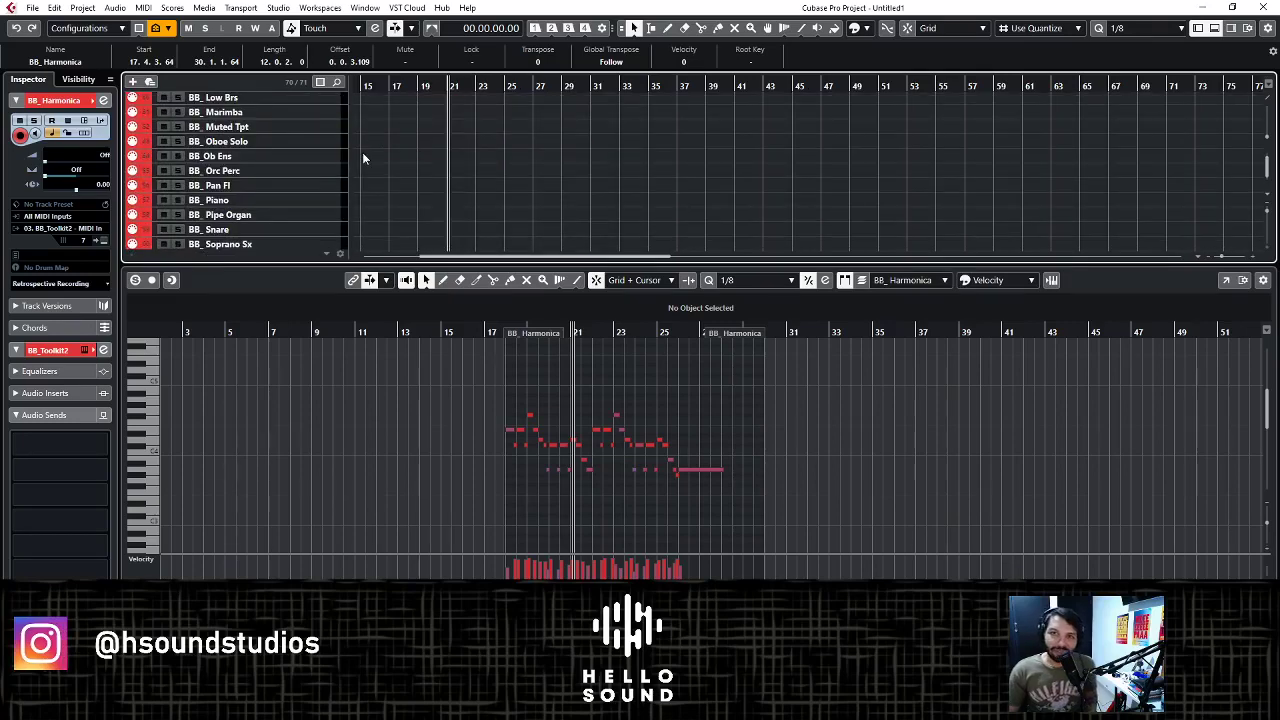
pyautogui.hotkey('ctrl', 'alt', 'e')
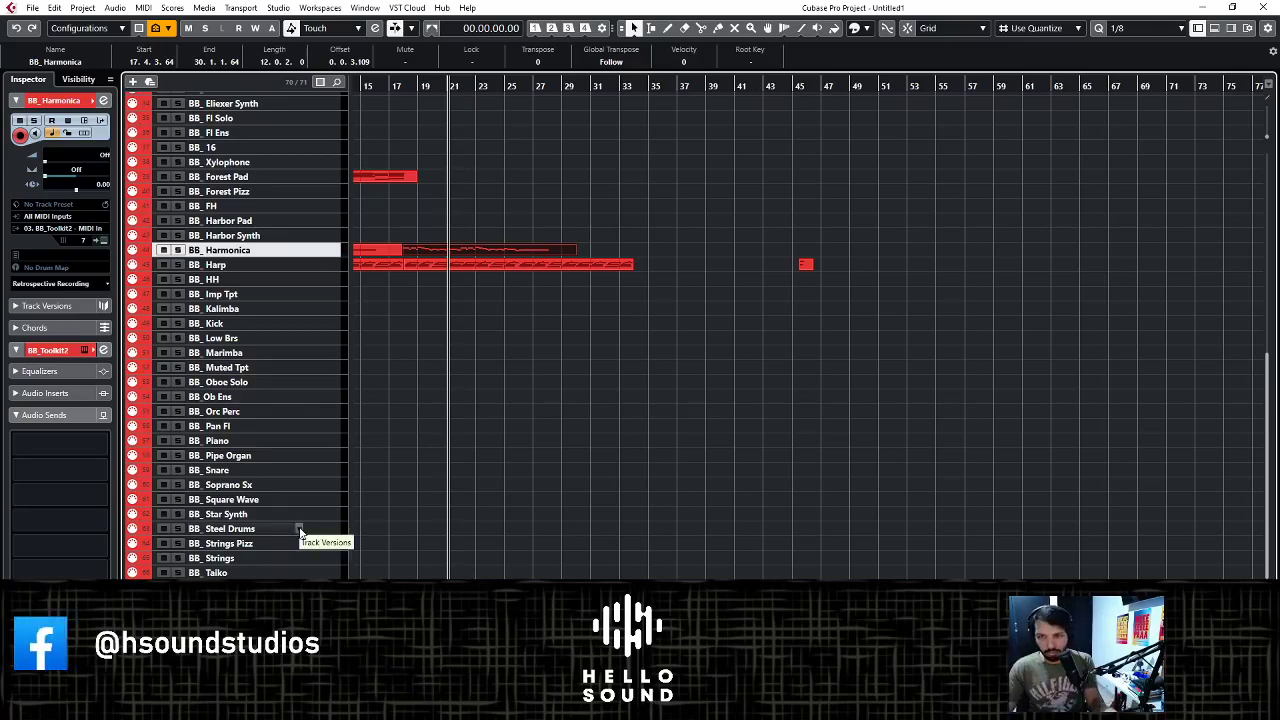
# - Audition the BB_ E. Piano and BB_ Clarinet sounds as possible additions to the cue, comparing them with the existing parts
pyautogui.scroll(5, 316, 319)
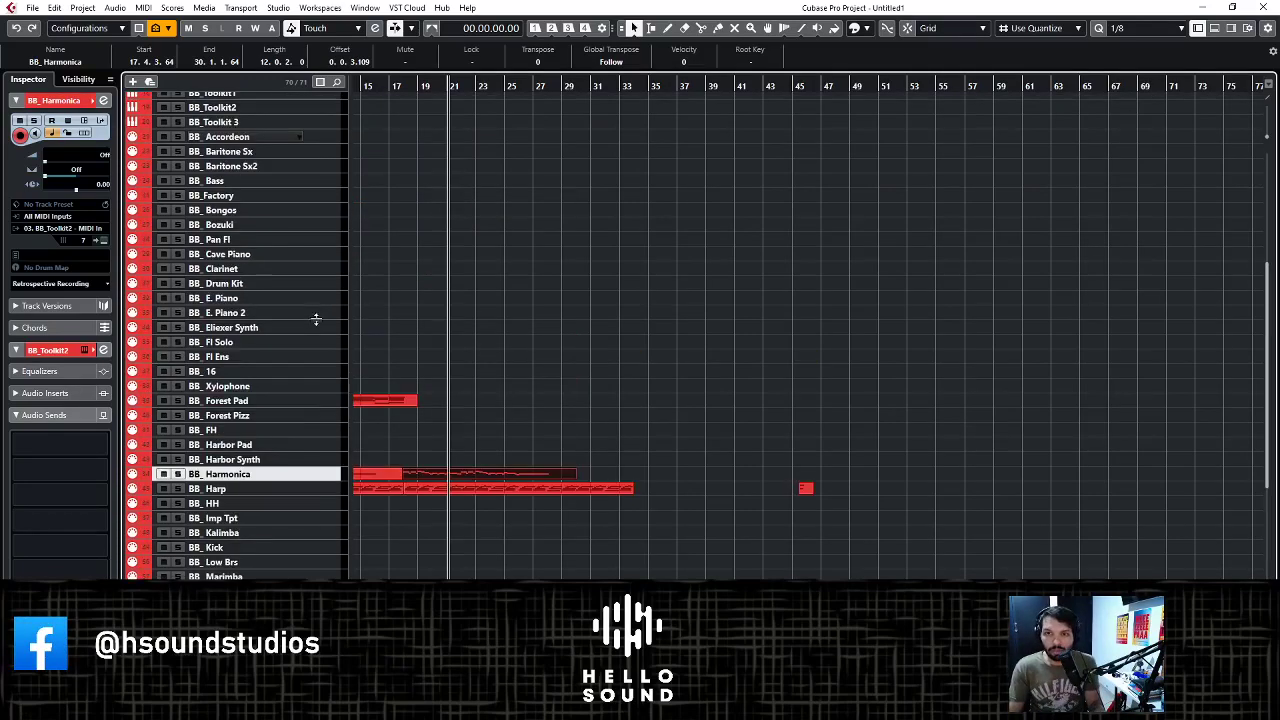
pyautogui.click(335, 297)
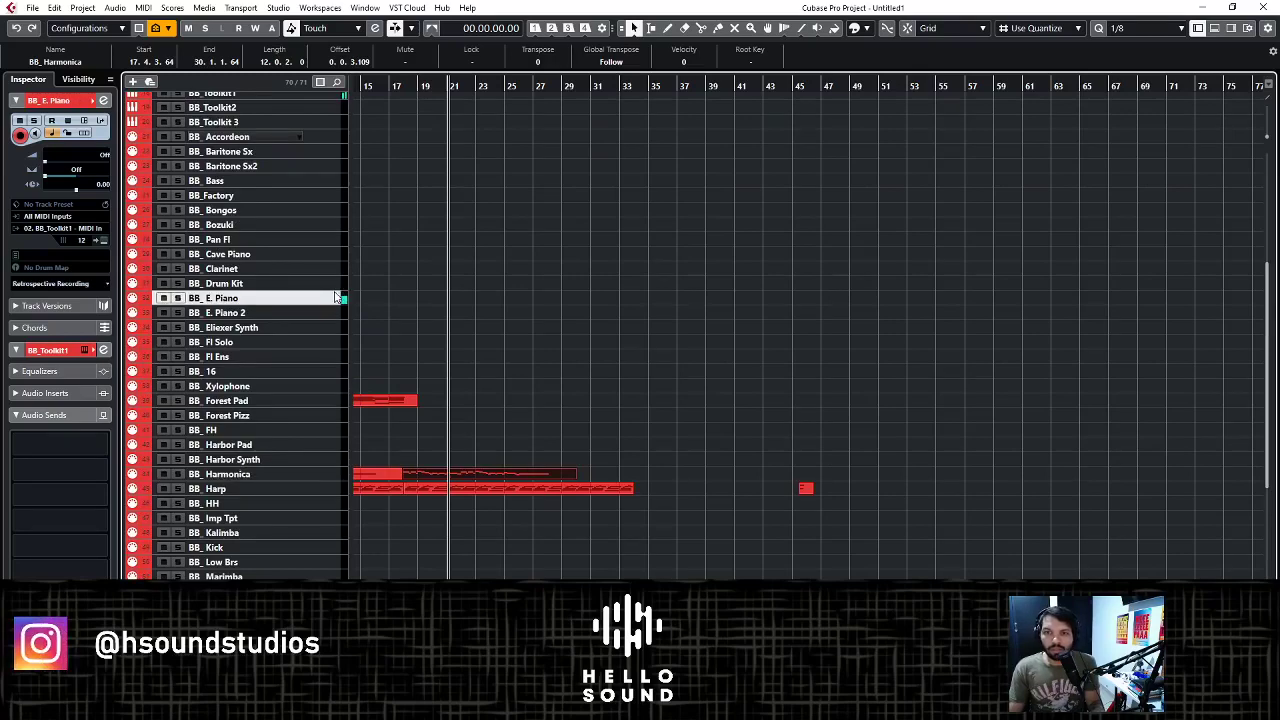
pyautogui.click(335, 270)
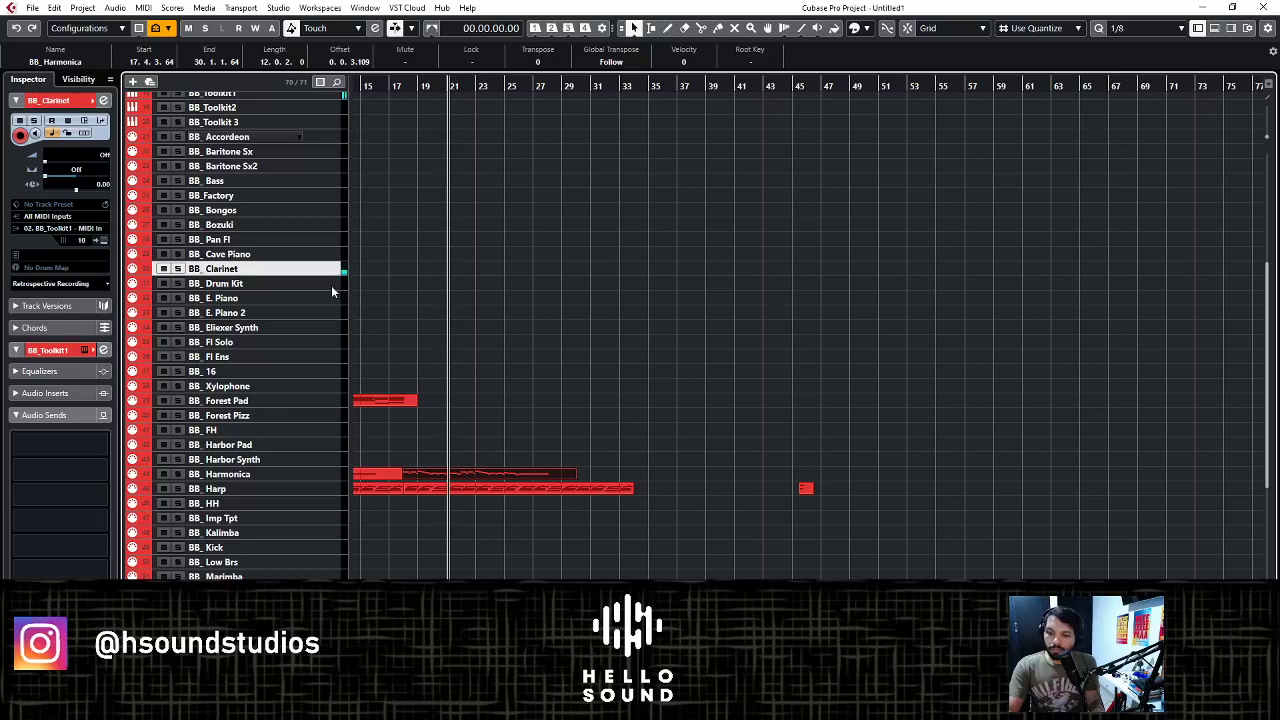
pyautogui.click(332, 287)
pyautogui.click(329, 297)
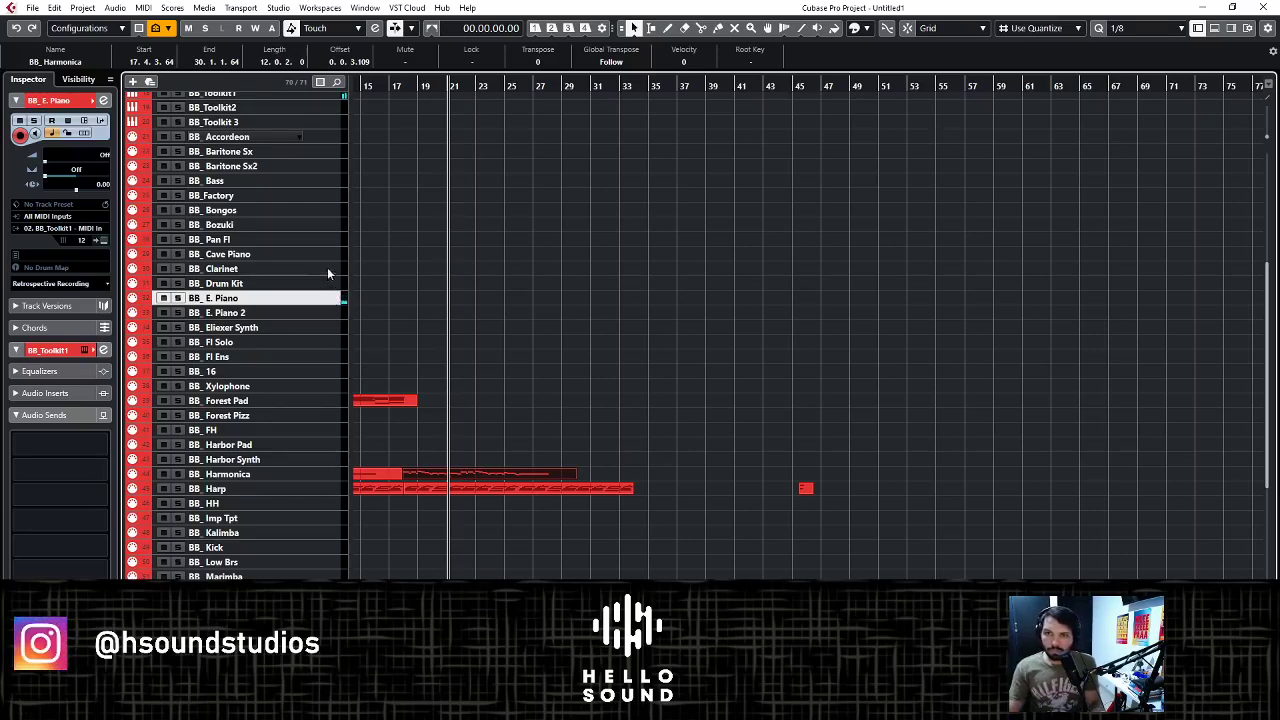
pyautogui.click(327, 268)
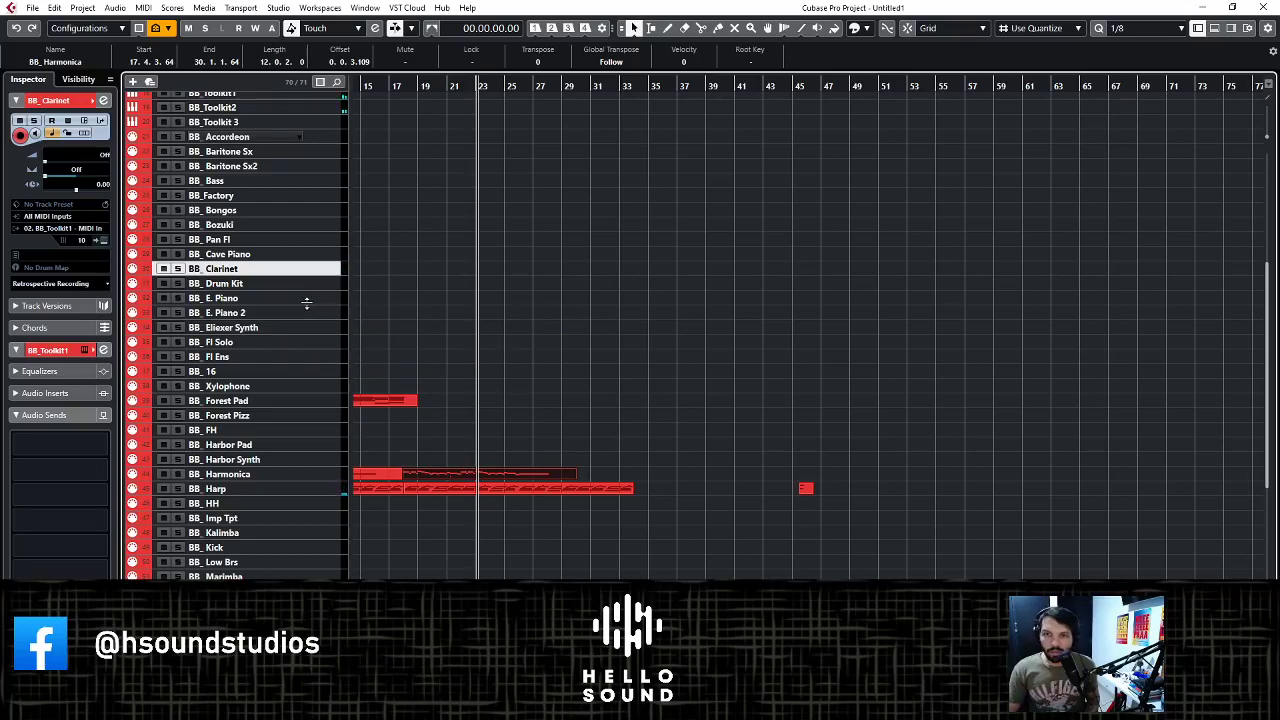
# - Switch to the flute tracks, passing BB_ Fl Ens, and try the BB_ Fl Solo sound
pyautogui.rightClick(303, 358)
pyautogui.click(311, 347)
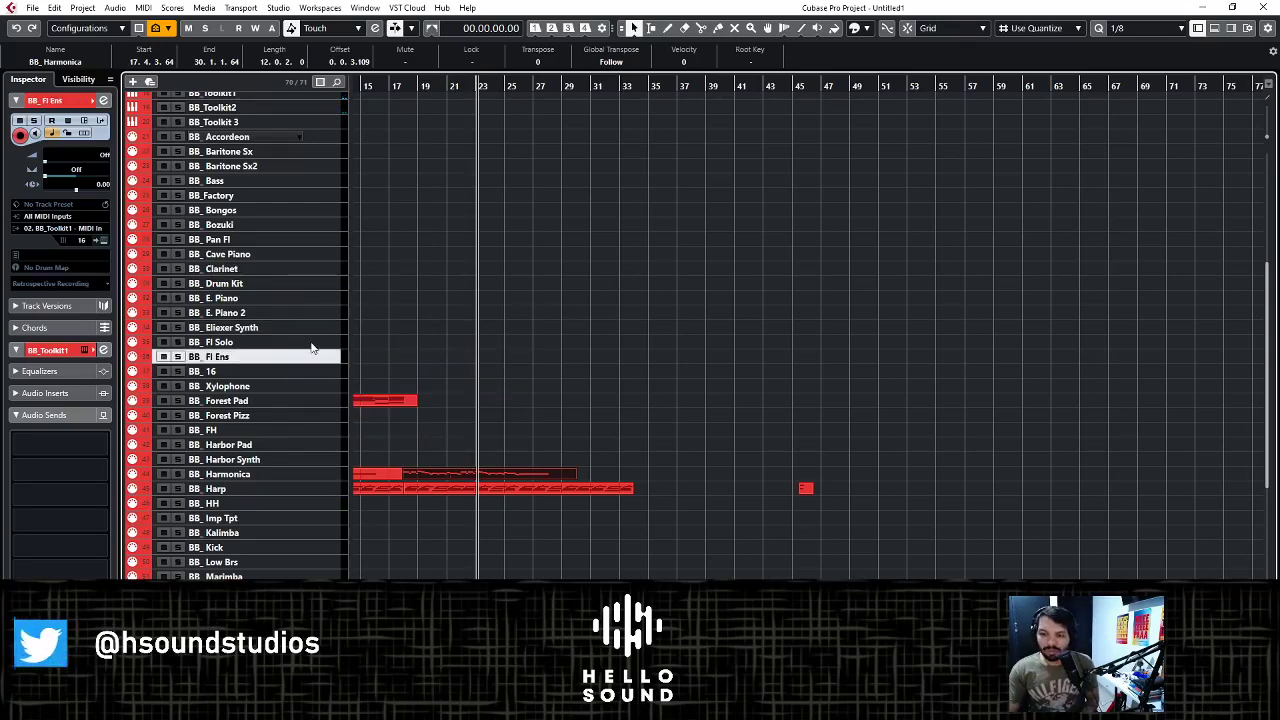
pyautogui.click(311, 347)
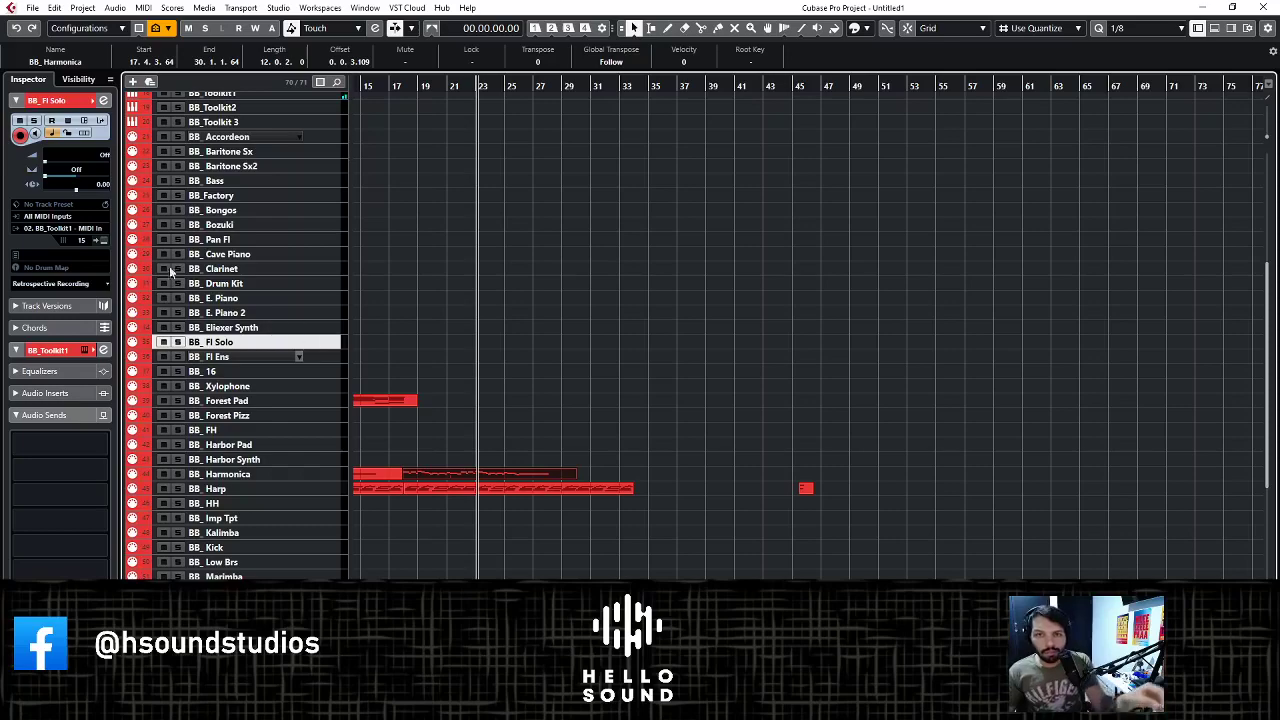
# - Look through the instruments loaded in the BB_Toolkit1 Kontakt rack down to BB Flutes Ens and close the instrument window
pyautogui.click(101, 240)
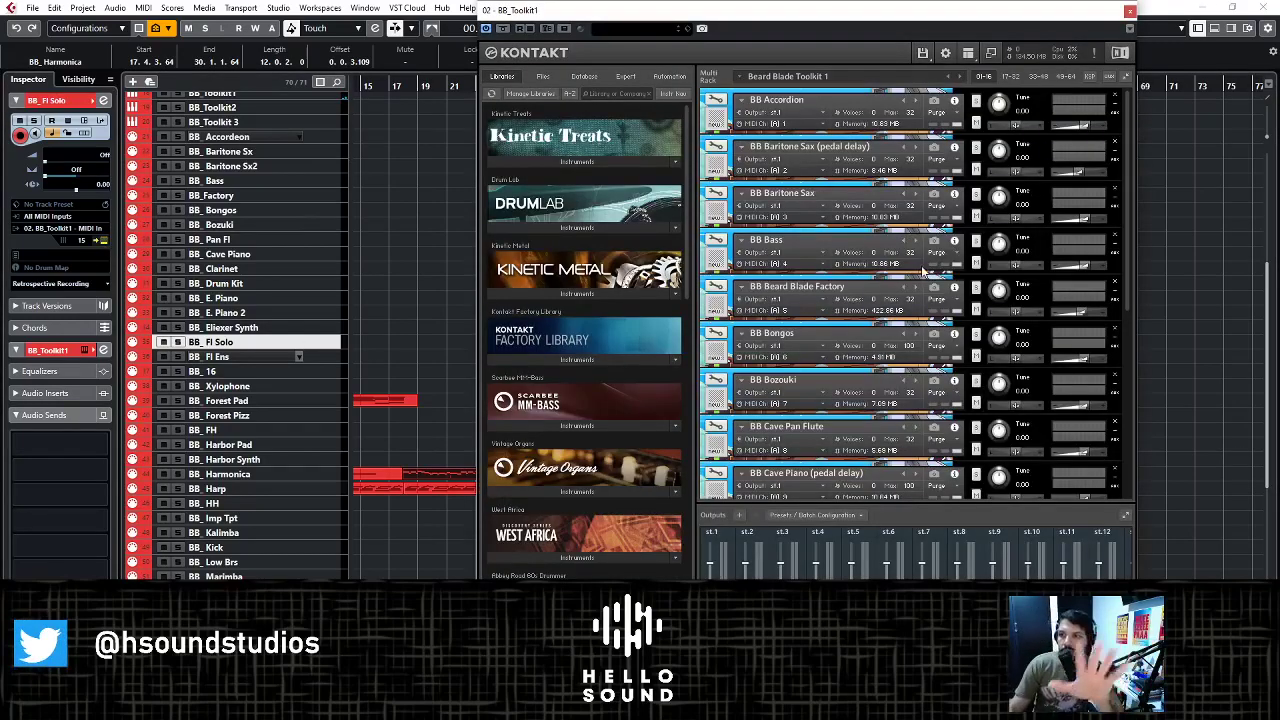
pyautogui.scroll(-1, 1019, 312)
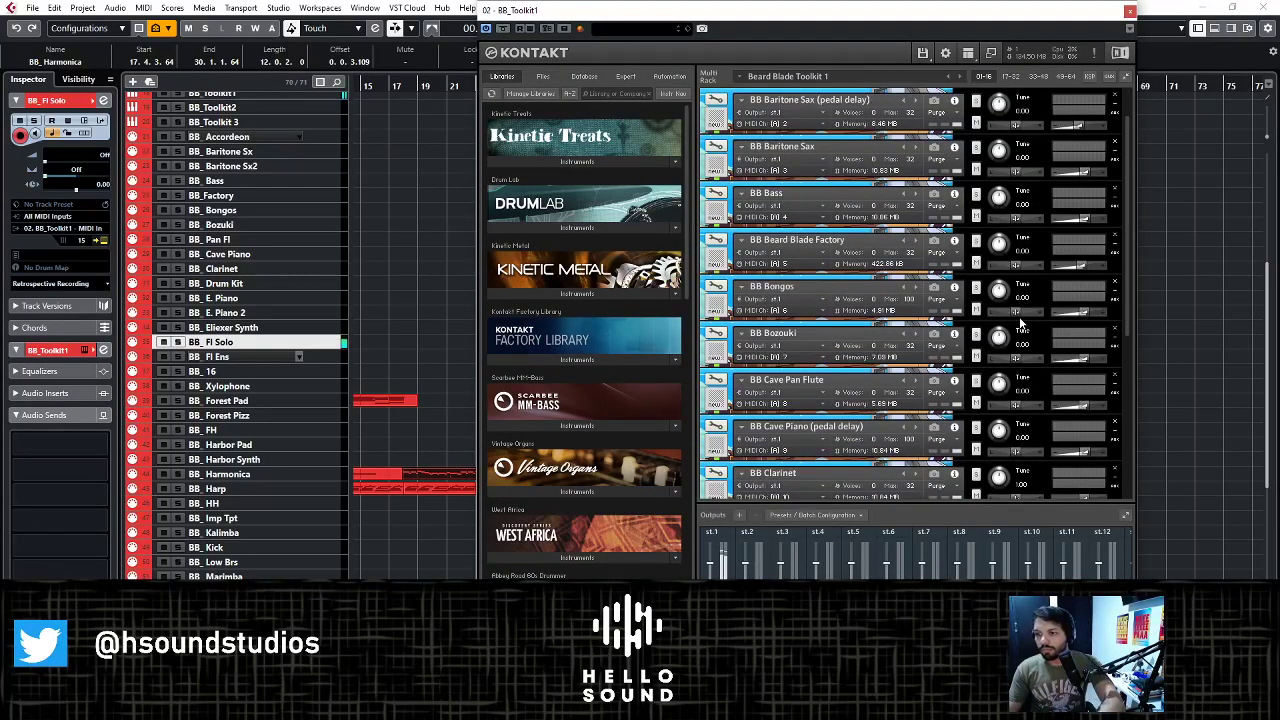
pyautogui.scroll(-3, 1071, 301)
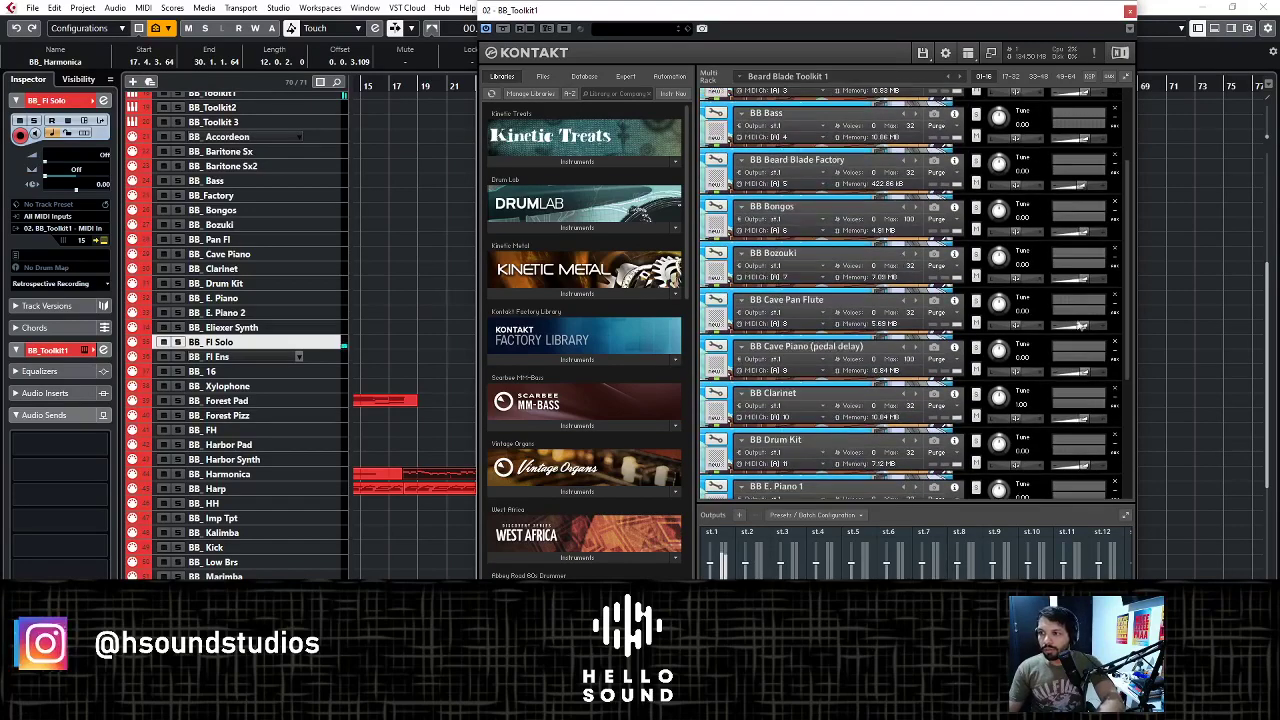
pyautogui.scroll(2, 1070, 340)
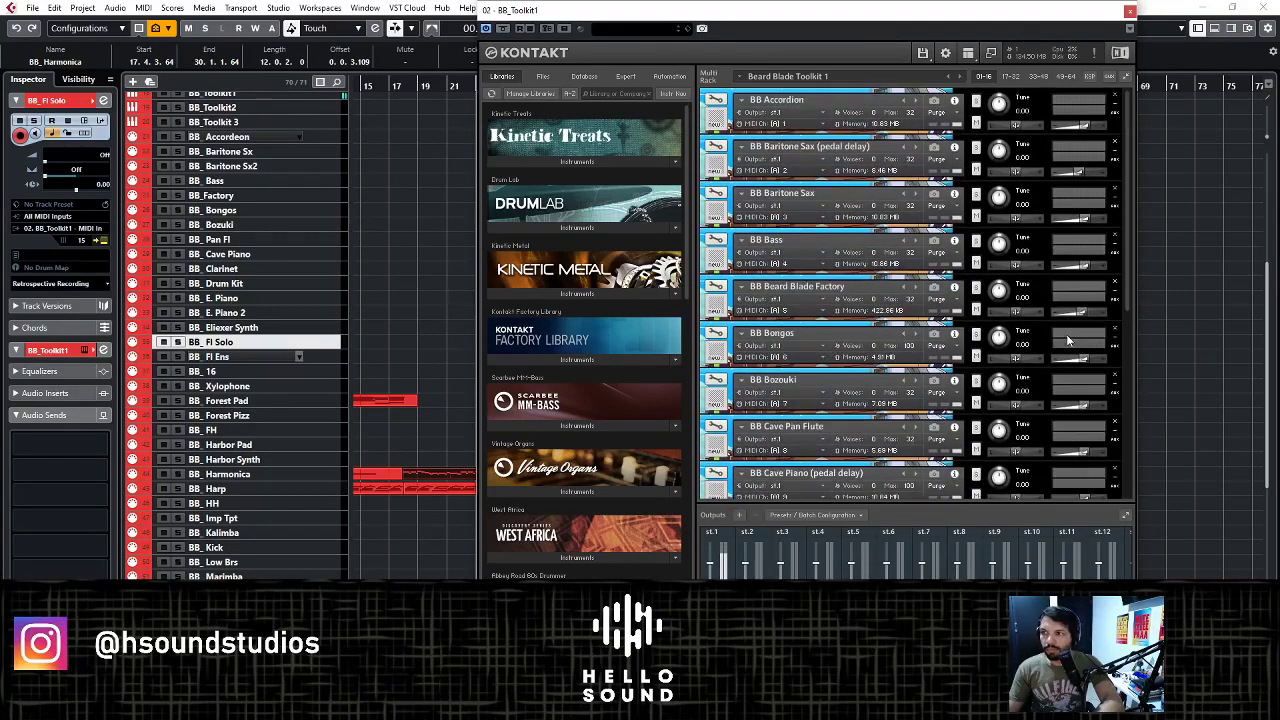
pyautogui.scroll(-6, 1068, 340)
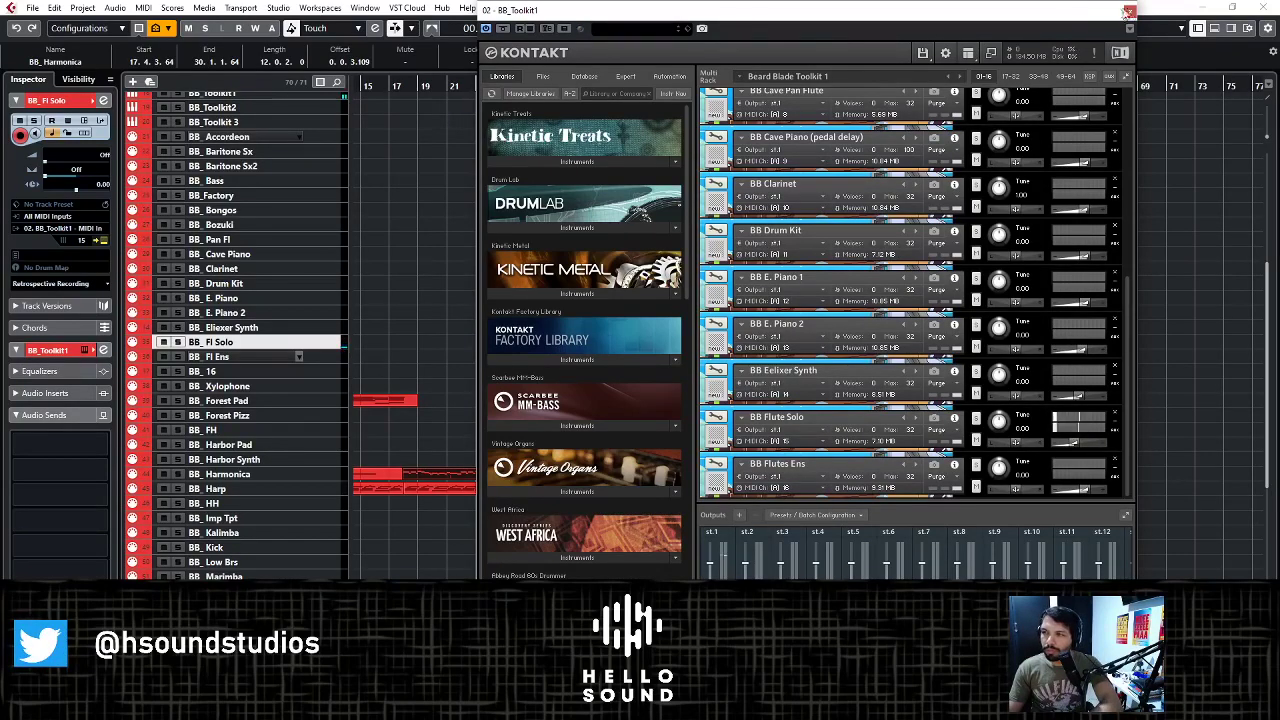
pyautogui.click(1130, 11)
# - Record a trial flute take on the BB_ Fl Solo track from bar 17 and delete it
pyautogui.moveTo(406, 90); pyautogui.dragTo(384, 93)
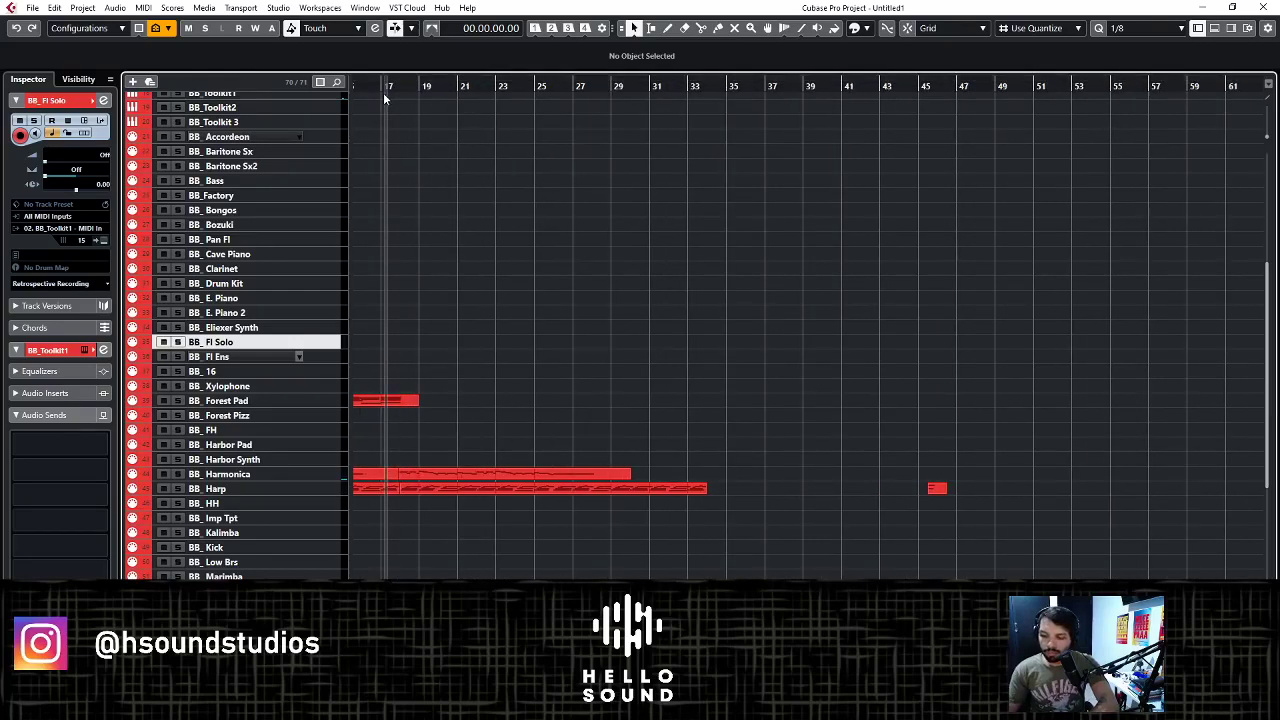
pyautogui.press('KP_Multiply')
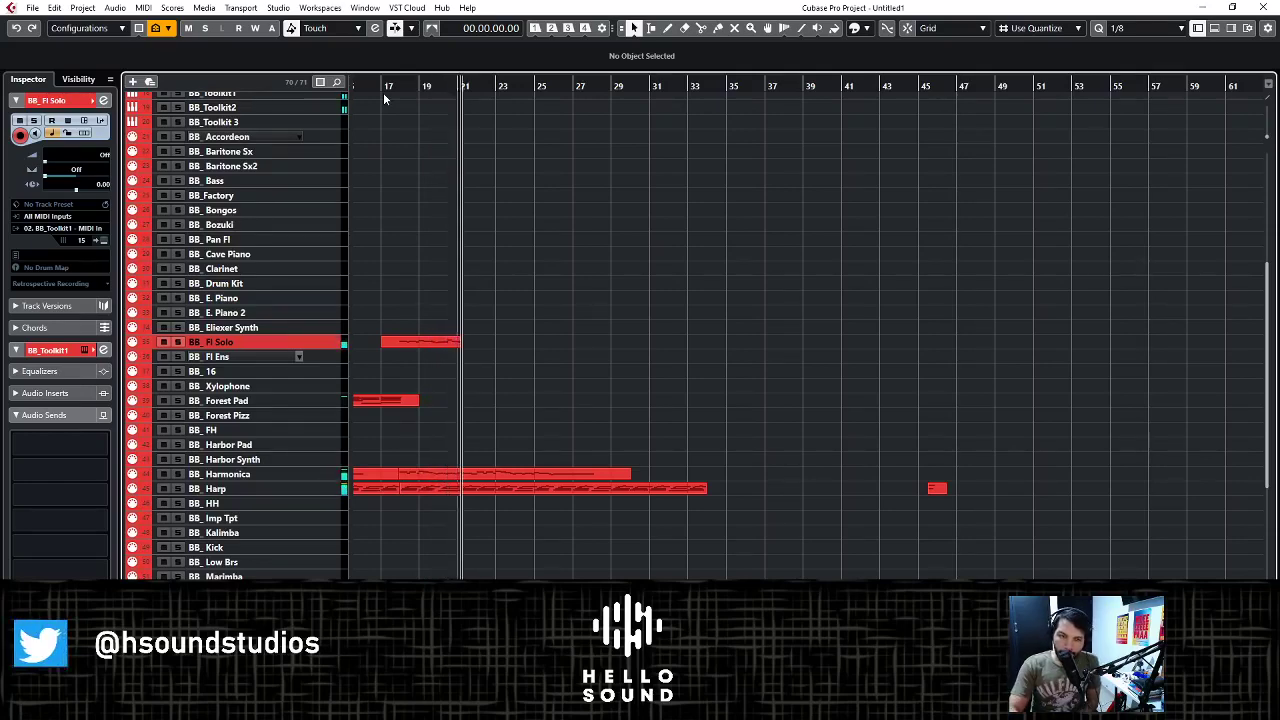
pyautogui.press('space')
pyautogui.press('Delete')
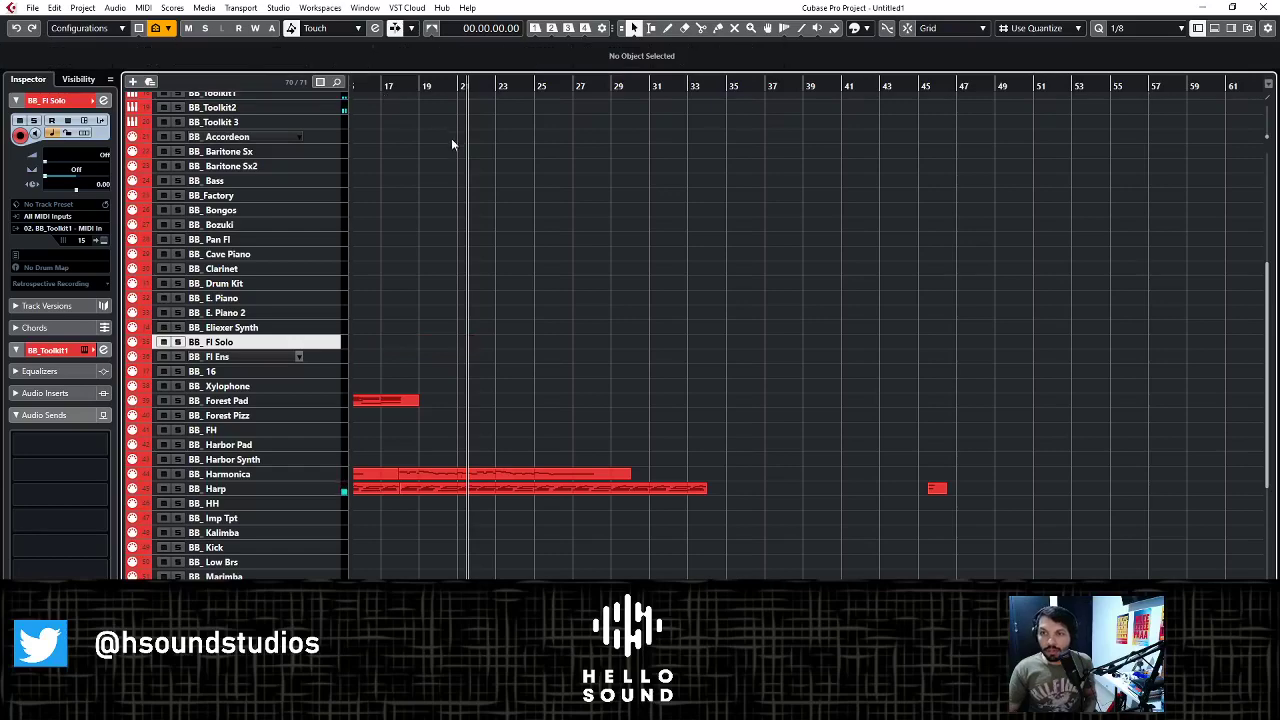
# - Record another trial take on the BB_ Fl Solo track from bar 16 and delete it
pyautogui.click(372, 86)
pyautogui.press('KP_Multiply')
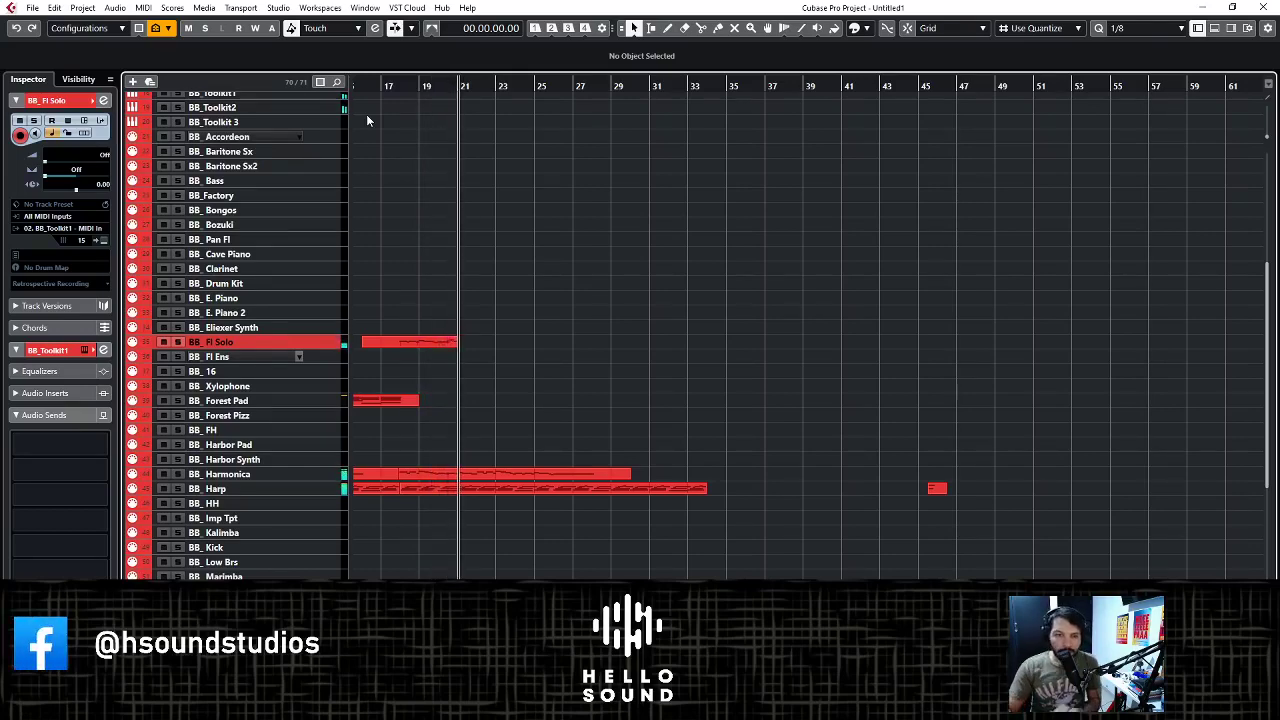
pyautogui.press('space')
pyautogui.press('Delete')
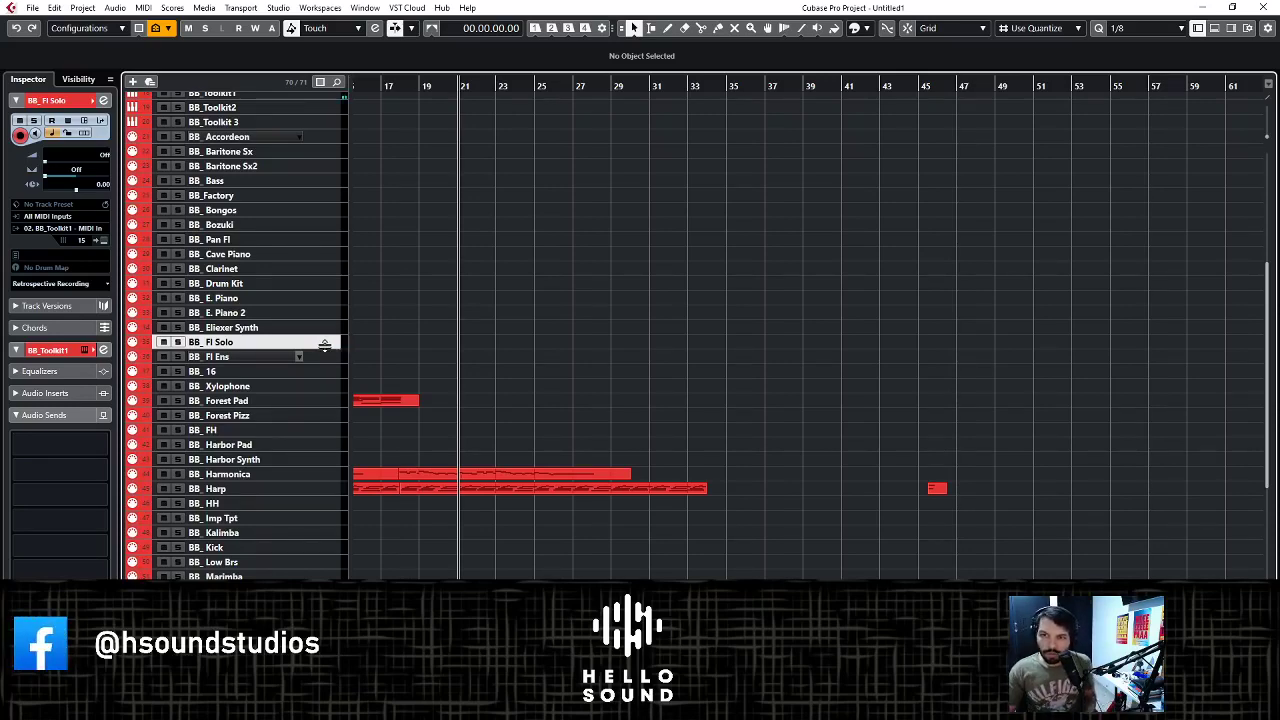
# - Increase the BB_ Fl Solo track's height and record a flute melody on it from bar 17 to about bar 27
pyautogui.moveTo(324, 348); pyautogui.dragTo(303, 414)
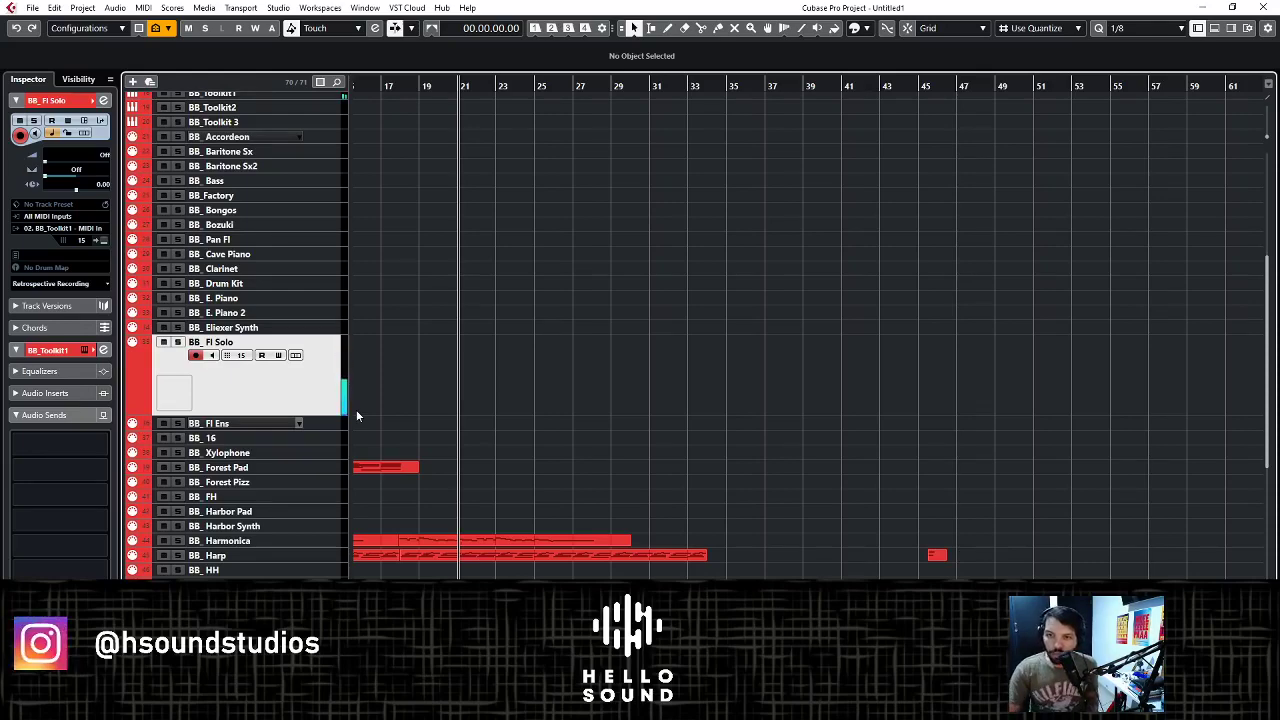
pyautogui.press('h')
pyautogui.press('h')
pyautogui.press('h')
pyautogui.press('h')
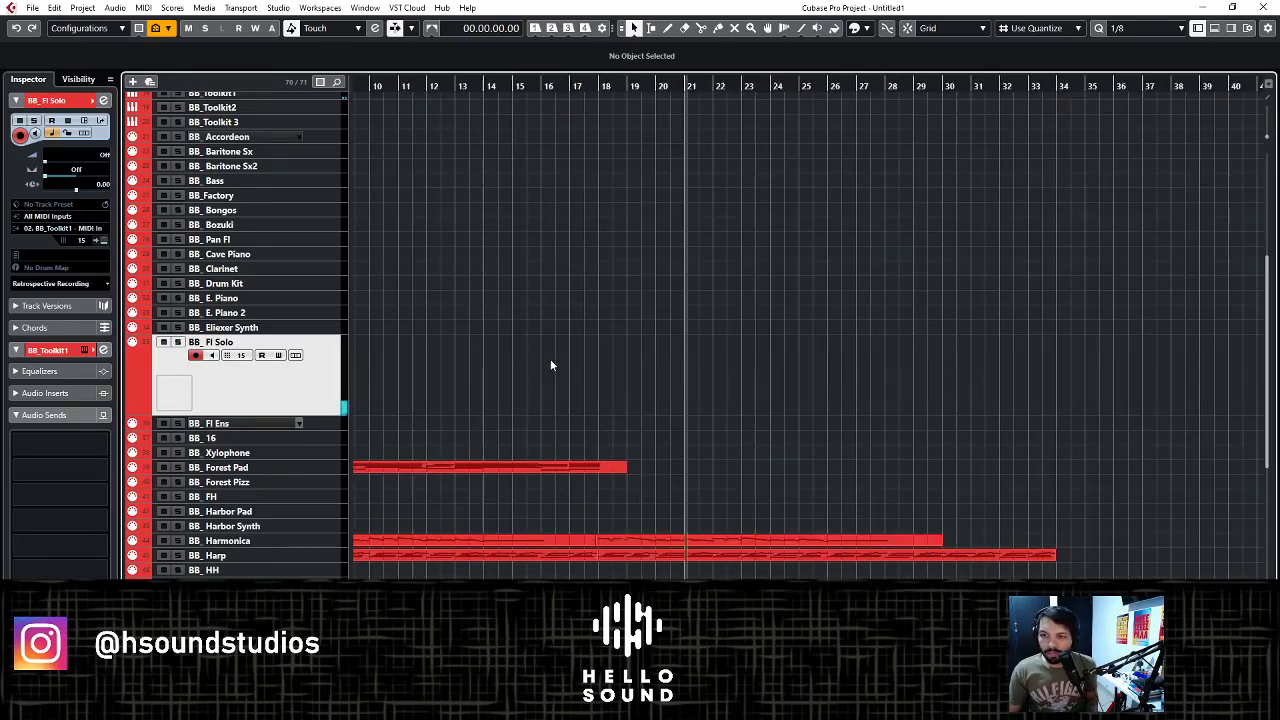
pyautogui.hscroll(1, 586, 368)
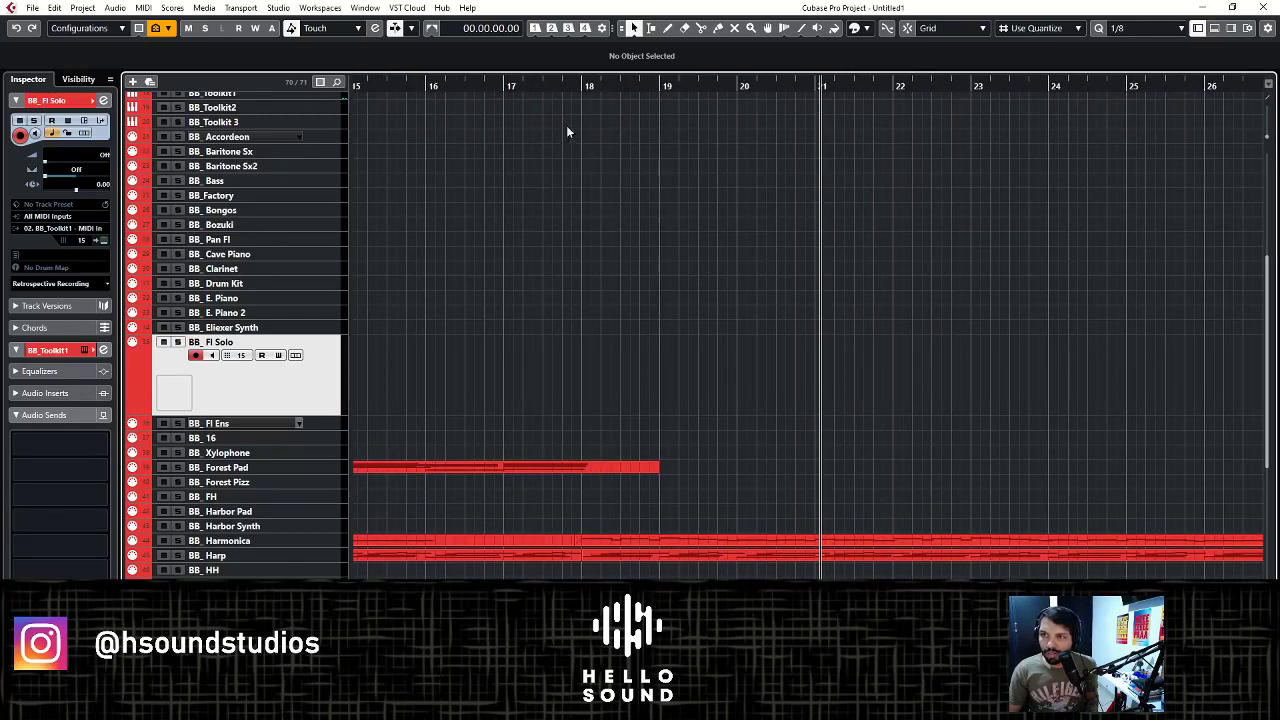
pyautogui.moveTo(548, 86); pyautogui.dragTo(508, 86)
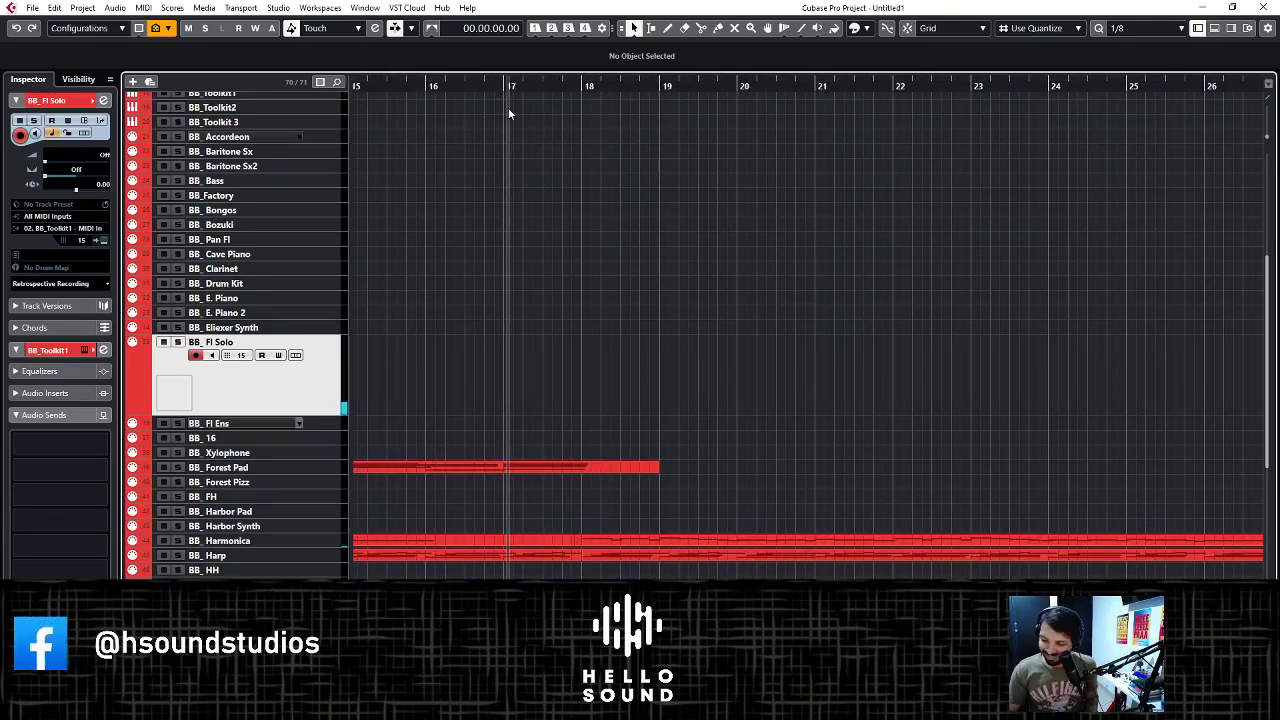
pyautogui.press('KP_Multiply')
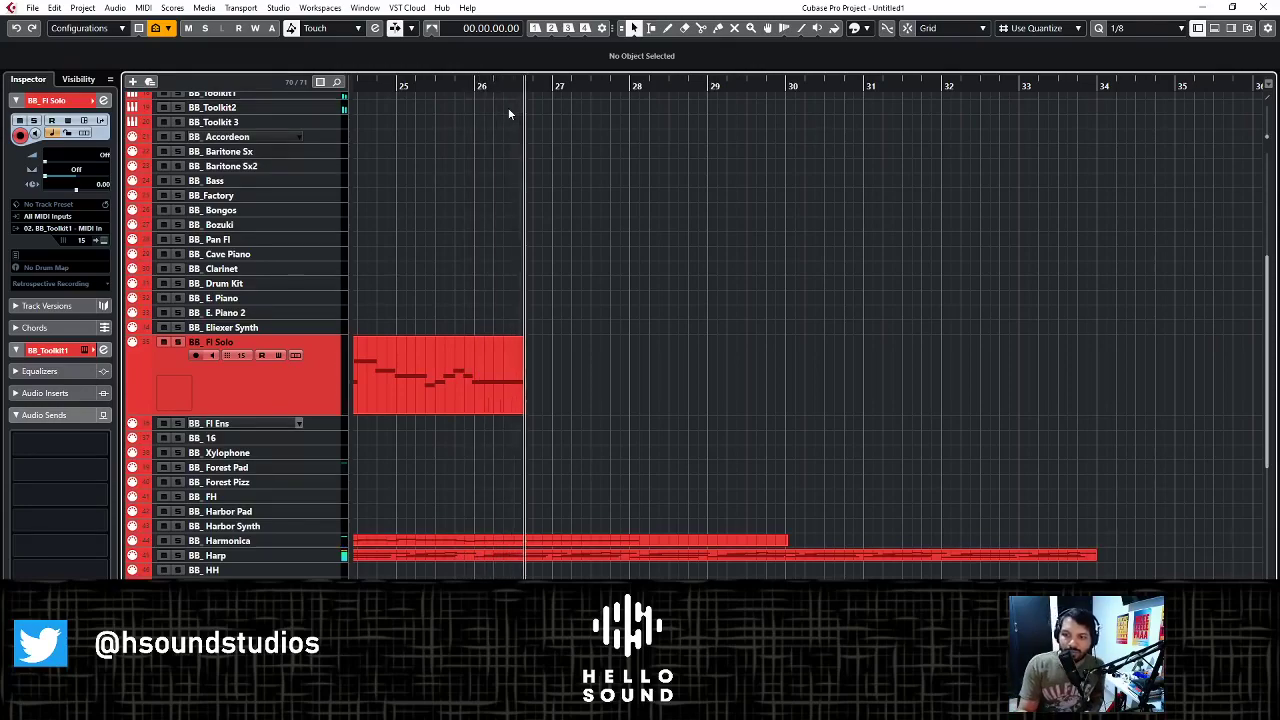
pyautogui.press('space')
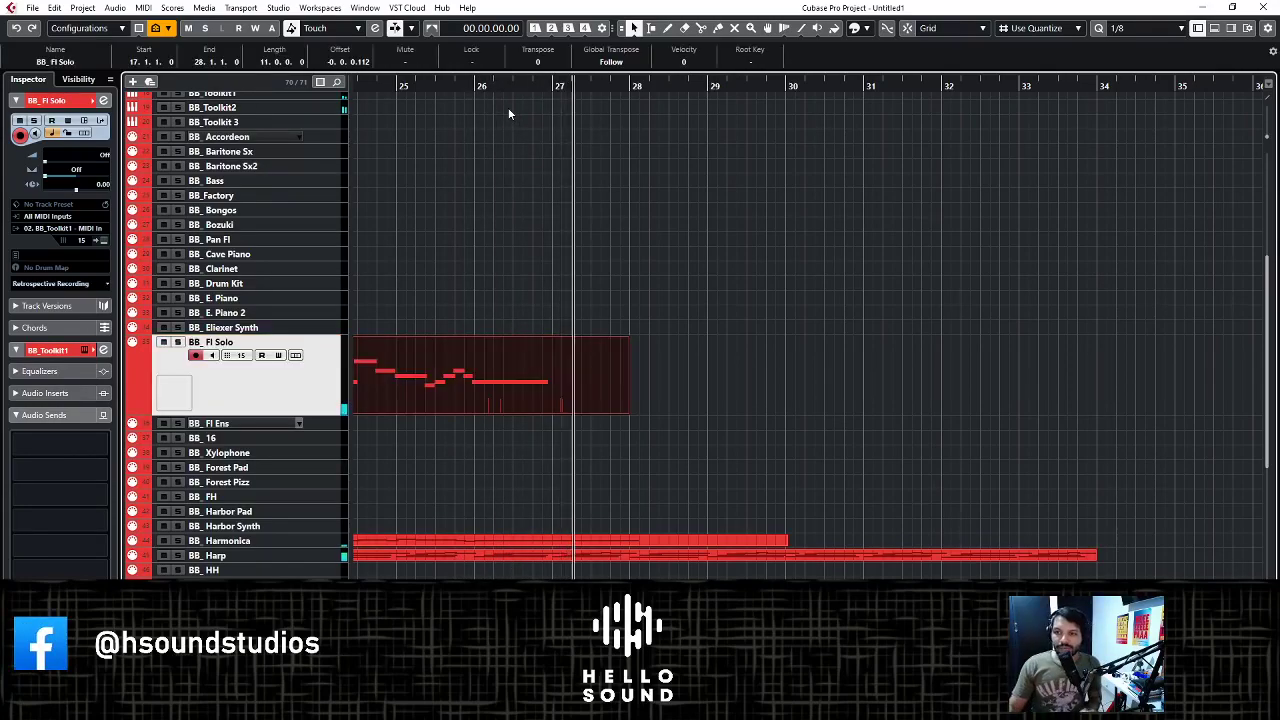
# - Examine the recorded flute part's notes and velocities in the Key Editor with a taller velocity lane, and close the editor
pyautogui.scroll(-3, 716, 315)
pyautogui.hscroll(-3, 704, 381)
pyautogui.doubleClick(705, 385)
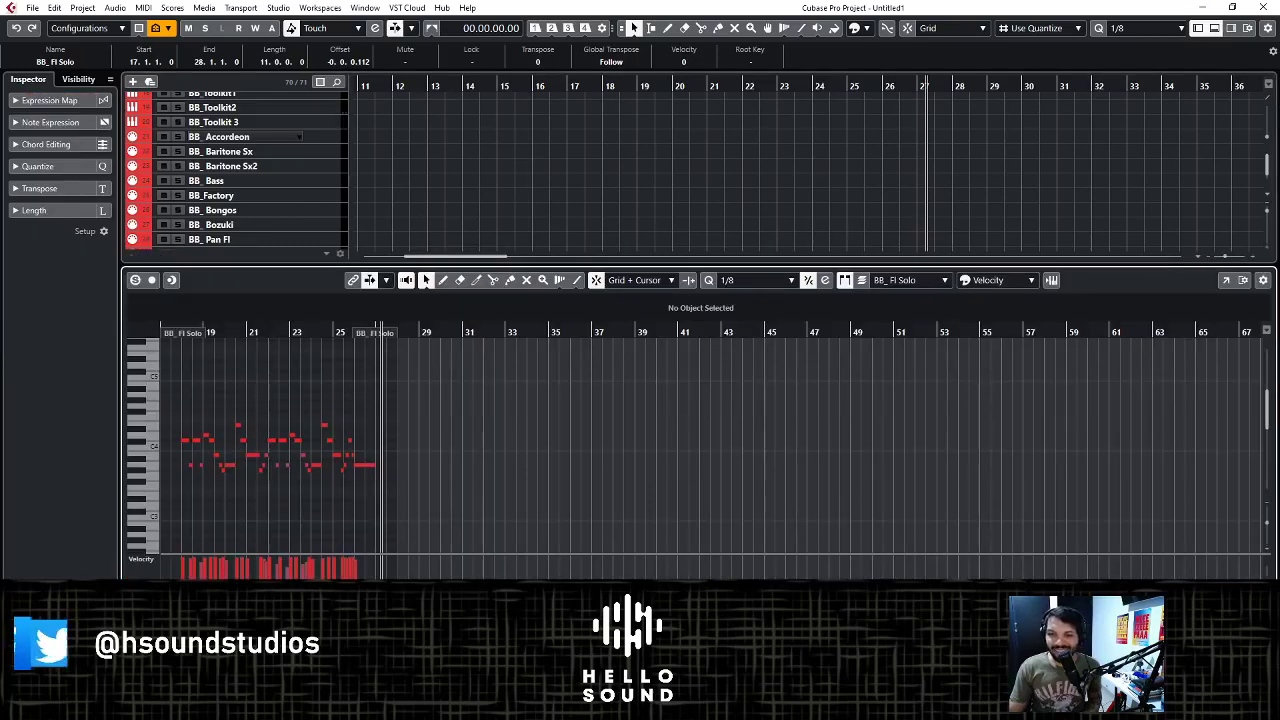
pyautogui.hscroll(-5, 700, 450)
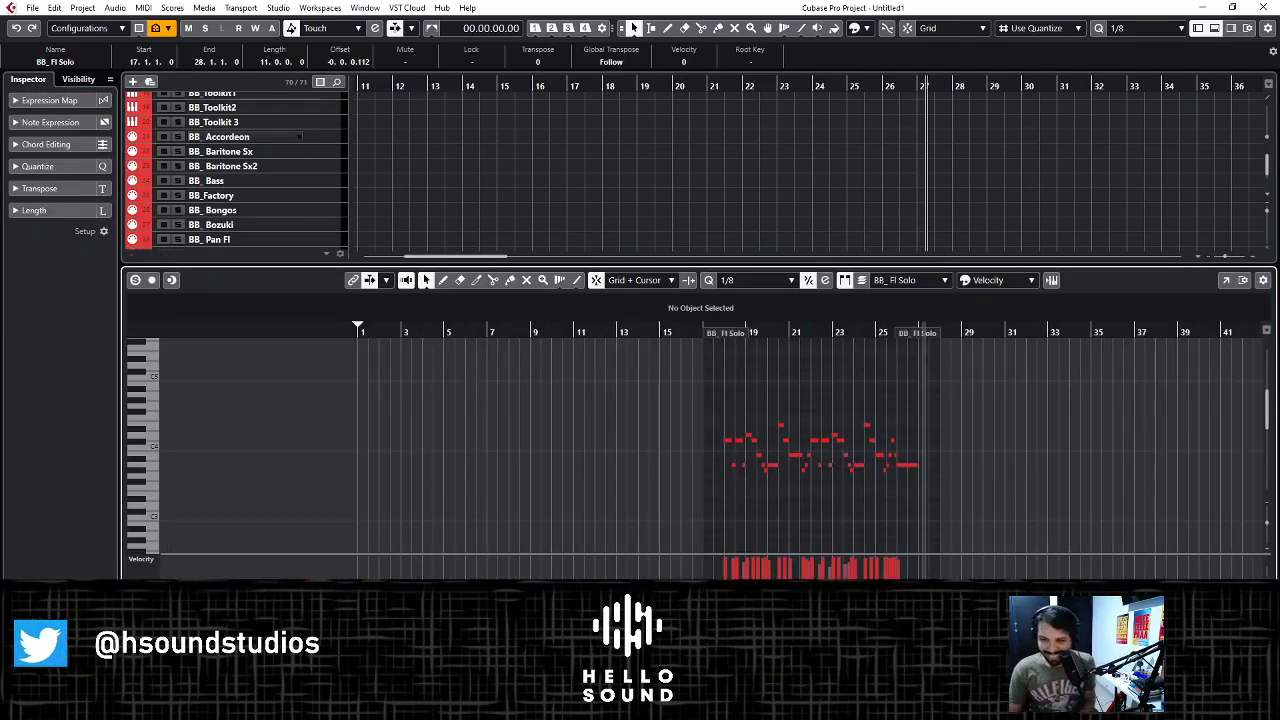
pyautogui.rightClick(128, 296)
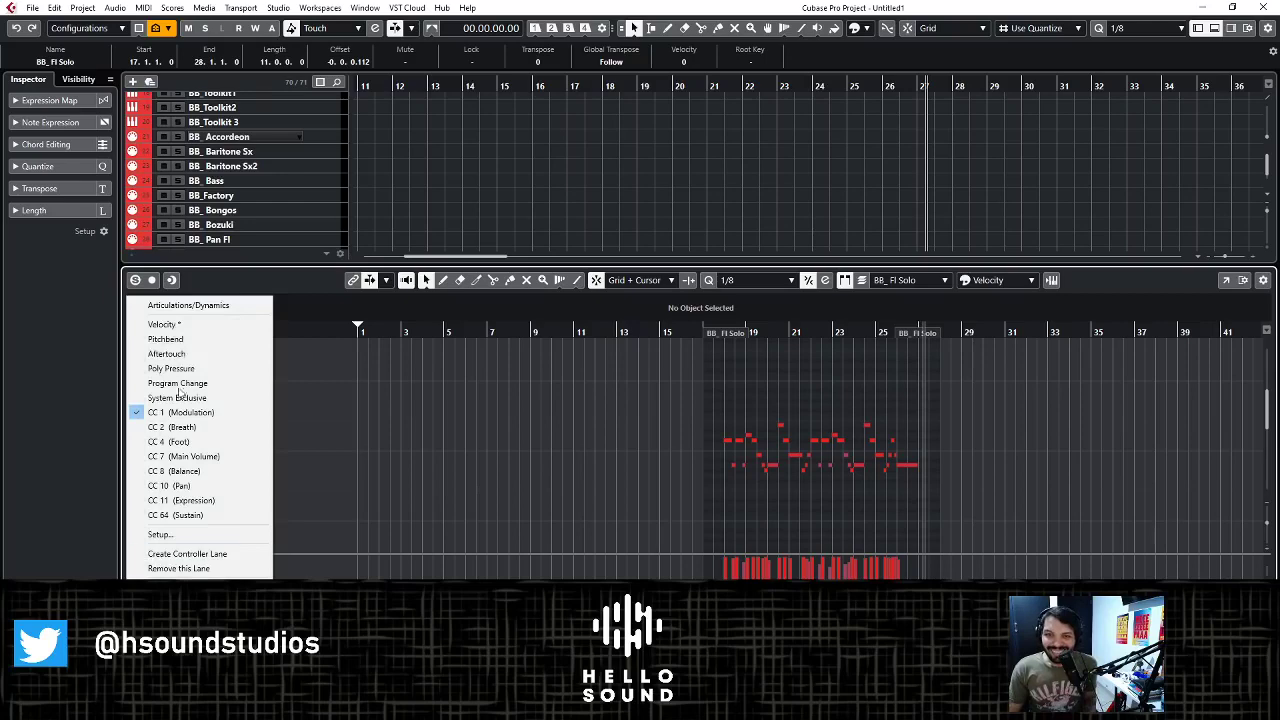
pyautogui.click(478, 418)
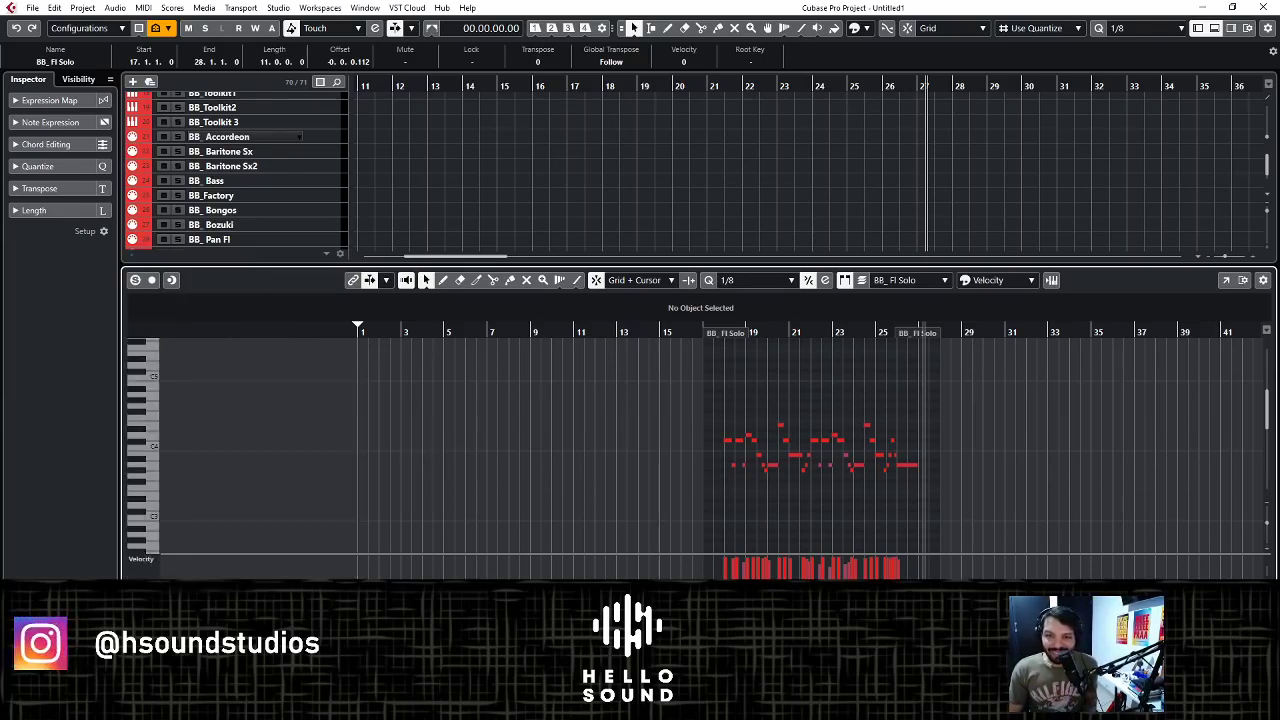
pyautogui.click(145, 559)
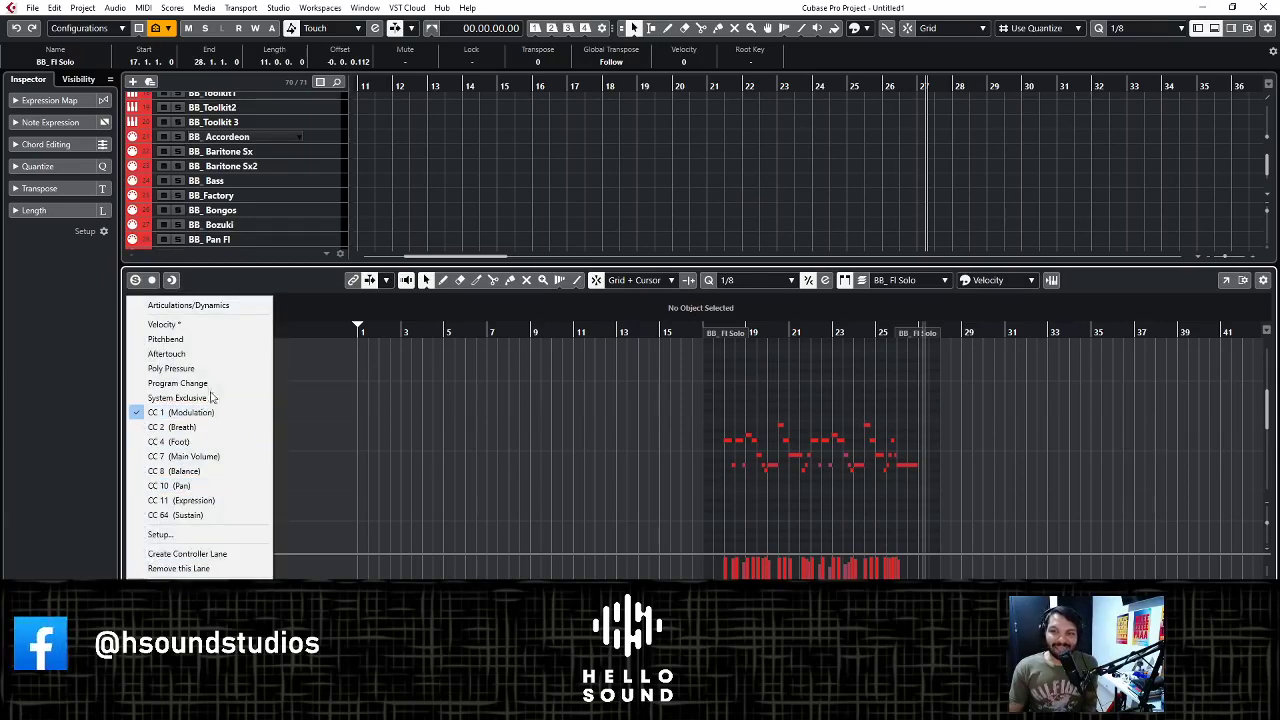
pyautogui.click(452, 401)
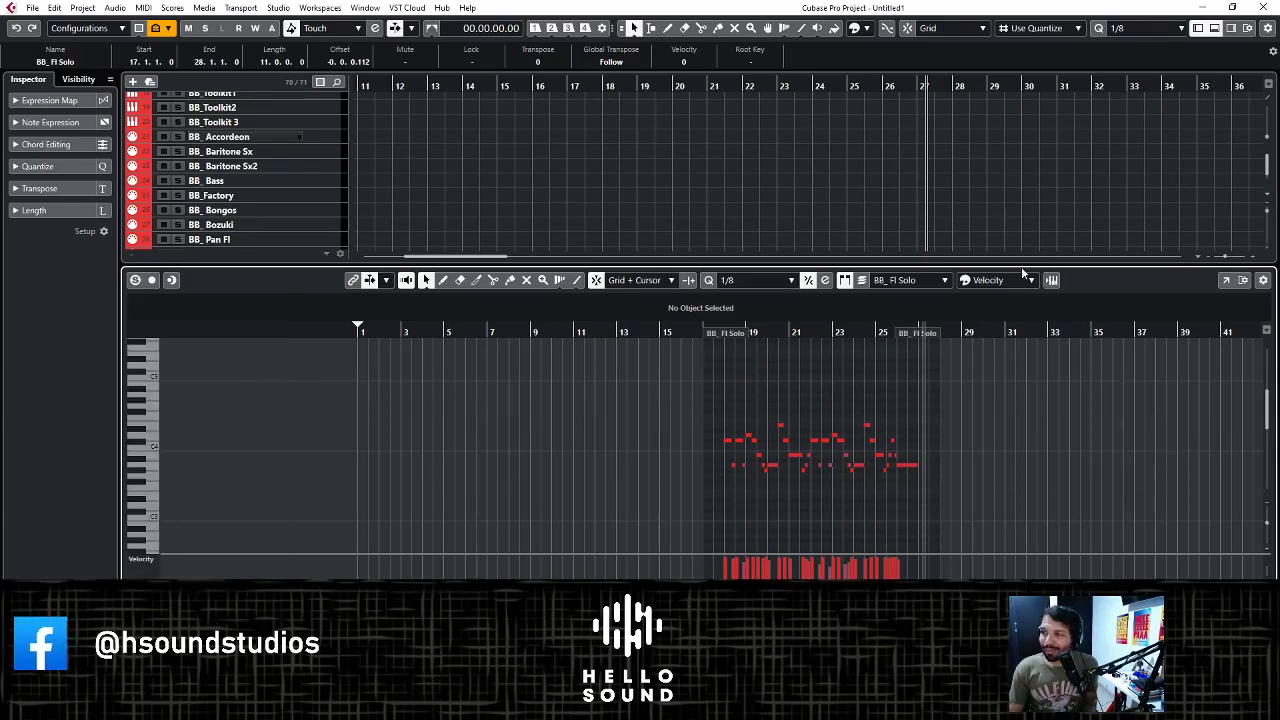
pyautogui.click(142, 560)
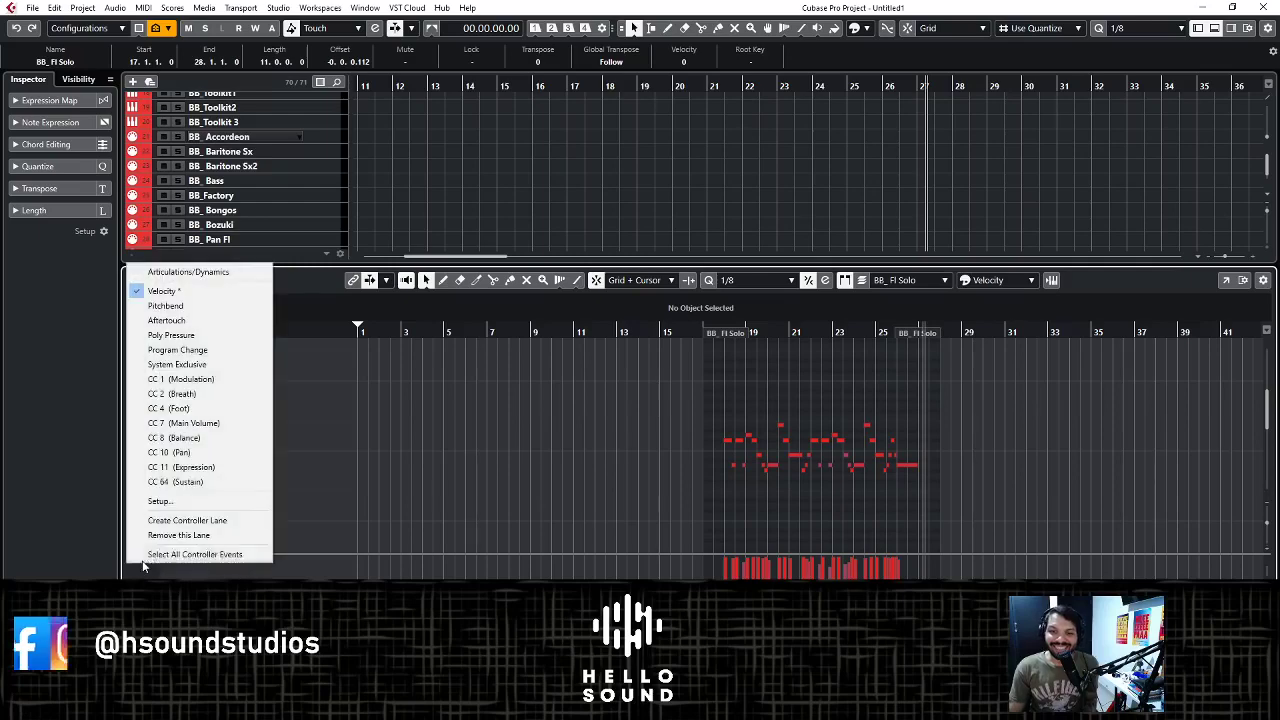
pyautogui.click(426, 483)
pyautogui.moveTo(415, 553); pyautogui.dragTo(429, 500)
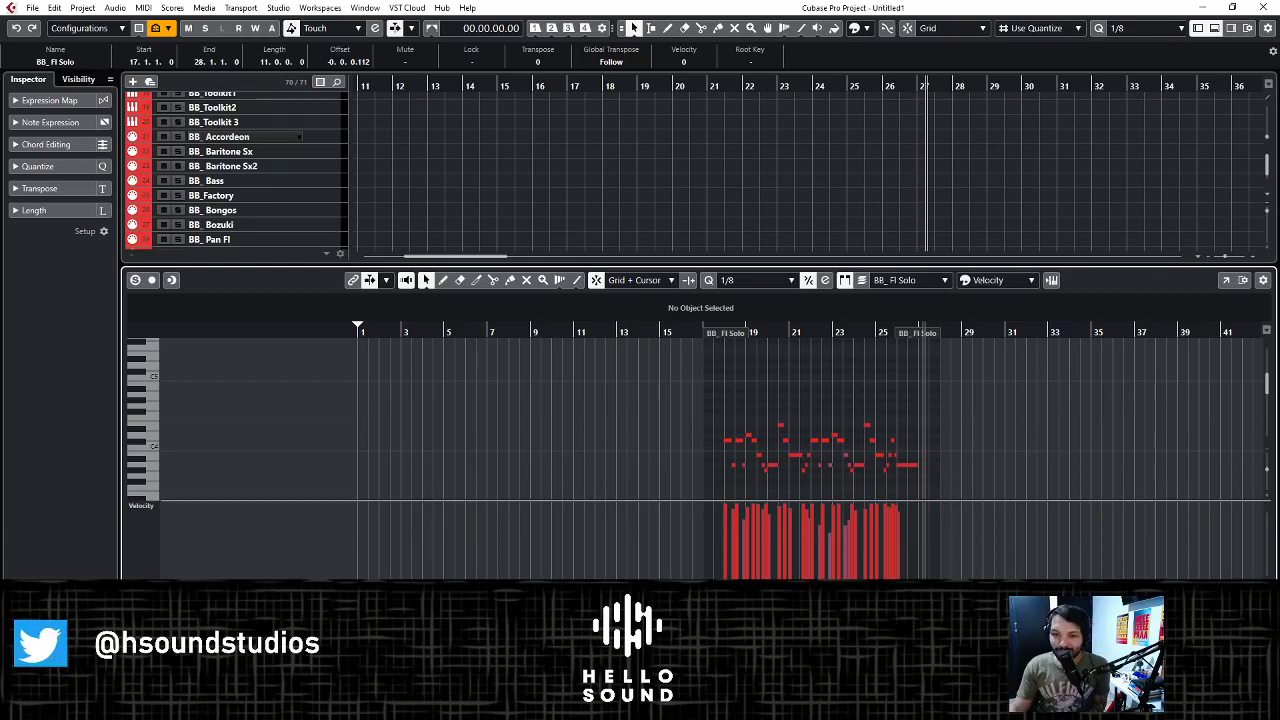
pyautogui.hotkey('ctrl', 'alt', 'e')
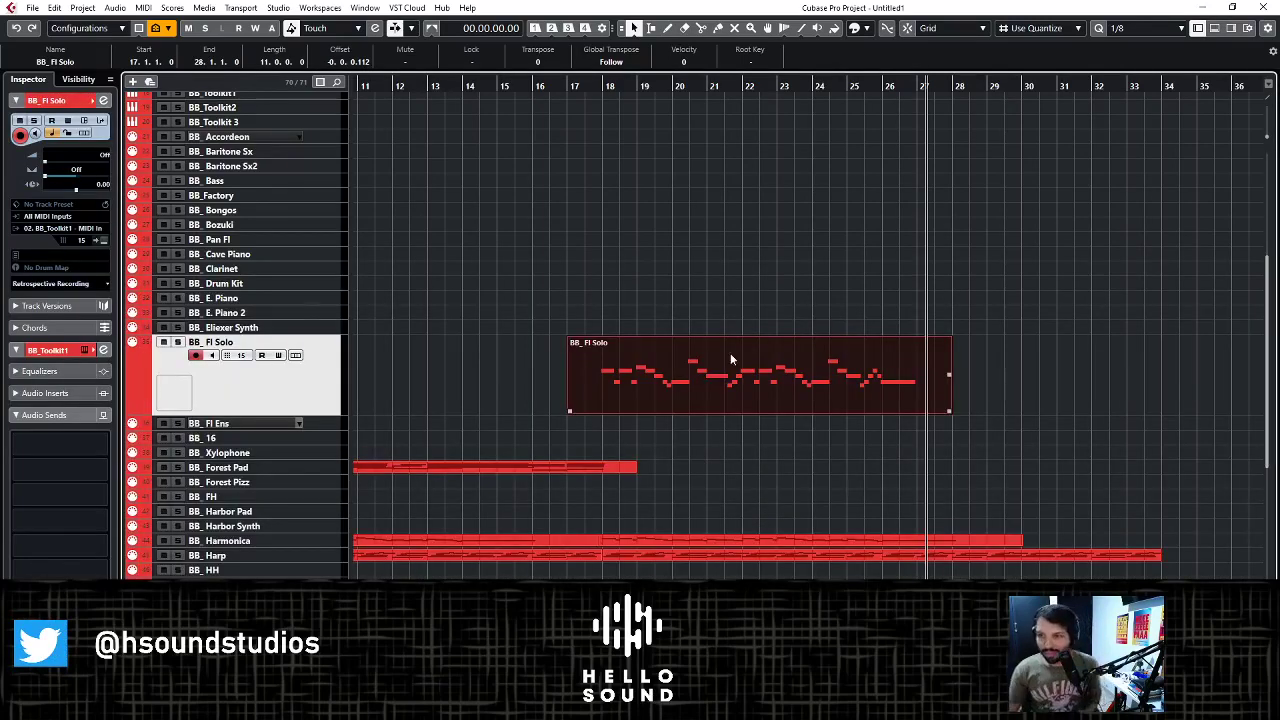
# - Move the short separate BB_ Harp part to bar 34, directly after the end of the long harp part
pyautogui.scroll(-2, 730, 353)
pyautogui.scroll(-3, 655, 304)
pyautogui.scroll(-3, 655, 304)
pyautogui.moveTo(1256, 318); pyautogui.dragTo(1188, 386)
pyautogui.moveTo(1200, 332); pyautogui.dragTo(986, 338)
pyautogui.scroll(6, 985, 339)
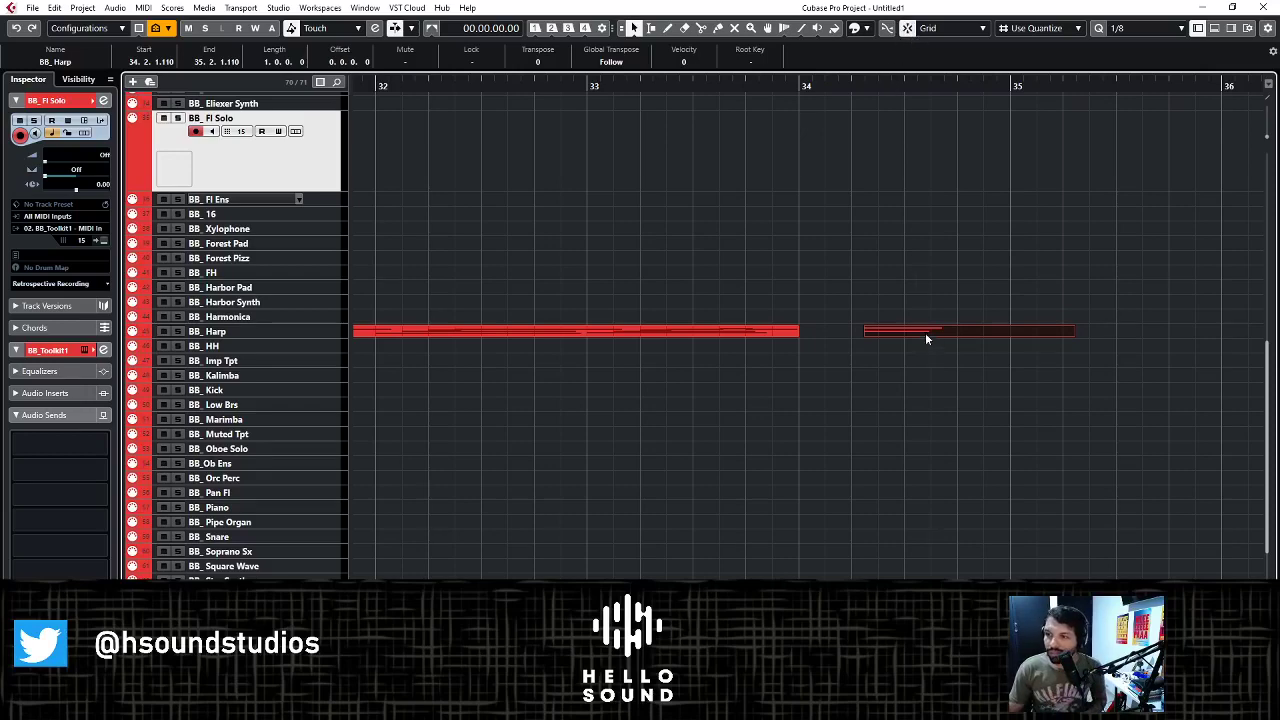
pyautogui.moveTo(926, 337); pyautogui.dragTo(857, 332)
pyautogui.scroll(-5, 822, 336)
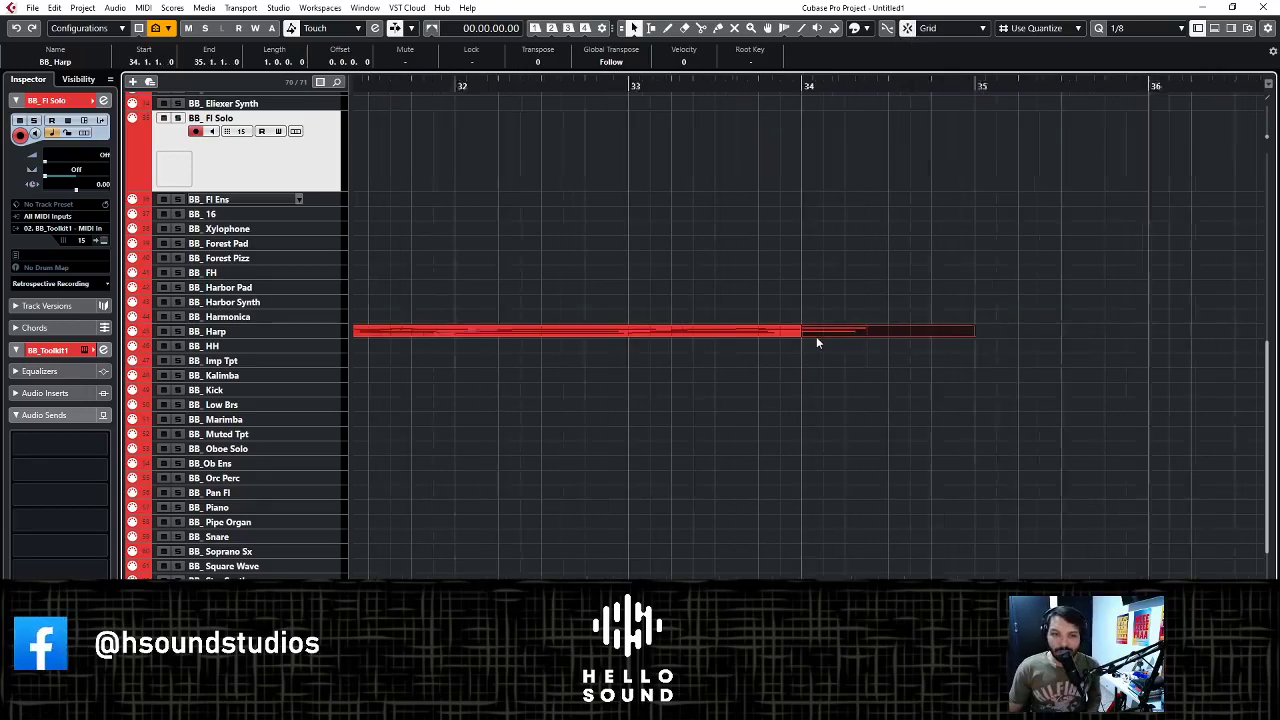
pyautogui.scroll(-1, 443, 274)
pyautogui.scroll(5, 399, 265)
pyautogui.scroll(-6, 423, 304)
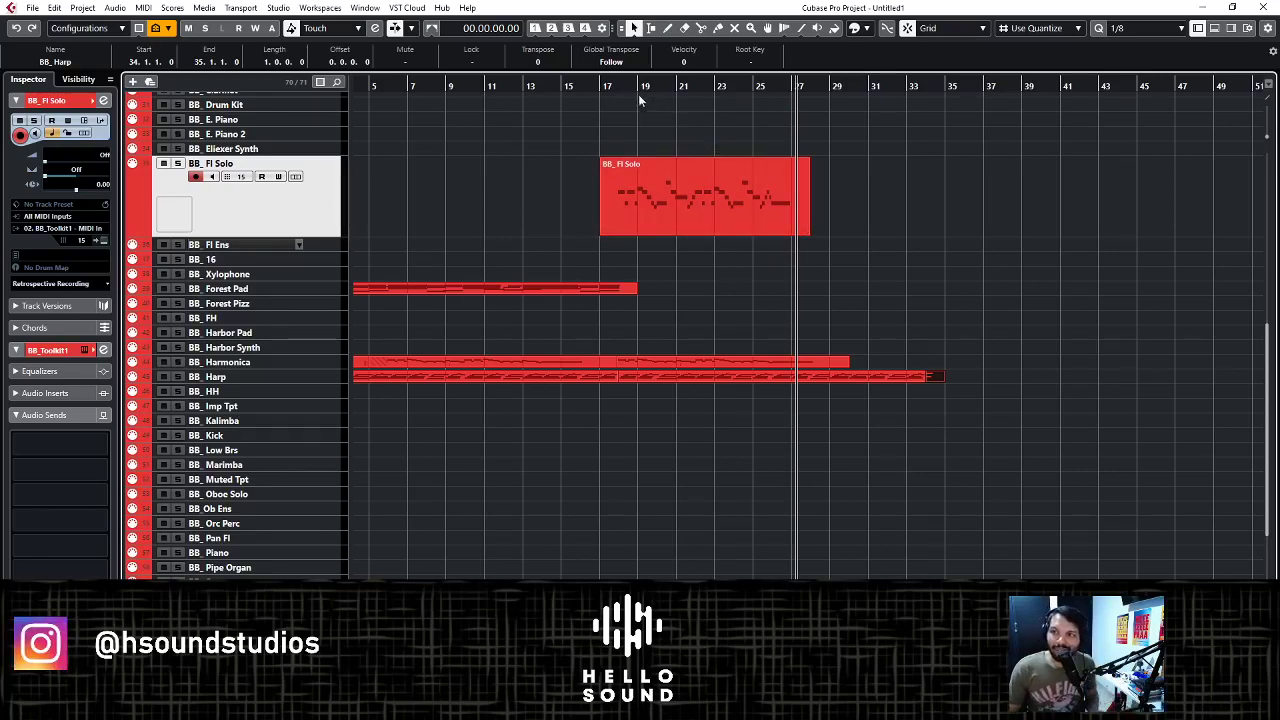
# - Play back the arrangement briefly from just after bar 17 and select the BB_ Fl Solo part
pyautogui.click(610, 85)
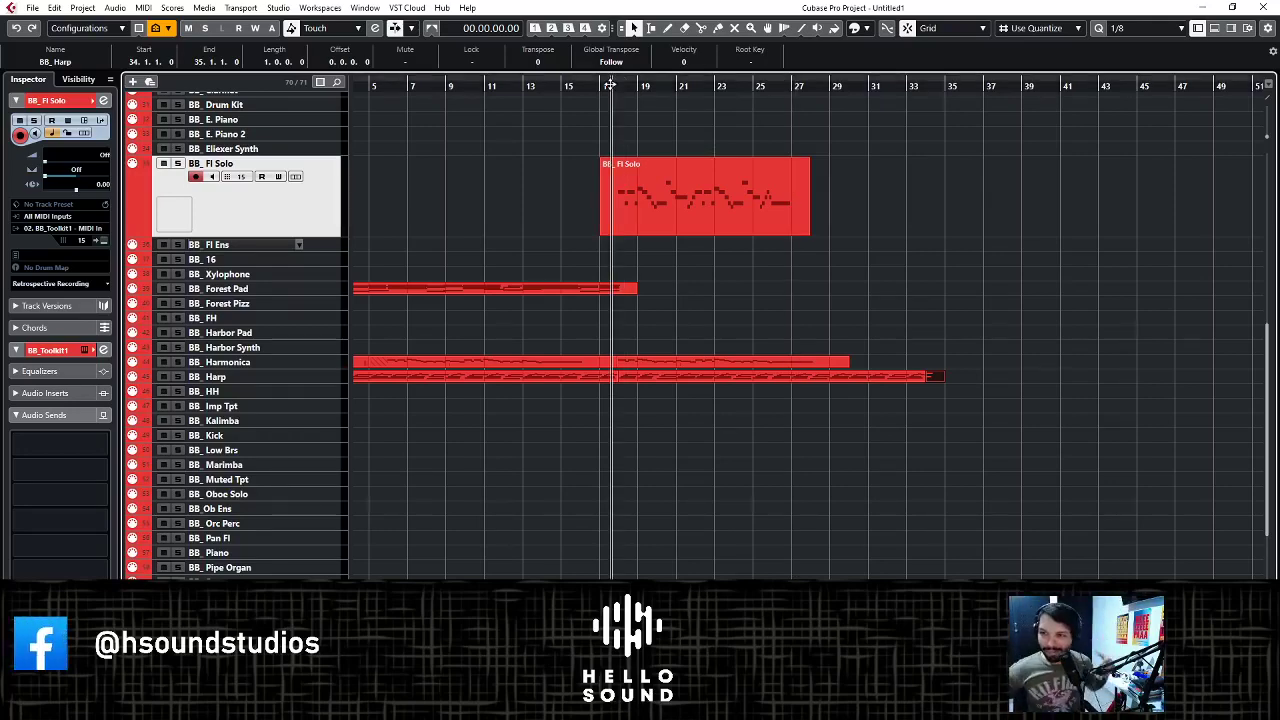
pyautogui.press('space')
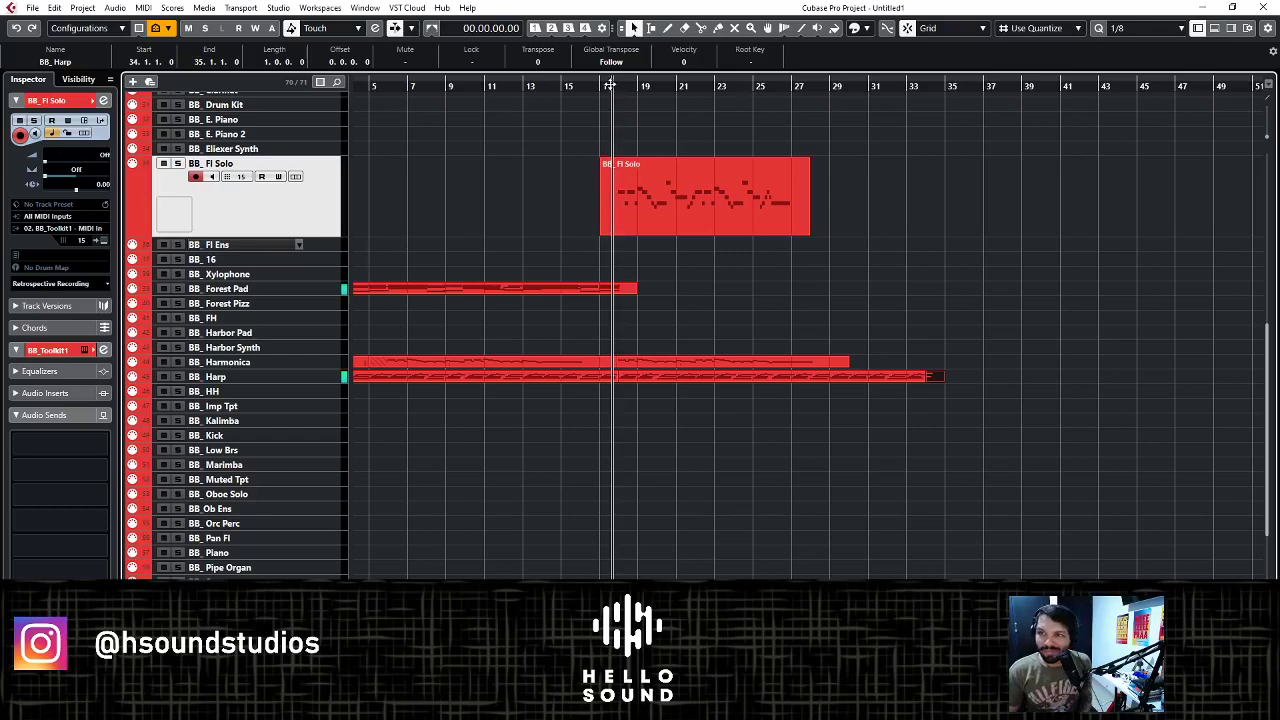
pyautogui.click(627, 160)
pyautogui.click(623, 274)
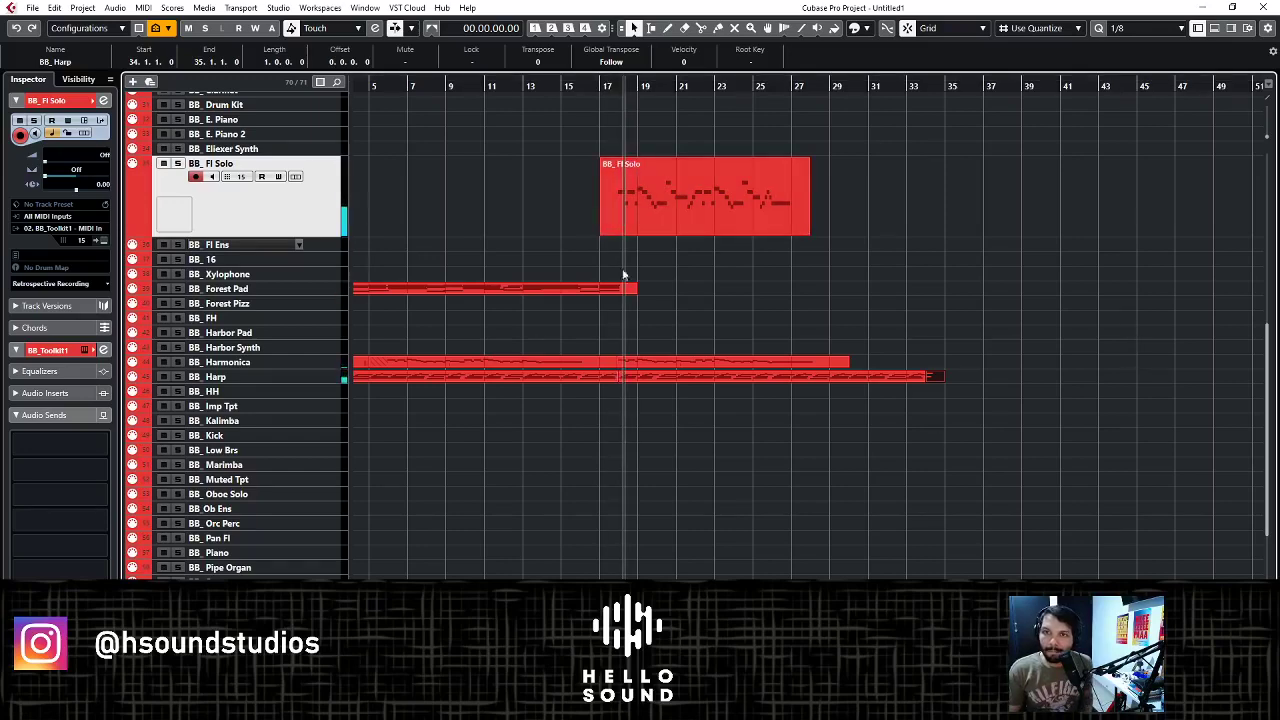
pyautogui.click(646, 233)
# - Increase the heights of the BB_ Forest Pad and BB_ Forest Pizz tracks to show the pad part's notes
pyautogui.scroll(3, 649, 258)
pyautogui.keyDown('ctrl'); pyautogui.scroll(-6, 640, 262); pyautogui.keyUp('ctrl')
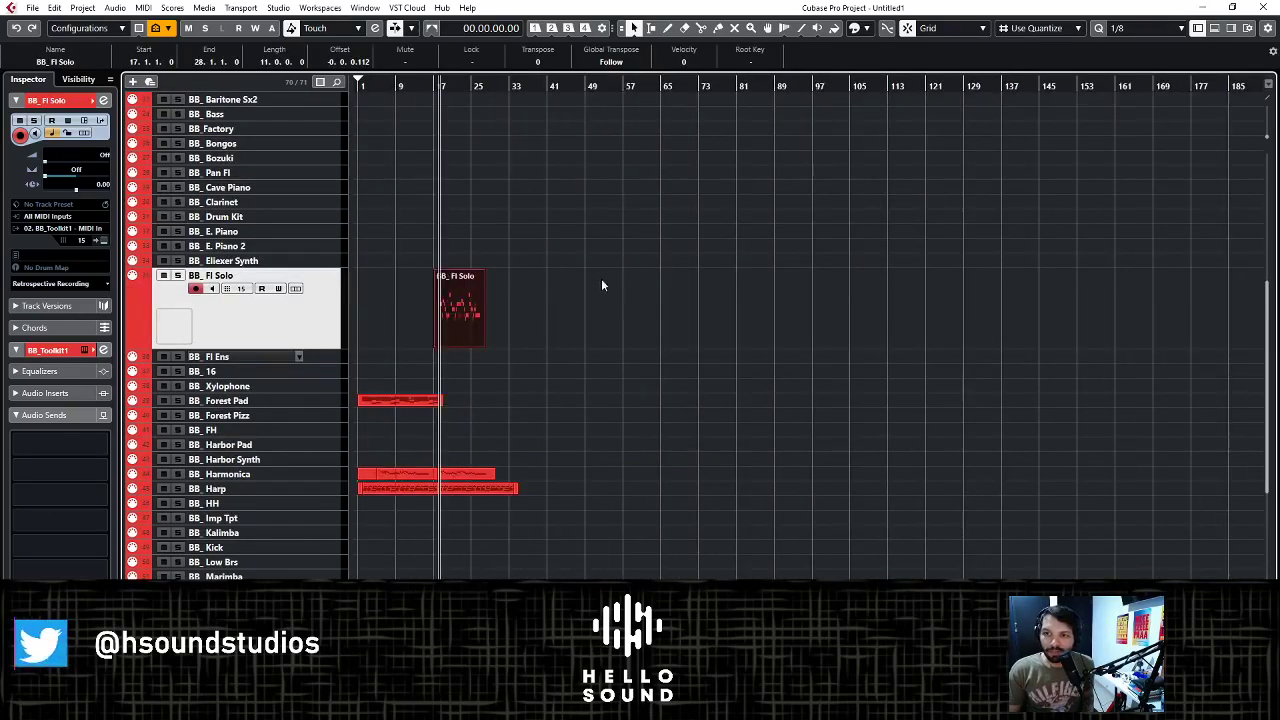
pyautogui.scroll(-6, 520, 320)
pyautogui.keyDown('ctrl'); pyautogui.scroll(3, 445, 345); pyautogui.keyUp('ctrl')
pyautogui.hscroll(3, 322, 323)
pyautogui.scroll(3, 360, 330)
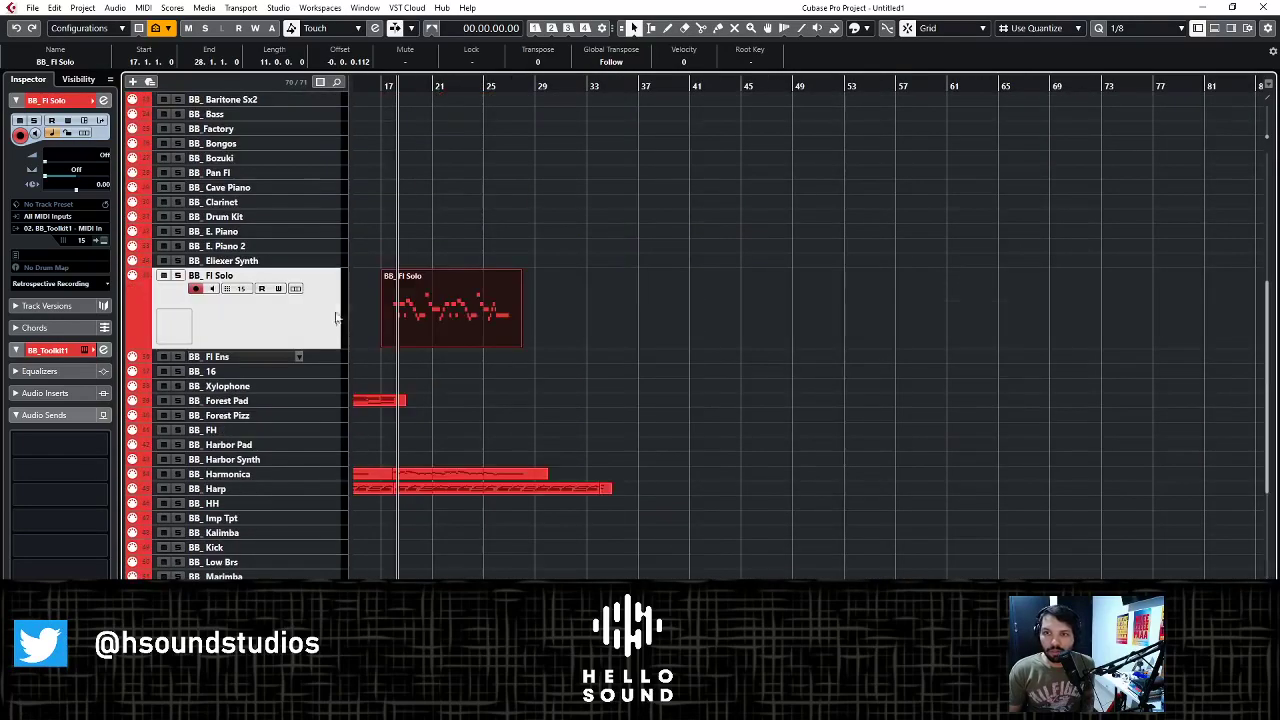
pyautogui.keyDown('ctrl'); pyautogui.scroll(2, 397, 340); pyautogui.keyUp('ctrl')
pyautogui.keyDown('ctrl'); pyautogui.scroll(3, 397, 337); pyautogui.keyUp('ctrl')
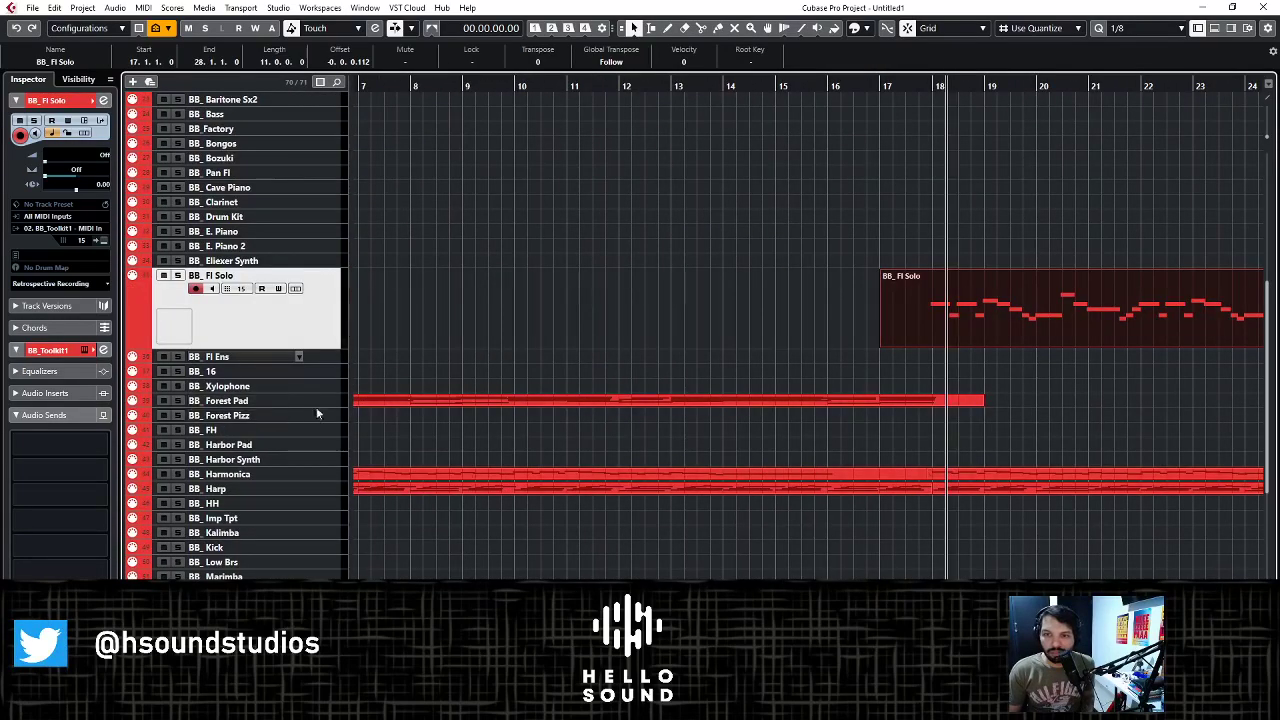
pyautogui.moveTo(316, 408); pyautogui.dragTo(315, 437)
pyautogui.click(399, 422)
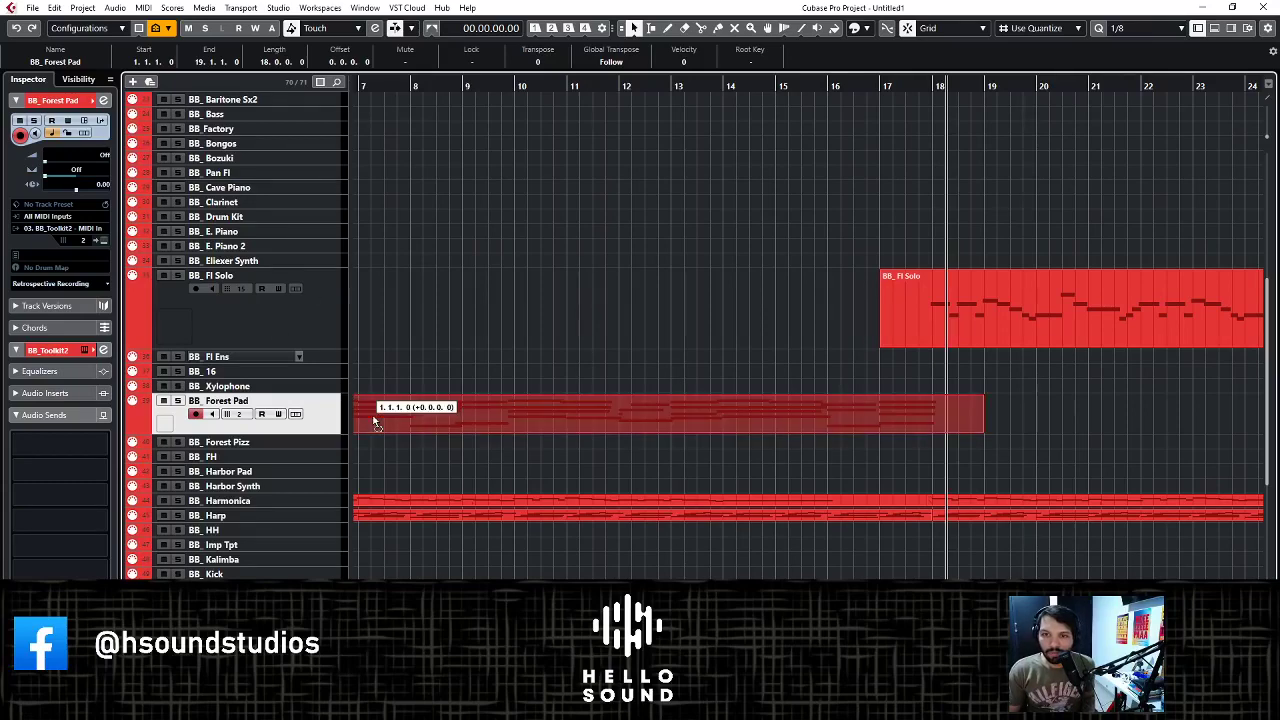
pyautogui.click(333, 445)
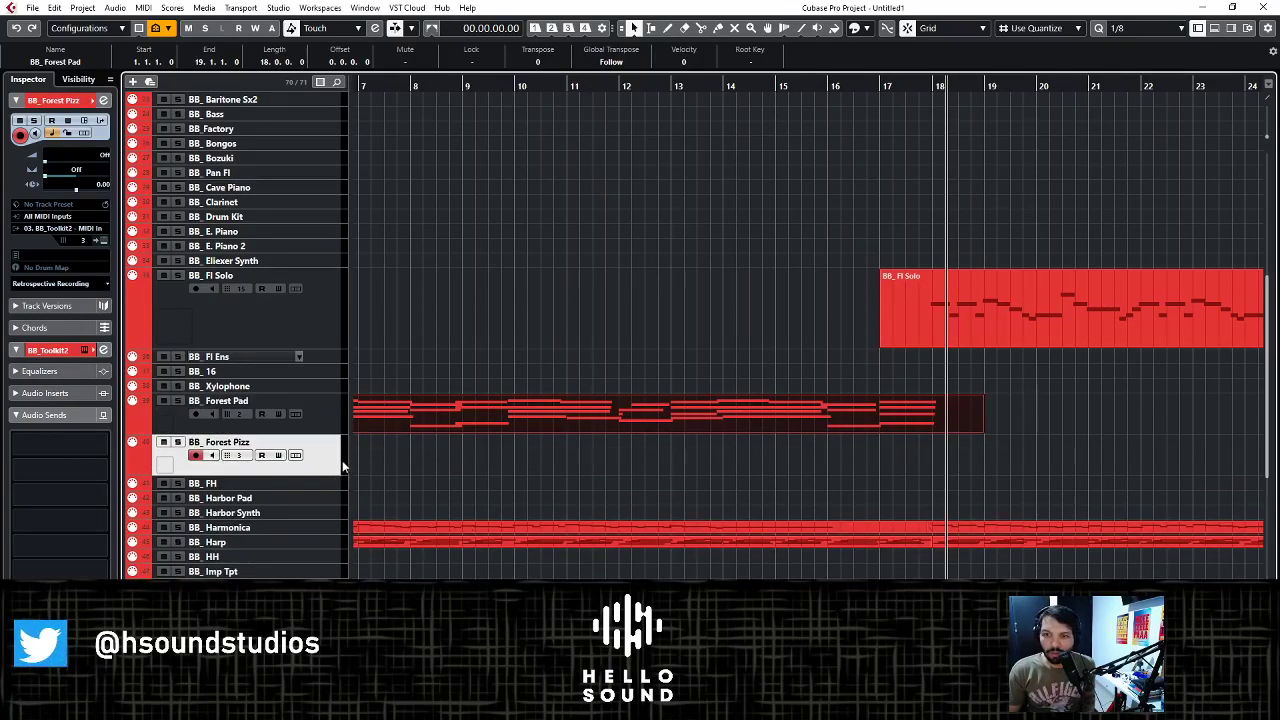
# - Split the long BB_ Harp part at bar 18
pyautogui.keyDown('ctrl'); pyautogui.scroll(-4, 398, 459); pyautogui.keyUp('ctrl')
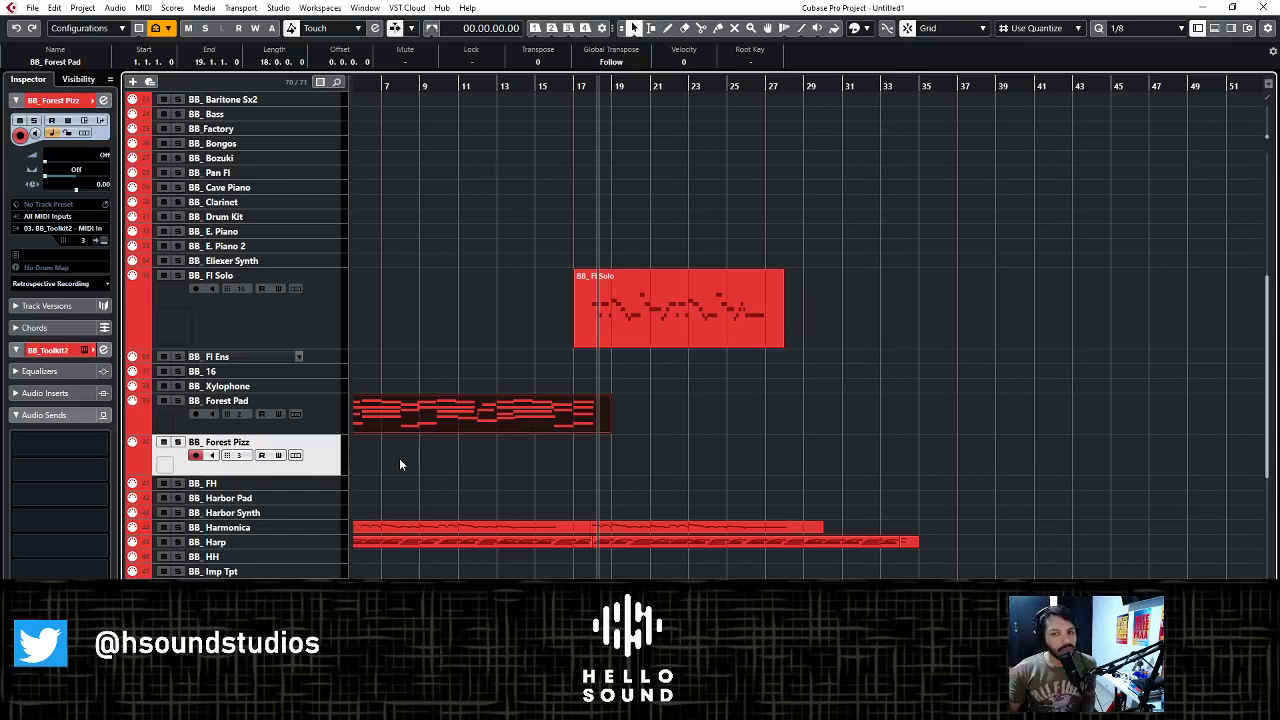
pyautogui.keyDown('ctrl'); pyautogui.scroll(4, 606, 554); pyautogui.keyUp('ctrl')
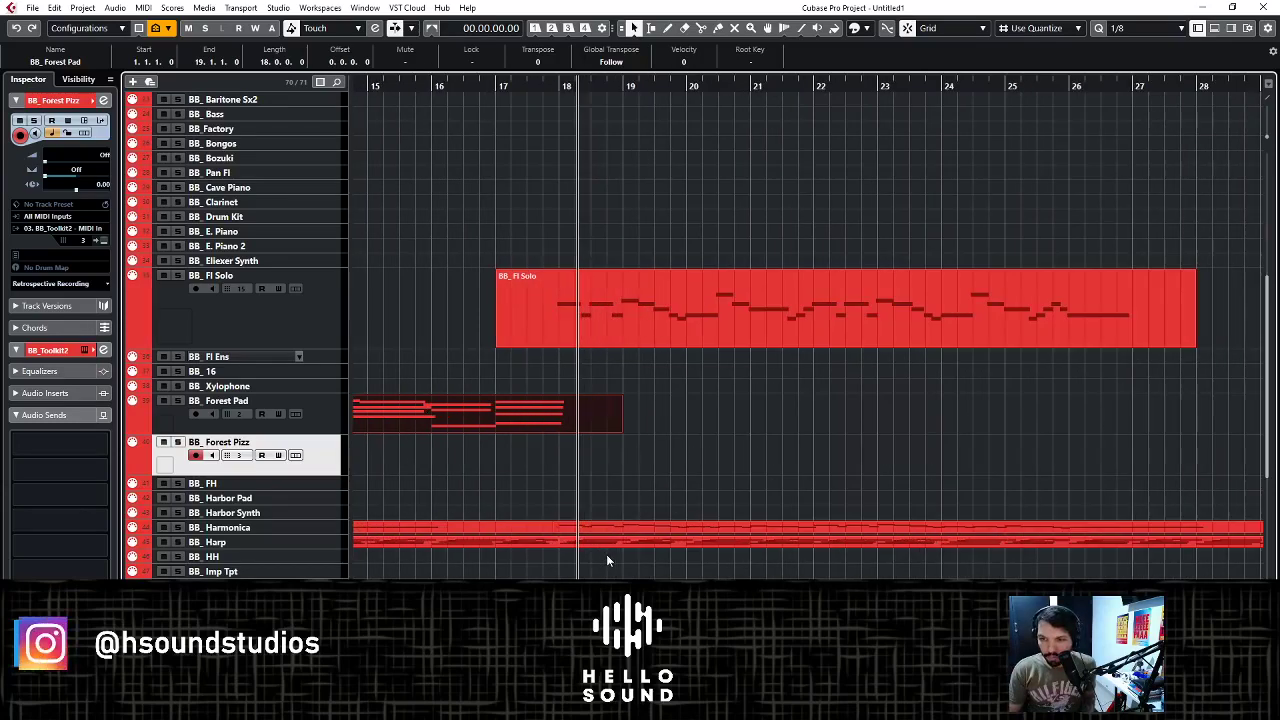
pyautogui.rightClick(606, 554)
pyautogui.click(675, 556)
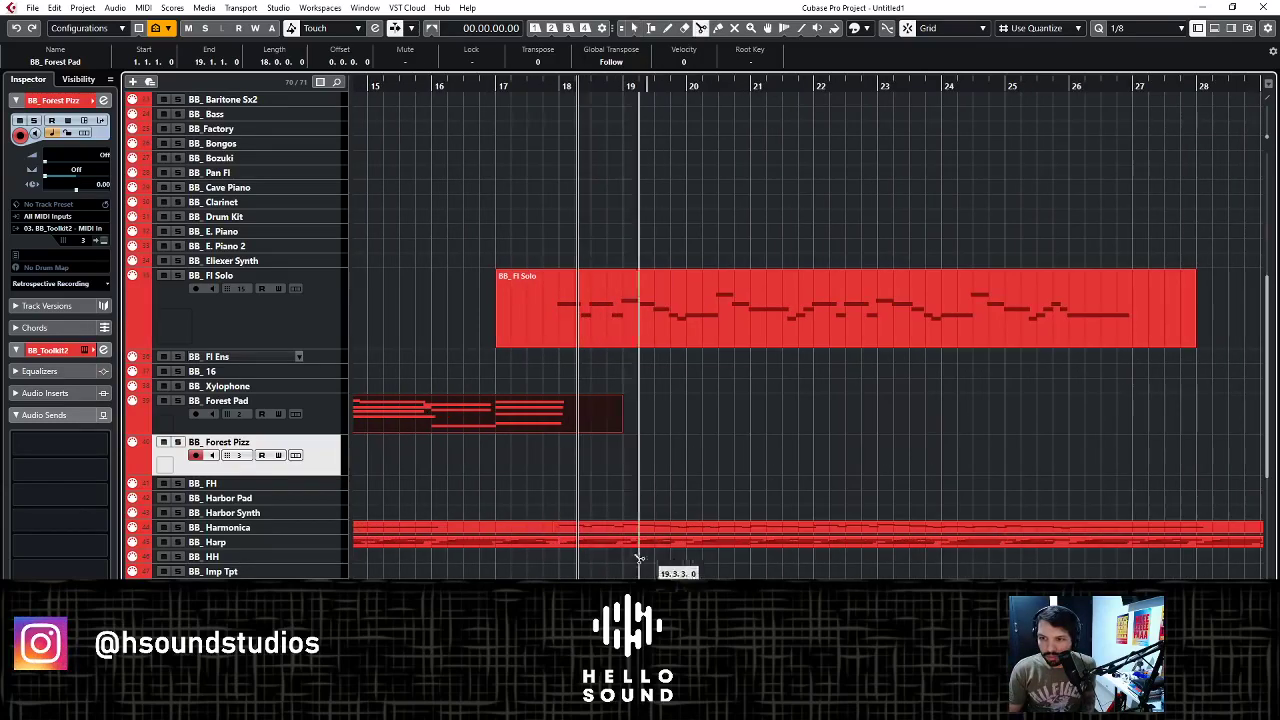
pyautogui.click(568, 544)
# - Copy the harp part that begins at bar 18 onto the BB_ Oboe Solo track, starting at 18.2.1
pyautogui.keyDown('ctrl'); pyautogui.scroll(-3, 570, 546); pyautogui.keyUp('ctrl')
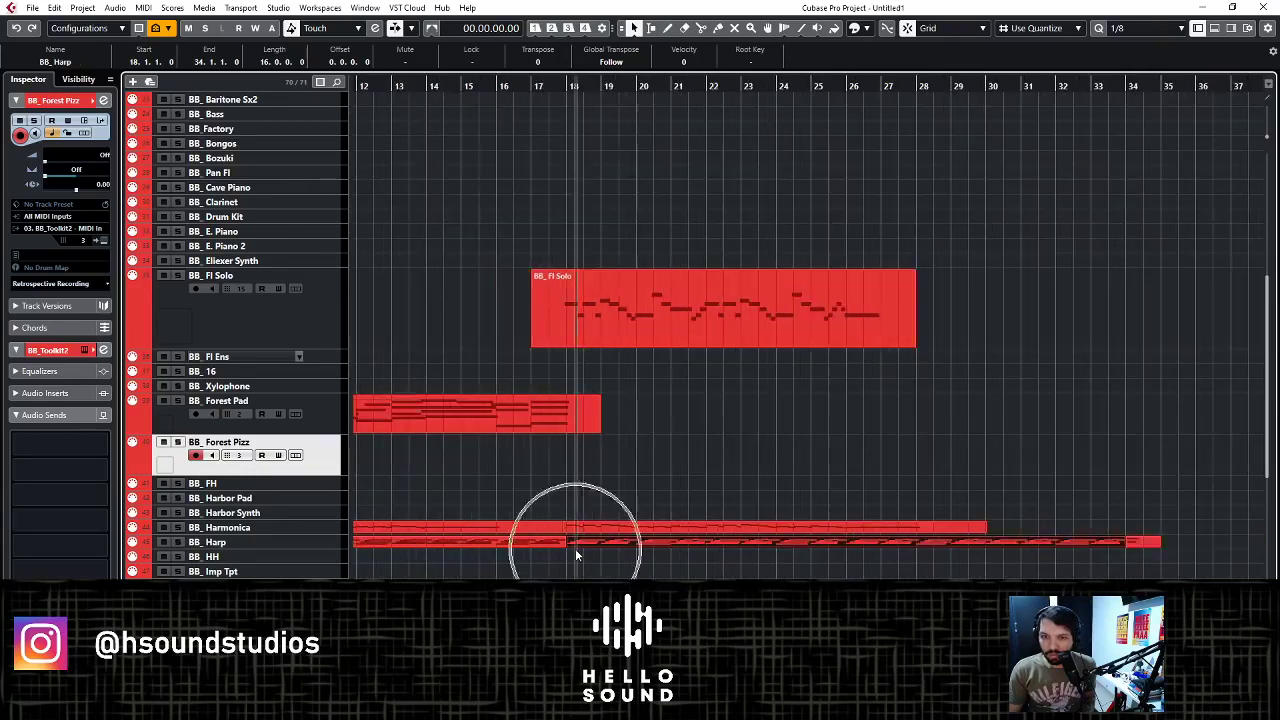
pyautogui.scroll(-3, 575, 548)
pyautogui.moveTo(575, 429); pyautogui.dragTo(588, 552)
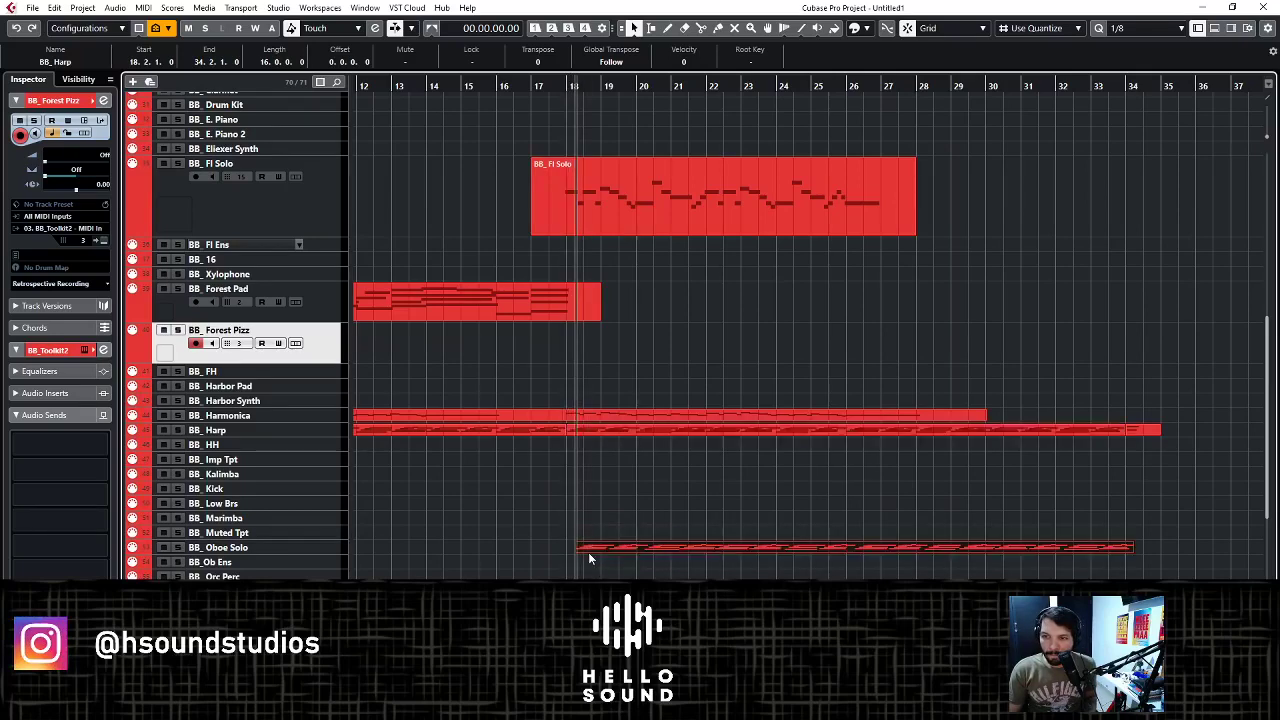
pyautogui.scroll(-4, 588, 552)
pyautogui.press('g')
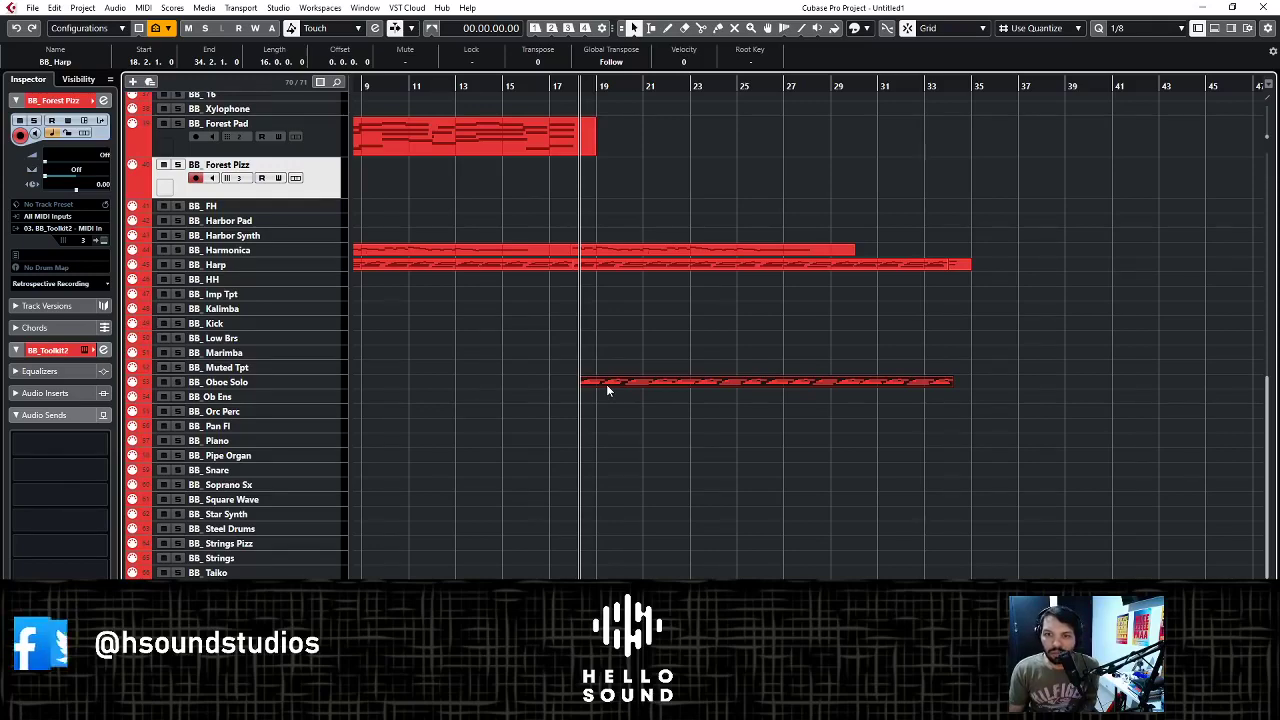
# - Select the BB_ Fl Solo track and reduce all enlarged tracks to the compact row height
pyautogui.scroll(5, 607, 387)
pyautogui.click(339, 284)
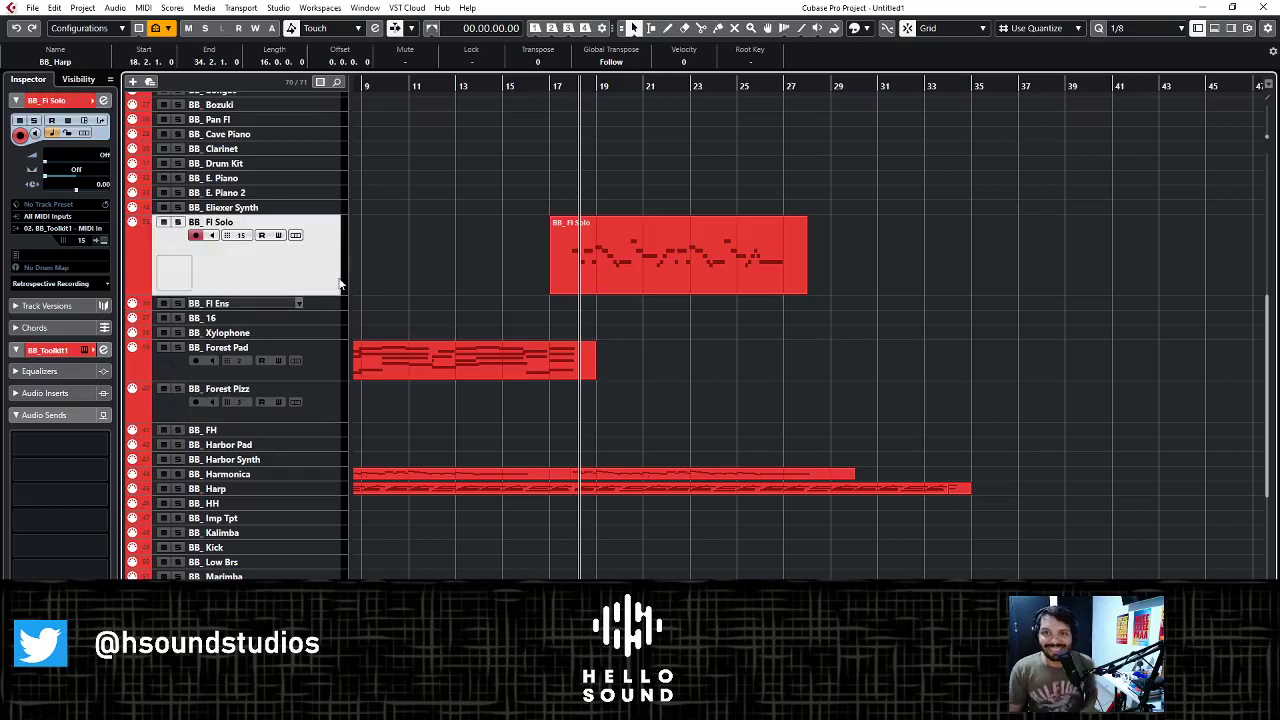
pyautogui.hotkey('alt', 'Up')
pyautogui.scroll(6, 318, 257)
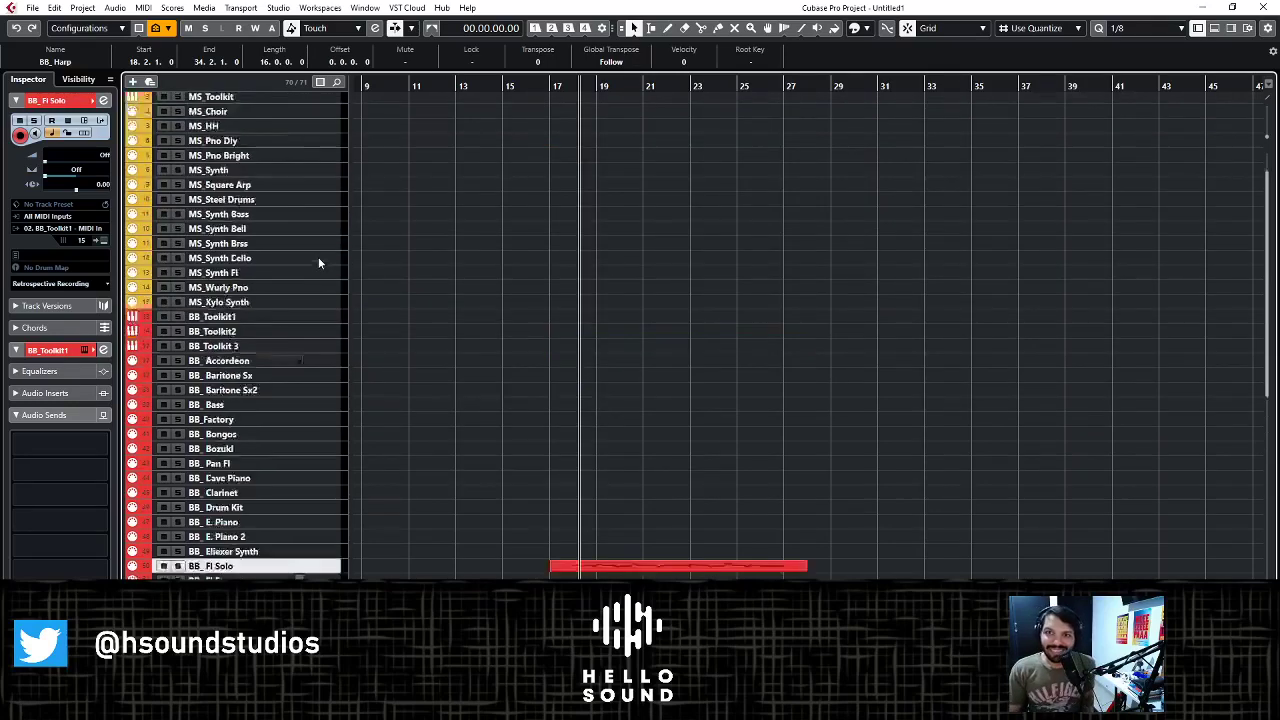
pyautogui.scroll(-4, 314, 340)
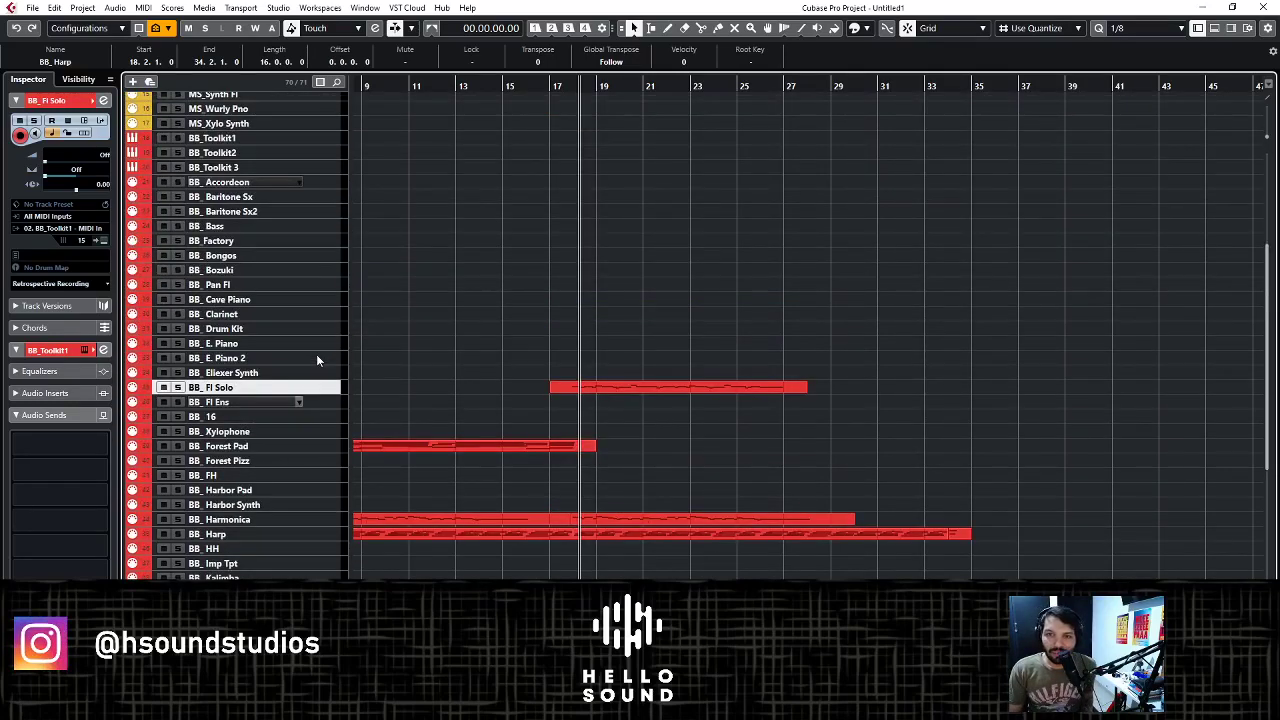
pyautogui.scroll(-6, 317, 358)
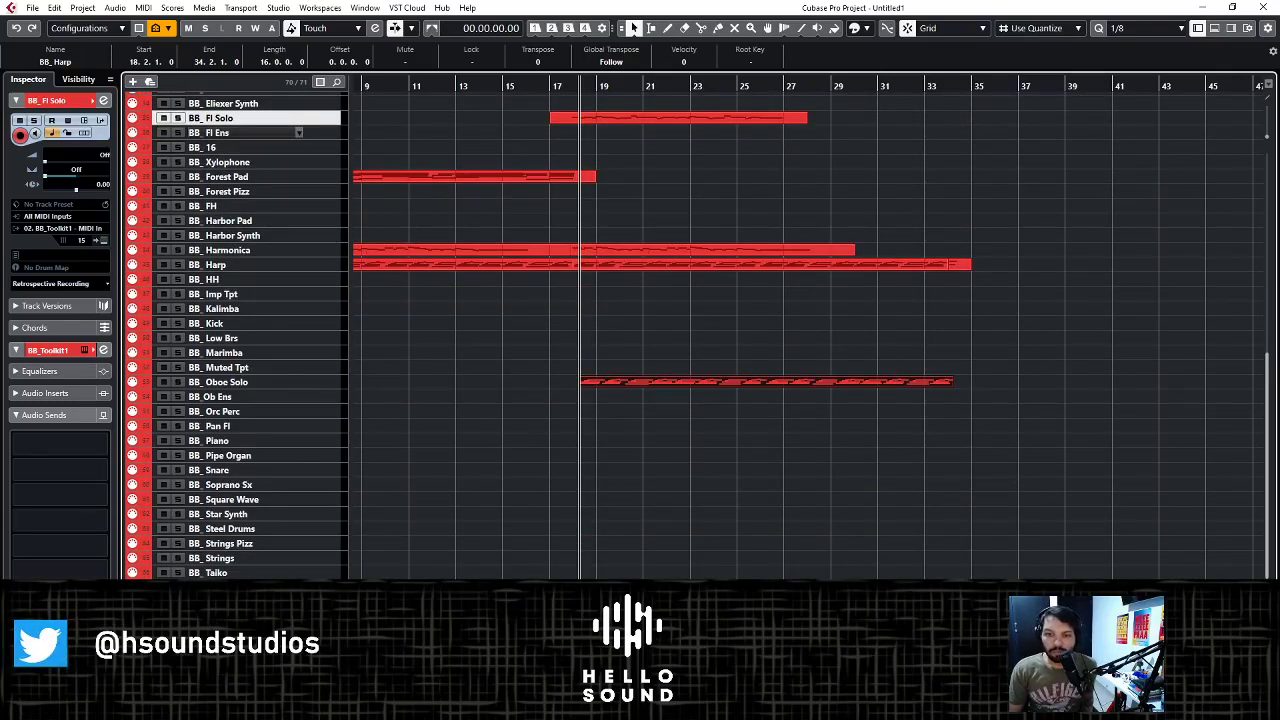
# - Add one instrument track below BB_ Fl Solo with BBC Symphony Orchestra routed to Stereo Out
pyautogui.rightClick(328, 323)
pyautogui.click(435, 349)
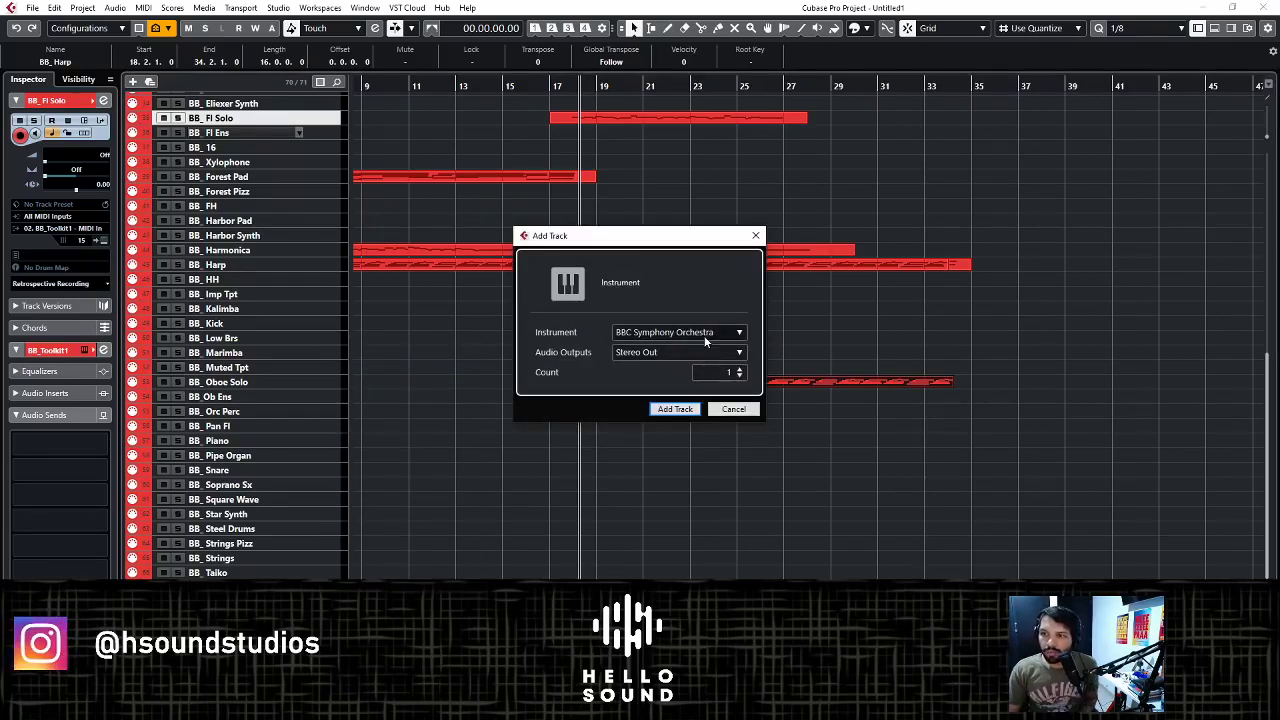
pyautogui.click(675, 409)
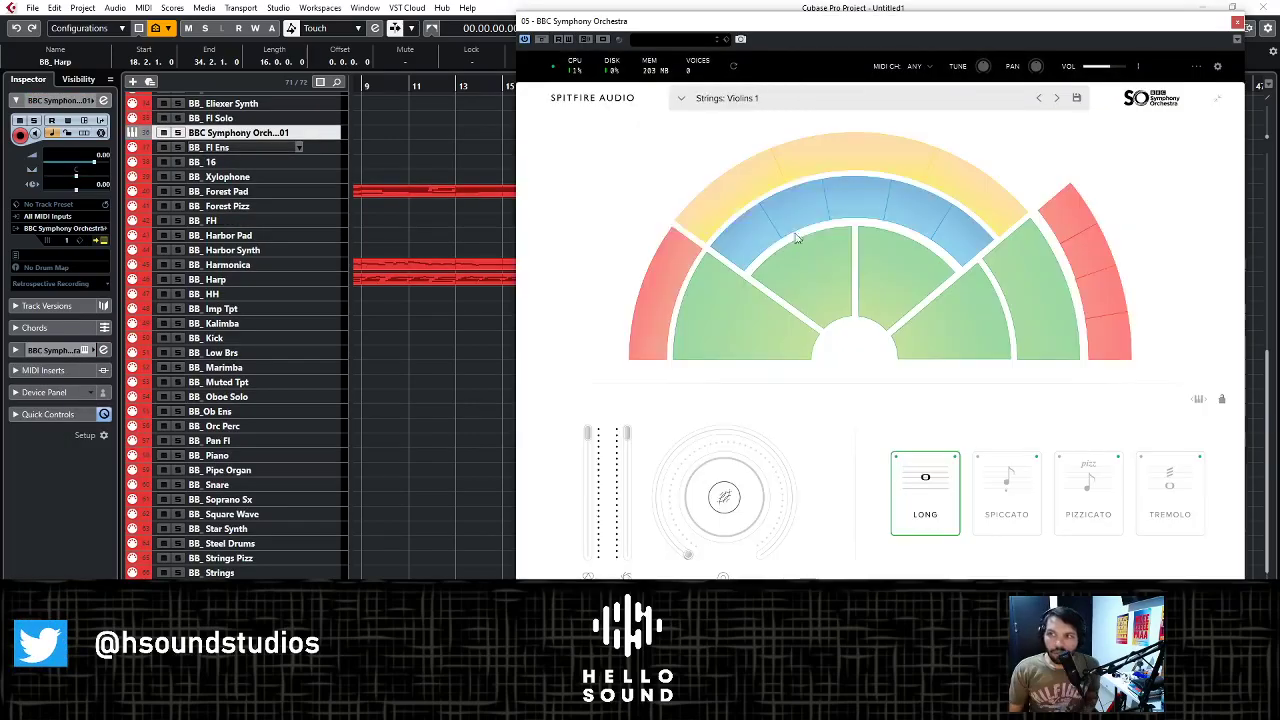
# - Load the Tuned Percussion preset in BBC Symphony Orchestra, choose the Glockenspiel articulation, and close the instrument window
pyautogui.click(847, 163)
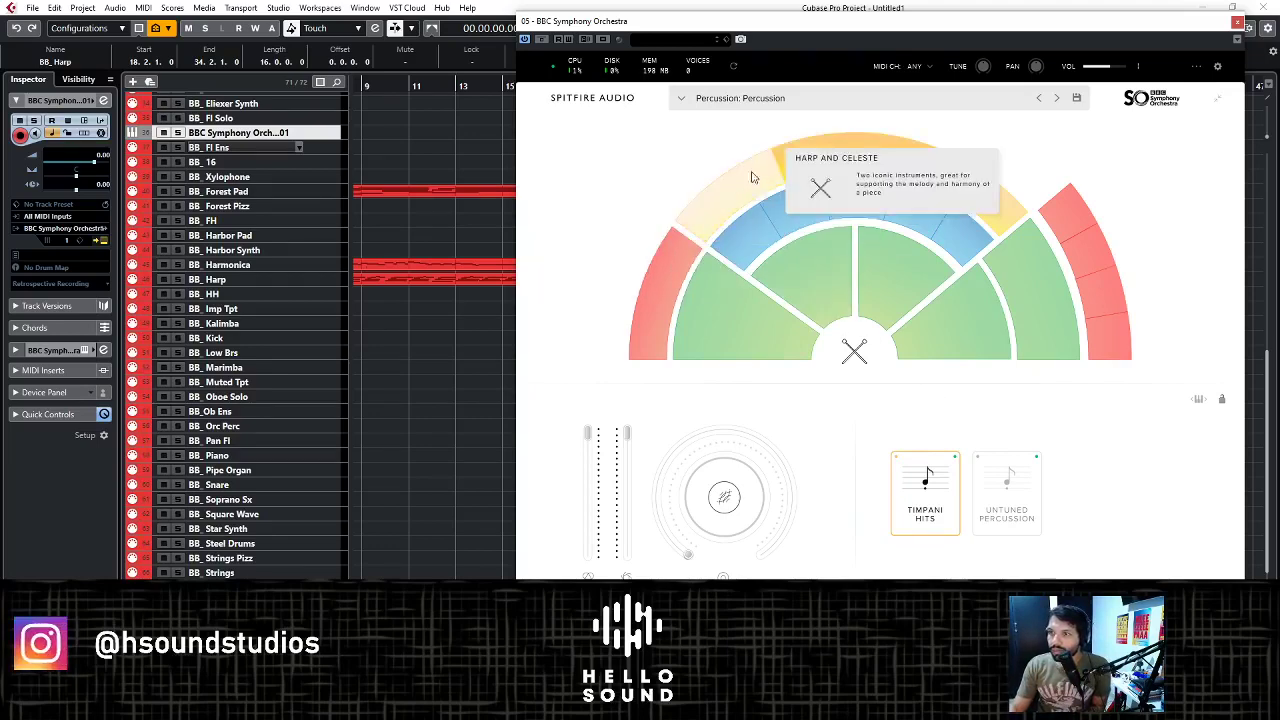
pyautogui.click(719, 196)
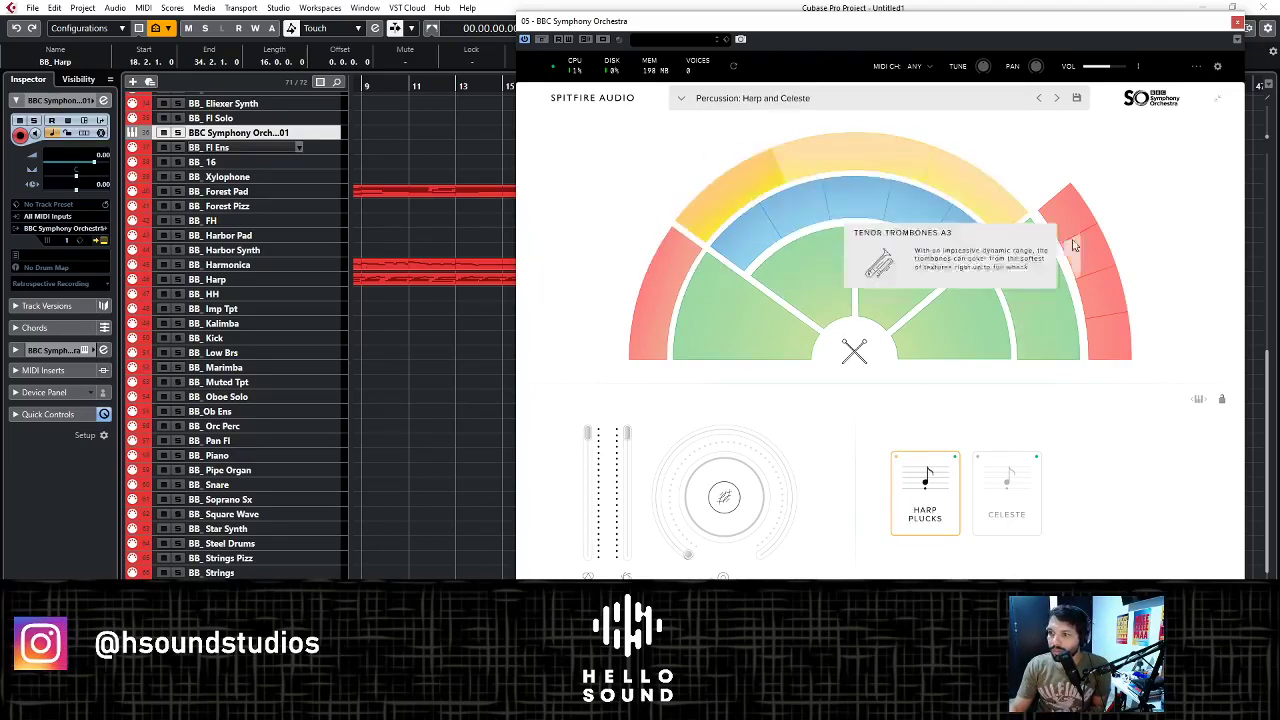
pyautogui.click(1015, 215)
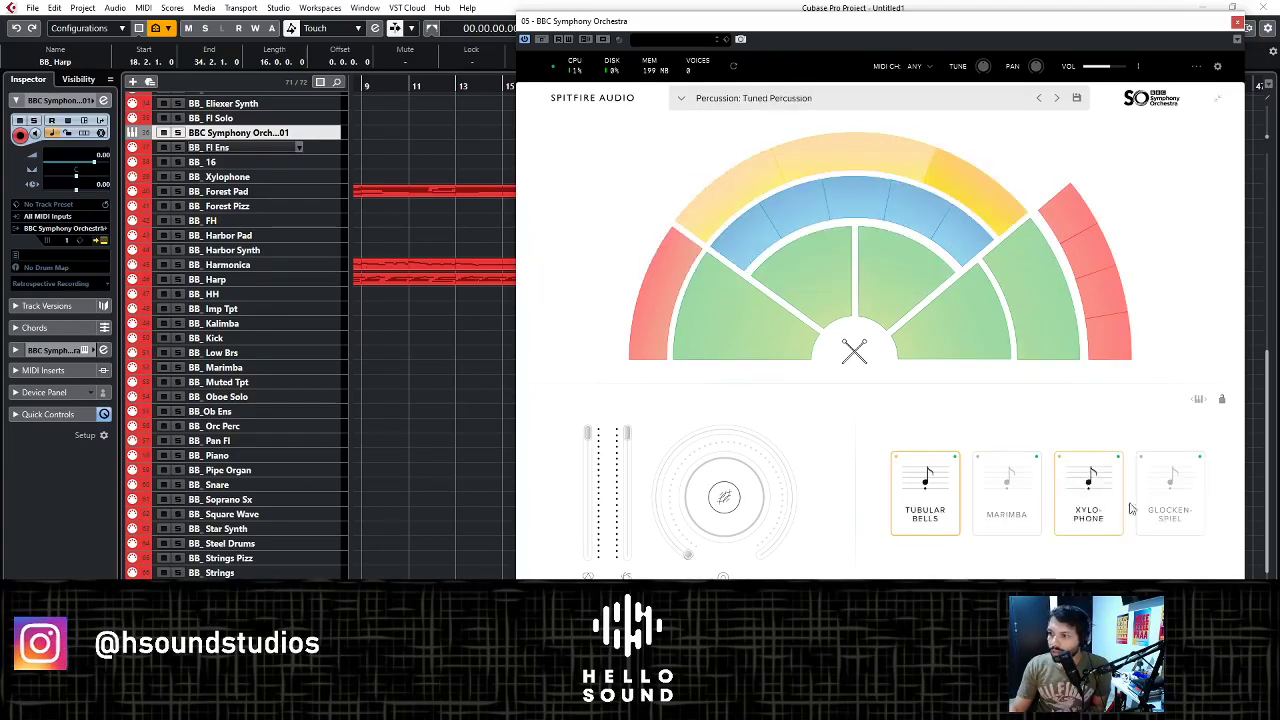
pyautogui.click(1172, 480)
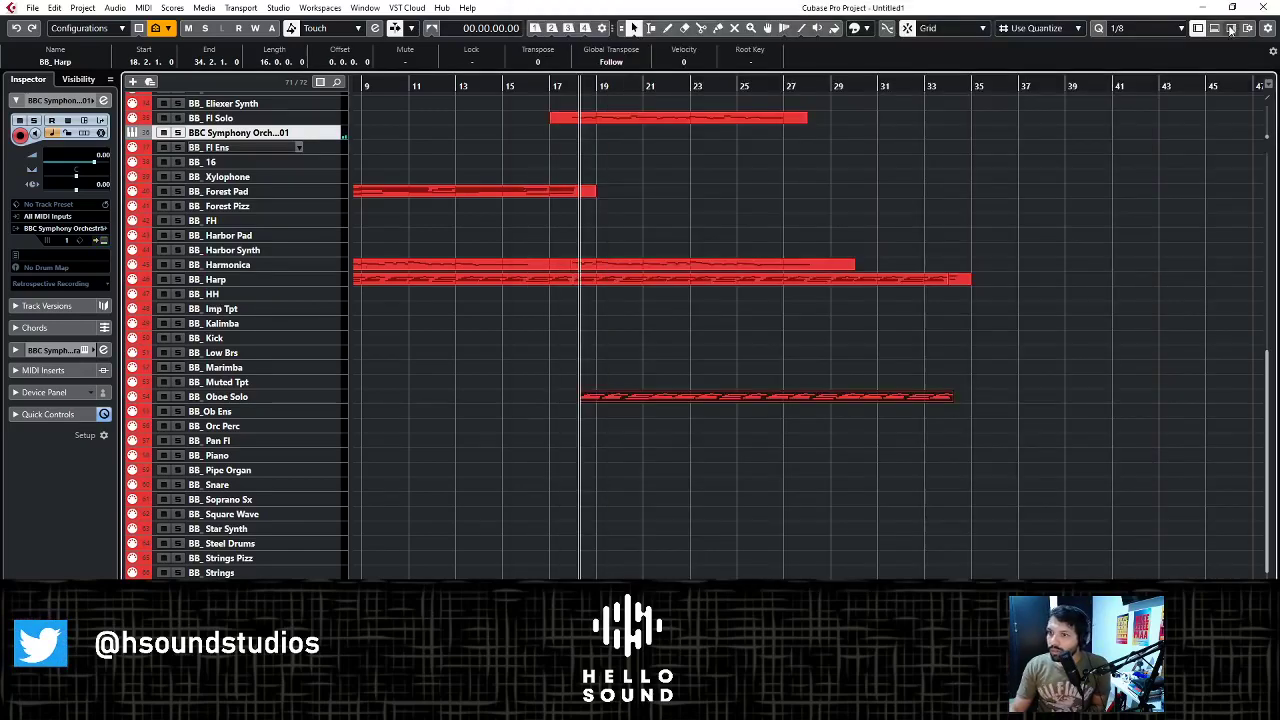
pyautogui.click(1240, 21)
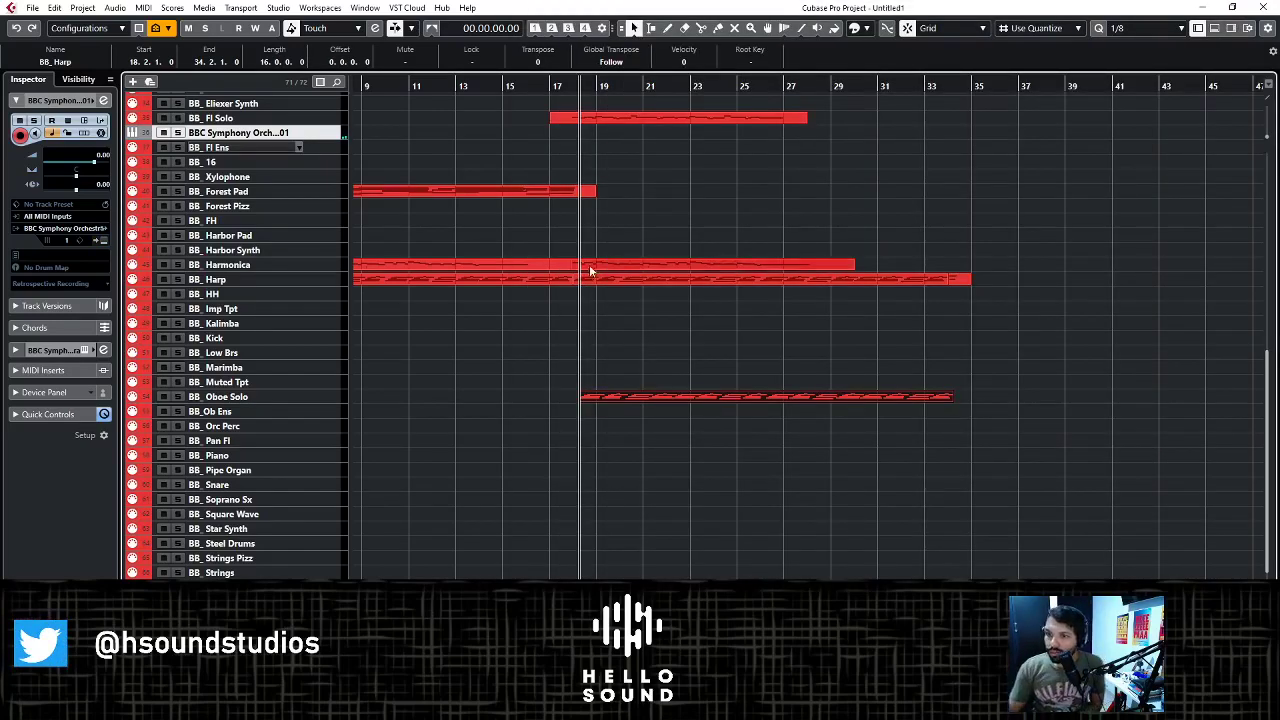
# - Rename the new BBC Symphony Orchestra track as Glock
pyautogui.scroll(-1, 585, 327)
pyautogui.scroll(15, 463, 323)
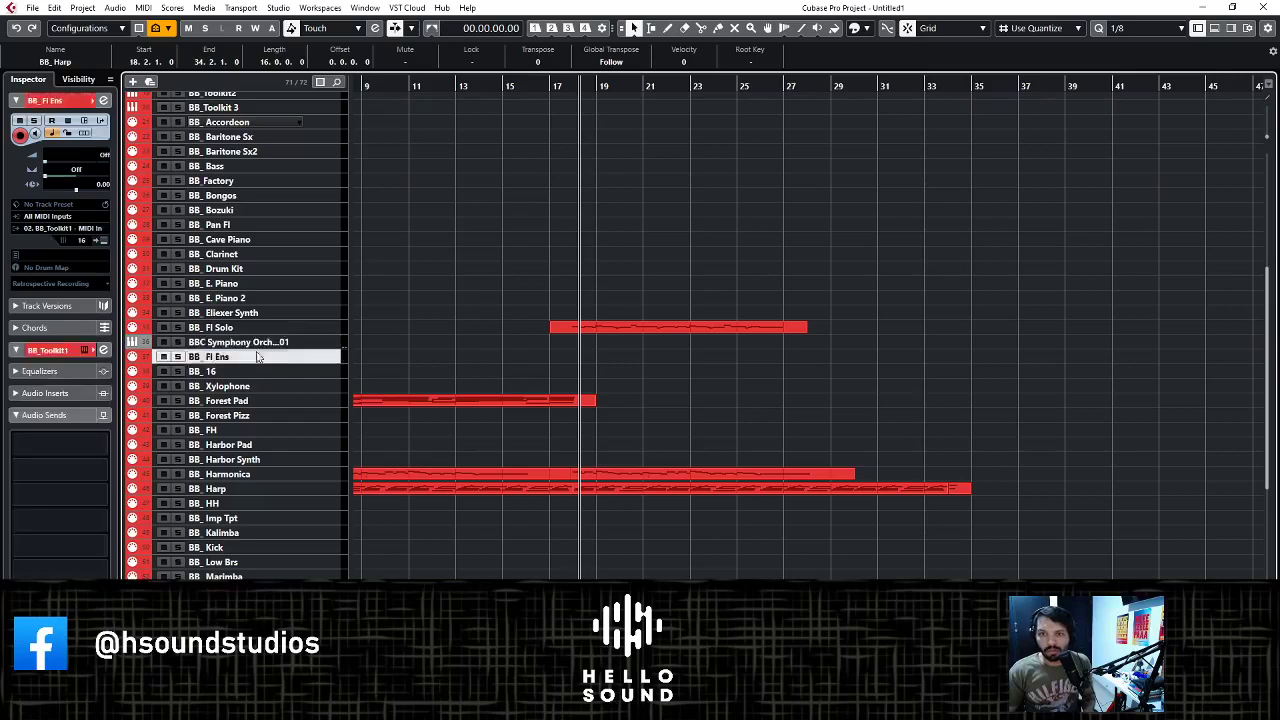
pyautogui.doubleClick(240, 341)
pyautogui.write('Glo')
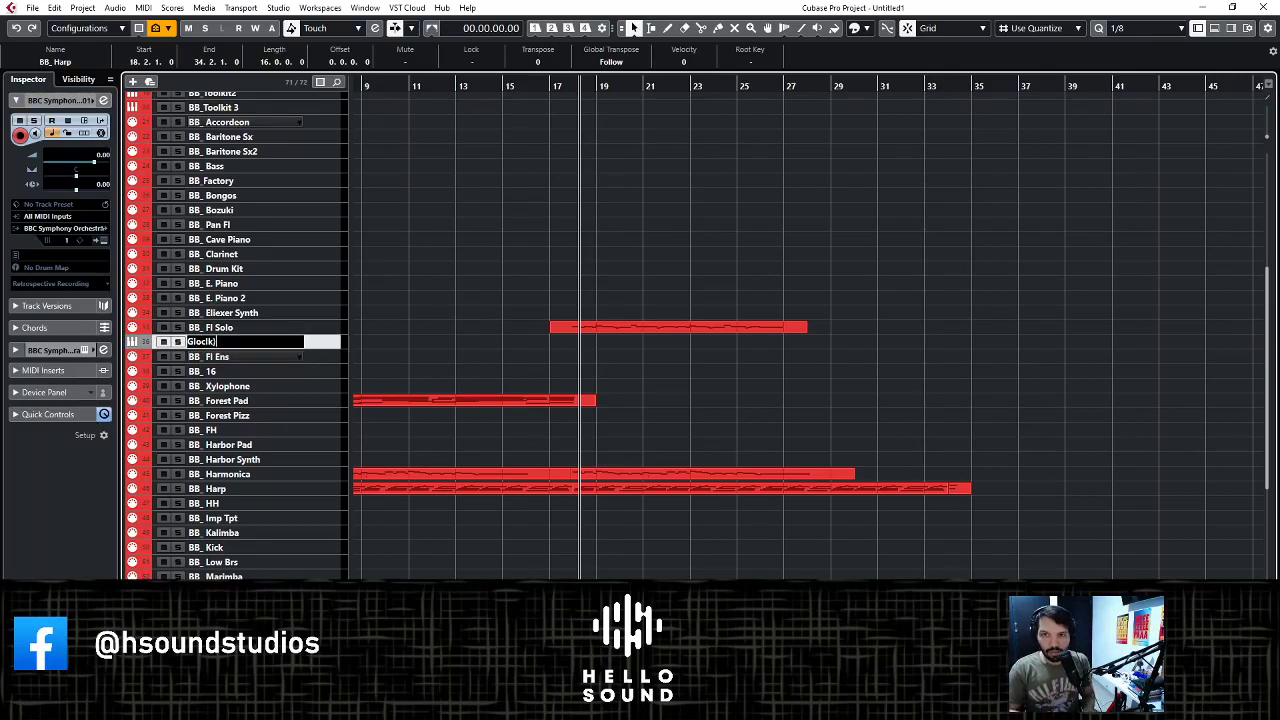
pyautogui.write('ck')
pyautogui.press('Return')
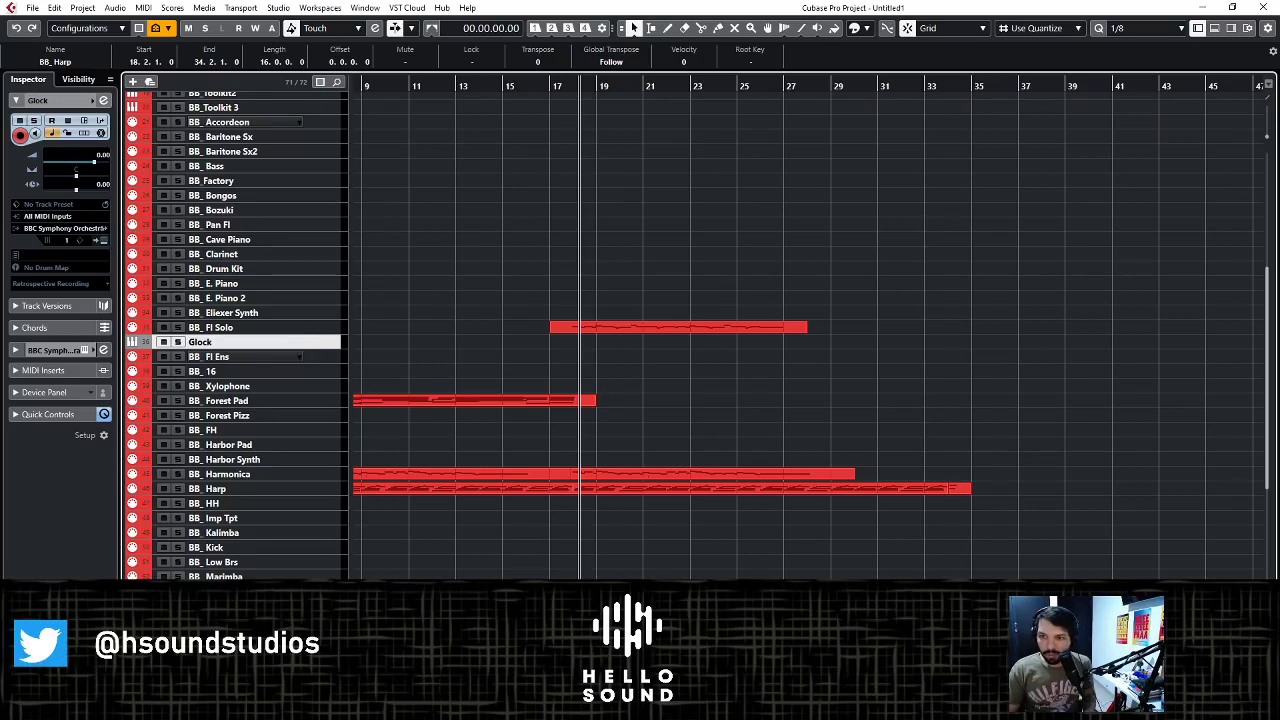
# - Place the copied harp part on the Glock track starting at bar 18 and increase the track's height
pyautogui.moveTo(655, 488); pyautogui.dragTo(640, 358)
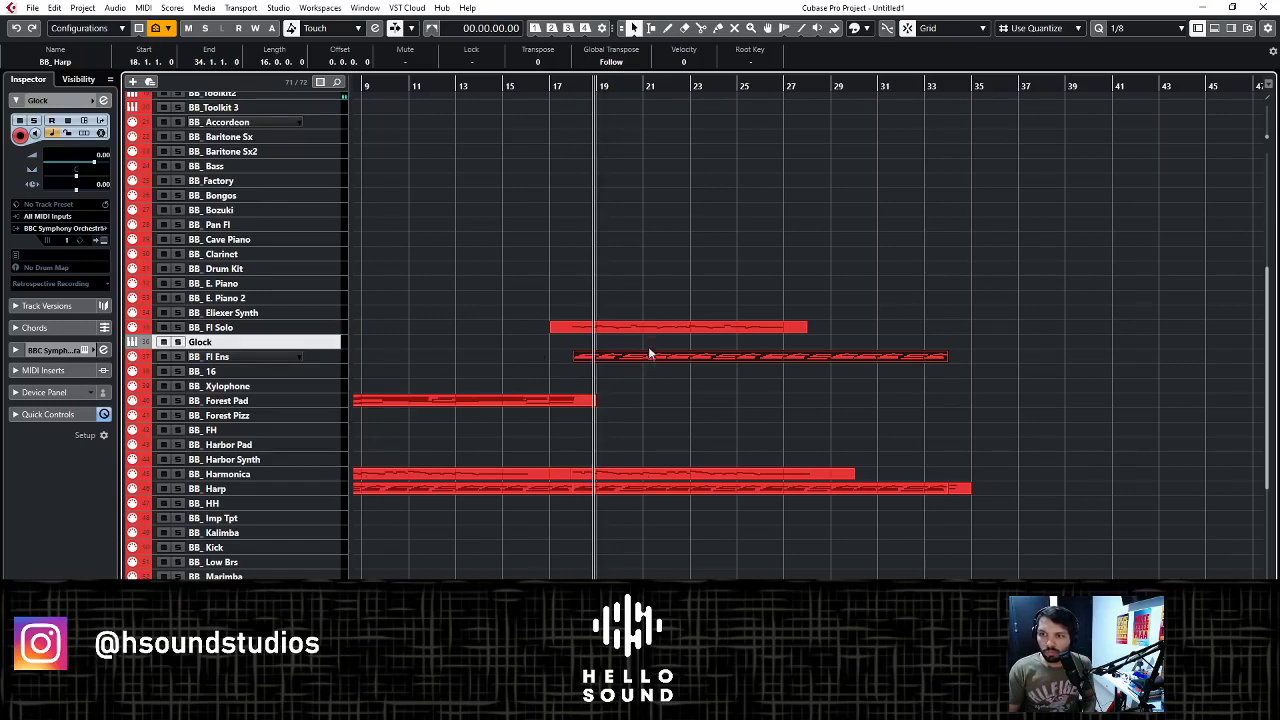
pyautogui.moveTo(649, 353); pyautogui.dragTo(648, 342)
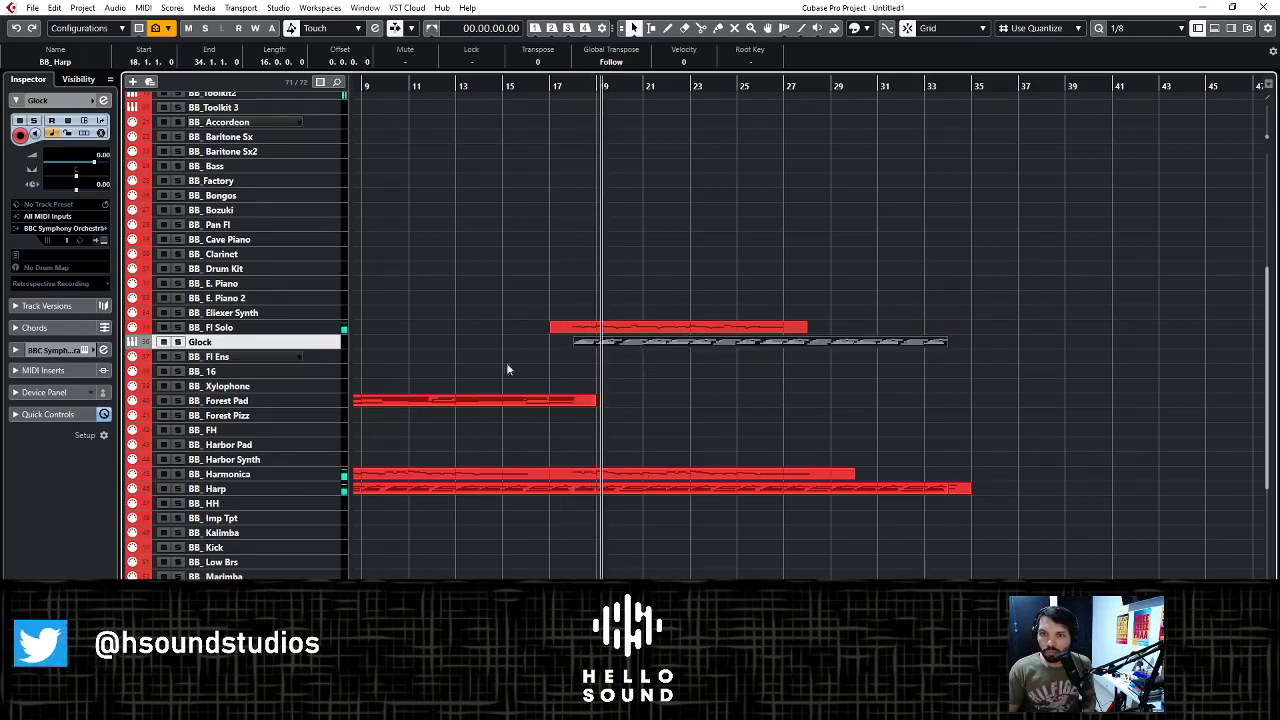
pyautogui.moveTo(326, 346); pyautogui.dragTo(324, 441)
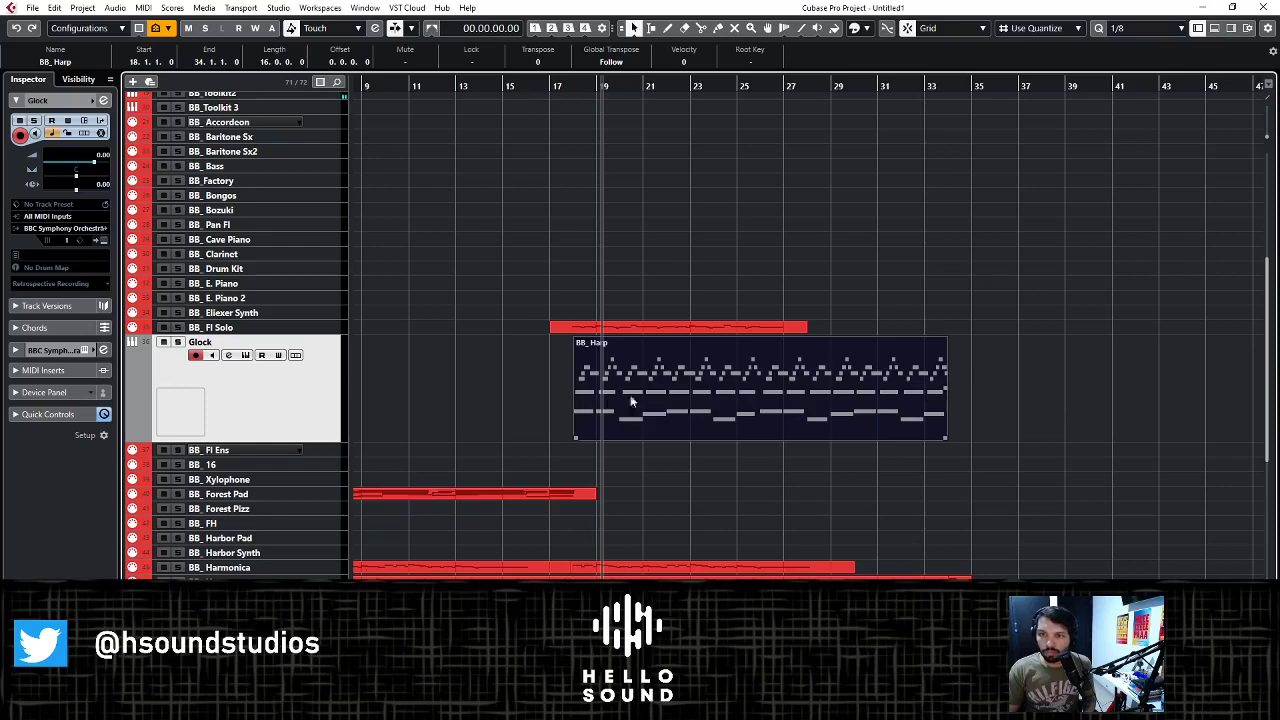
# - Audition the Glock track, turn off its record enable, and check its glockenspiel setting in the instrument window
pyautogui.moveTo(633, 402); pyautogui.dragTo(653, 391)
pyautogui.keyDown('ctrl'); pyautogui.scroll(3, 652, 390); pyautogui.keyUp('ctrl')
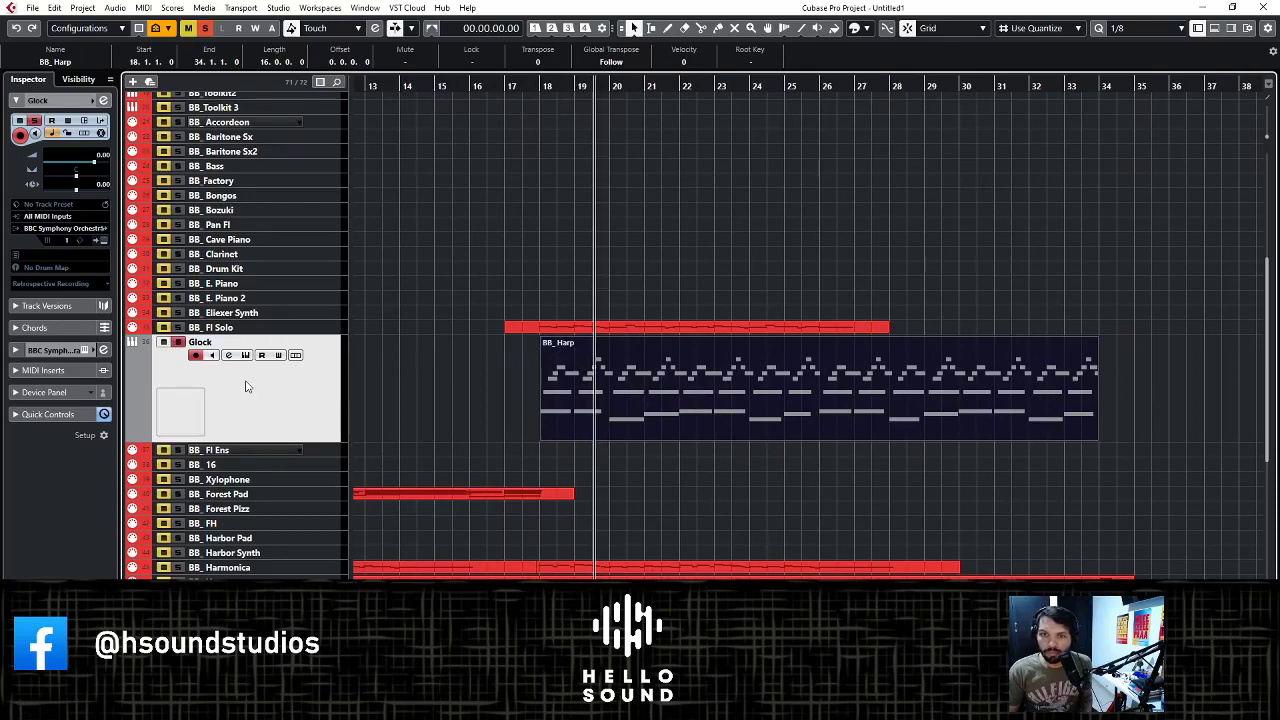
pyautogui.click(196, 355)
pyautogui.click(211, 355)
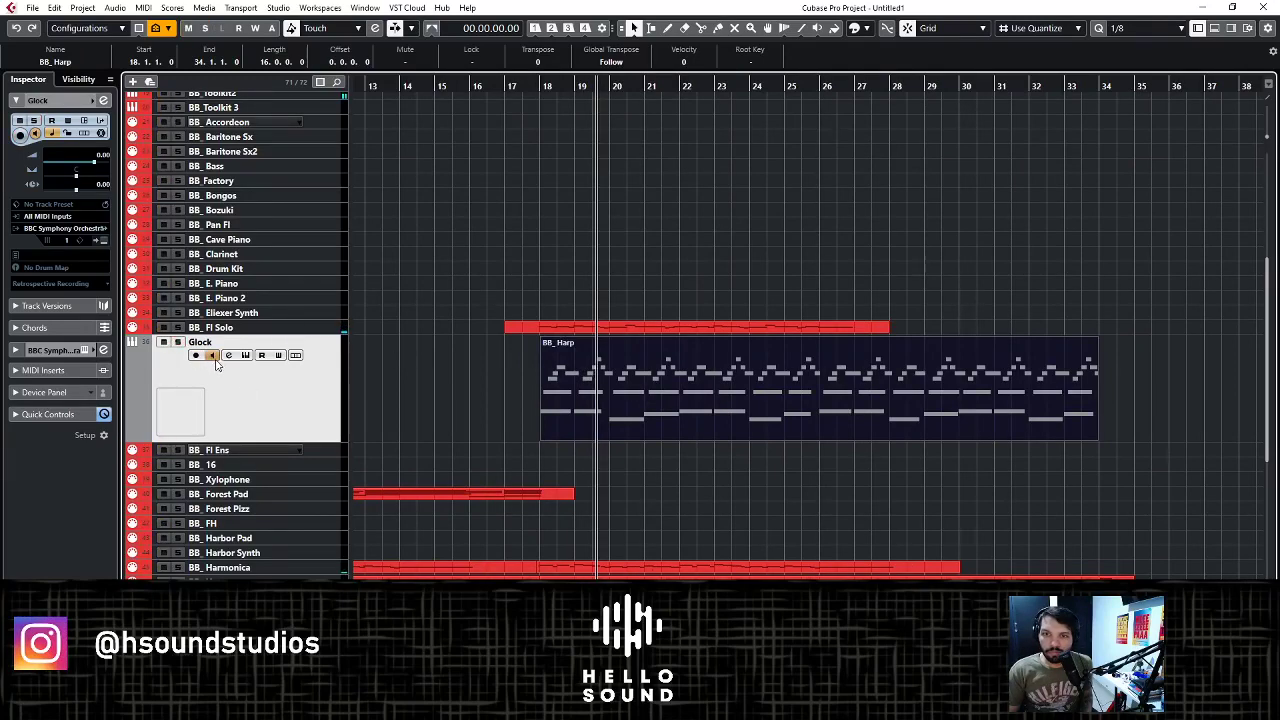
pyautogui.click(212, 356)
pyautogui.click(245, 355)
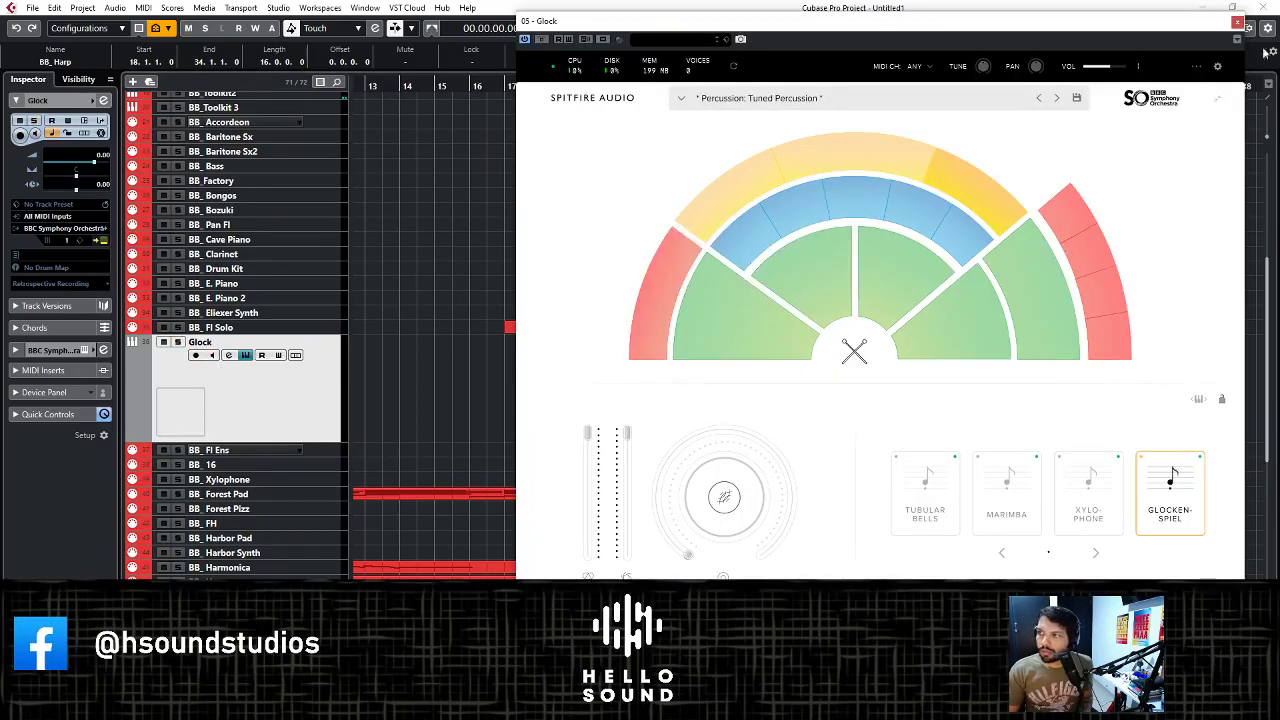
pyautogui.click(1238, 22)
# - Transpose all notes of the harp part on the Glock track up three octaves, bringing its first note from A1 to A4
pyautogui.doubleClick(812, 357)
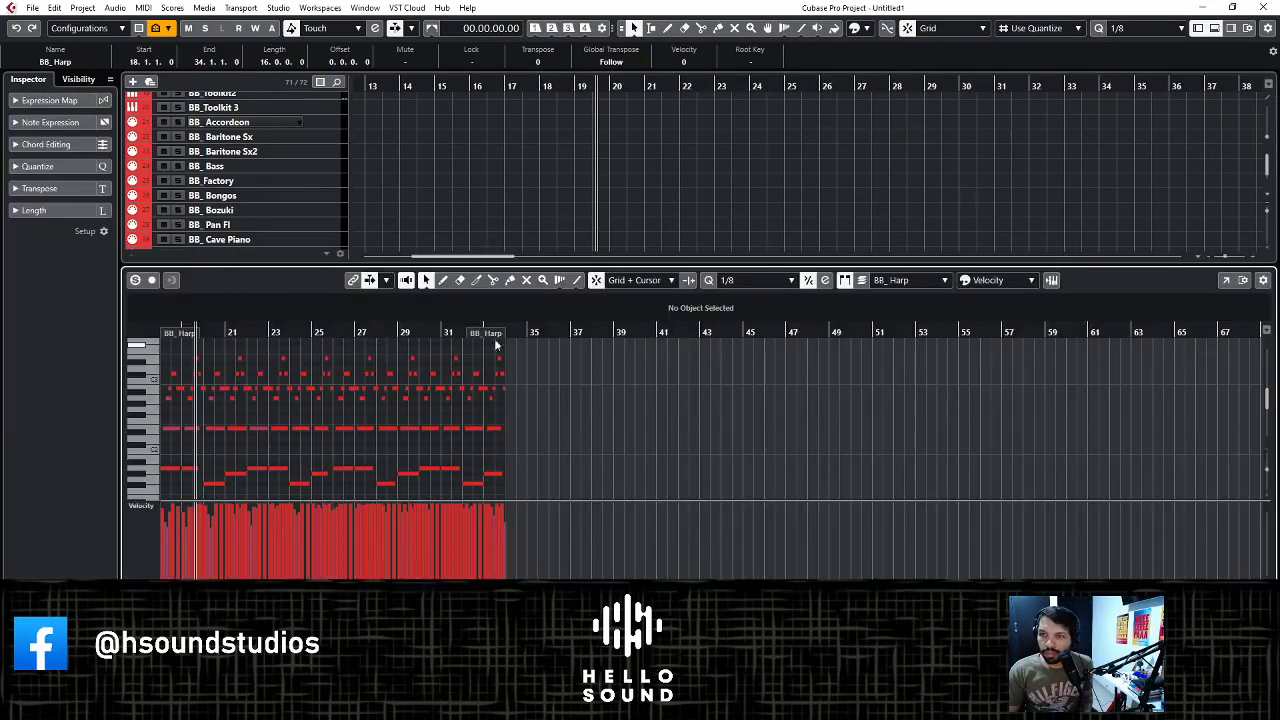
pyautogui.press('g')
pyautogui.press('g')
pyautogui.press('g')
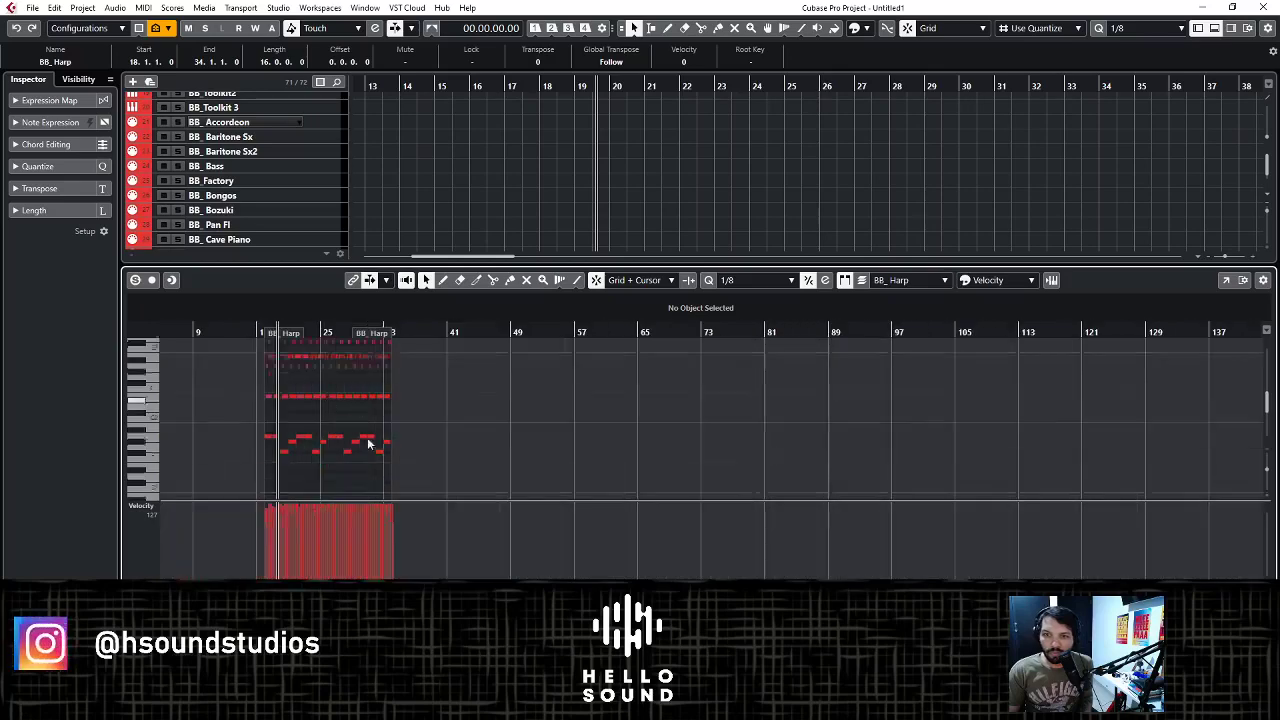
pyautogui.hotkey('ctrl', 'a')
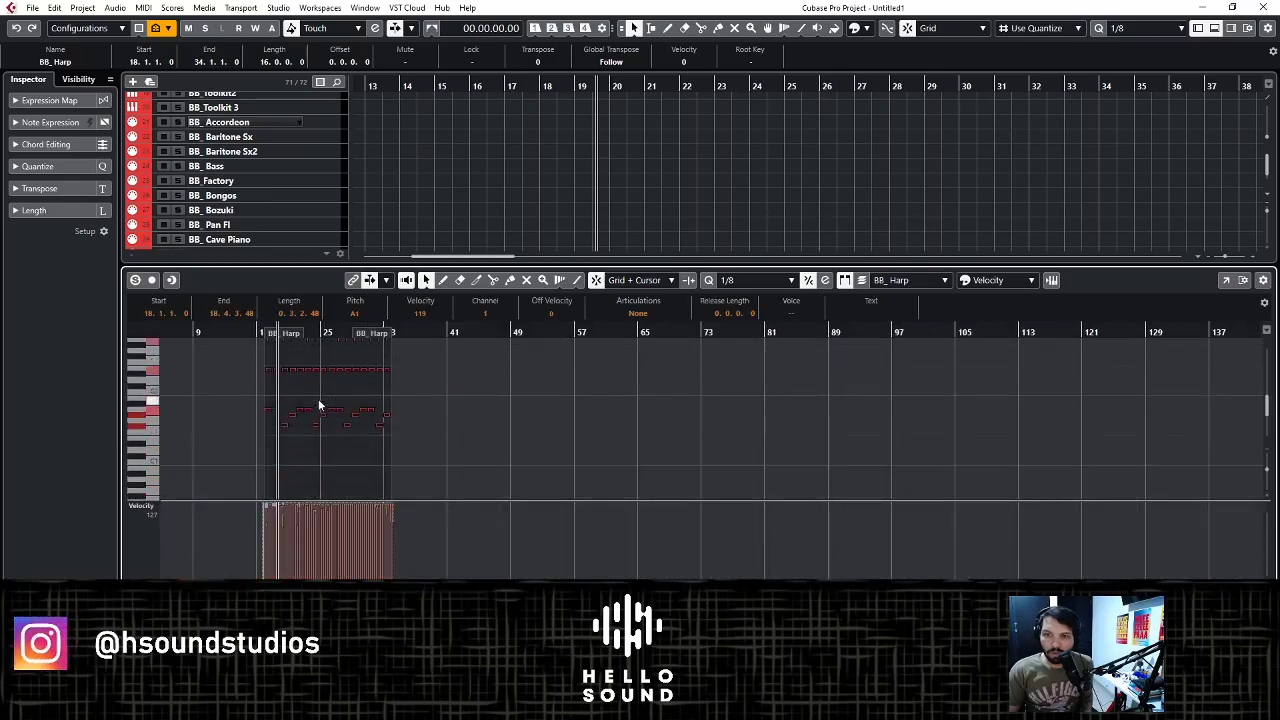
pyautogui.press('h')
pyautogui.press('h')
pyautogui.press('h')
pyautogui.press('h')
pyautogui.press('h')
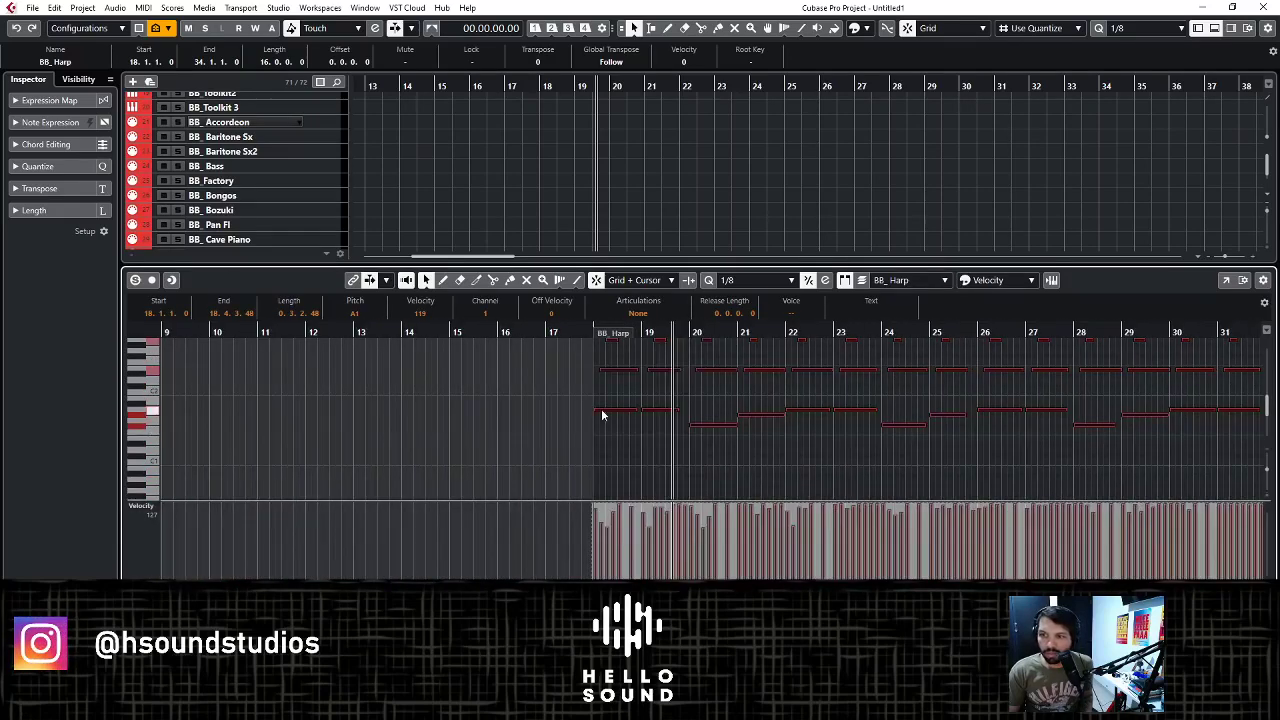
pyautogui.moveTo(601, 408); pyautogui.dragTo(611, 376)
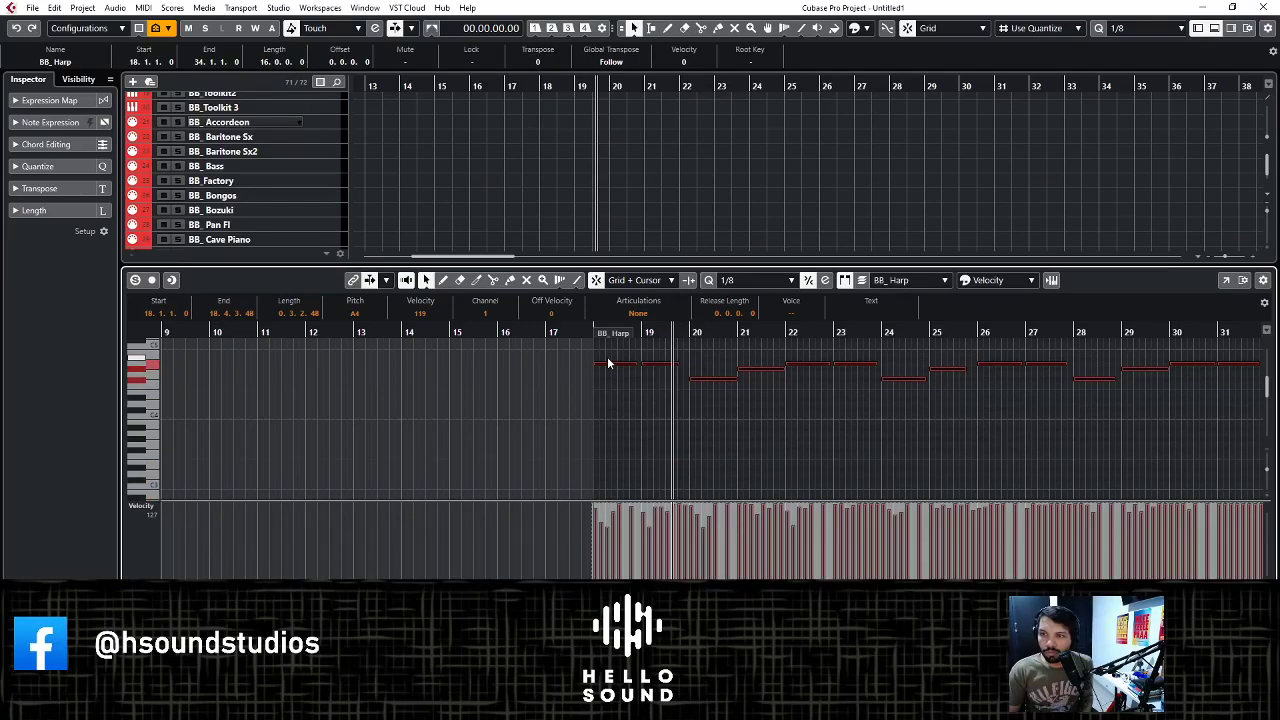
# - Audition the BB_Harp and BB_Harmonica tracks in solo
pyautogui.click(1226, 280)
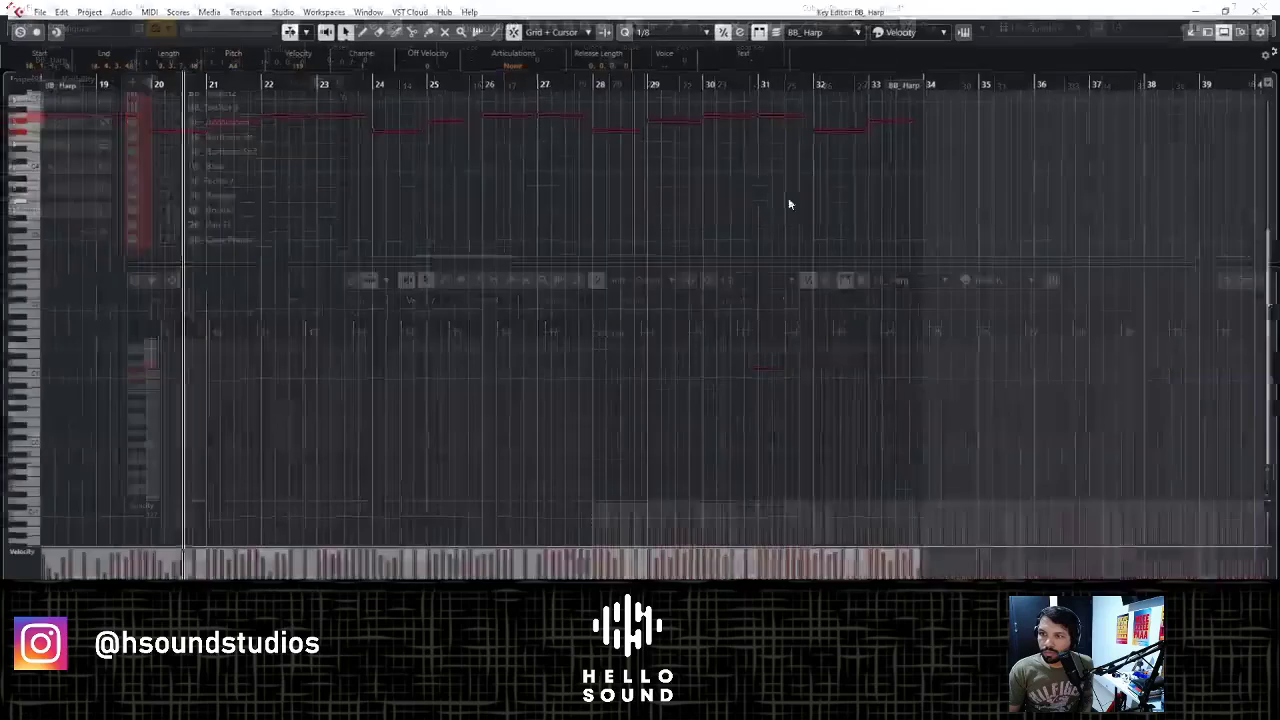
pyautogui.click(1263, 7)
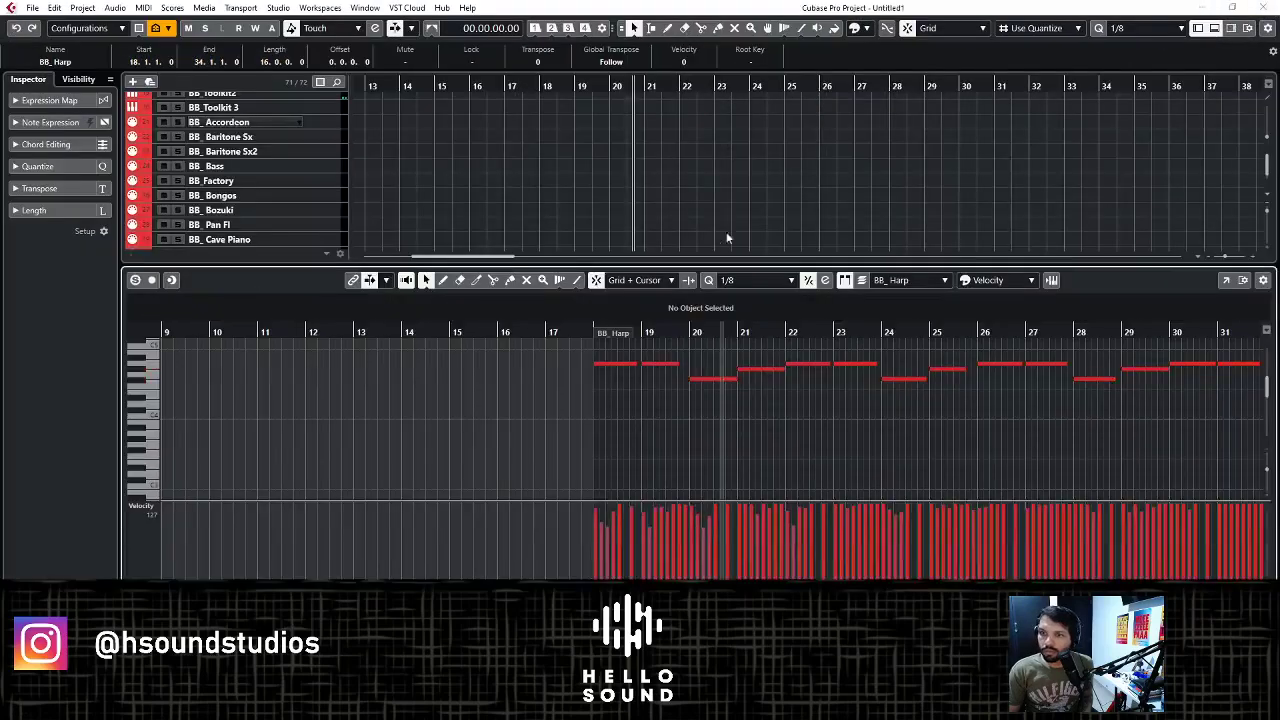
pyautogui.scroll(-10, 712, 232)
pyautogui.scroll(-3, 629, 218)
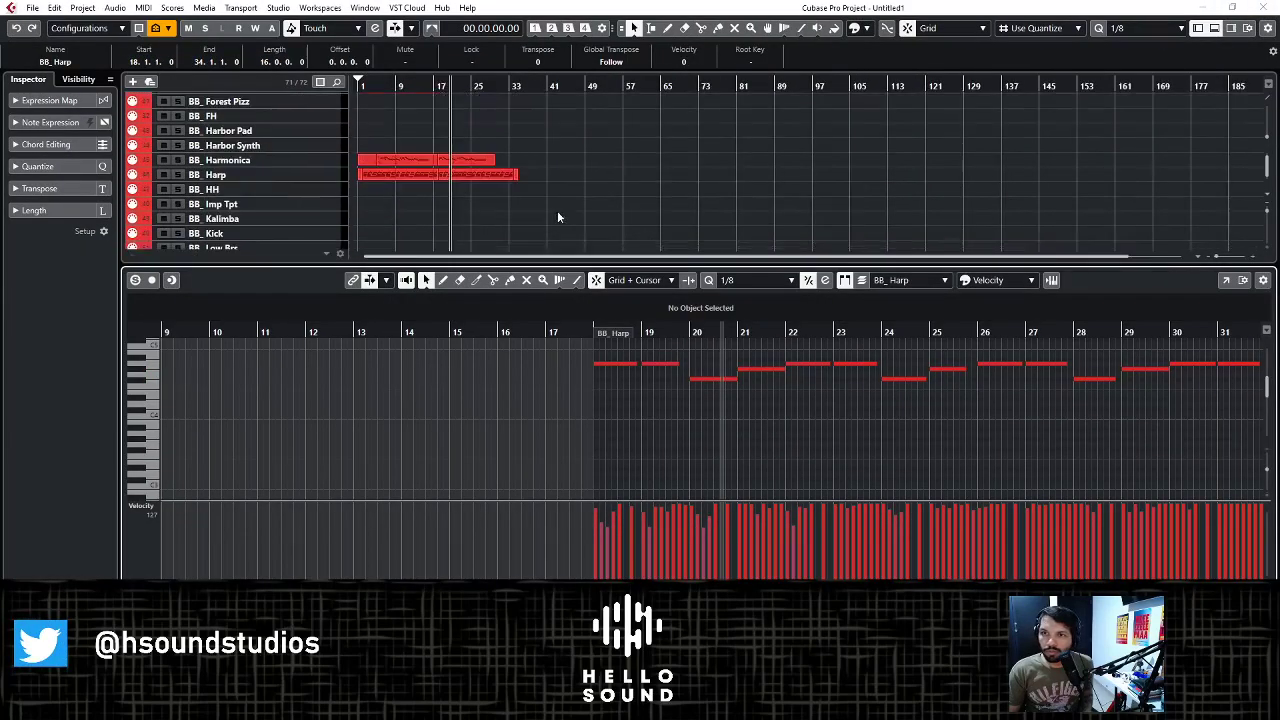
pyautogui.scroll(5, 496, 194)
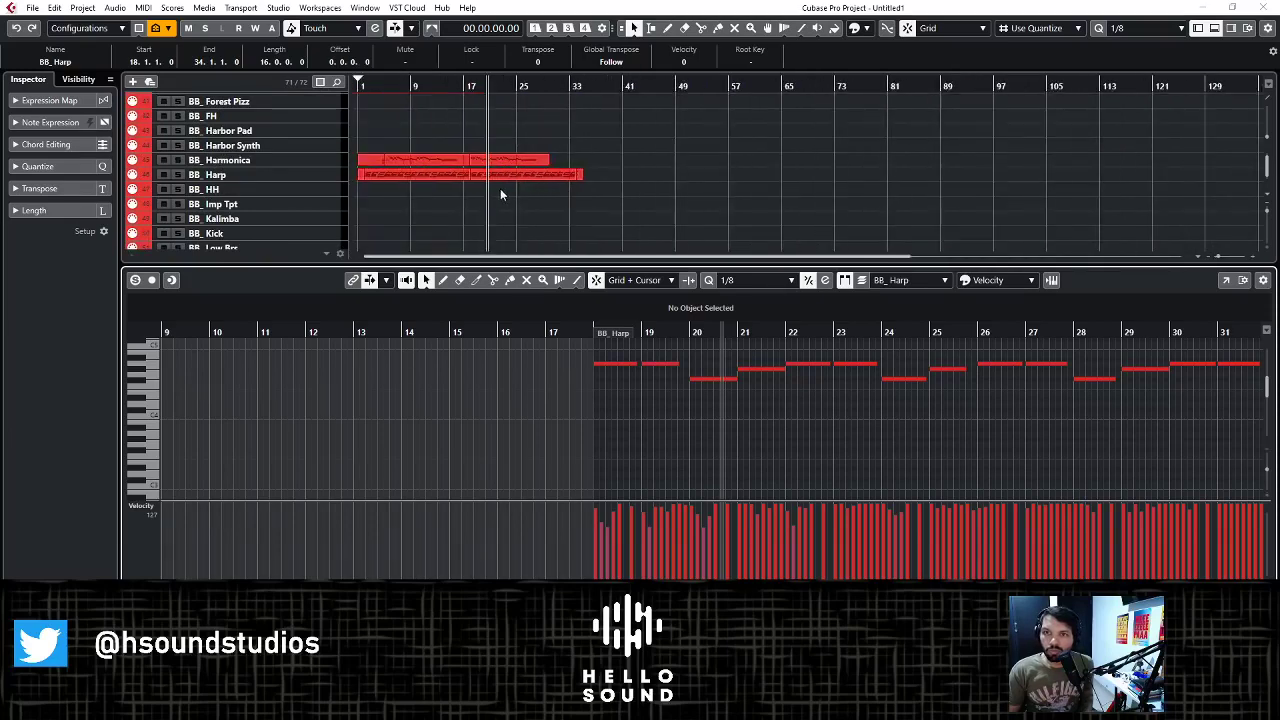
pyautogui.scroll(2, 498, 193)
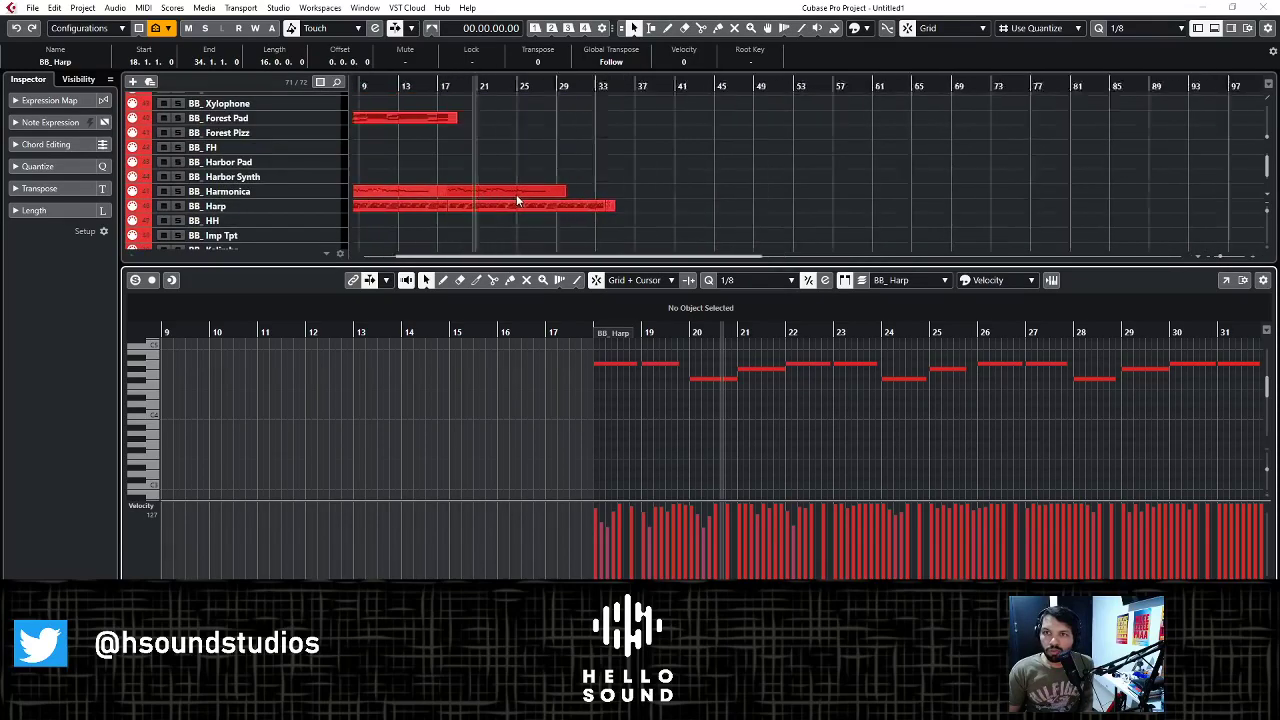
pyautogui.click(179, 207)
pyautogui.click(178, 191)
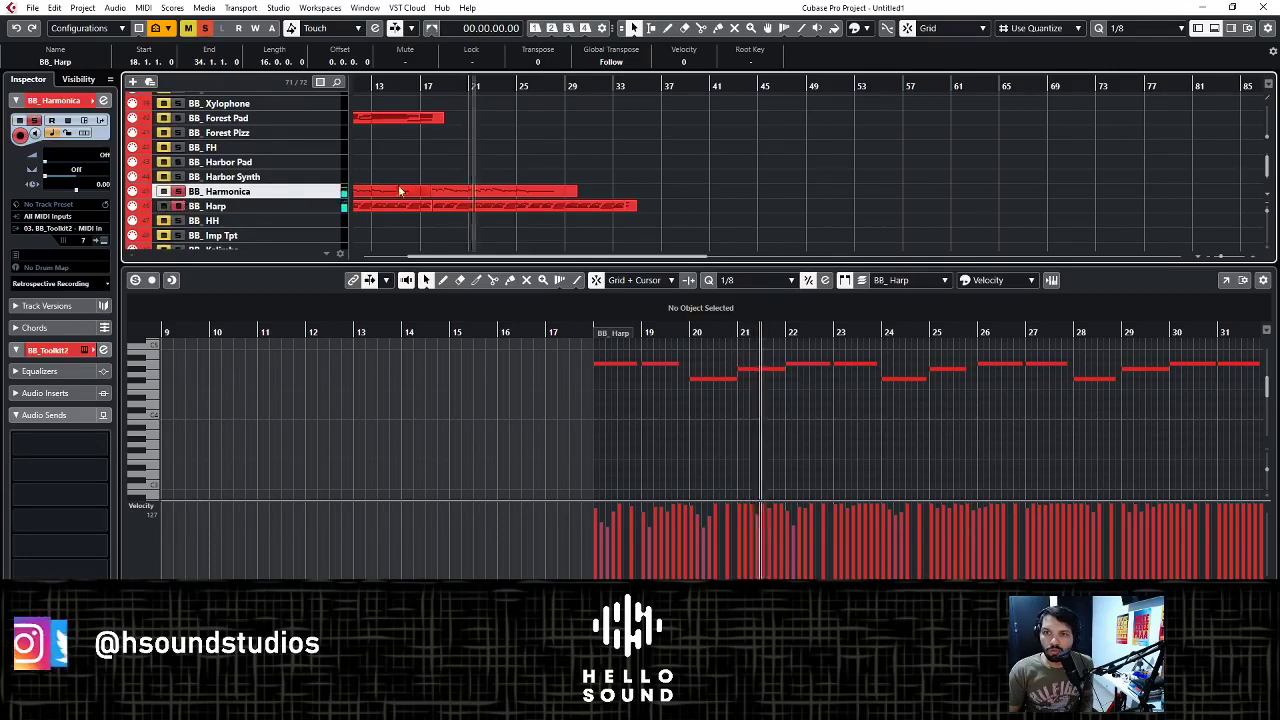
# - Check the notes of the BB_Forest Pad part and deactivate all track solos
pyautogui.scroll(3, 378, 186)
pyautogui.scroll(2, 400, 140)
pyautogui.scroll(-1, 359, 124)
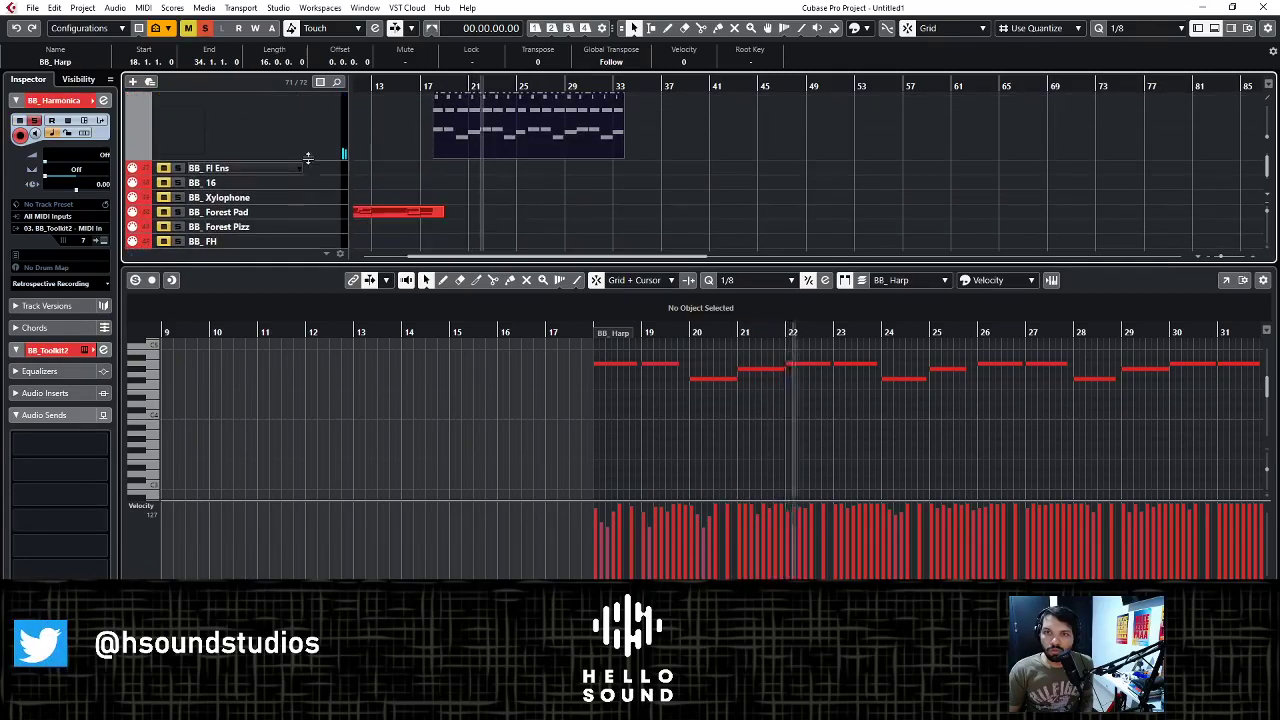
pyautogui.click(402, 212)
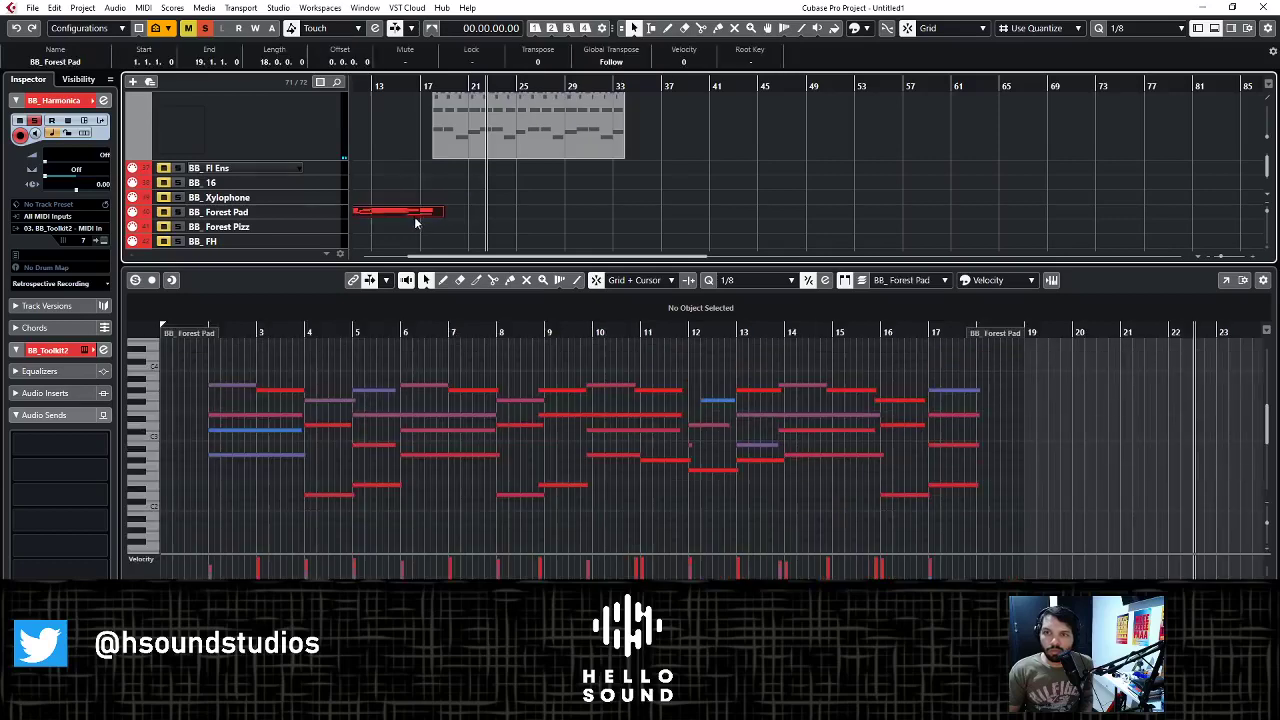
pyautogui.click(205, 29)
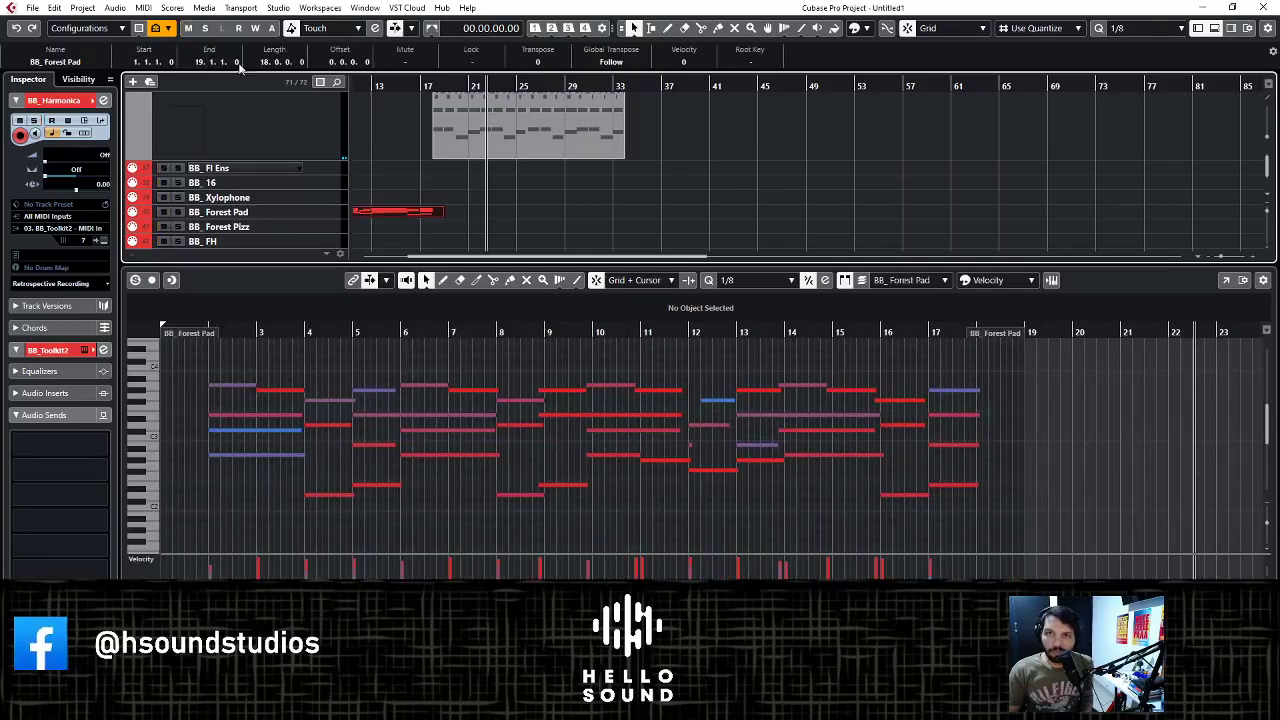
# - Delete the part starting at bar 17 on the BB_Fl Solo track
pyautogui.click(436, 190)
pyautogui.scroll(4, 437, 188)
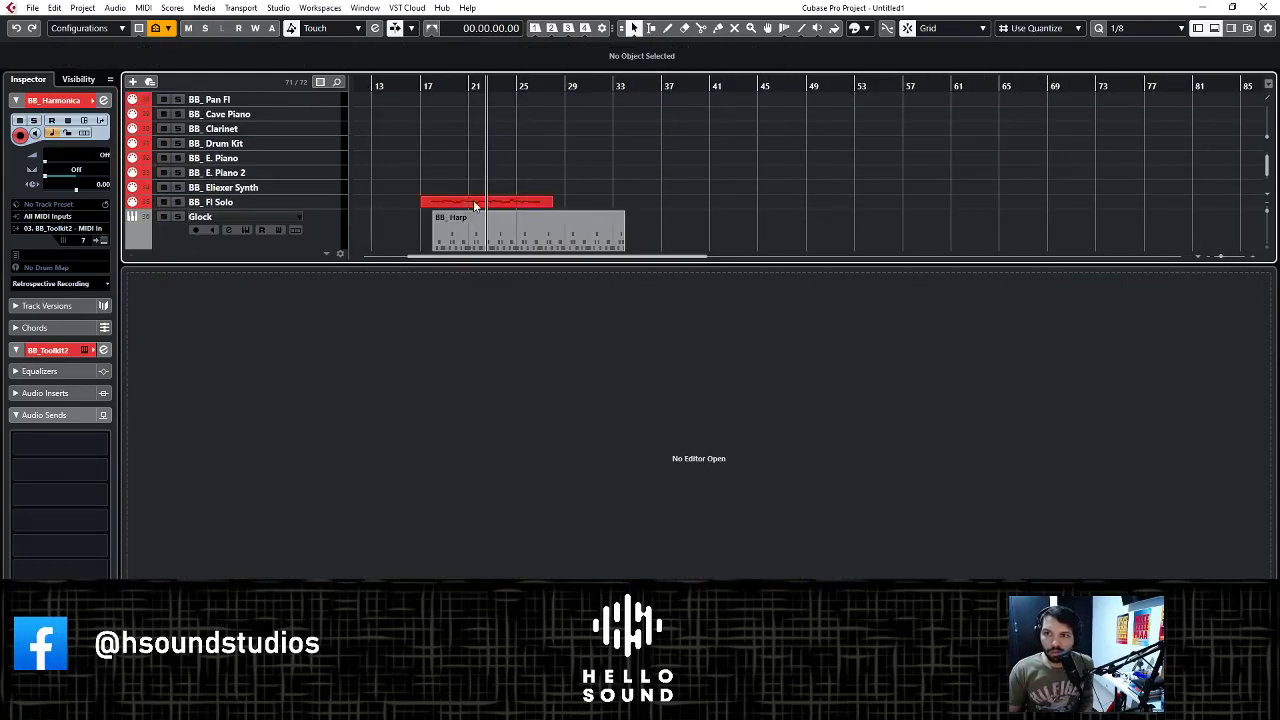
pyautogui.click(475, 205)
pyautogui.click(473, 200)
pyautogui.hotkey('ctrl', 'Down')
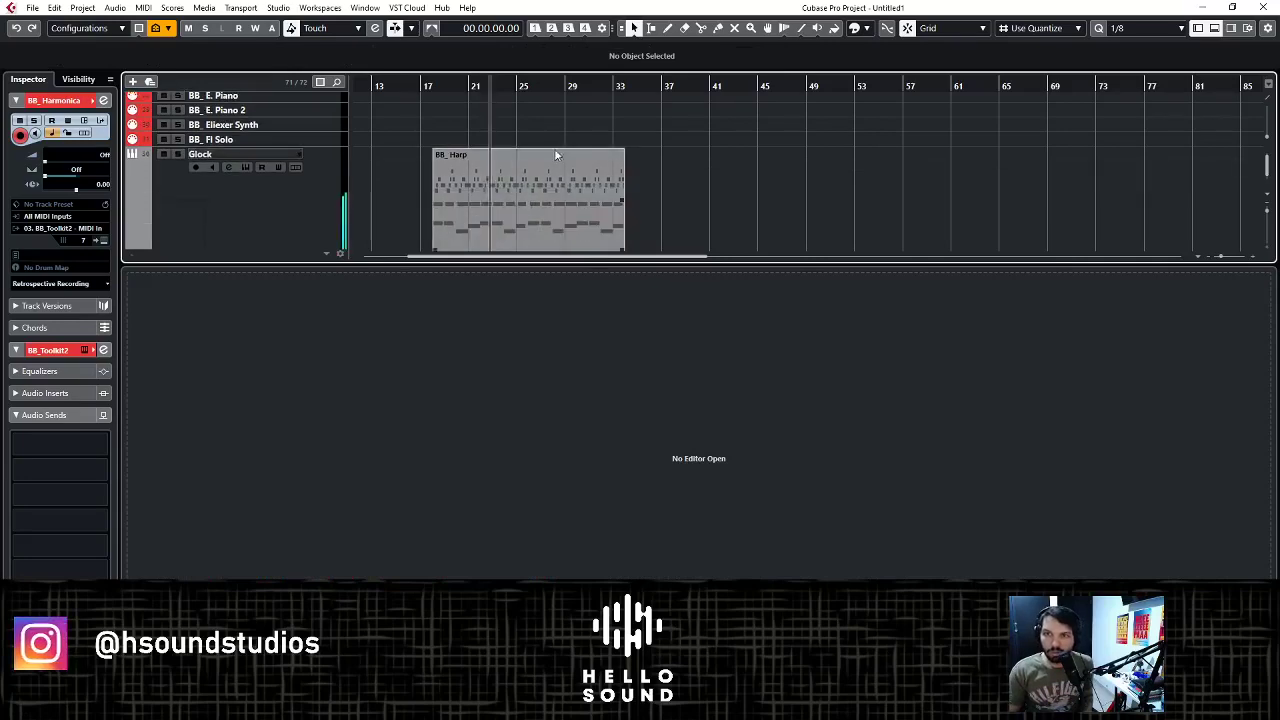
# - Open the Glock track's part in a separate key editor window and delete its lowest line of notes across bars 18 to 33
pyautogui.scroll(-1, 567, 157)
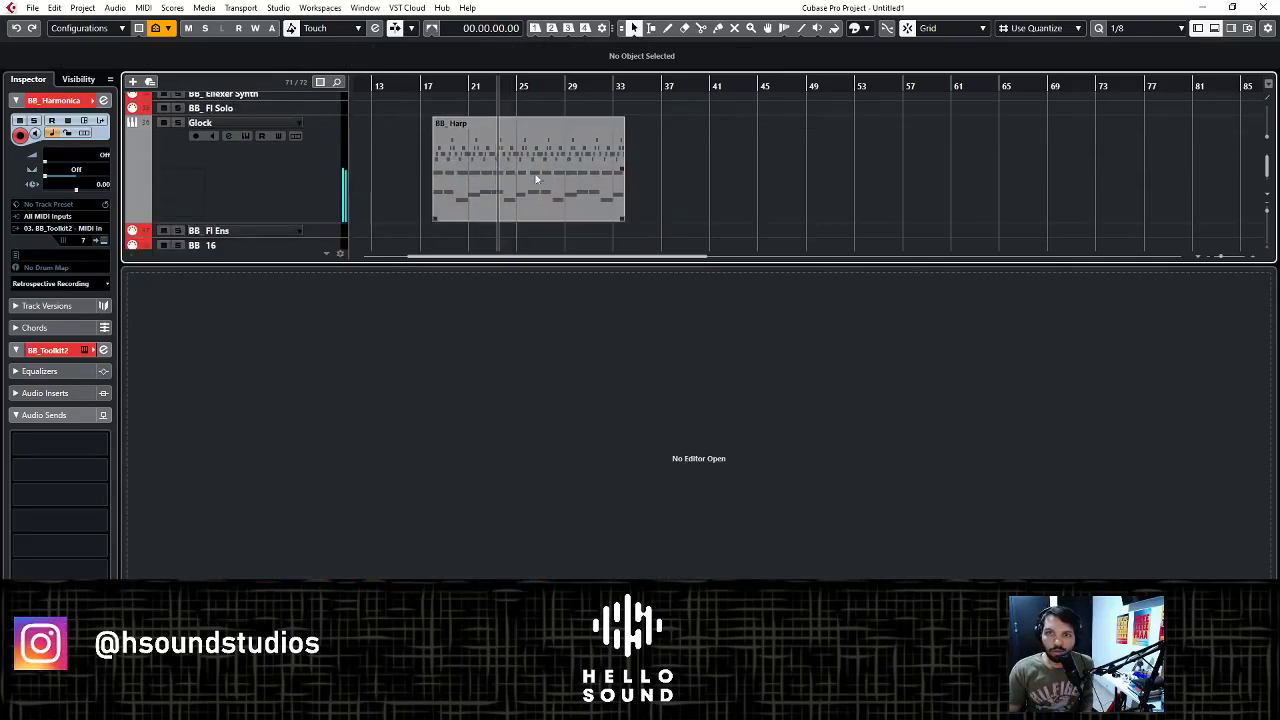
pyautogui.hotkey('ctrl', 'alt', 'e')
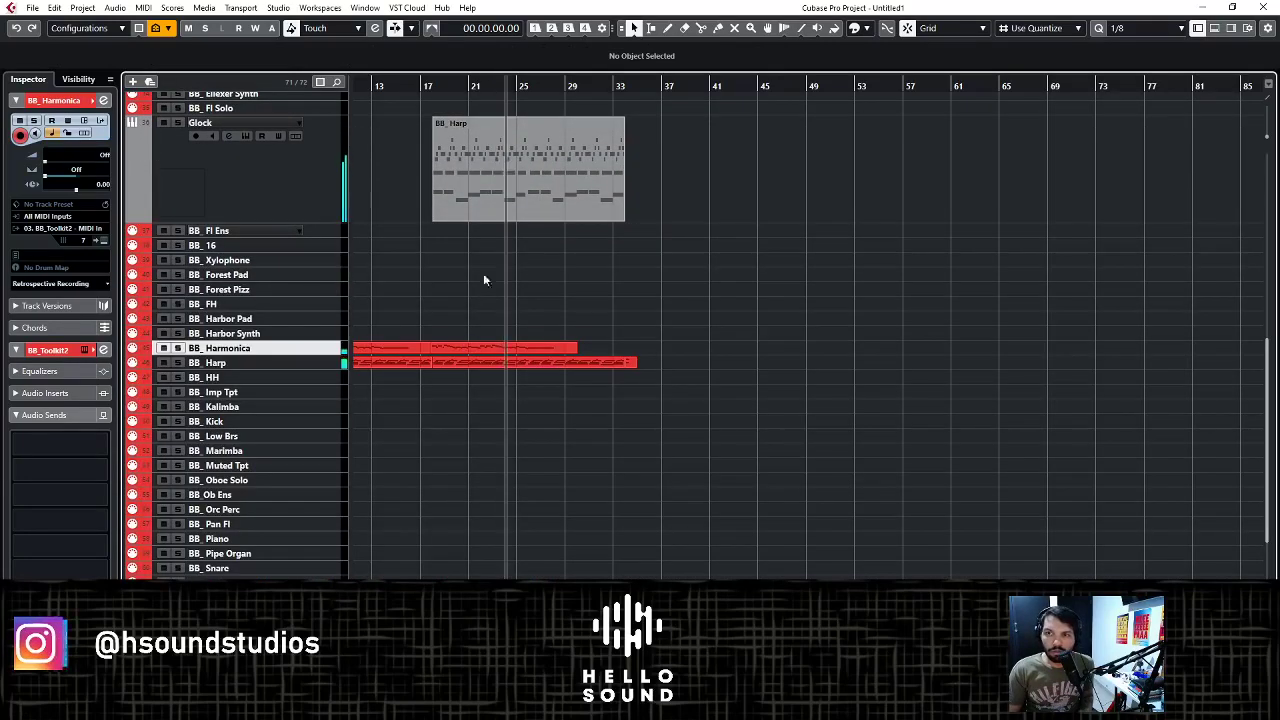
pyautogui.doubleClick(485, 191)
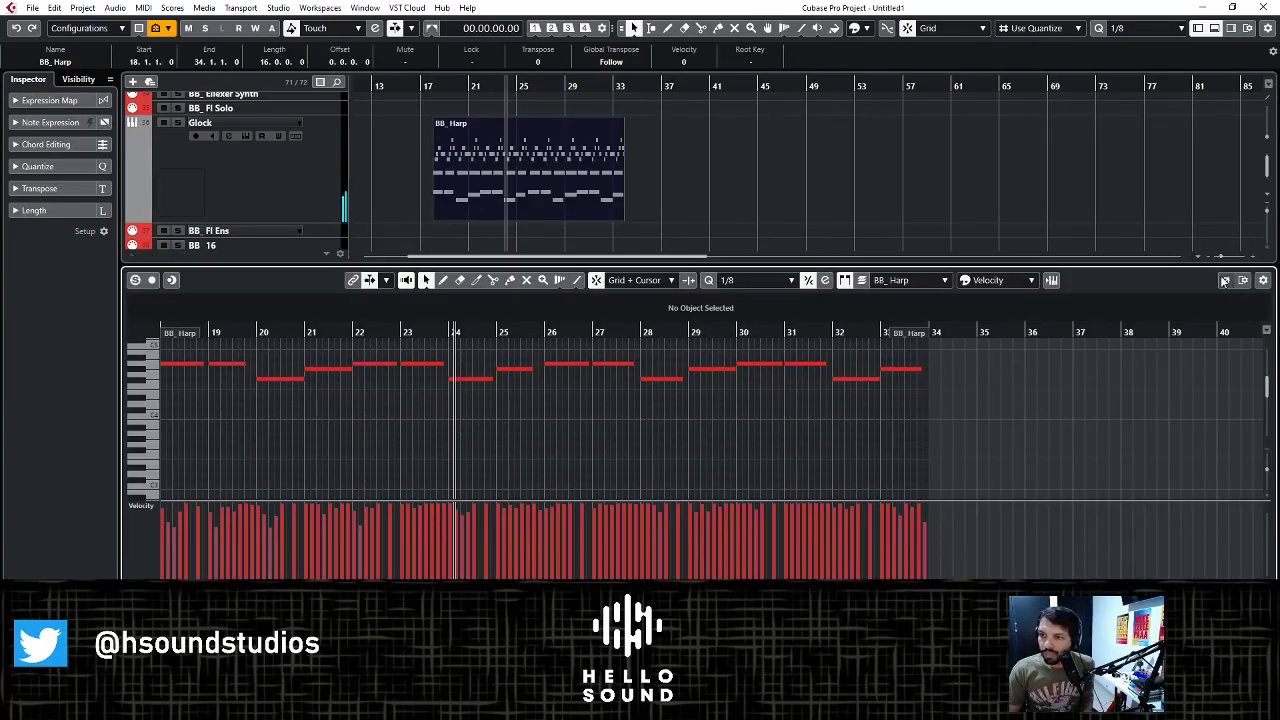
pyautogui.click(1224, 281)
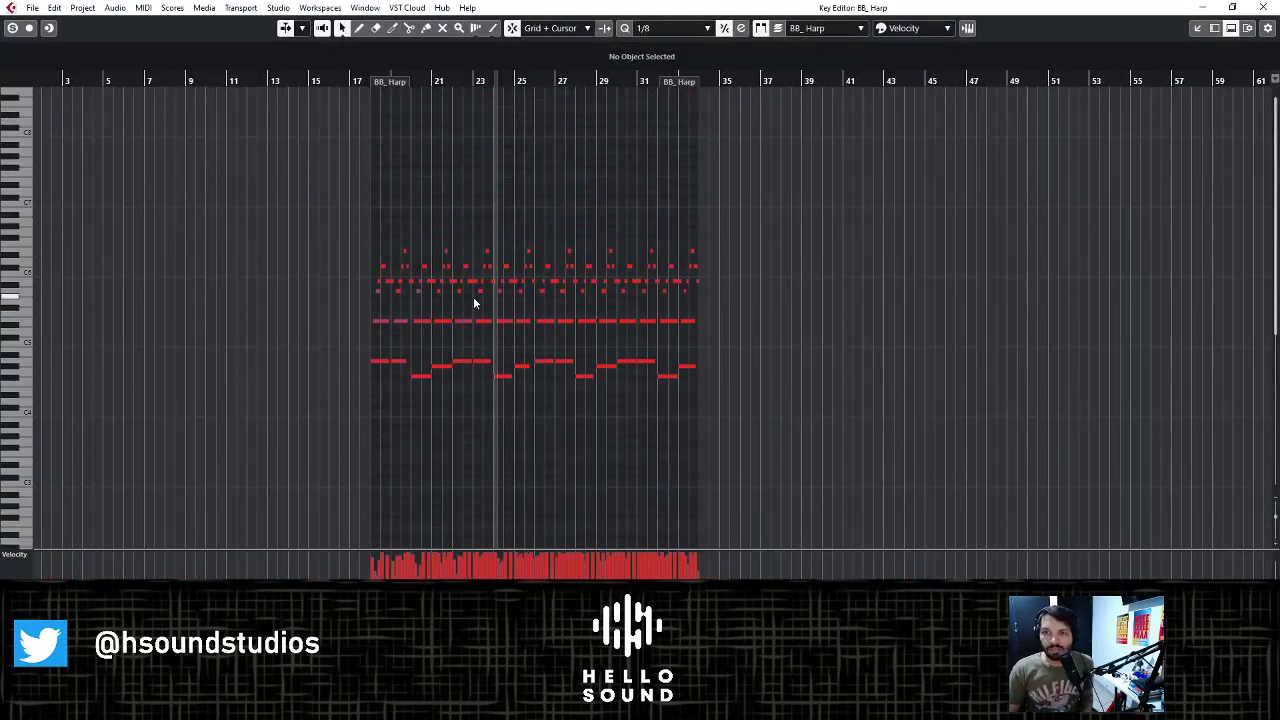
pyautogui.click(474, 300)
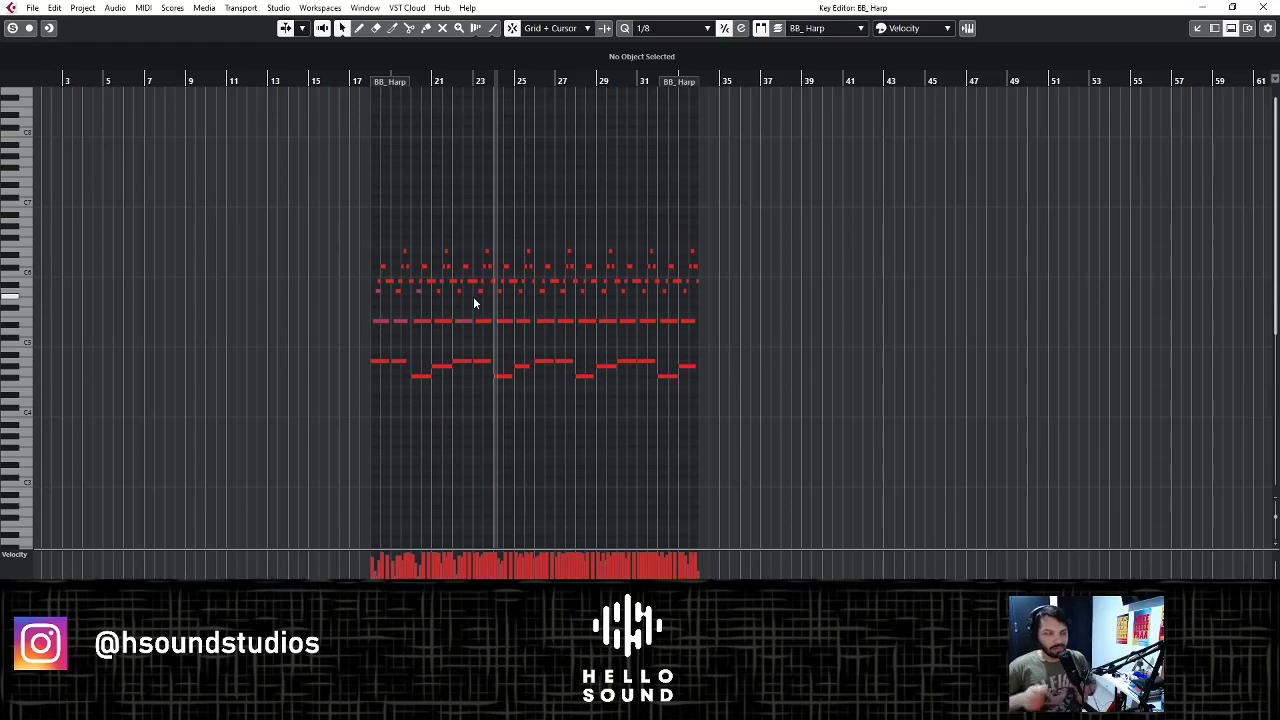
pyautogui.scroll(2, 646, 471)
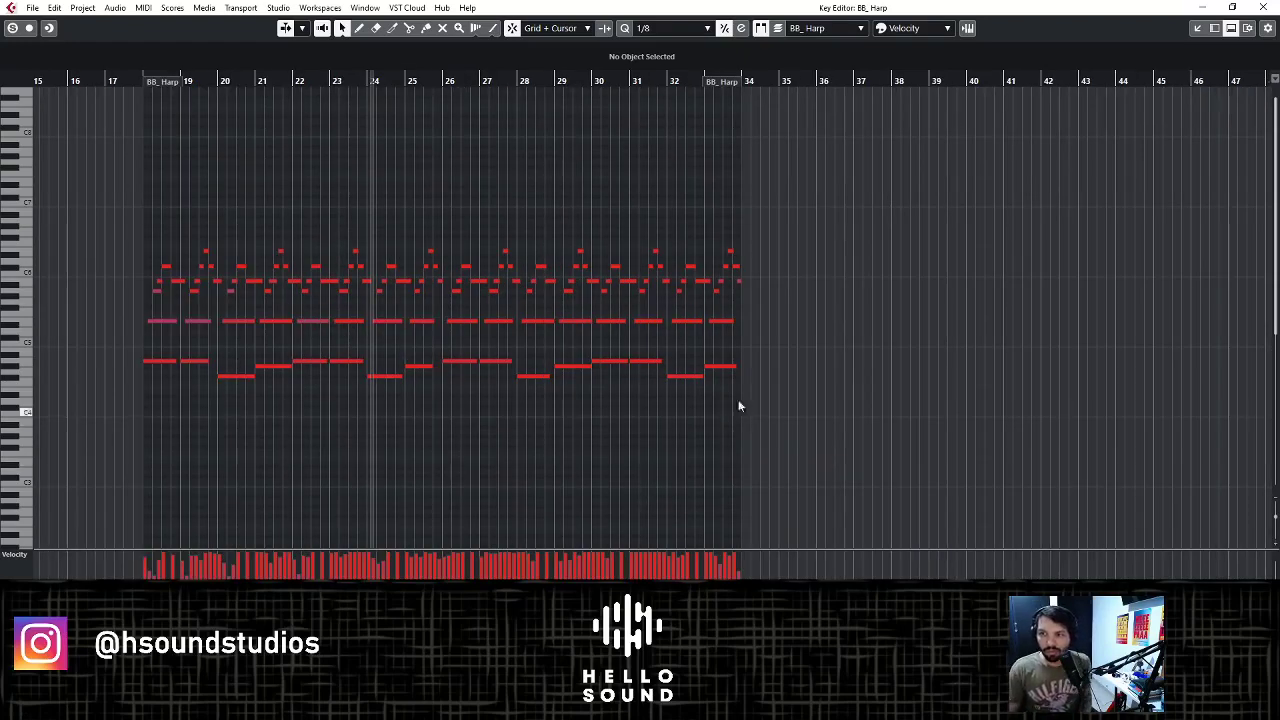
pyautogui.moveTo(766, 343); pyautogui.dragTo(131, 430)
pyautogui.press('Delete')
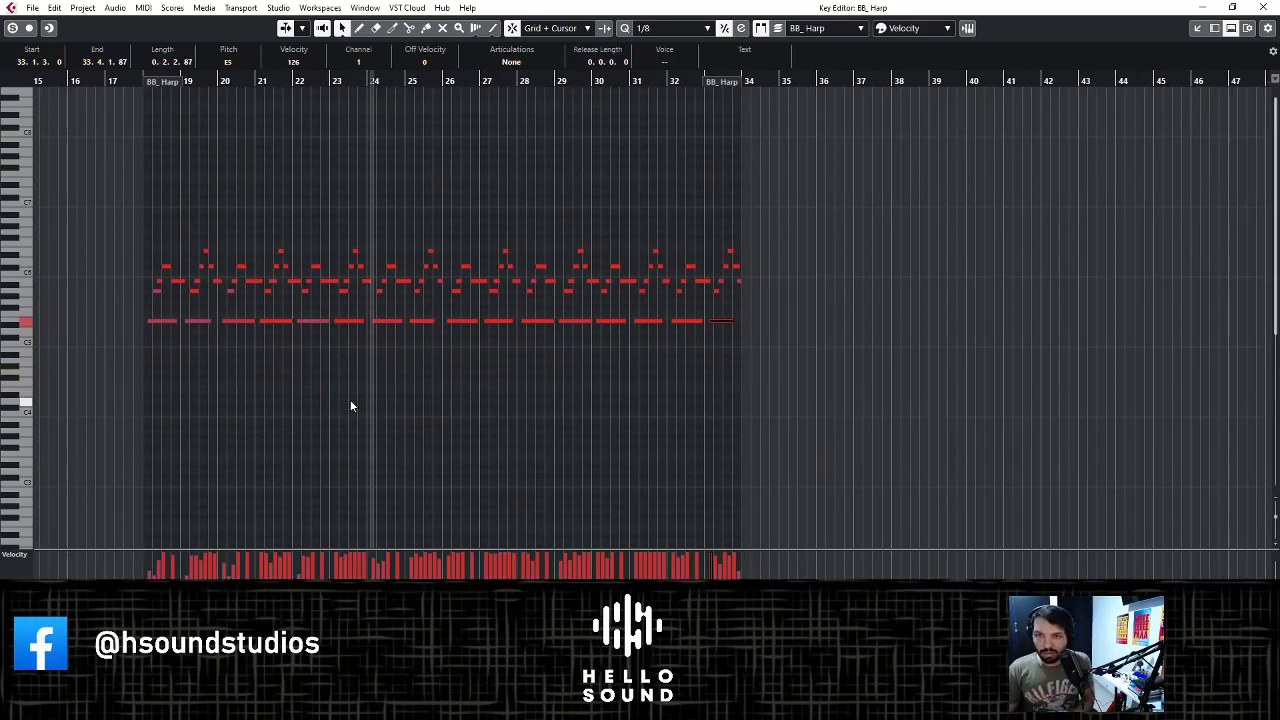
# - Delete the entire row of sustained E5 notes across bars 18 to 33 of the Glock part
pyautogui.scroll(2, 576, 358)
pyautogui.scroll(1, 951, 314)
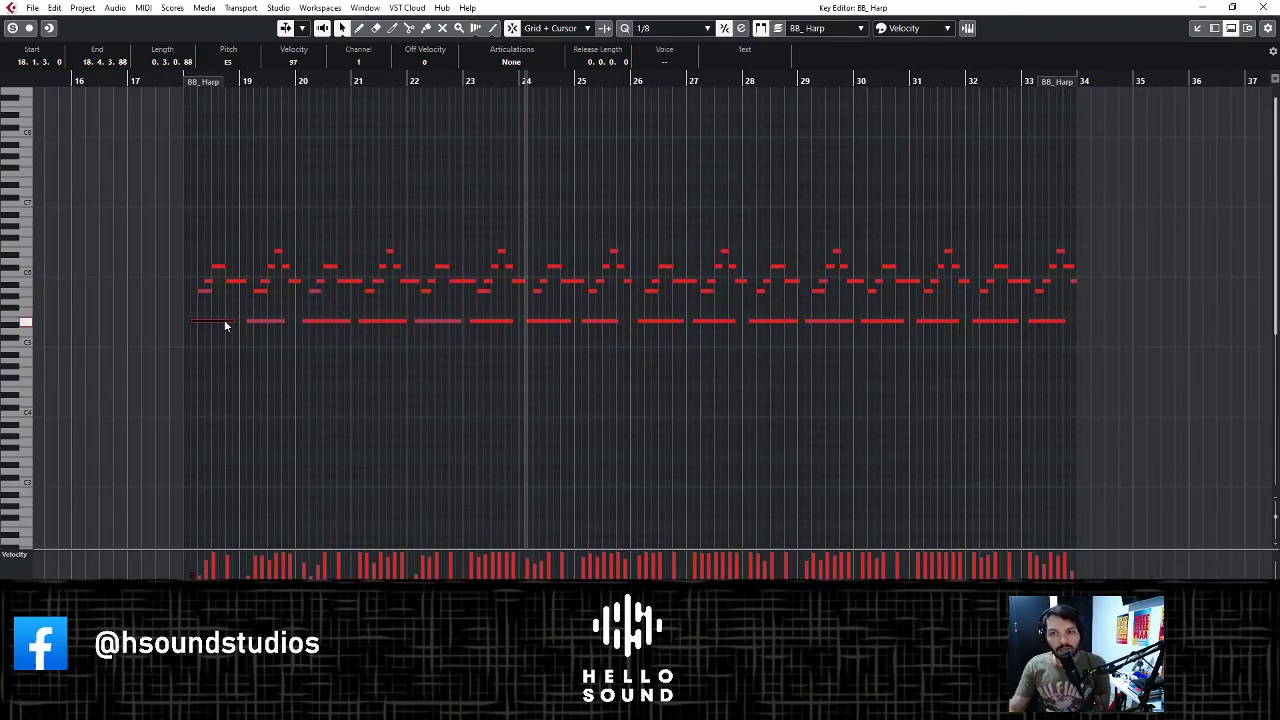
pyautogui.click(205, 291)
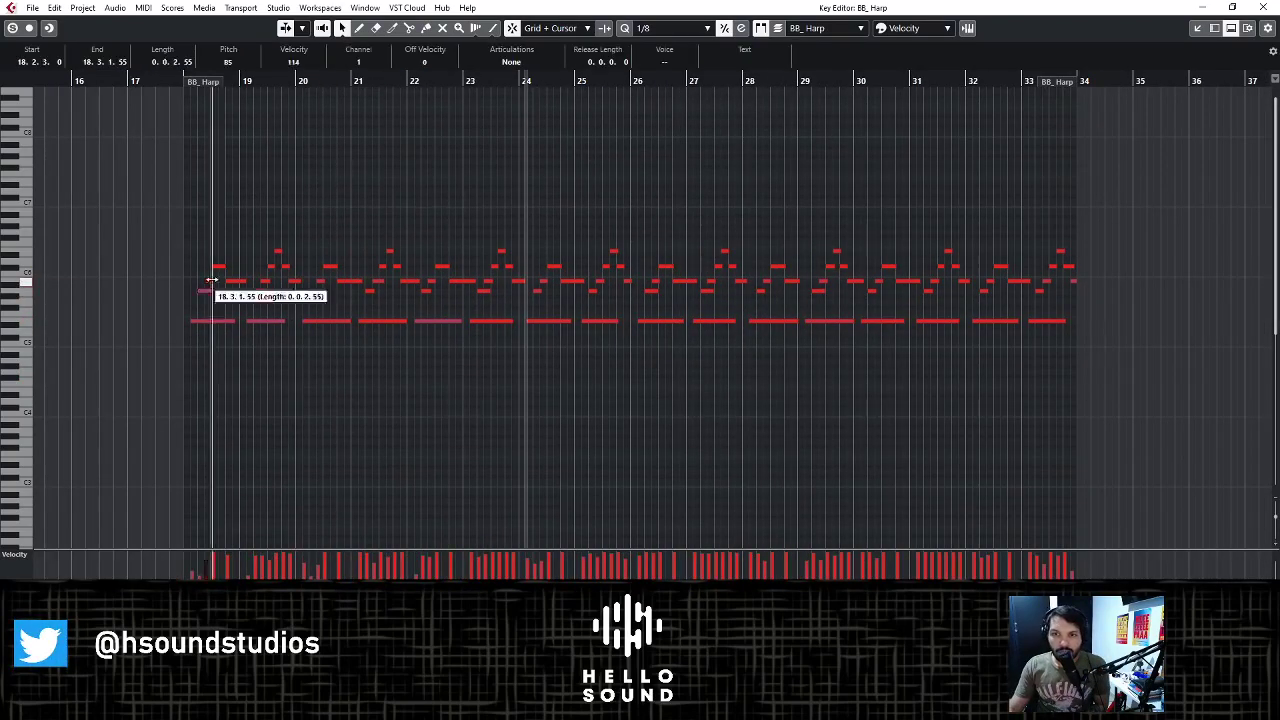
pyautogui.keyDown('alt'); pyautogui.click(216, 267); pyautogui.keyUp('alt')
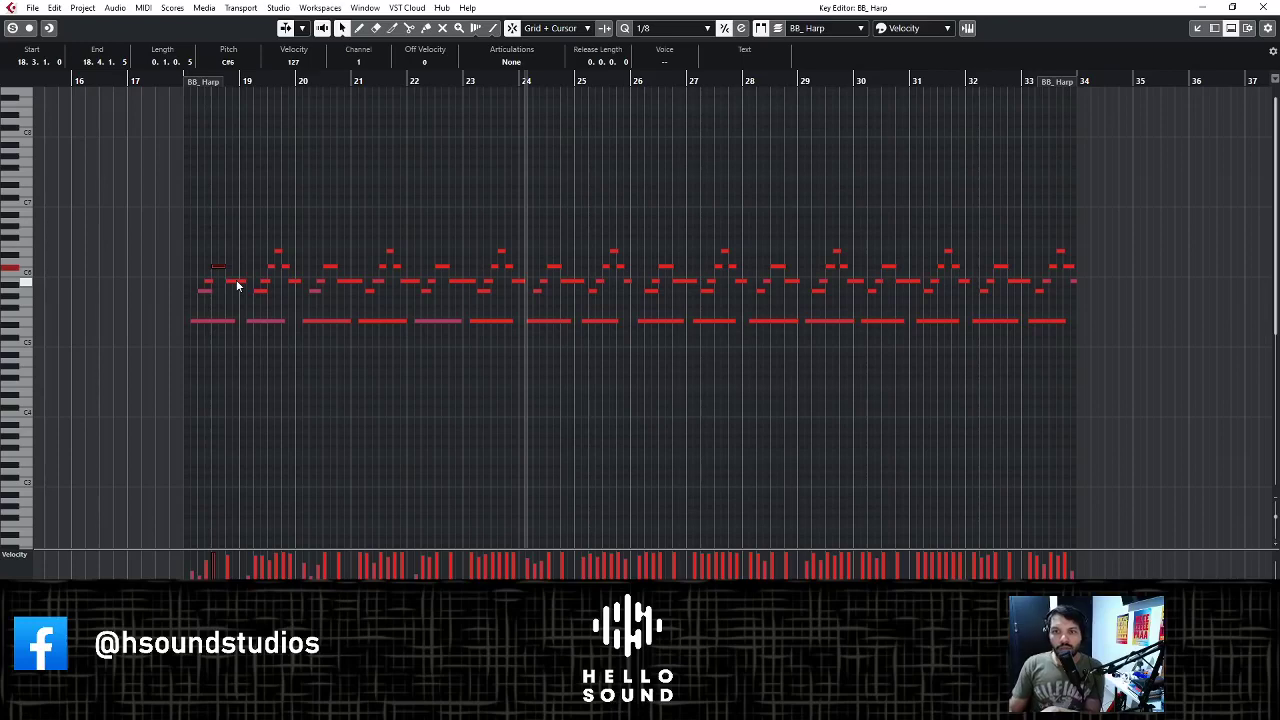
pyautogui.moveTo(234, 322); pyautogui.dragTo(205, 325)
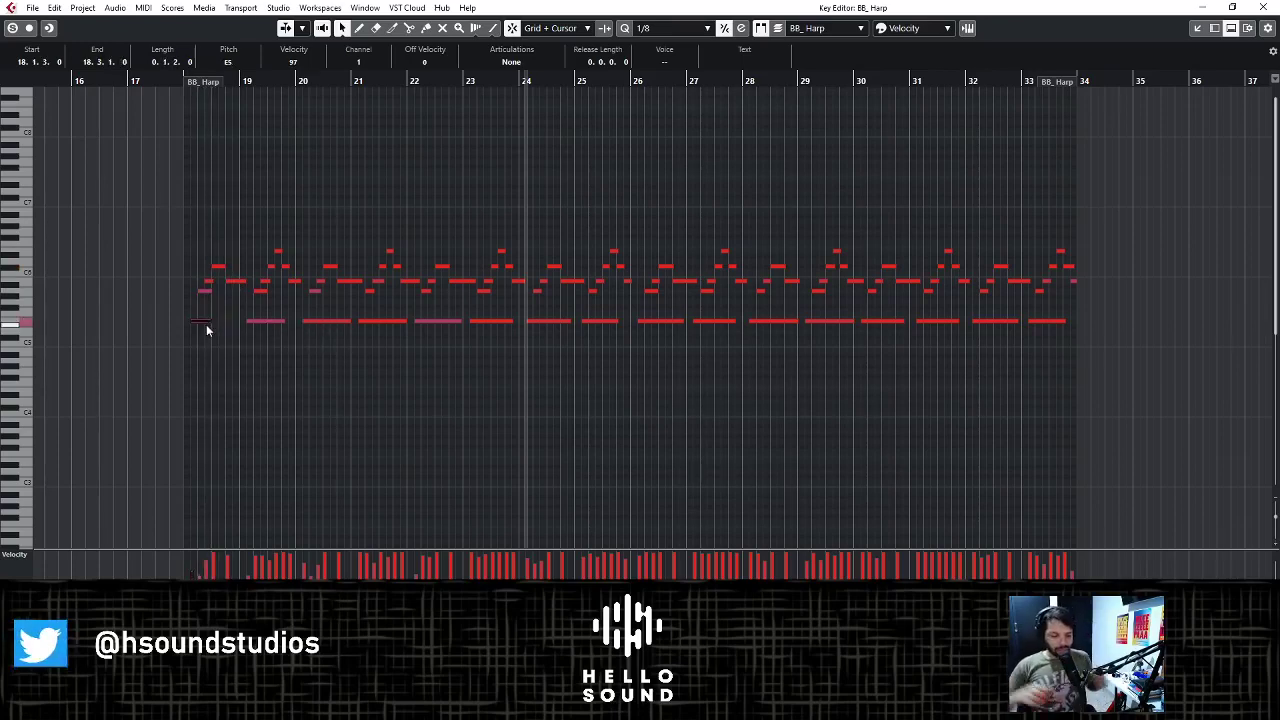
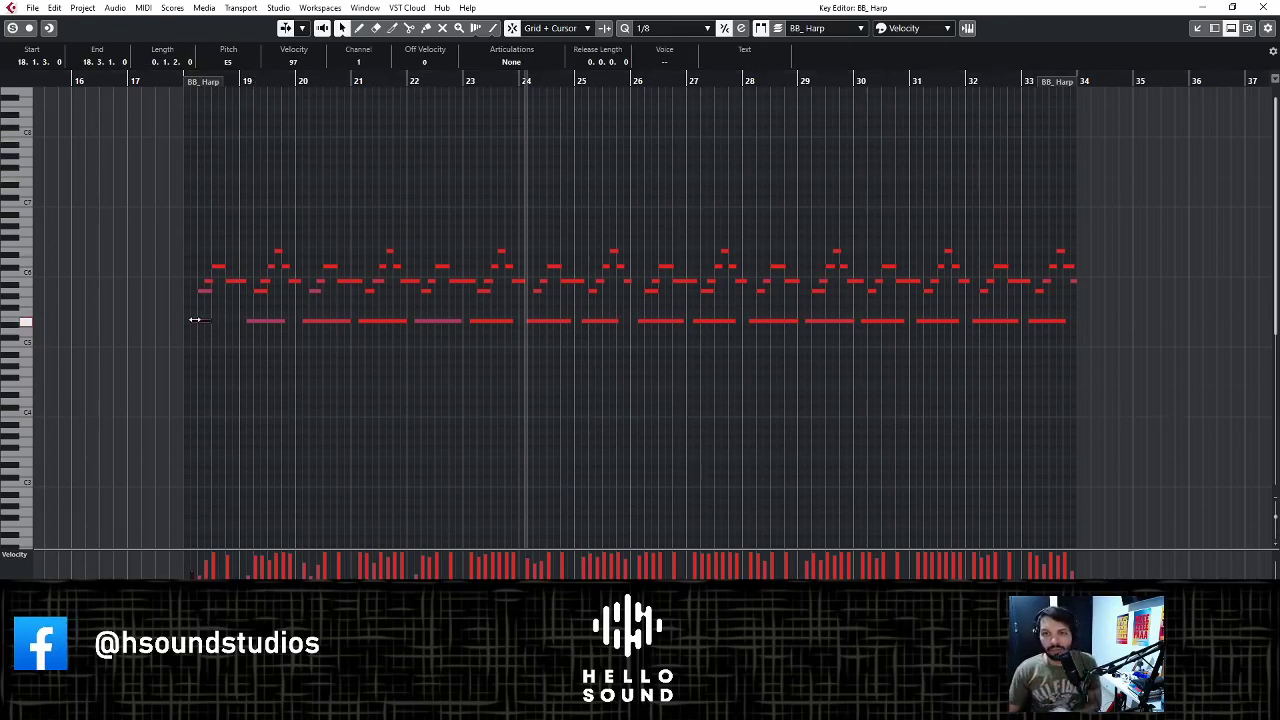
pyautogui.moveTo(171, 315); pyautogui.dragTo(1157, 374)
pyautogui.press('Delete')
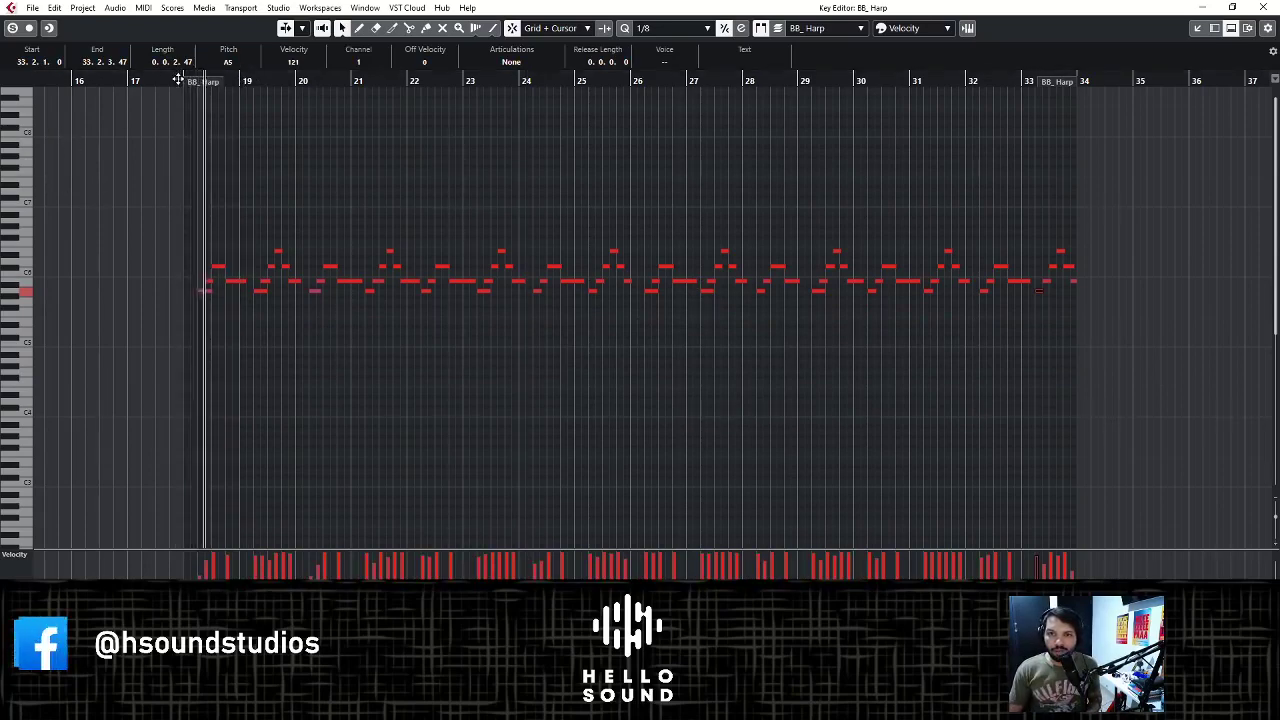
# - Delete the B5 and other descending notes that follow each rising figure in bars 18 to 22
pyautogui.click(236, 283)
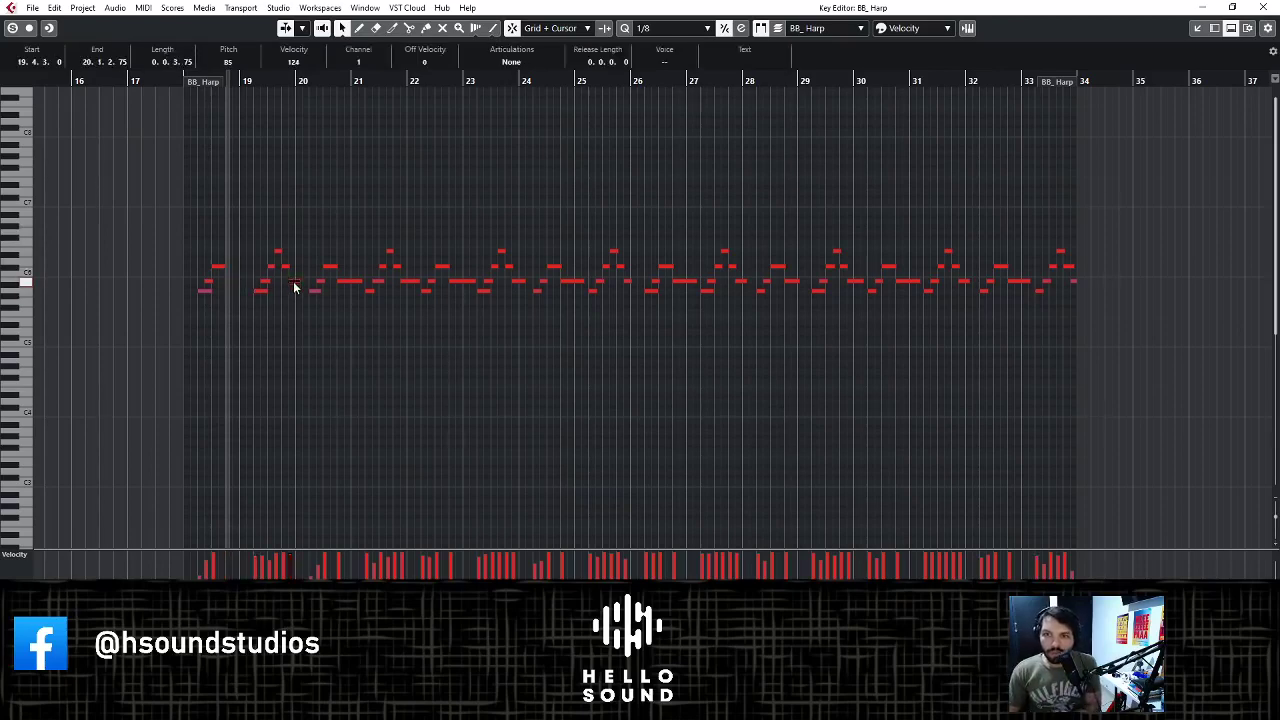
pyautogui.press('Delete')
pyautogui.click(350, 283)
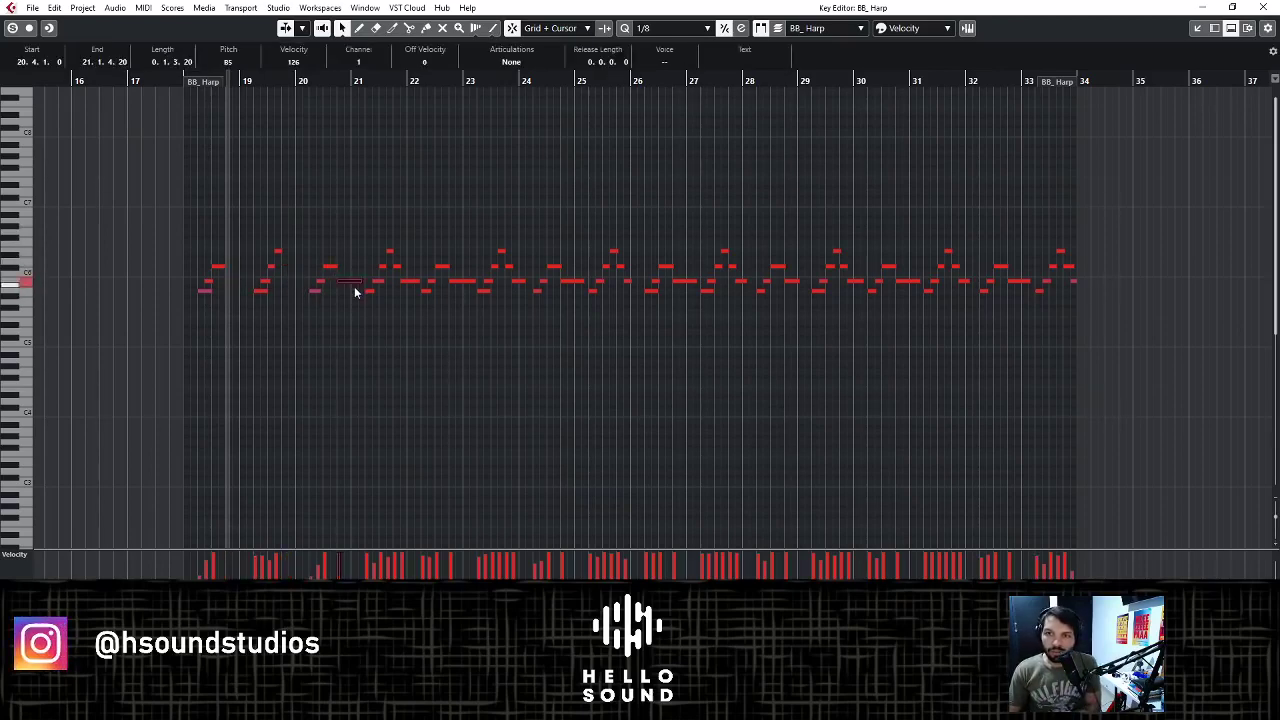
pyautogui.press('Delete')
pyautogui.click(410, 281)
pyautogui.press('Delete')
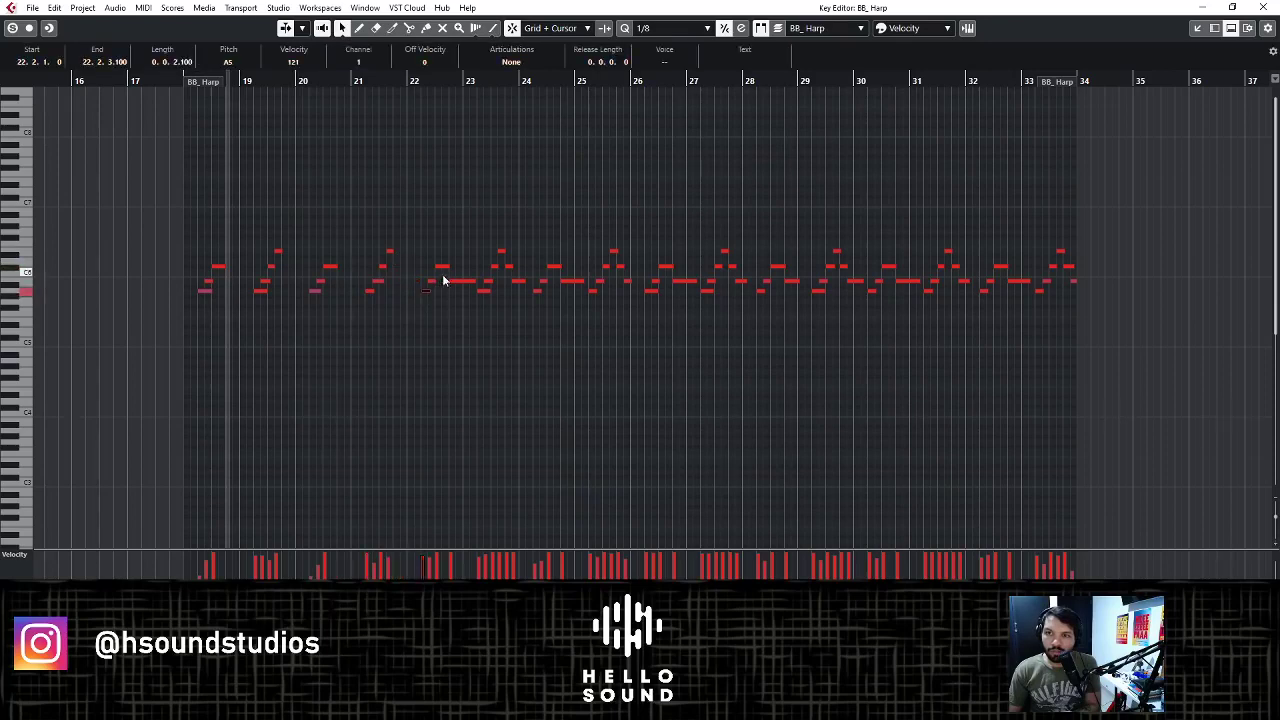
pyautogui.click(466, 281)
pyautogui.press('Delete')
pyautogui.click(481, 290)
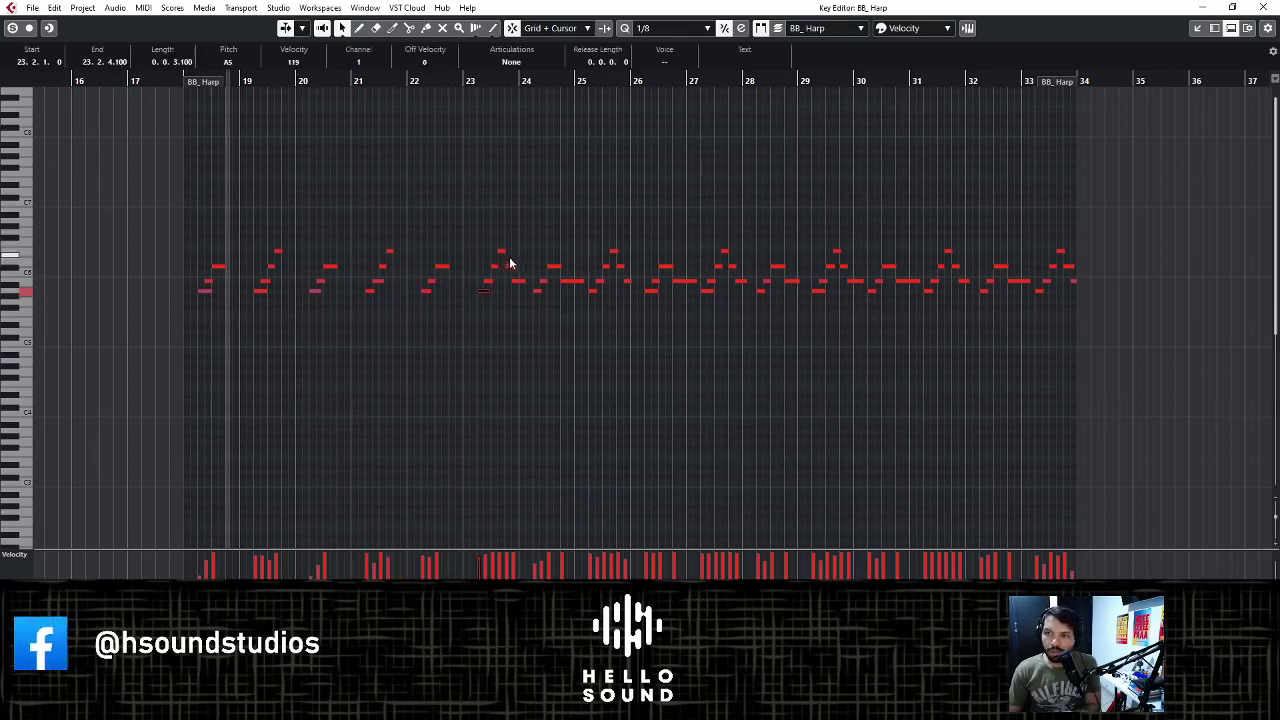
# - Delete the descending and held B5 notes after each rising figure in bars 23 to 26
pyautogui.moveTo(510, 263); pyautogui.dragTo(524, 294)
pyautogui.press('Delete')
pyautogui.click(565, 281)
pyautogui.press('Delete')
pyautogui.click(598, 290)
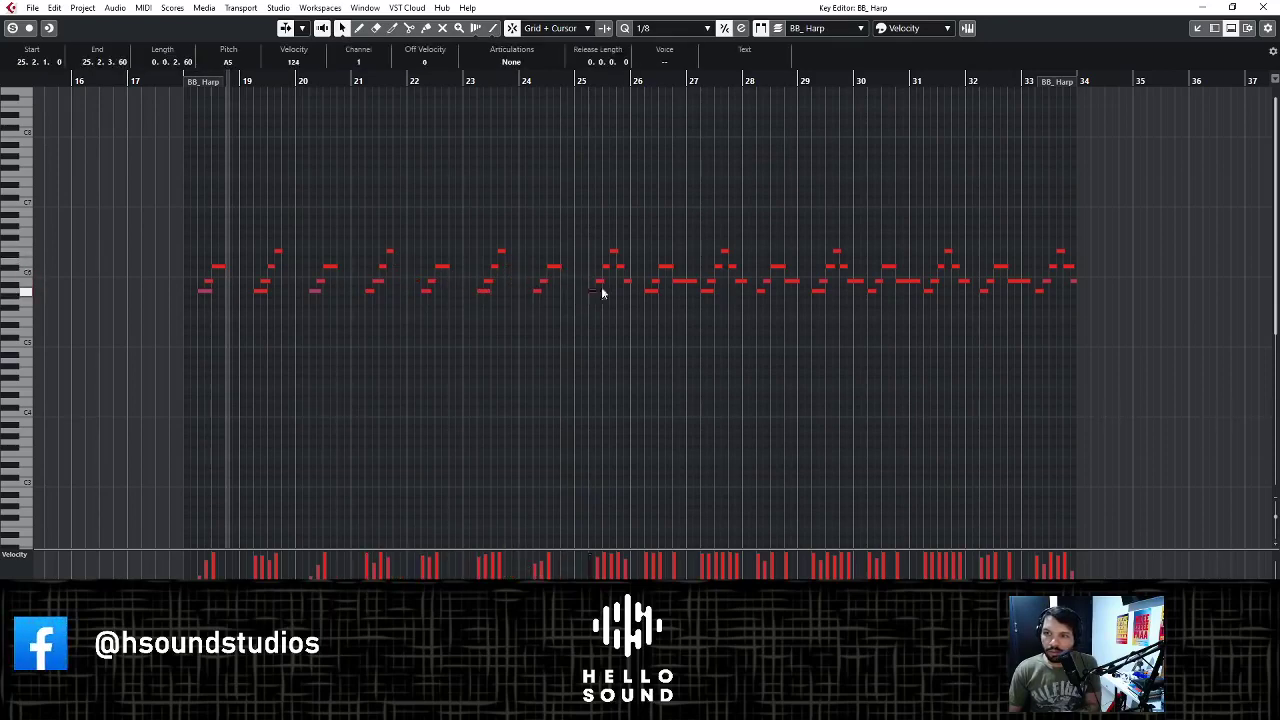
pyautogui.click(621, 265)
pyautogui.press('Delete')
pyautogui.click(677, 281)
pyautogui.press('Delete')
pyautogui.click(706, 290)
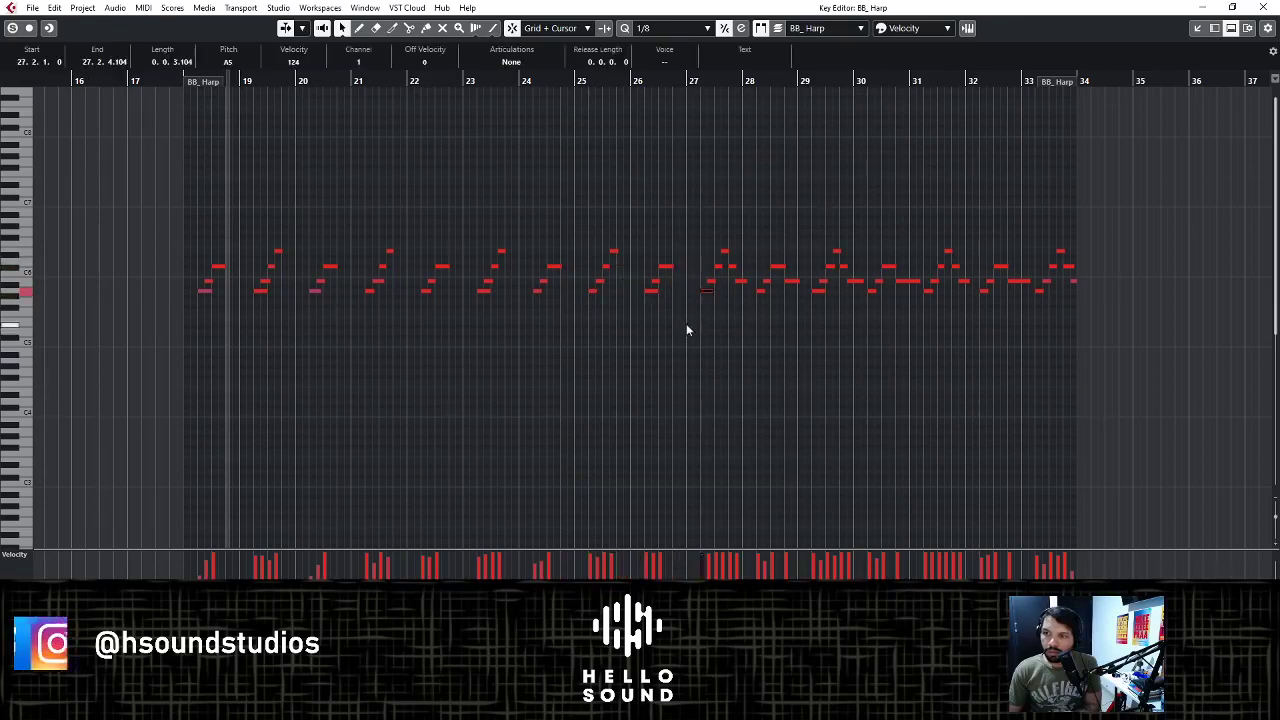
# - Delete the descending and held notes that follow each rising figure in bars 27 to 29 of the Glock part
pyautogui.click(732, 266)
pyautogui.press('Delete')
pyautogui.click(740, 281)
pyautogui.press('Delete')
pyautogui.click(758, 291)
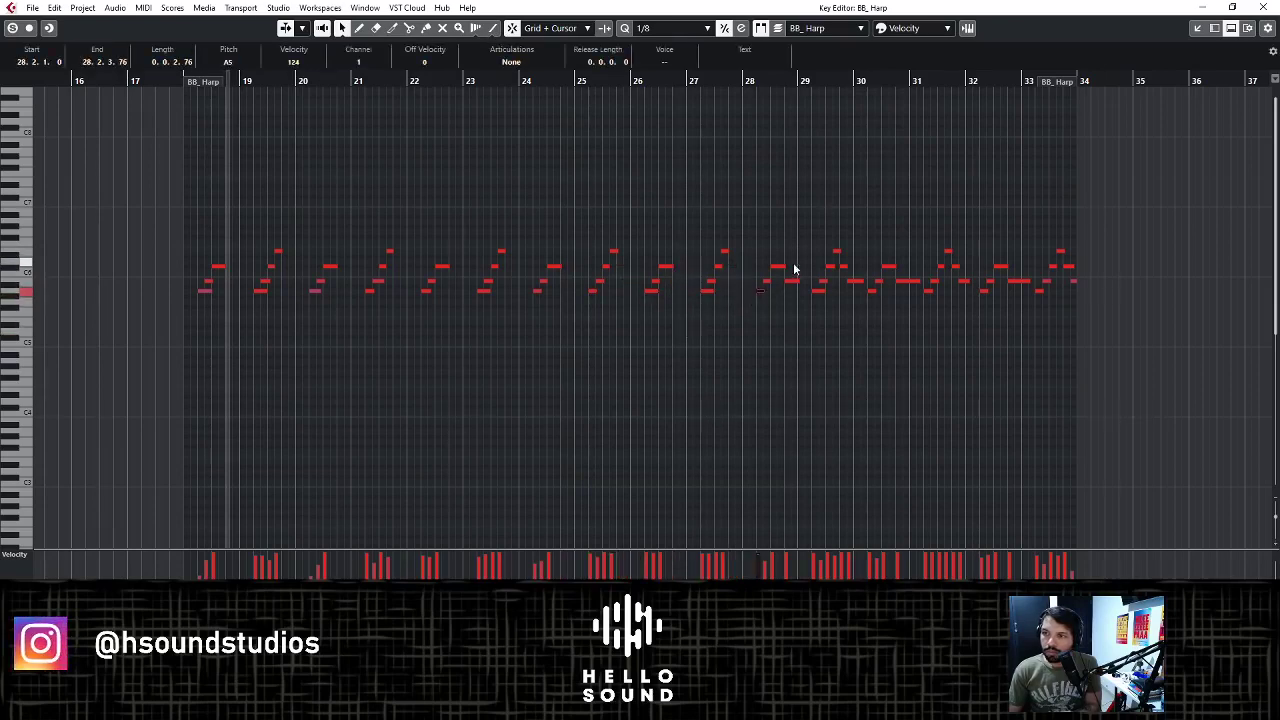
pyautogui.moveTo(848, 263); pyautogui.dragTo(867, 296)
pyautogui.press('Delete')
pyautogui.click(873, 290)
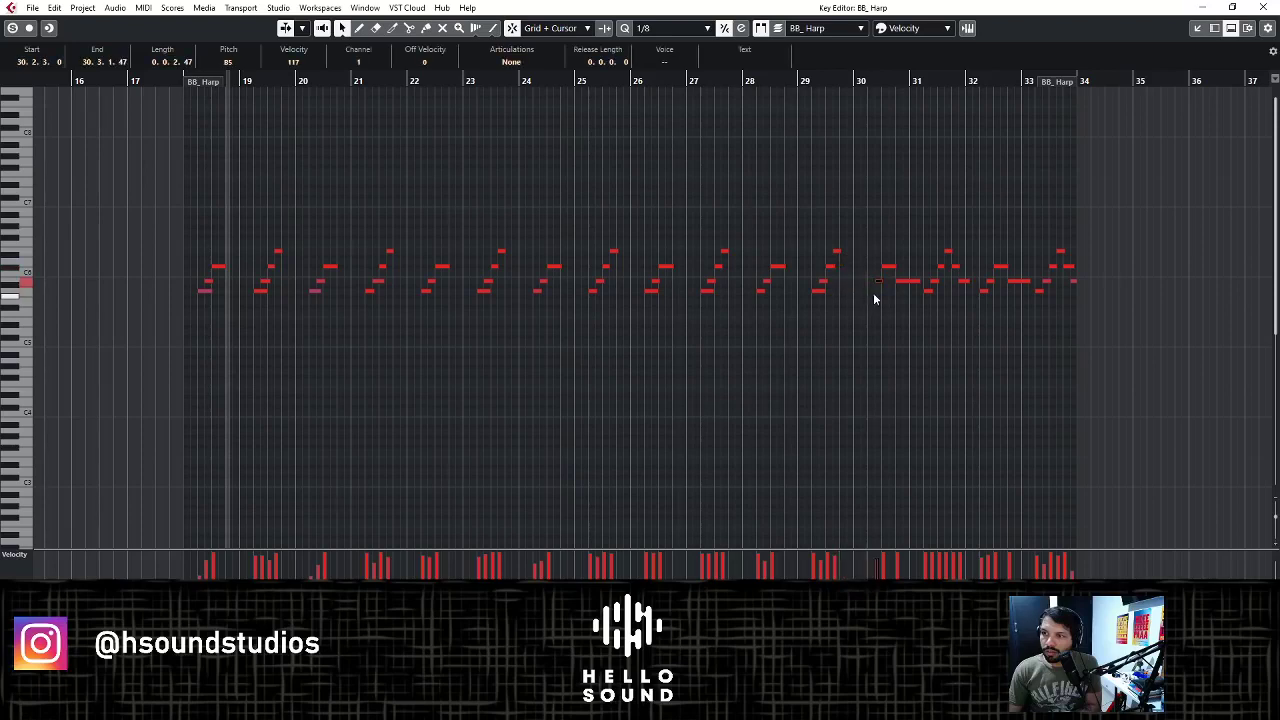
pyautogui.click(870, 291)
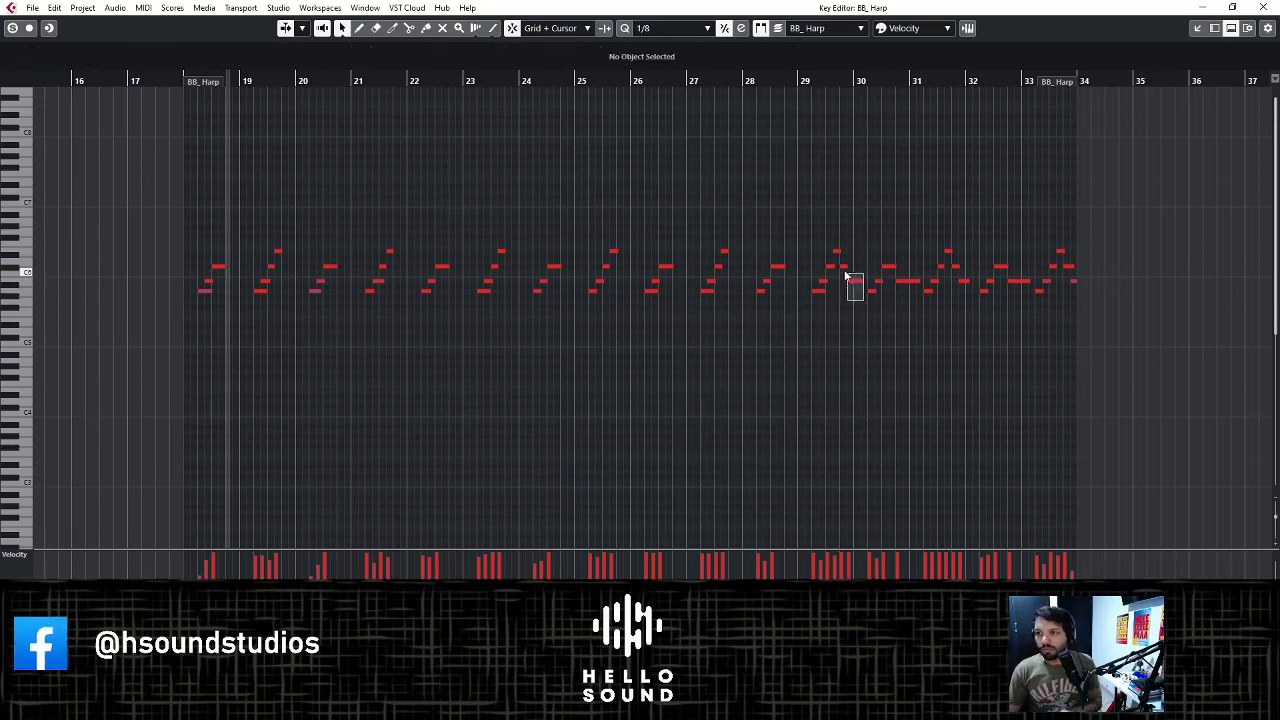
# - Delete the descending and held notes after each rising figure in bars 30 to 33, leaving only the ascending notes
pyautogui.click(908, 281)
pyautogui.press('Delete')
pyautogui.click(929, 291)
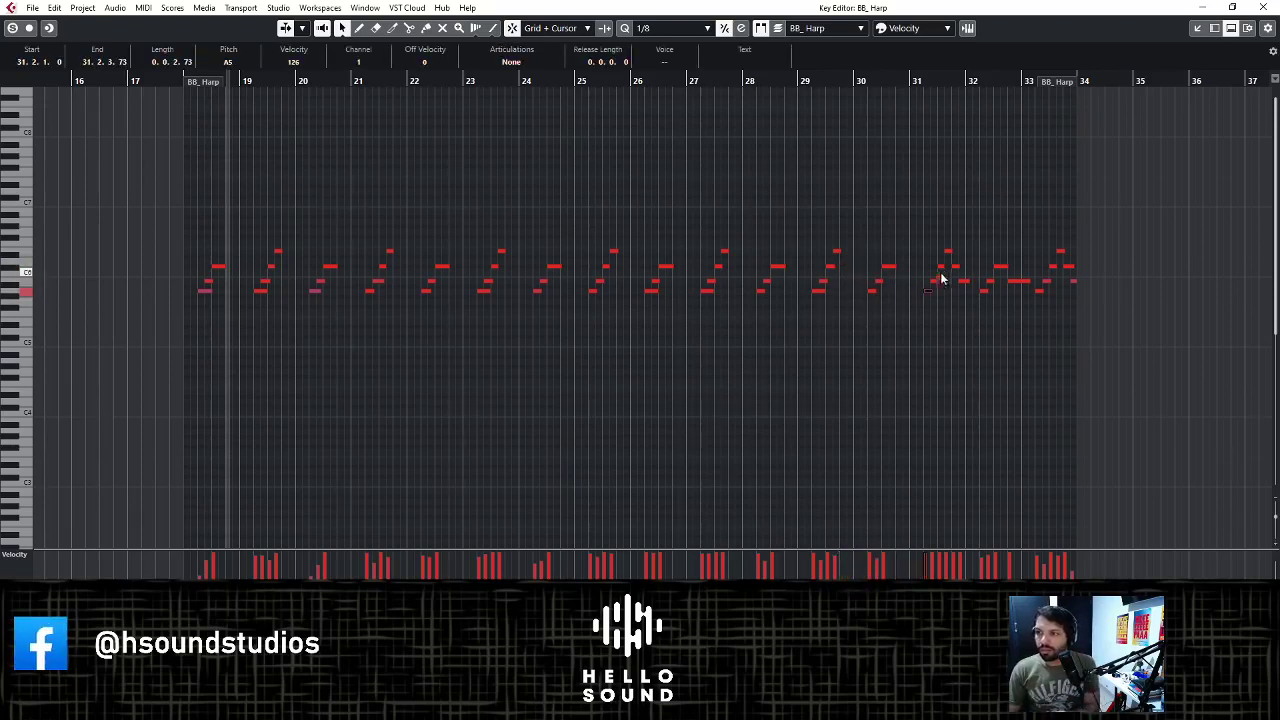
pyautogui.click(963, 281)
pyautogui.press('Delete')
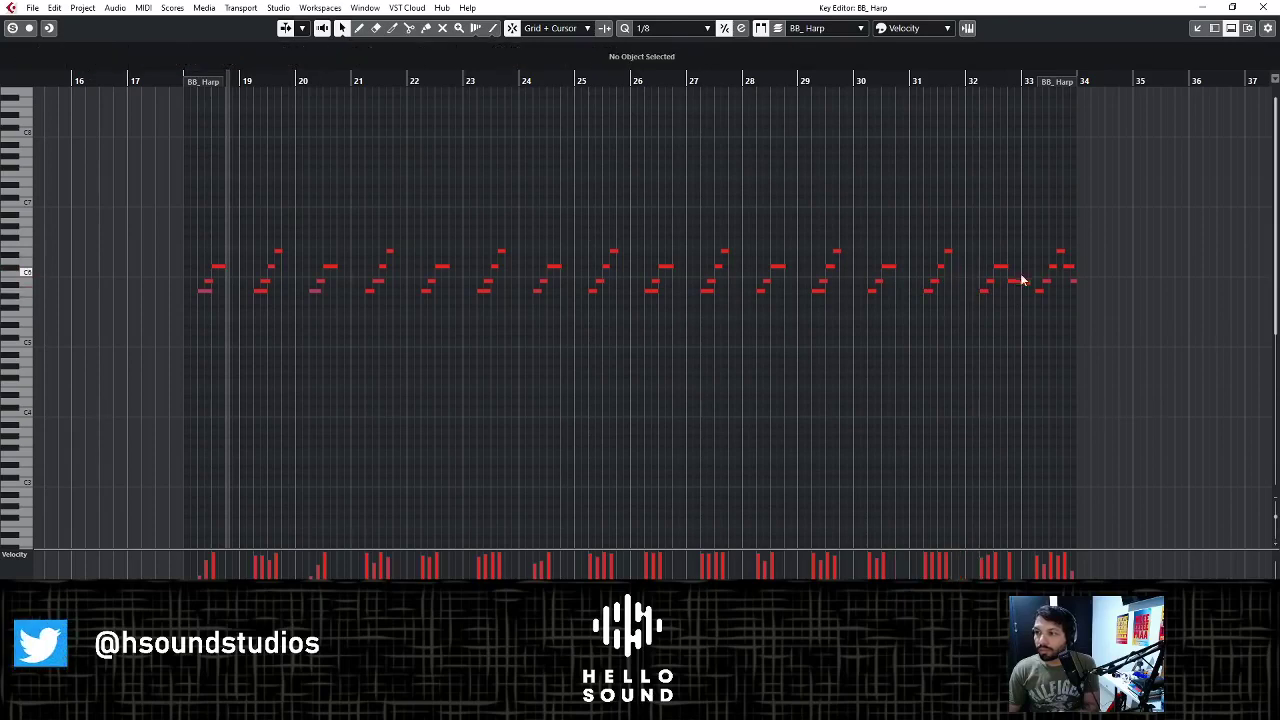
pyautogui.click(1022, 281)
pyautogui.press('Delete')
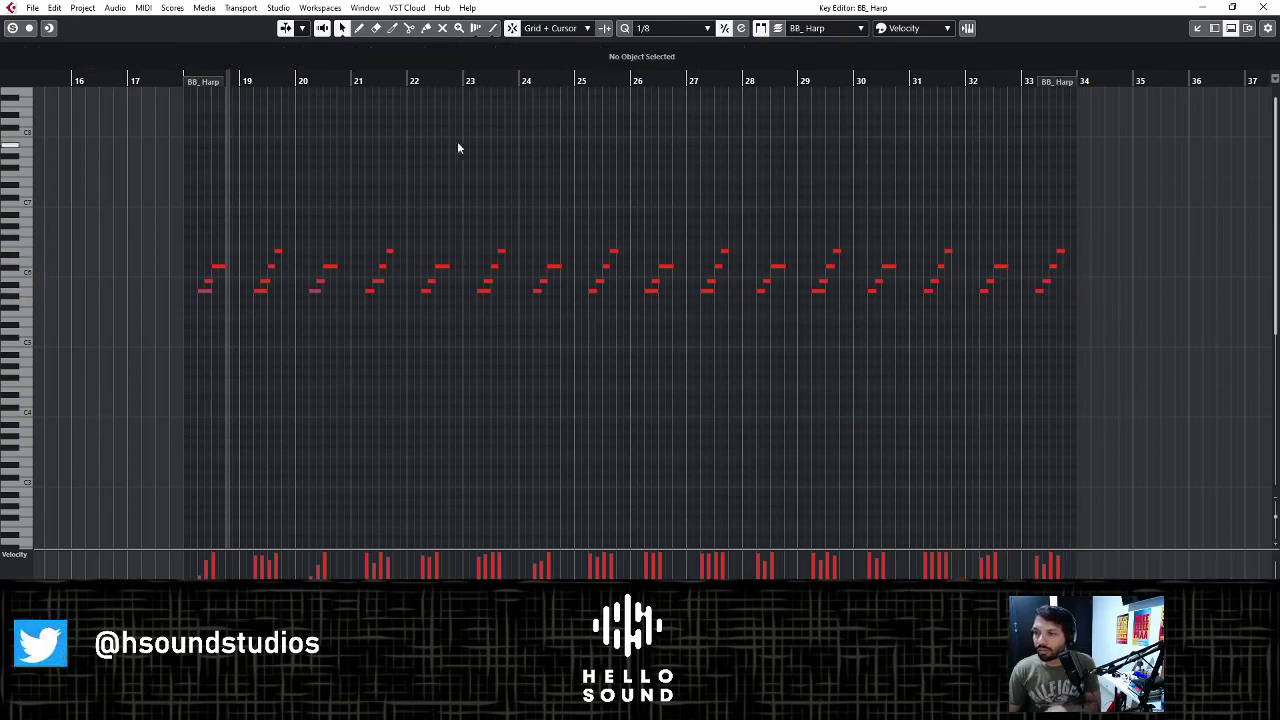
# - Audition the thinned Glock part, lower the velocities of its notes across bars 18 to 33, and replay from bar 18
pyautogui.press('space')
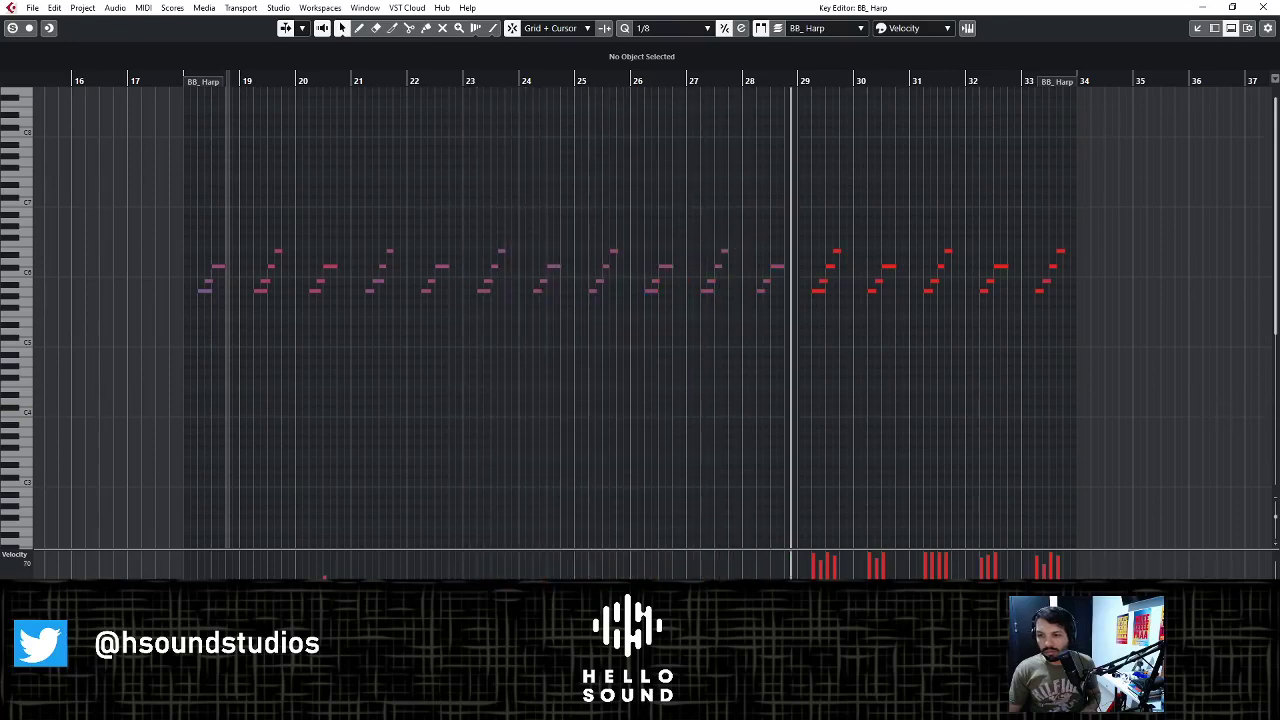
pyautogui.press('space')
pyautogui.click(198, 82)
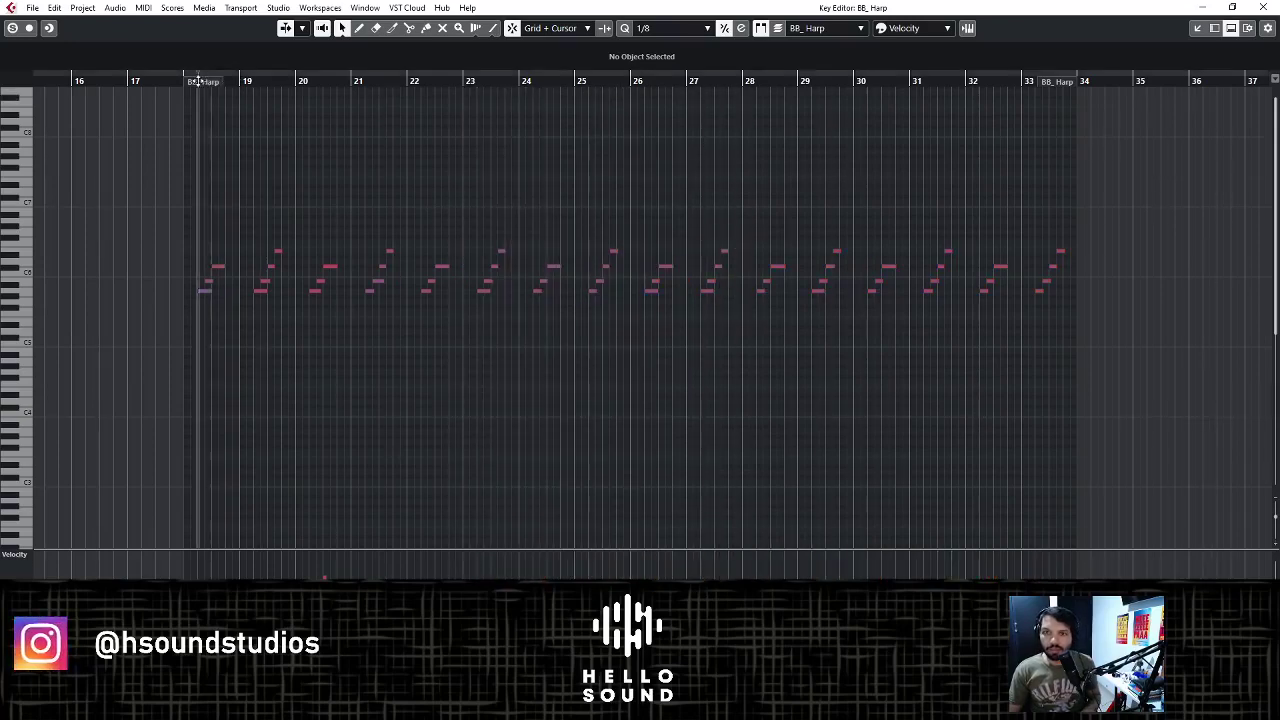
pyautogui.press('space')
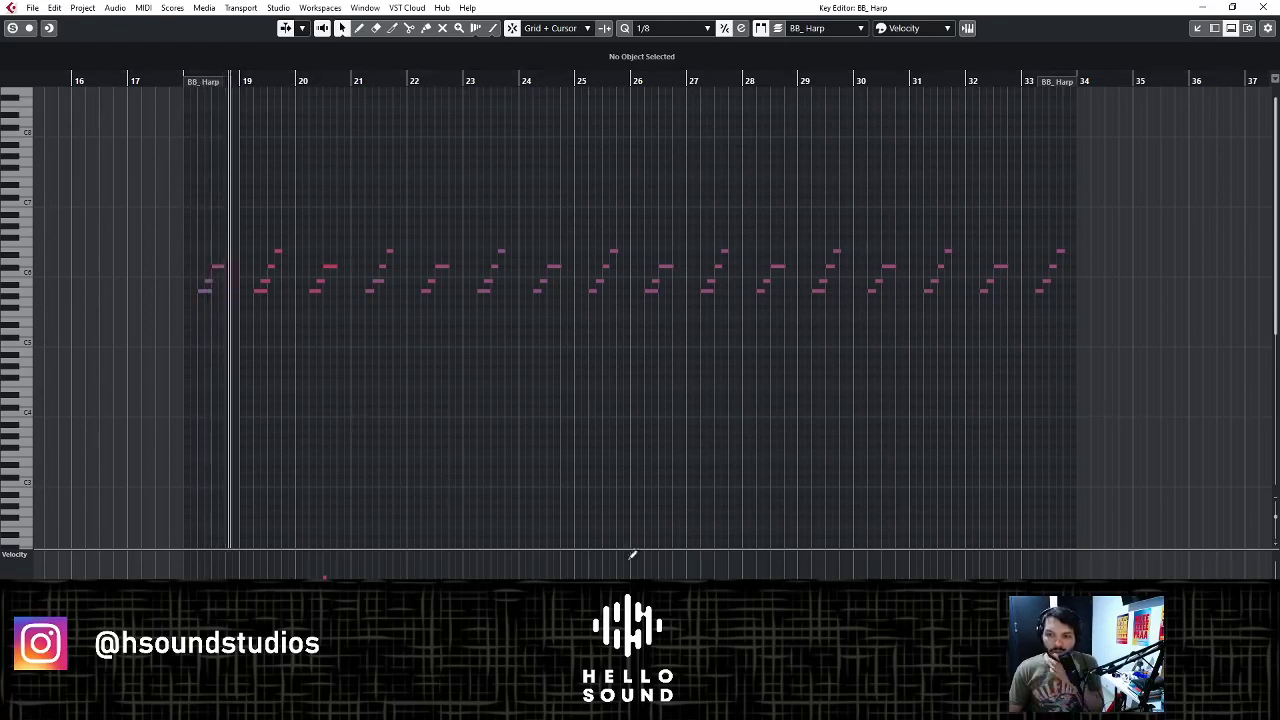
# - Select all the Glock notes in bars 18 to 33 and raise their velocities together, bringing the first note to about 78
pyautogui.moveTo(1185, 178); pyautogui.dragTo(140, 443)
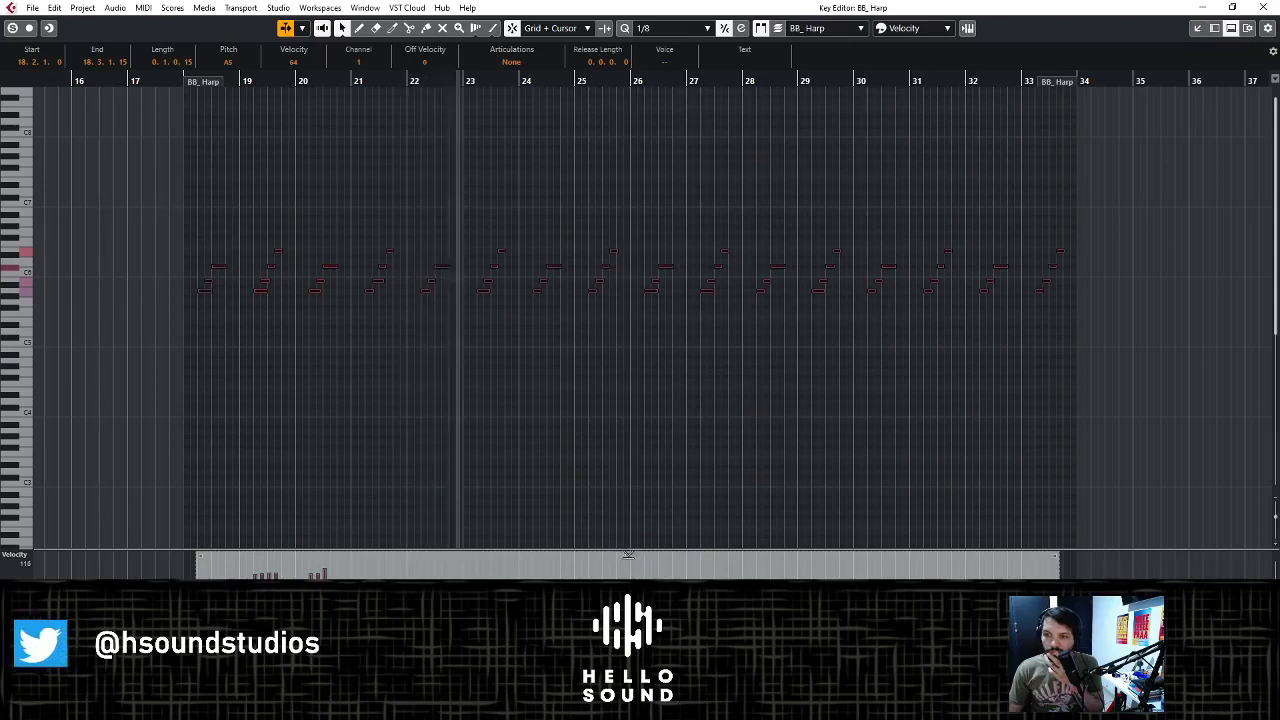
pyautogui.moveTo(628, 555); pyautogui.dragTo(622, 545)
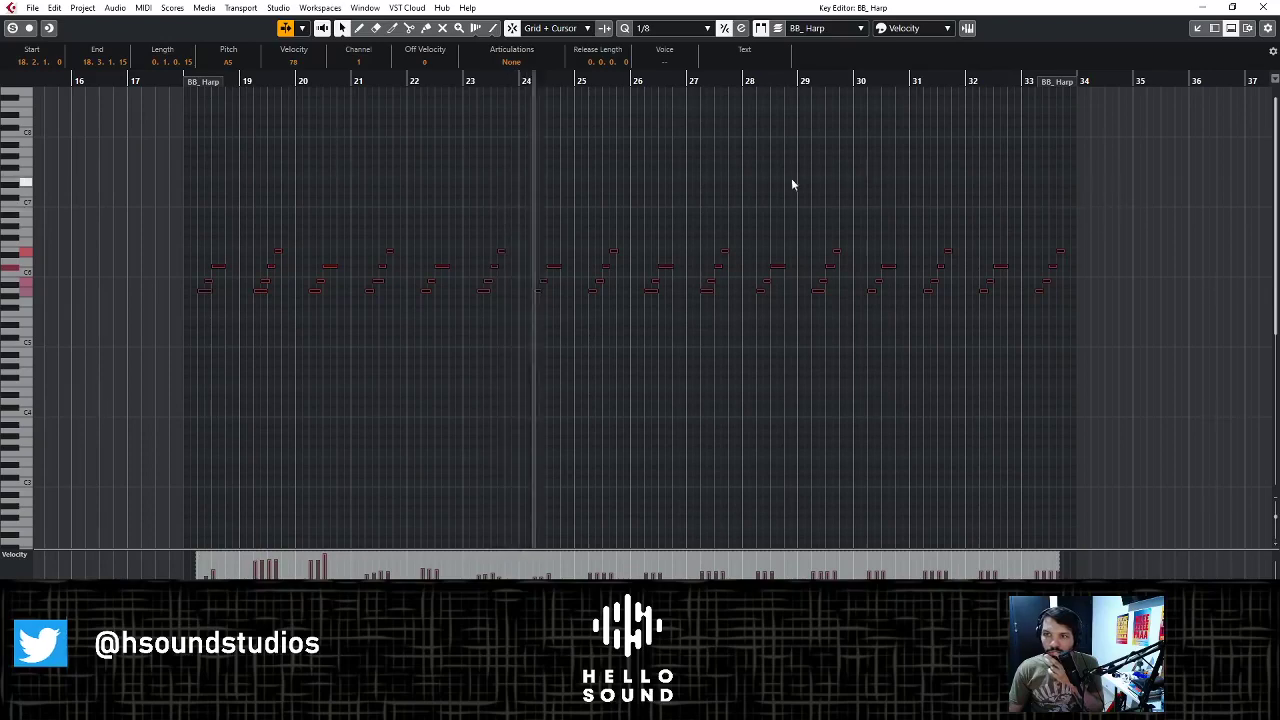
pyautogui.click(709, 189)
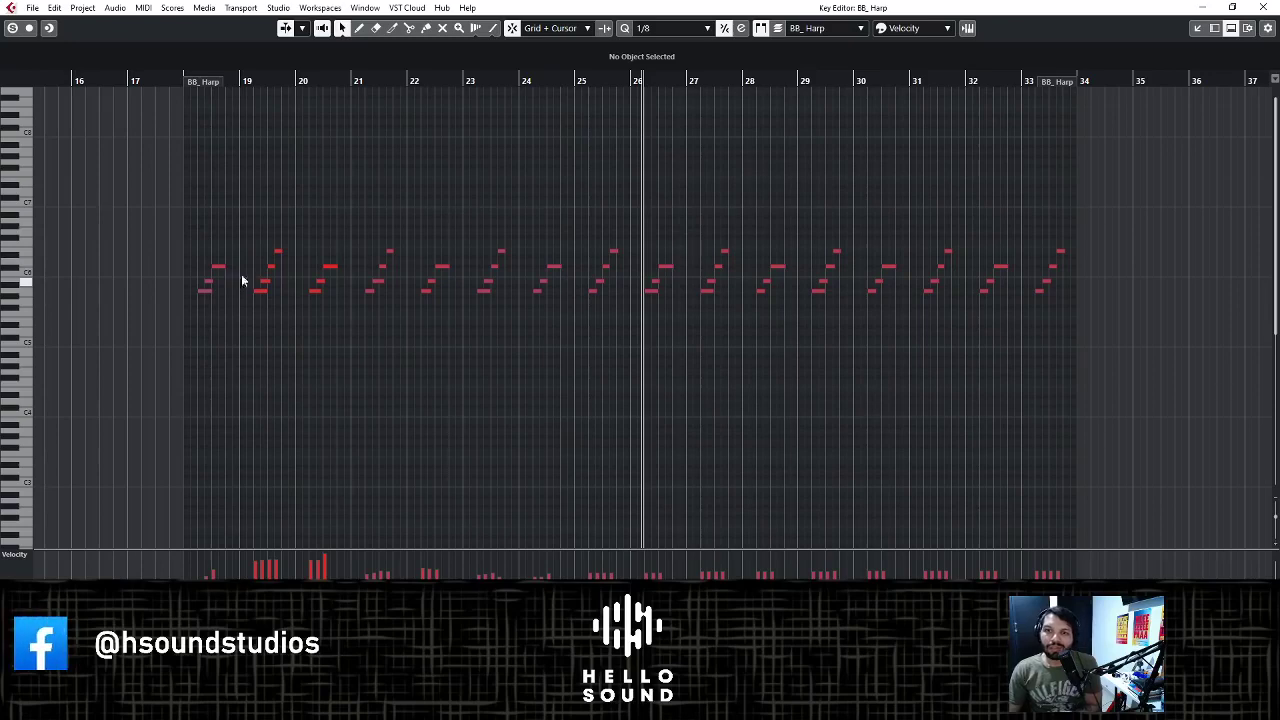
# - Delete the whole four-note rising figures in bars 19, 21, 23 and 25
pyautogui.moveTo(277, 343); pyautogui.dragTo(277, 343)
pyautogui.press('Delete')
pyautogui.moveTo(371, 234); pyautogui.dragTo(400, 357)
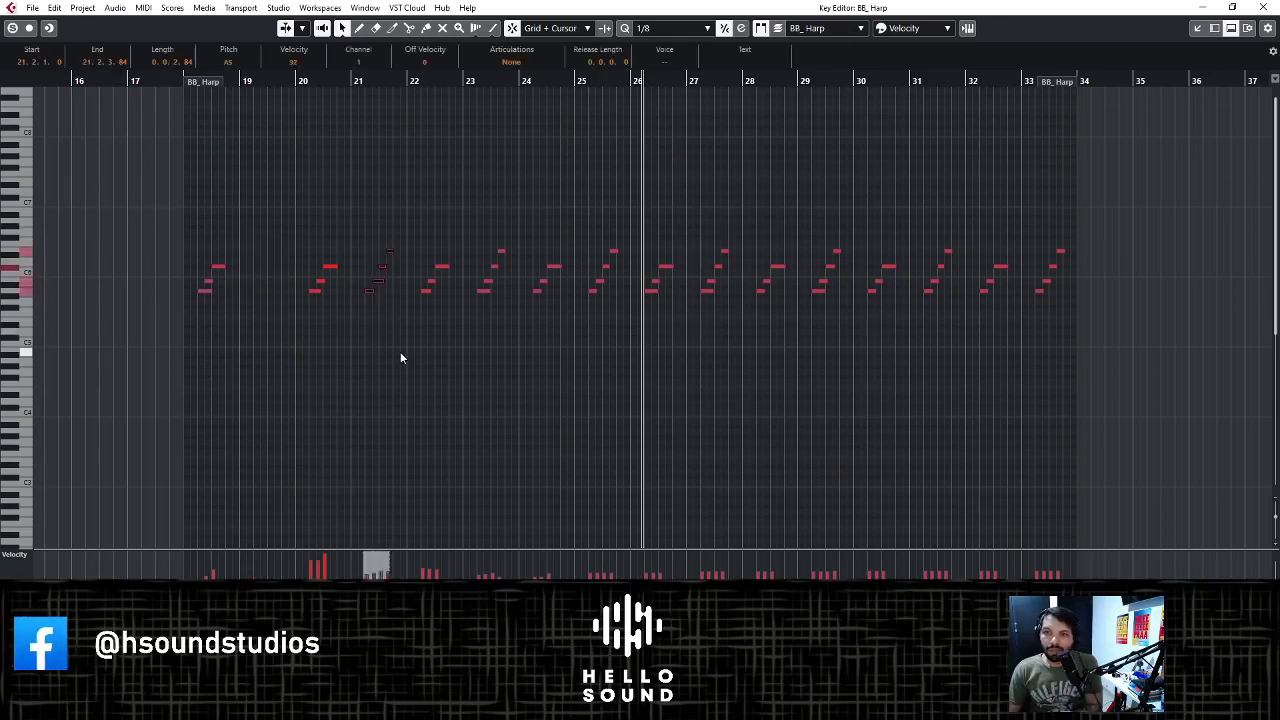
pyautogui.press('Delete')
pyautogui.moveTo(474, 222); pyautogui.dragTo(510, 353)
pyautogui.press('Delete')
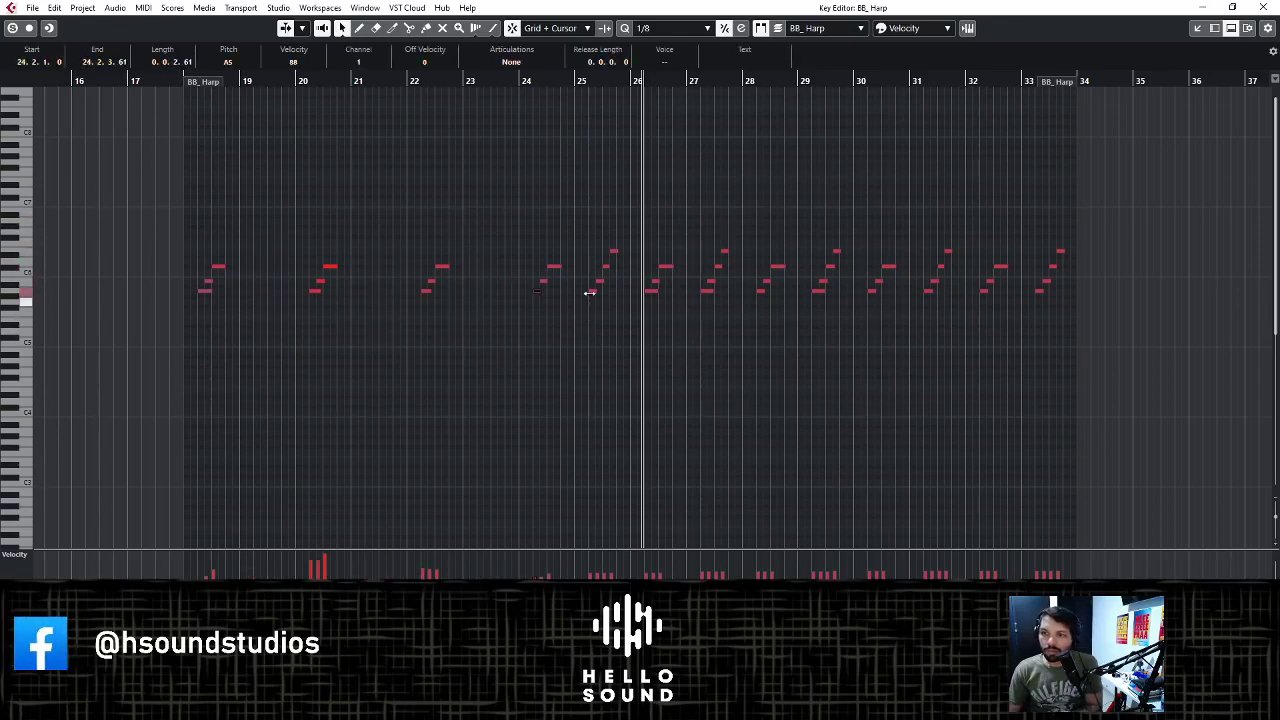
pyautogui.moveTo(594, 220); pyautogui.dragTo(623, 325)
pyautogui.press('Delete')
# - Delete the whole four-note rising figures in bars 27, 29, 31 and 33
pyautogui.moveTo(692, 216); pyautogui.dragTo(740, 331)
pyautogui.press('Delete')
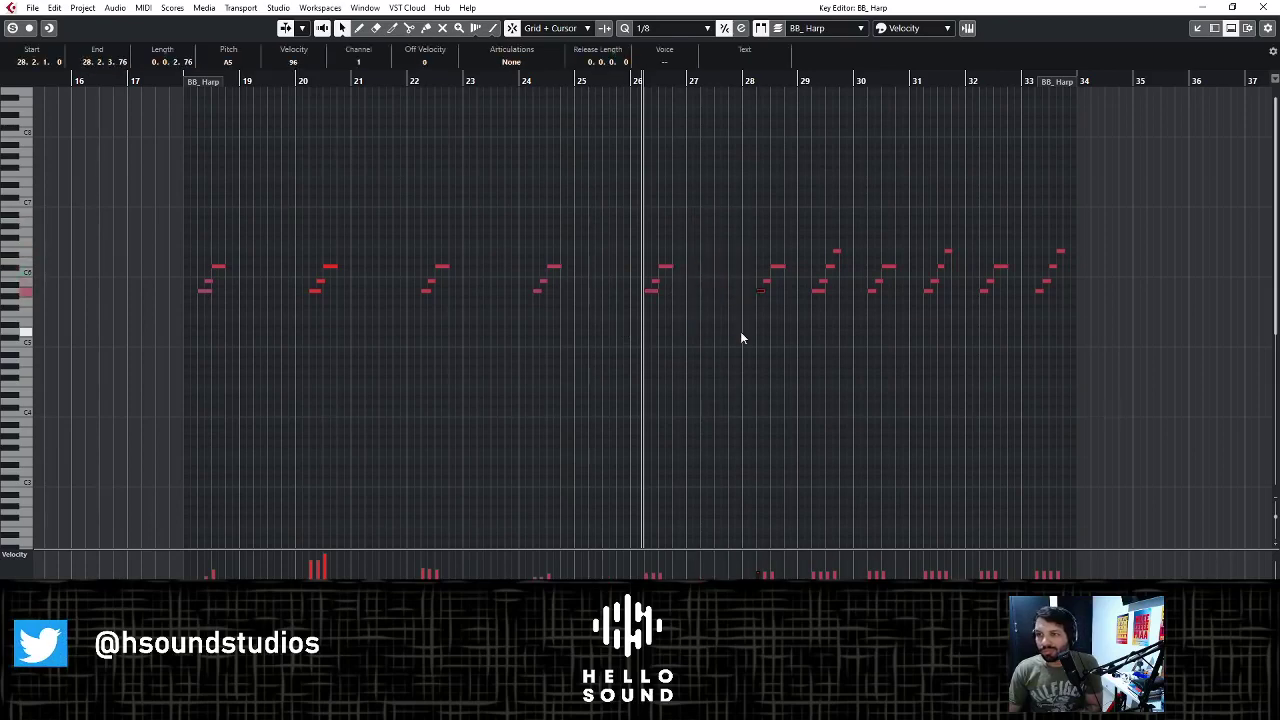
pyautogui.moveTo(819, 240); pyautogui.dragTo(849, 339)
pyautogui.press('Delete')
pyautogui.moveTo(929, 222); pyautogui.dragTo(952, 337)
pyautogui.press('Delete')
pyautogui.moveTo(1031, 230); pyautogui.dragTo(1093, 338)
pyautogui.press('Delete')
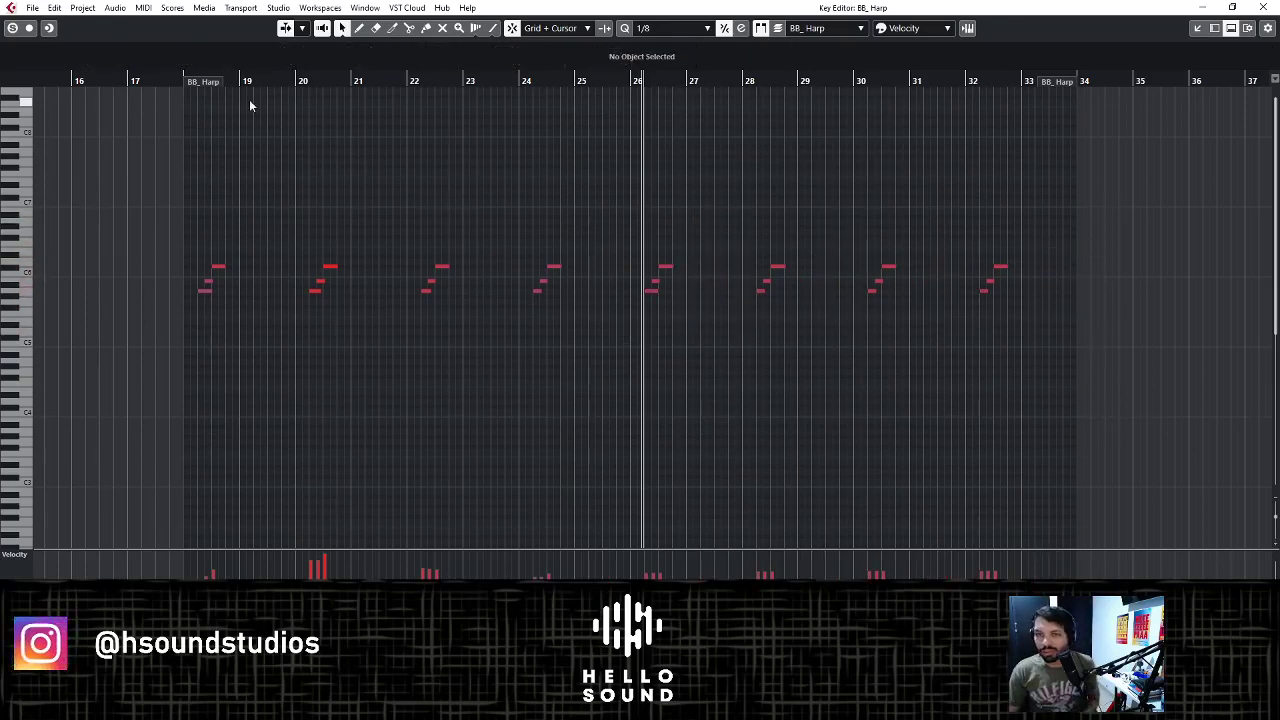
# - Play the Glock part from bar 18 and return the key editor to the project window's lower zone
pyautogui.moveTo(247, 81); pyautogui.dragTo(182, 80)
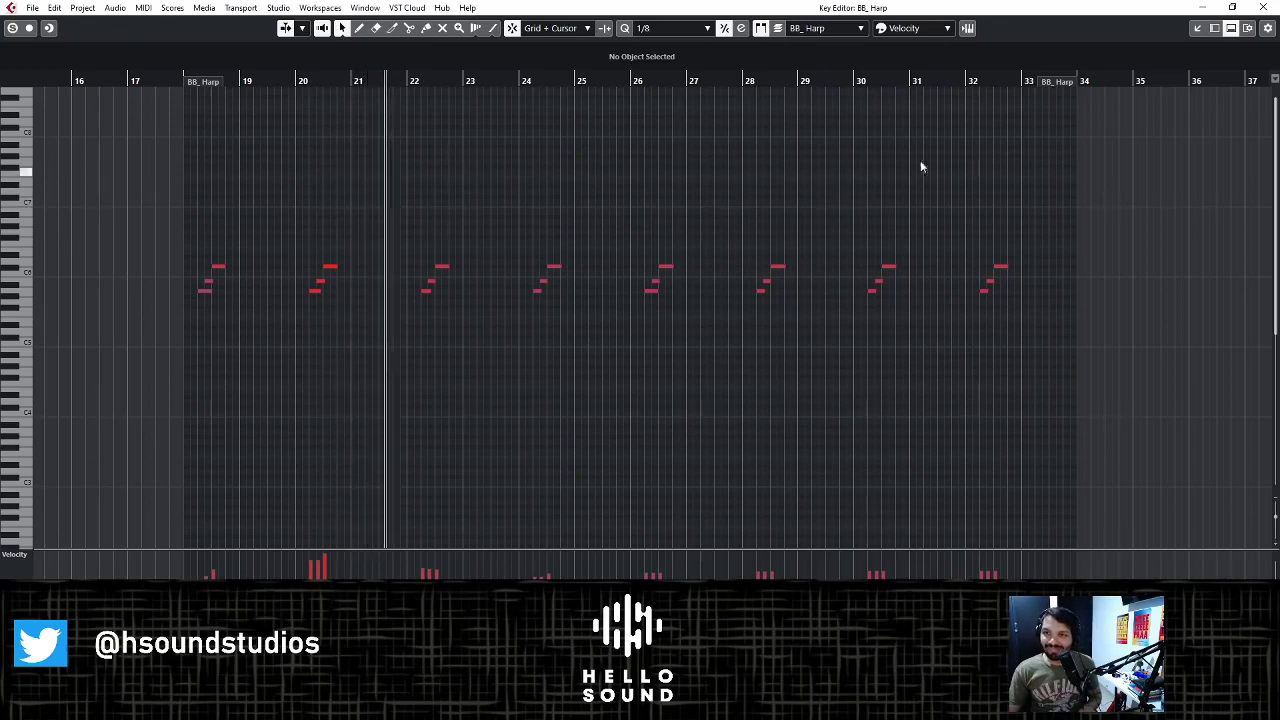
pyautogui.click(1197, 28)
pyautogui.click(309, 163)
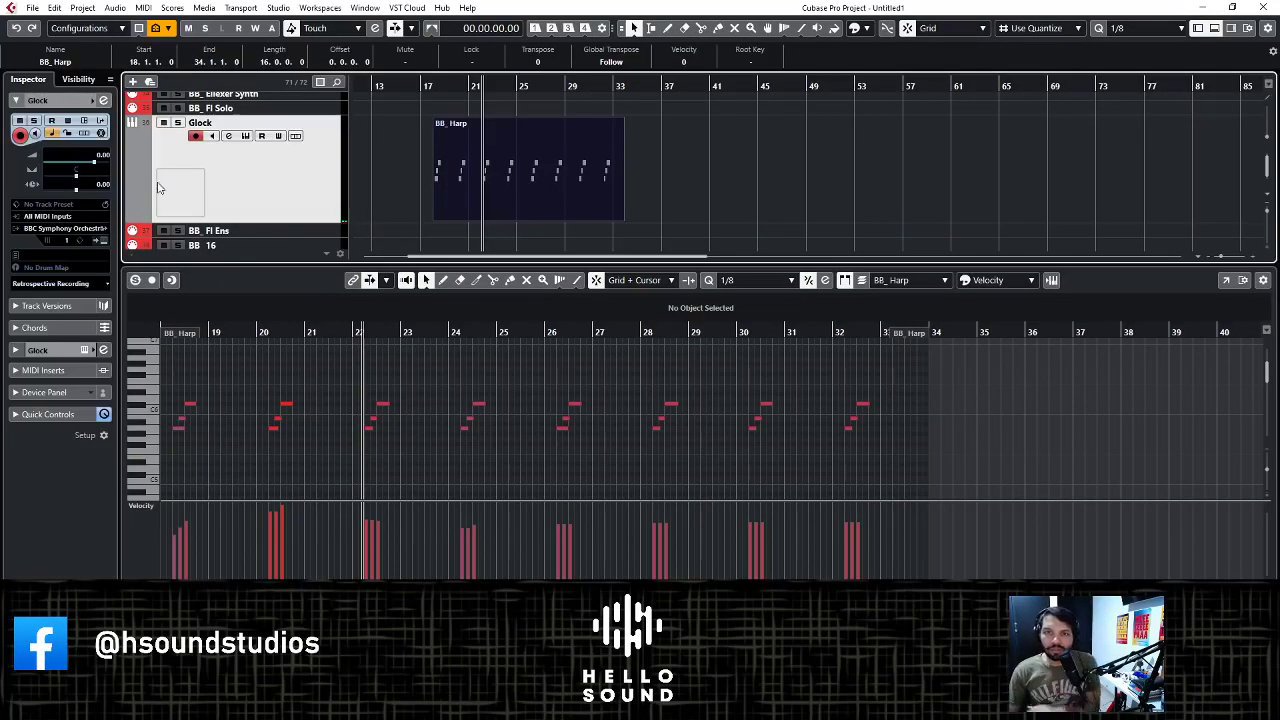
# - Insert the Bitcrusher effect in the Glock track's first audio insert slot and move its window clear of the notes
pyautogui.click(53, 352)
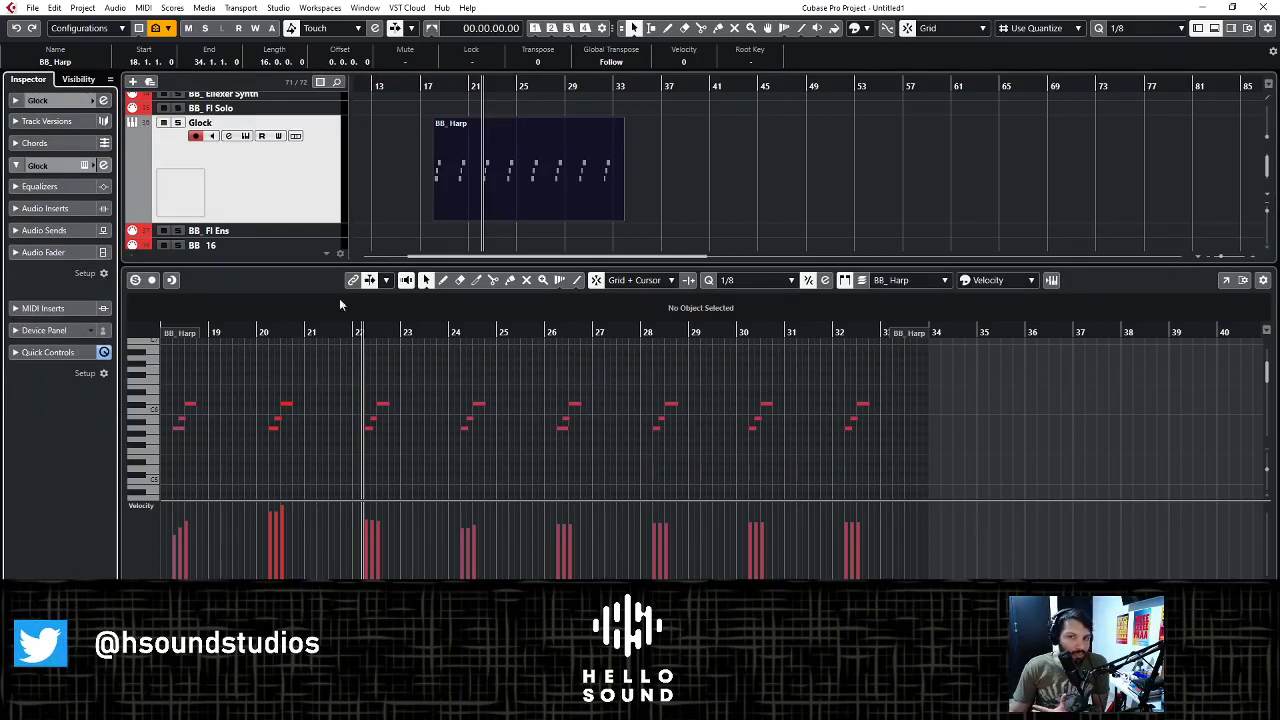
pyautogui.click(50, 208)
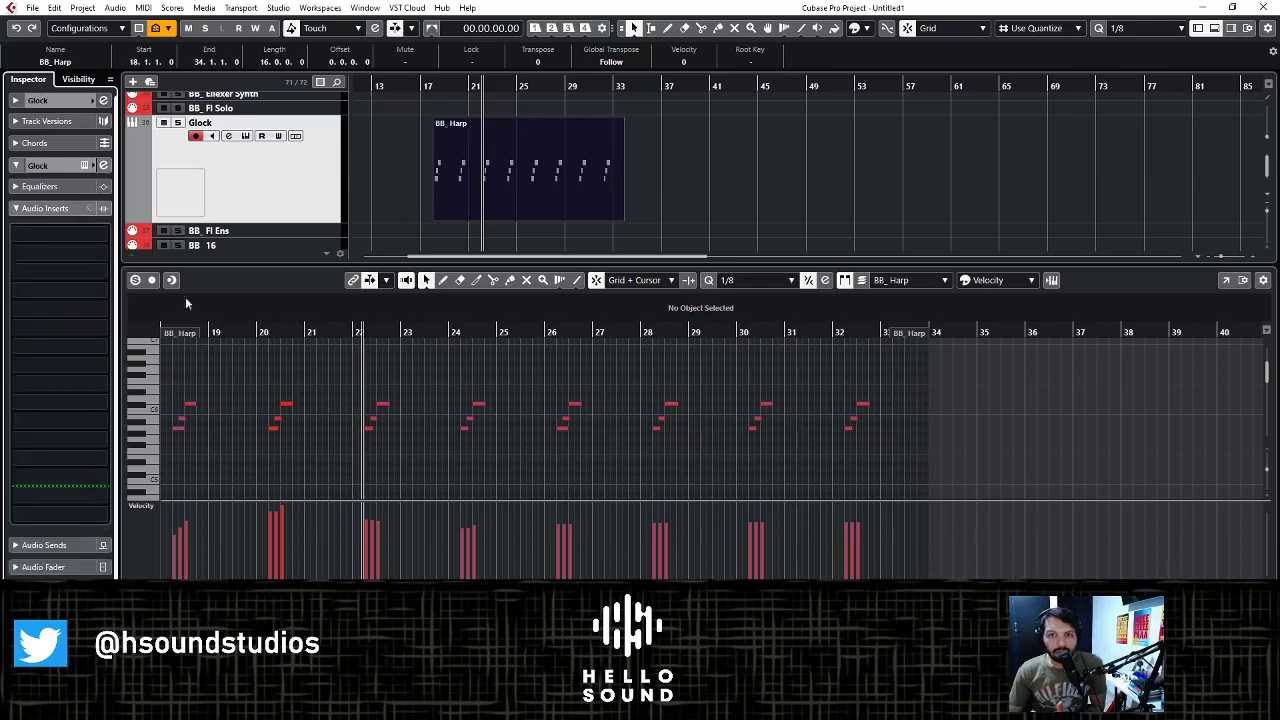
pyautogui.click(53, 238)
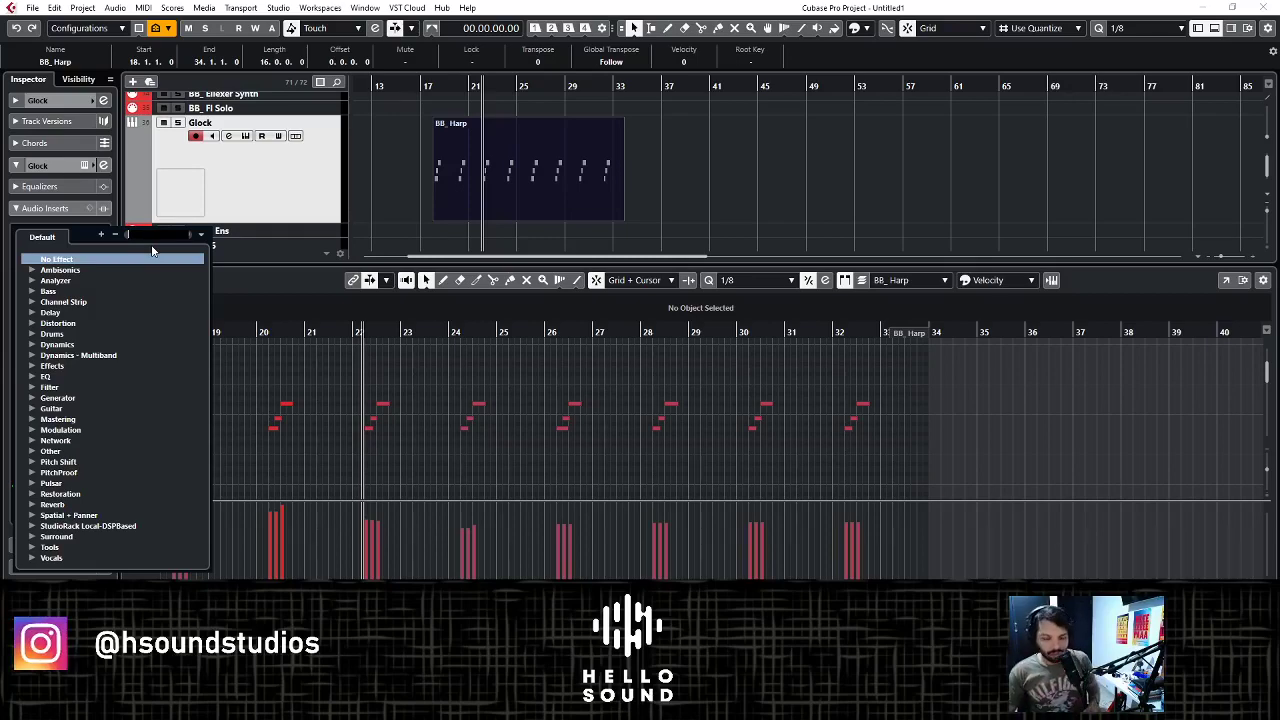
pyautogui.write('bit')
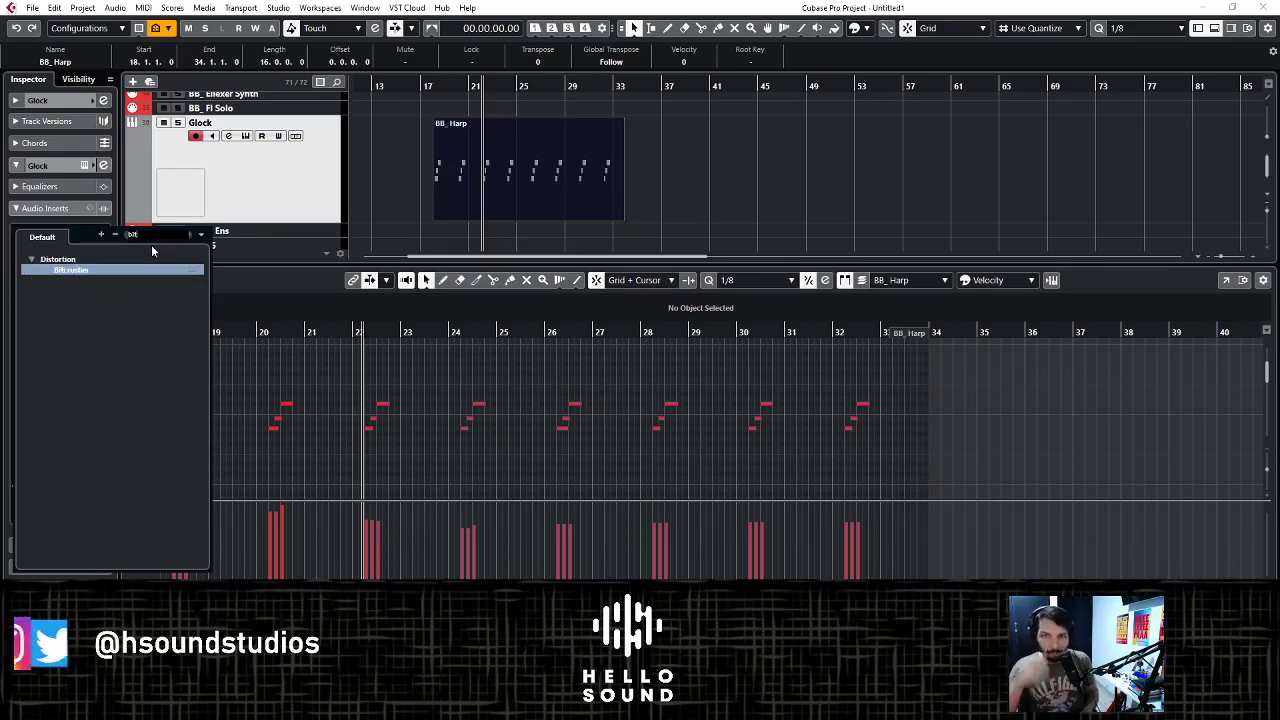
pyautogui.click(147, 269)
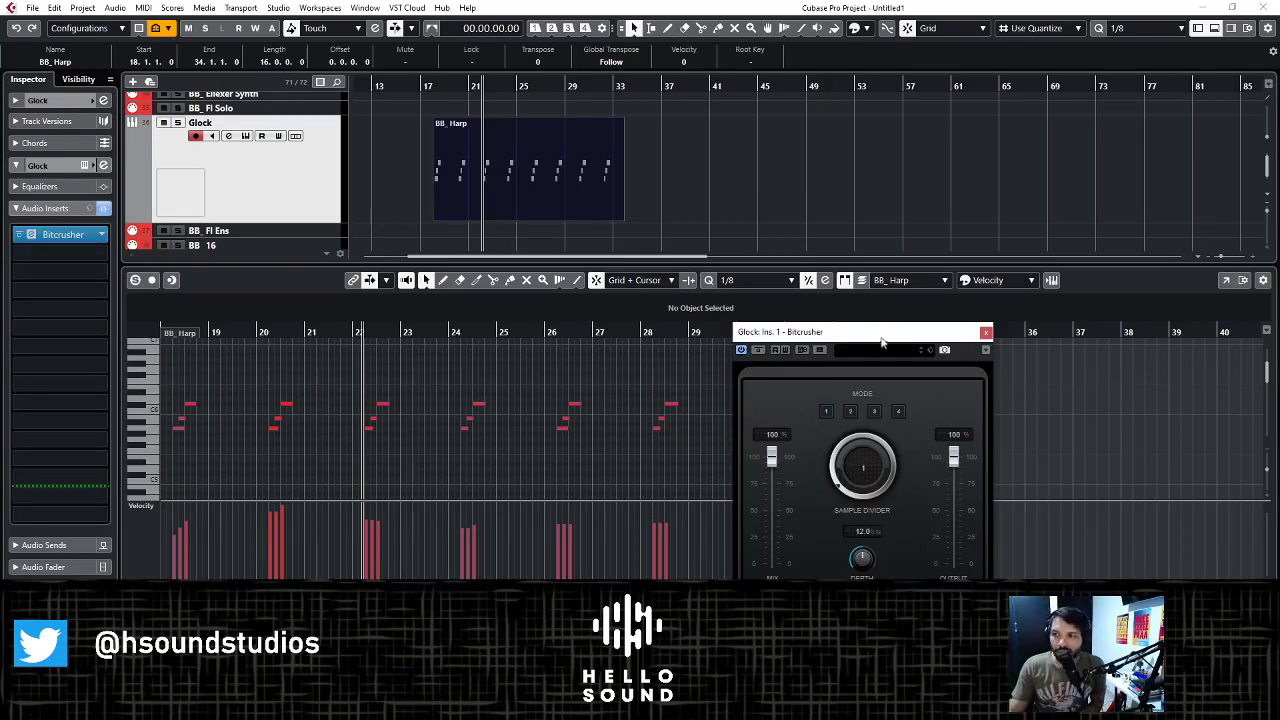
pyautogui.moveTo(881, 343); pyautogui.dragTo(1075, 126)
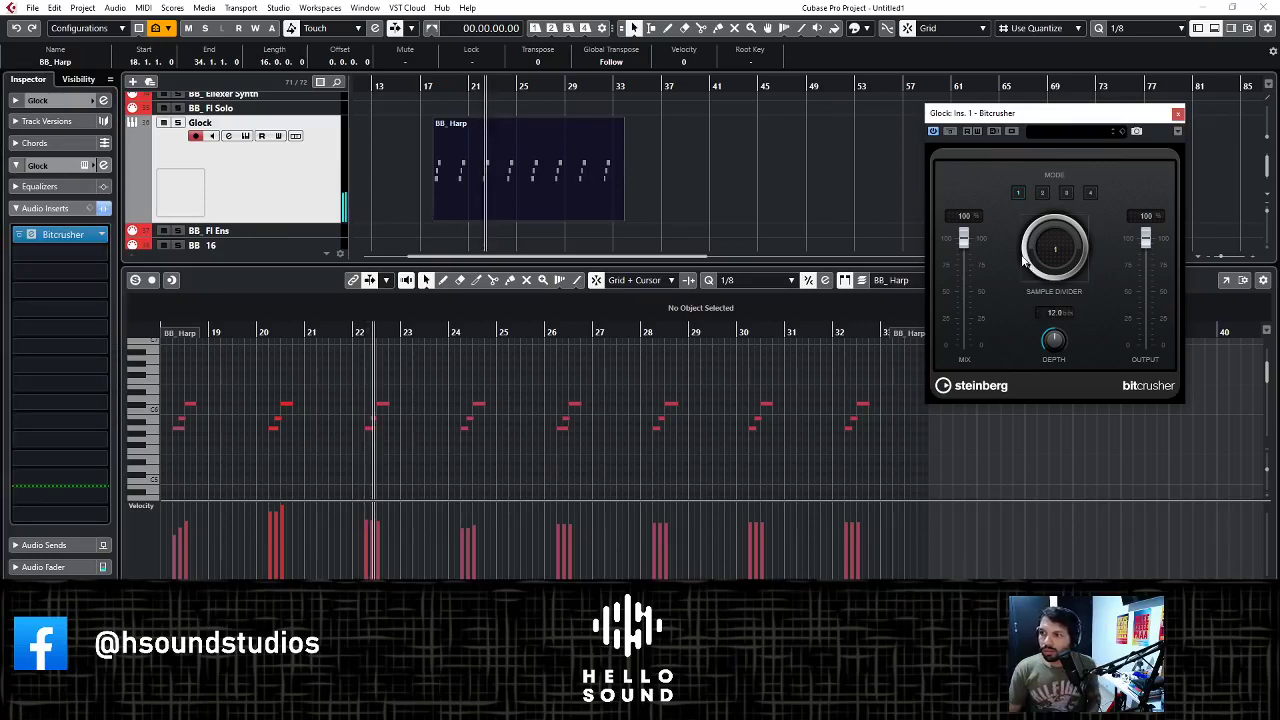
# - Set the Bitcrusher's sample divider to 16, adjust its depth, and audition the Glock both soloed and in the mix
pyautogui.moveTo(1028, 260); pyautogui.dragTo(1027, 252)
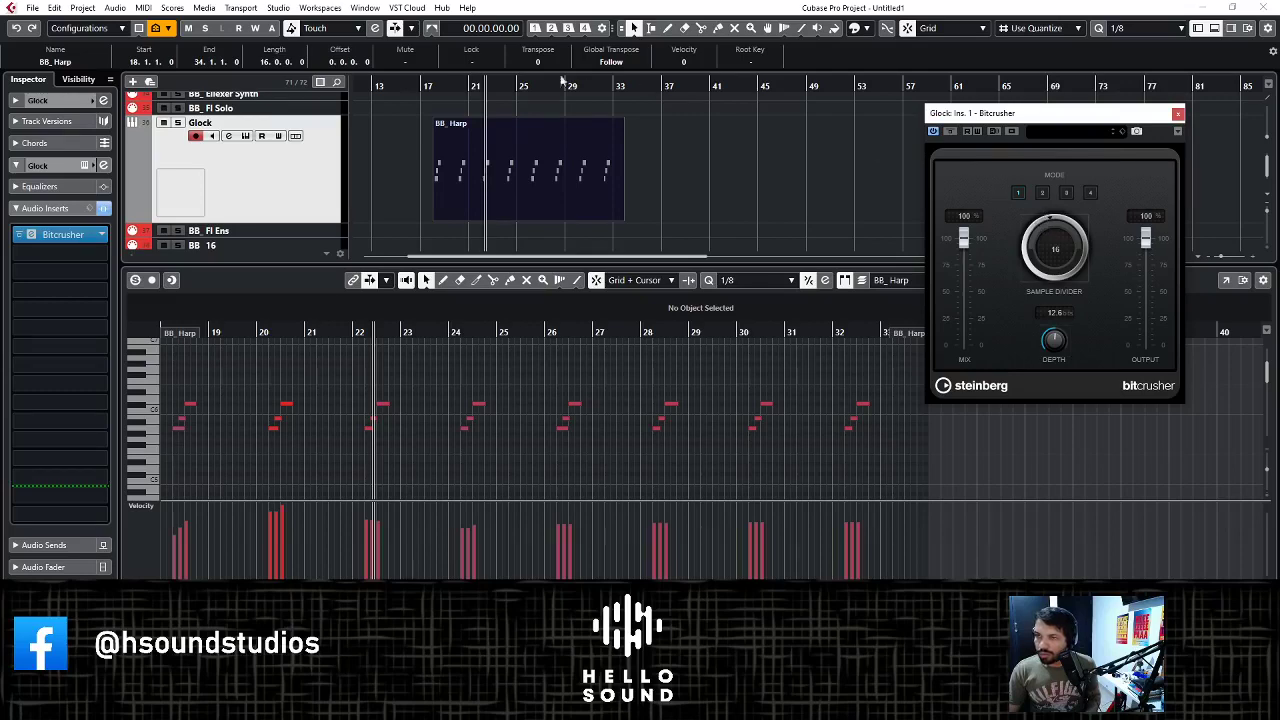
pyautogui.press('space')
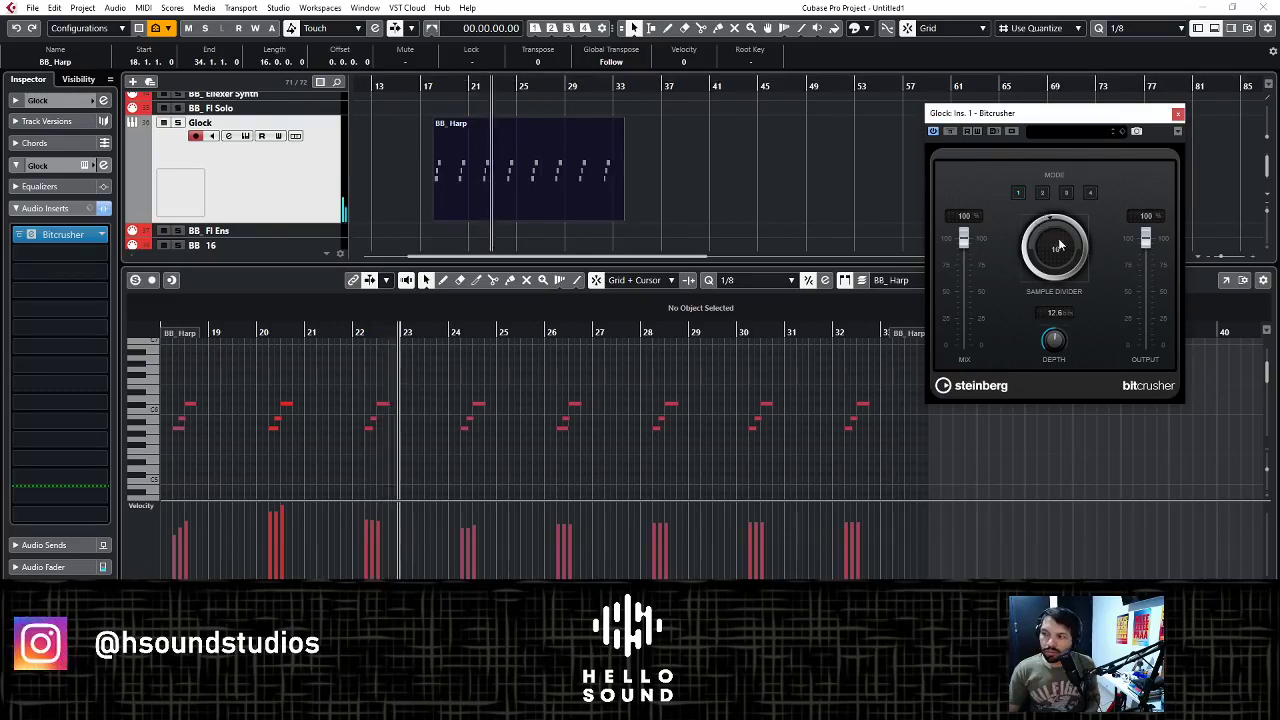
pyautogui.press('s')
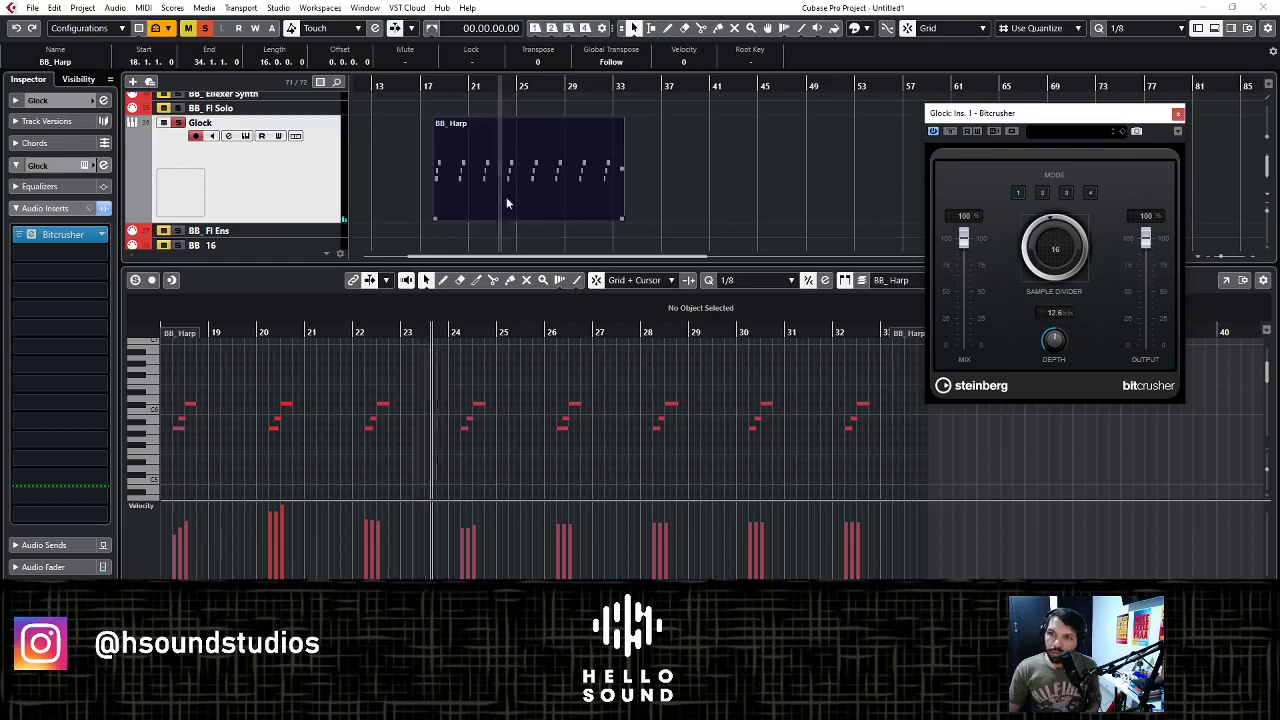
pyautogui.press('h')
pyautogui.press('h')
pyautogui.press('h')
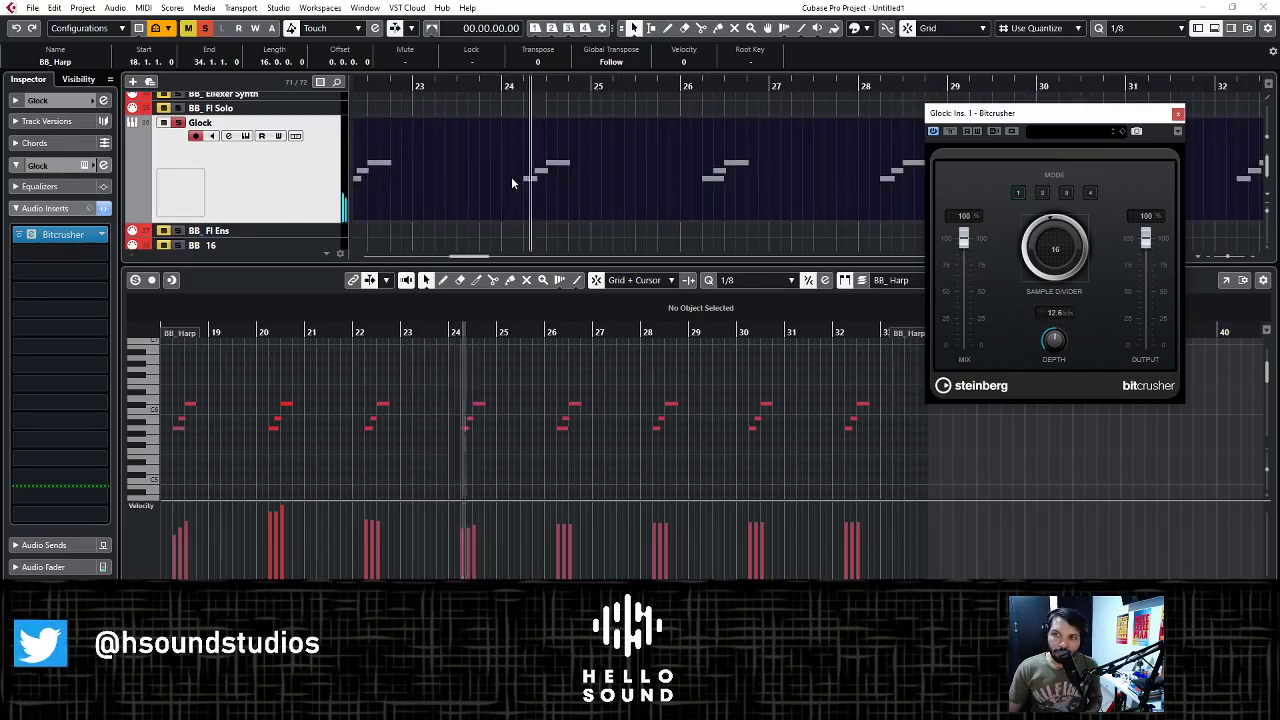
pyautogui.press('s')
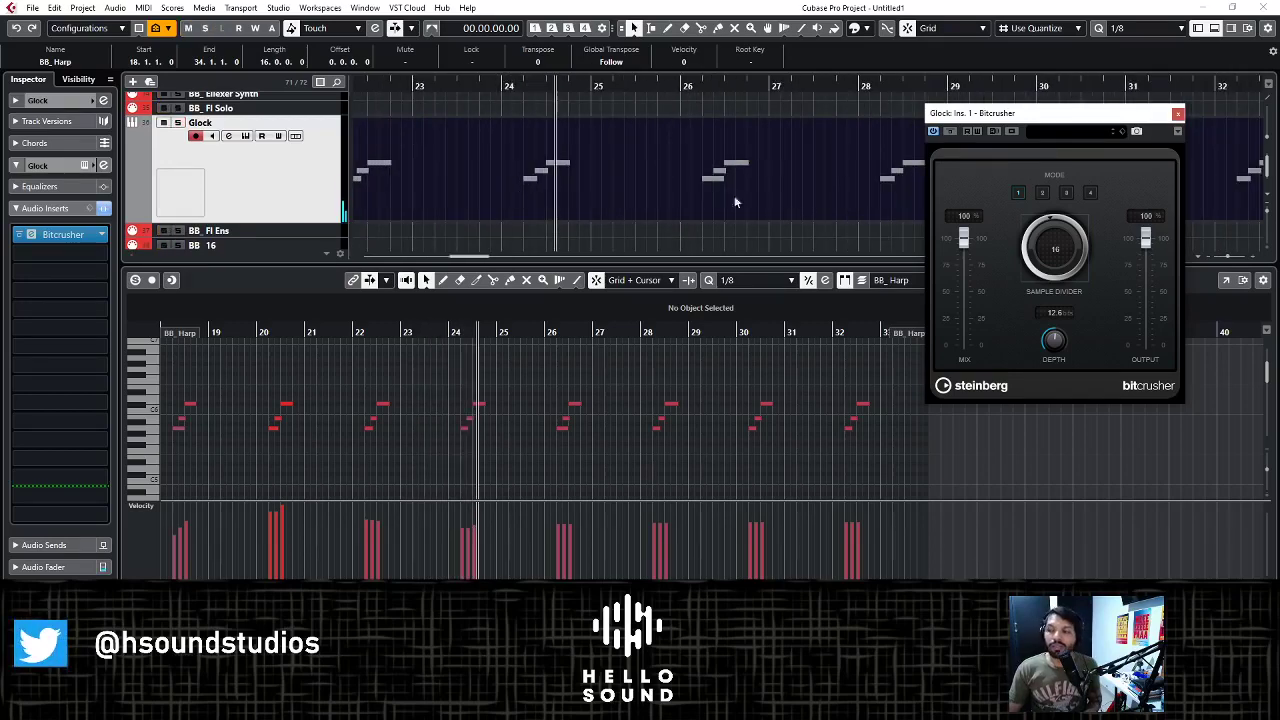
# - Try the Bitcrusher's sample divider at 6 and settle on 3, replaying from bar 24 with the Glock soloed and unsoloed
pyautogui.moveTo(491, 84); pyautogui.dragTo(493, 110)
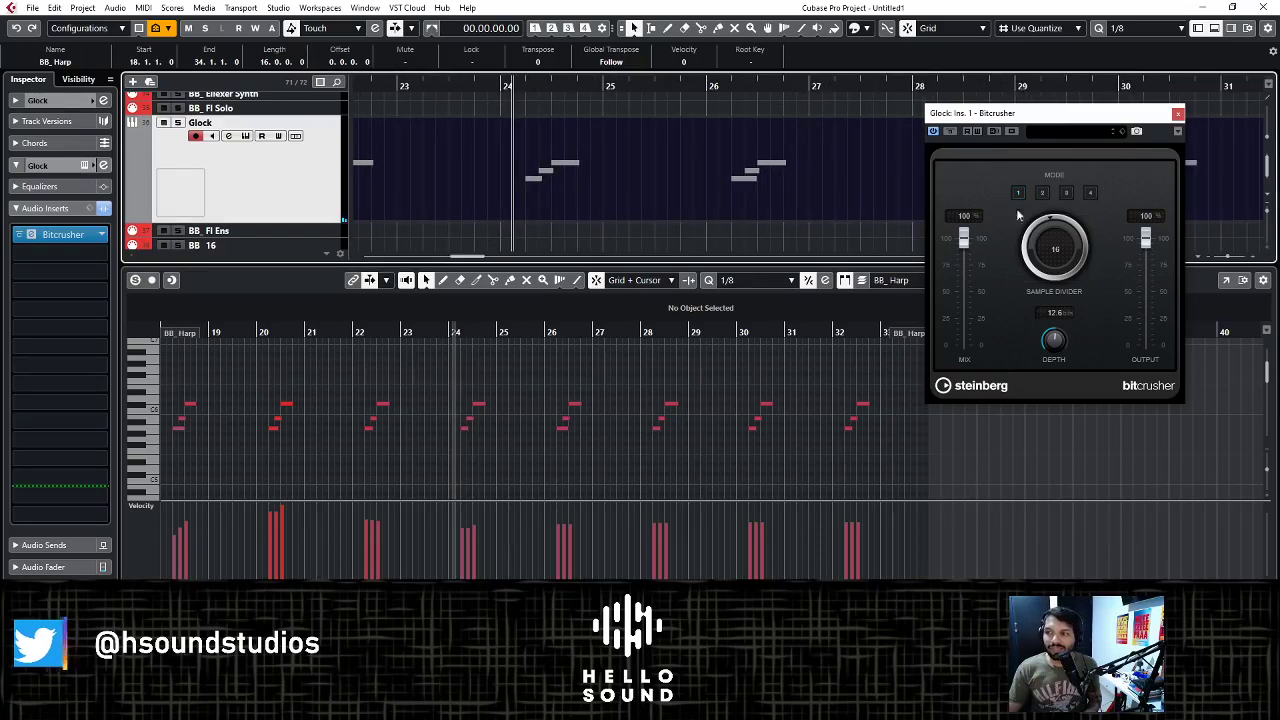
pyautogui.moveTo(1043, 225); pyautogui.dragTo(1034, 230)
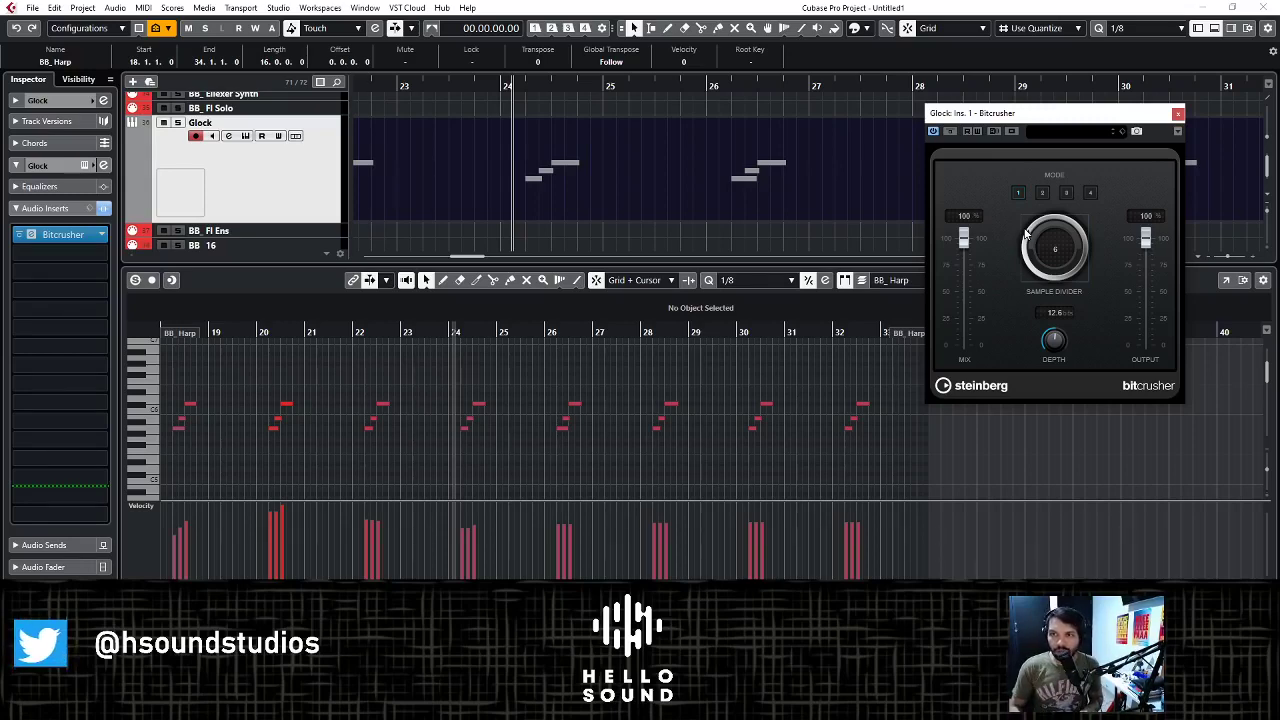
pyautogui.press('s')
pyautogui.press('space')
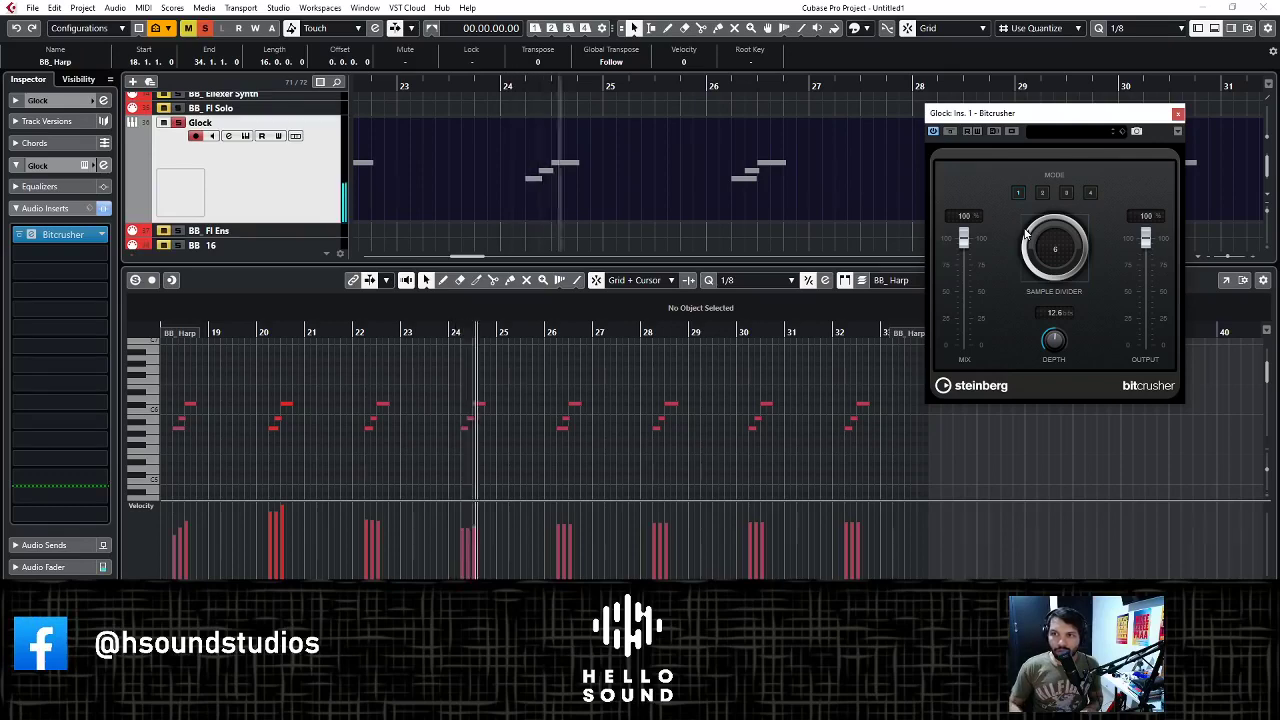
pyautogui.press('s')
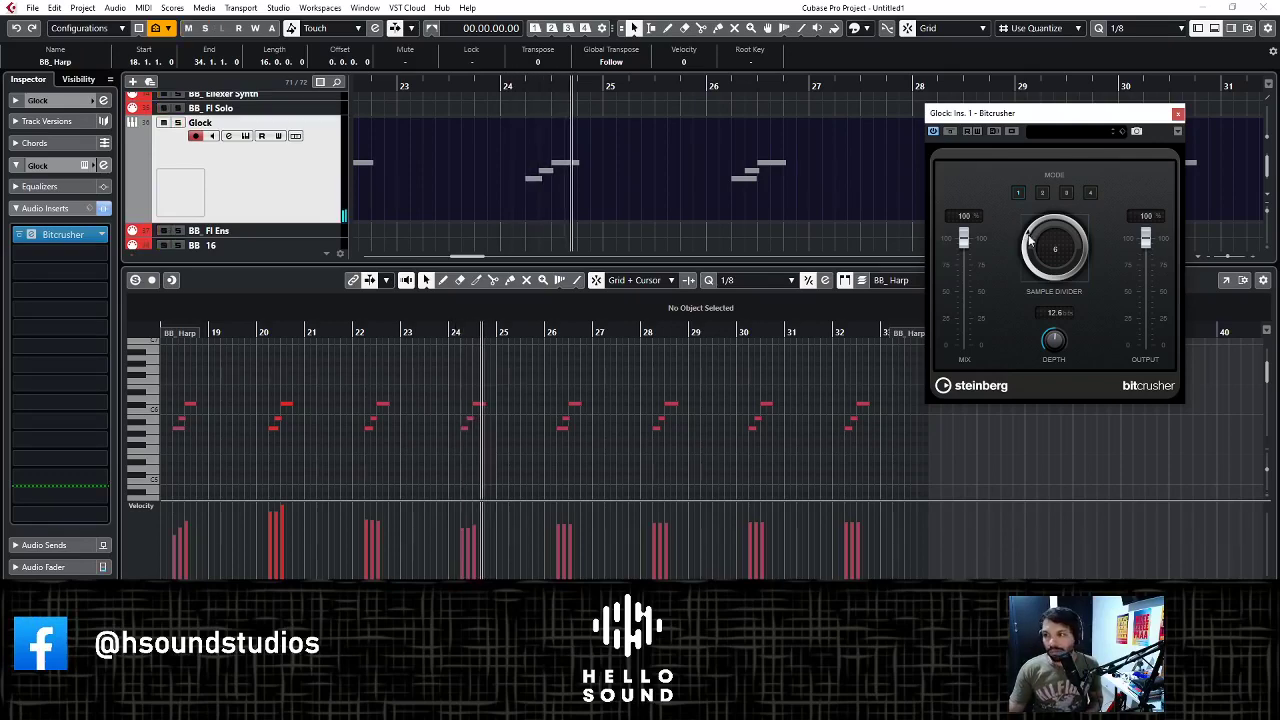
pyautogui.moveTo(1025, 245); pyautogui.dragTo(1021, 252)
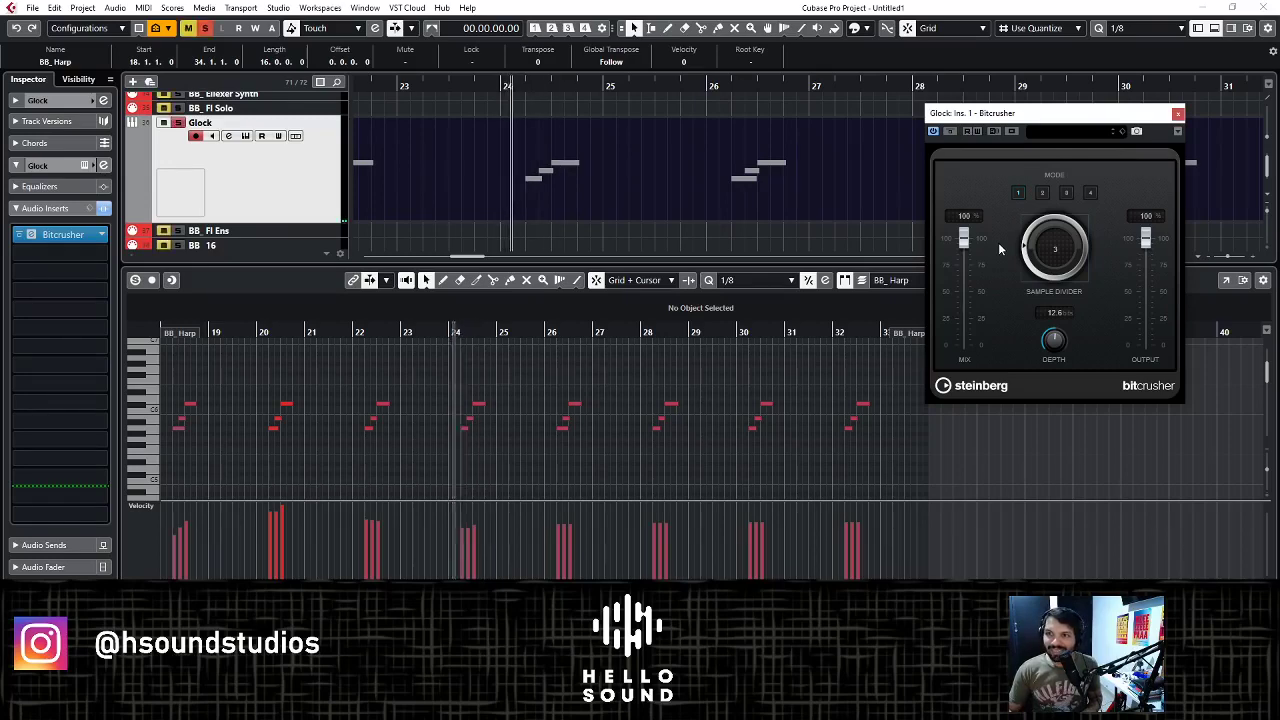
pyautogui.press('s')
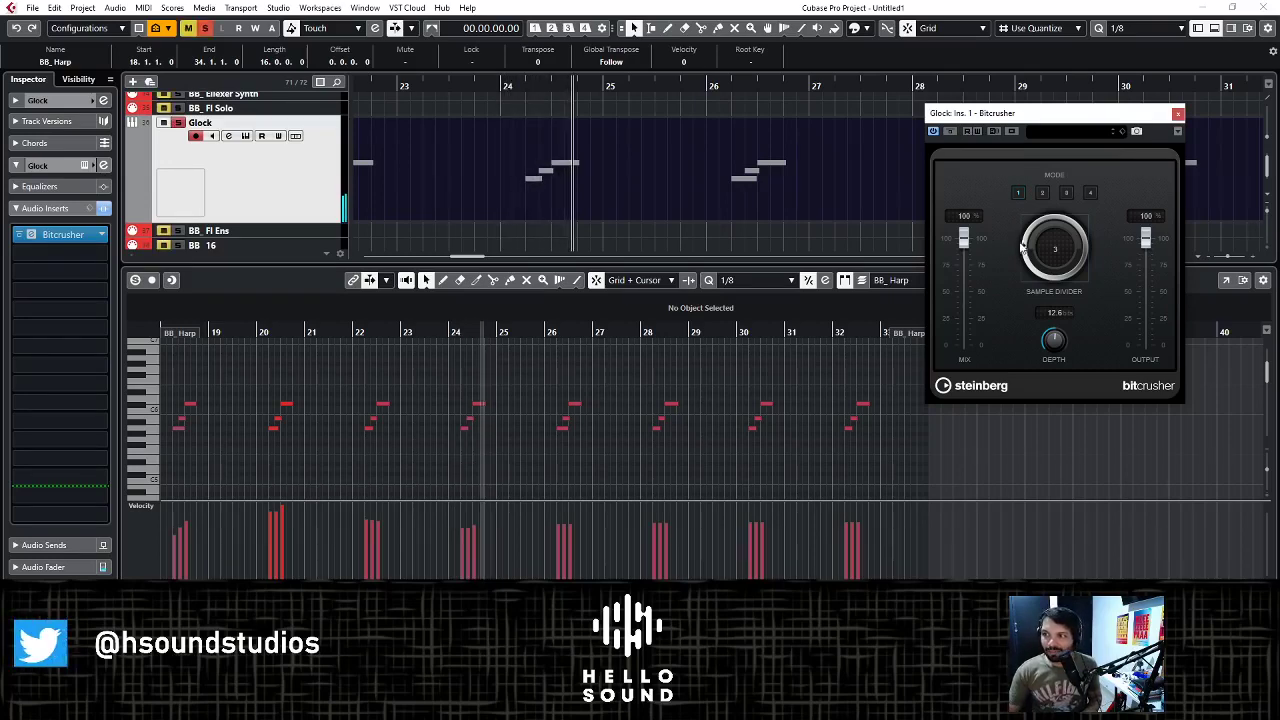
# - Audition the Glock unsoloed in the full mix with the Bitcrusher's sample divider set to 4
pyautogui.press('s')
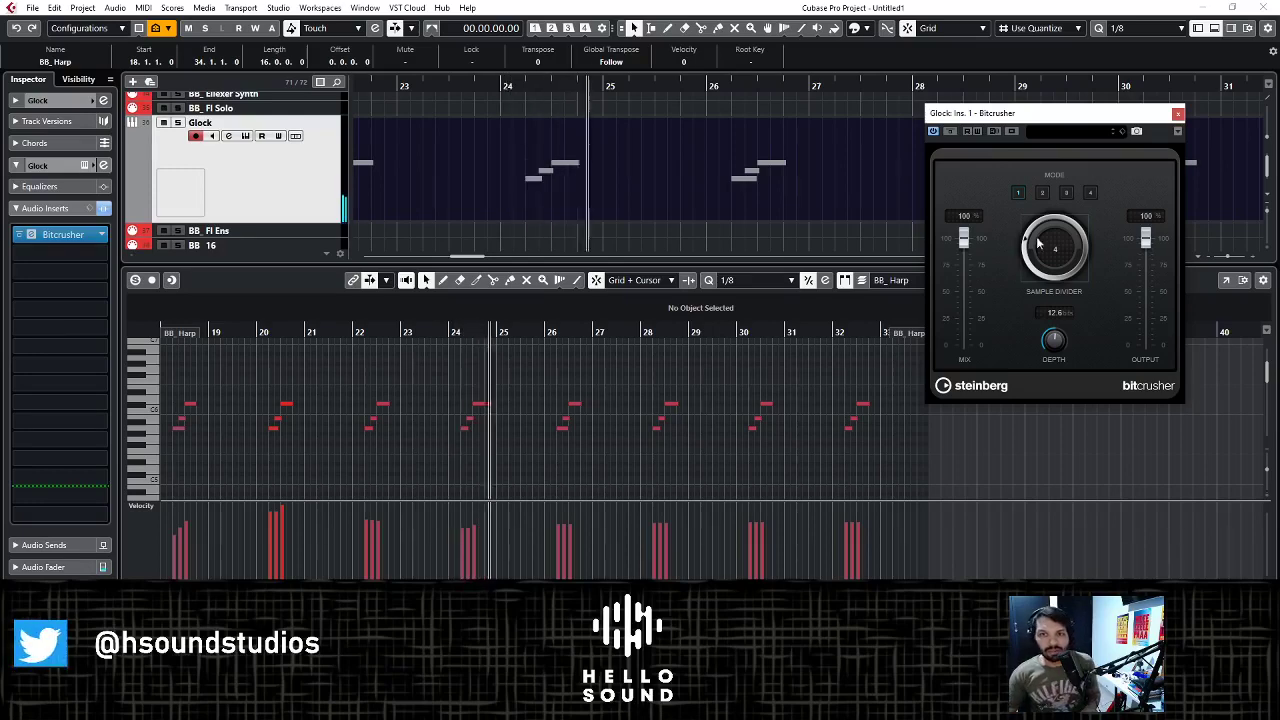
pyautogui.scroll(-5, 569, 224)
pyautogui.scroll(-2, 569, 224)
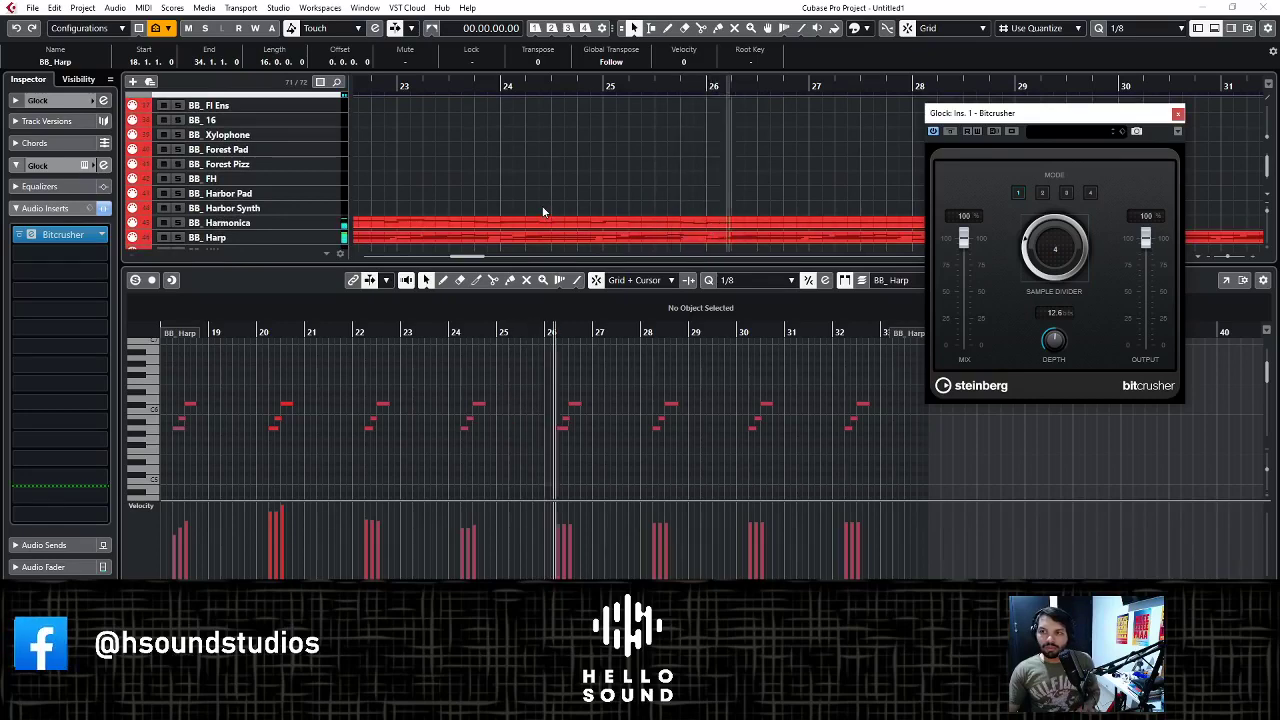
# - Look over the harmonica, harp and Glock parts along the project timeline
pyautogui.scroll(-6, 541, 208)
pyautogui.scroll(-3, 530, 200)
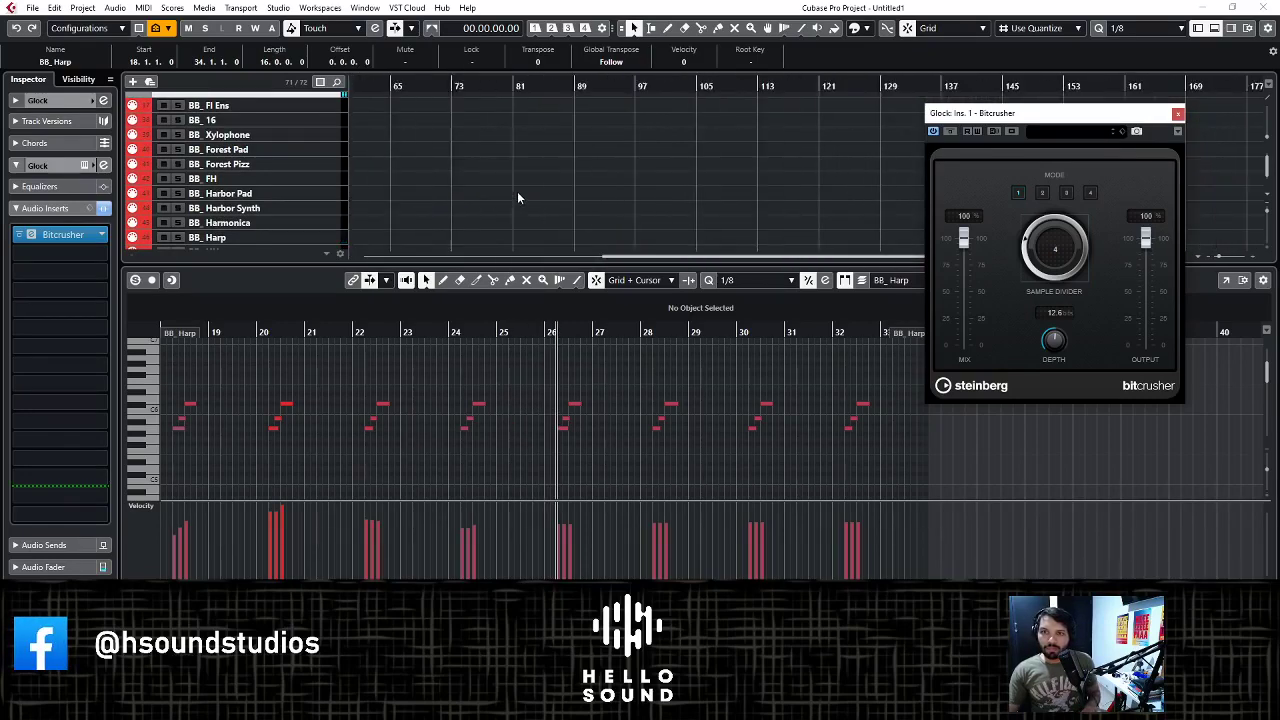
pyautogui.scroll(-2, 495, 186)
pyautogui.scroll(4, 493, 190)
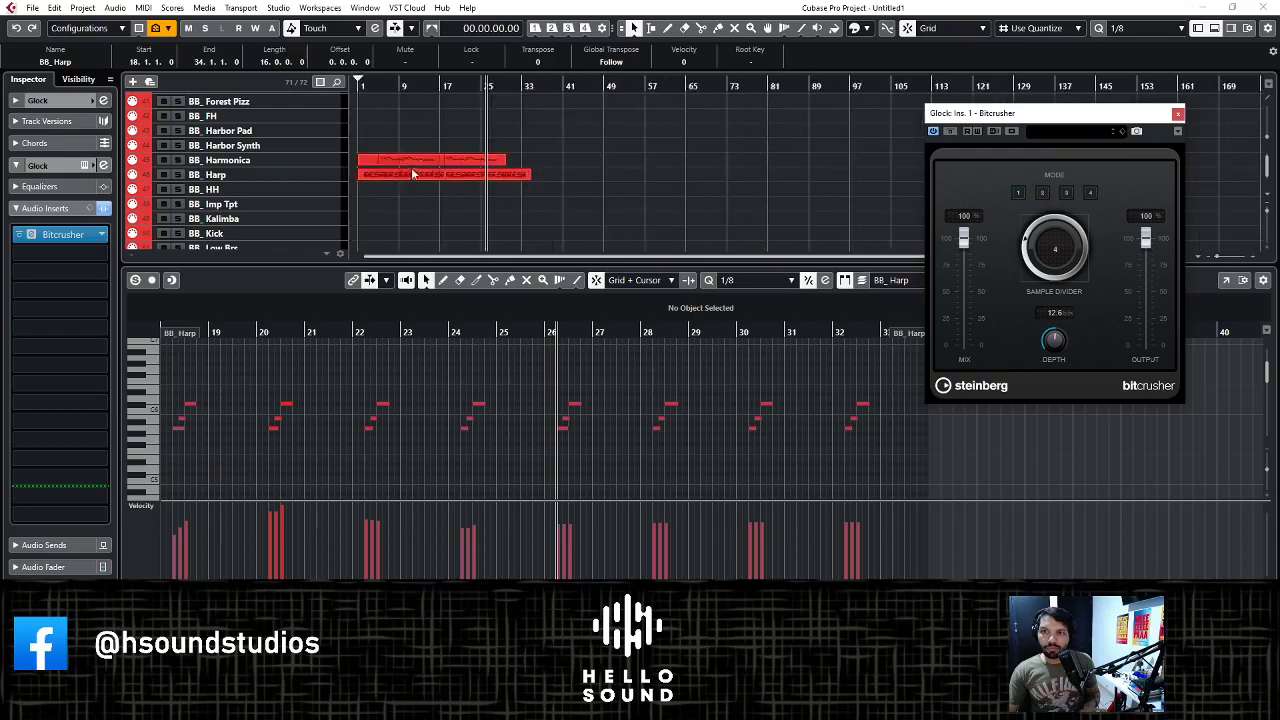
pyautogui.scroll(-2, 421, 174)
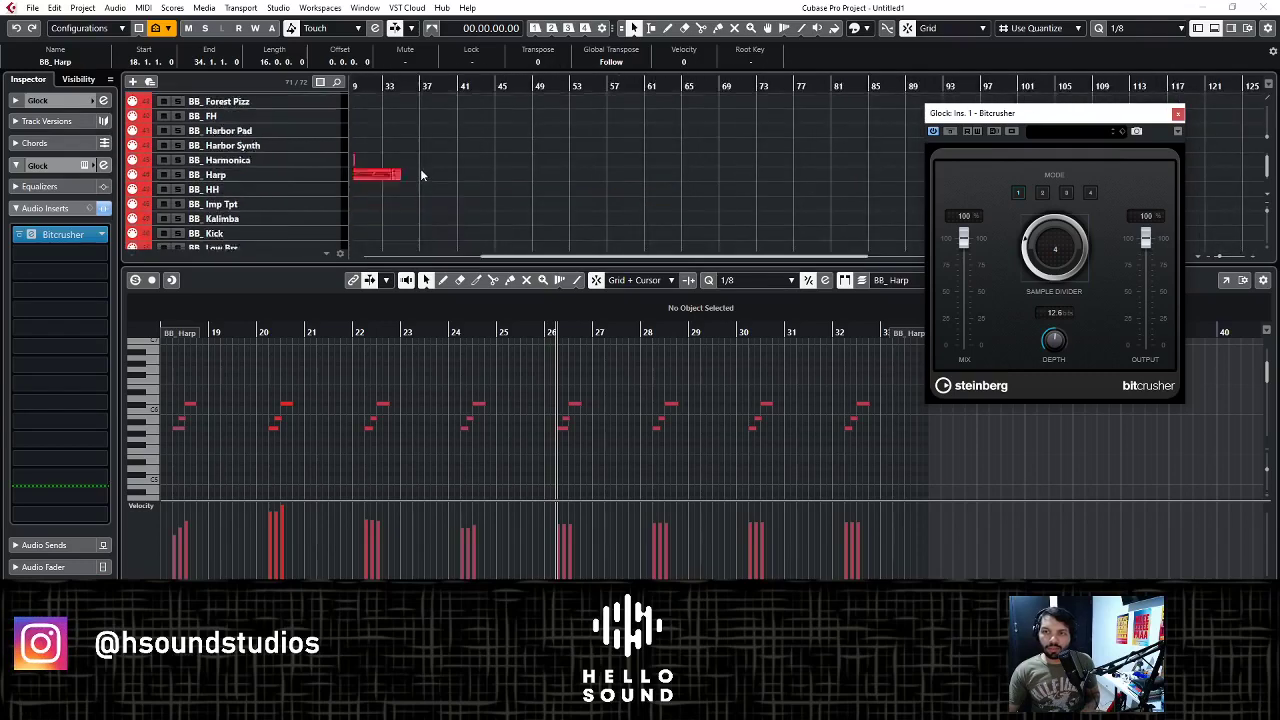
pyautogui.hscroll(4, 421, 174)
pyautogui.hscroll(-4, 403, 165)
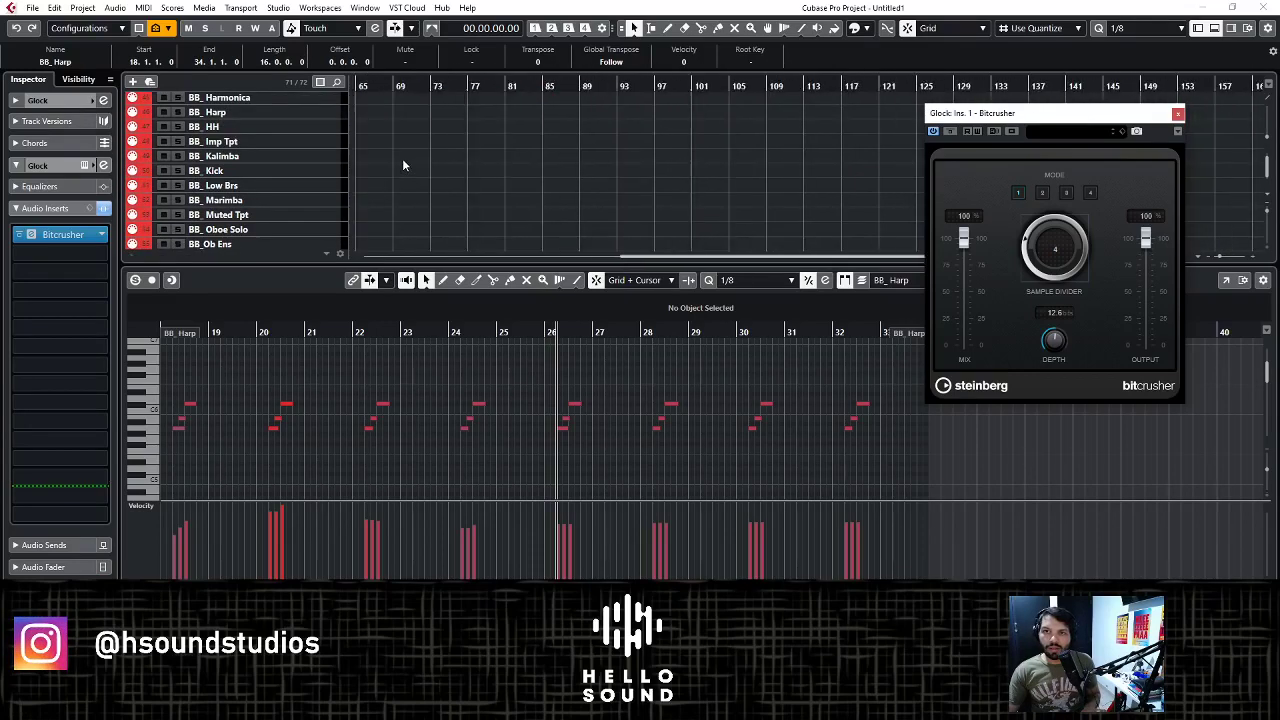
pyautogui.scroll(3, 403, 165)
pyautogui.scroll(2, 403, 160)
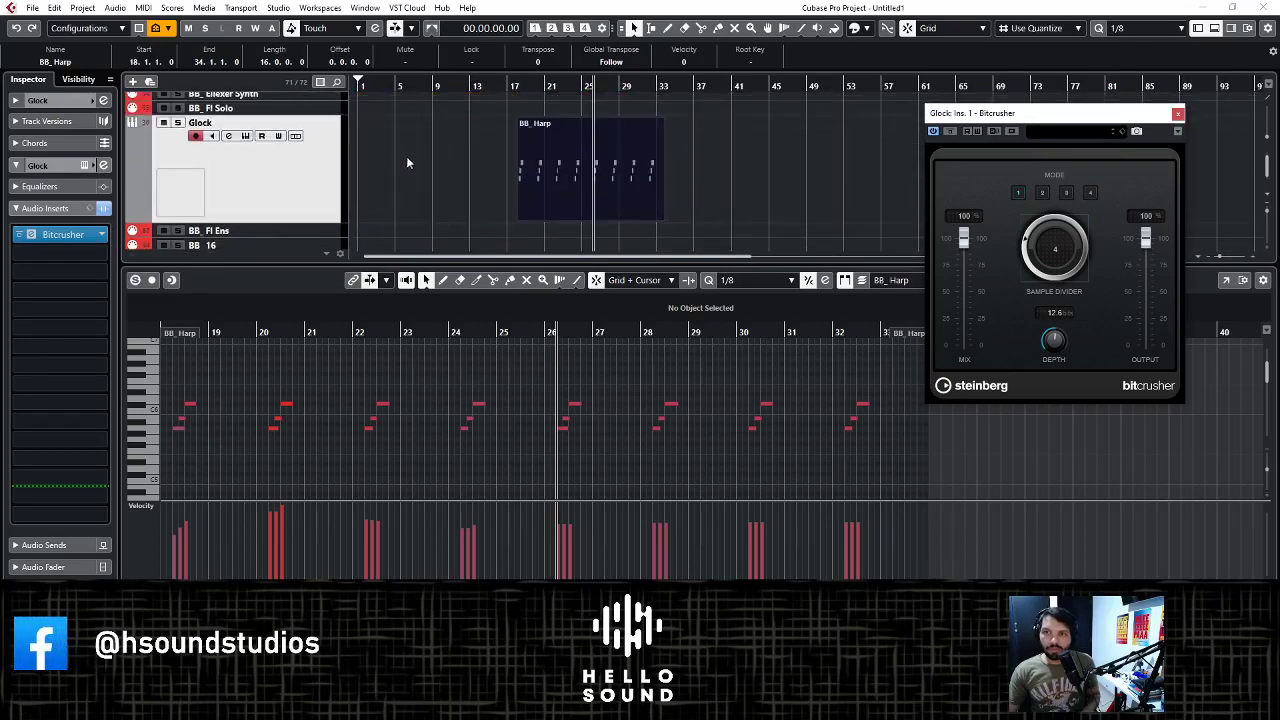
# - Search the effects for "delay" and insert H-Delay Stereo in the Glock track's second audio insert slot
pyautogui.click(82, 256)
pyautogui.write('delay')
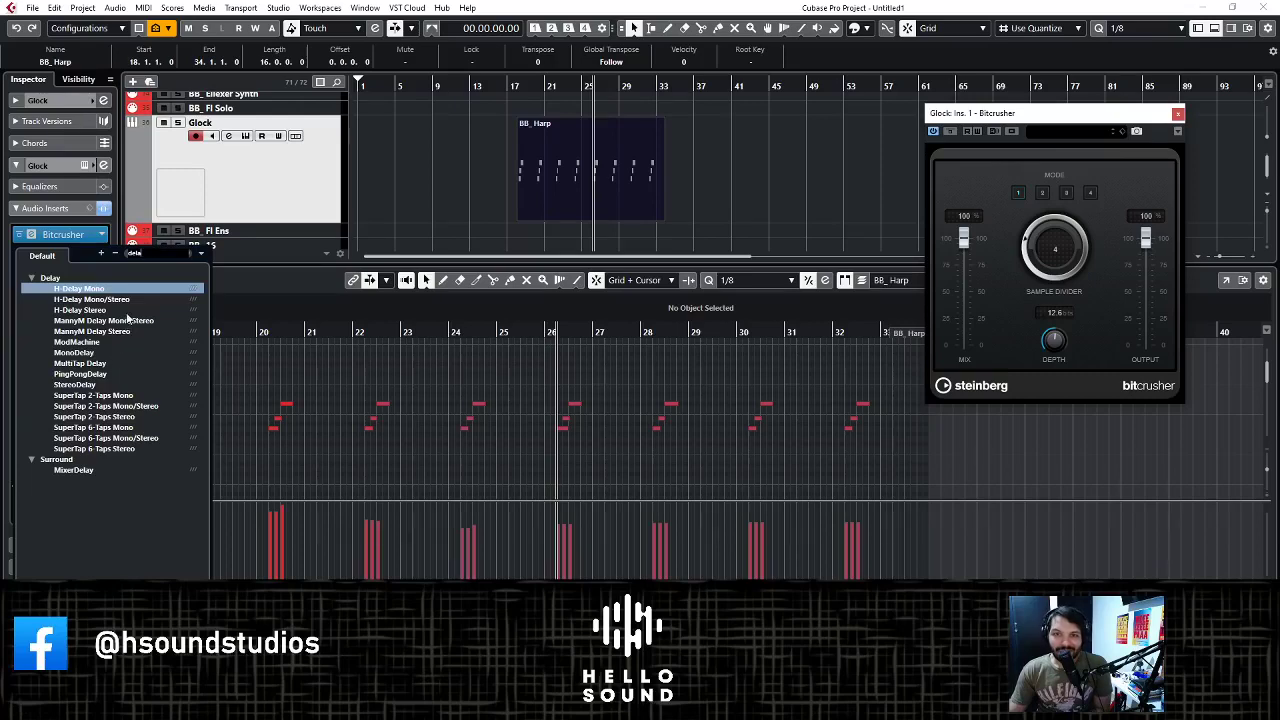
pyautogui.click(120, 310)
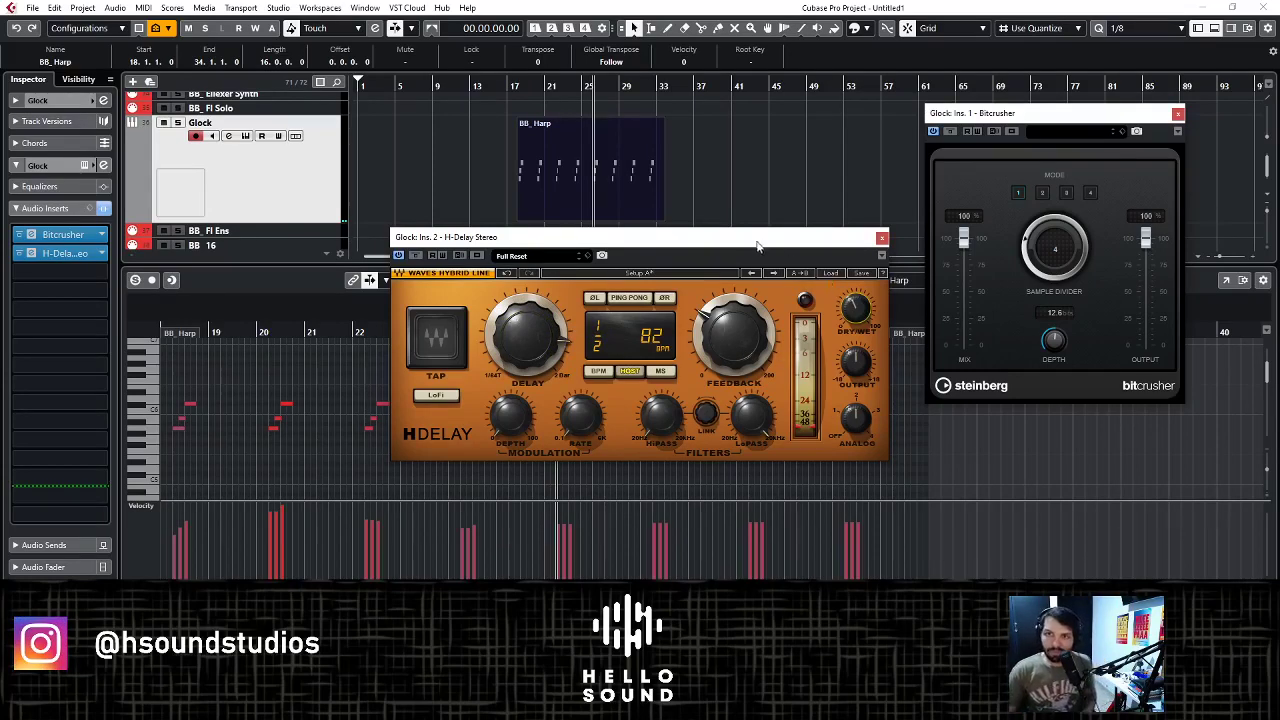
# - Audition the soloed Glock while raising the H-Delay feedback and setting its delay time to 1/4, and close the plug-in window
pyautogui.press('space')
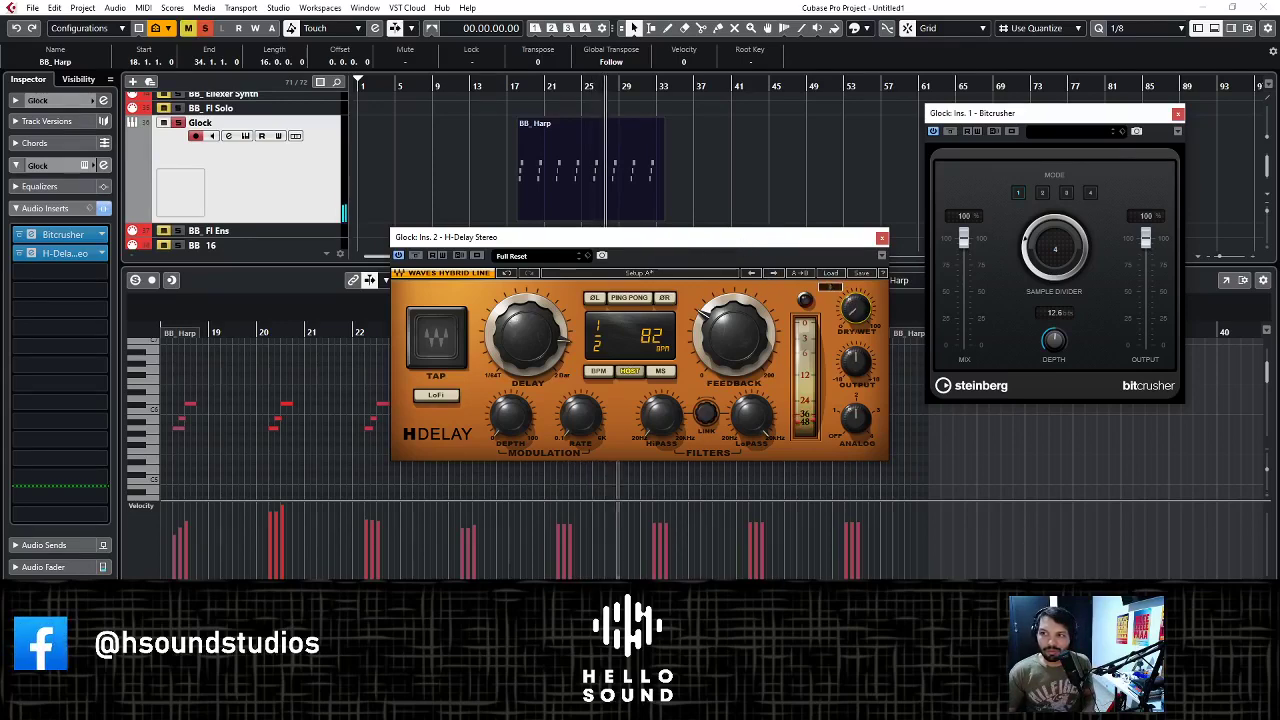
pyautogui.moveTo(733, 333); pyautogui.dragTo(733, 333)
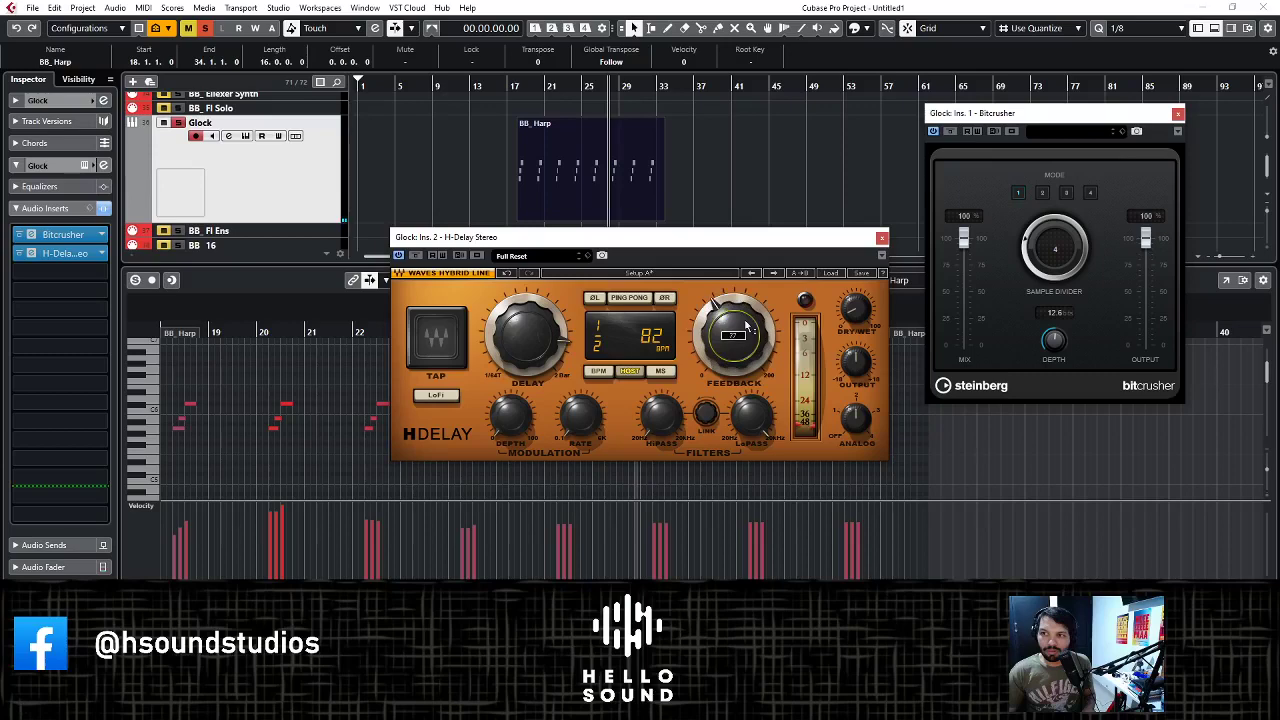
pyautogui.moveTo(600, 348); pyautogui.dragTo(600, 348)
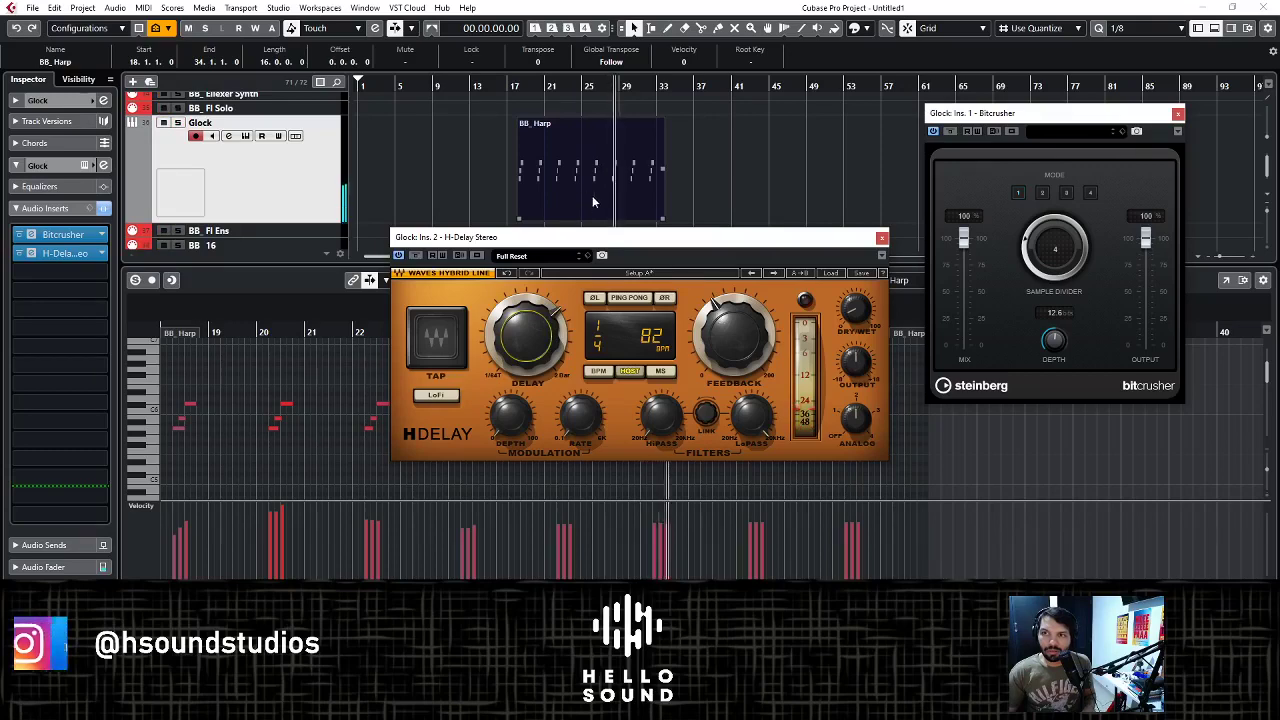
pyautogui.moveTo(727, 320)
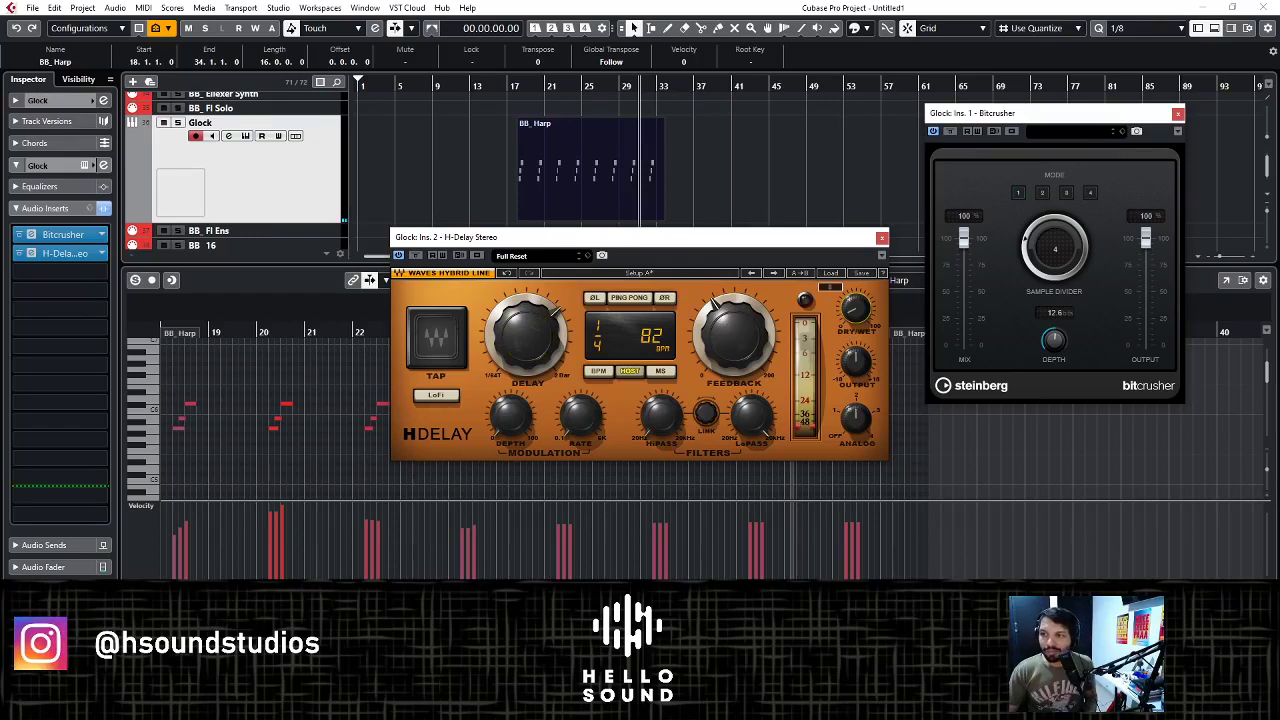
pyautogui.click(881, 238)
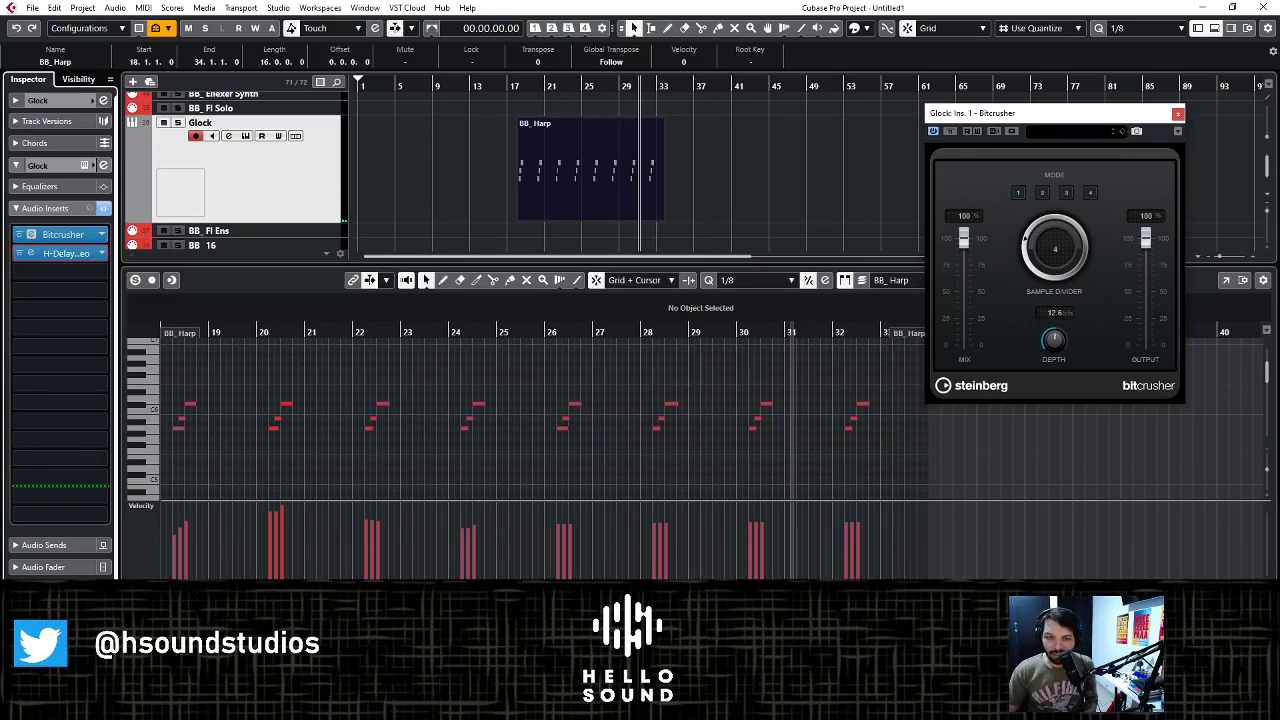
# - Close the key editor in the lower zone and select the BB_ Baritone Sx2 track
pyautogui.hotkey('ctrl', 'e')
pyautogui.press('g')
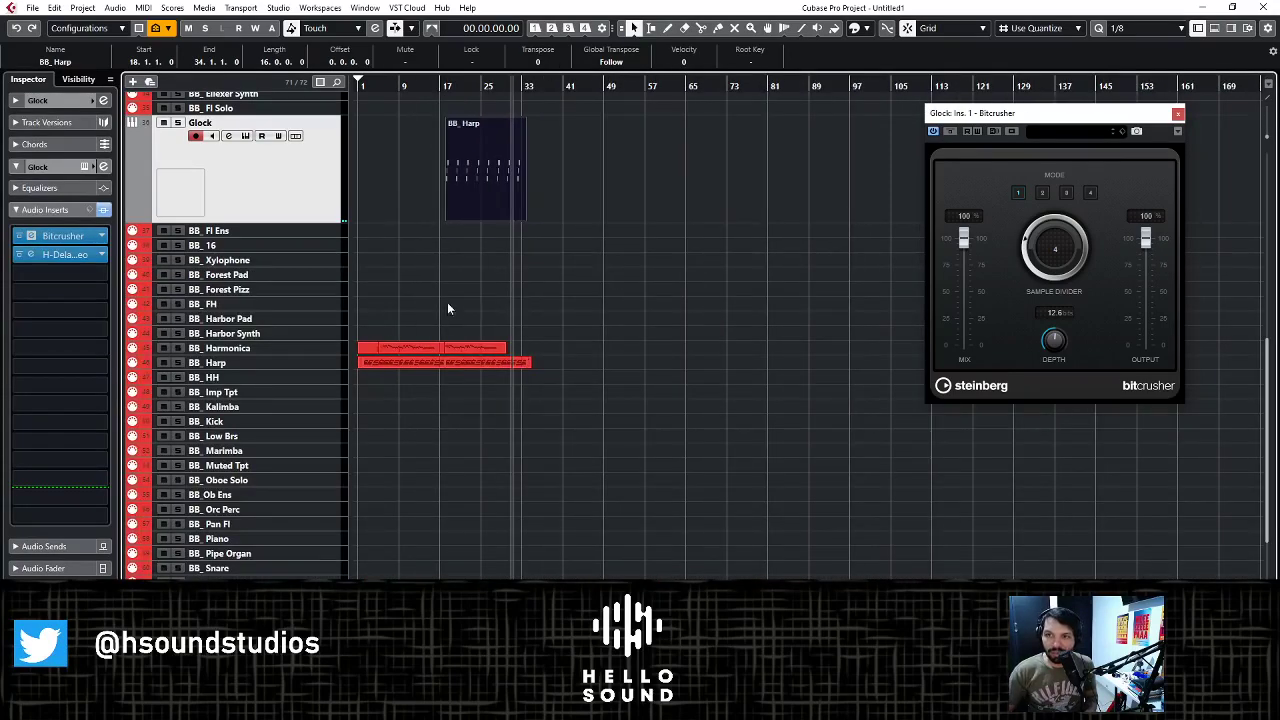
pyautogui.scroll(10, 447, 302)
pyautogui.scroll(-5, 446, 282)
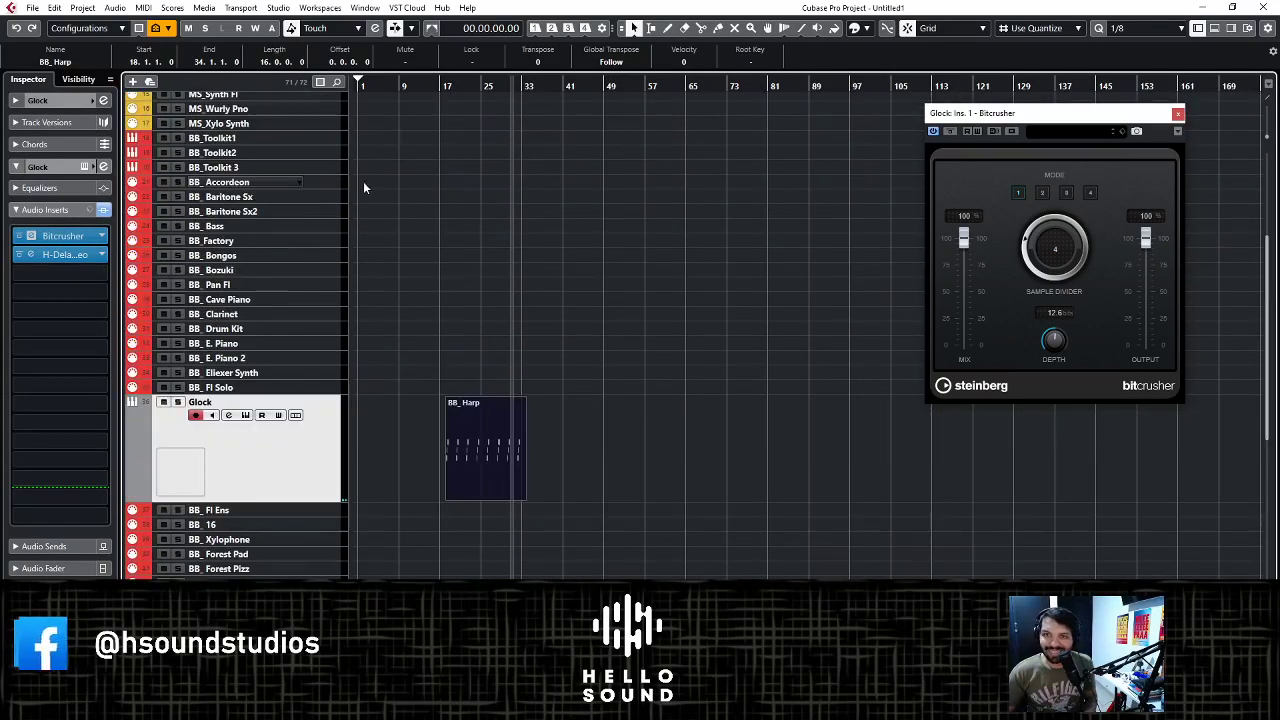
pyautogui.click(317, 219)
pyautogui.scroll(-3, 442, 566)
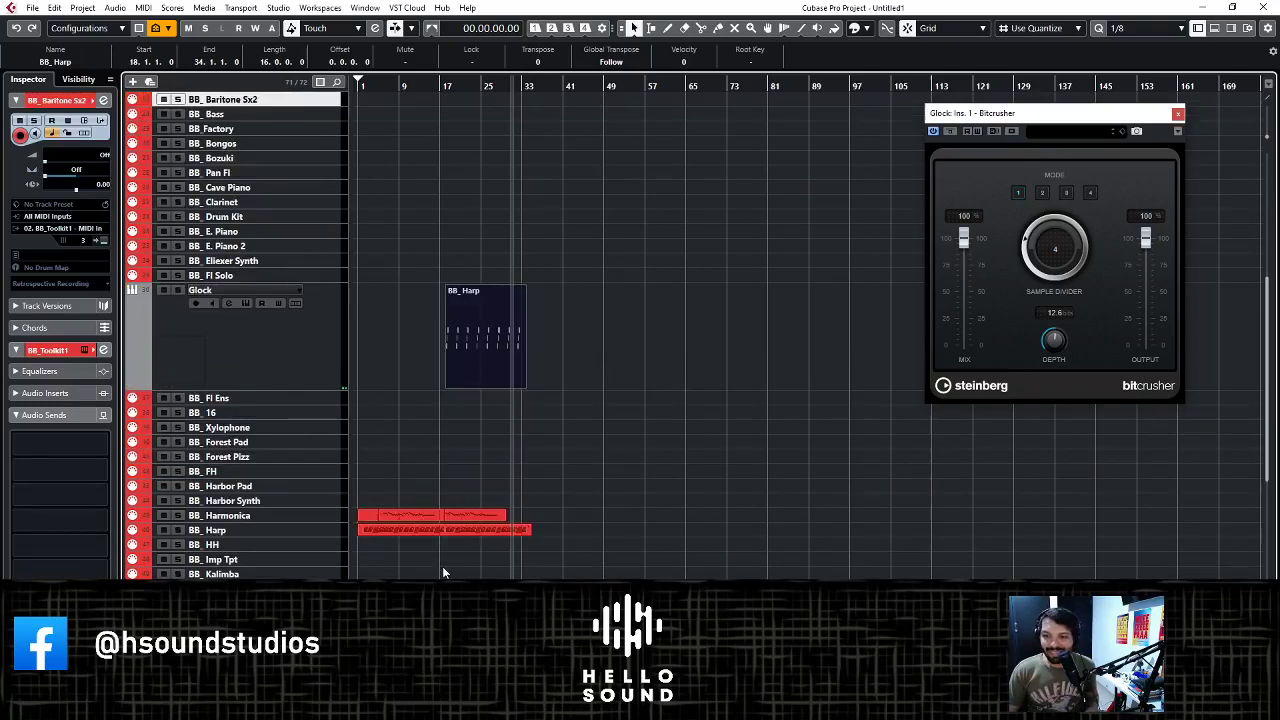
# - Select the BB_ Harmonica part starting at bar 5 and shrink the Glock track to a single row
pyautogui.click(400, 509)
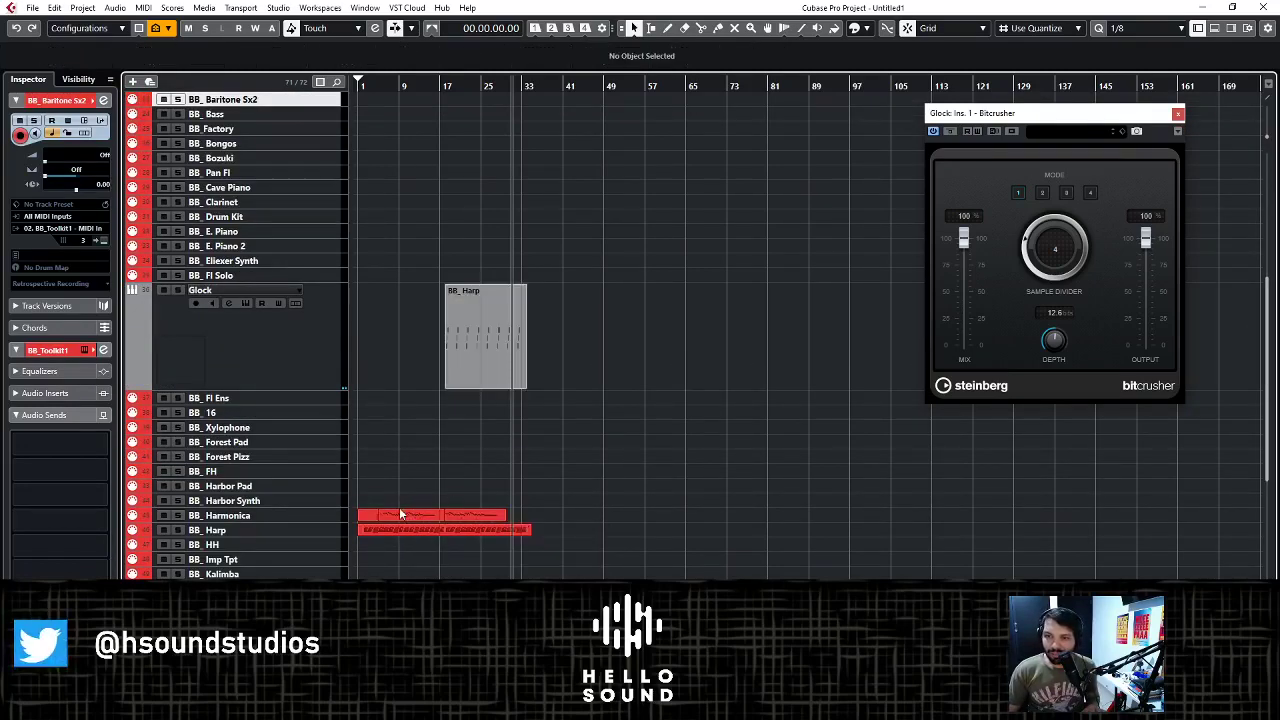
pyautogui.moveTo(407, 512); pyautogui.dragTo(396, 246)
pyautogui.scroll(2, 374, 296)
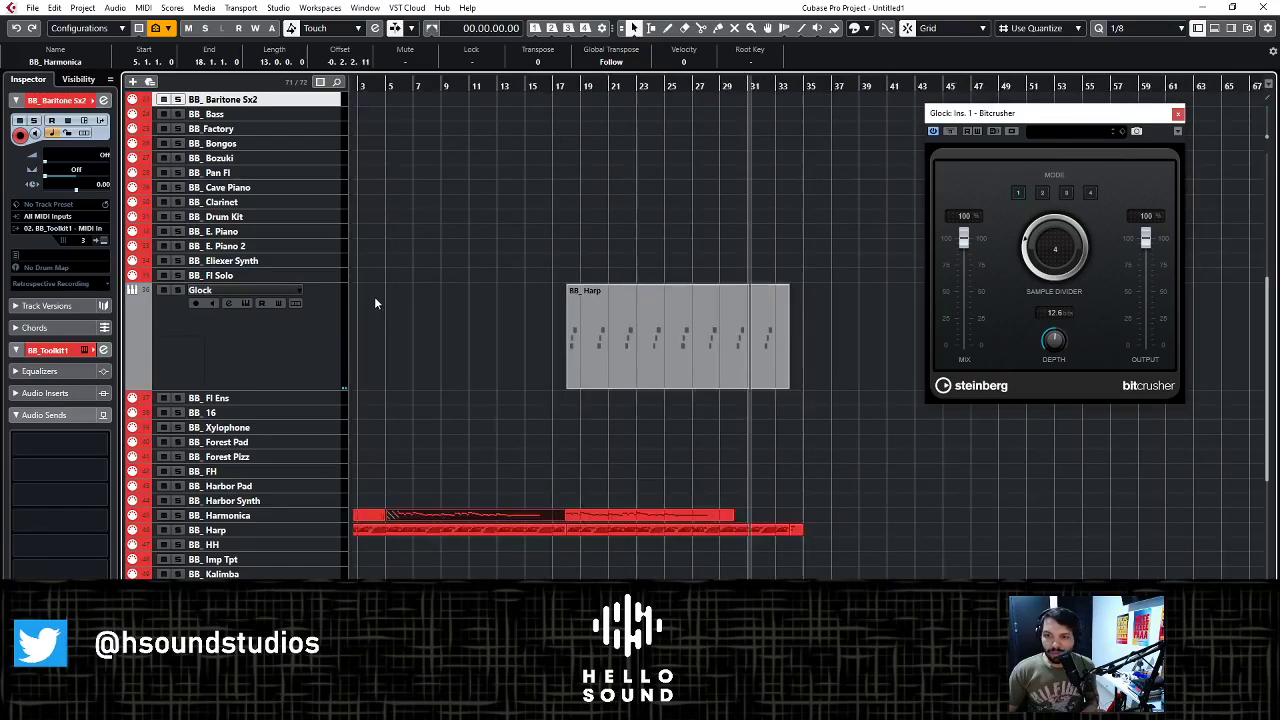
pyautogui.hscroll(2, 373, 298)
pyautogui.hscroll(-2, 476, 335)
pyautogui.scroll(1, 470, 360)
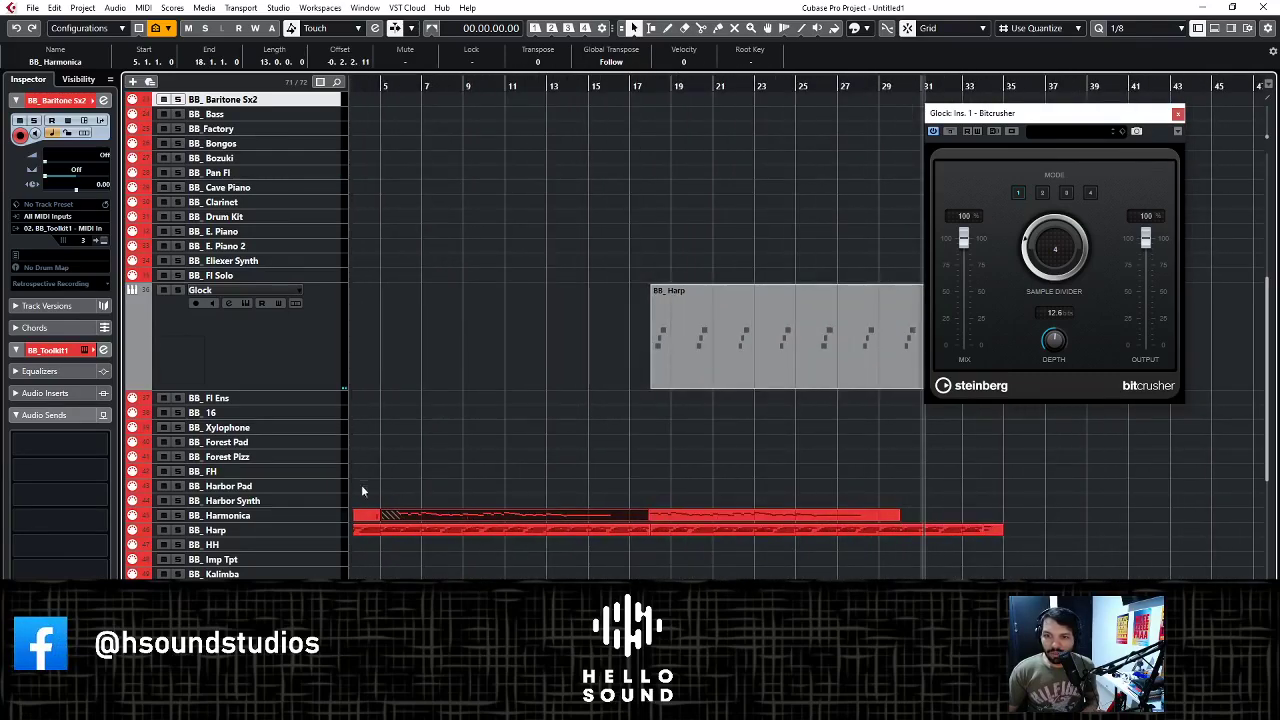
pyautogui.click(251, 366)
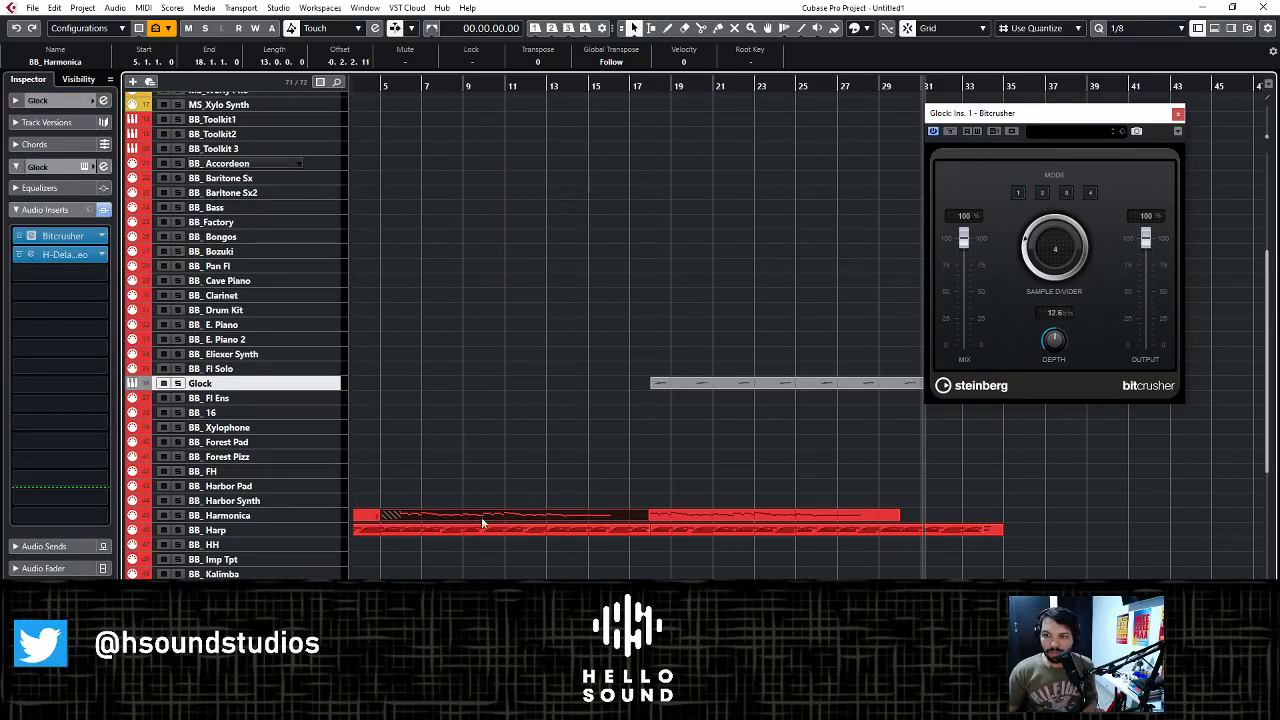
# - Copy the second harmonica part up to the BB_ Bozuki track and trim its start to bar 18
pyautogui.moveTo(709, 515); pyautogui.dragTo(709, 257)
pyautogui.press('h')
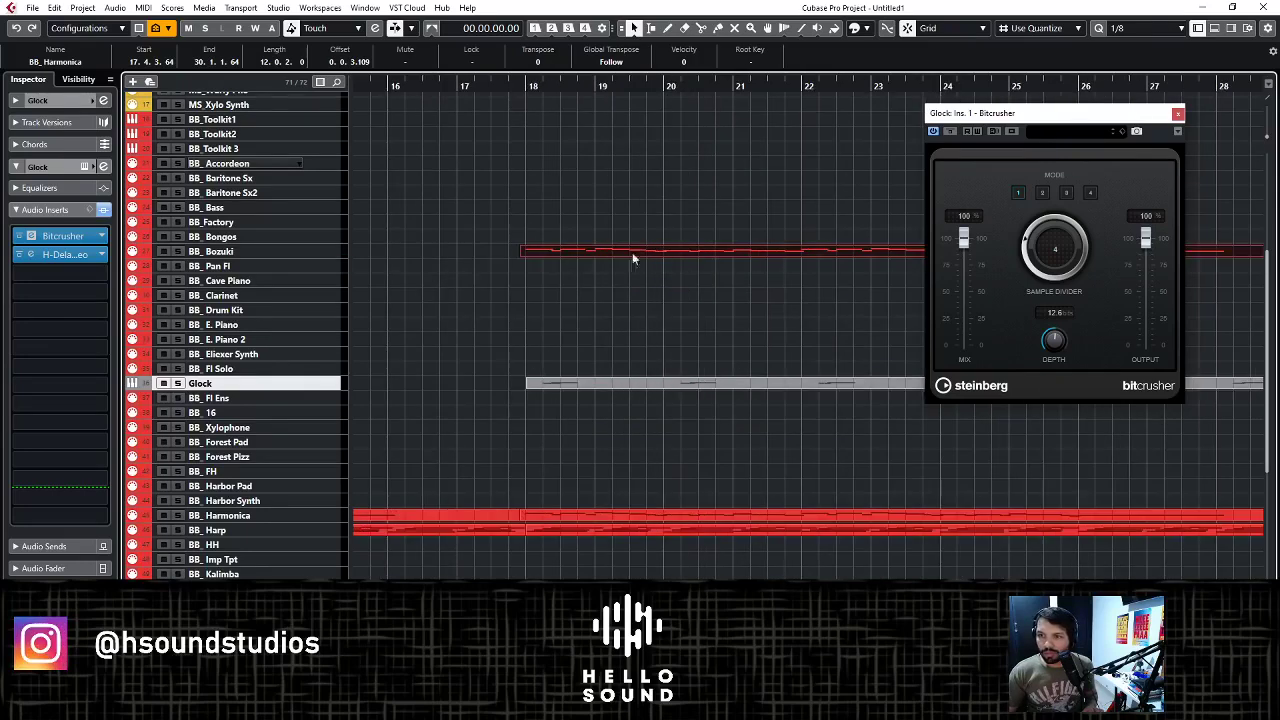
pyautogui.scroll(5, 600, 300)
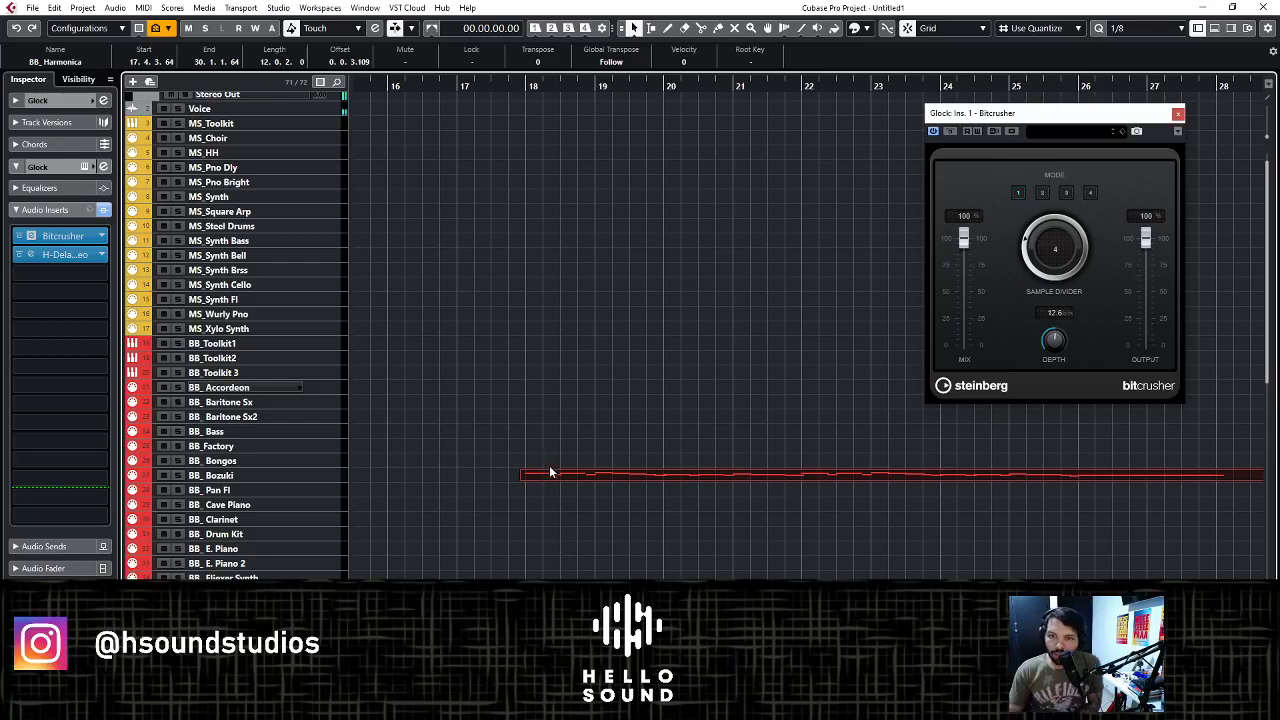
pyautogui.moveTo(522, 479); pyautogui.dragTo(533, 479)
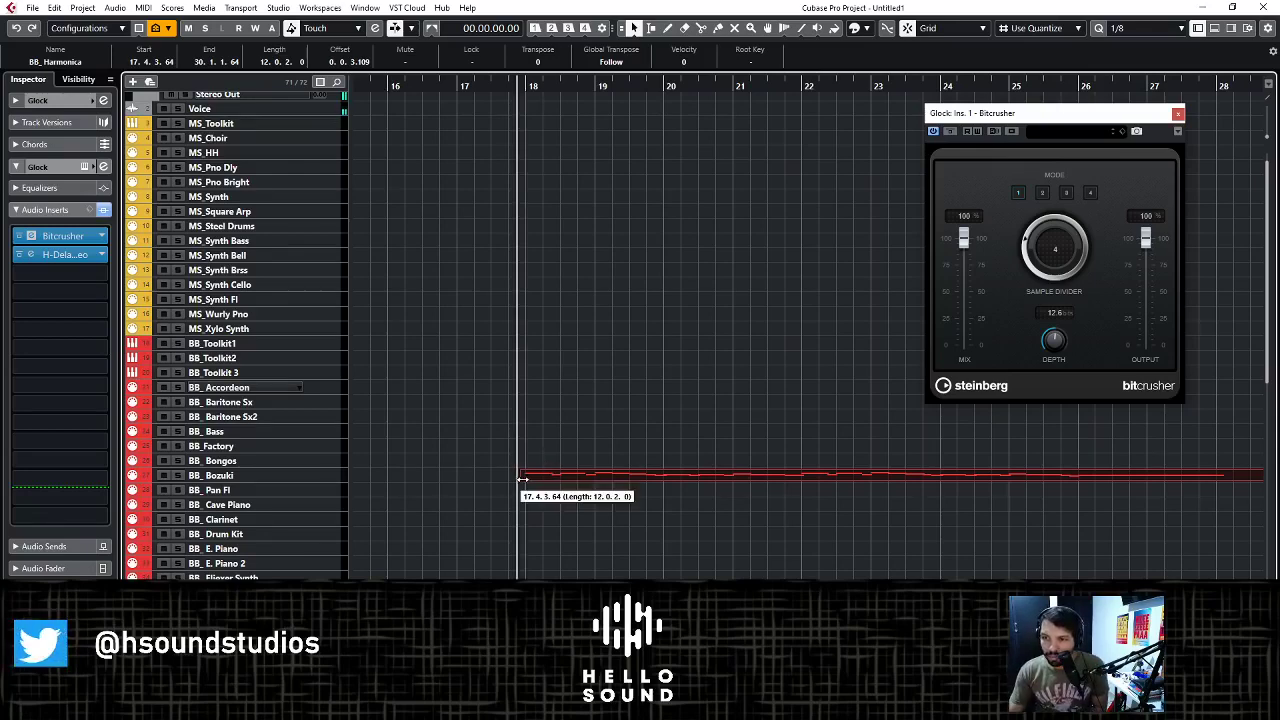
# - Move the trimmed harmonica copy from BB_ Bozuki to the BB_ Baritone Sx track, keeping its start at bar 18
pyautogui.scroll(-6, 532, 487)
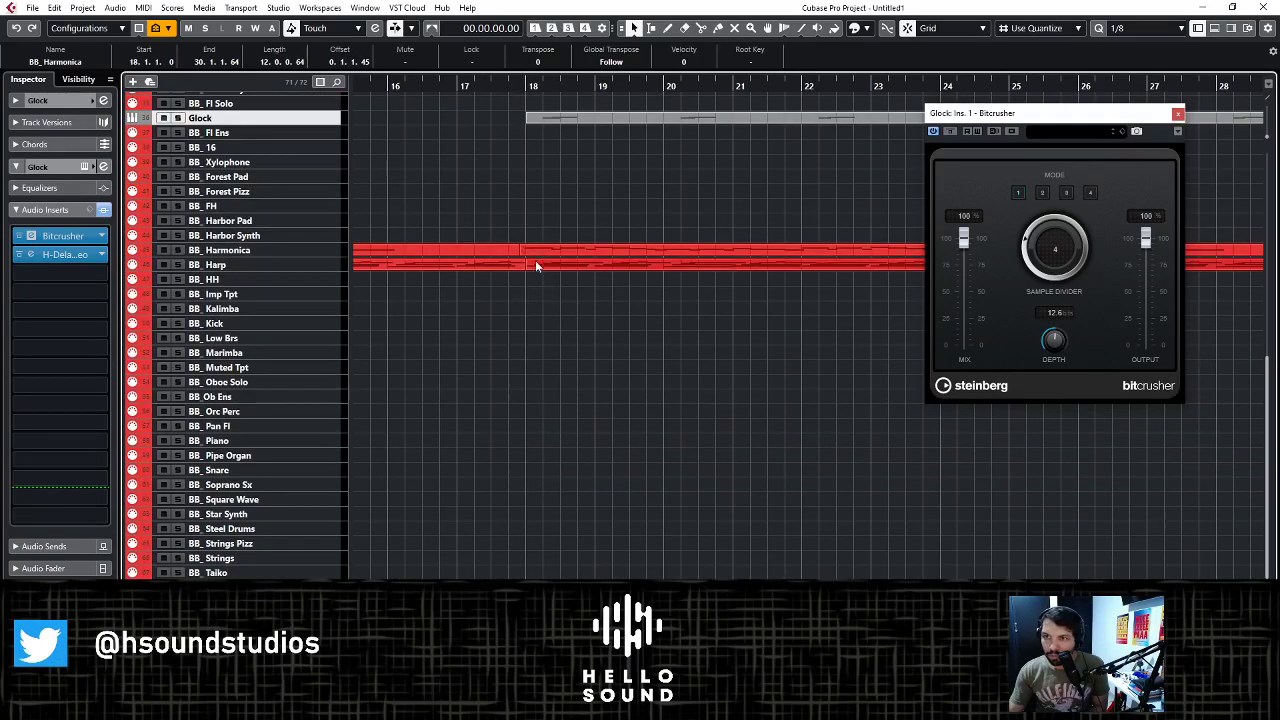
pyautogui.scroll(6, 545, 241)
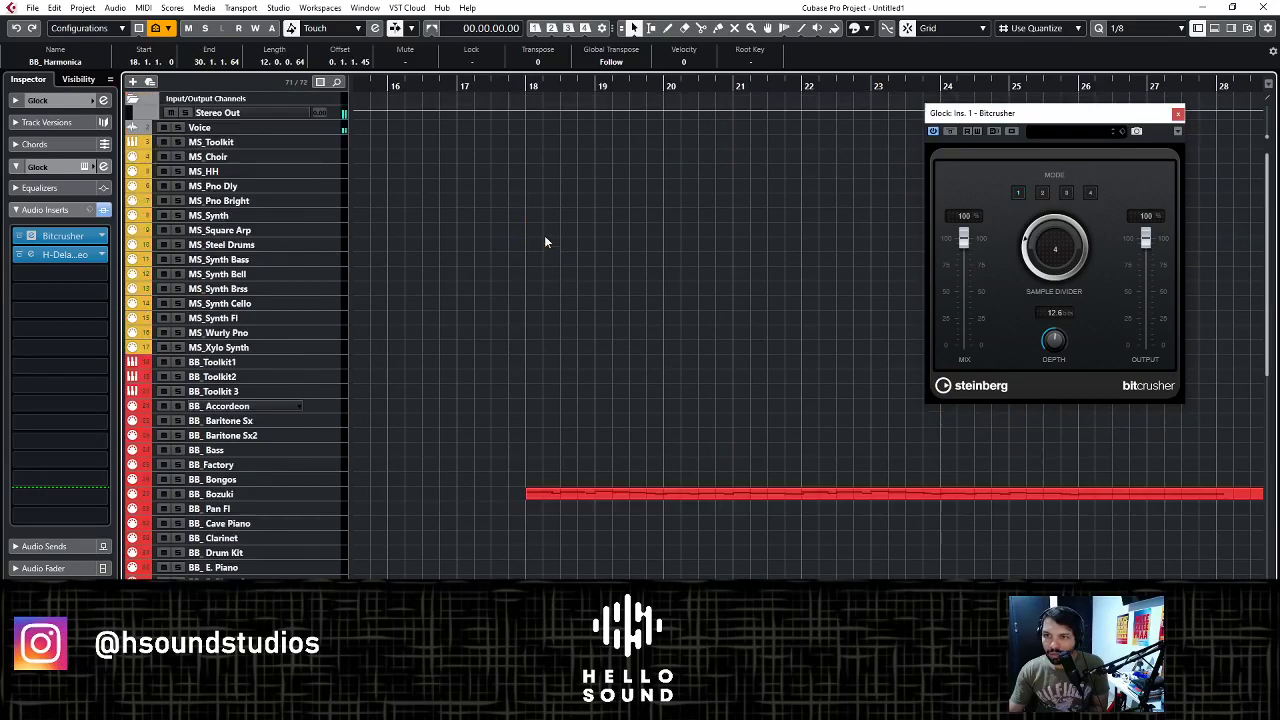
pyautogui.click(550, 485)
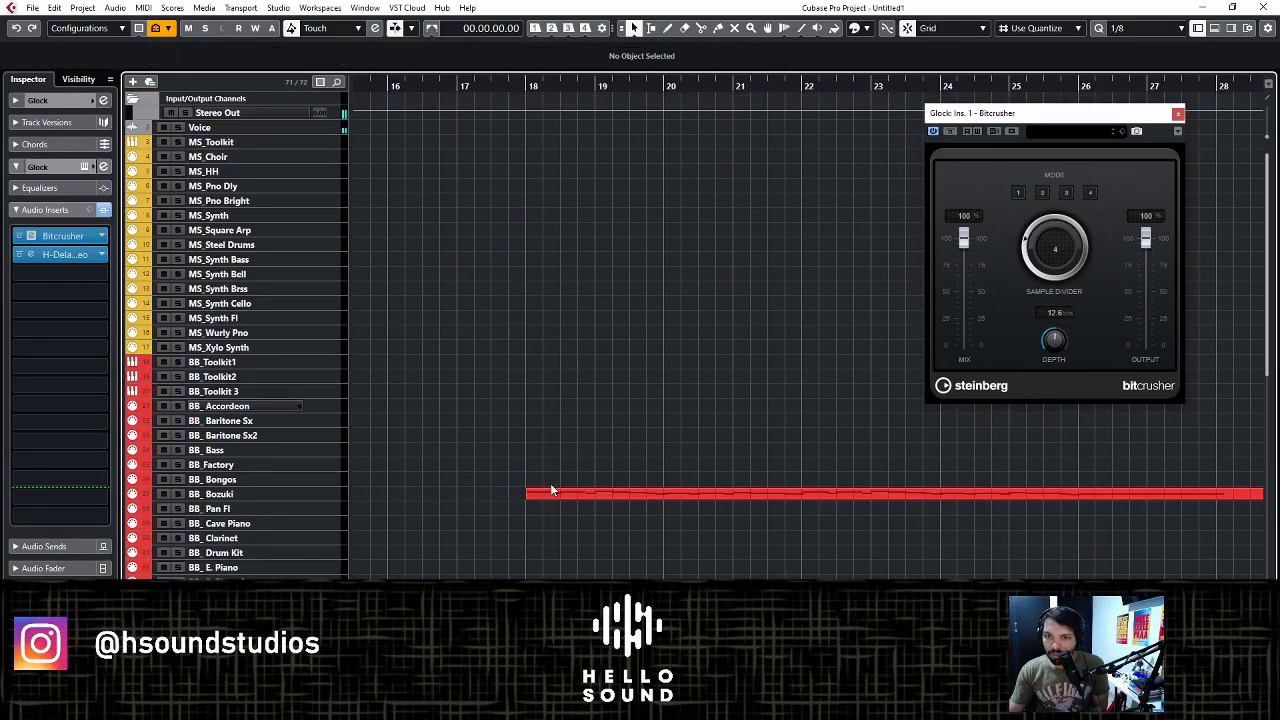
pyautogui.moveTo(556, 492); pyautogui.dragTo(553, 428)
# - Play the arrangement from bar 18 and mute the BB_ Harmonica track
pyautogui.press('space')
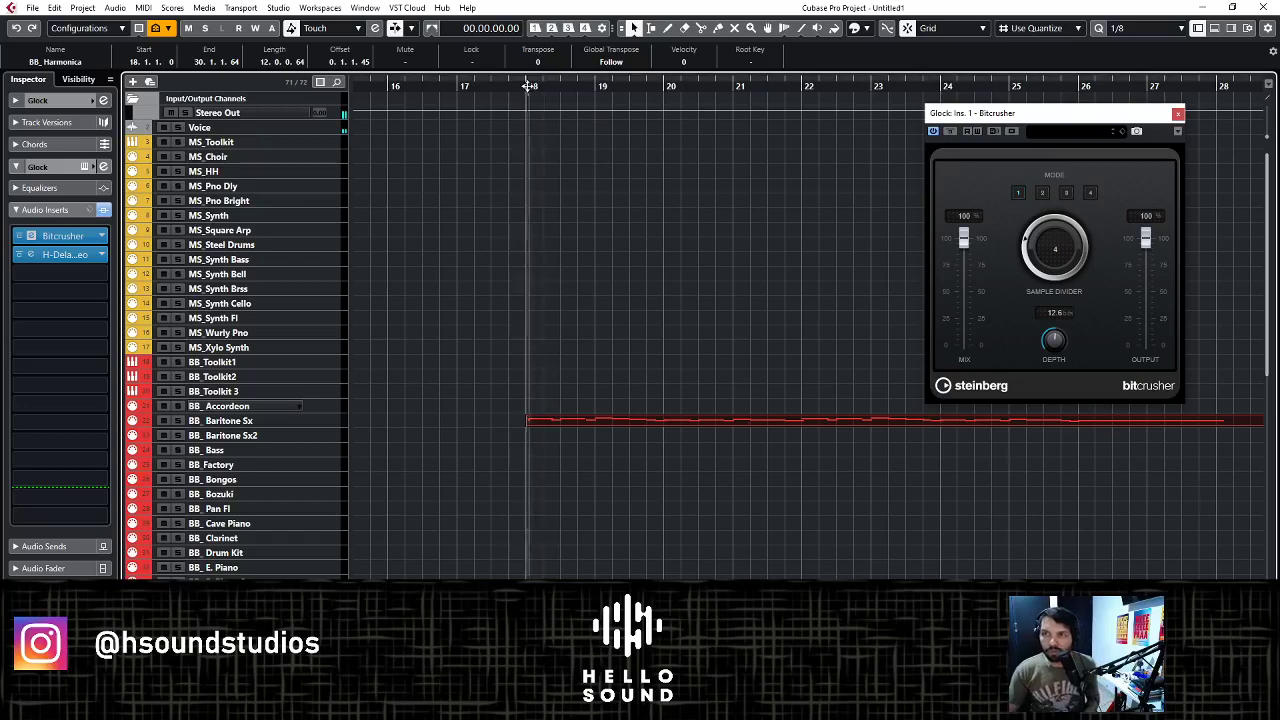
pyautogui.scroll(-10, 652, 476)
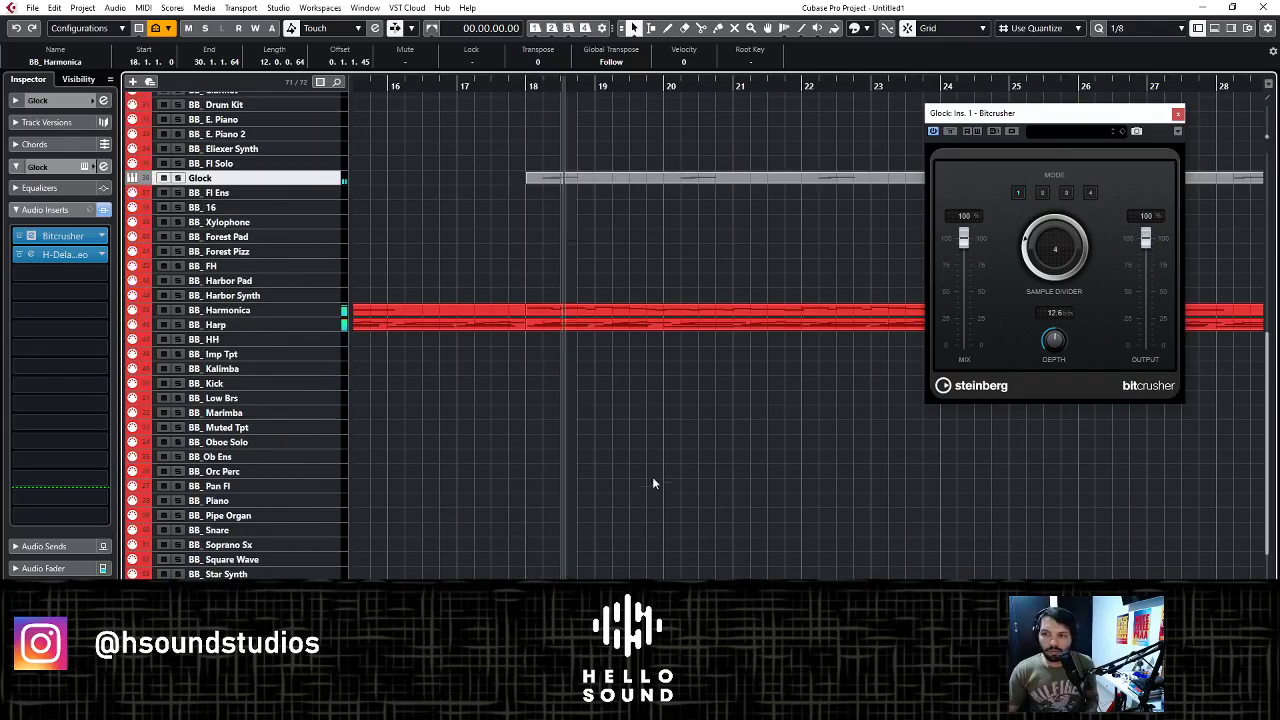
pyautogui.click(163, 310)
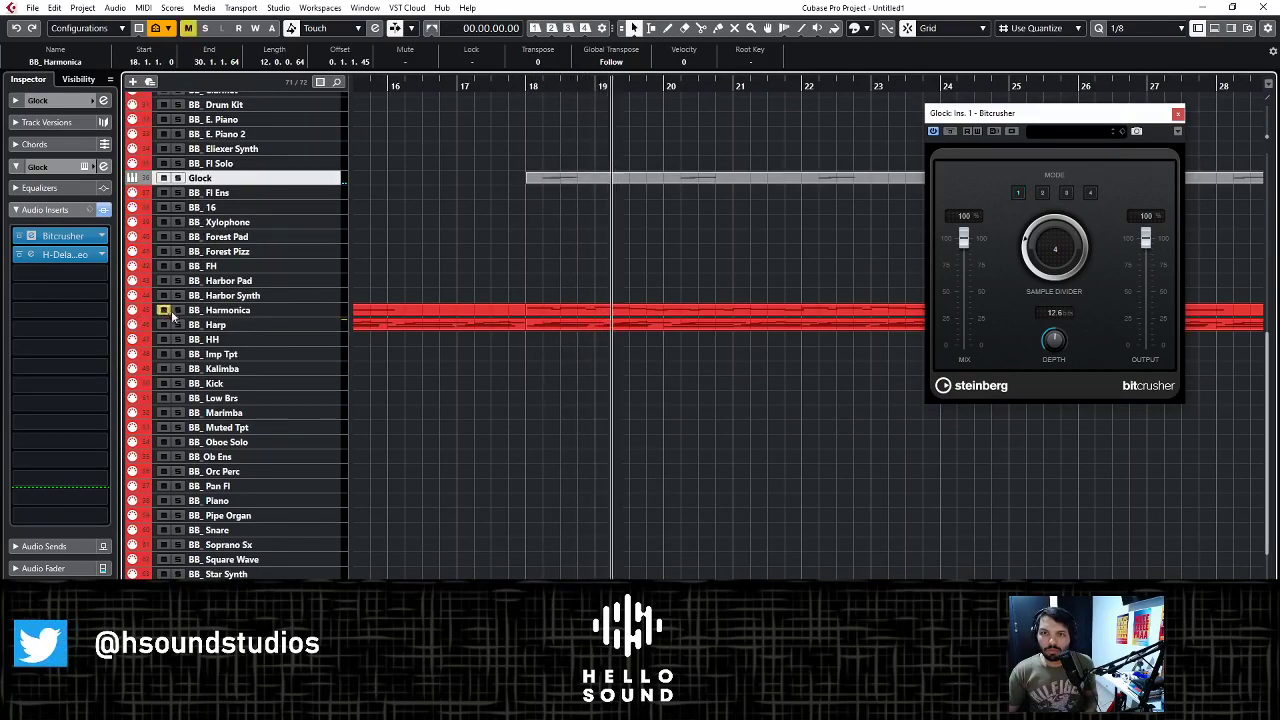
# - Delete the original harmonica parts on either side of bar 18 from the BB_ Harmonica track
pyautogui.scroll(8, 580, 269)
pyautogui.scroll(-5, 590, 320)
pyautogui.moveTo(605, 385); pyautogui.dragTo(507, 432)
pyautogui.click(506, 425)
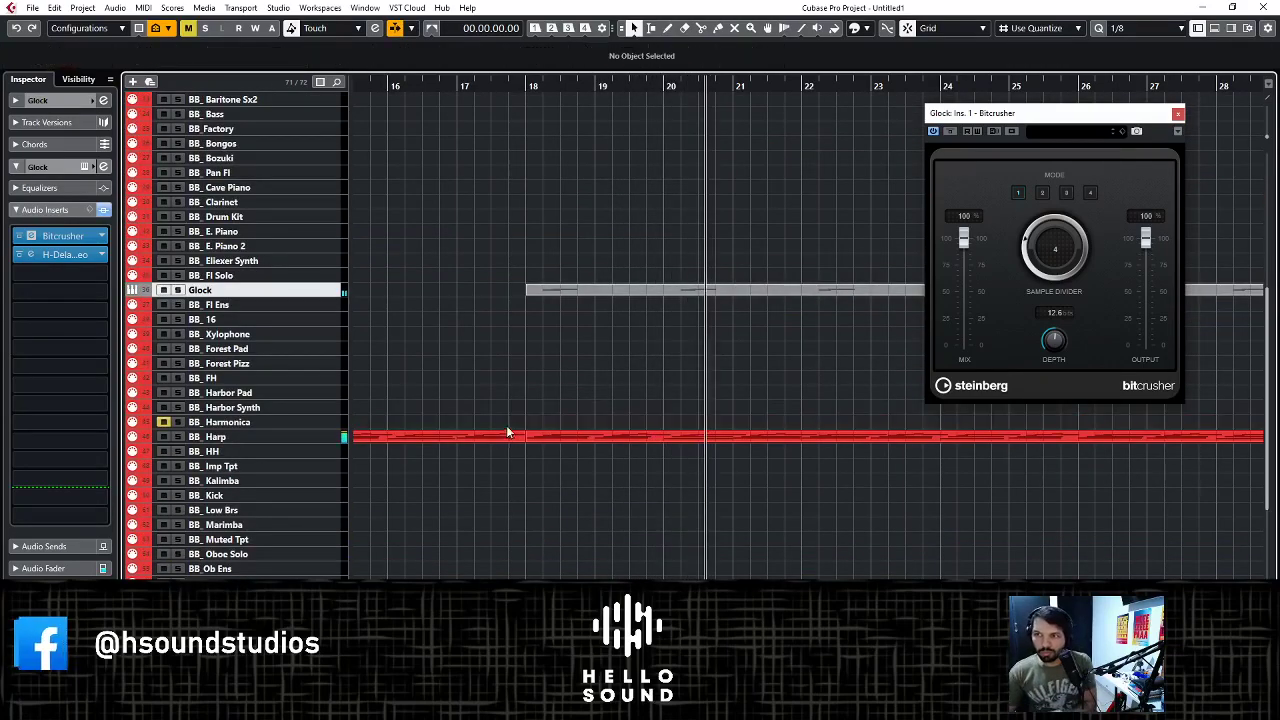
# - Select the BB_ Baritone Sx track and increase its height so the part's notes are readable
pyautogui.scroll(8, 552, 369)
pyautogui.moveTo(312, 424); pyautogui.dragTo(313, 453)
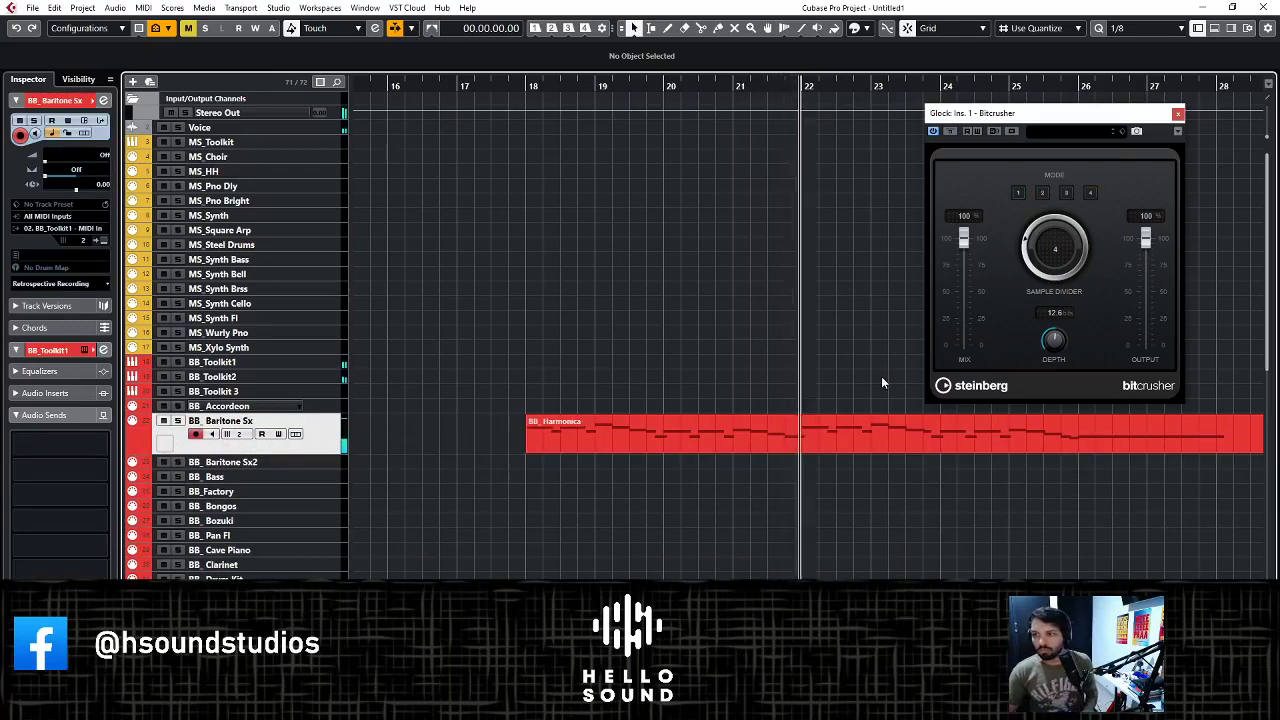
pyautogui.scroll(-3, 852, 378)
pyautogui.scroll(-10, 797, 434)
pyautogui.scroll(7, 795, 440)
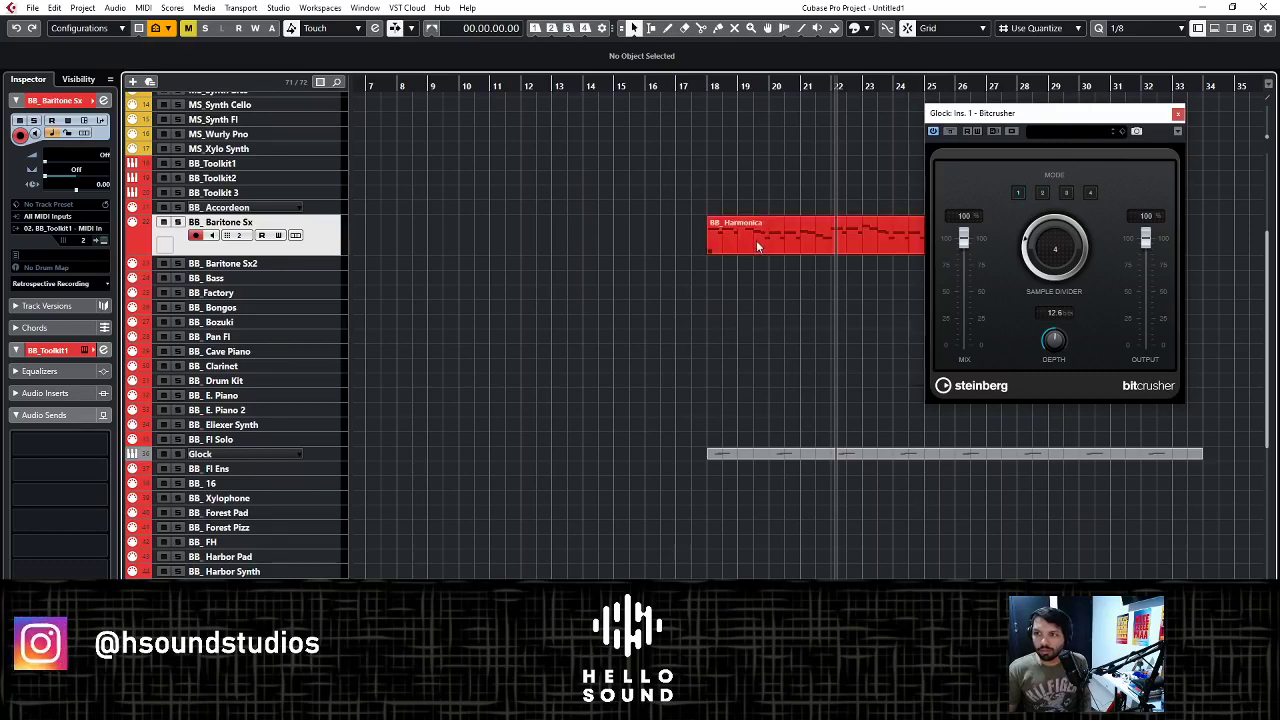
# - Copy the BB_ Baritone Sx part from bar 18 to bar 6 and select the harmonica part spanning bars 1 to 6
pyautogui.moveTo(757, 246); pyautogui.dragTo(473, 246)
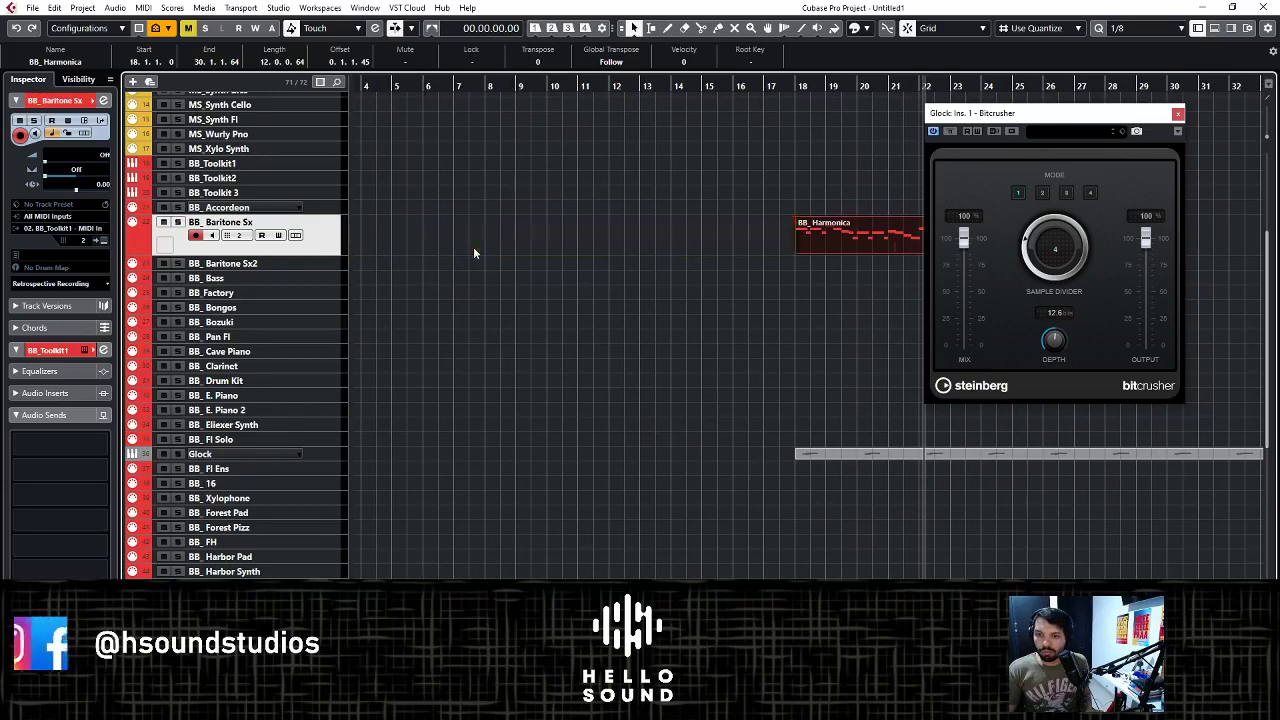
pyautogui.moveTo(837, 562); pyautogui.dragTo(726, 578)
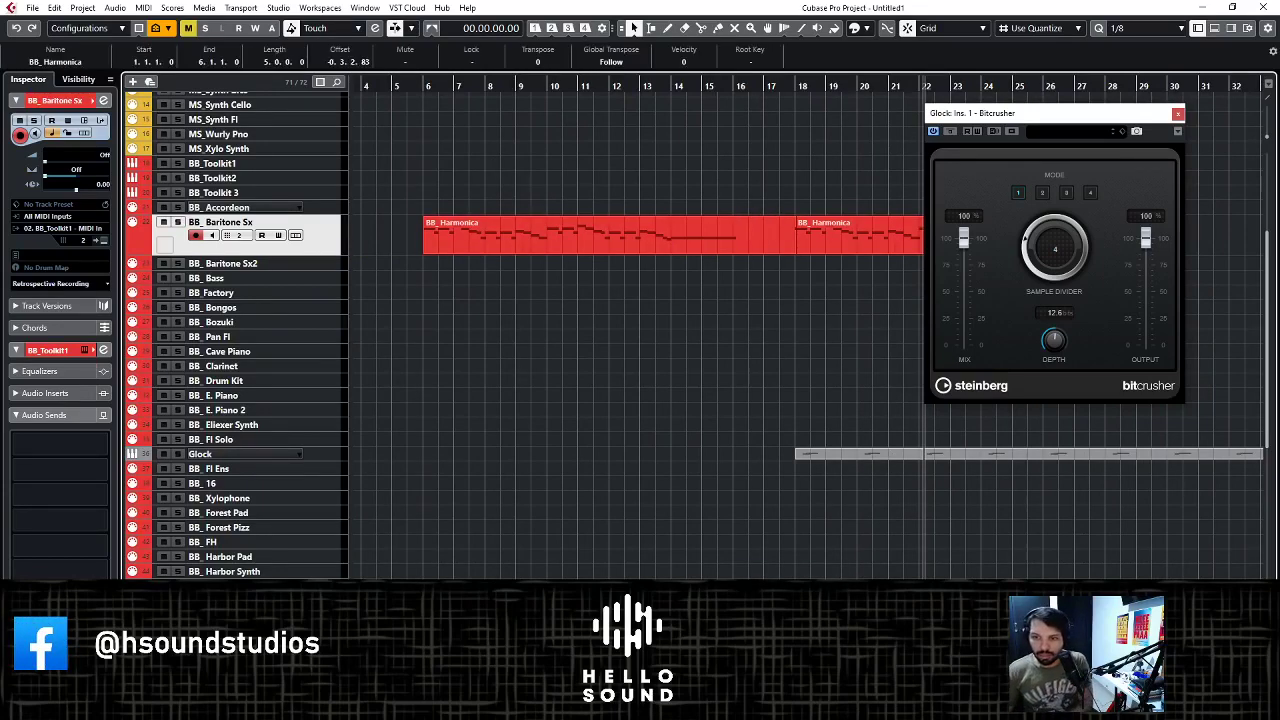
# - Play the arrangement from bar 6 and lower the velocities of all notes in the BB_ Baritone Sx part starting there
pyautogui.click(428, 80)
pyautogui.press('space')
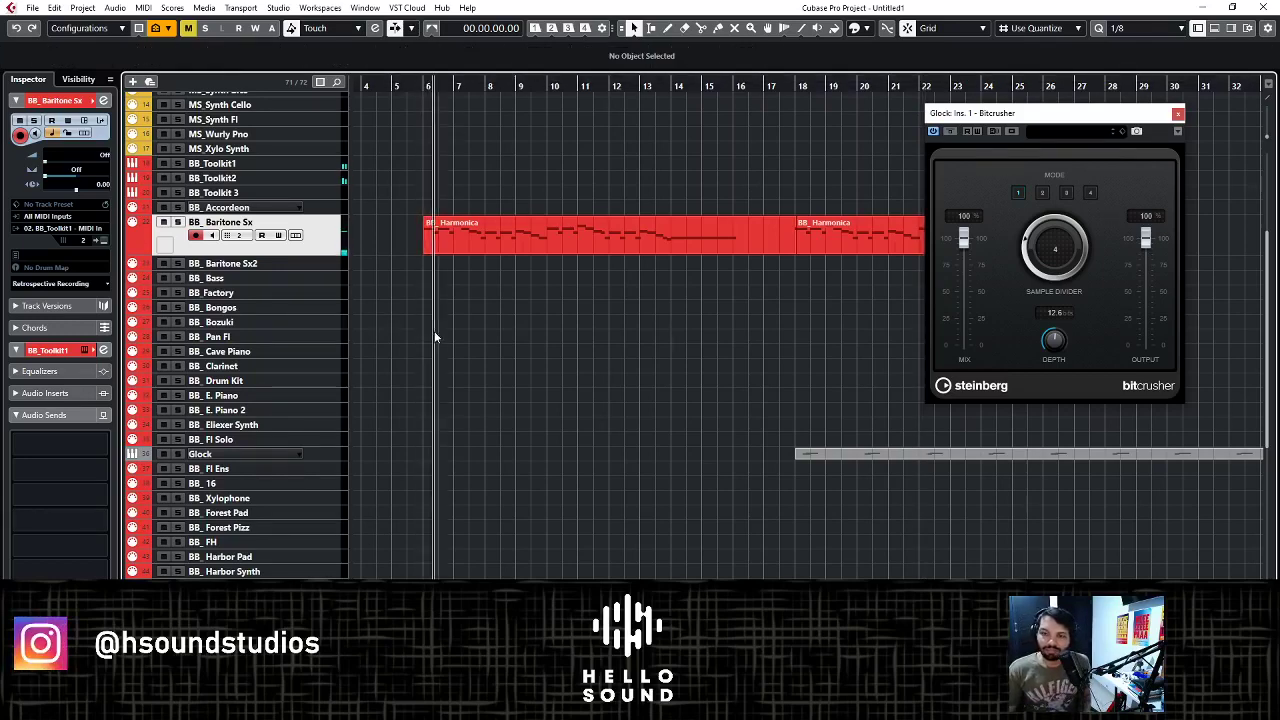
pyautogui.click(479, 236)
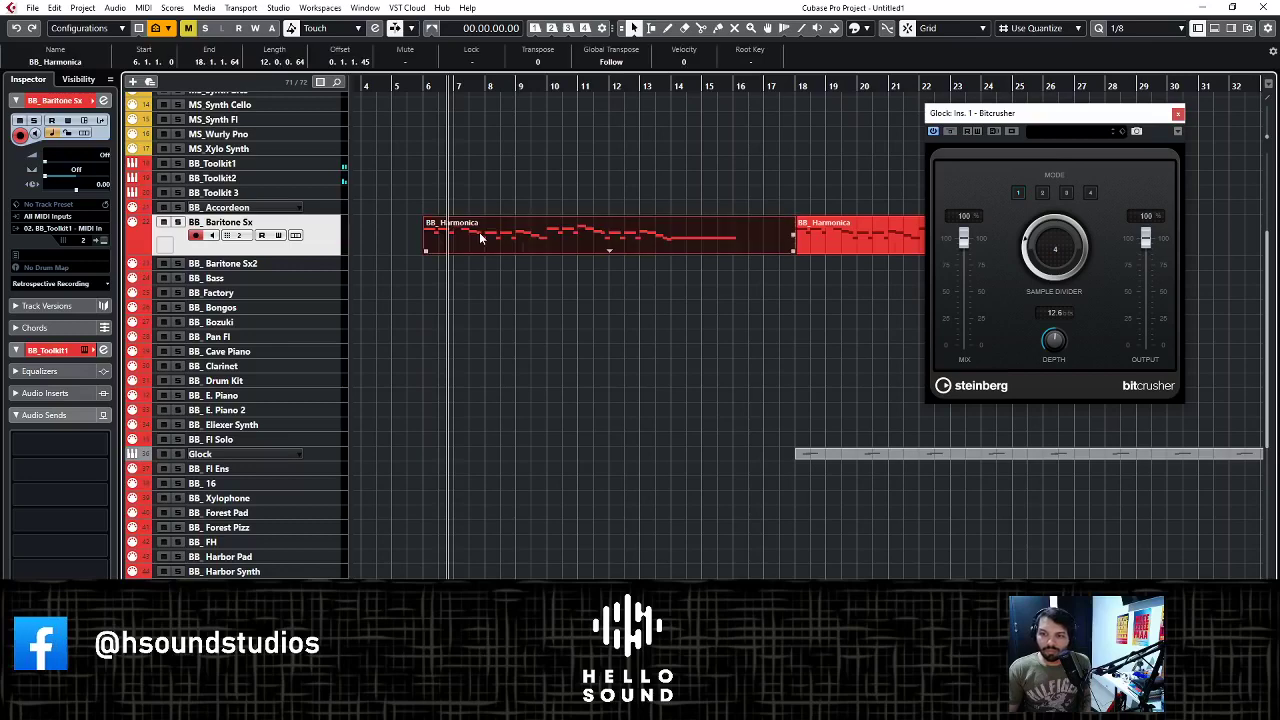
pyautogui.doubleClick(479, 232)
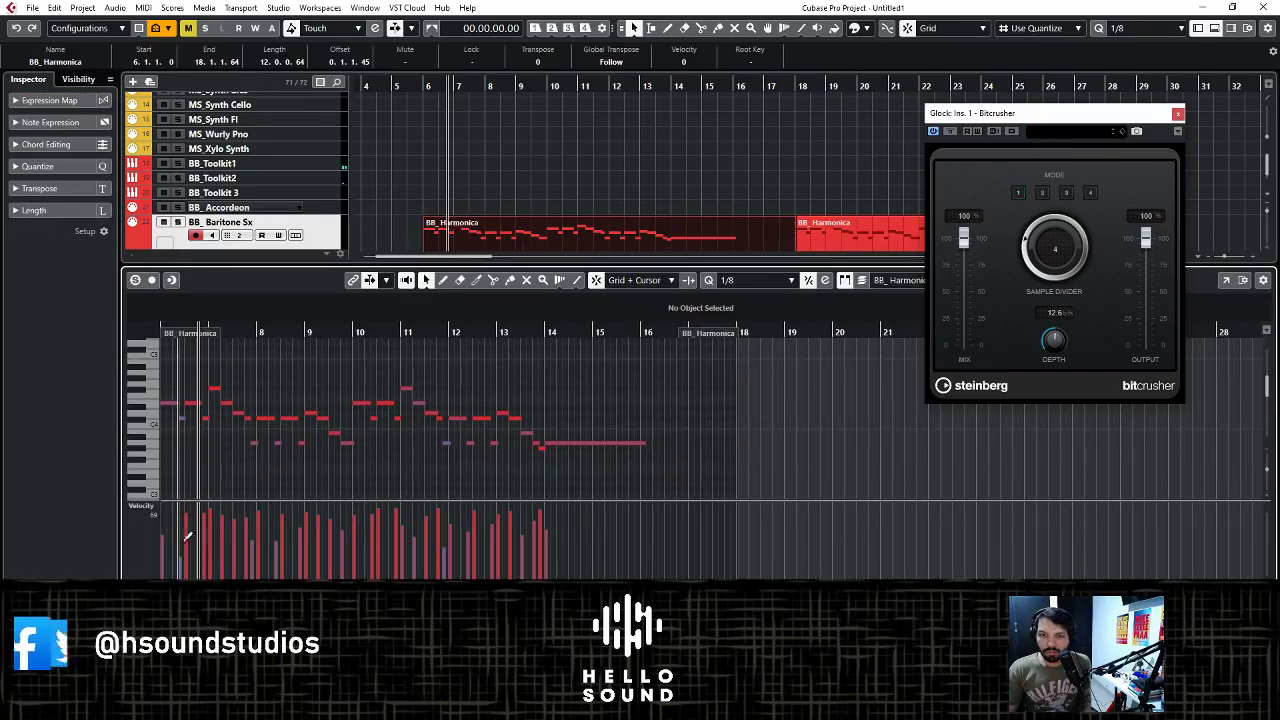
pyautogui.moveTo(591, 357); pyautogui.dragTo(150, 492)
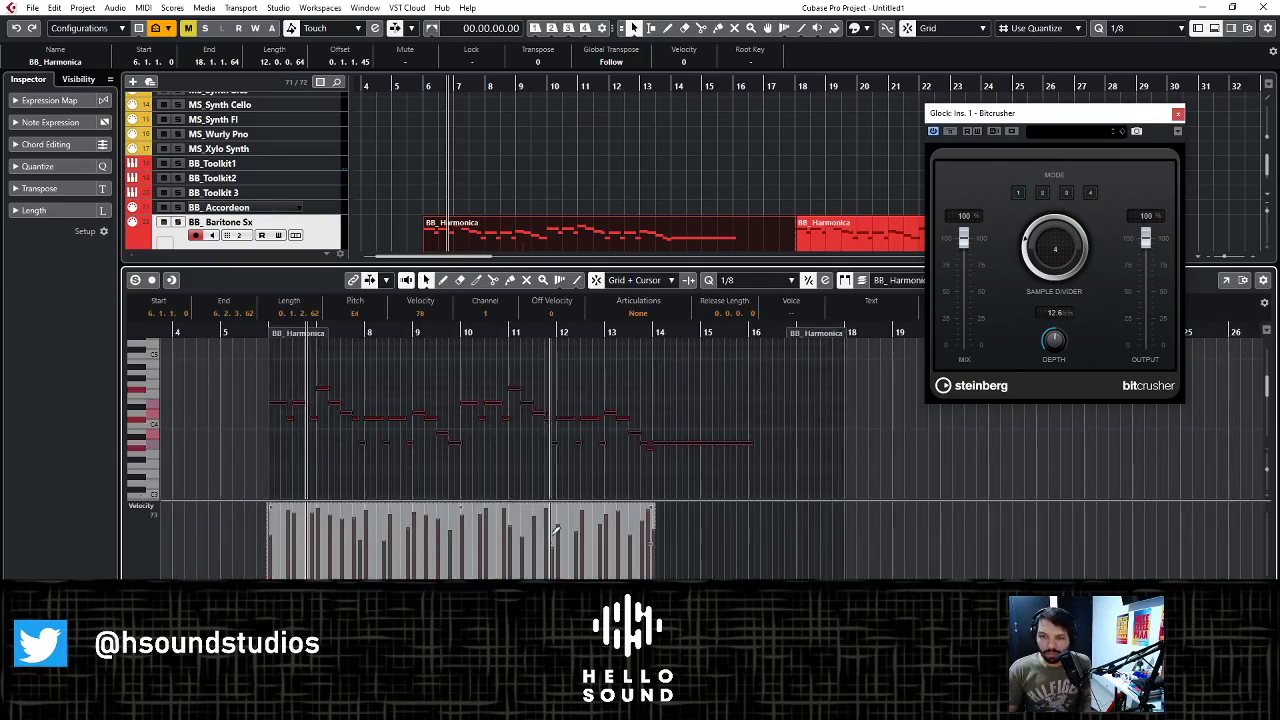
pyautogui.moveTo(462, 508); pyautogui.dragTo(461, 524)
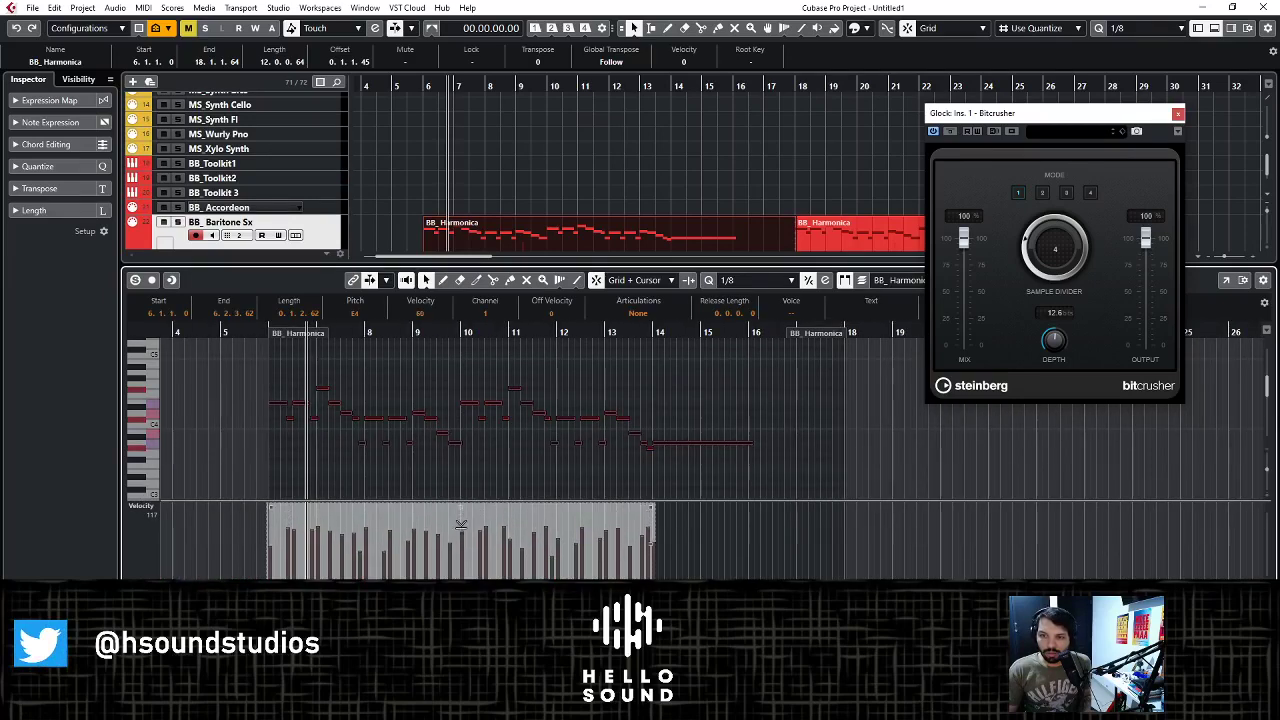
pyautogui.press('space')
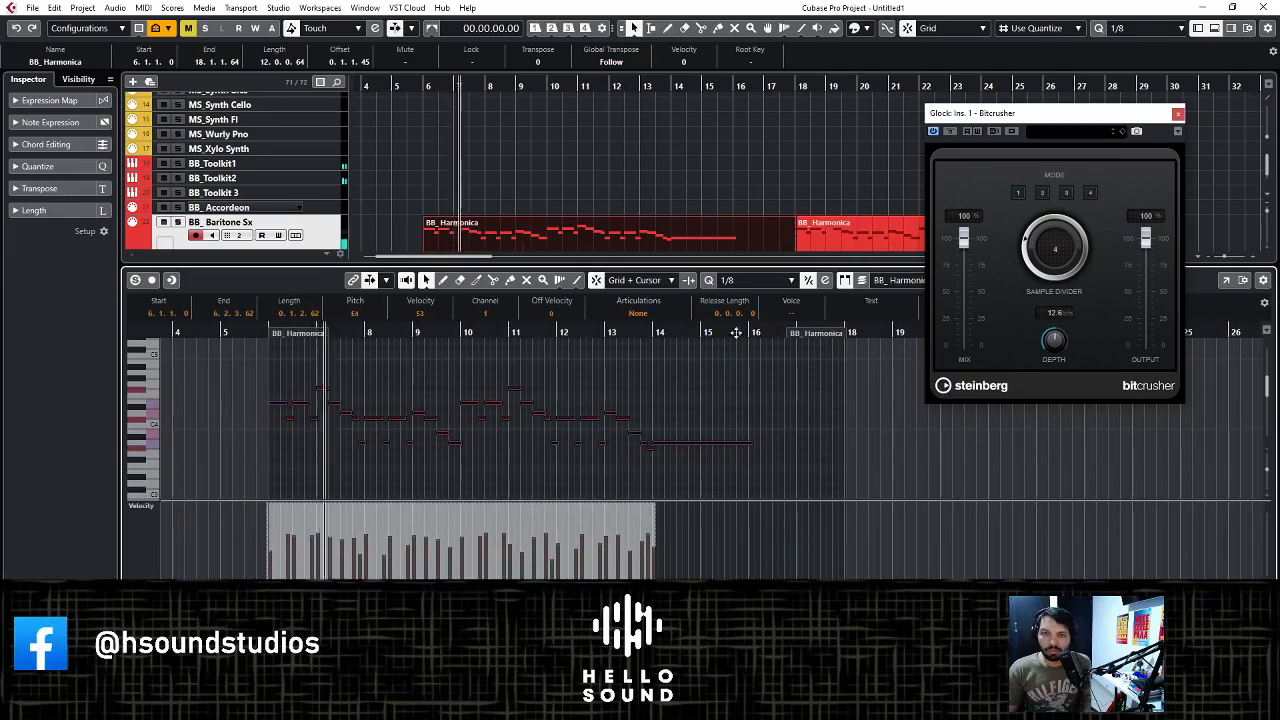
# - Close the Bitcrusher window and the note editor, and copy the BB_ Baritone Sx part at bar 18 onto the BB_ Baritone Sx2 track
pyautogui.click(1178, 113)
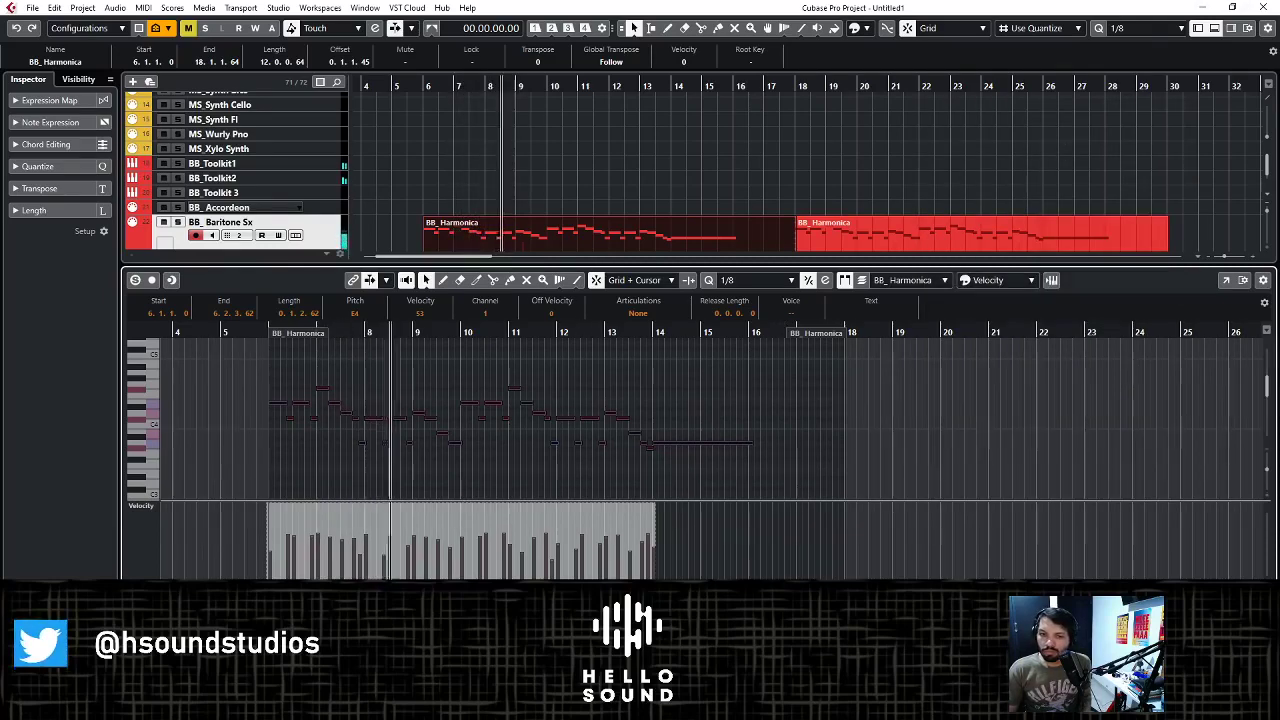
pyautogui.hotkey('ctrl', 'e')
pyautogui.scroll(-2, 550, 250)
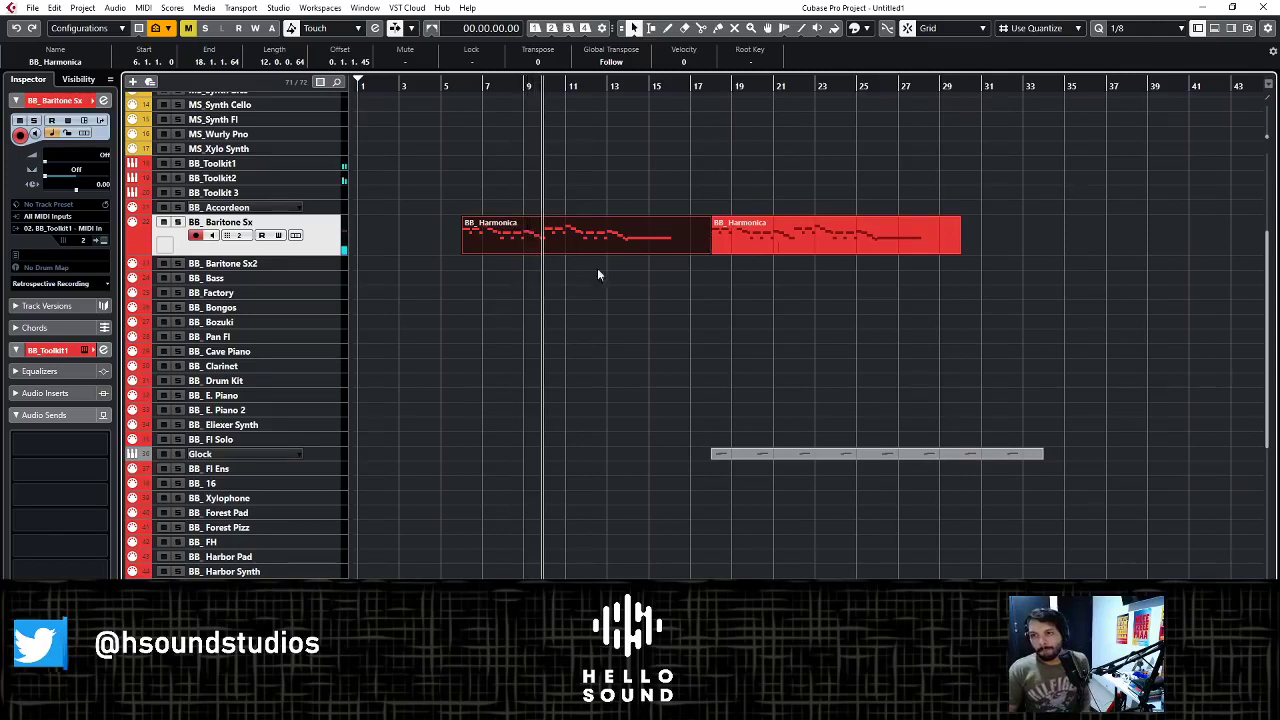
pyautogui.click(752, 240)
pyautogui.moveTo(752, 241)
pyautogui.mouseDown()
pyautogui.moveTo(751, 265)
pyautogui.moveTo(763, 248)
pyautogui.moveTo(764, 263)
pyautogui.mouseUp()
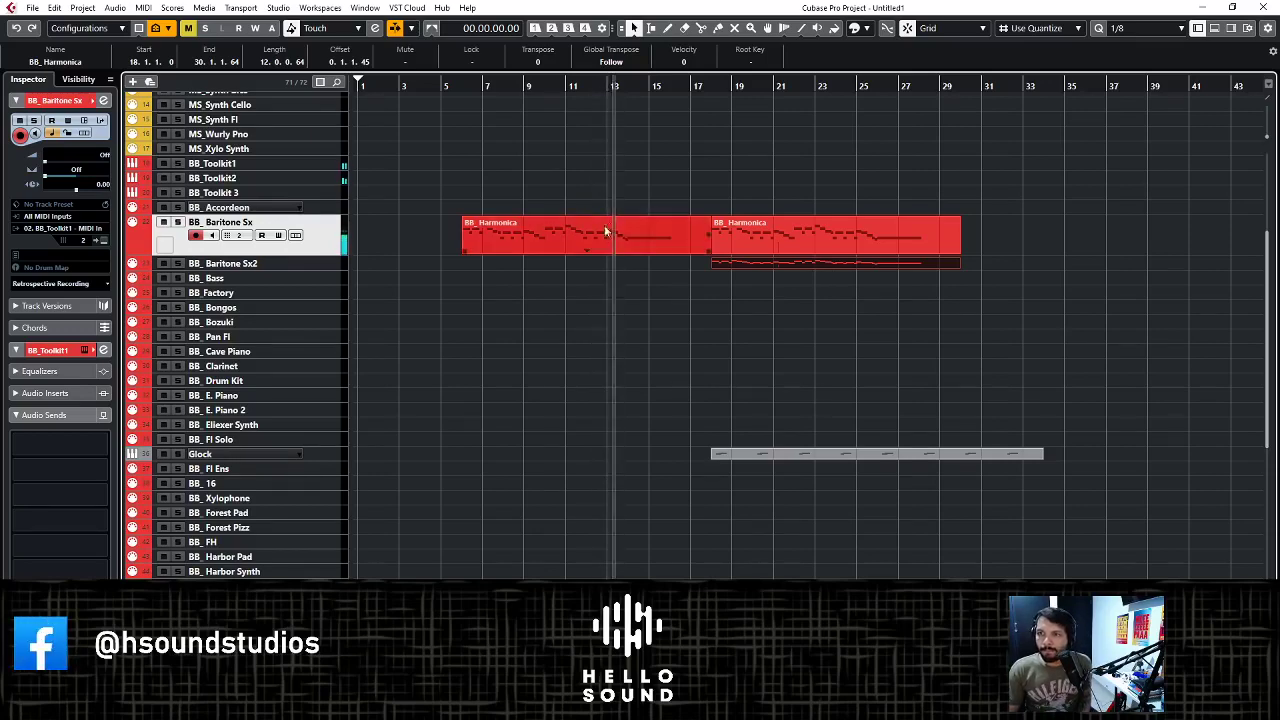
# - In the BB_ Baritone Sx part at bar 6, shorten the long final A3 note to end at 15.1.3
pyautogui.click(649, 237)
pyautogui.doubleClick(649, 237)
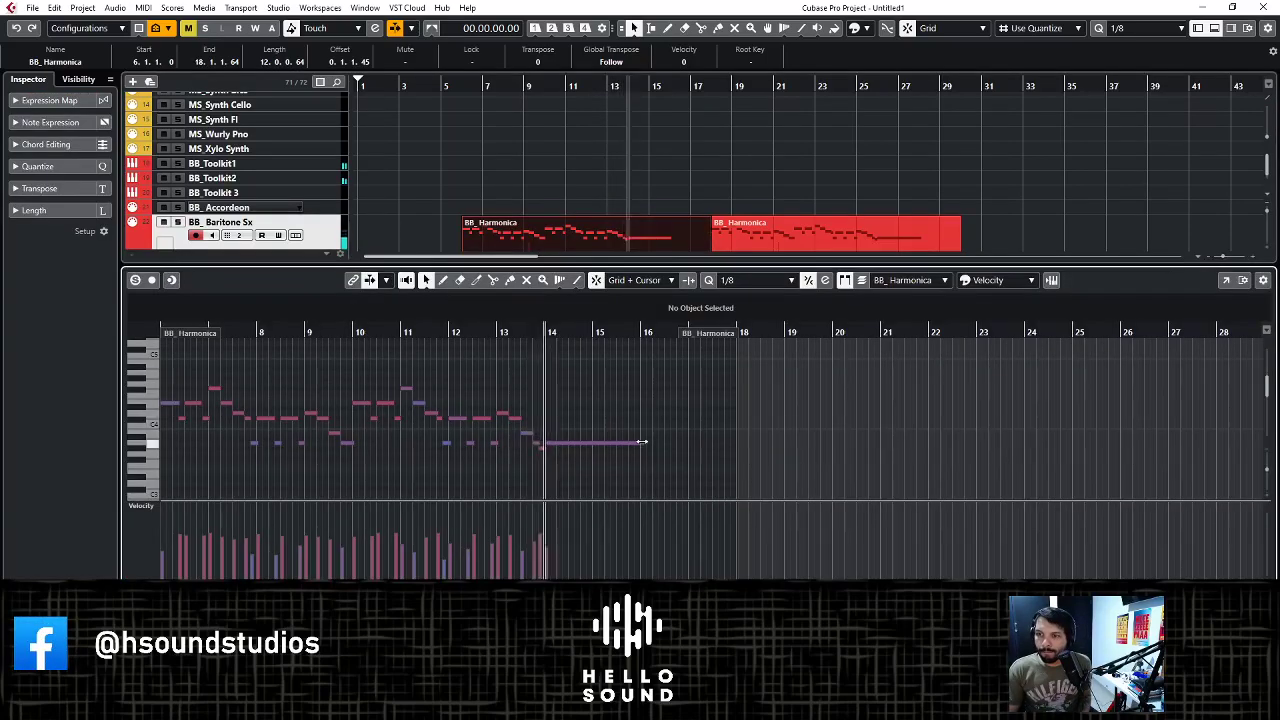
pyautogui.moveTo(638, 445); pyautogui.dragTo(599, 450)
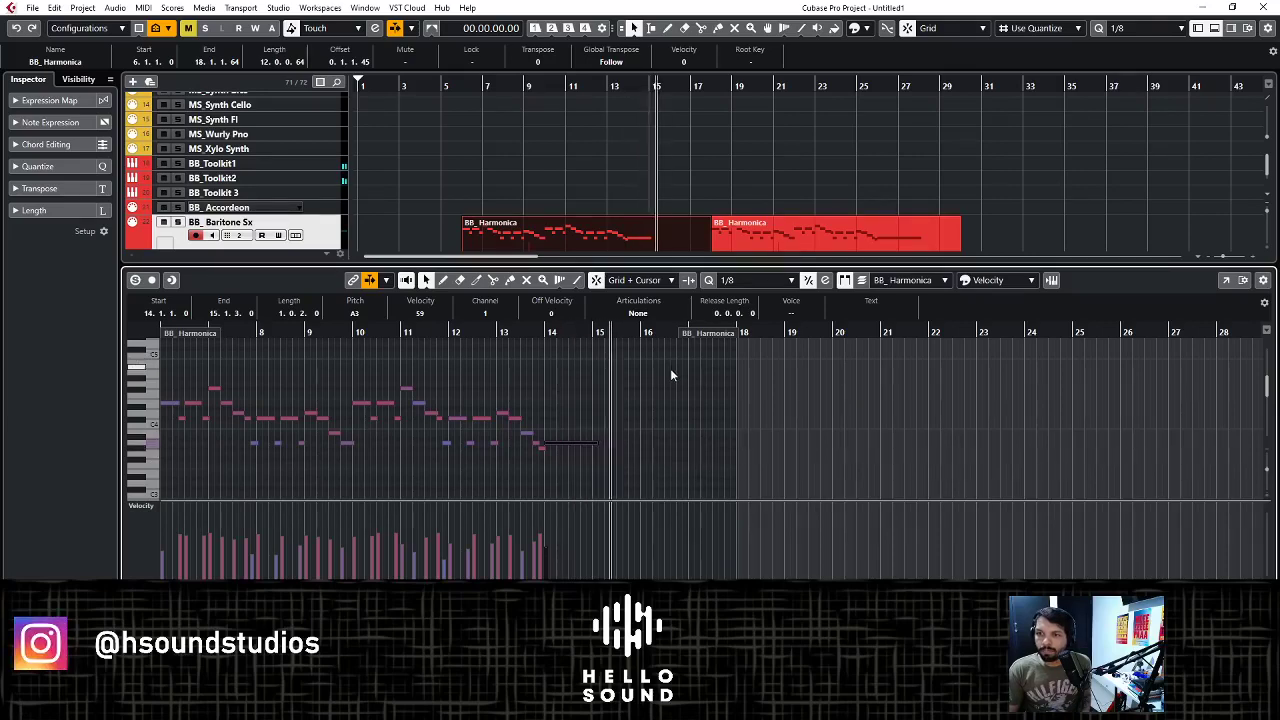
# - Transpose all notes of the BB_ Baritone Sx2 part at bar 18 down so its first note is C#4, without enlarging the part
pyautogui.click(755, 248)
pyautogui.moveTo(755, 248); pyautogui.dragTo(740, 204)
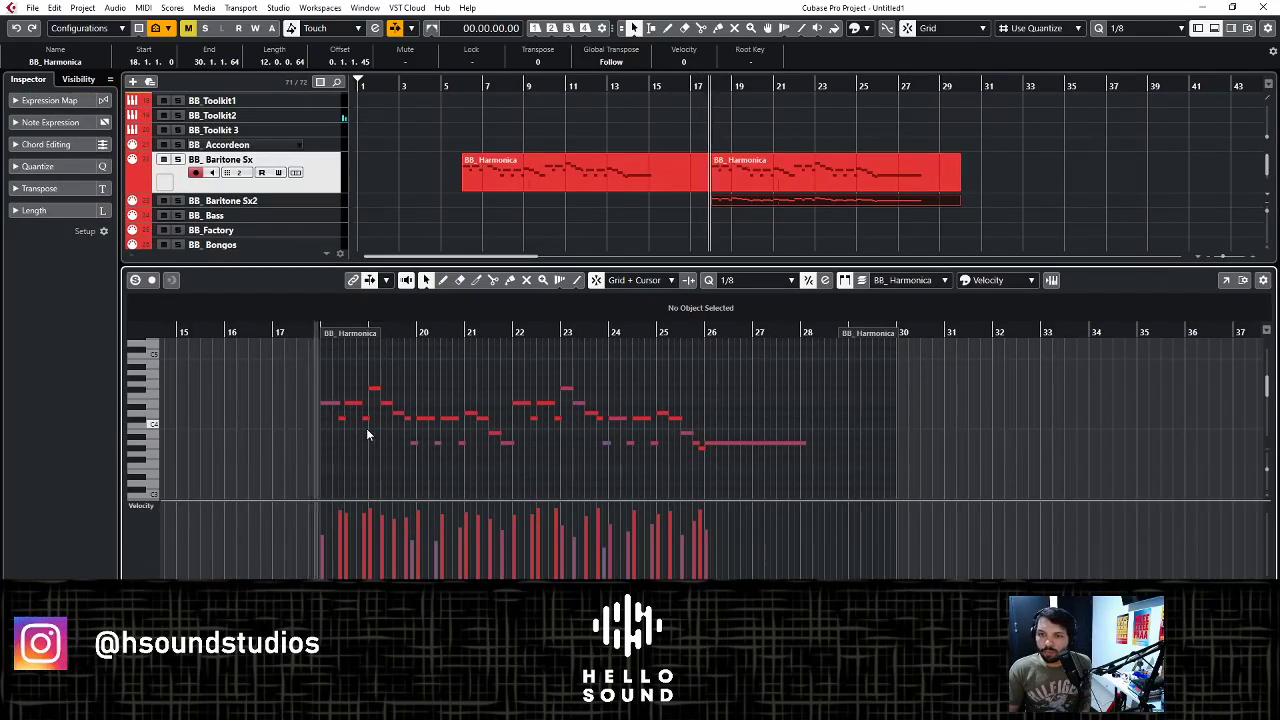
pyautogui.scroll(3, 368, 432)
pyautogui.moveTo(280, 345); pyautogui.dragTo(1140, 490)
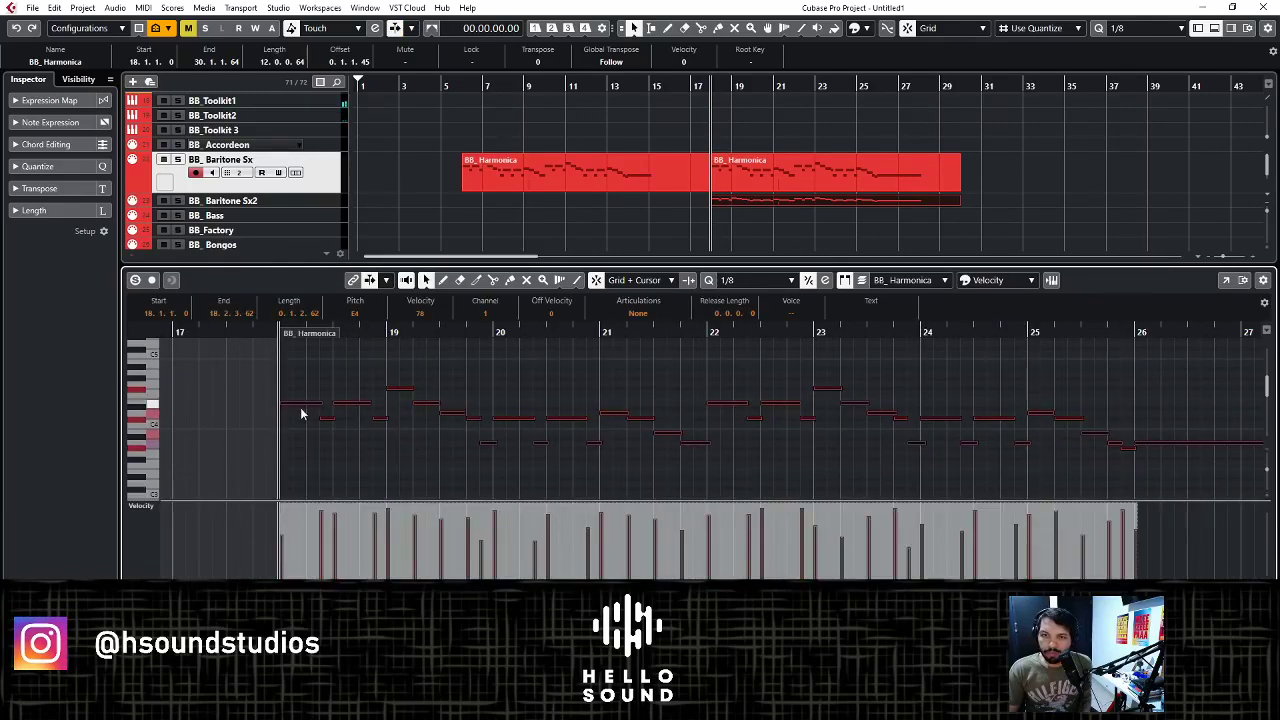
pyautogui.moveTo(300, 413); pyautogui.dragTo(295, 415)
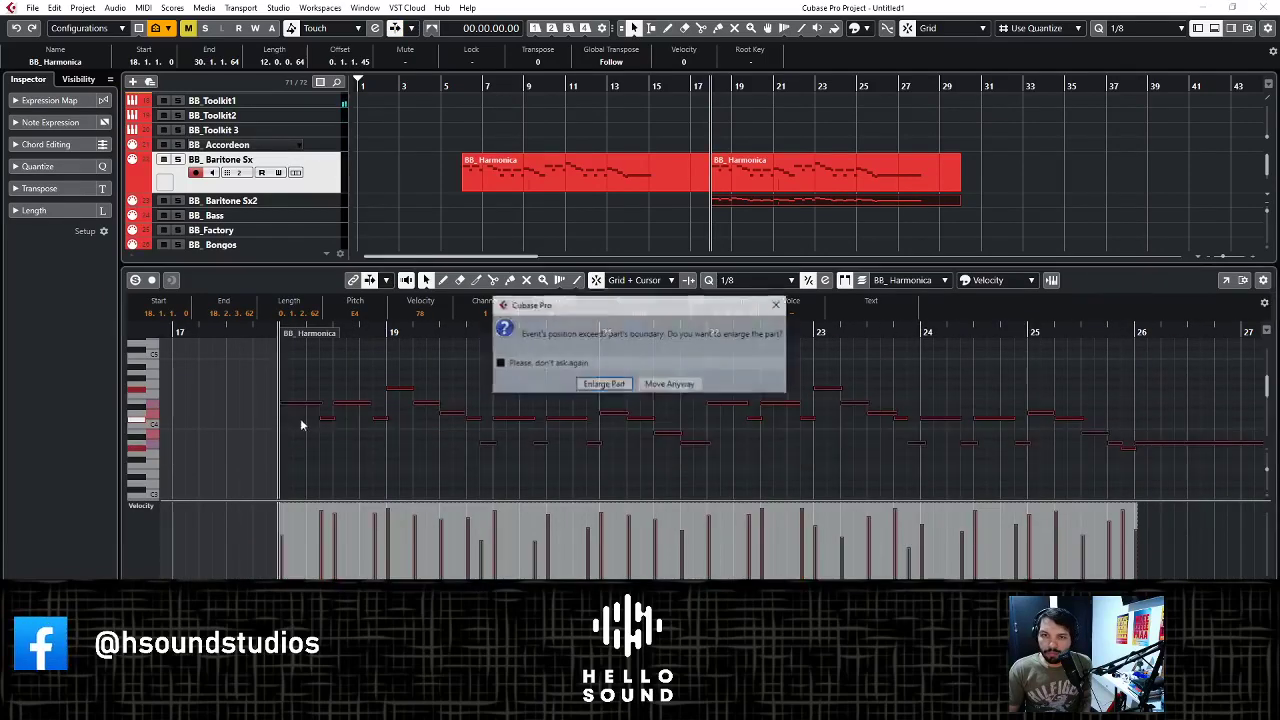
pyautogui.click(686, 388)
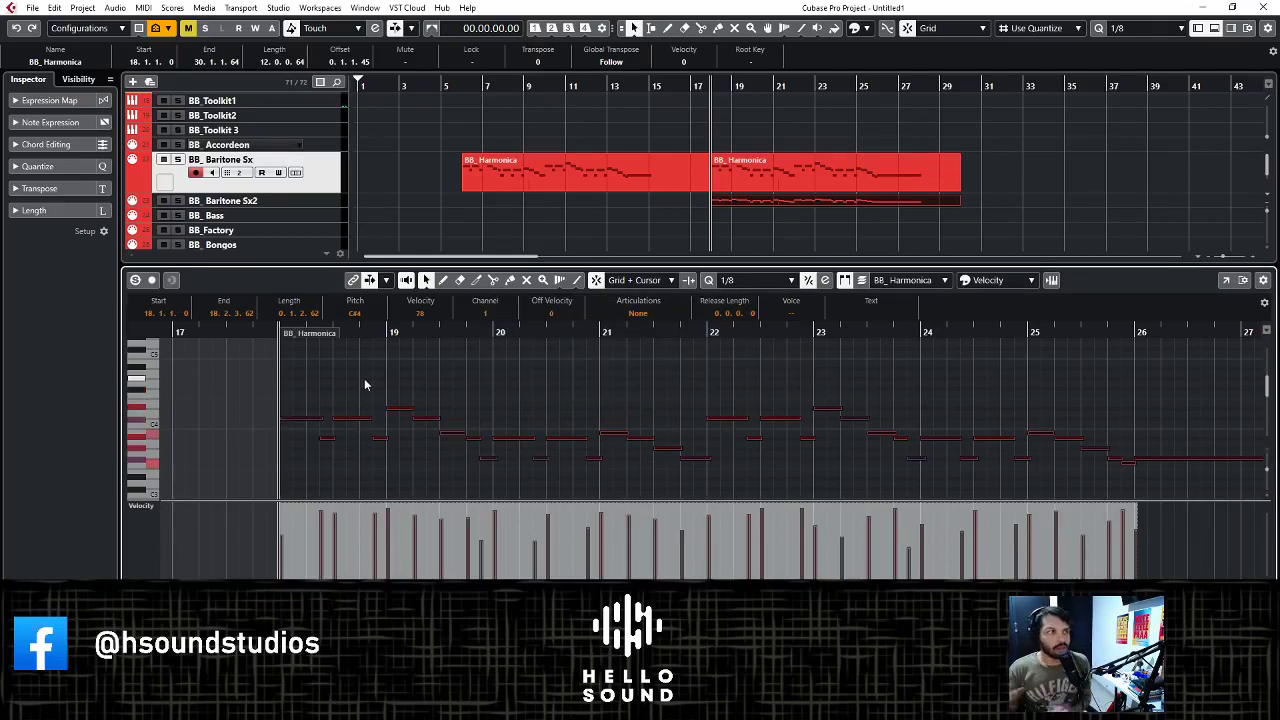
# - Lower the two short A#3 notes in bar 18 of the BB_ Baritone Sx2 part to A3
pyautogui.click(364, 384)
pyautogui.scroll(2, 346, 414)
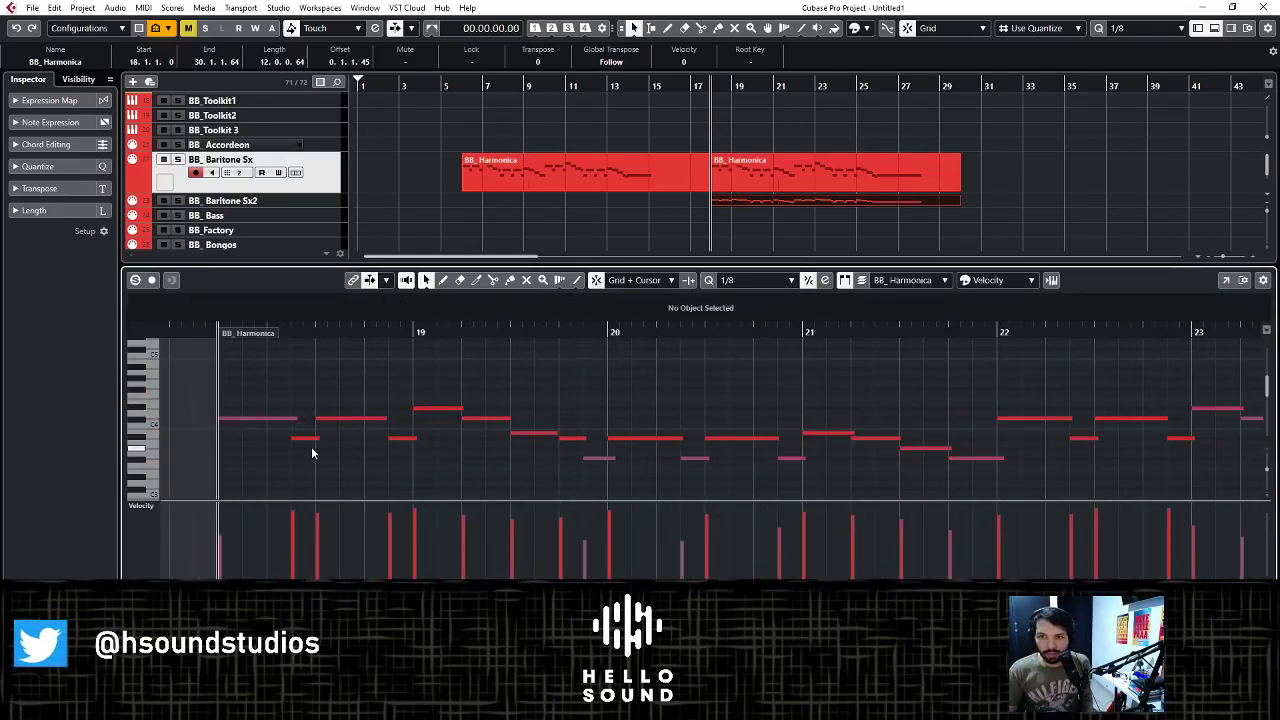
pyautogui.click(311, 440)
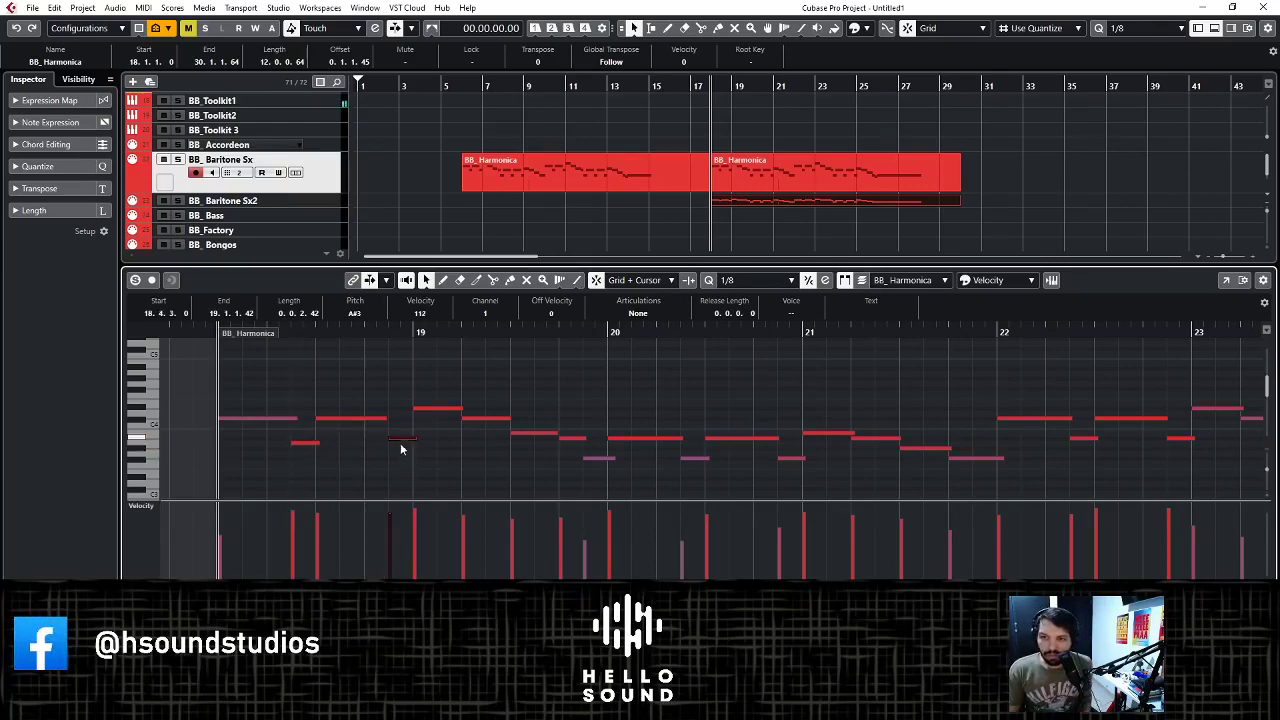
pyautogui.moveTo(400, 455); pyautogui.dragTo(400, 452)
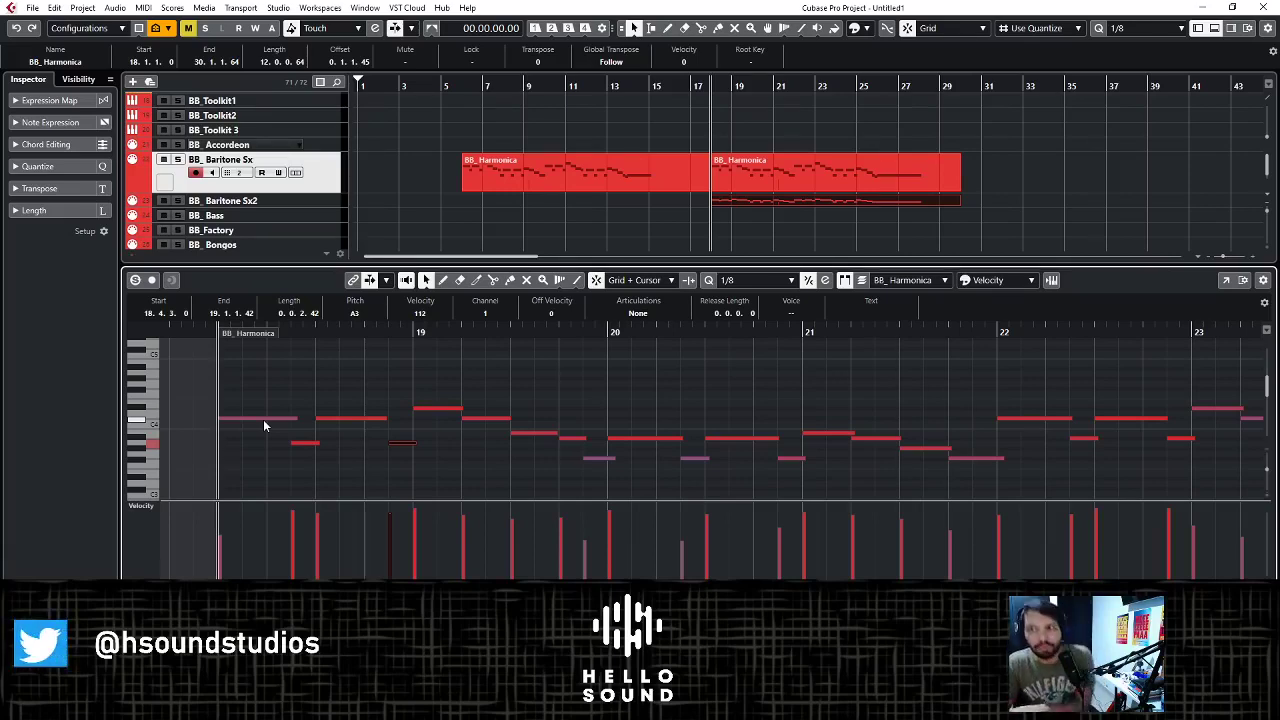
# - Play the harmony from just before bar 18 and lower the first note of bar 19 to D4, leaving the next note at C#4
pyautogui.click(204, 333)
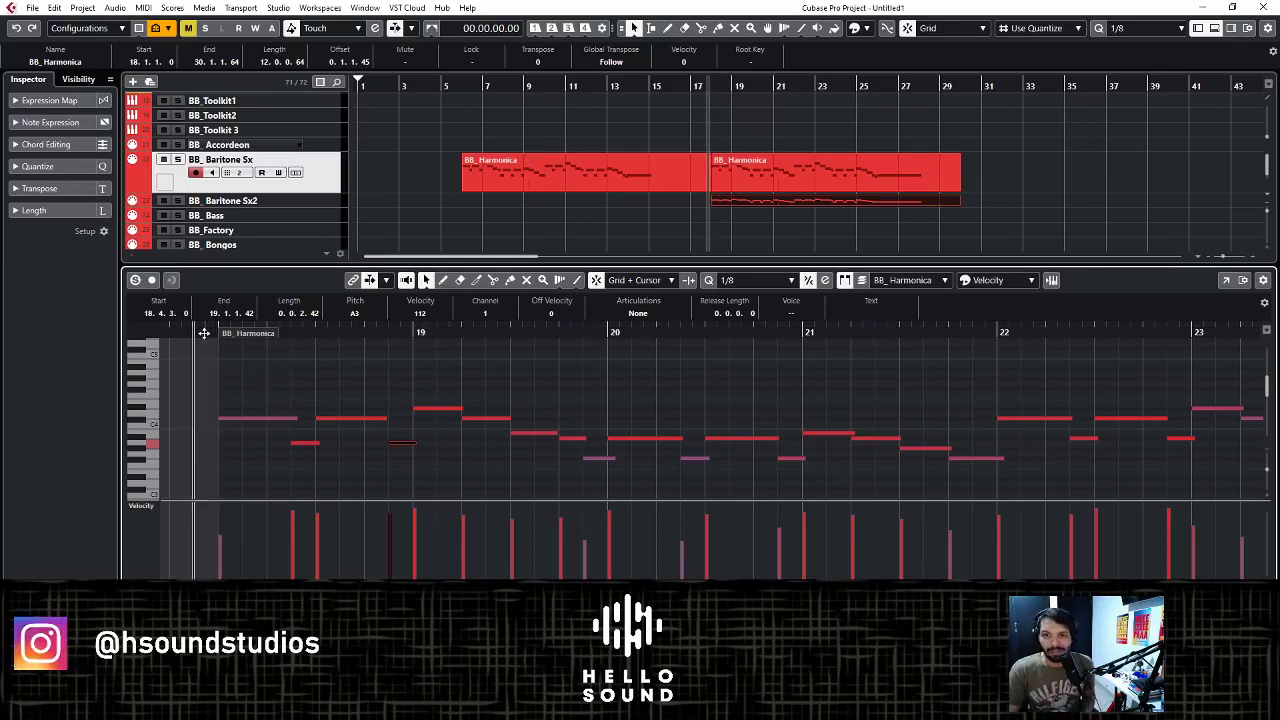
pyautogui.press('space')
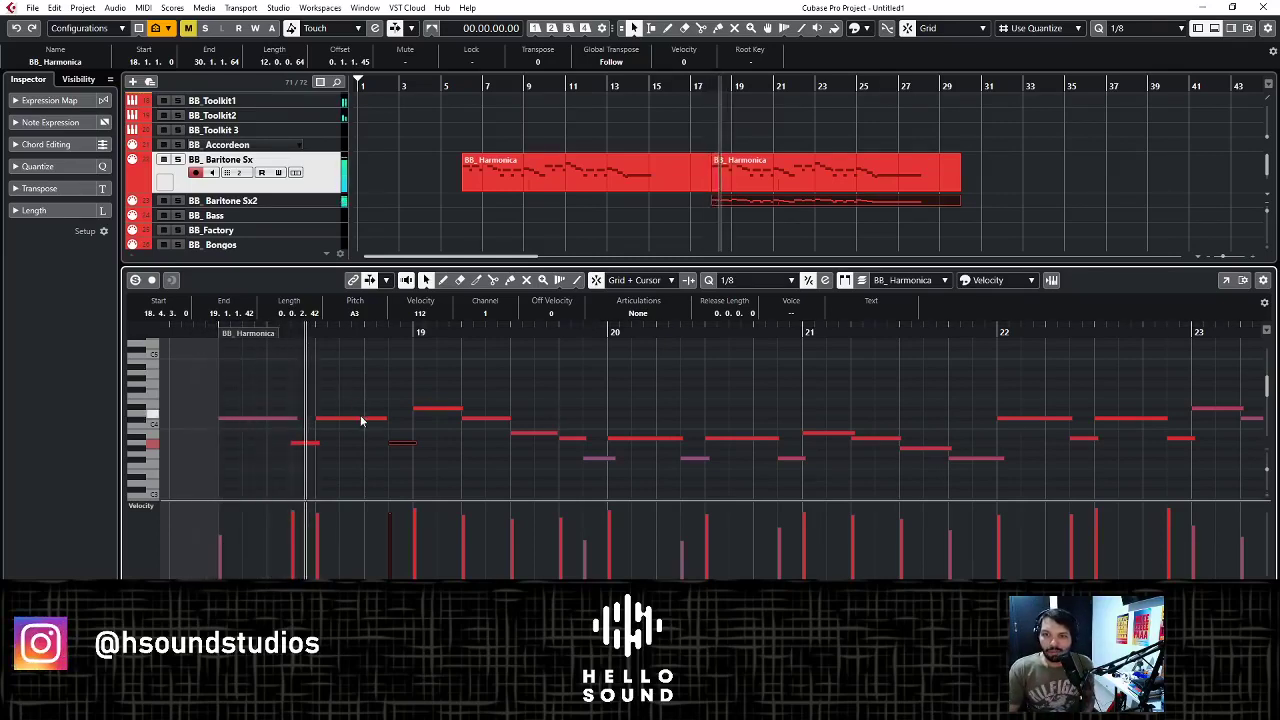
pyautogui.click(426, 418)
pyautogui.click(436, 409)
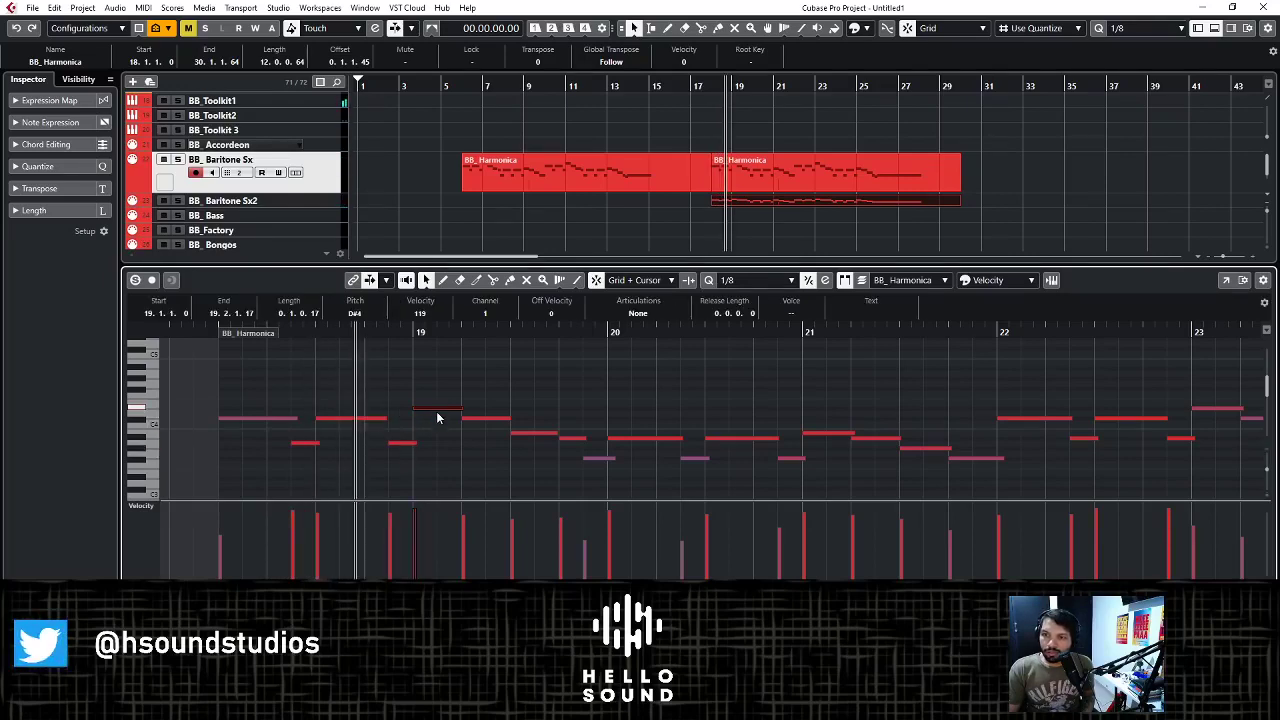
pyautogui.click(485, 420)
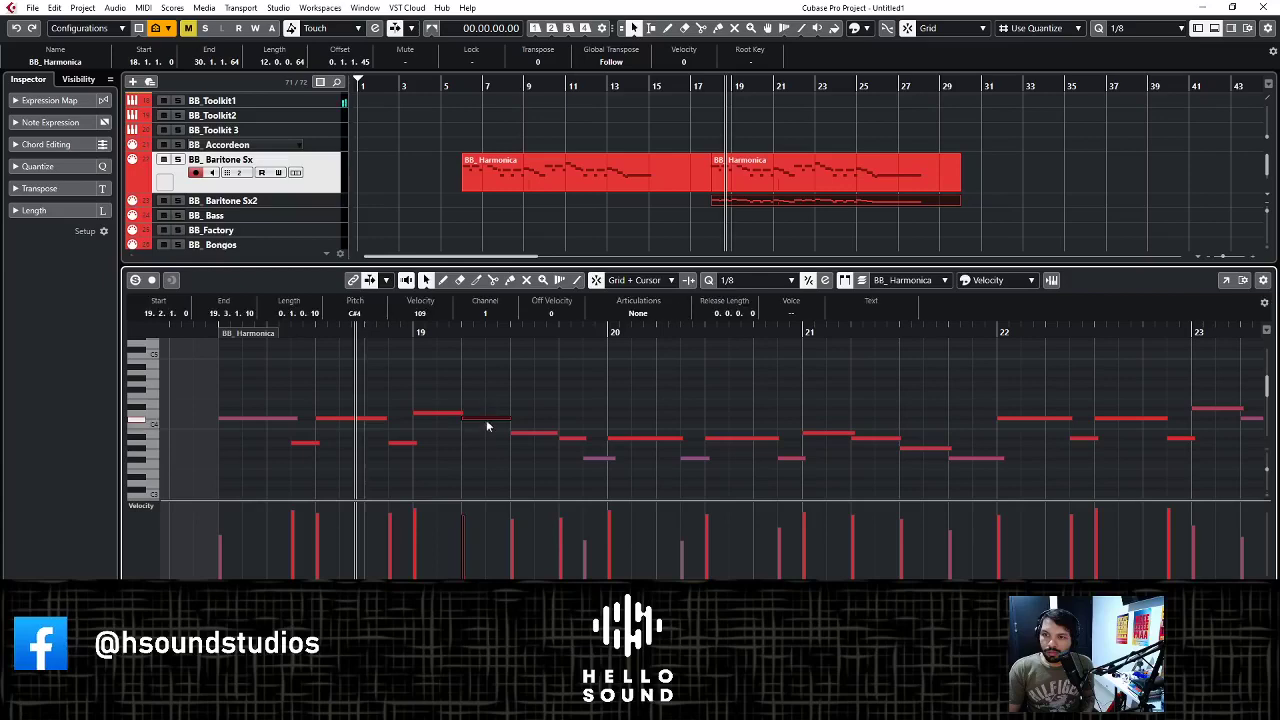
pyautogui.moveTo(485, 421); pyautogui.dragTo(487, 426)
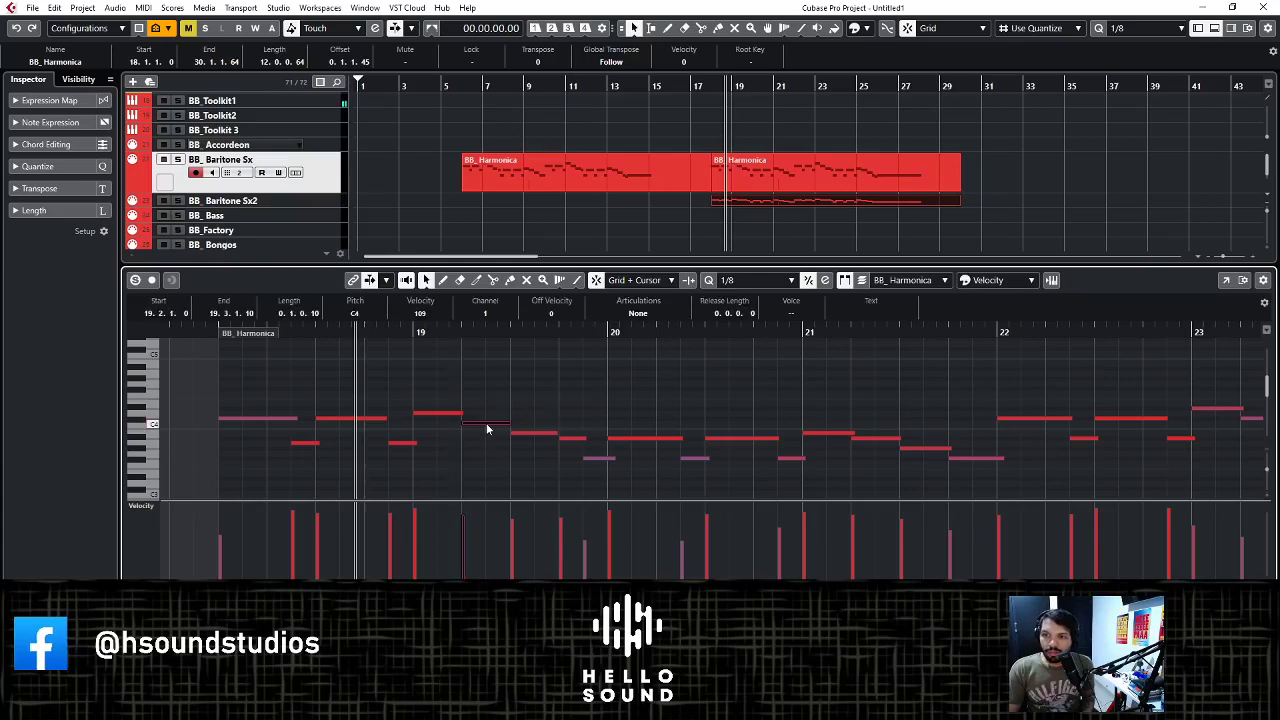
pyautogui.hotkey('ctrl', 'z')
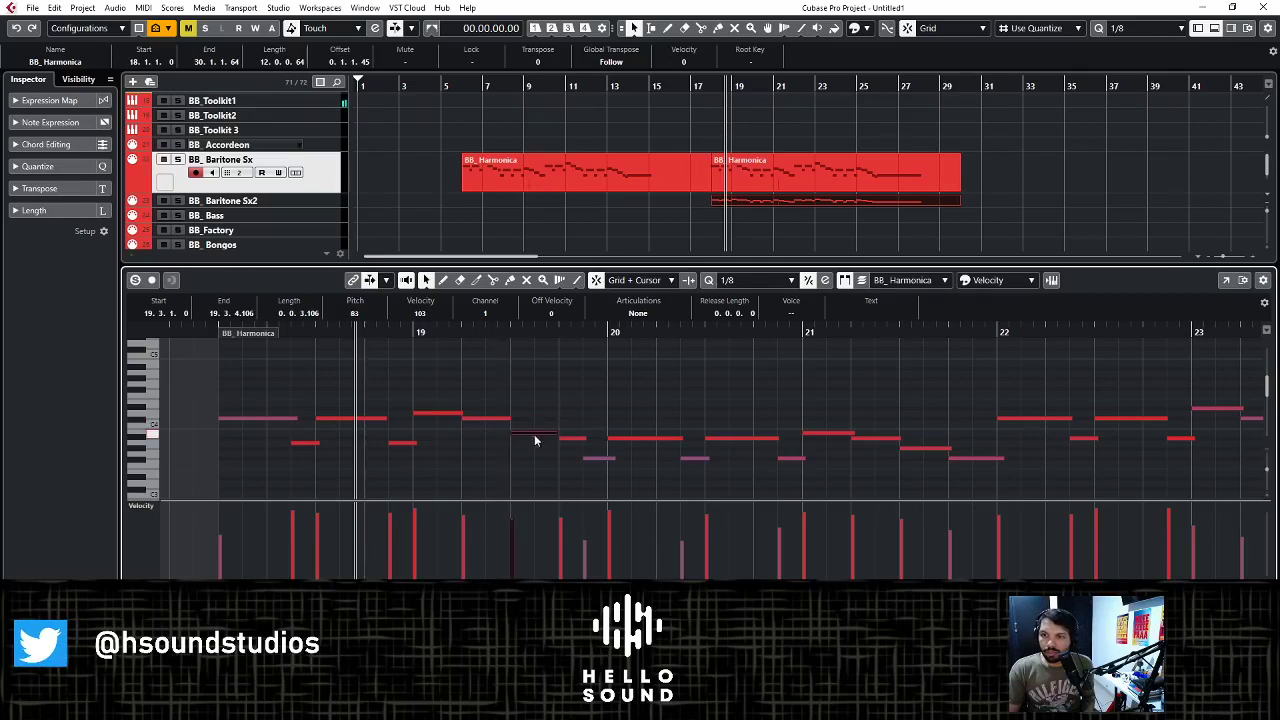
# - Lower the A#3 notes at 19.4.1, 20.1.1 and 20.3.1 to A3
pyautogui.click(573, 441)
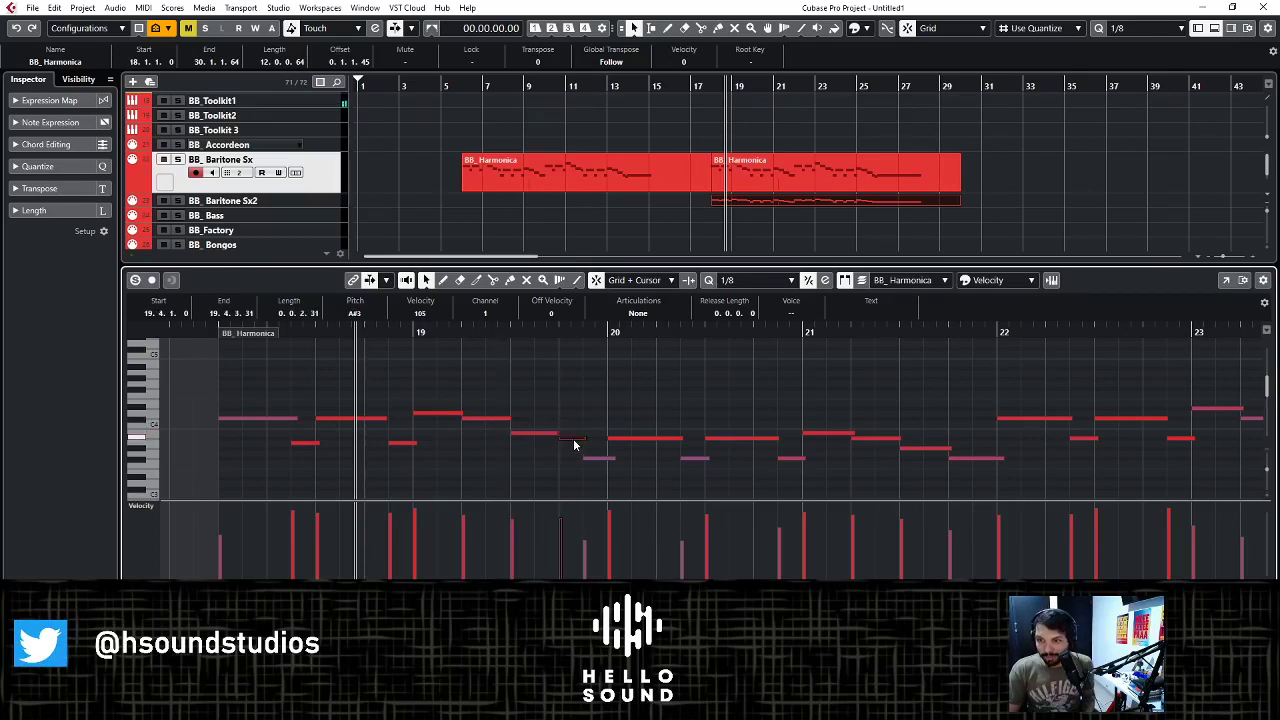
pyautogui.moveTo(573, 441); pyautogui.dragTo(628, 455)
pyautogui.moveTo(742, 441); pyautogui.dragTo(742, 447)
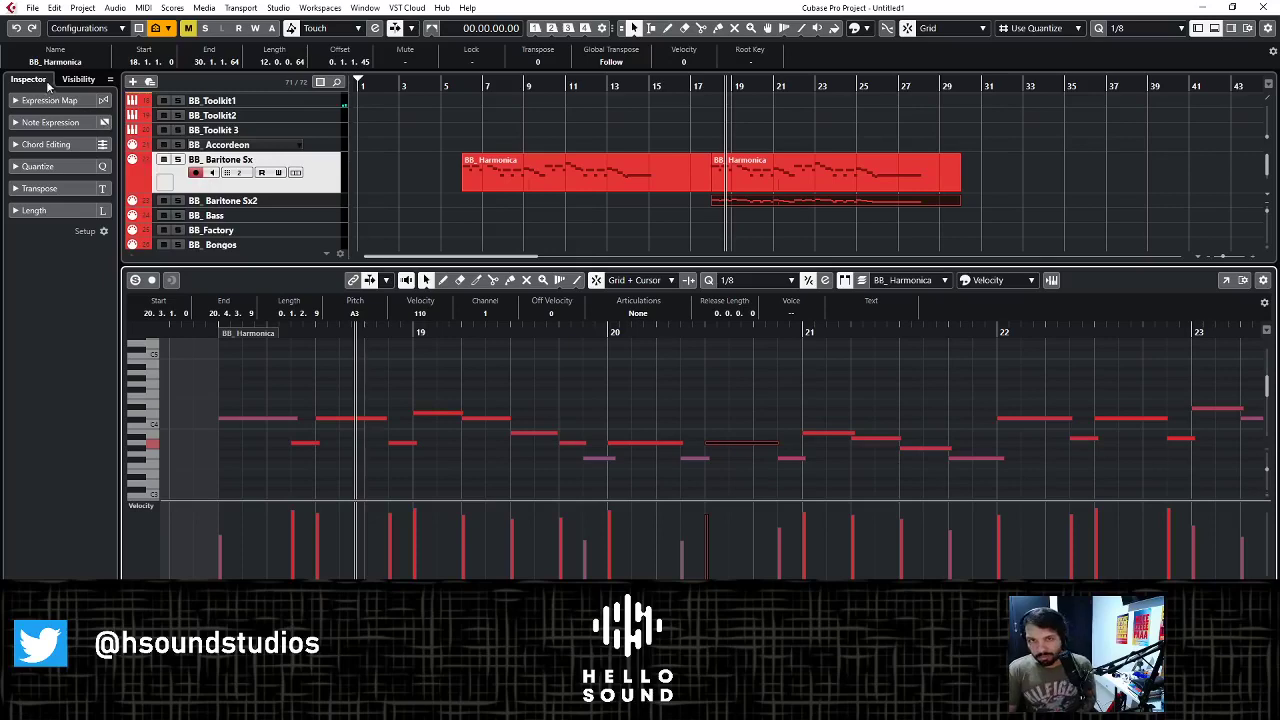
# - In the BB_Toolkit1 Kontakt rack, lower the BB Baritone Sax volume to about -12.5 while playing from before bar 18, and close the rack
pyautogui.click(284, 182)
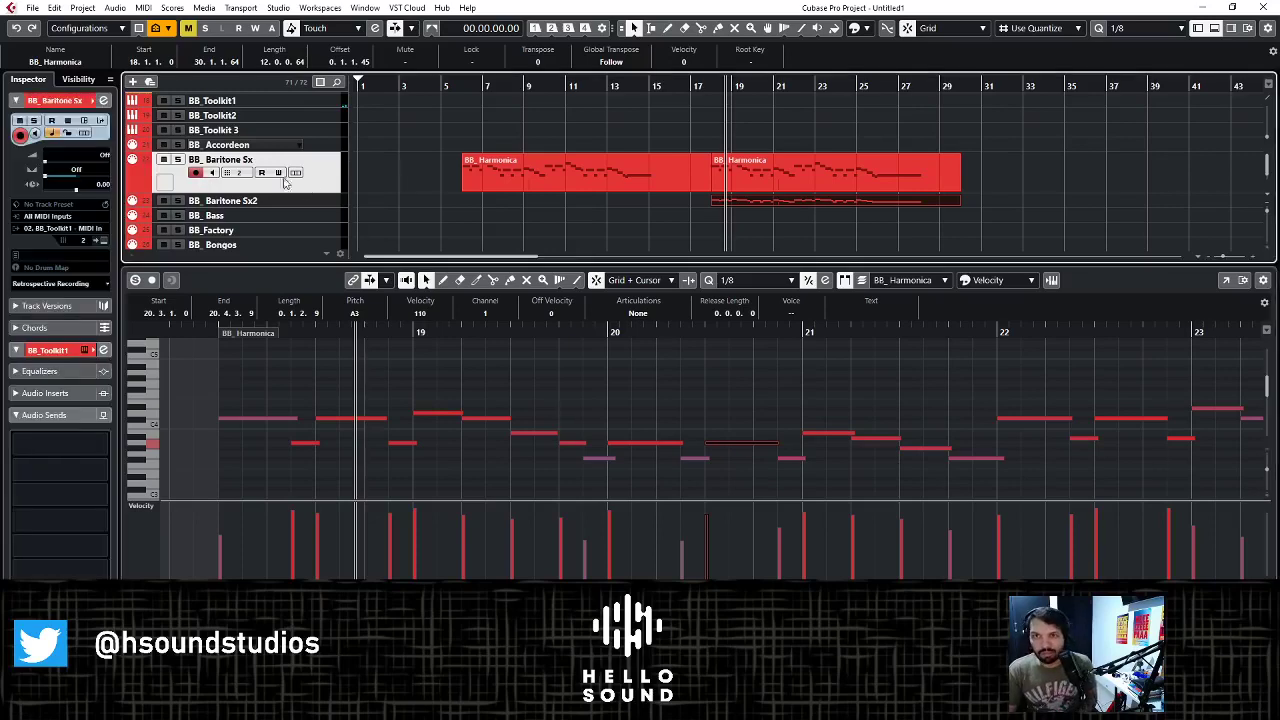
pyautogui.click(103, 101)
pyautogui.click(605, 223)
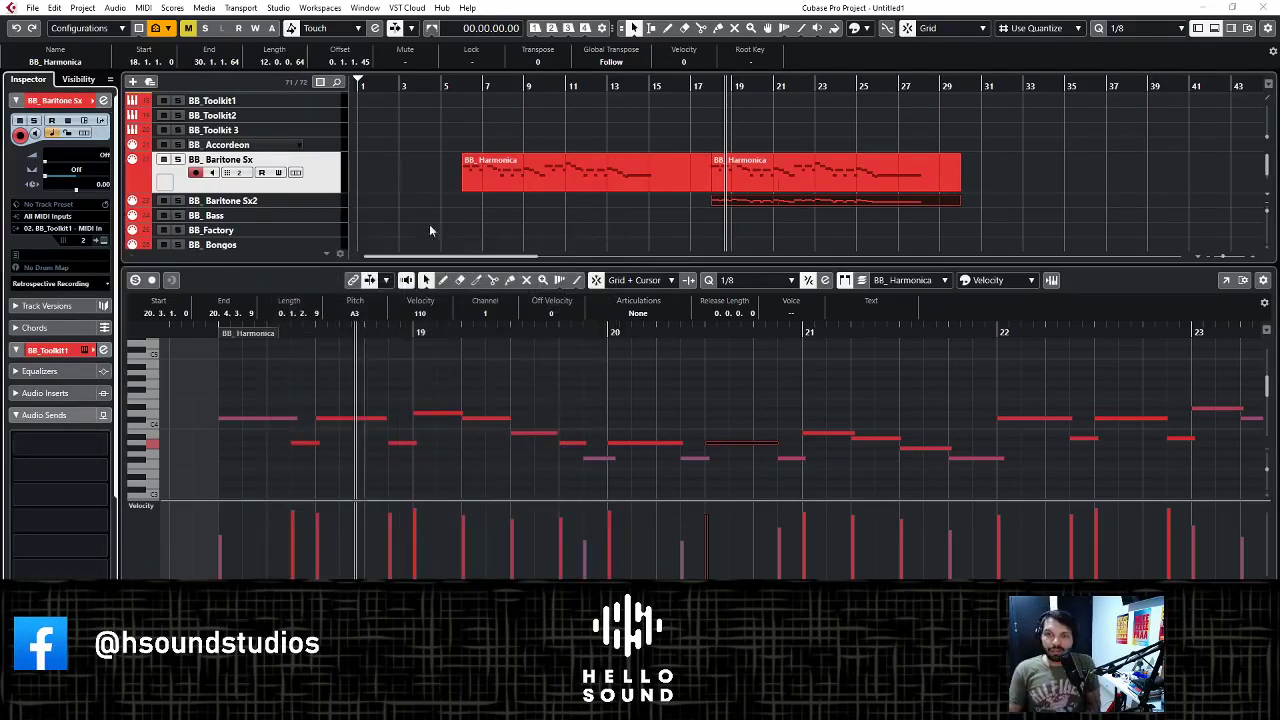
pyautogui.click(103, 240)
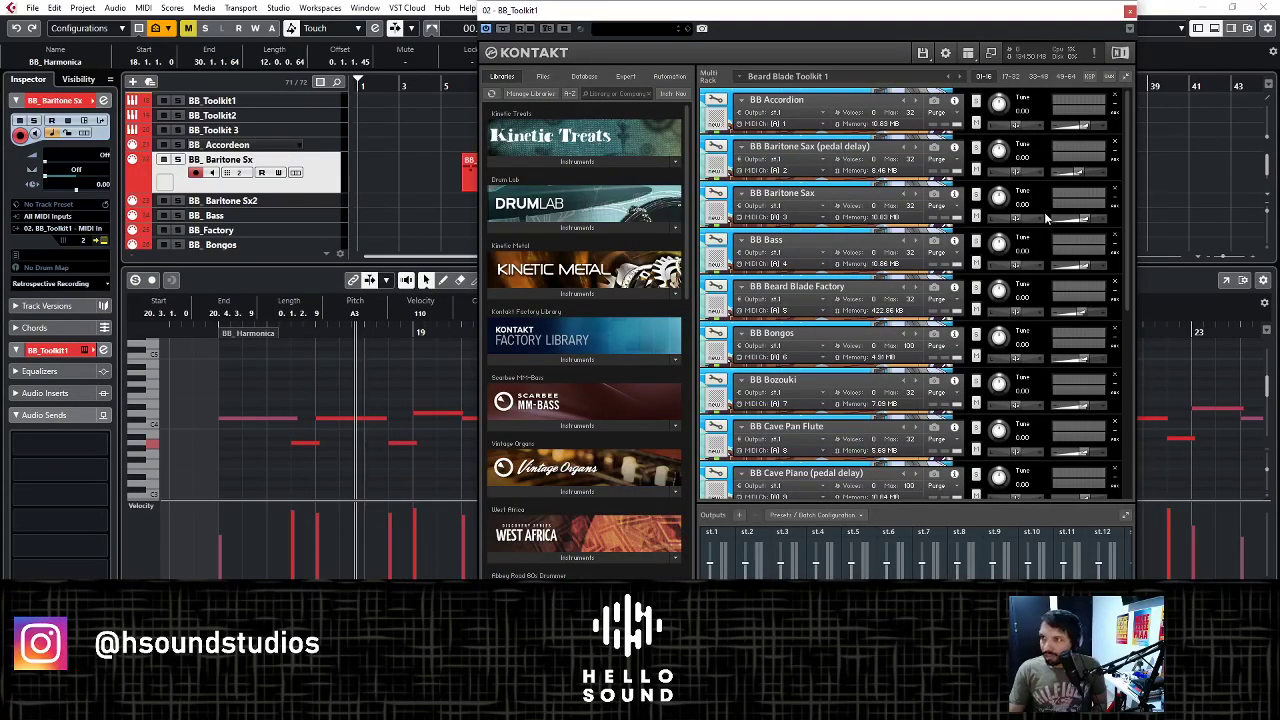
pyautogui.moveTo(1090, 215); pyautogui.dragTo(1088, 225)
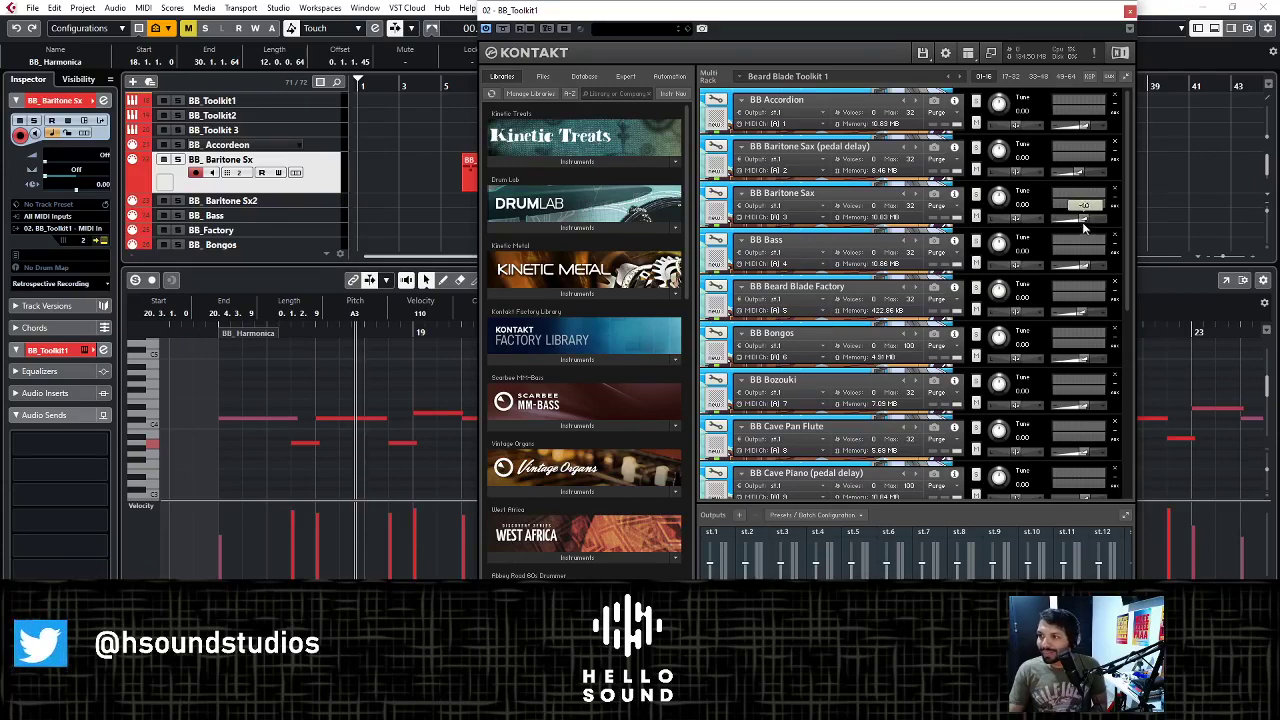
pyautogui.click(163, 327)
pyautogui.click(193, 330)
pyautogui.press('space')
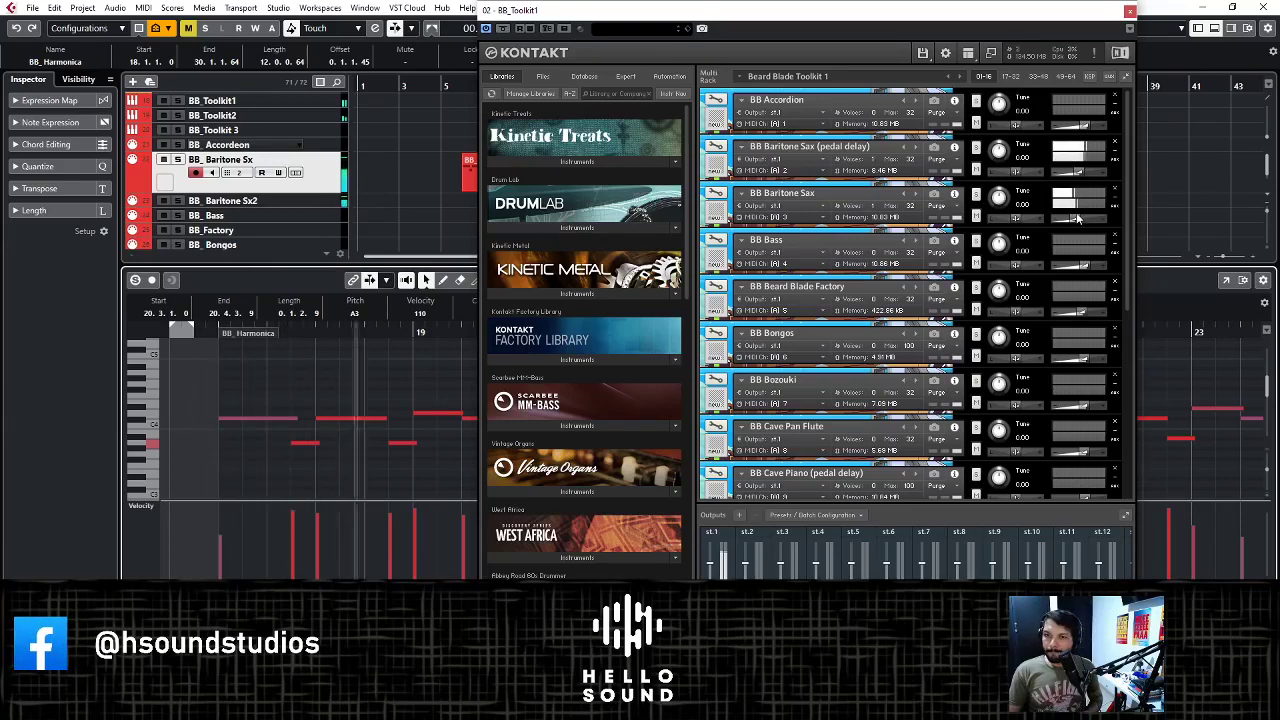
pyautogui.moveTo(1076, 222)
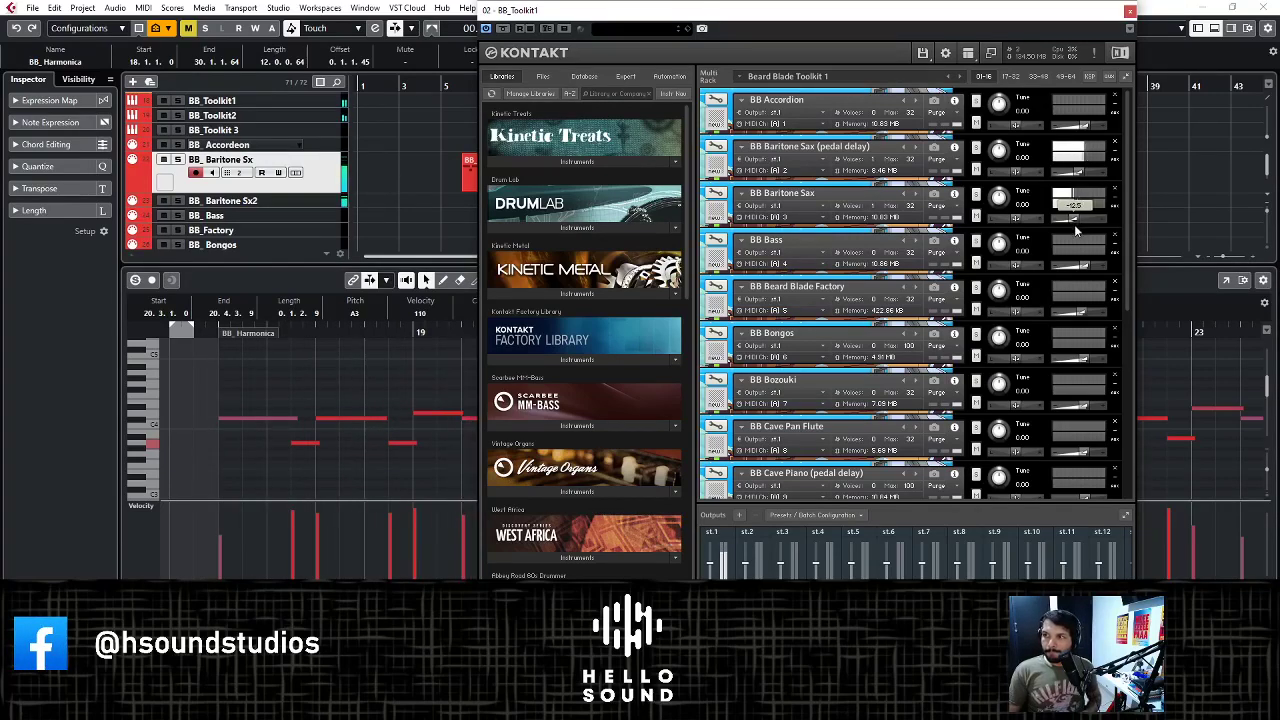
pyautogui.click(1130, 12)
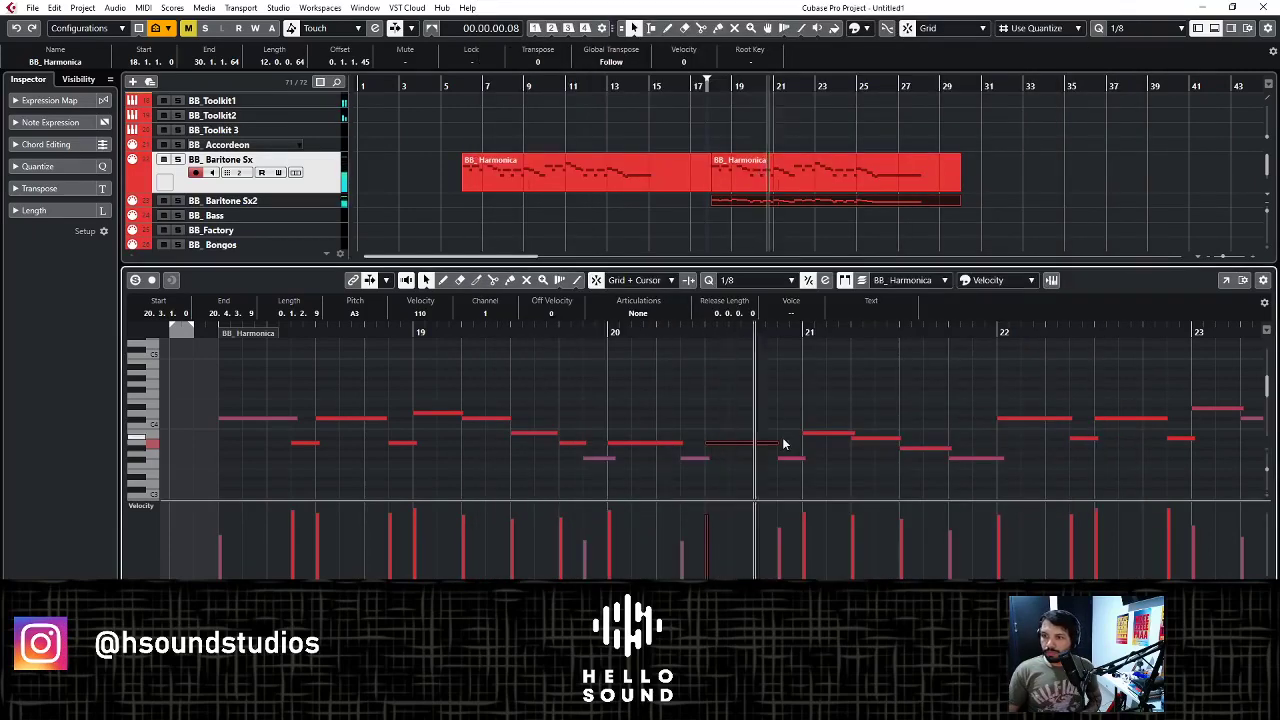
# - In the BB_ Baritone Sx2 part, lower the note at 21.2.1 to A3 and the note at 21.4.1 to E3
pyautogui.click(868, 439)
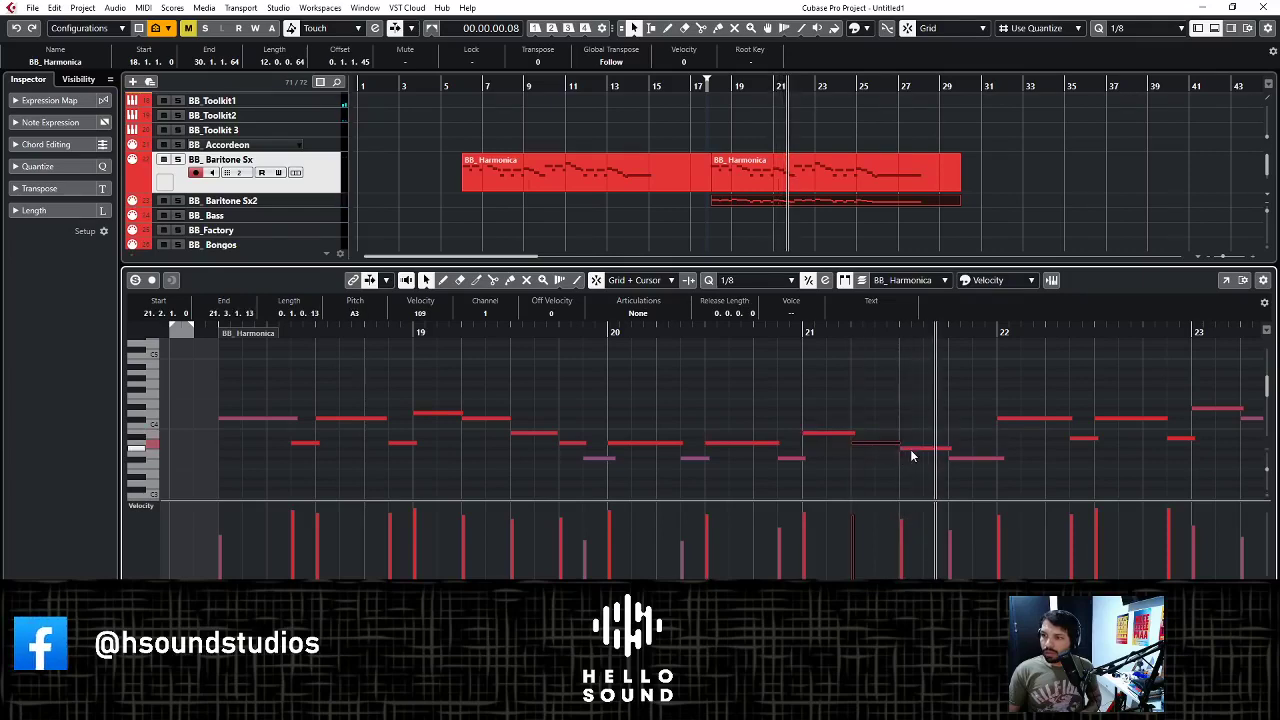
pyautogui.click(910, 449)
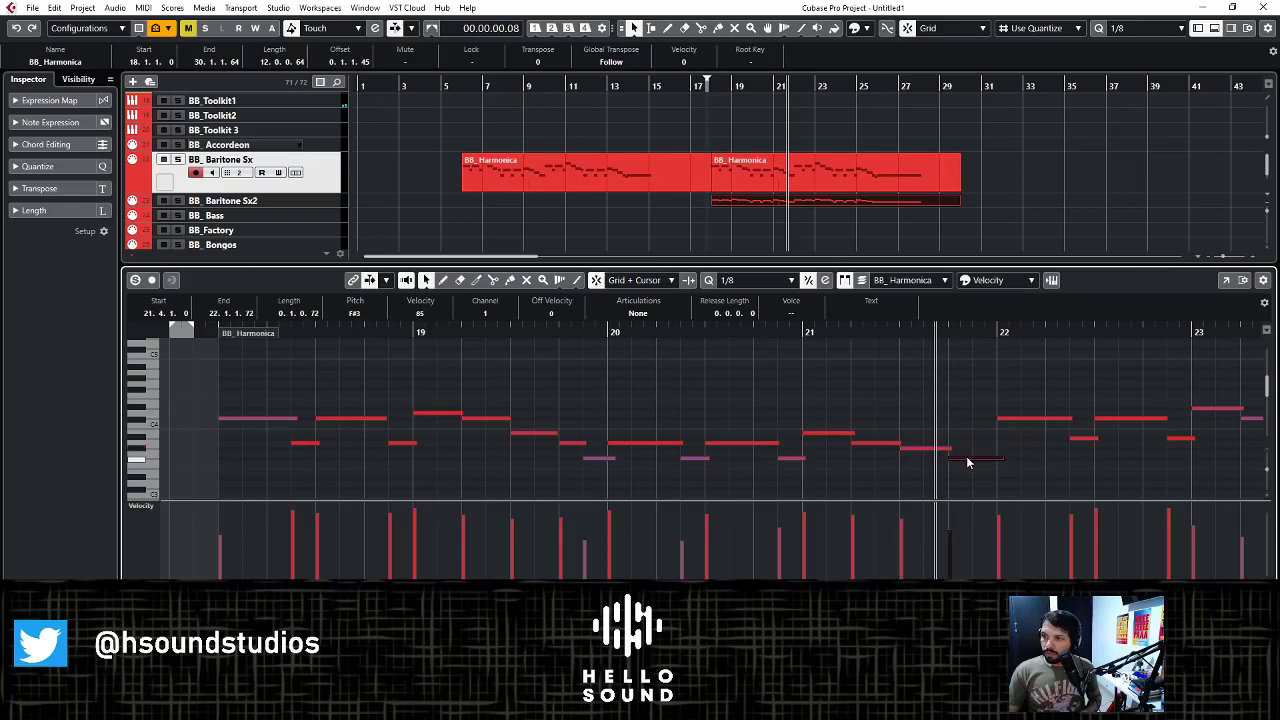
pyautogui.moveTo(966, 462); pyautogui.dragTo(969, 474)
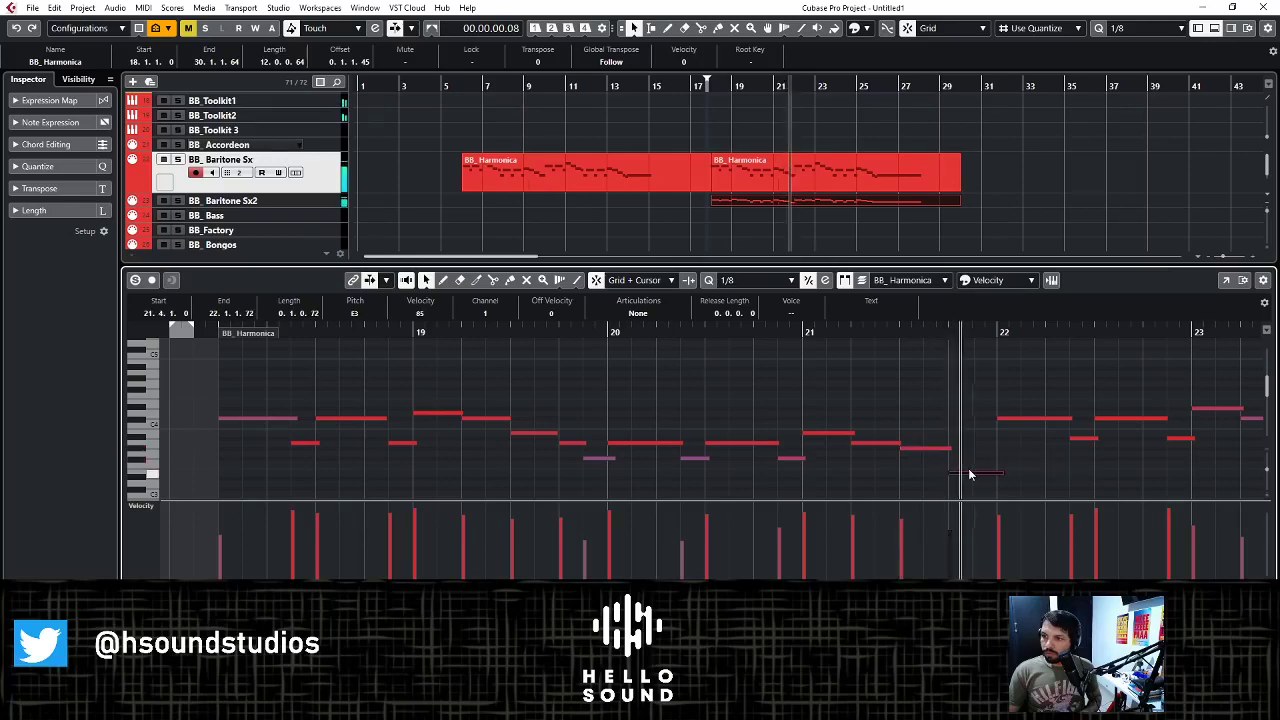
# - Delete all harmony notes from bar 22 to the end of the BB_ Baritone Sx2 part
pyautogui.scroll(-3, 1019, 455)
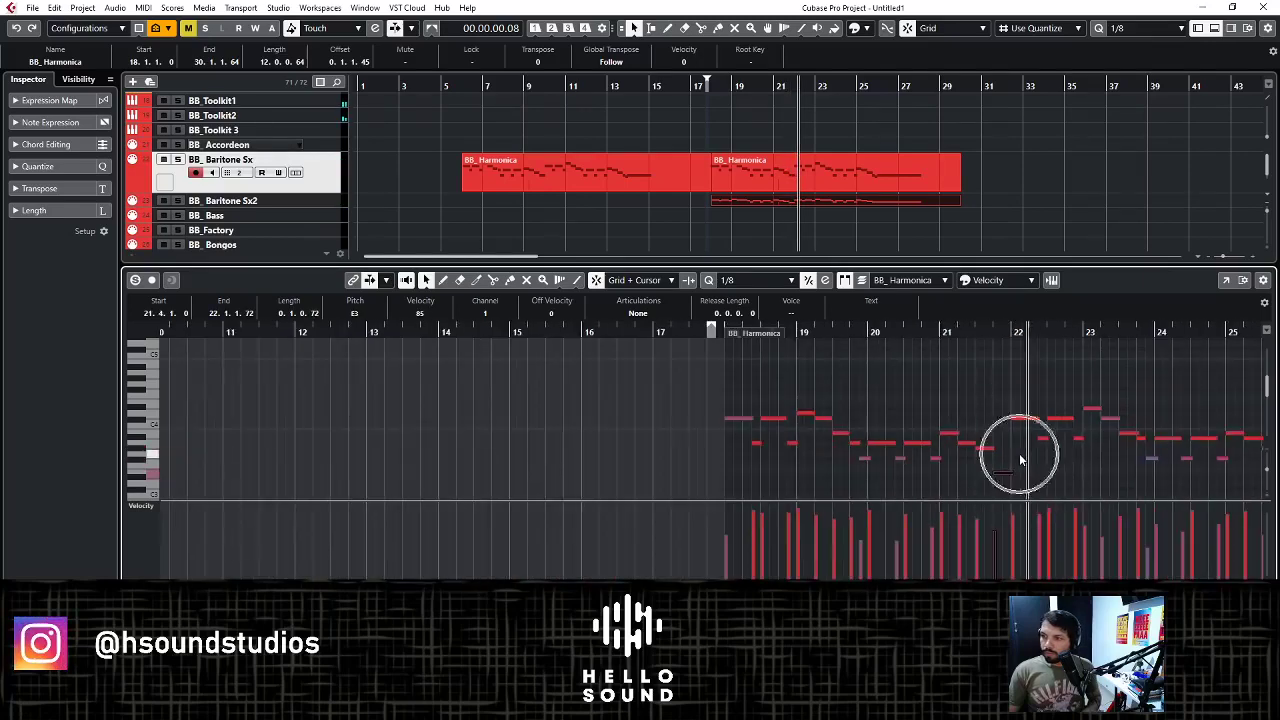
pyautogui.hscroll(3, 1019, 455)
pyautogui.moveTo(1170, 372); pyautogui.dragTo(804, 486)
pyautogui.press('Delete')
# - Duplicate the harmony notes of bars 18 to 21 into bars 22 to 25 and quantize the copy to start at 22.1.1
pyautogui.scroll(3, 886, 421)
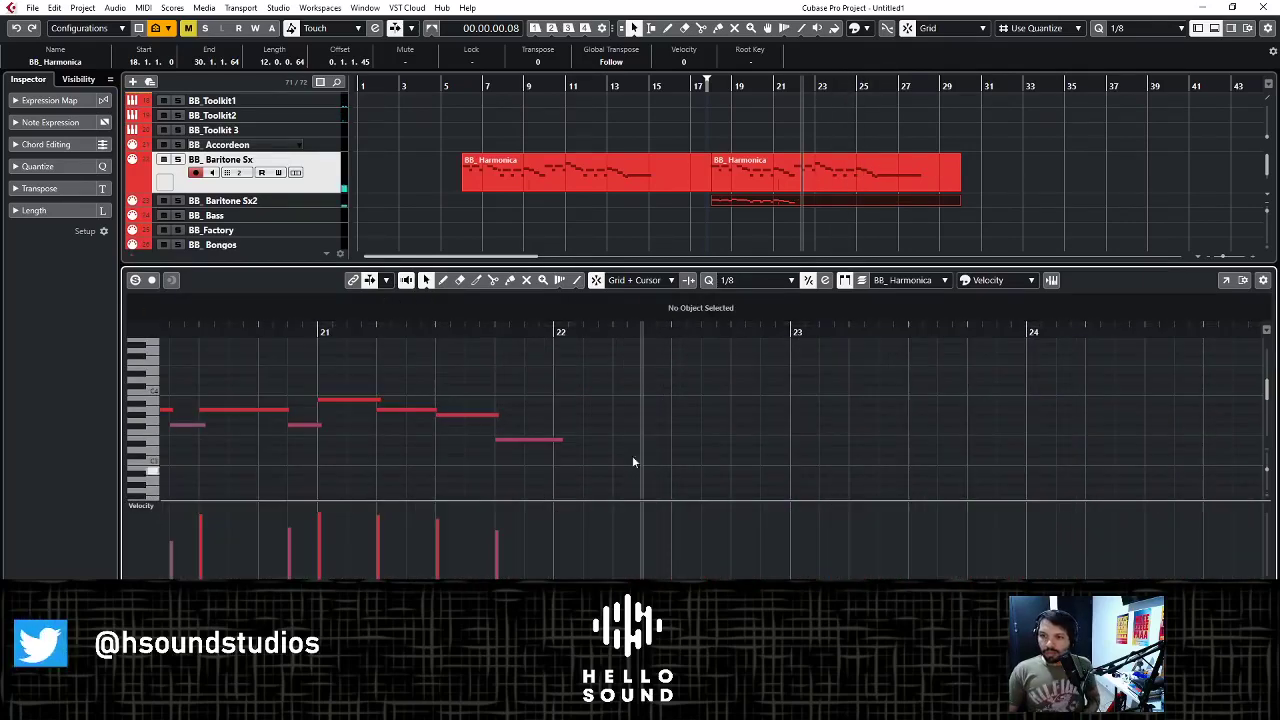
pyautogui.scroll(-4, 632, 462)
pyautogui.moveTo(678, 384); pyautogui.dragTo(312, 447)
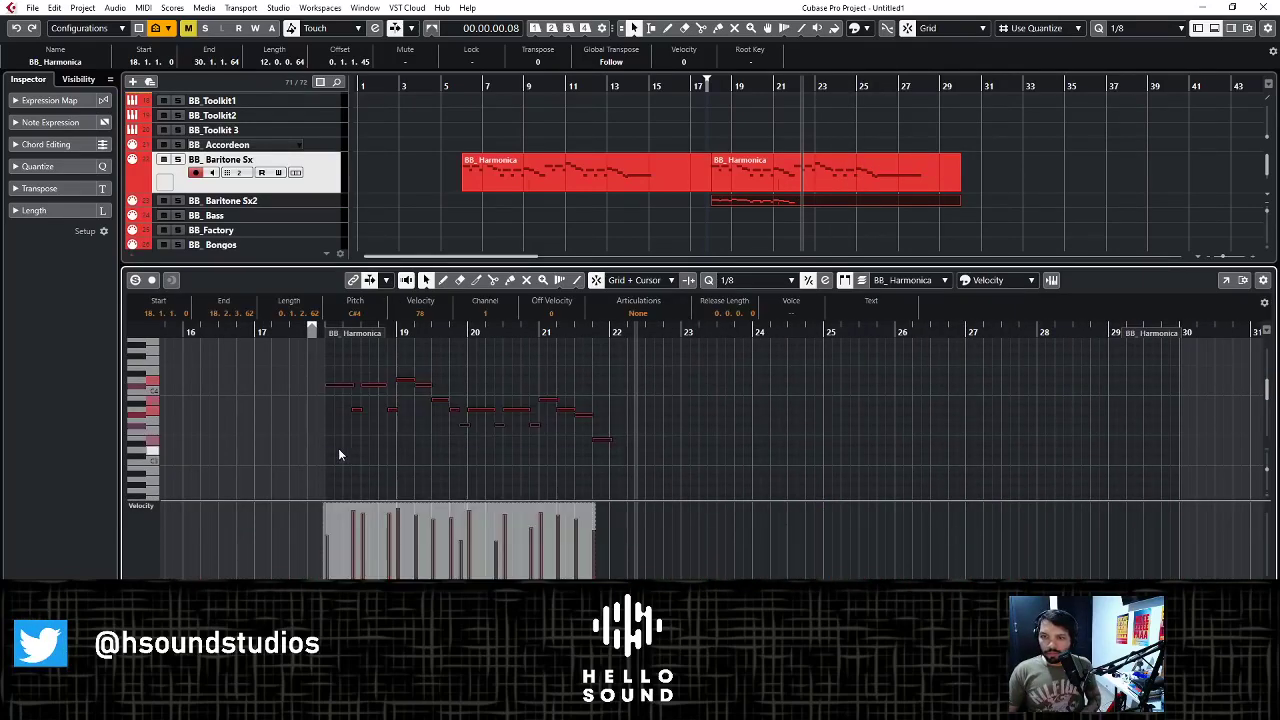
pyautogui.hotkey('alt', 'd')
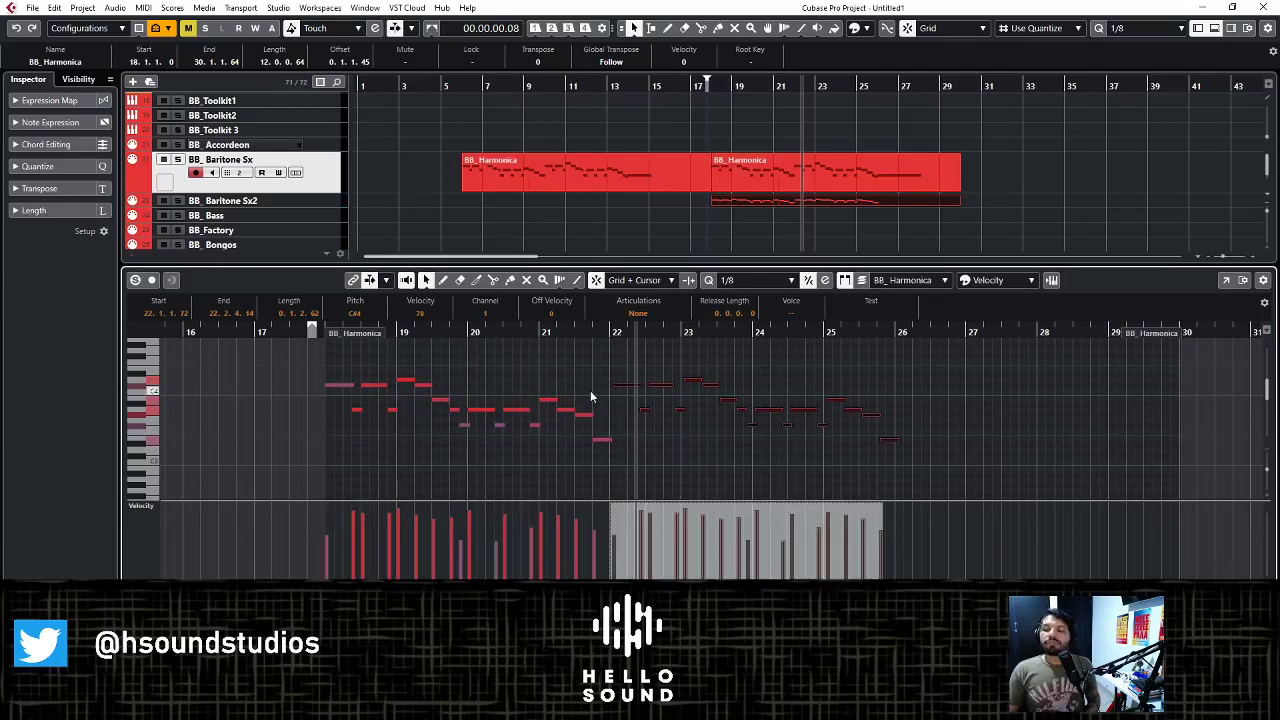
pyautogui.press('q')
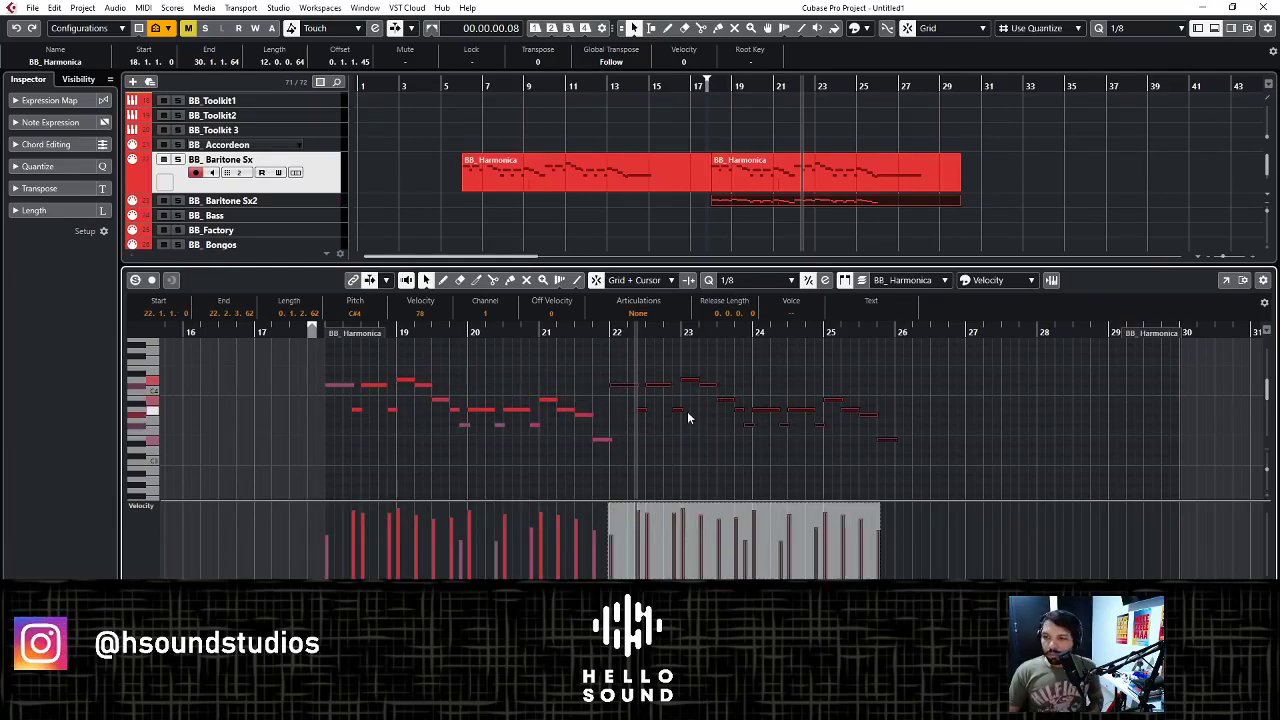
# - Copy the last harmony note to 26.1.1 as an A3 lasting three beats, and close the note editor
pyautogui.scroll(2, 686, 415)
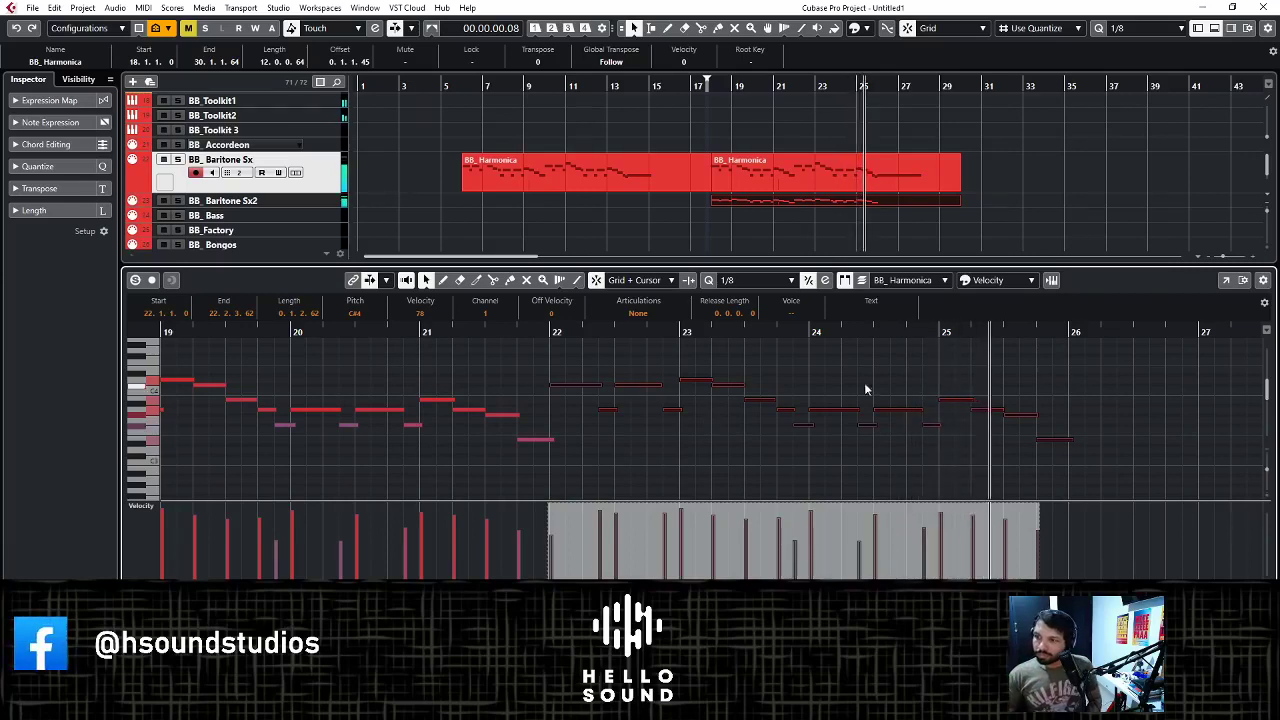
pyautogui.click(1077, 446)
pyautogui.moveTo(1058, 440); pyautogui.dragTo(1166, 409)
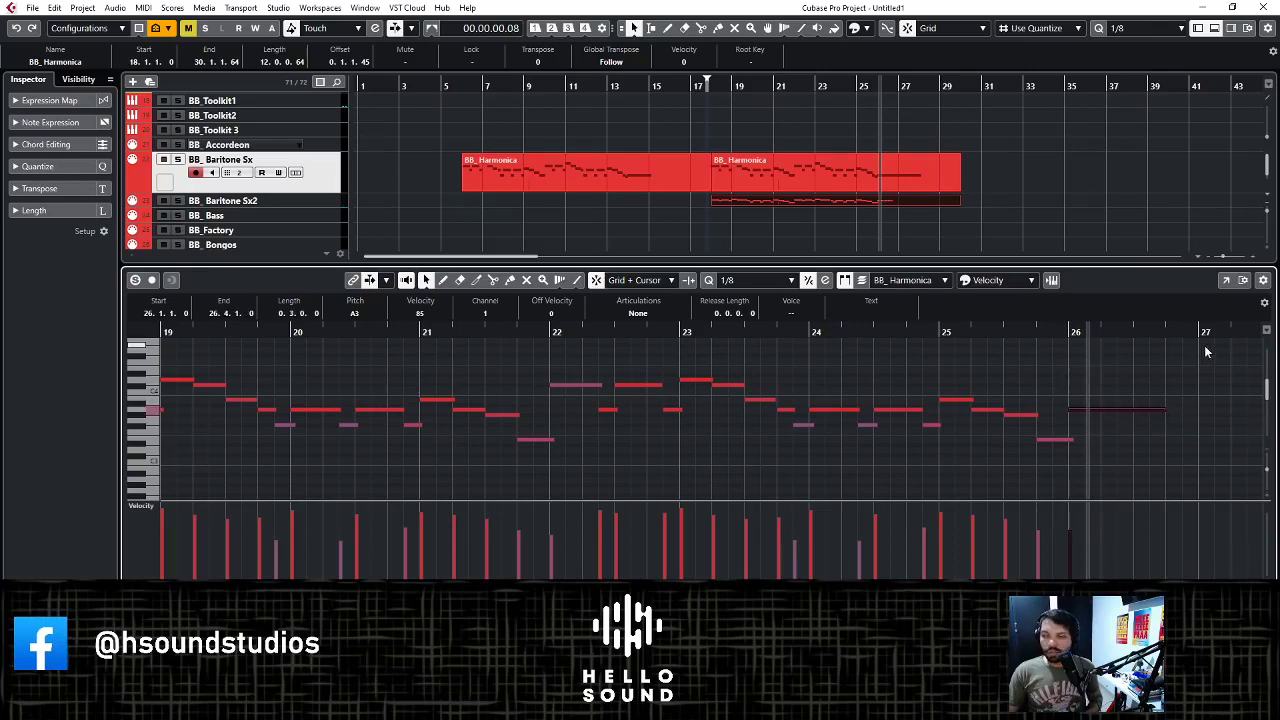
pyautogui.hotkey('ctrl', 'e')
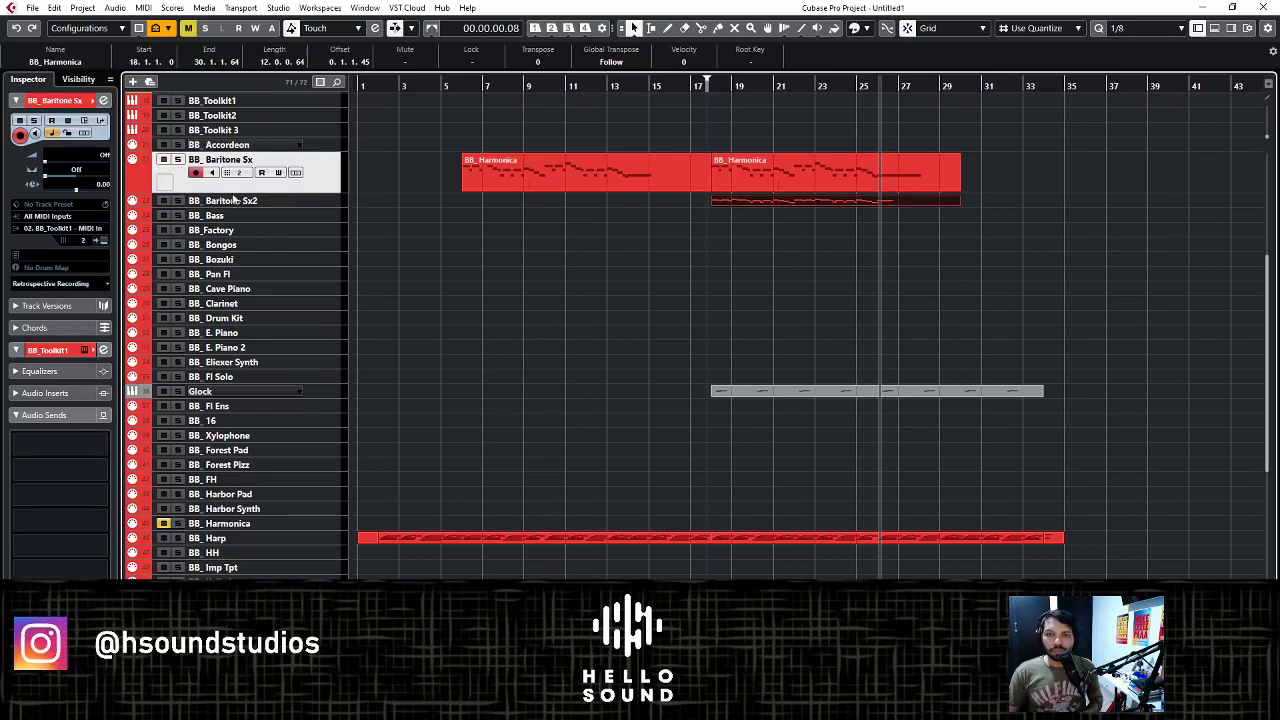
pyautogui.scroll(-5, 320, 230)
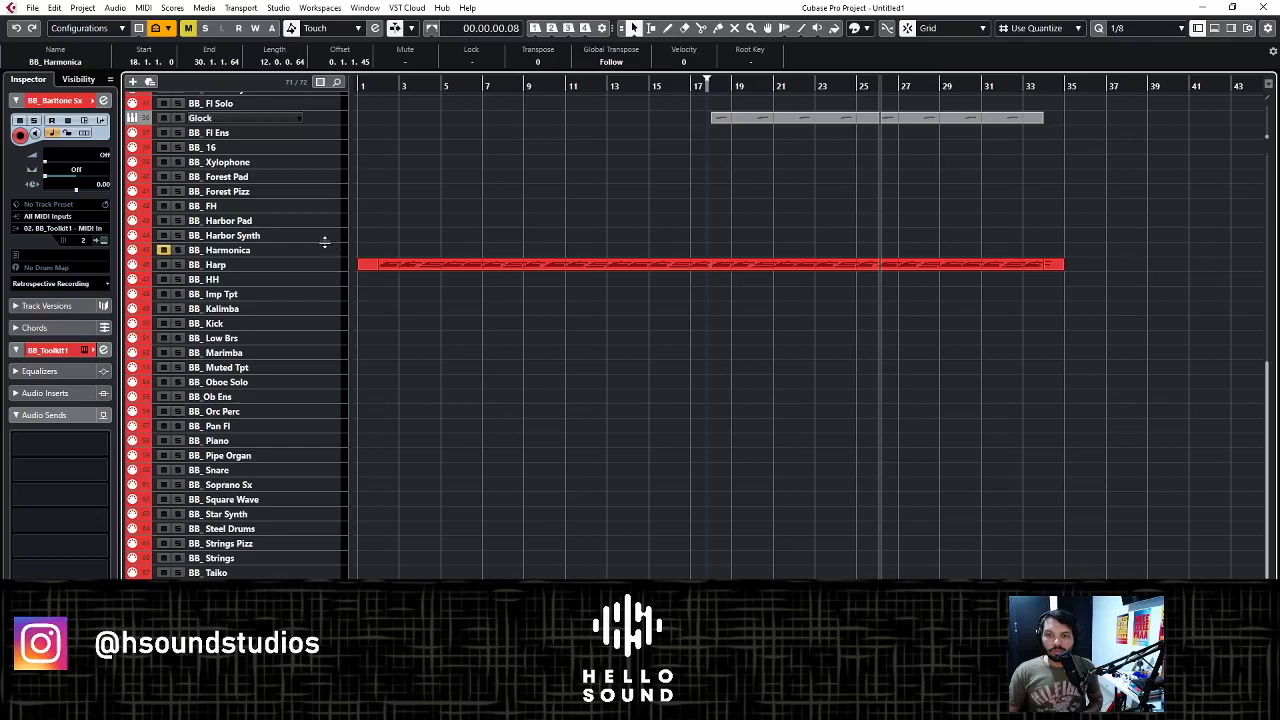
pyautogui.scroll(8, 679, 371)
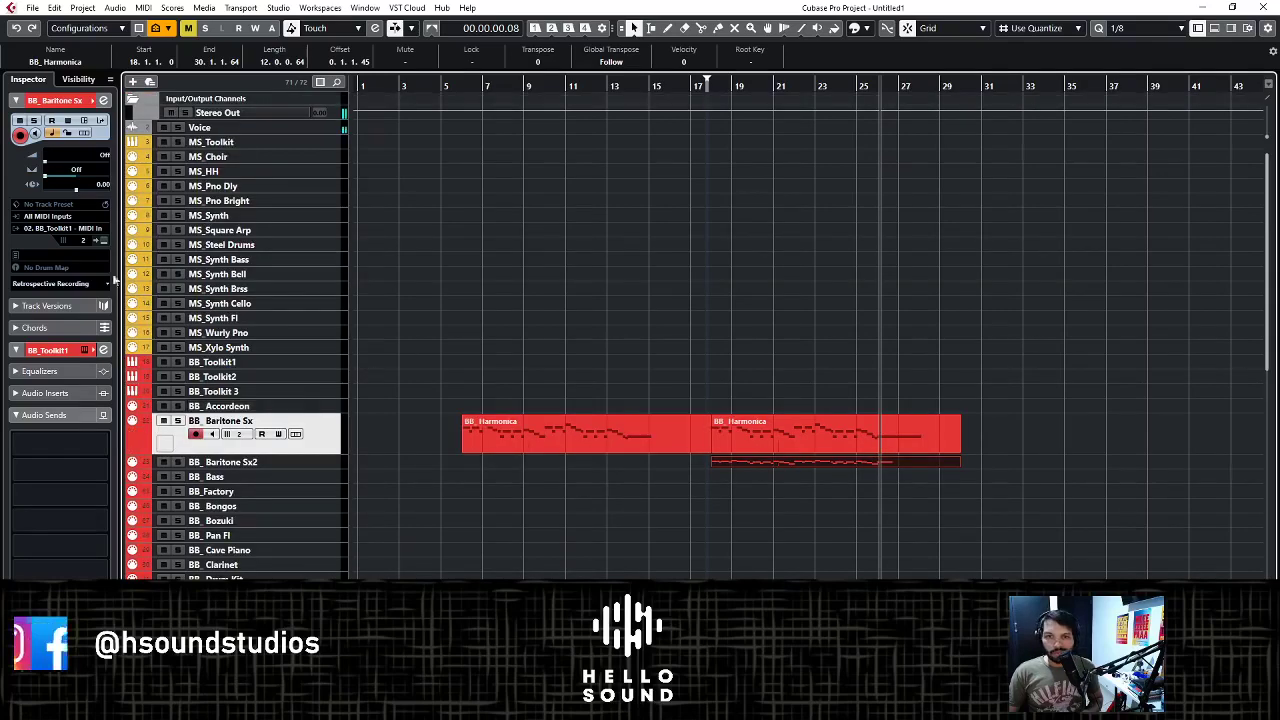
pyautogui.click(98, 101)
pyautogui.click(103, 100)
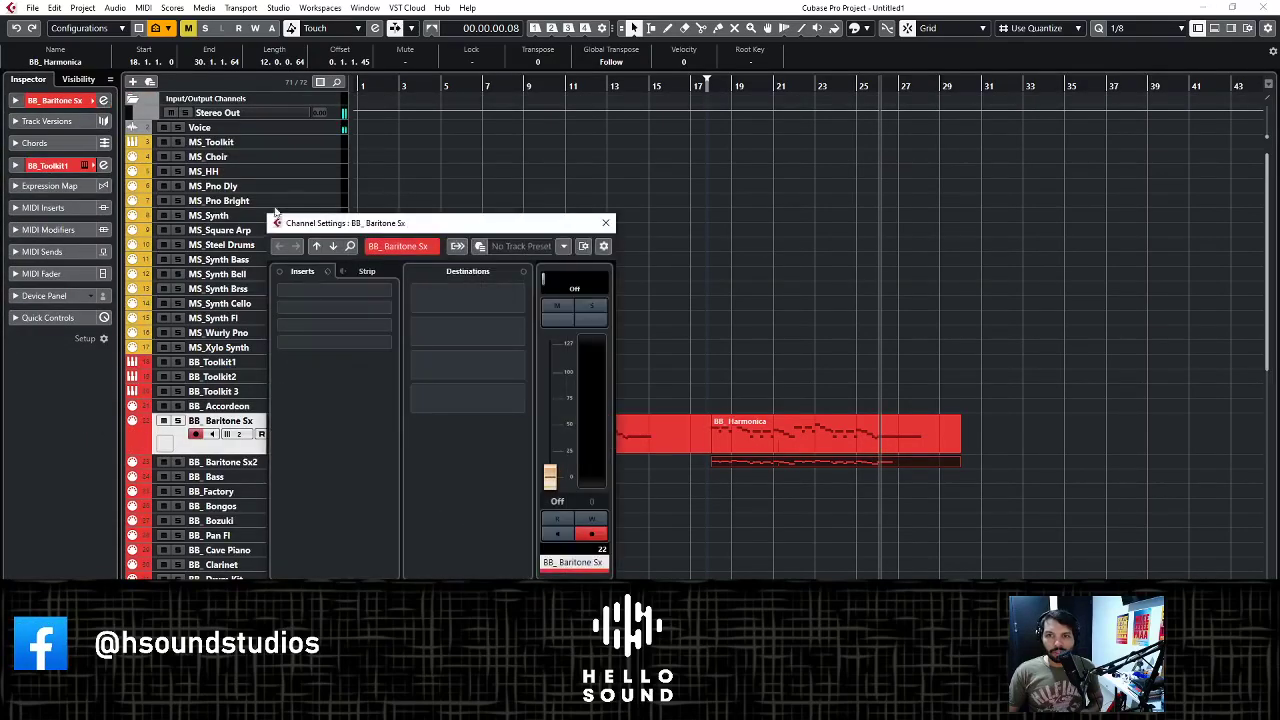
pyautogui.click(605, 223)
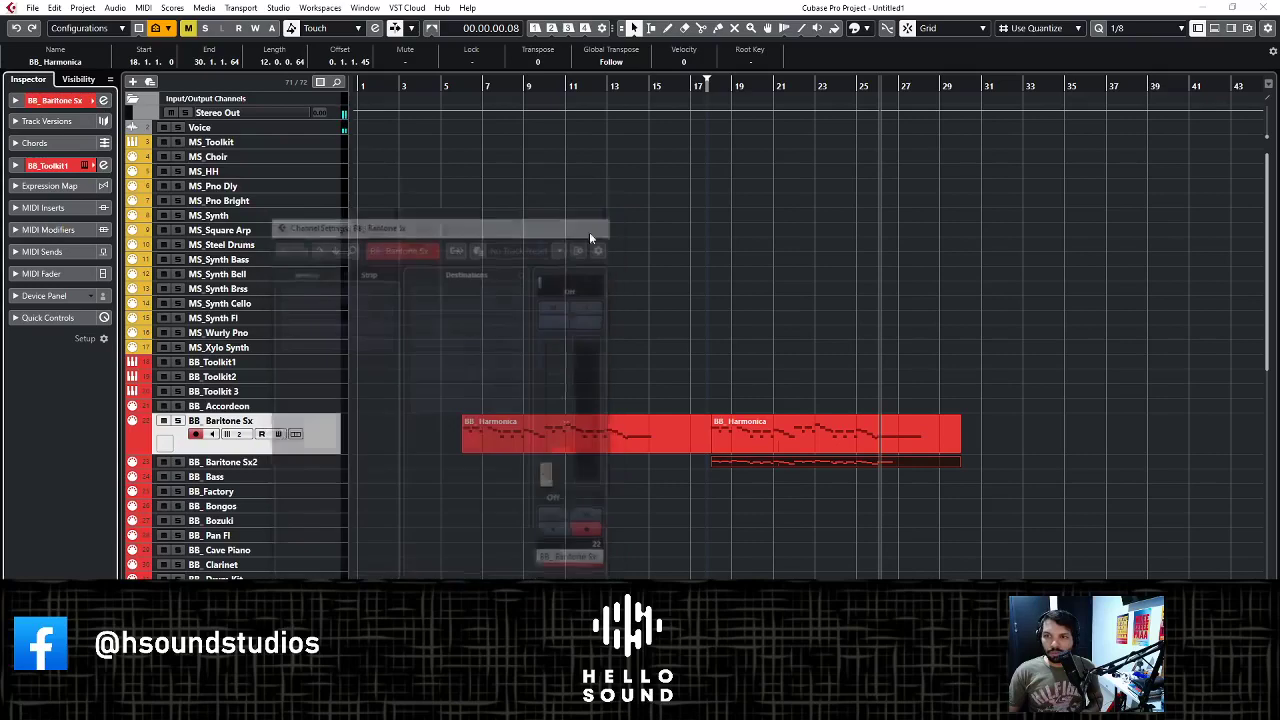
# - Insert H-Reverb long Stereo on BB_Toolkit1 and lower its Dry/Wet to about 14.2 while playing the sax melody
pyautogui.click(320, 364)
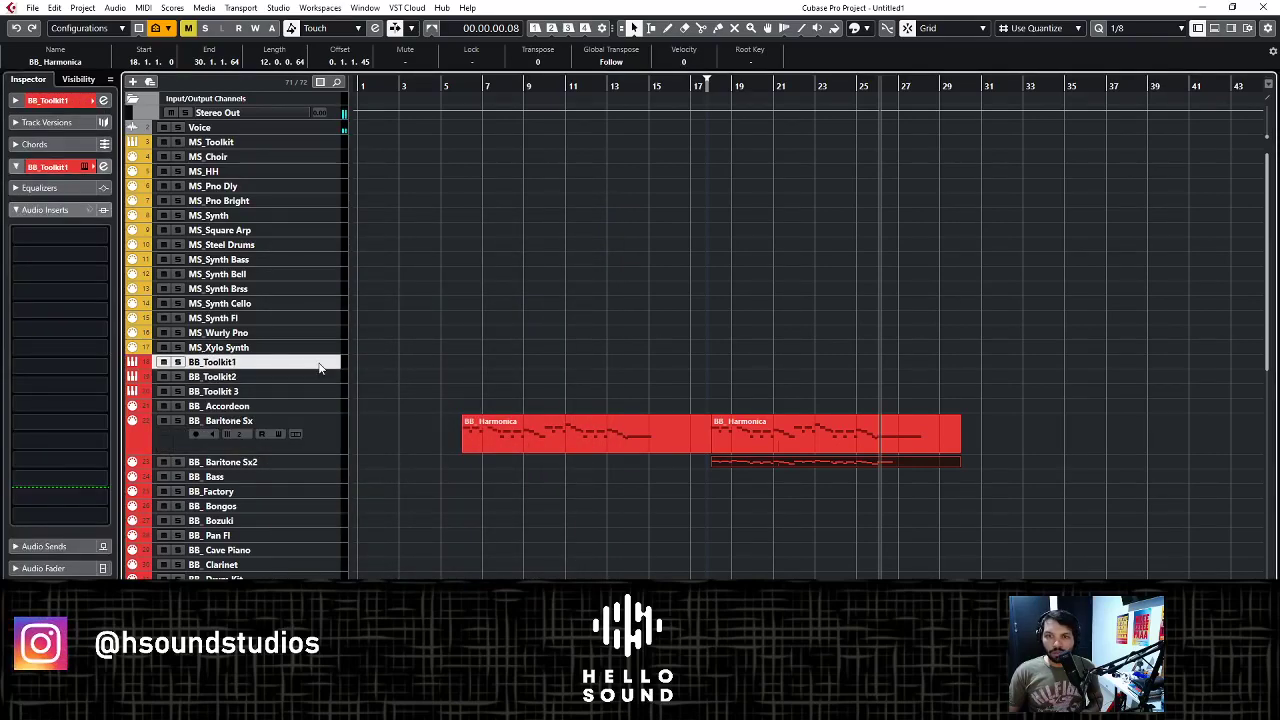
pyautogui.press('space')
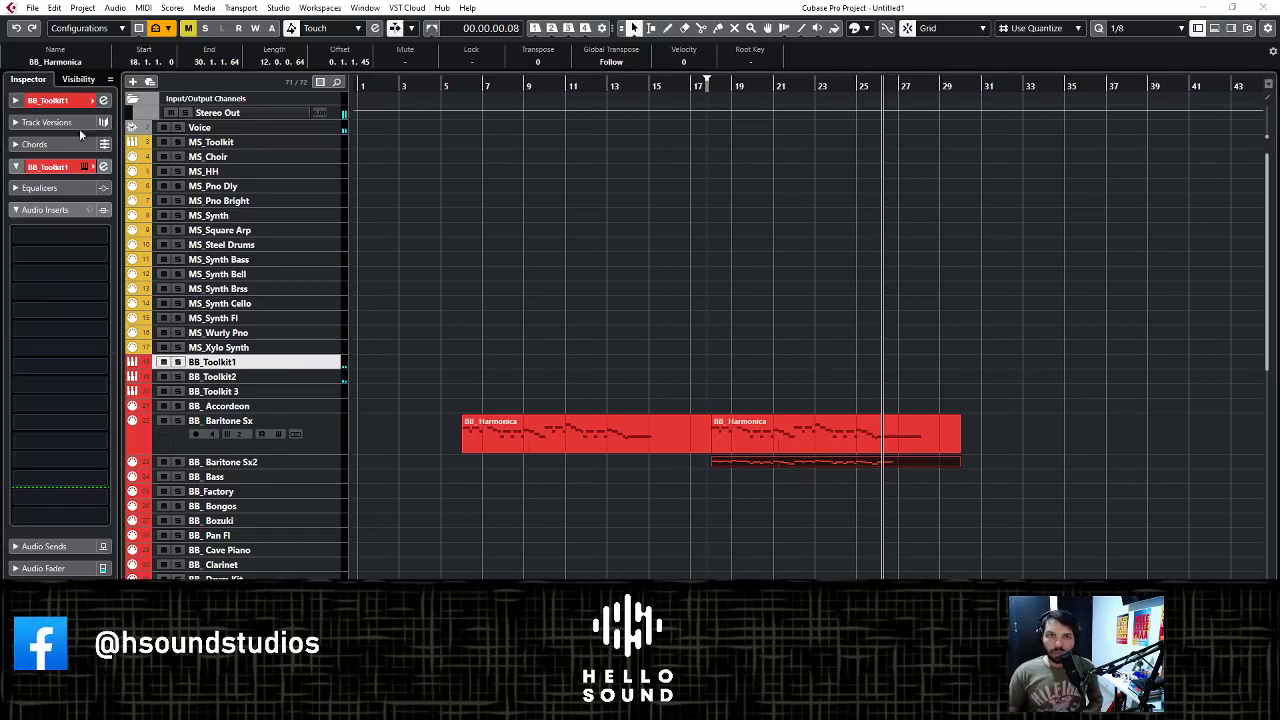
pyautogui.click(478, 86)
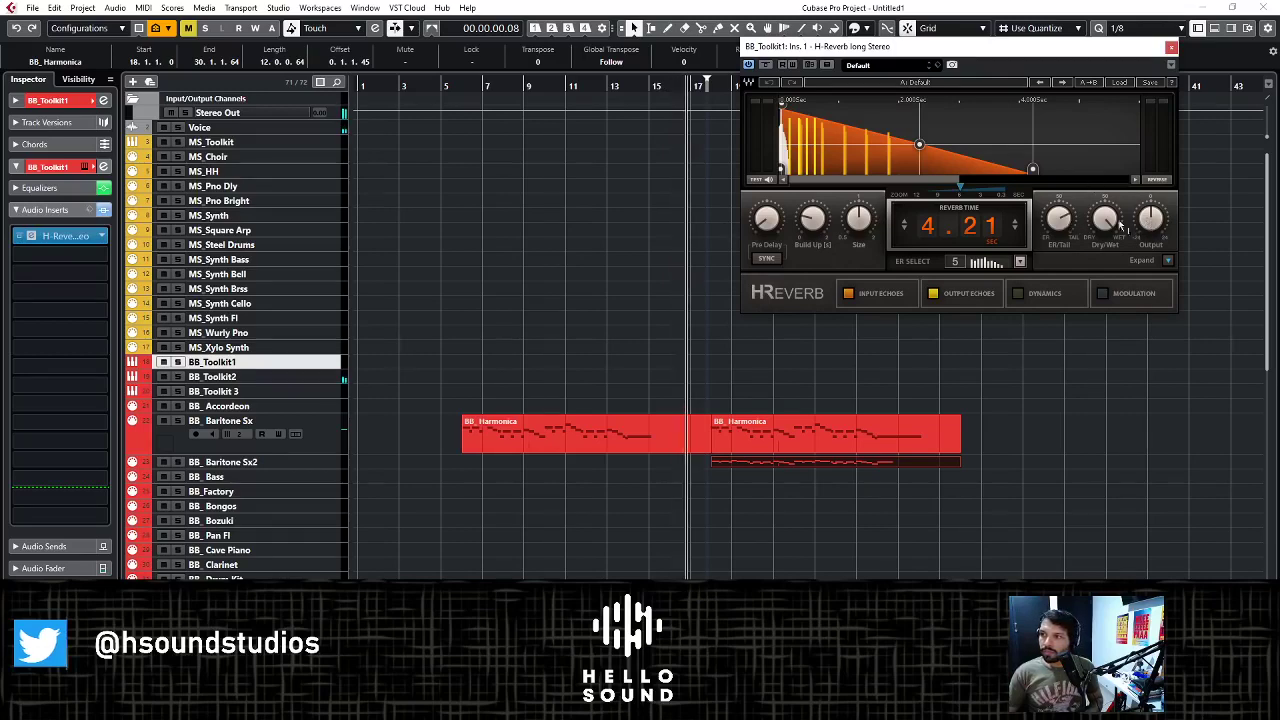
pyautogui.moveTo(1123, 226); pyautogui.dragTo(1057, 255)
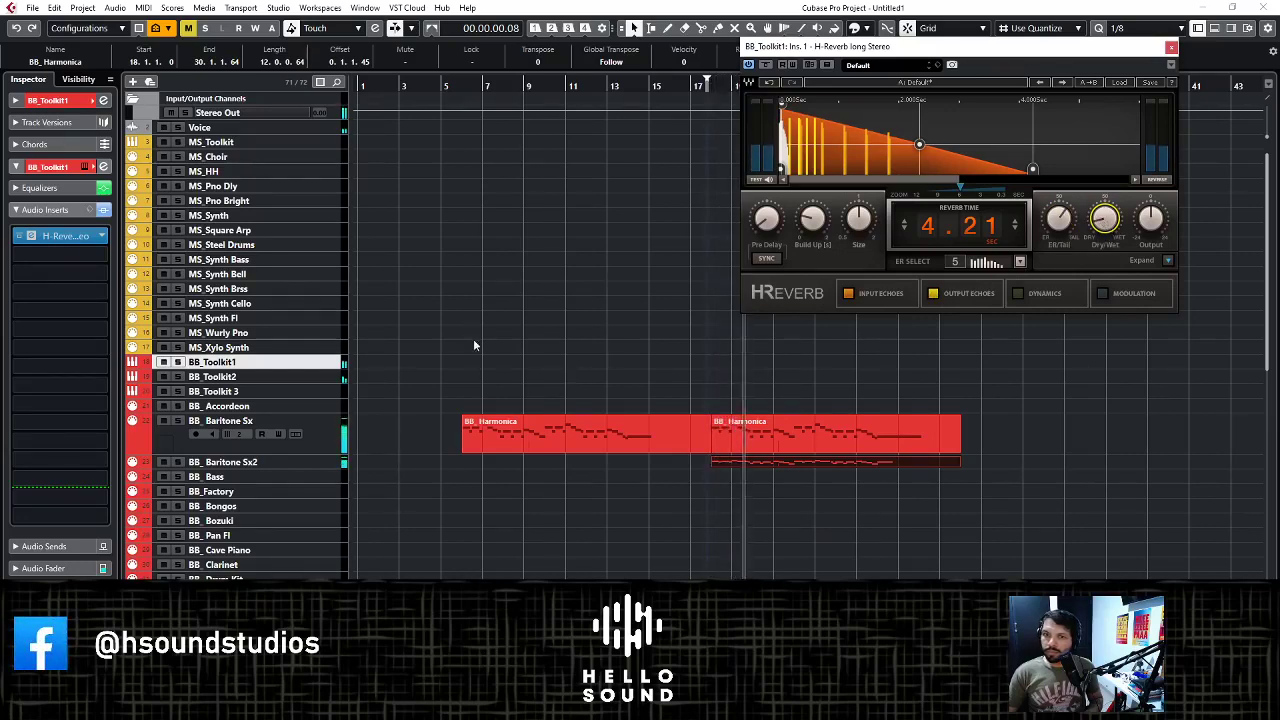
# - Check the BB_ Baritone Sx2 channel settings and the BB Baritone Sax slot in its Kontakt rack, and close the rack and reverb windows
pyautogui.click(335, 467)
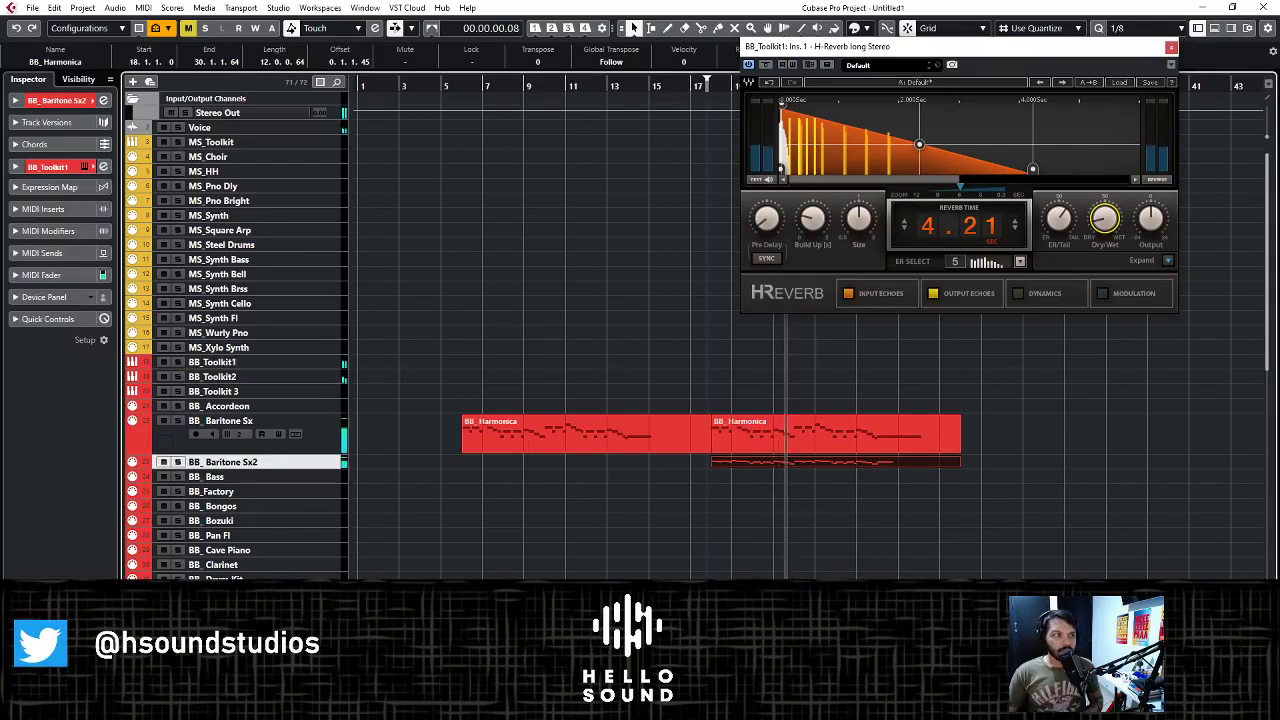
pyautogui.click(1171, 47)
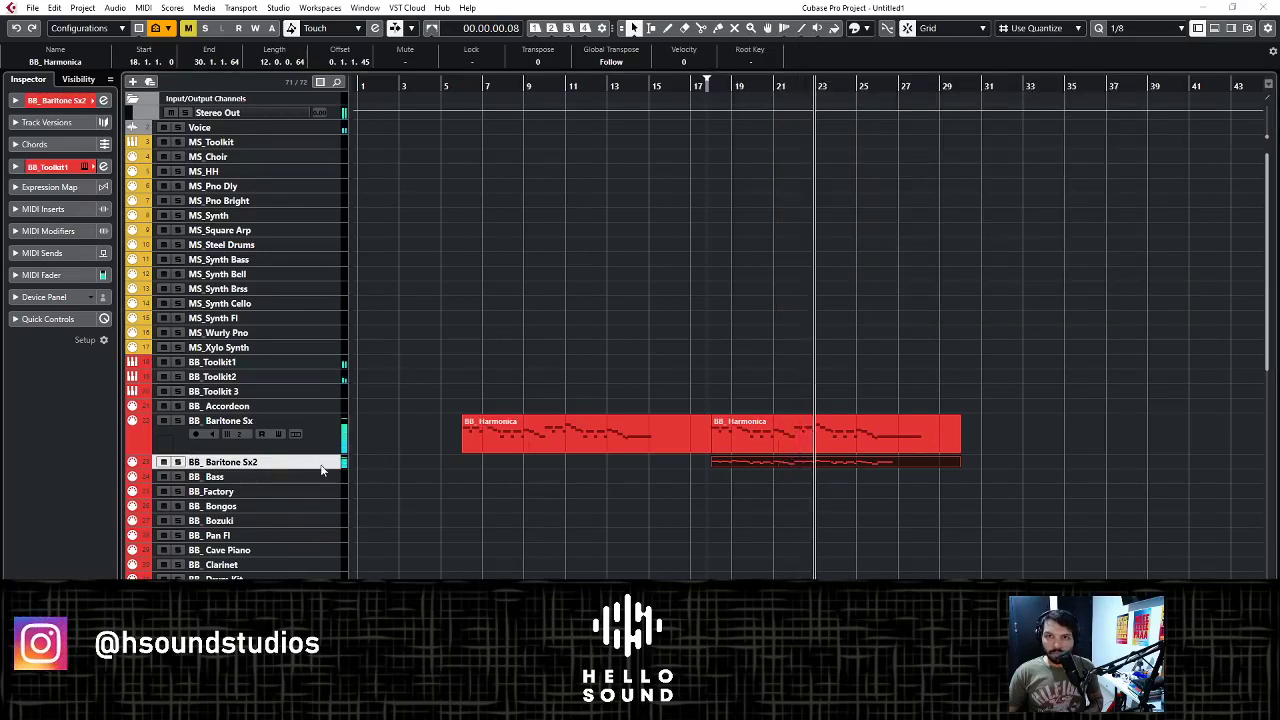
pyautogui.click(103, 101)
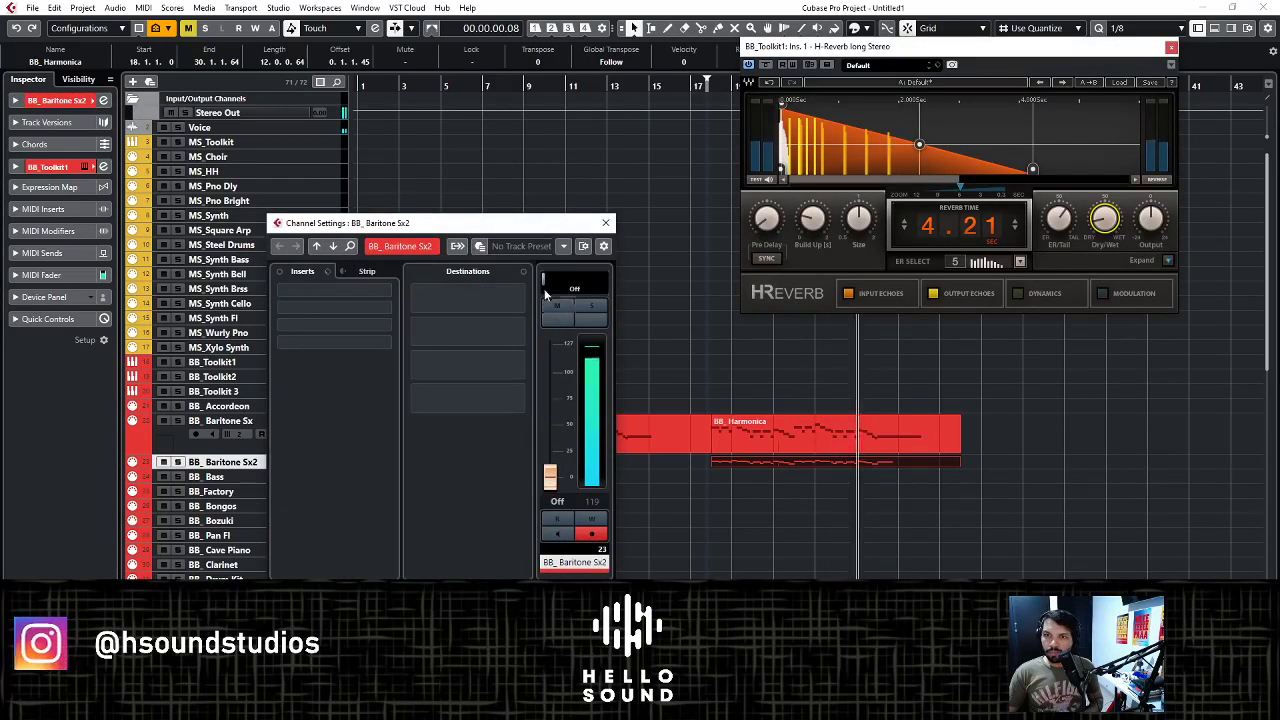
pyautogui.click(605, 222)
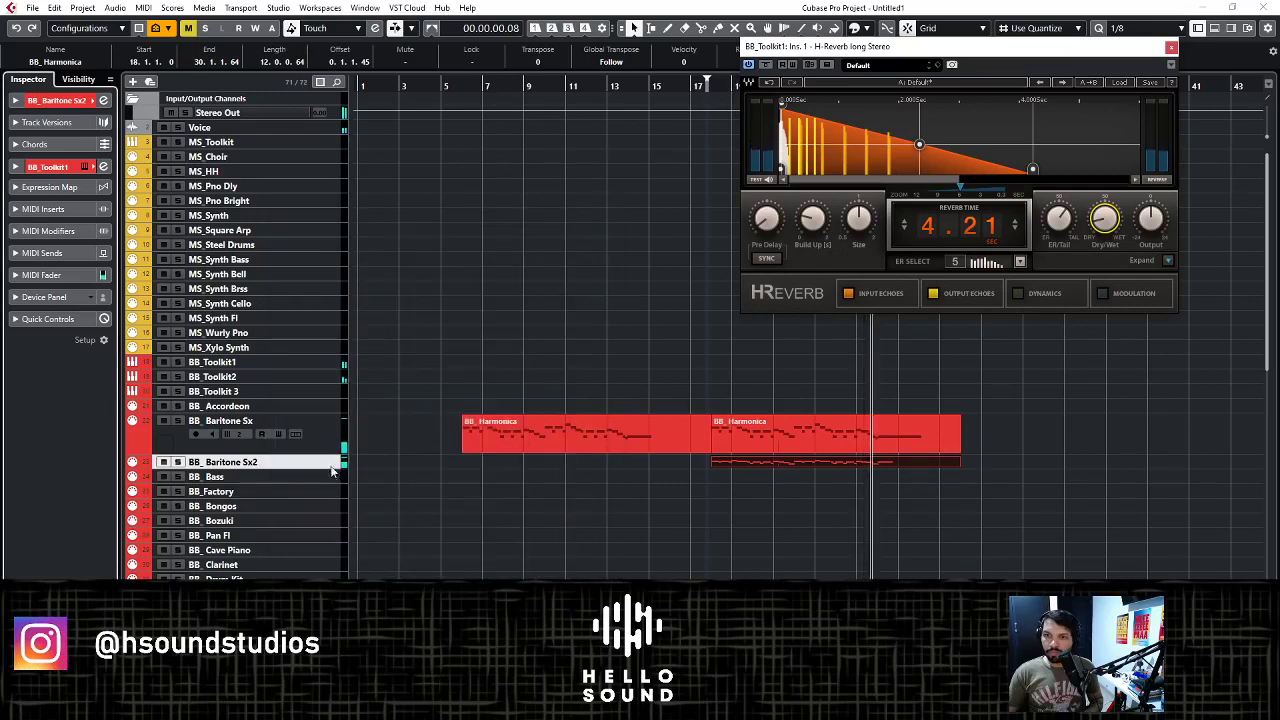
pyautogui.click(57, 100)
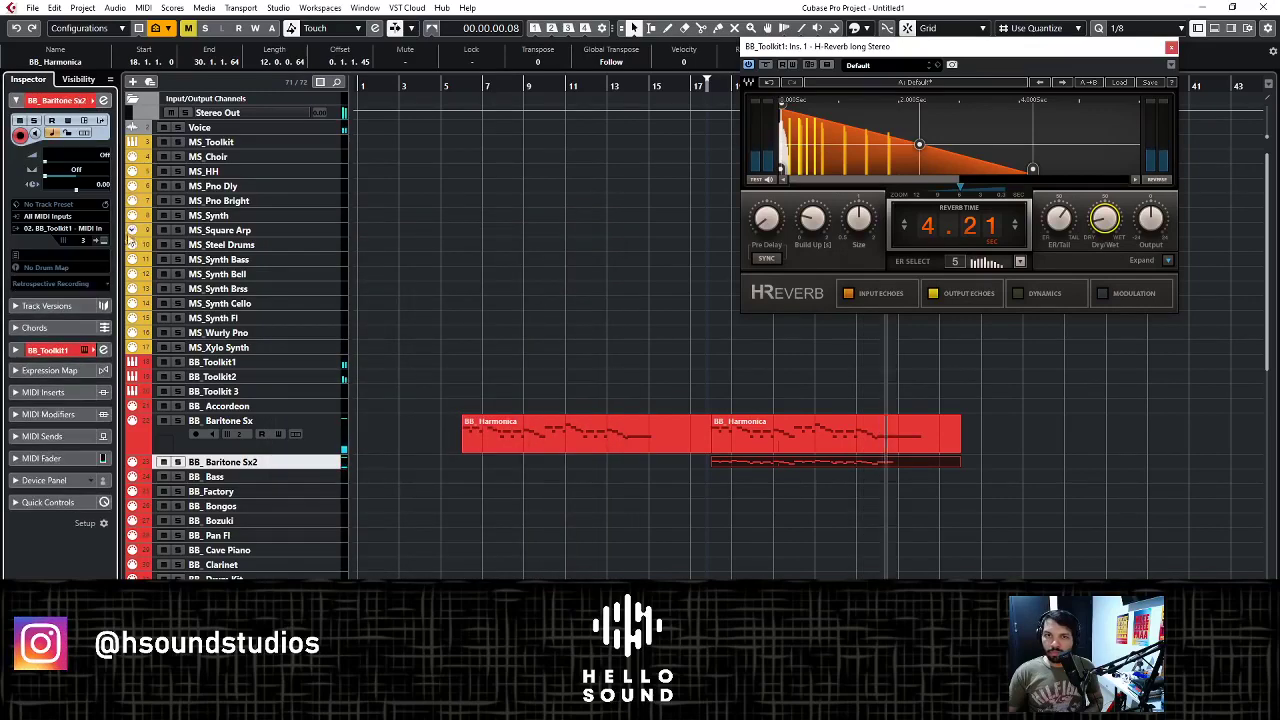
pyautogui.click(104, 241)
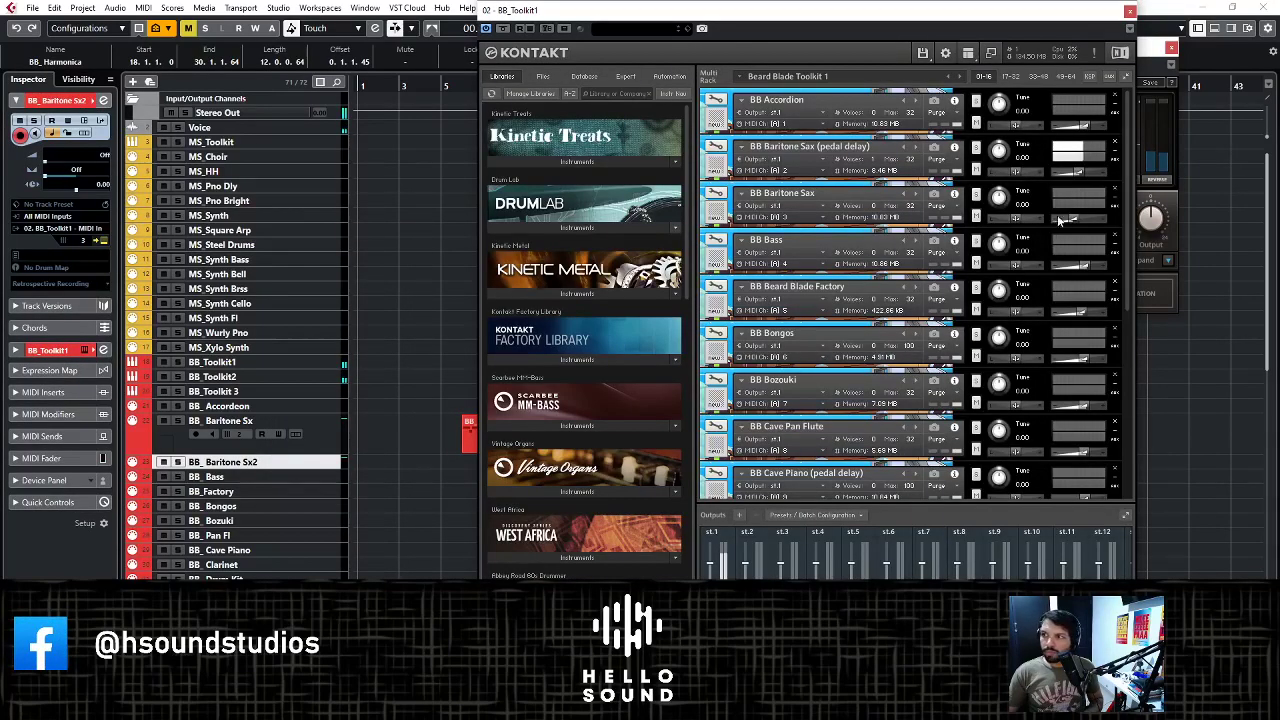
pyautogui.click(1130, 11)
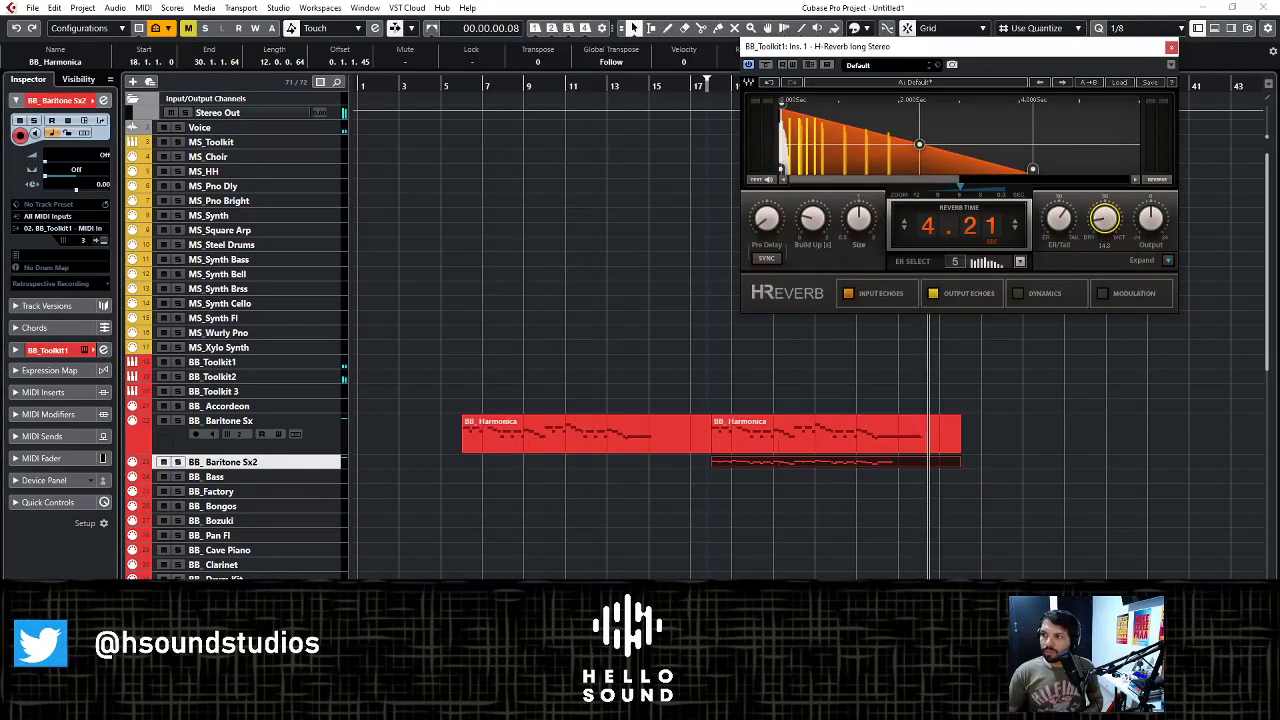
pyautogui.click(1171, 47)
# - Examine the whole arrangement across all tracks while playing it from the start
pyautogui.scroll(-10, 952, 215)
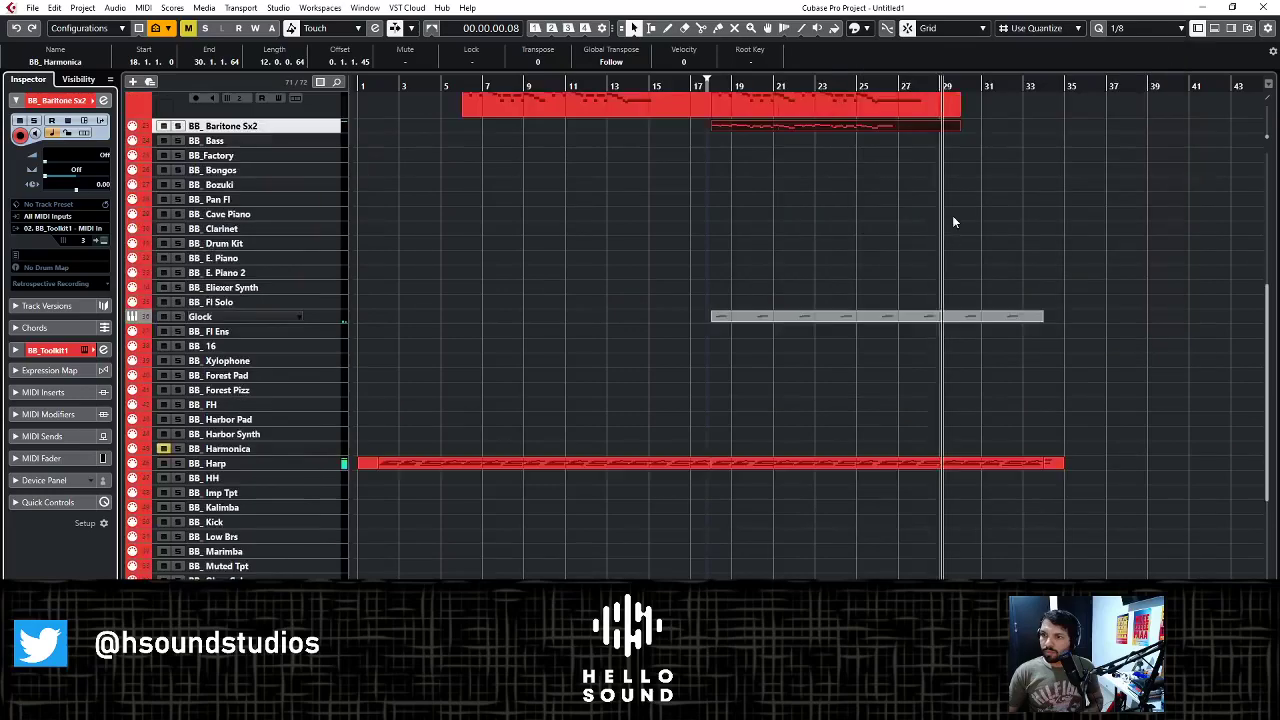
pyautogui.press('g')
pyautogui.press('g')
pyautogui.press('g')
pyautogui.press('g')
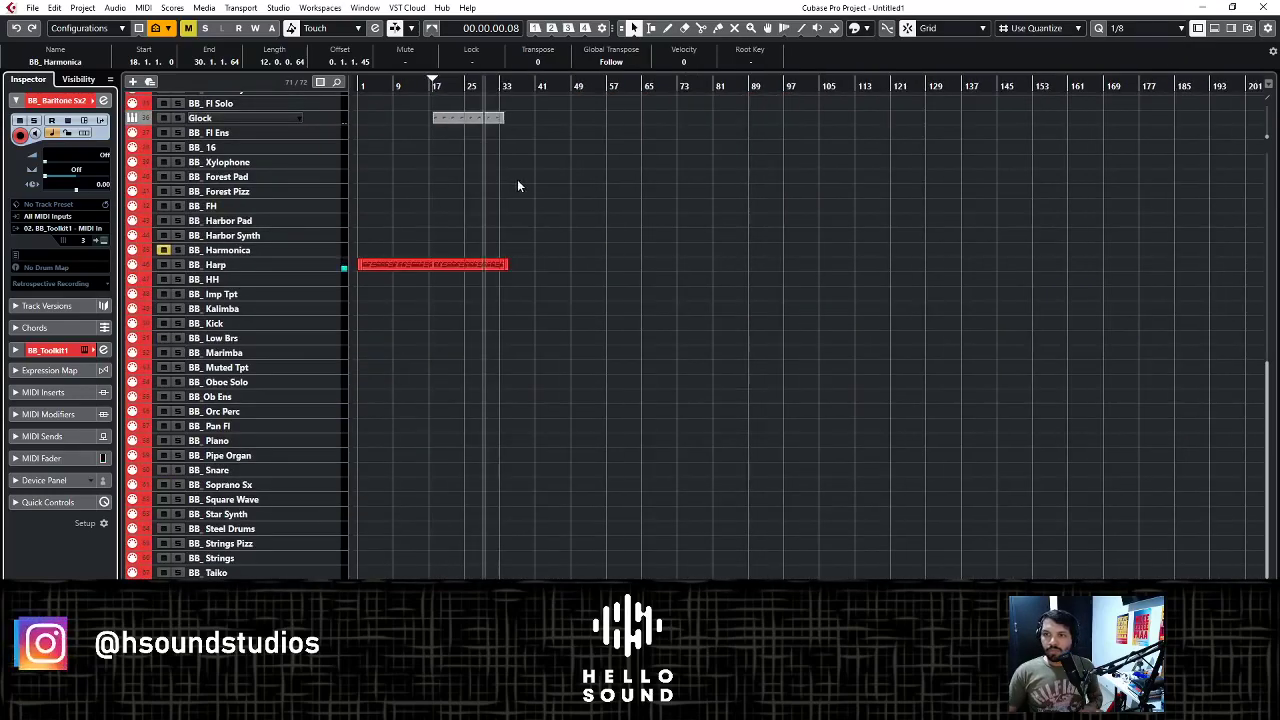
pyautogui.scroll(8, 458, 168)
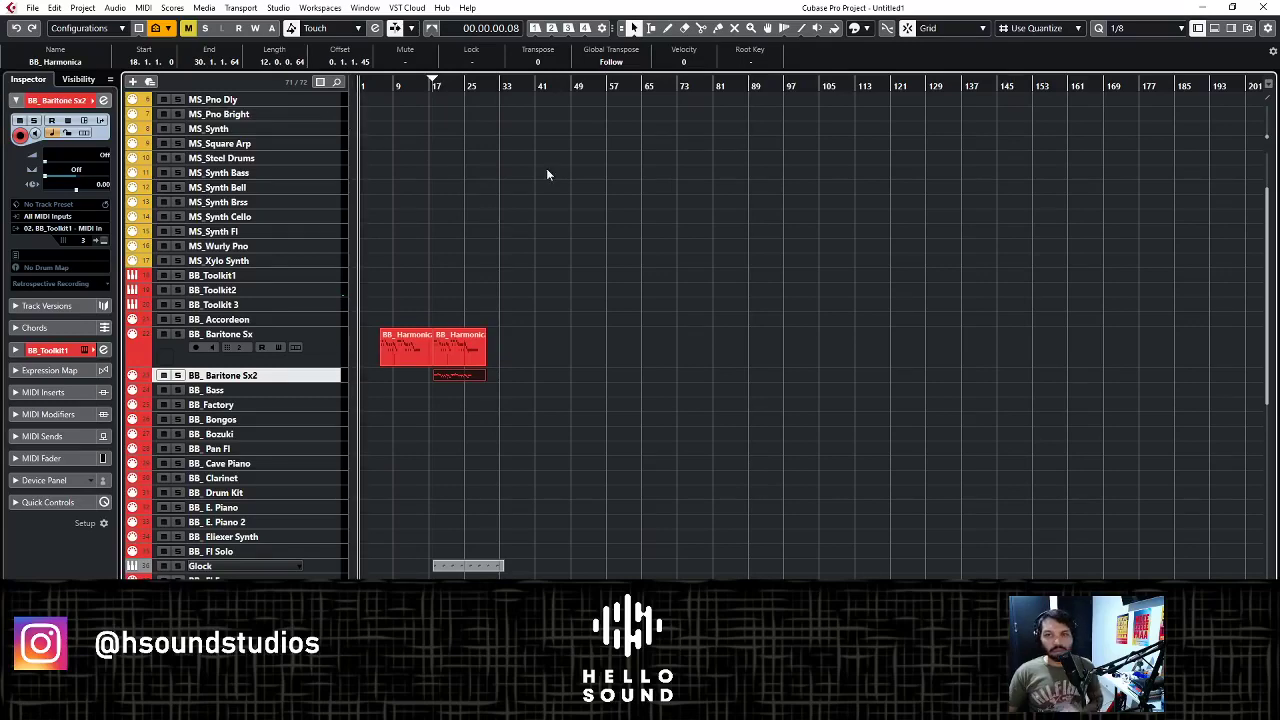
pyautogui.scroll(-5, 533, 173)
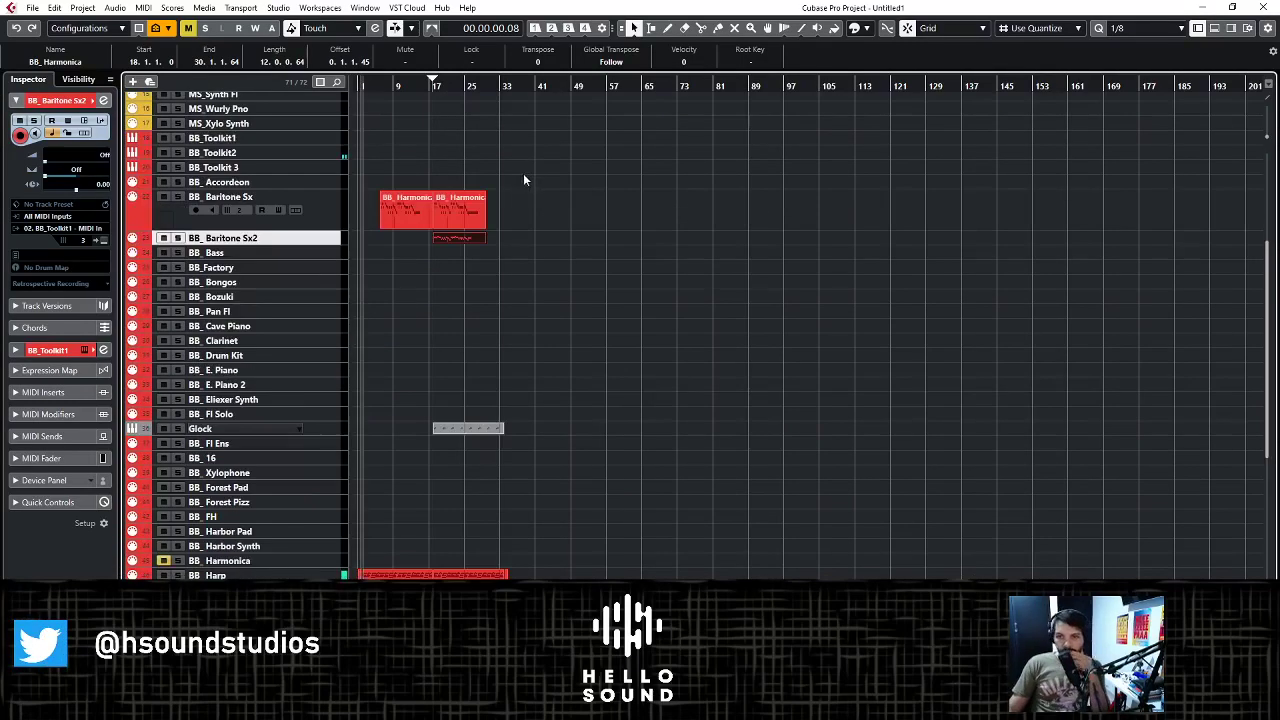
pyautogui.scroll(3, 436, 372)
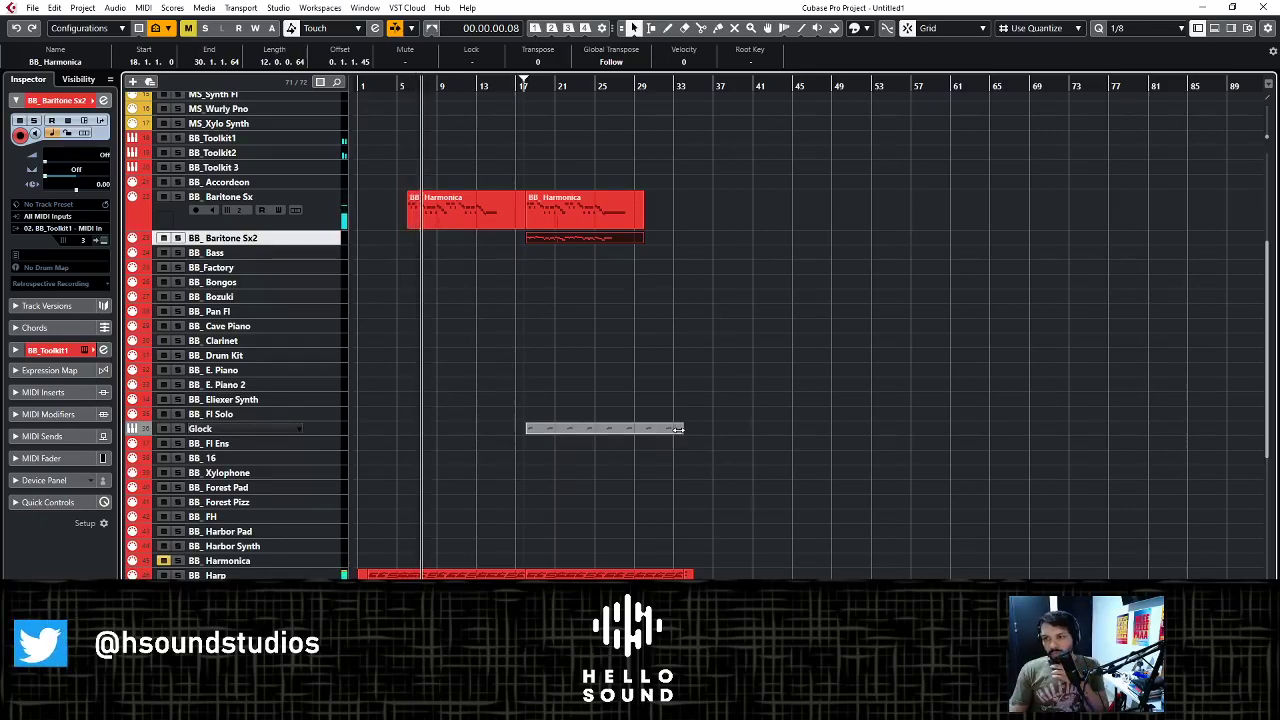
# - Shorten the Glock part to end at 33.3.3 and split it at the start of bar 30
pyautogui.moveTo(678, 433); pyautogui.dragTo(674, 429)
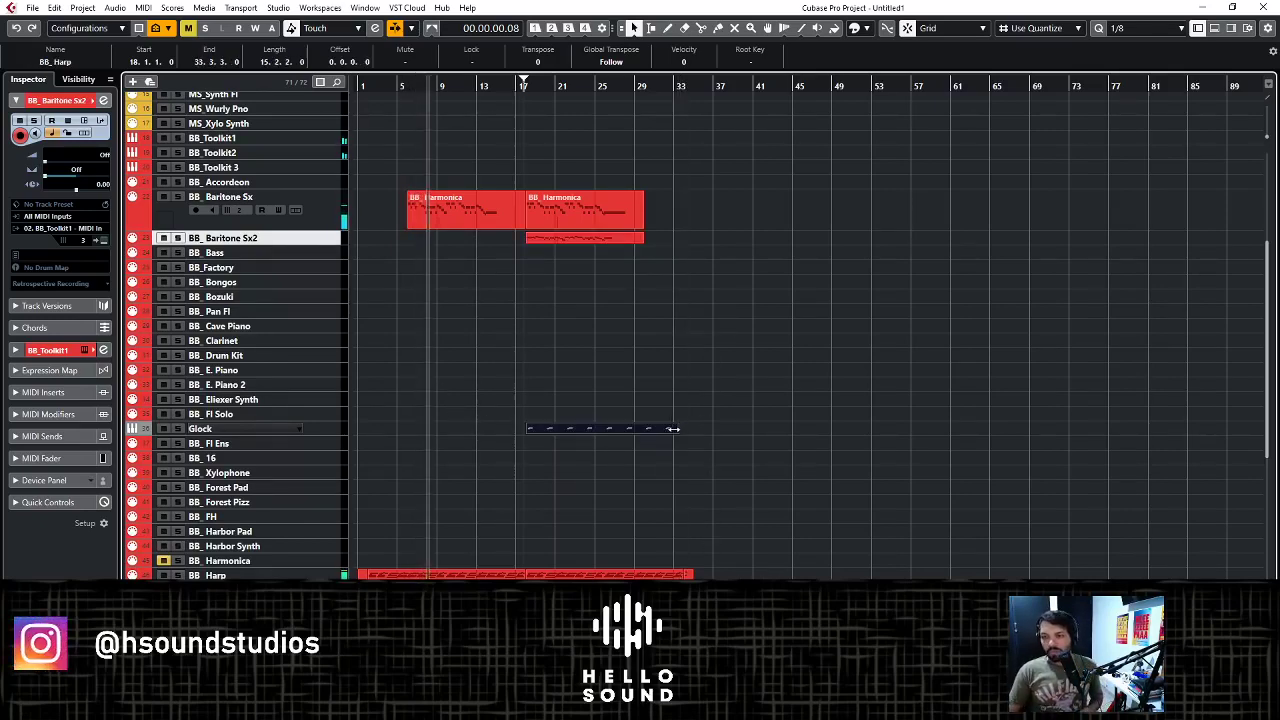
pyautogui.moveTo(616, 88); pyautogui.dragTo(636, 127)
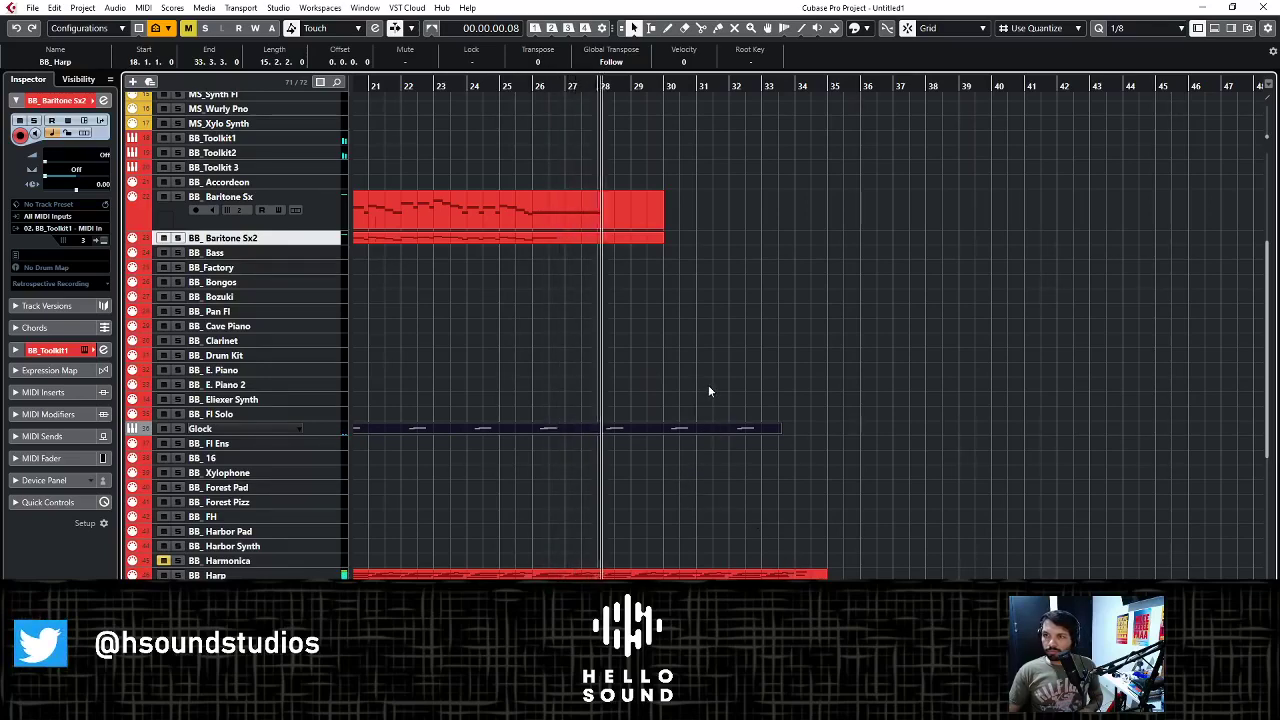
pyautogui.rightClick(742, 429)
pyautogui.click(806, 428)
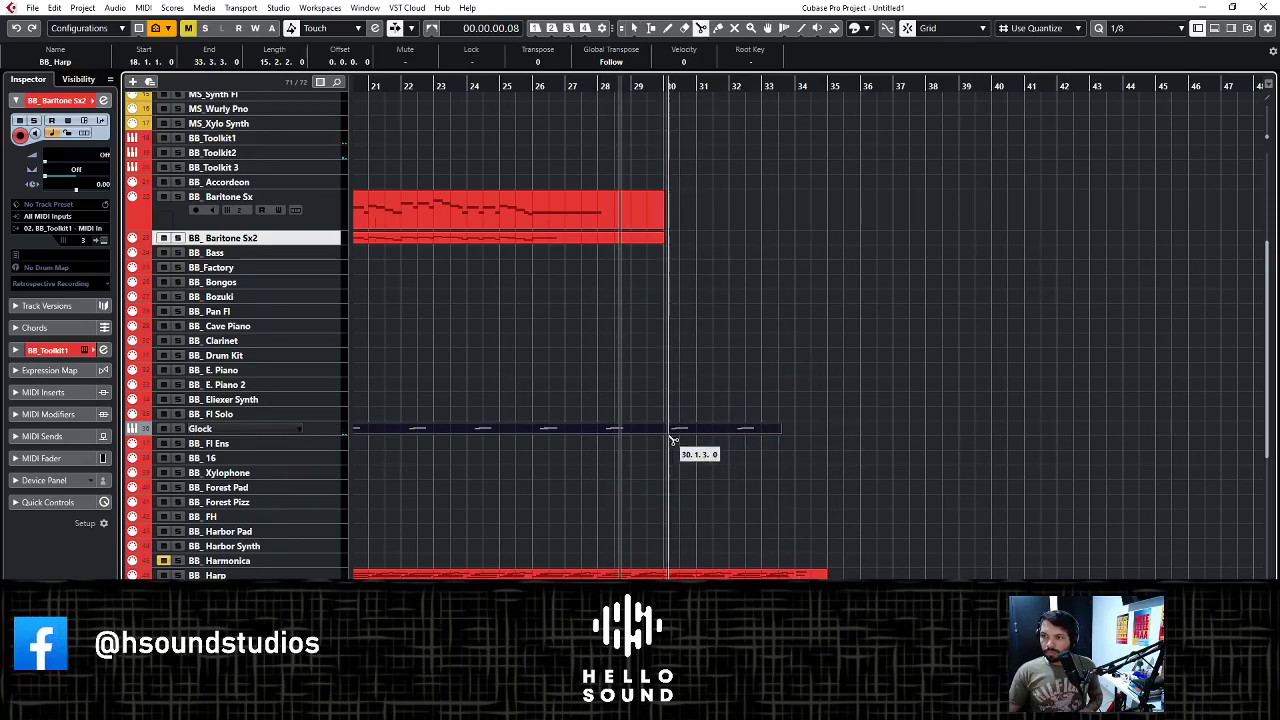
pyautogui.click(666, 432)
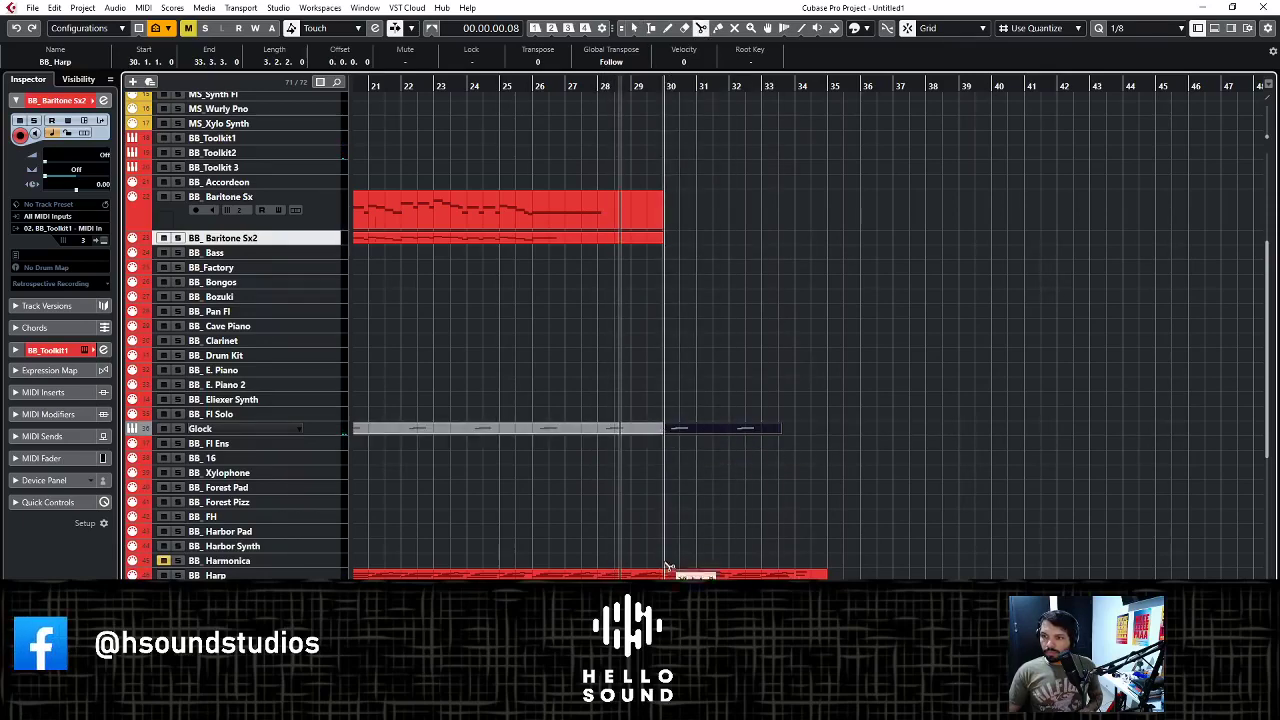
# - Delete the leftover Glock, harp and other parts after the start of bar 30 so that the arrangement ends there
pyautogui.press('1')
pyautogui.moveTo(845, 363); pyautogui.dragTo(709, 577)
pyautogui.press('Delete')
pyautogui.press('g')
pyautogui.press('g')
pyautogui.press('g')
pyautogui.press('g')
pyautogui.press('g')
pyautogui.press('g')
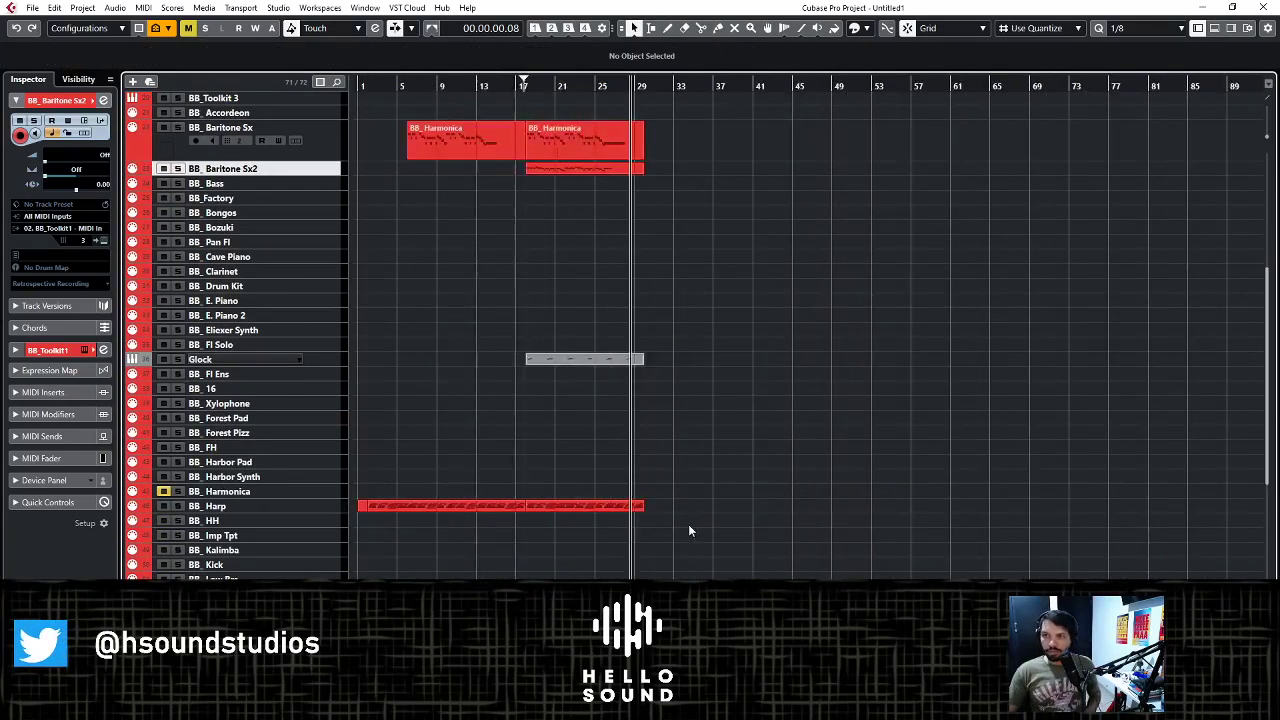
# - Select all parts of the arrangement, set the locators around them and turn on cycle playback
pyautogui.moveTo(585, 520); pyautogui.dragTo(243, 110)
pyautogui.press('p')
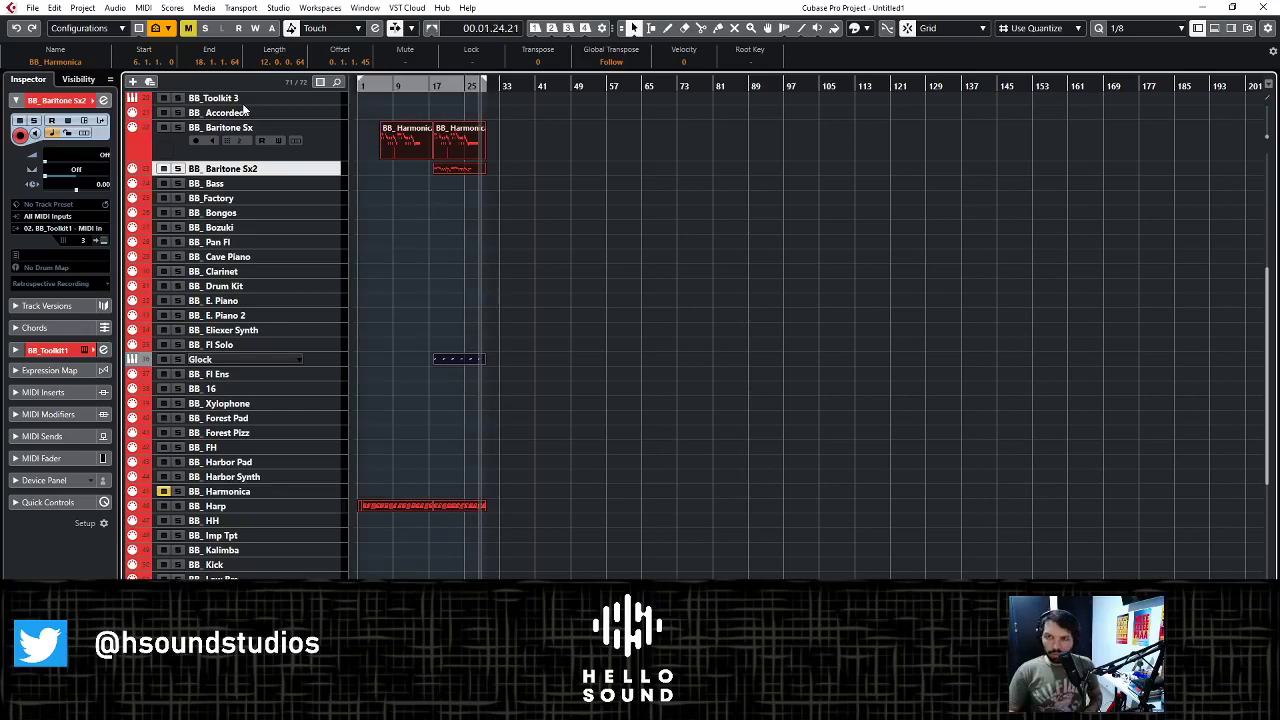
pyautogui.press('KP_Divide')
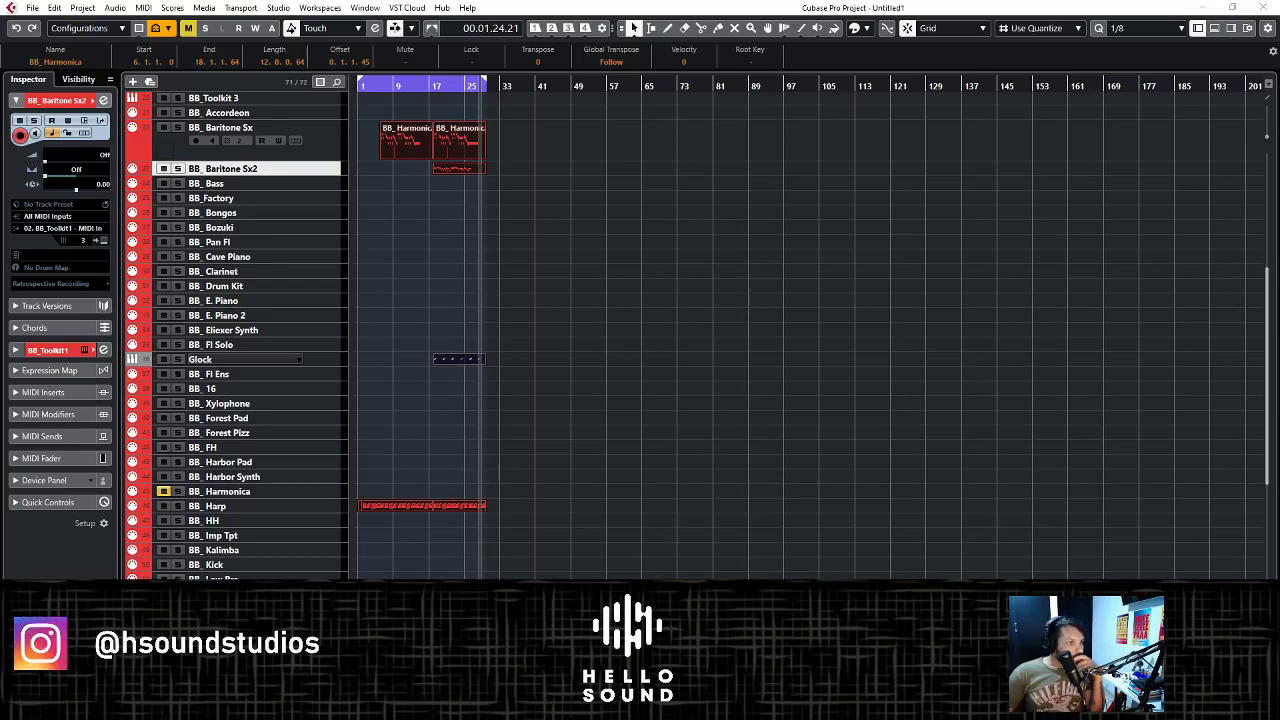
# - Switch to the browser, open the 28-minute Final Fantasy VIII Fishermans Horizon walkthrough, mute it and skip ahead to around 8:55 and beyond
pyautogui.hotkey('alt', 'Tab')
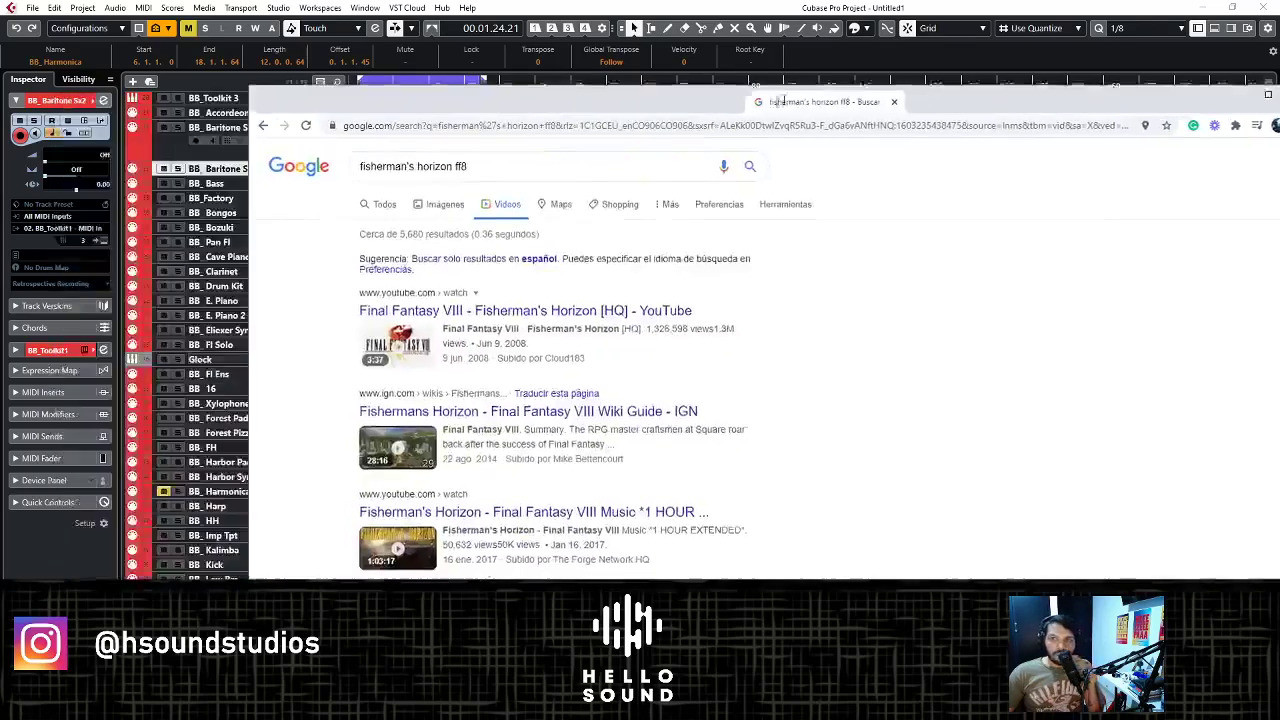
pyautogui.scroll(-1, 445, 262)
pyautogui.scroll(-1, 390, 278)
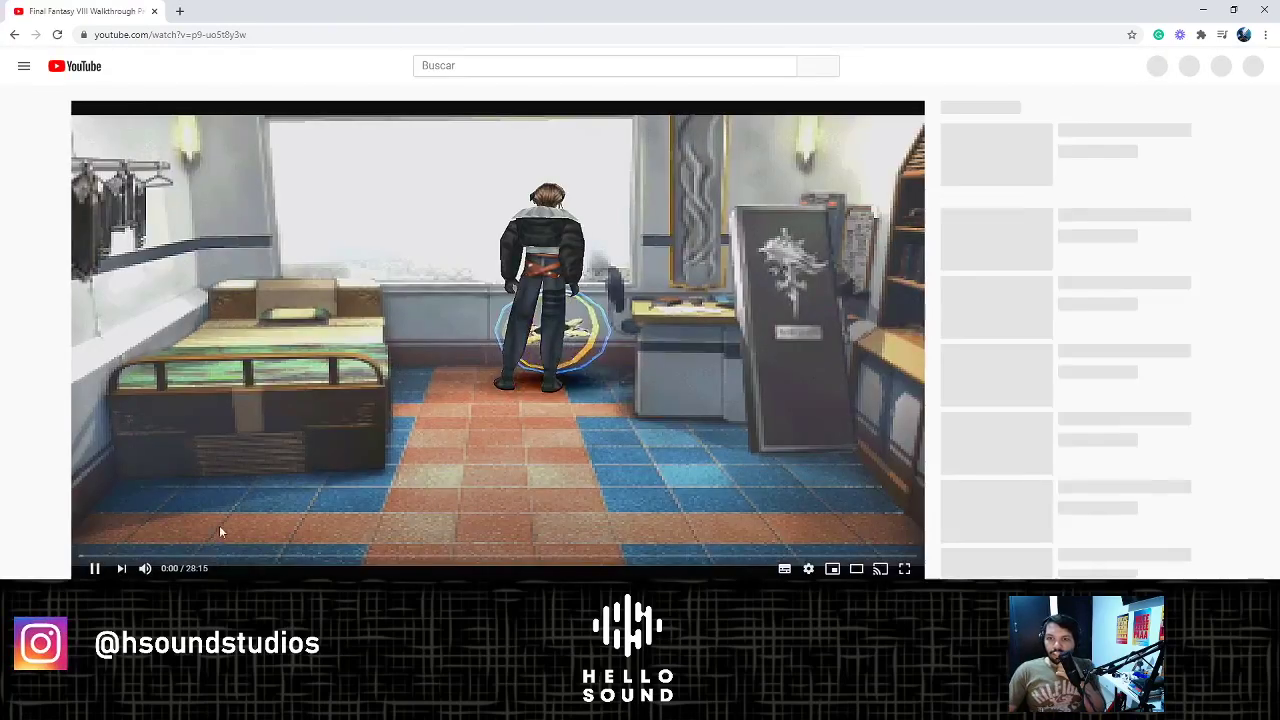
pyautogui.click(141, 569)
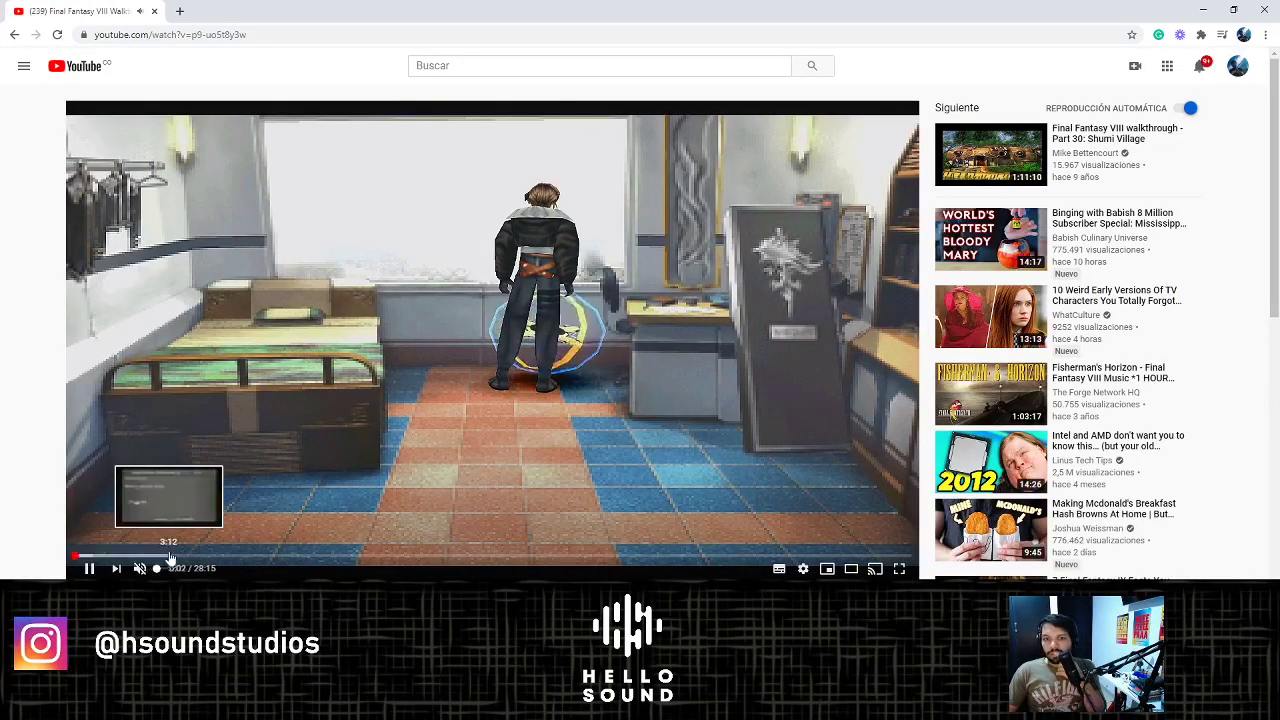
pyautogui.click(168, 556)
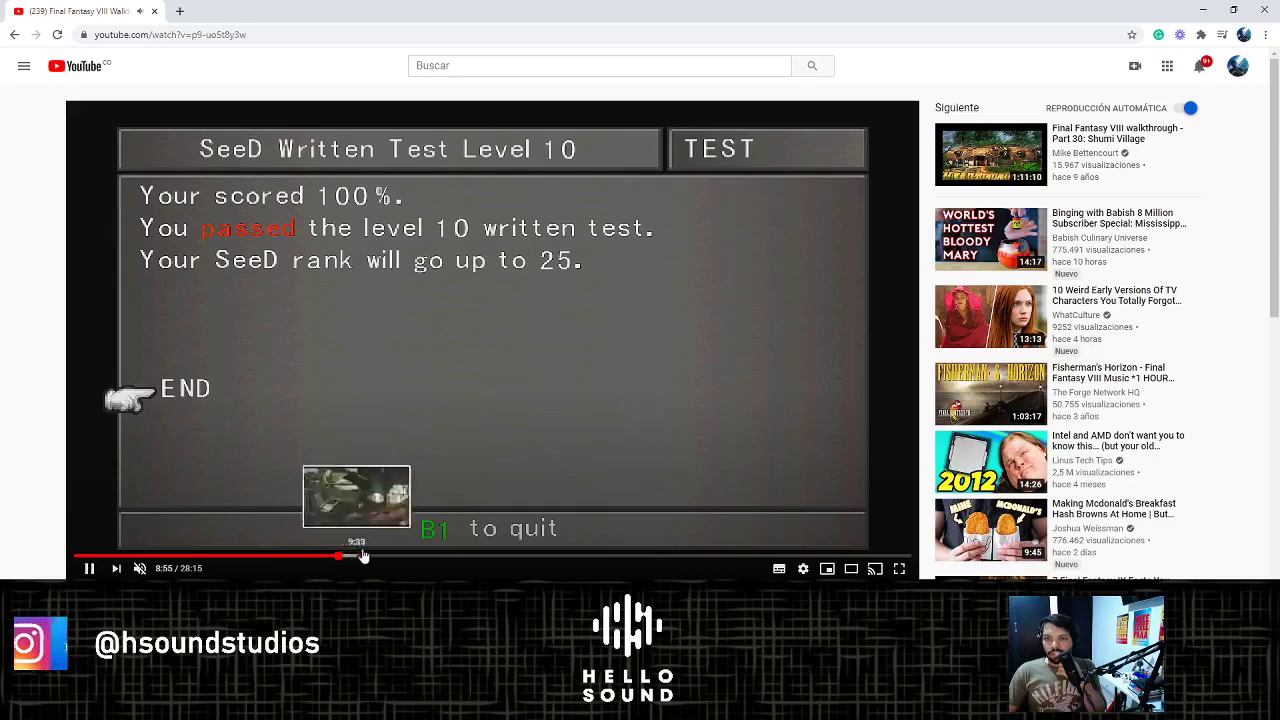
pyautogui.click(339, 556)
pyautogui.click(390, 556)
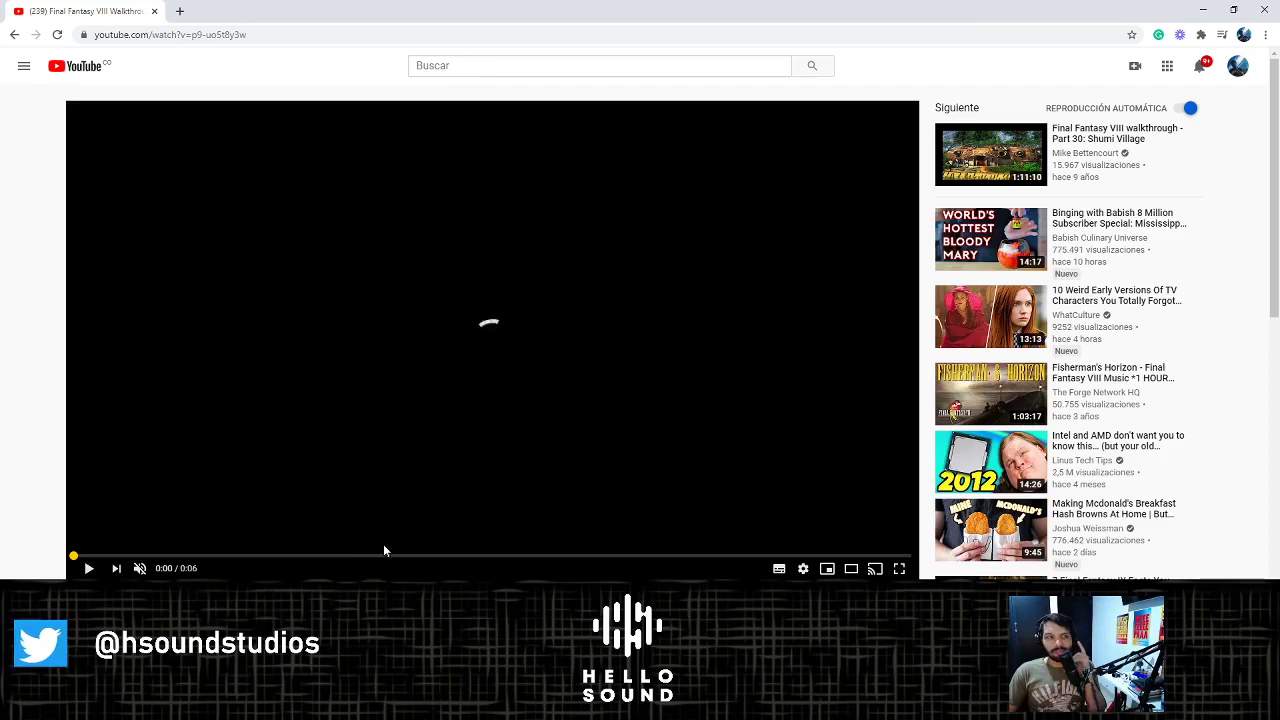
# - Reload the walkthrough video page and skip the advertisement
pyautogui.scroll(-2, 400, 528)
pyautogui.scroll(2, 314, 399)
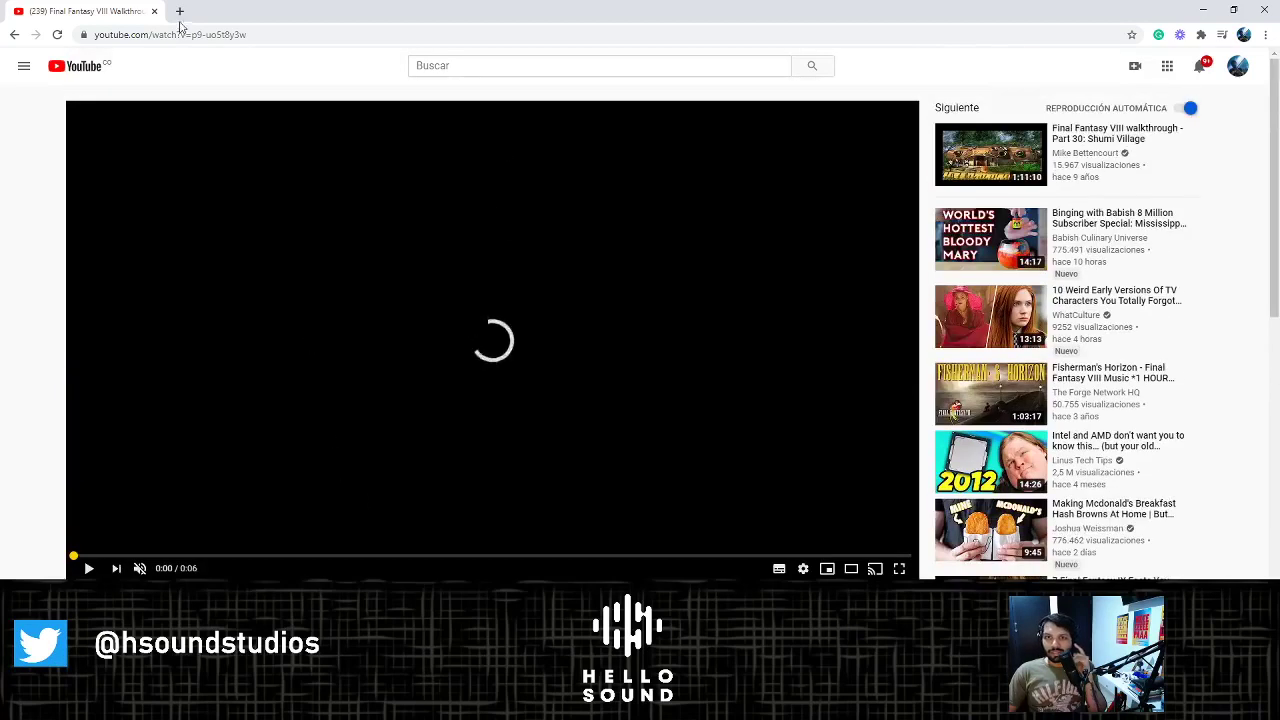
pyautogui.click(139, 34)
pyautogui.press('Return')
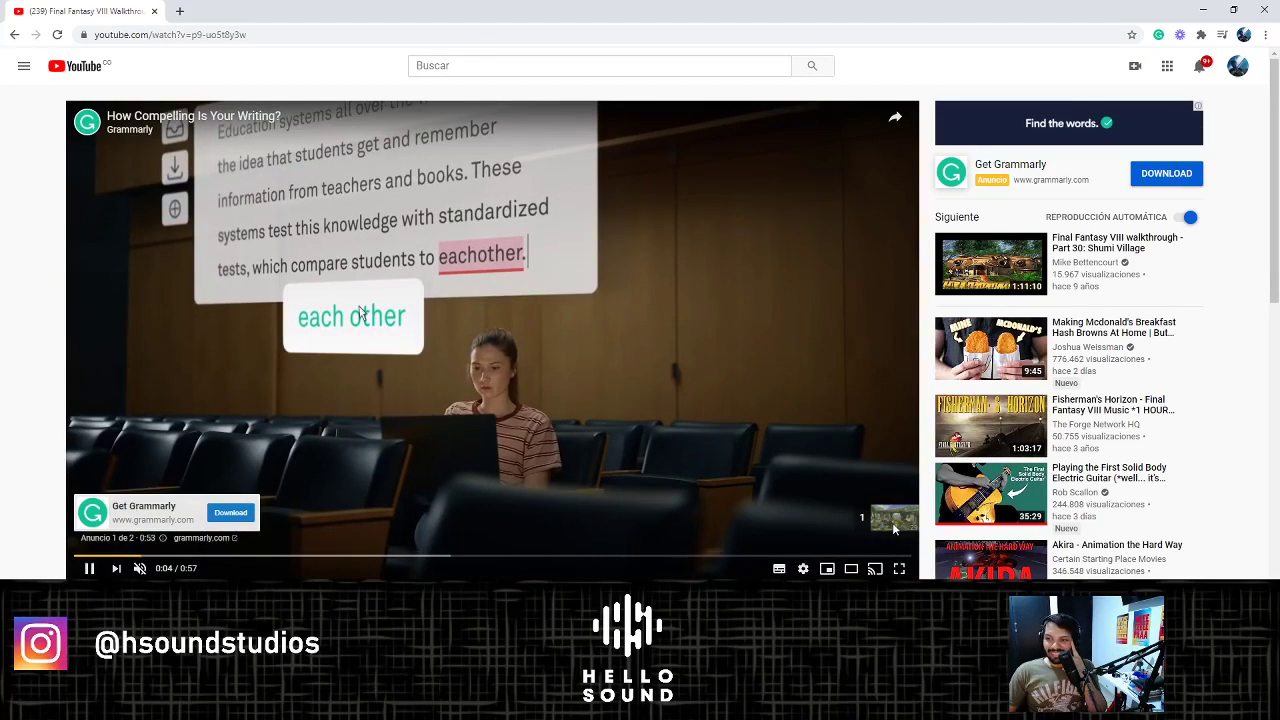
pyautogui.click(892, 522)
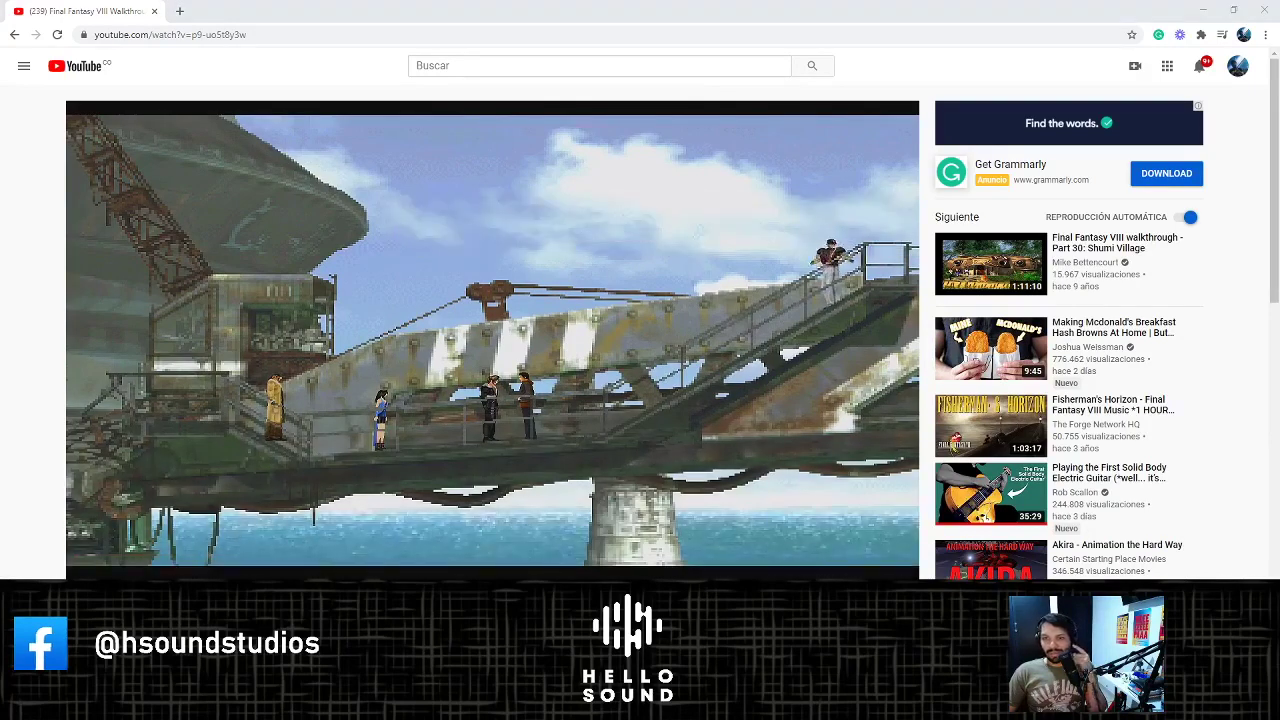
# - Play the Cubase arrangement from the start under the muted walkthrough video, and pause the video at 9:24
pyautogui.hotkey('alt', 'Tab')
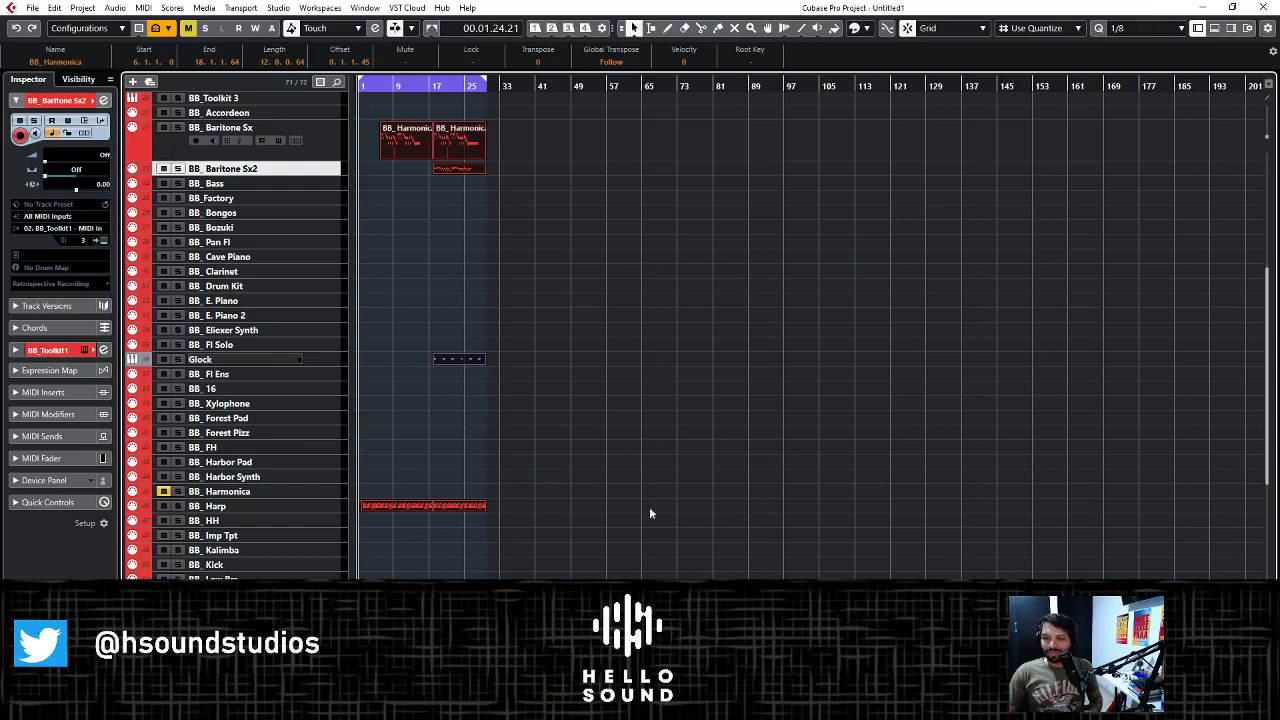
pyautogui.click(362, 94)
pyautogui.press('space')
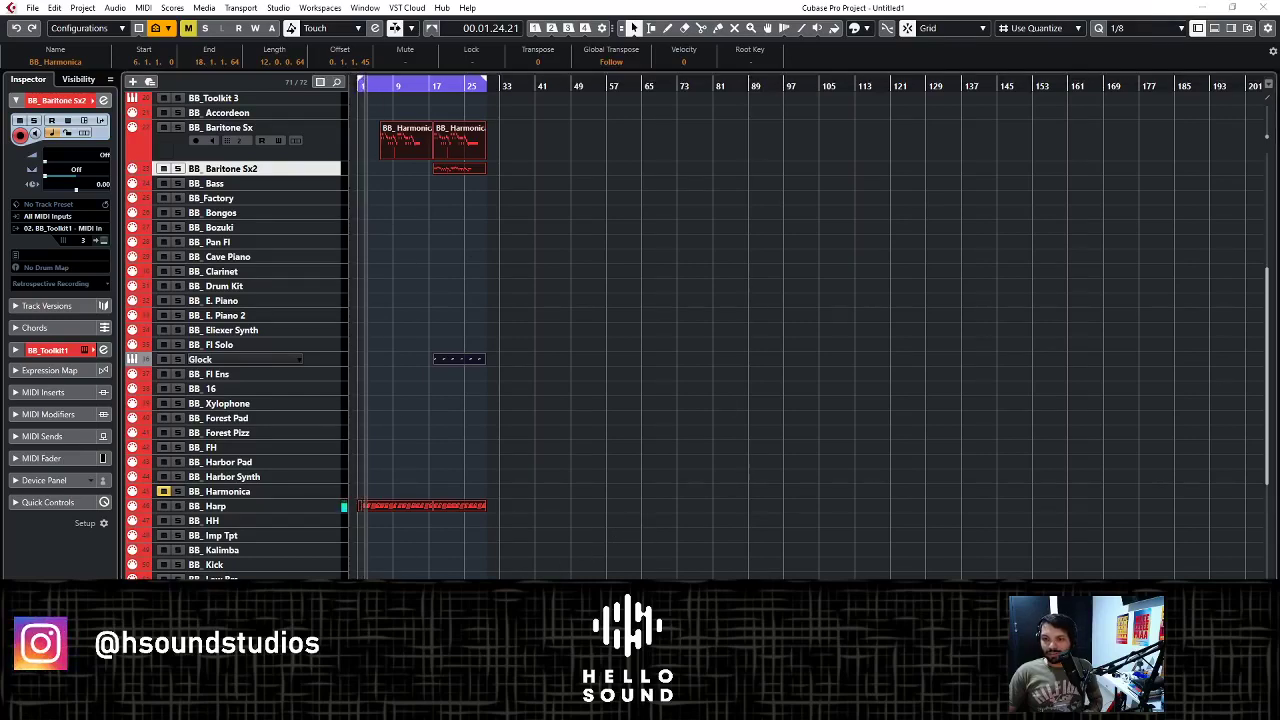
pyautogui.hotkey('alt', 'Tab')
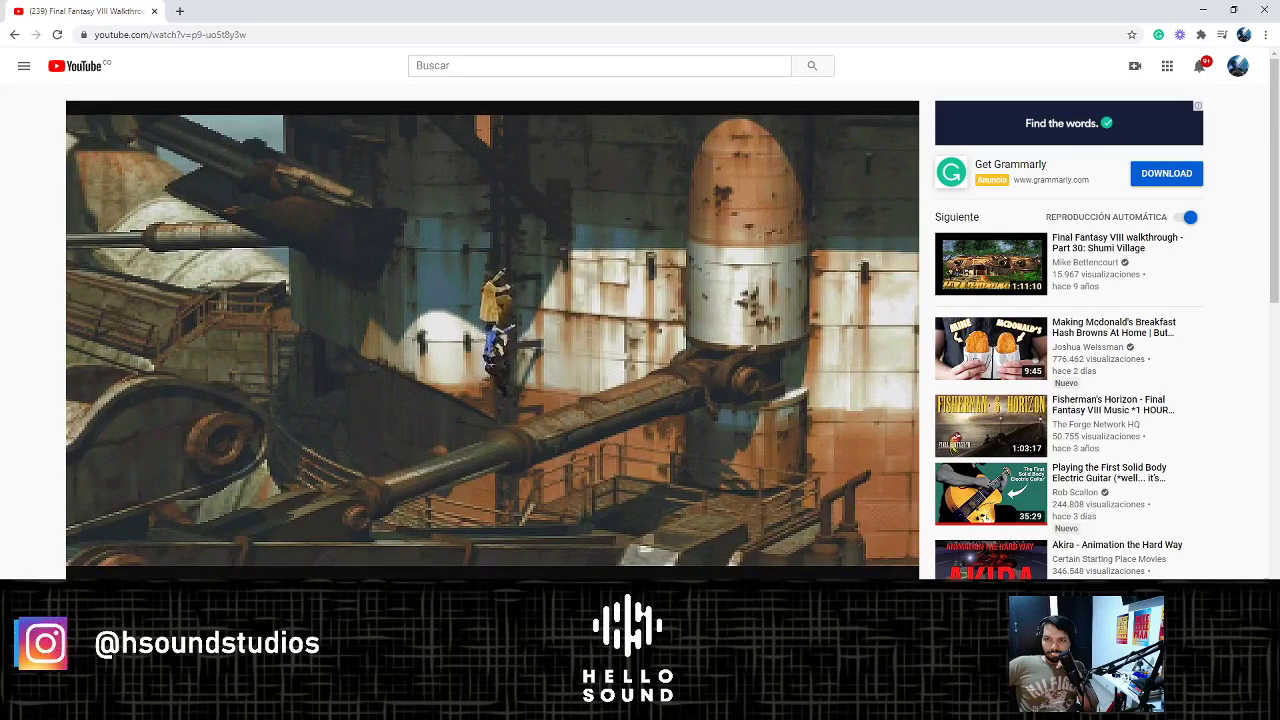
pyautogui.moveTo(660, 325)
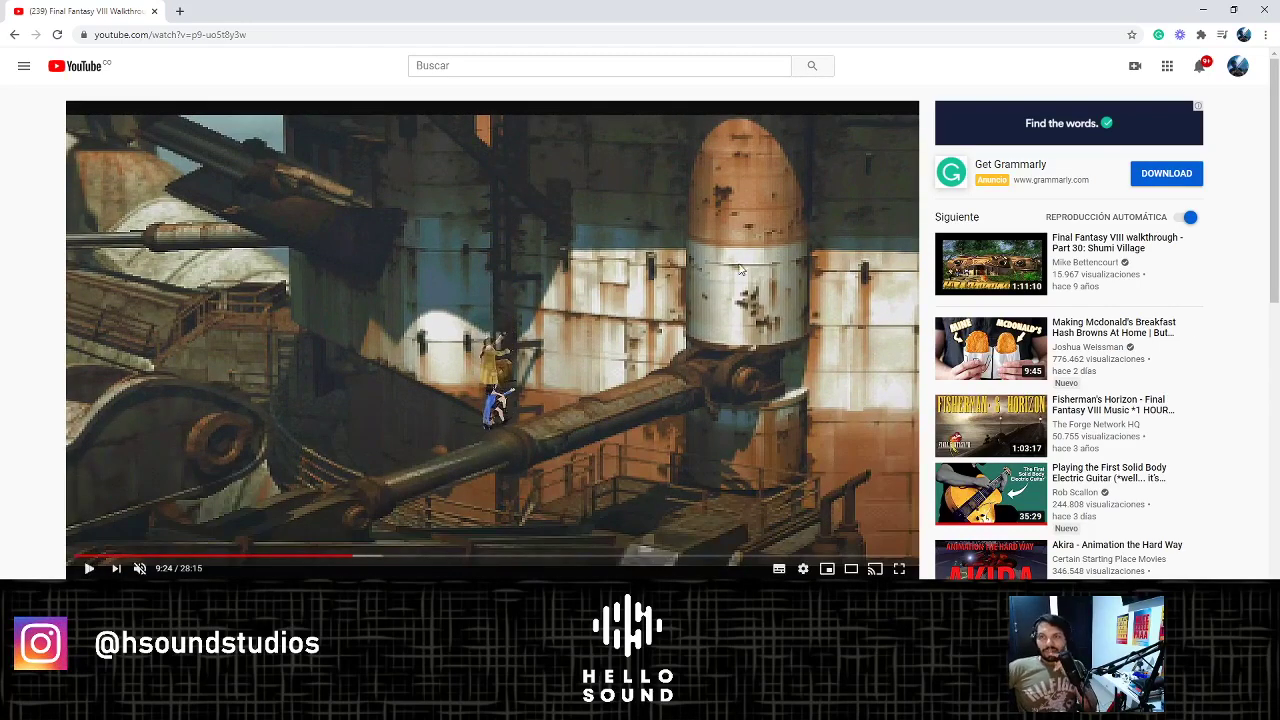
pyautogui.click(607, 264)
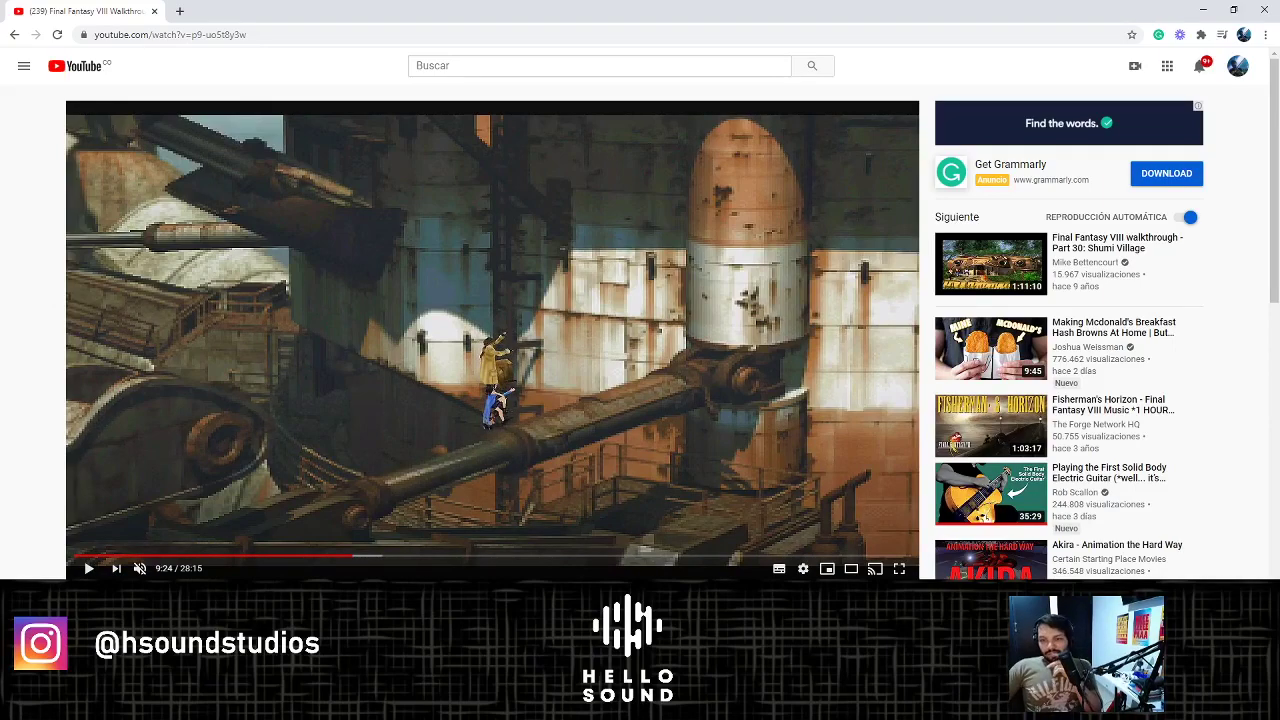
pyautogui.hotkey('alt', 'Tab')
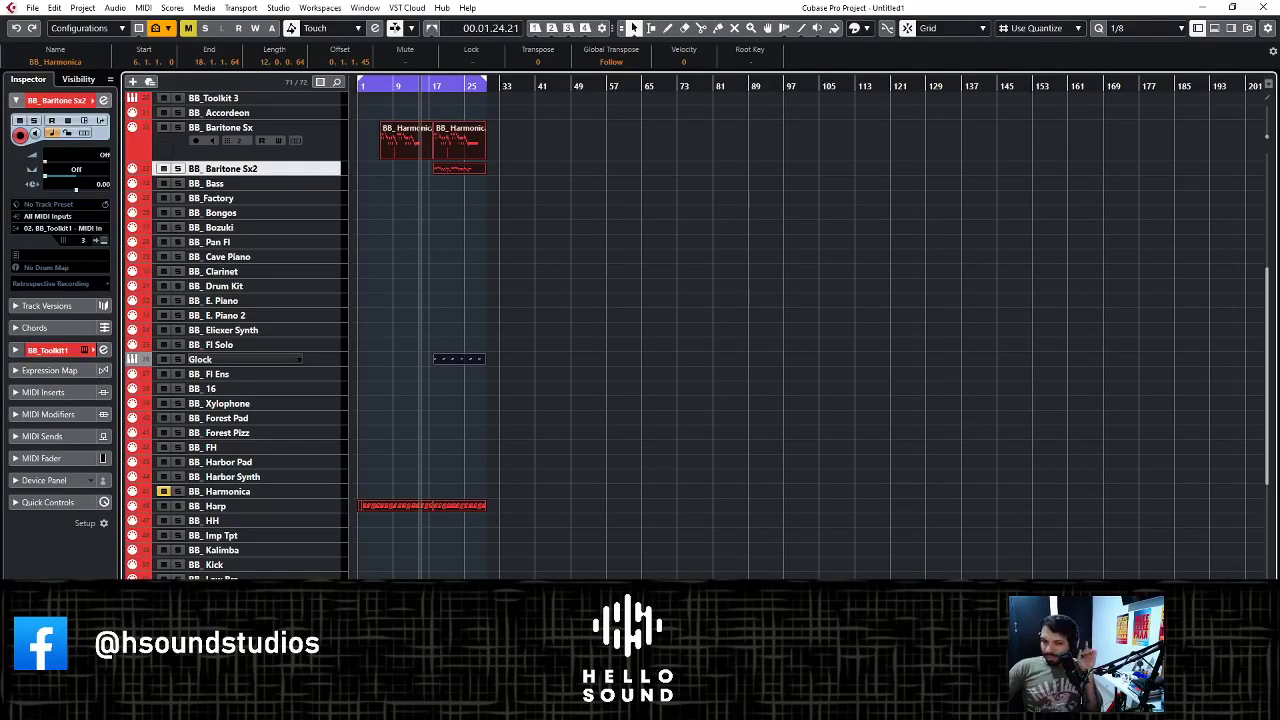
pyautogui.hotkey('alt', 'Tab')
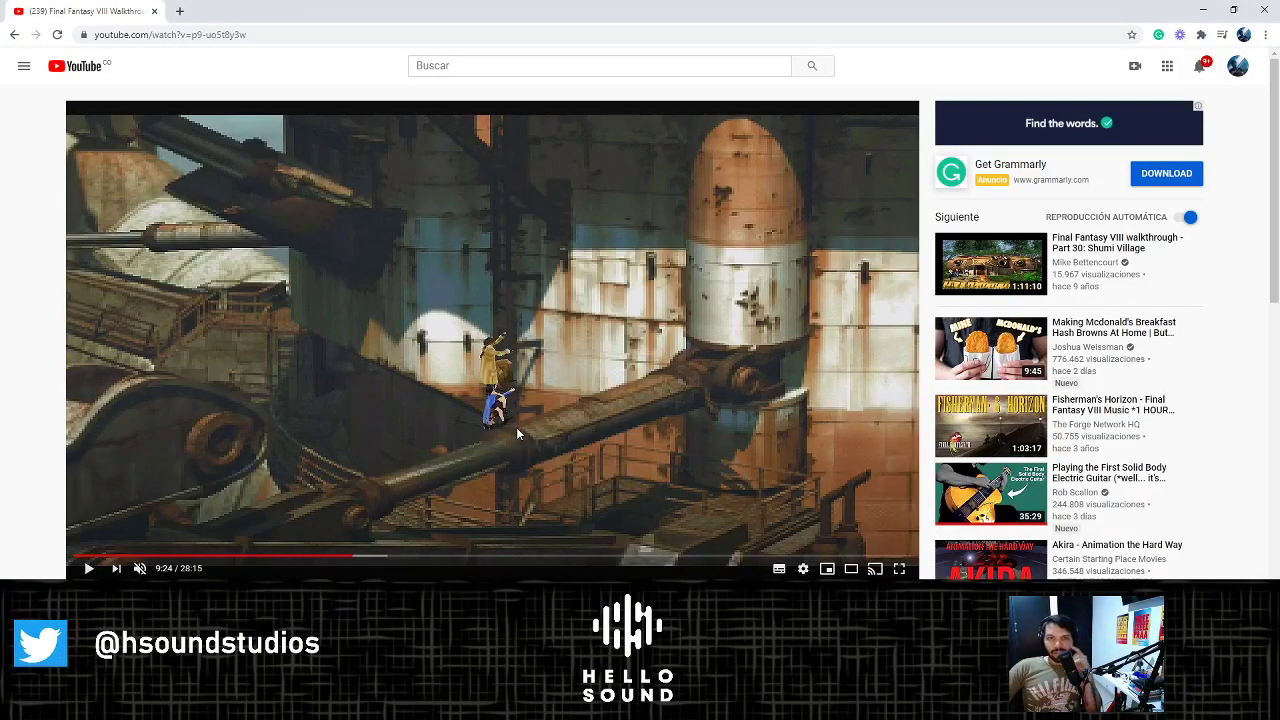
# - Search YouTube for "chrono trigger town"
pyautogui.click(456, 63)
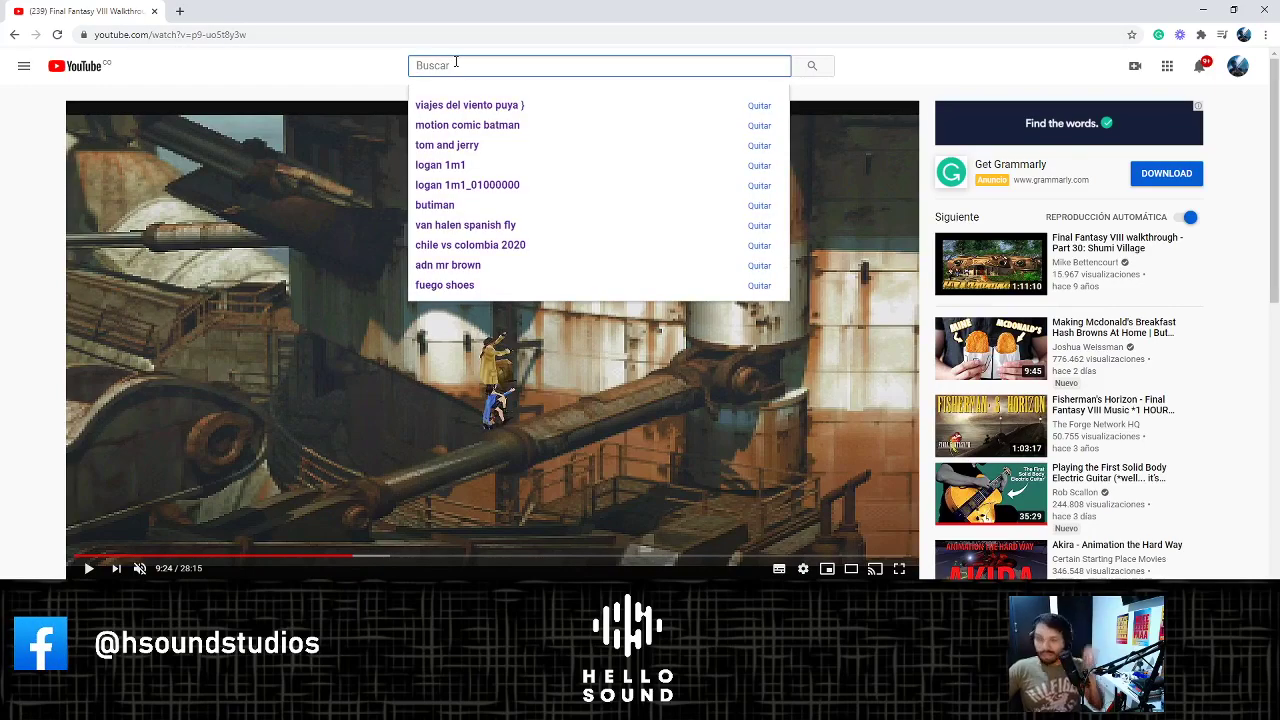
pyautogui.write('chr')
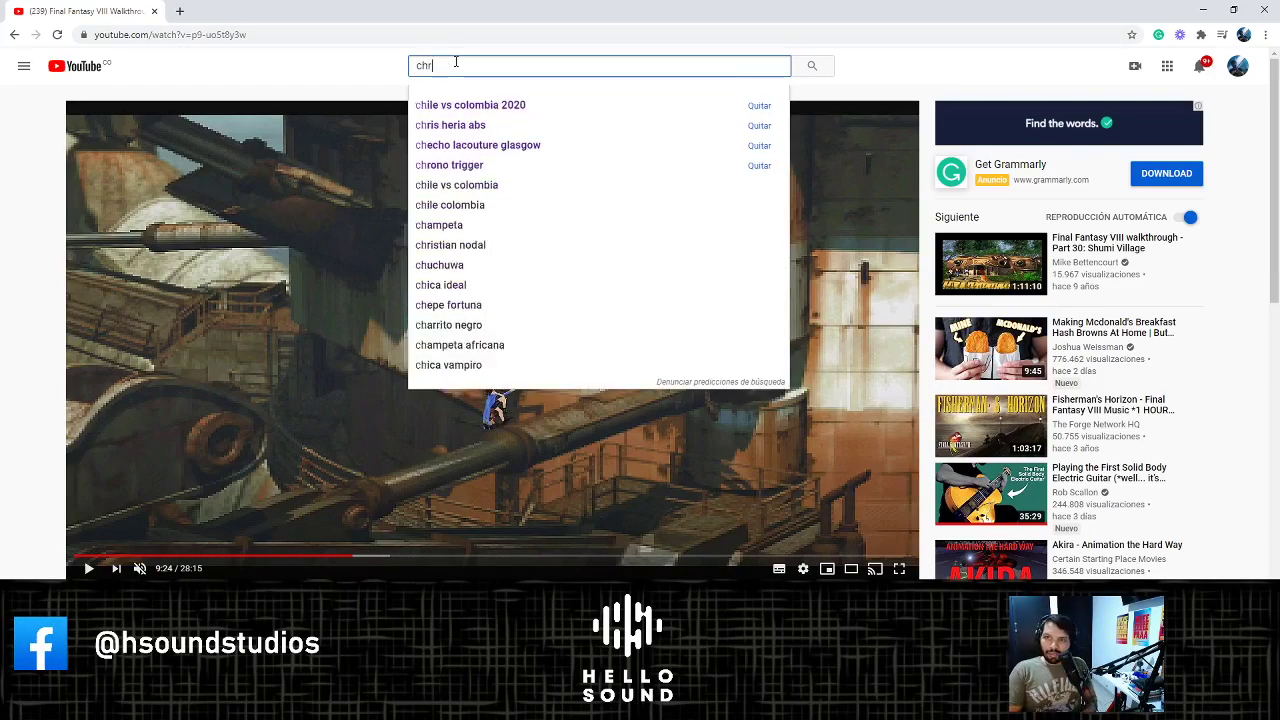
pyautogui.write('ono trigge')
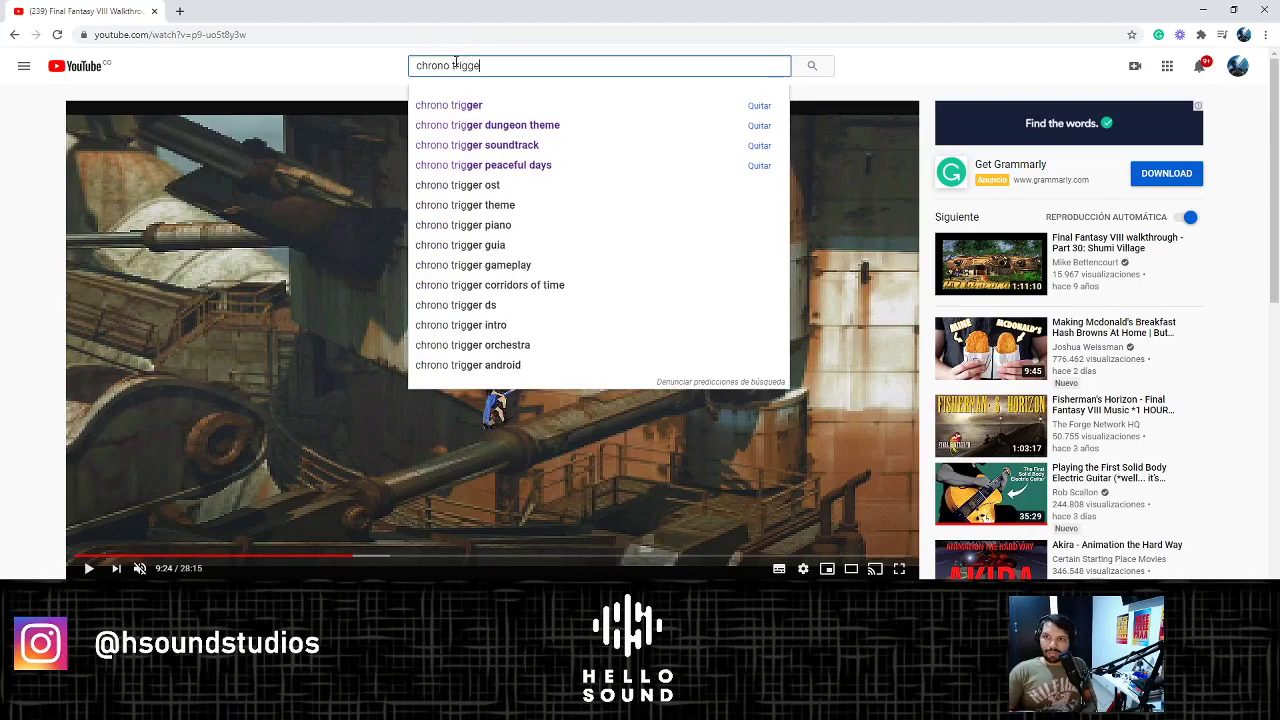
pyautogui.write('r')
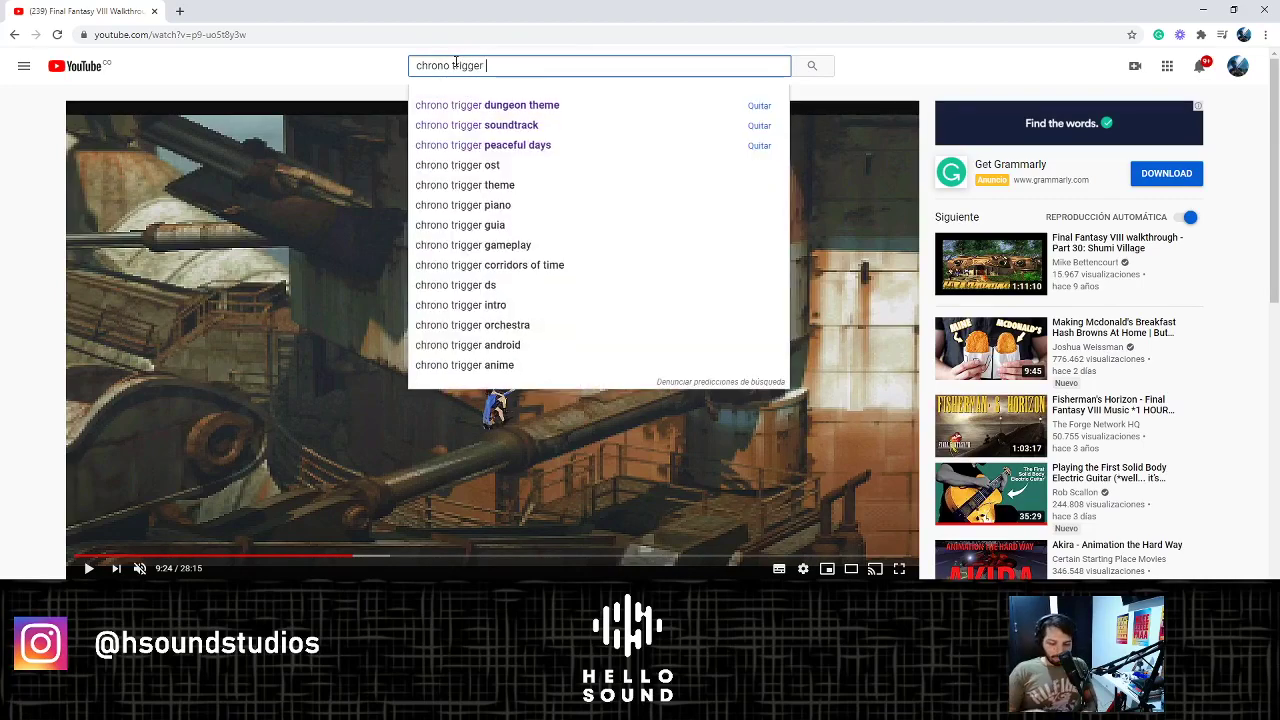
pyautogui.write(' town')
pyautogui.press('Return')
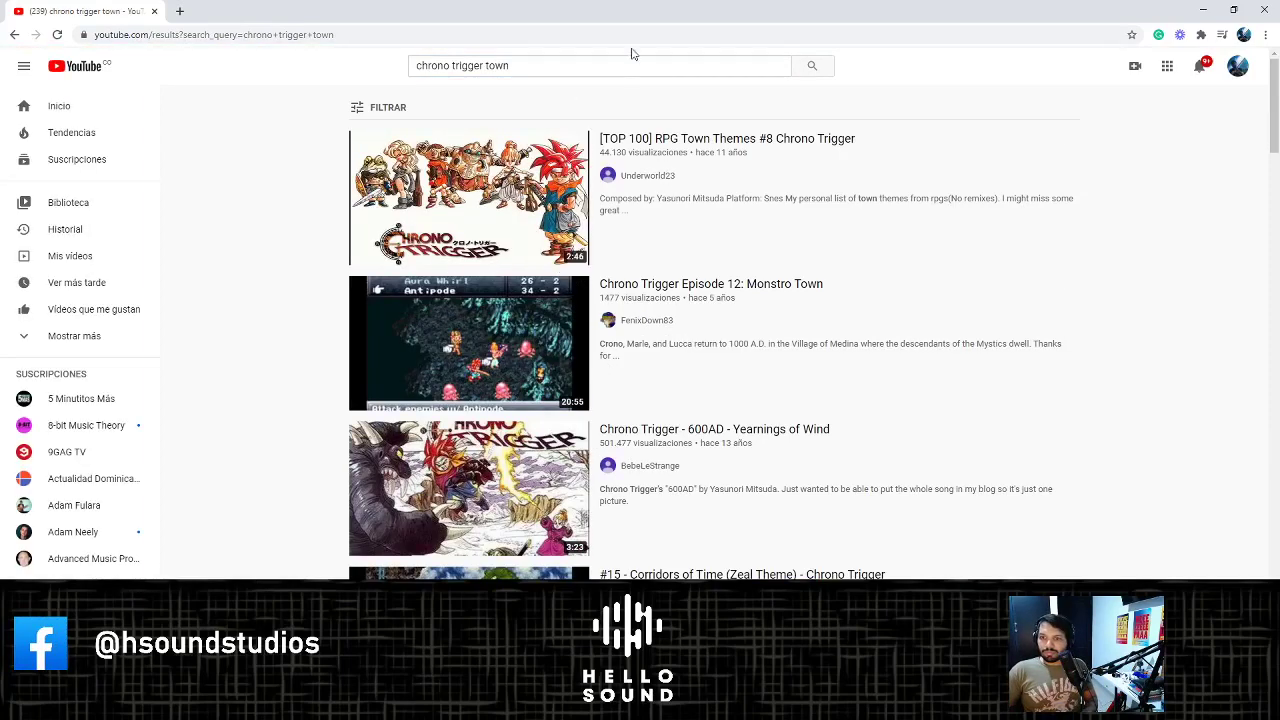
# - Look through the results and refine the YouTube search to "chrono trigger town home"
pyautogui.scroll(-3, 633, 277)
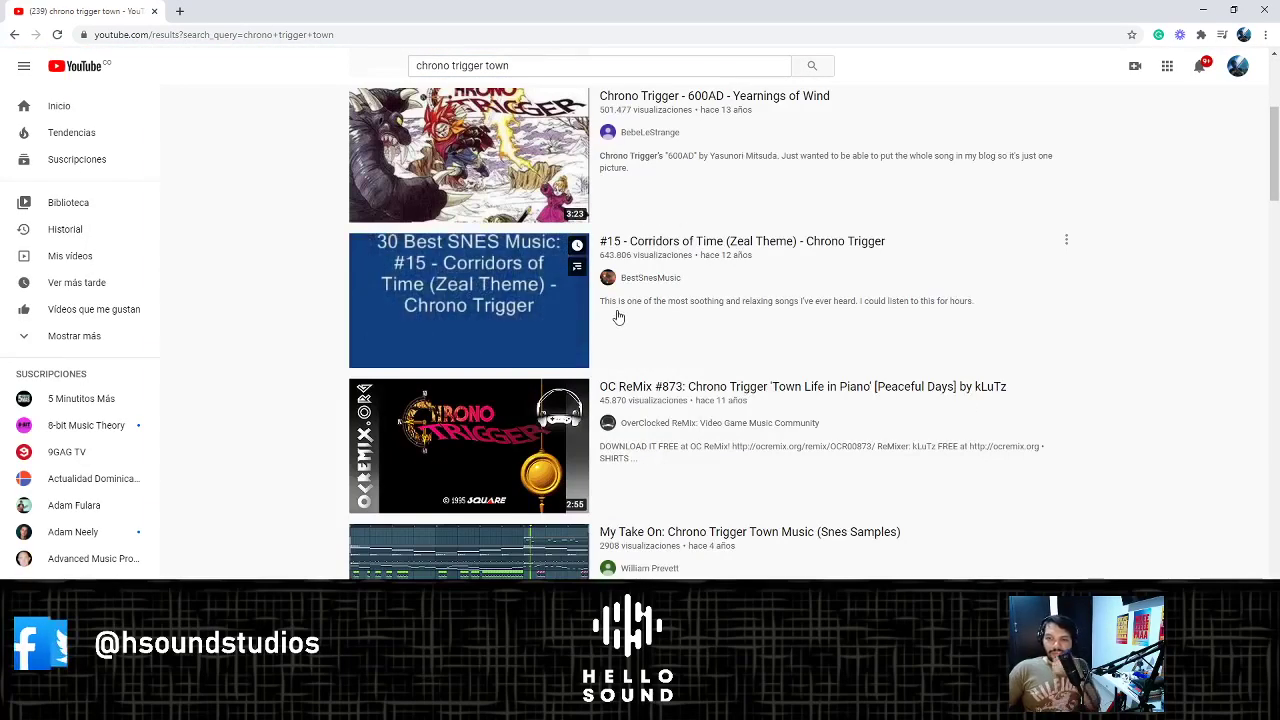
pyautogui.scroll(3, 655, 315)
pyautogui.click(543, 64)
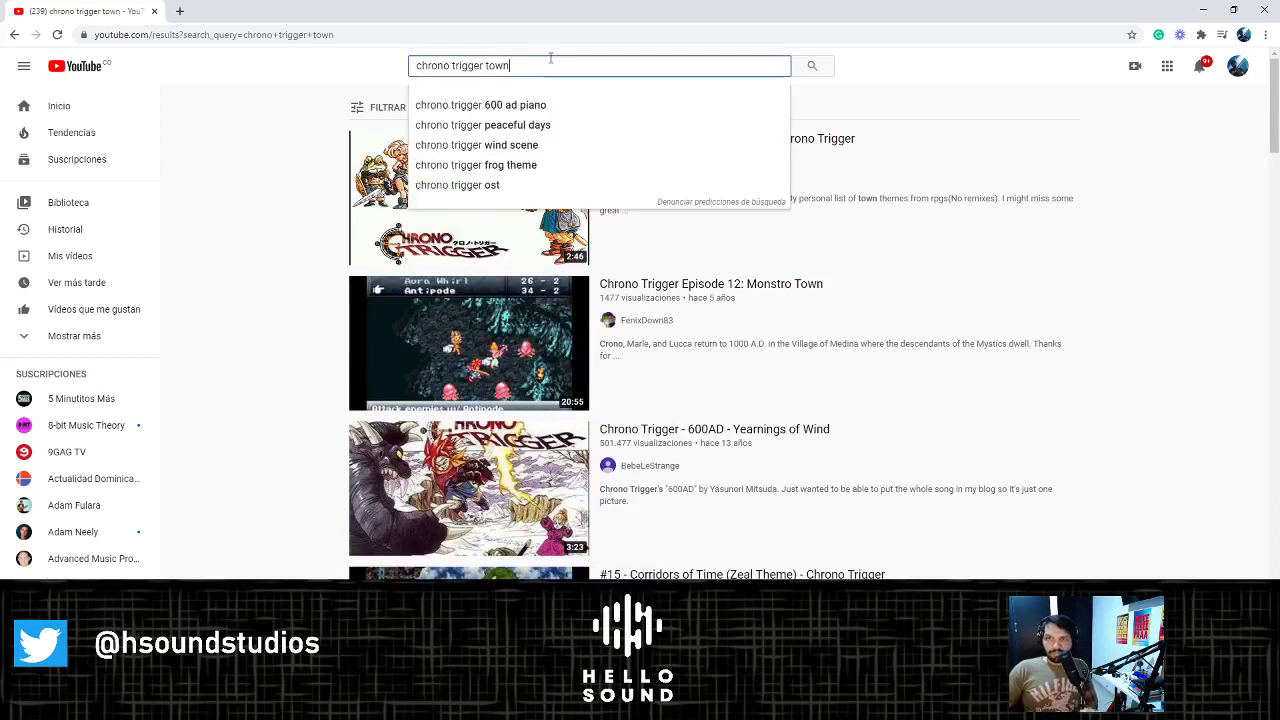
pyautogui.write('ho')
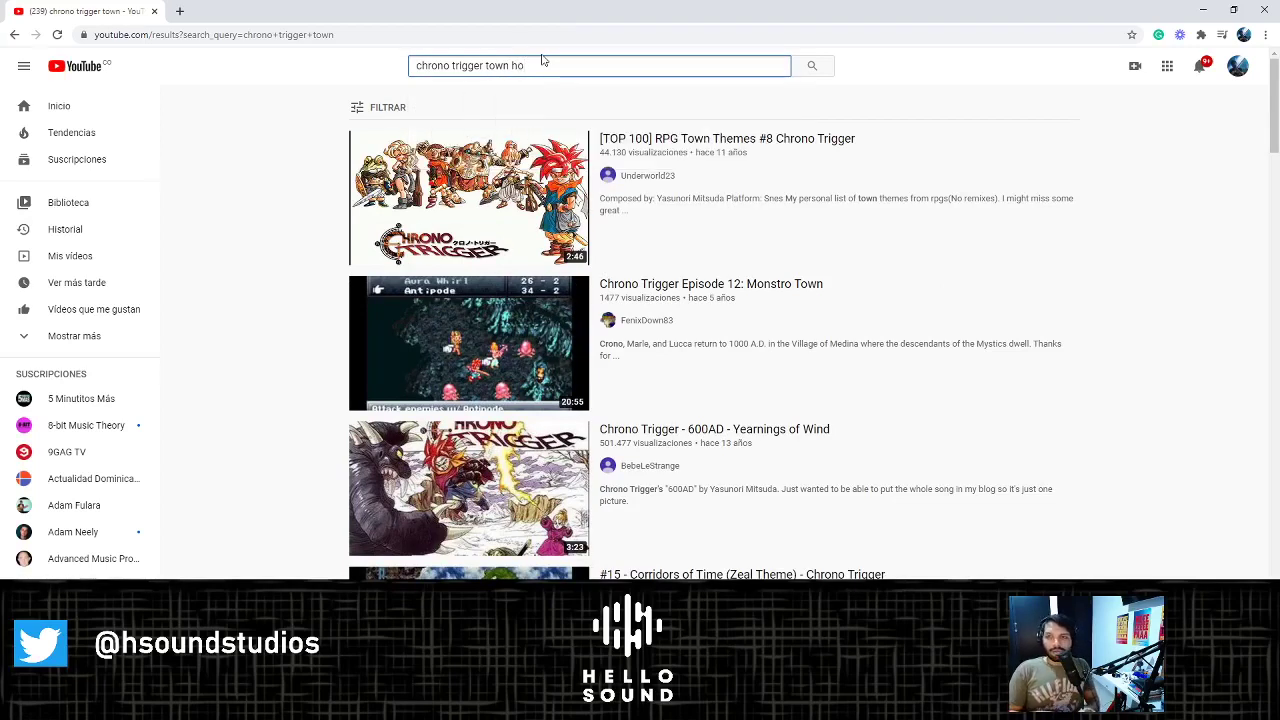
pyautogui.write('me')
pyautogui.press('Return')
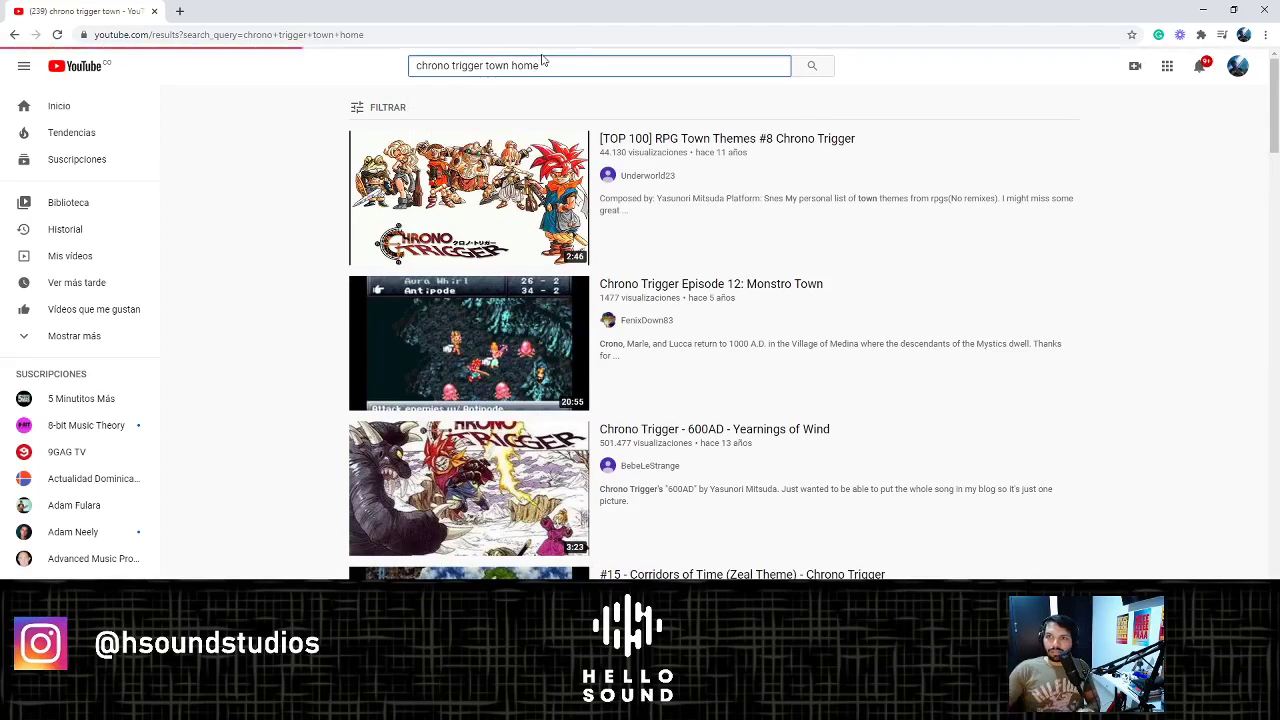
# - Find and open the video "(SNES) Chrono Trigger- Crono's House full of pet cats", and skip ahead to 0:16
pyautogui.scroll(-10, 620, 228)
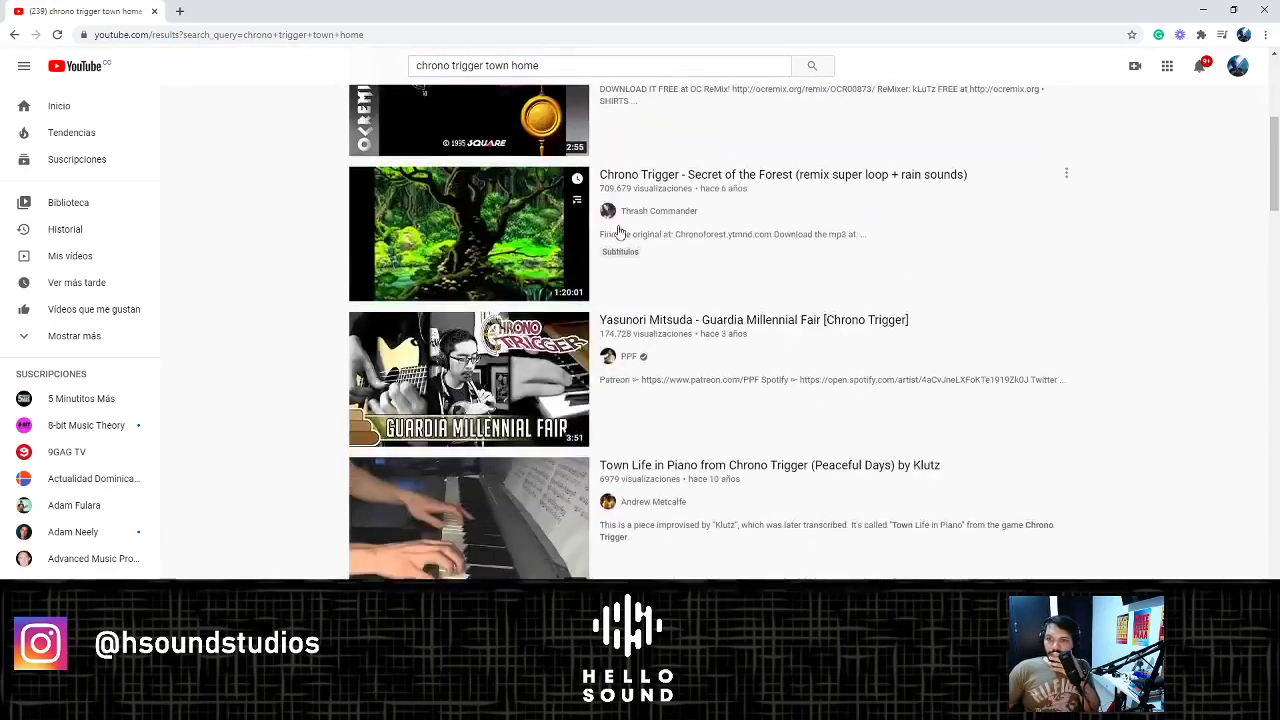
pyautogui.scroll(-4, 636, 230)
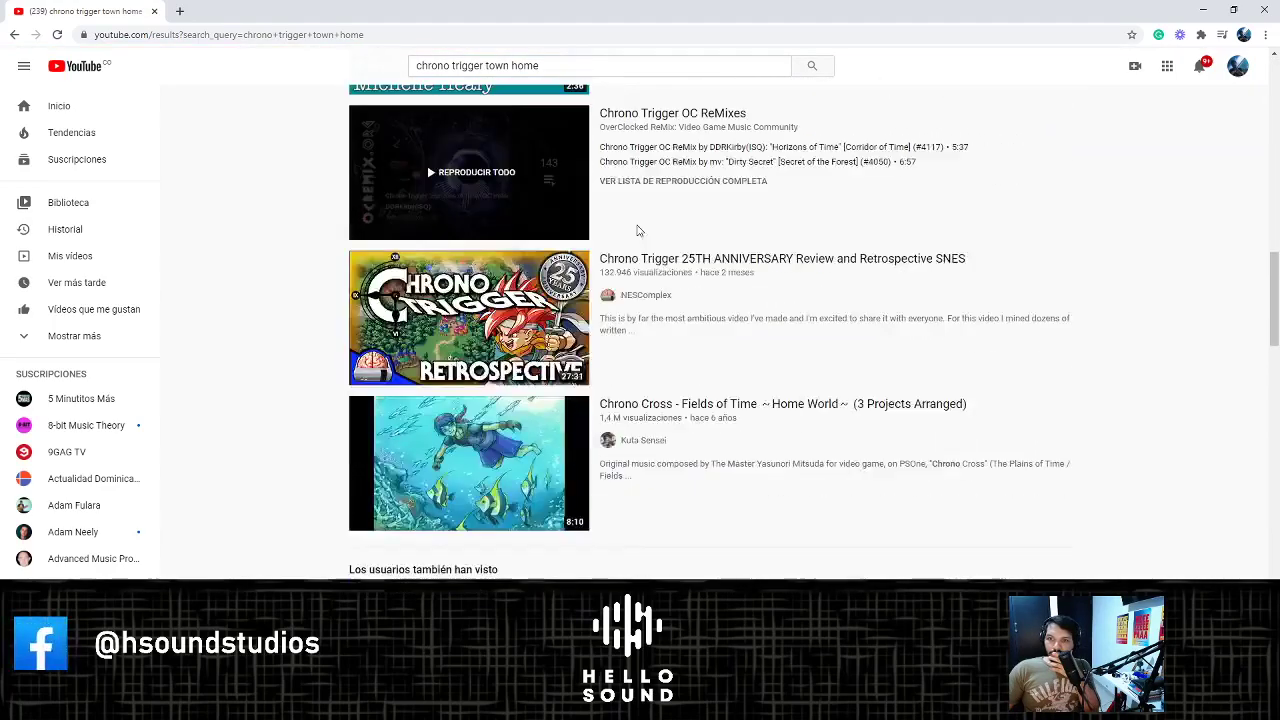
pyautogui.scroll(-4, 634, 229)
pyautogui.scroll(-2, 698, 246)
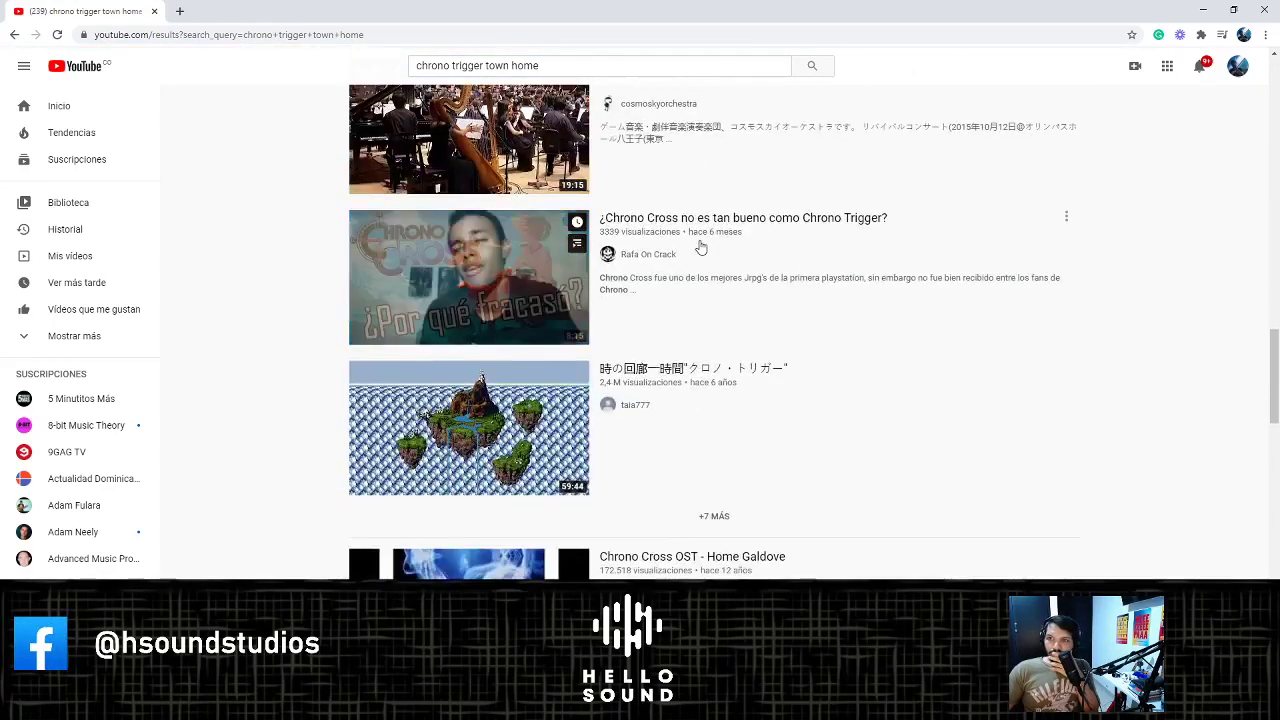
pyautogui.scroll(-1, 718, 249)
pyautogui.scroll(-1, 719, 249)
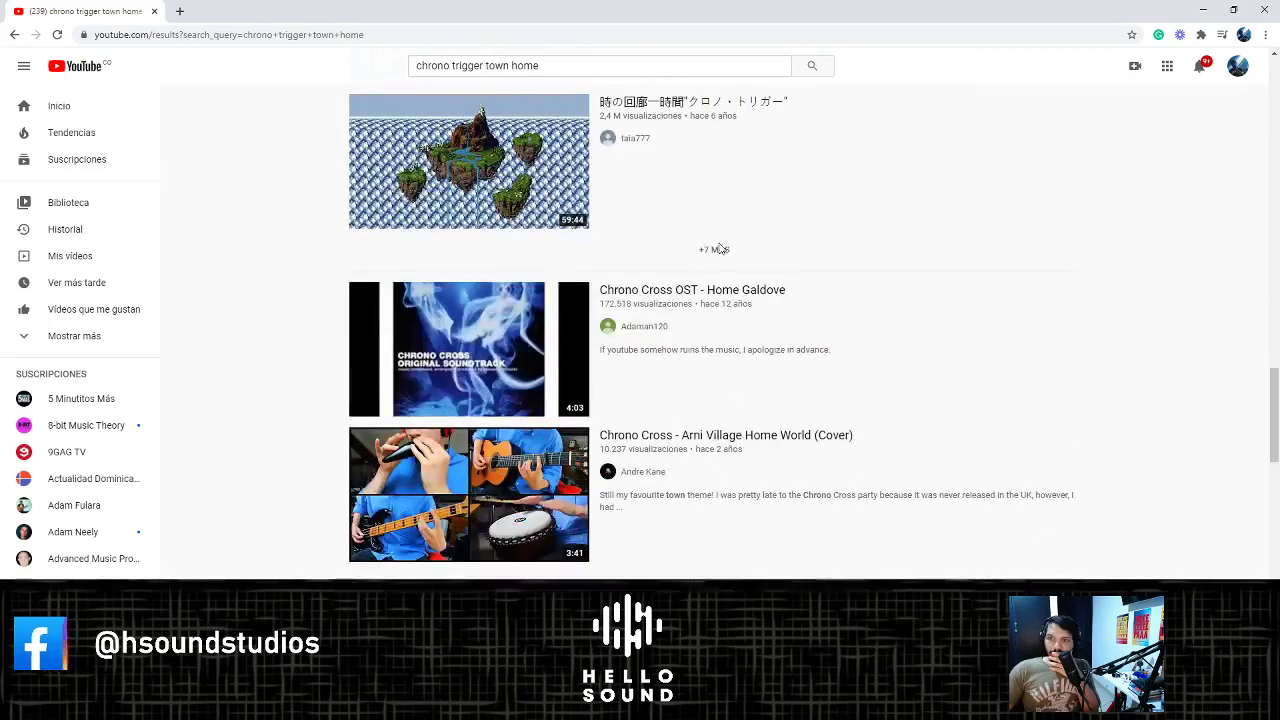
pyautogui.scroll(-5, 718, 249)
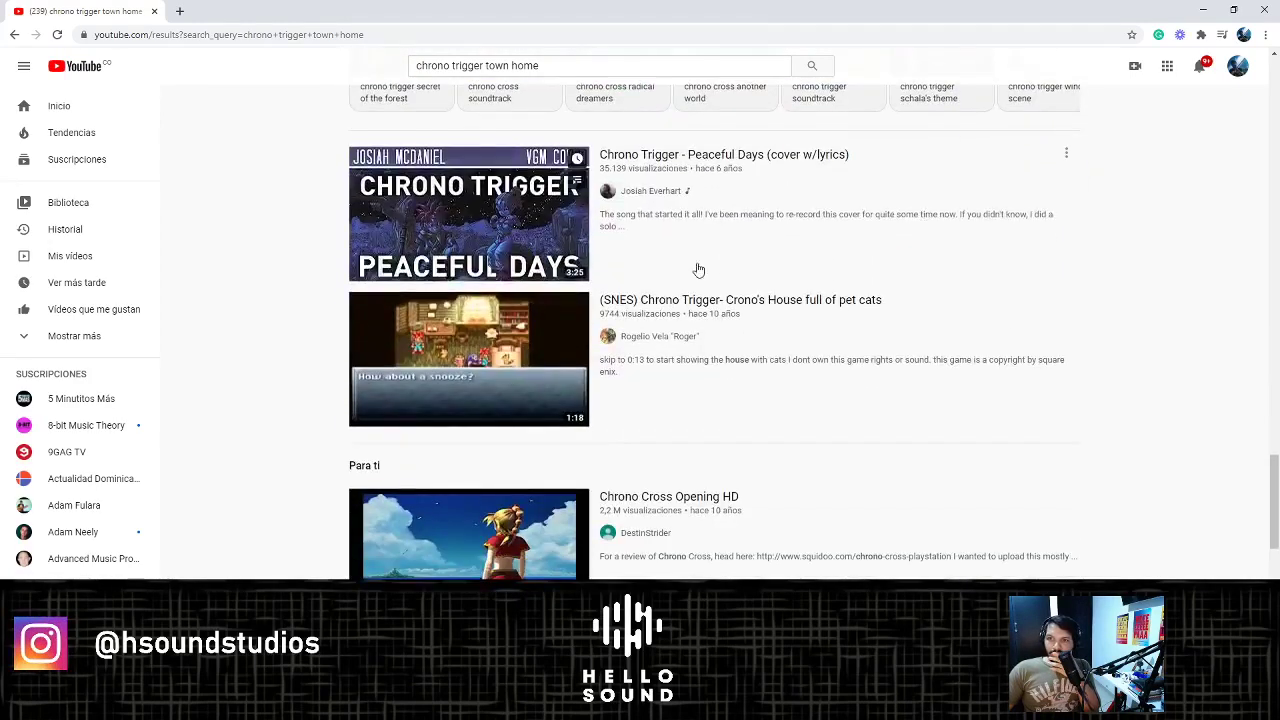
pyautogui.moveTo(457, 364)
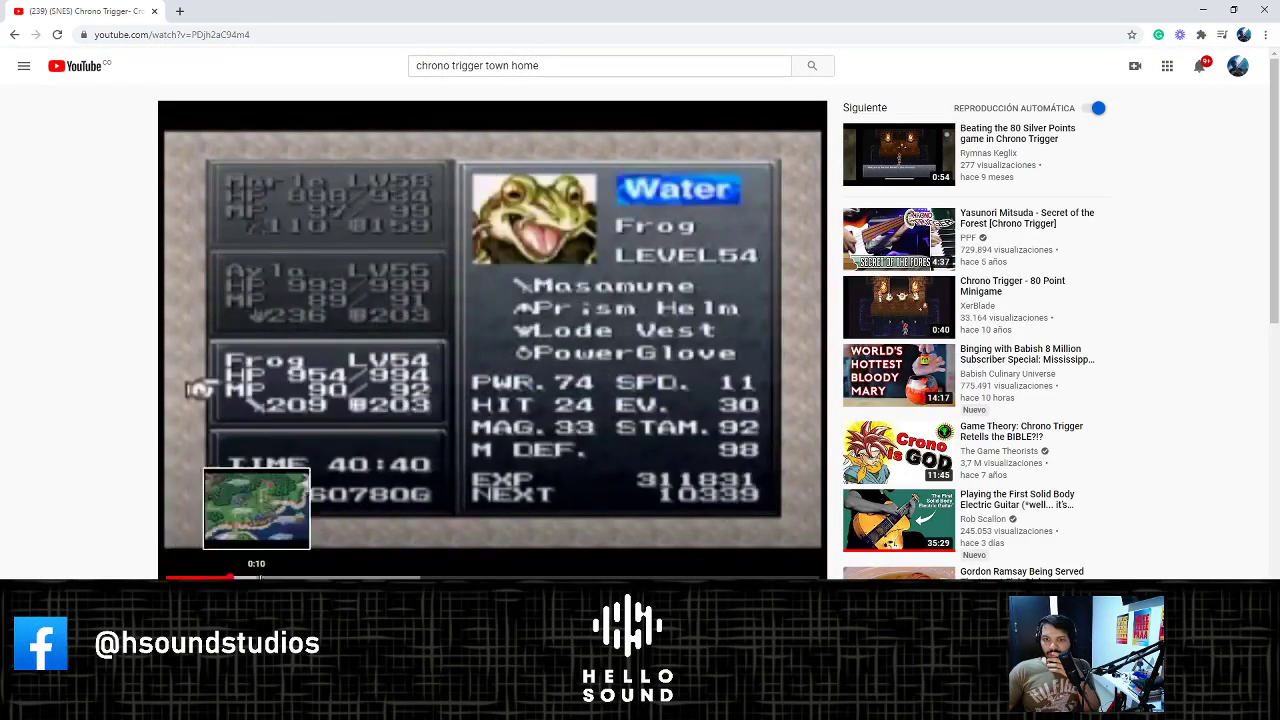
pyautogui.click(257, 577)
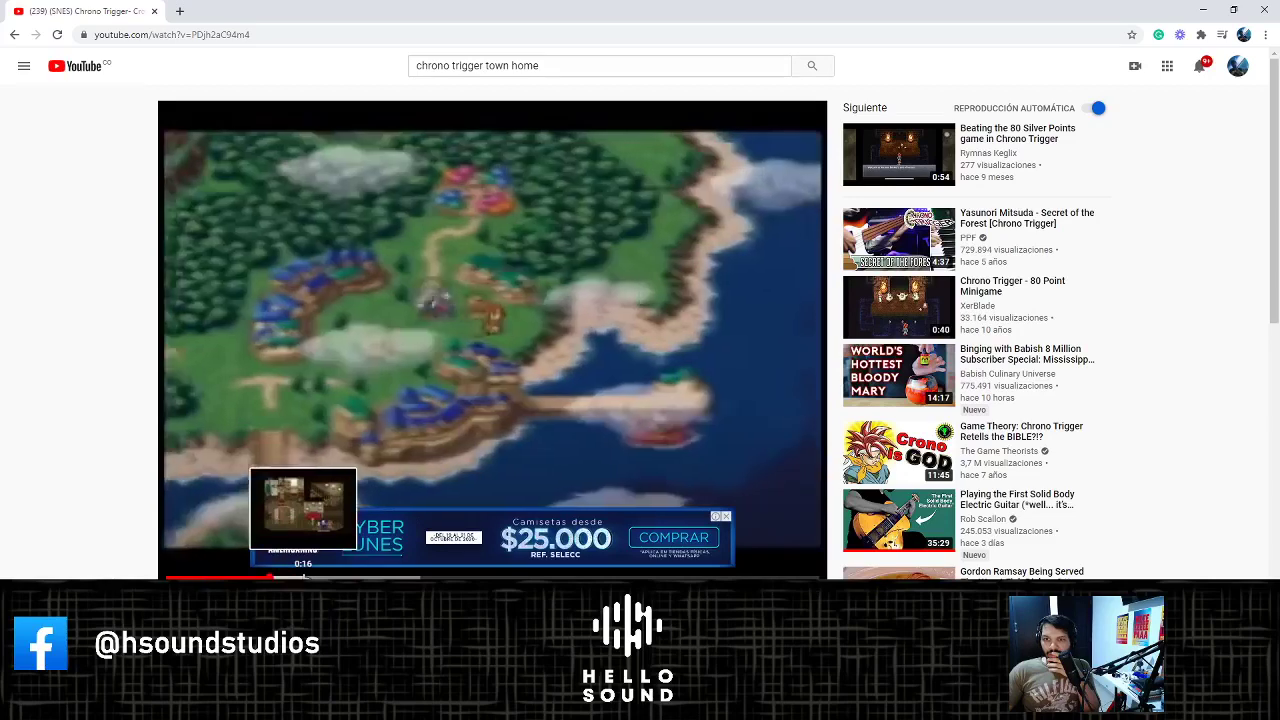
pyautogui.click(305, 577)
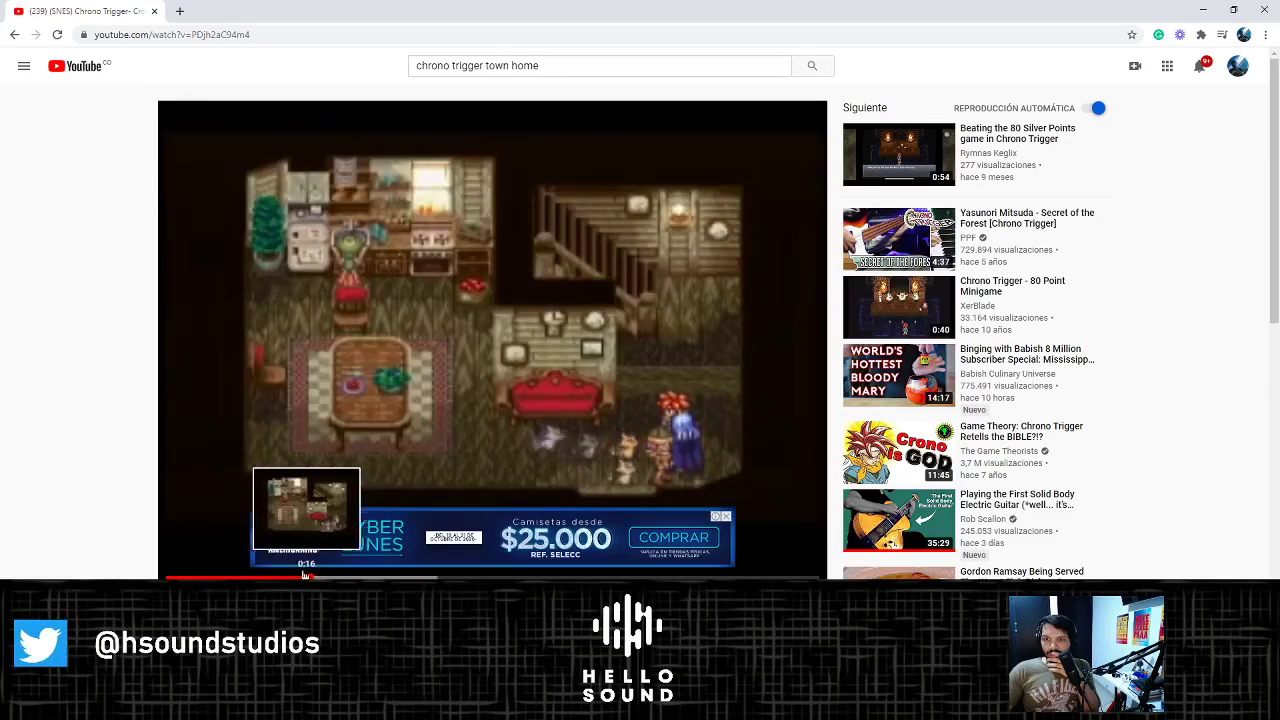
# - Play the Cubase arrangement from about bar 13 under the Crono's House video, and close the ad banner over the video
pyautogui.click(282, 577)
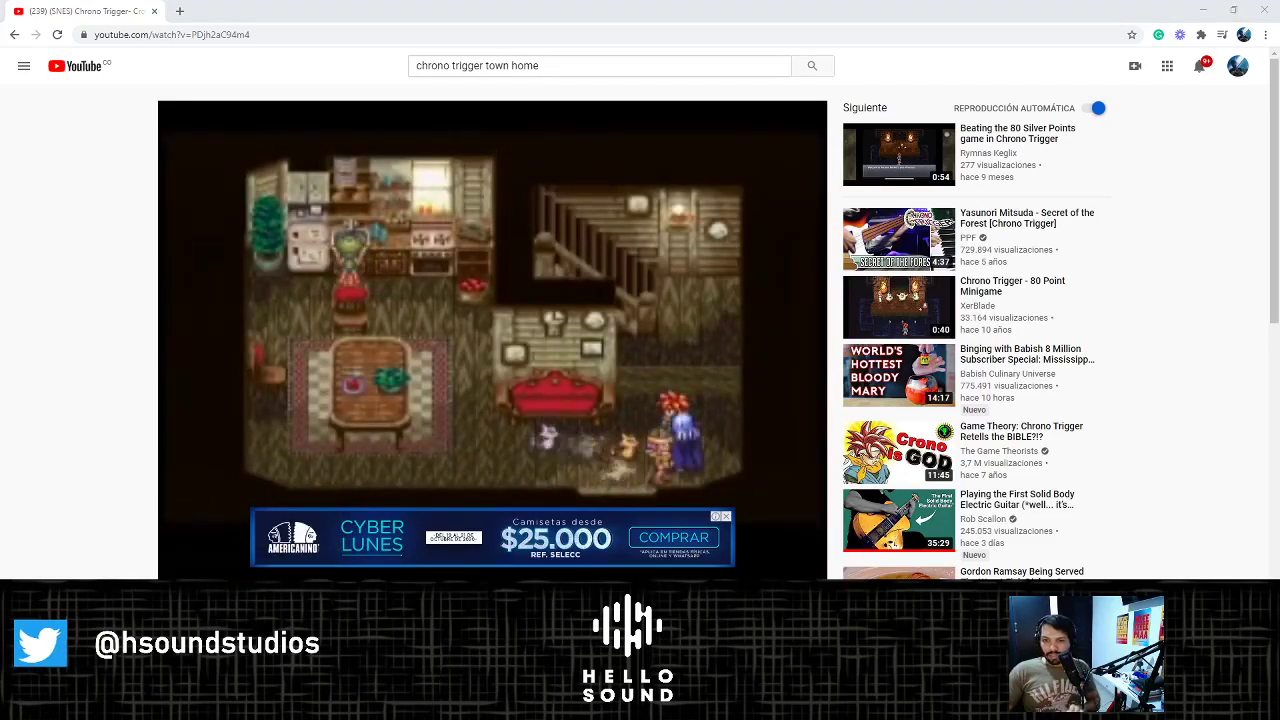
pyautogui.hotkey('alt', 'Tab')
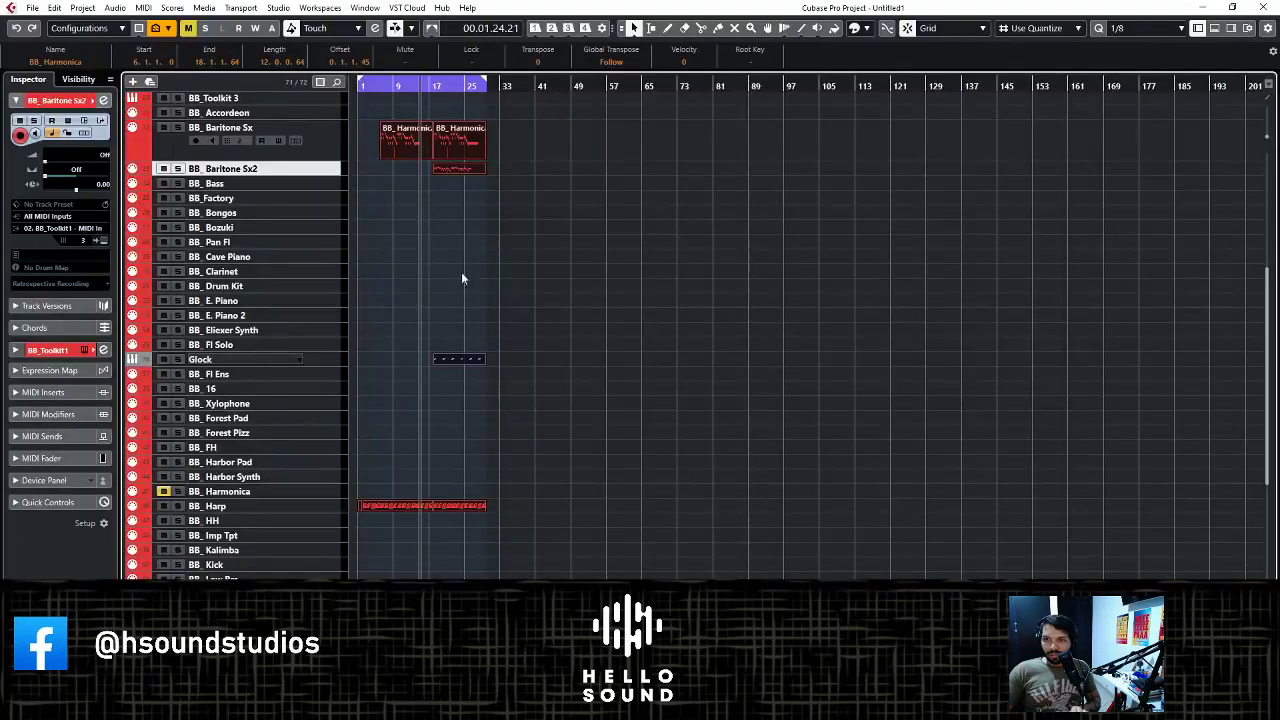
pyautogui.moveTo(411, 84); pyautogui.dragTo(411, 100)
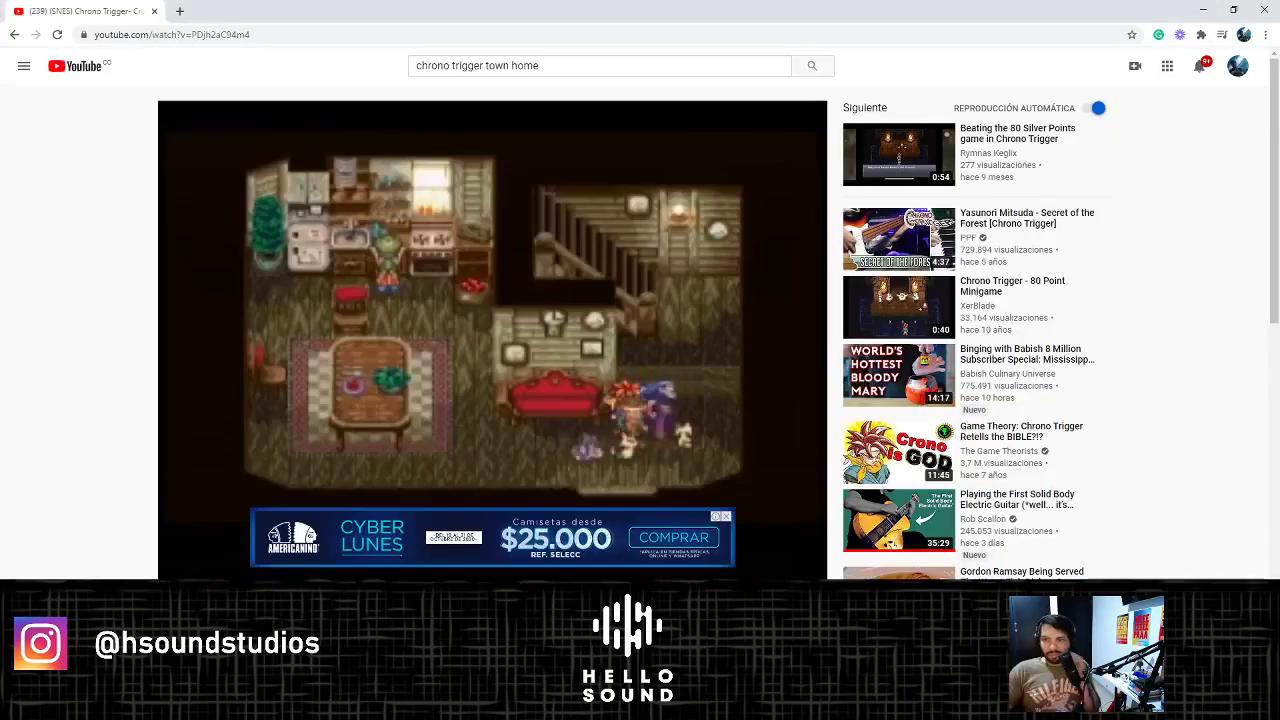
pyautogui.hotkey('alt', 'Tab')
pyautogui.click(725, 516)
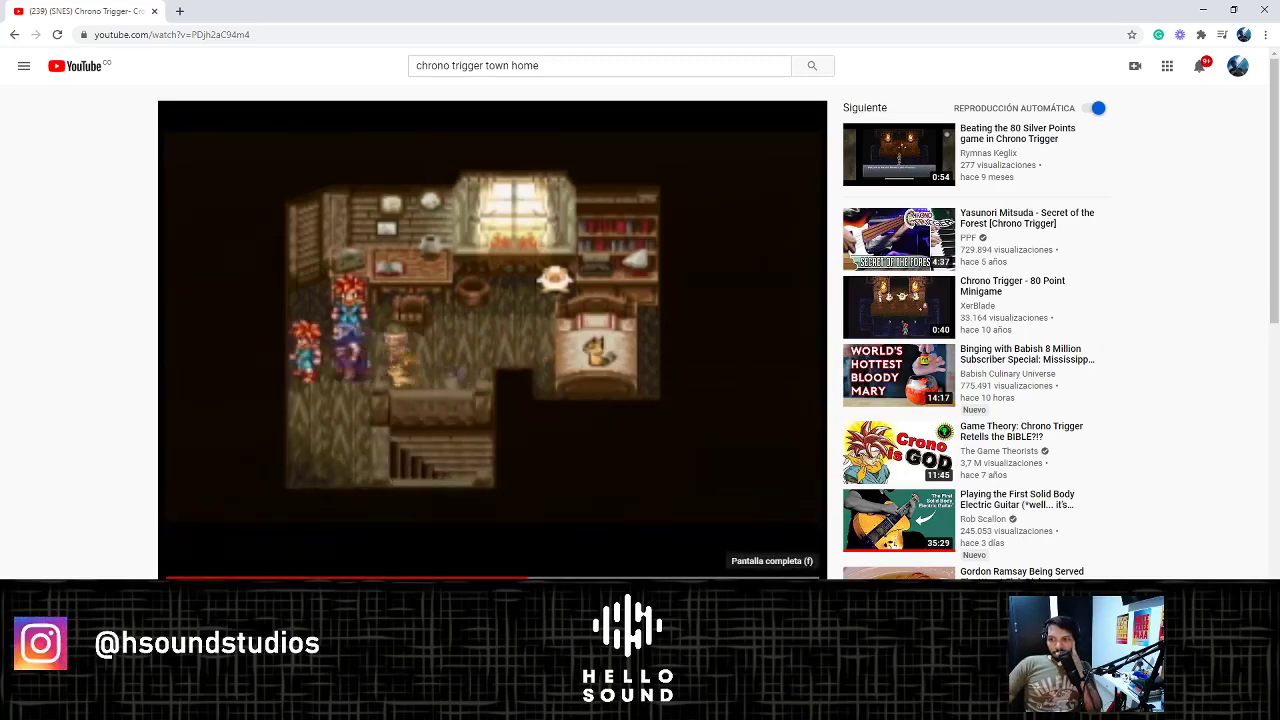
# - Briefly view the video in full screen, watch the rest in theater mode, and cancel autoplay of the next video
pyautogui.click(807, 591)
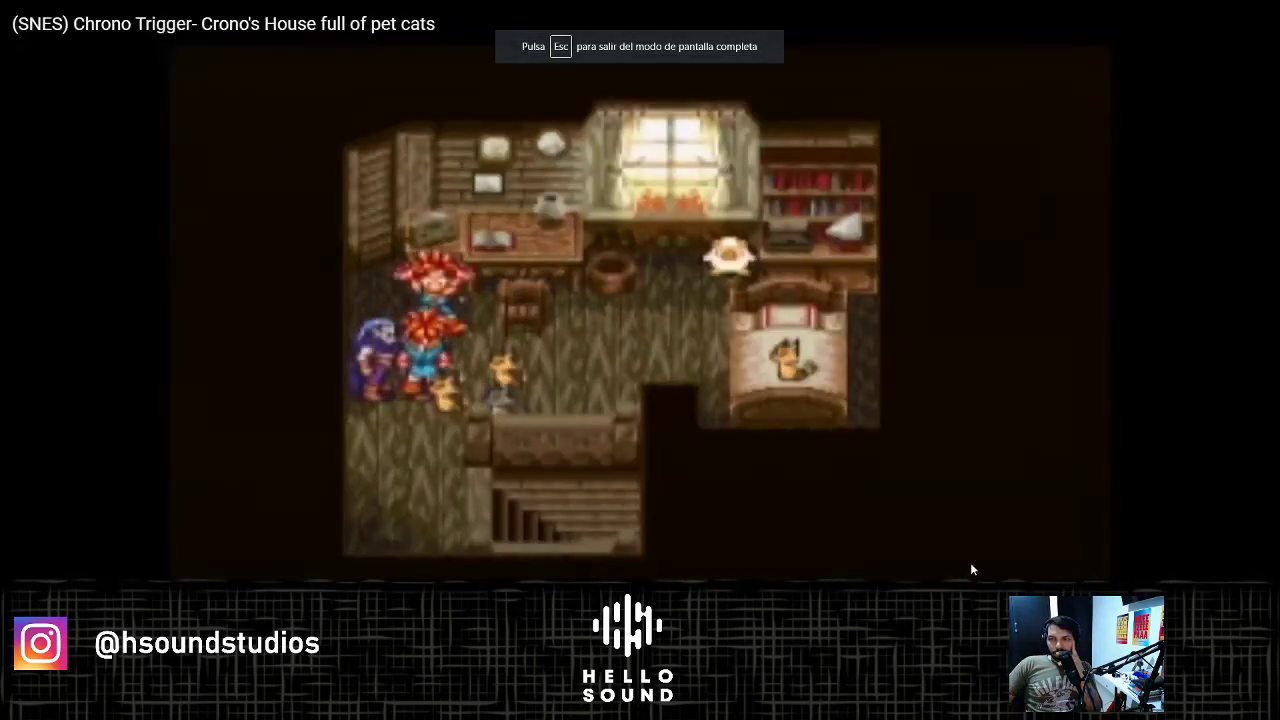
pyautogui.press('Escape')
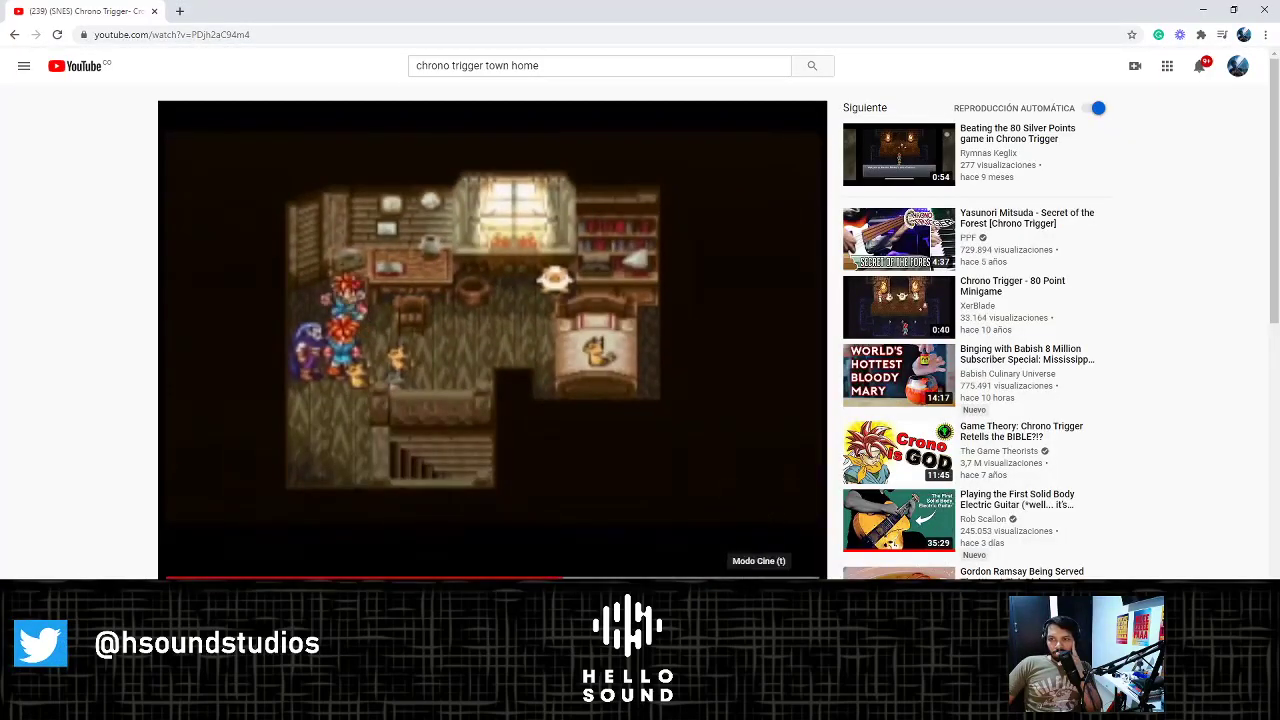
pyautogui.click(759, 591)
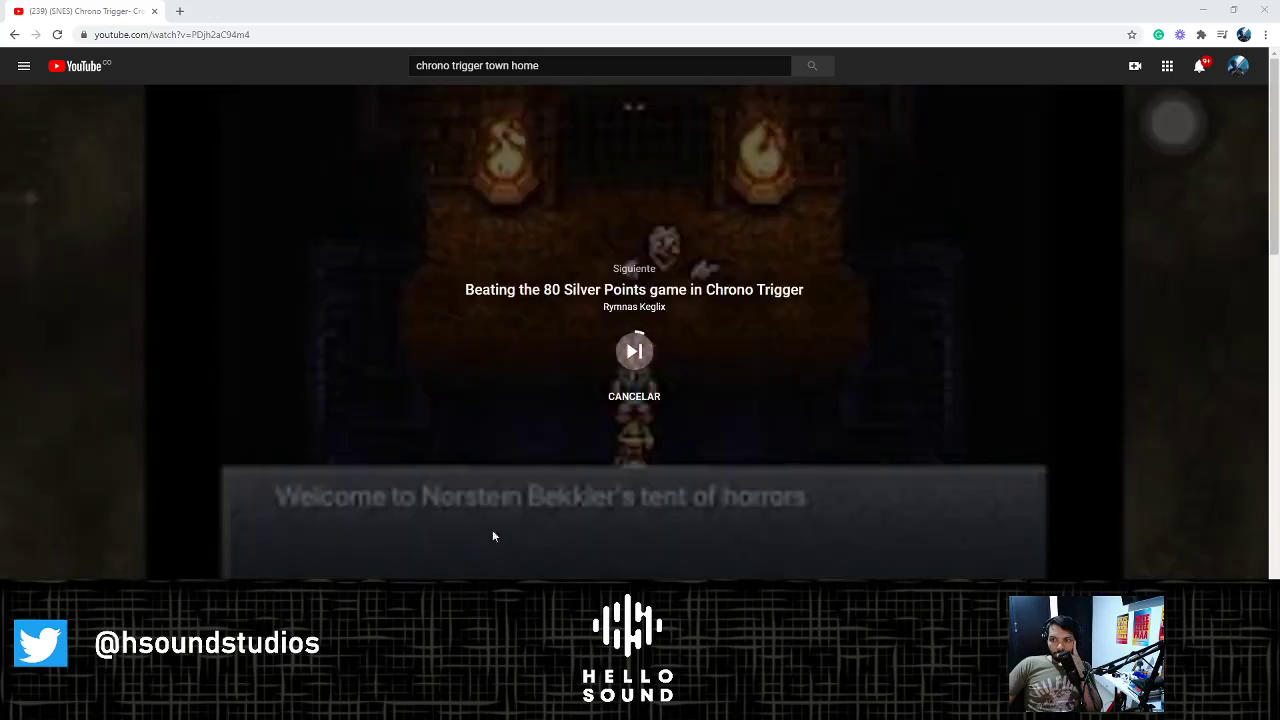
pyautogui.click(634, 396)
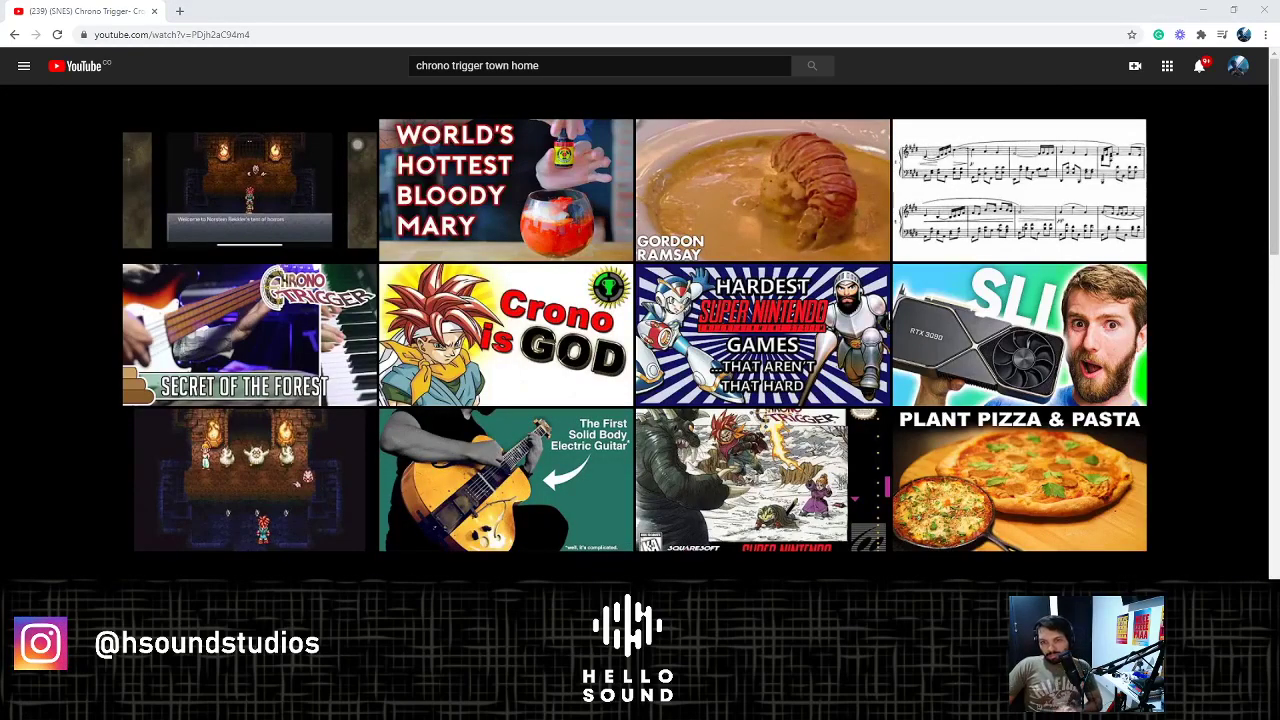
# - Switch to Cubase, place the playback cursor at about bar 14, and enlarge the height of the BB_ Baritone Sx track
pyautogui.hotkey('alt', 'Tab')
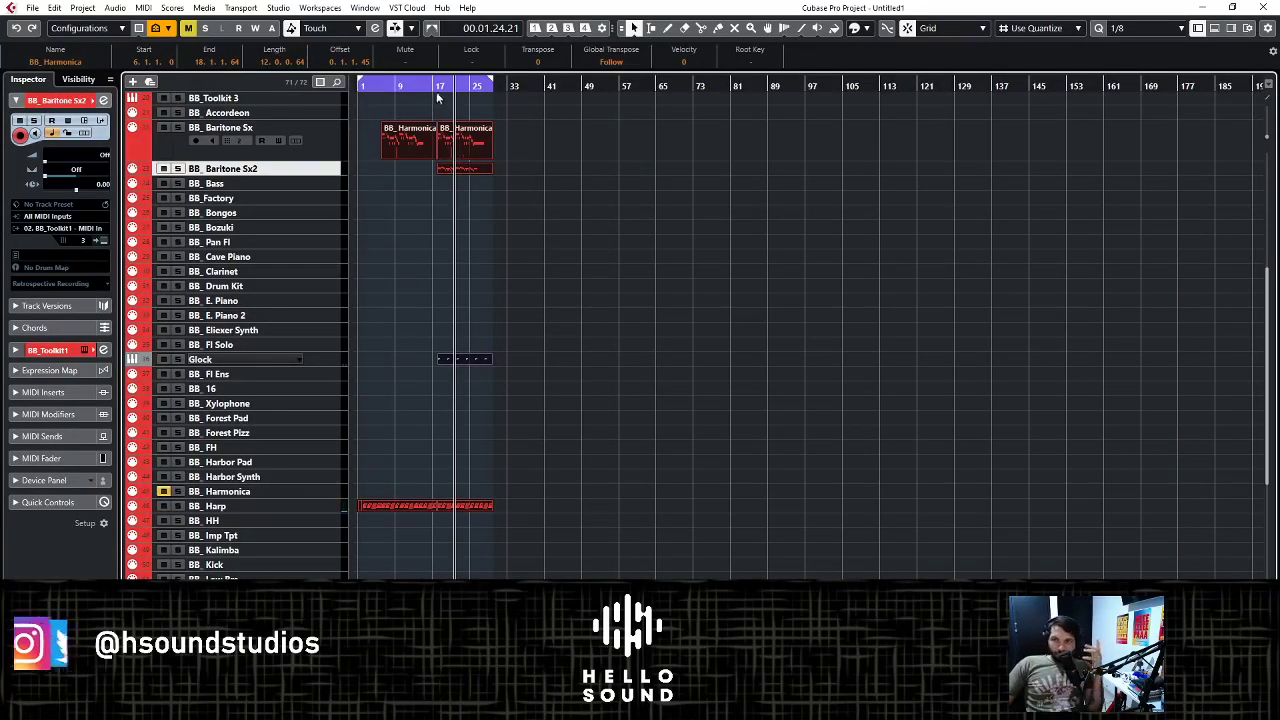
pyautogui.moveTo(434, 86); pyautogui.dragTo(421, 87)
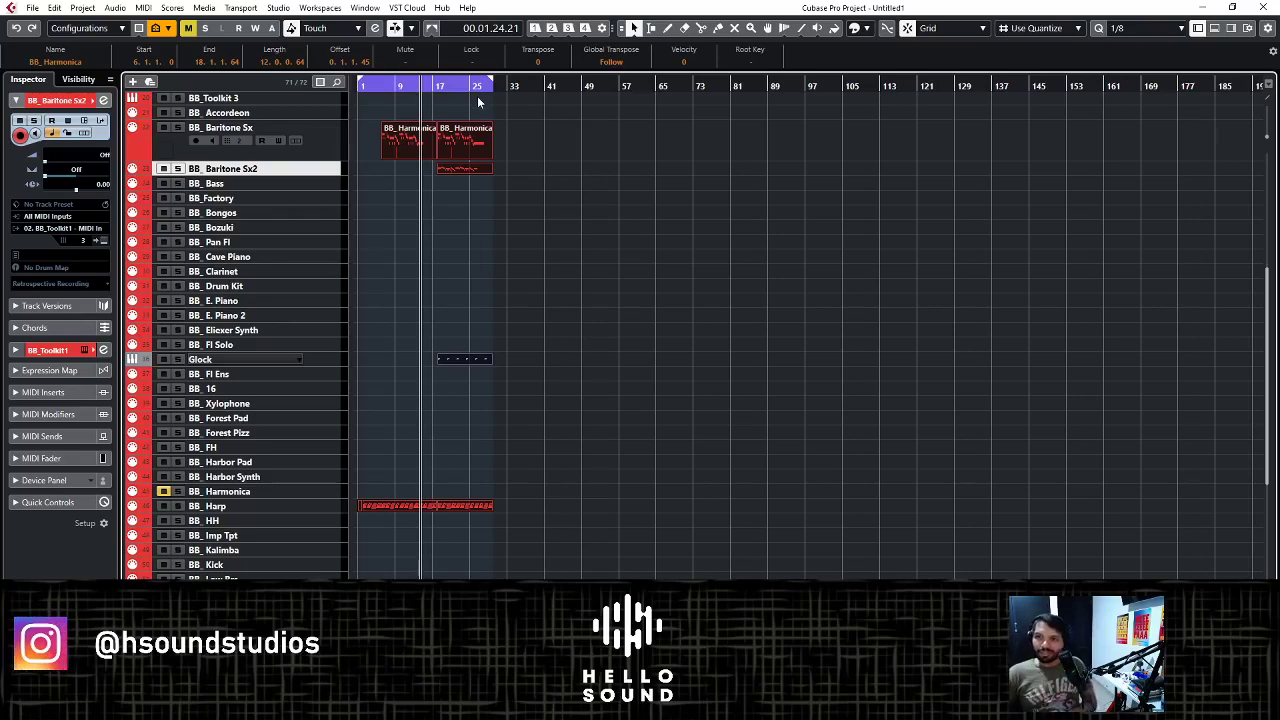
pyautogui.scroll(5, 540, 226)
pyautogui.scroll(6, 427, 371)
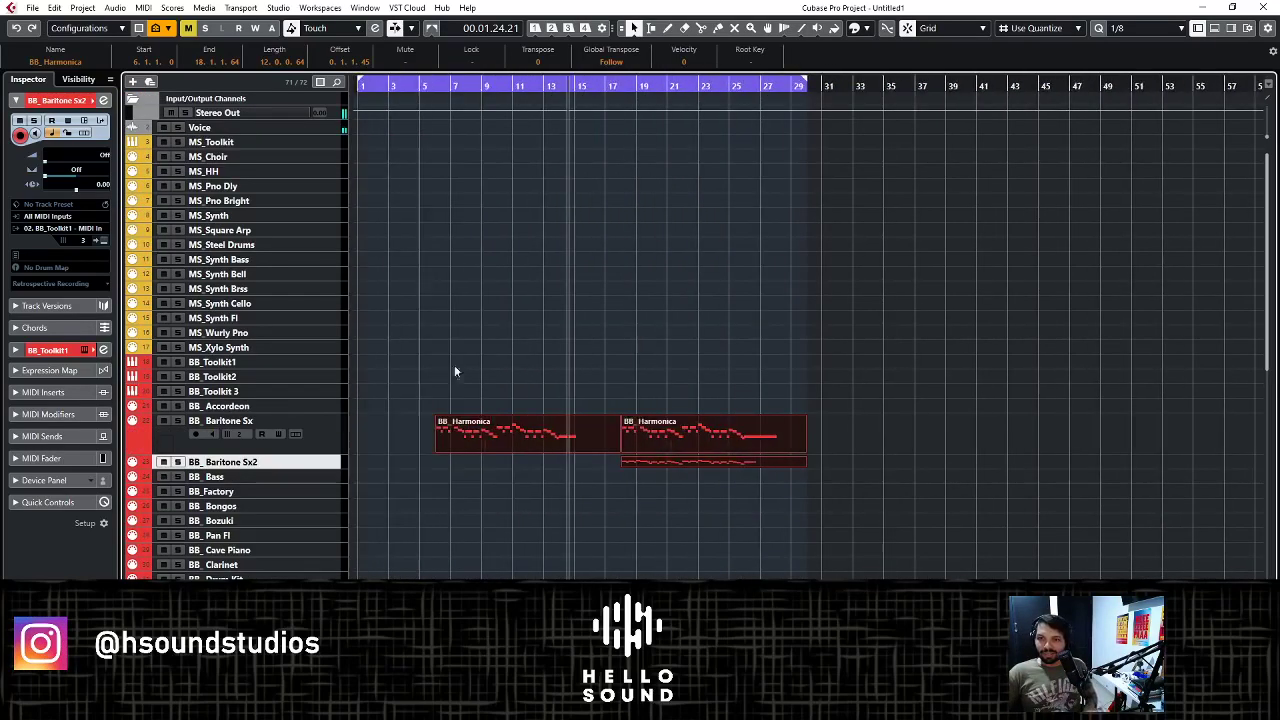
pyautogui.scroll(1, 503, 342)
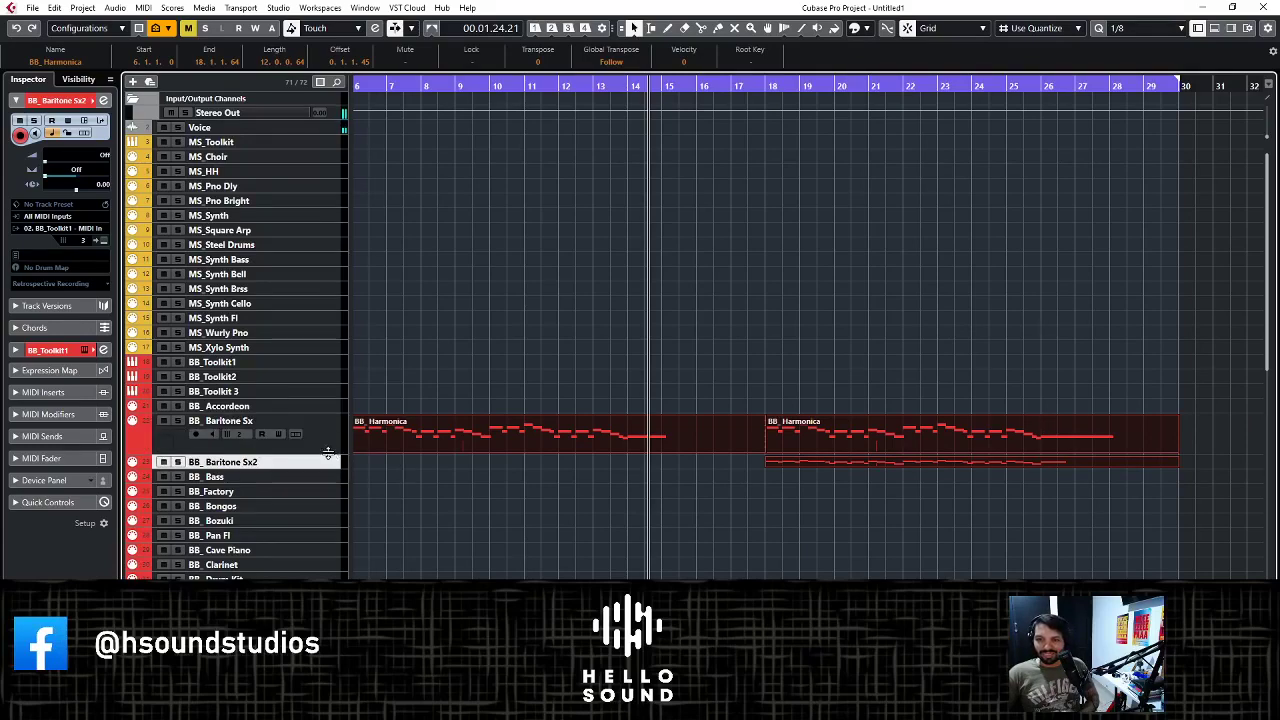
pyautogui.moveTo(327, 453); pyautogui.dragTo(327, 506)
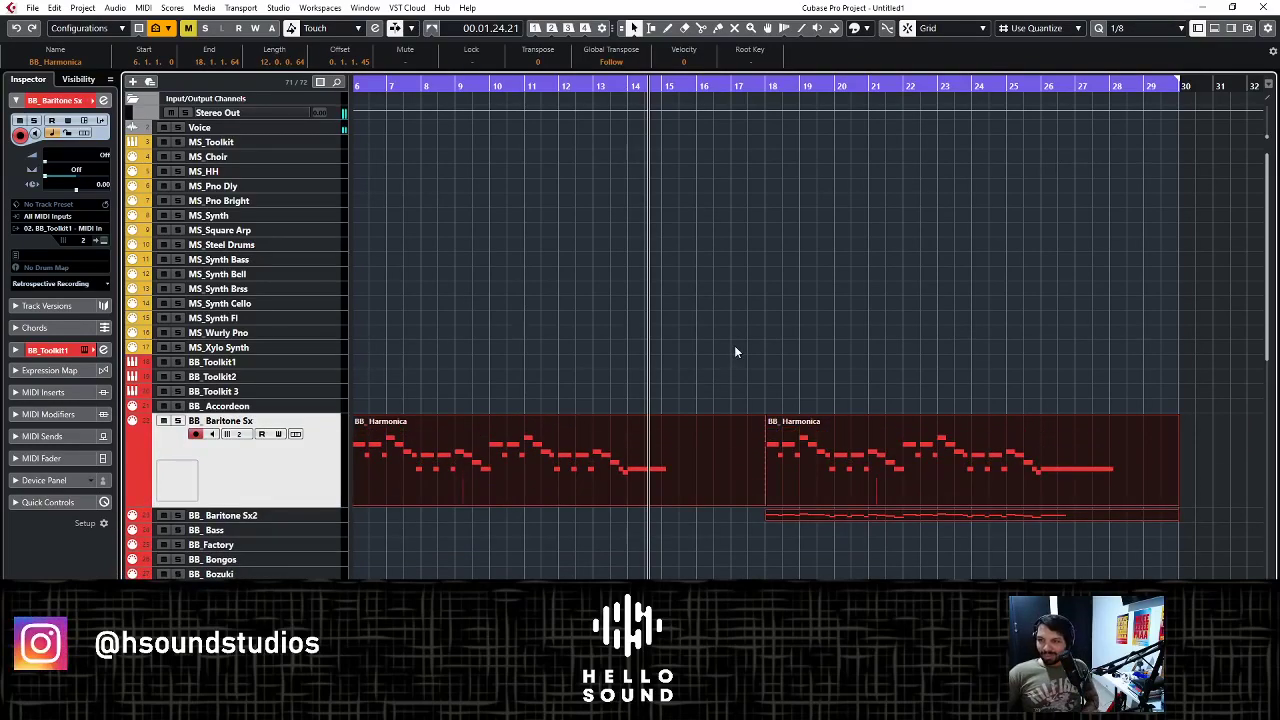
# - Shorten the first BB_ Harmonica event on the BB_ Baritone Sx track so that it ends at 17.1.3.0
pyautogui.scroll(-4, 734, 351)
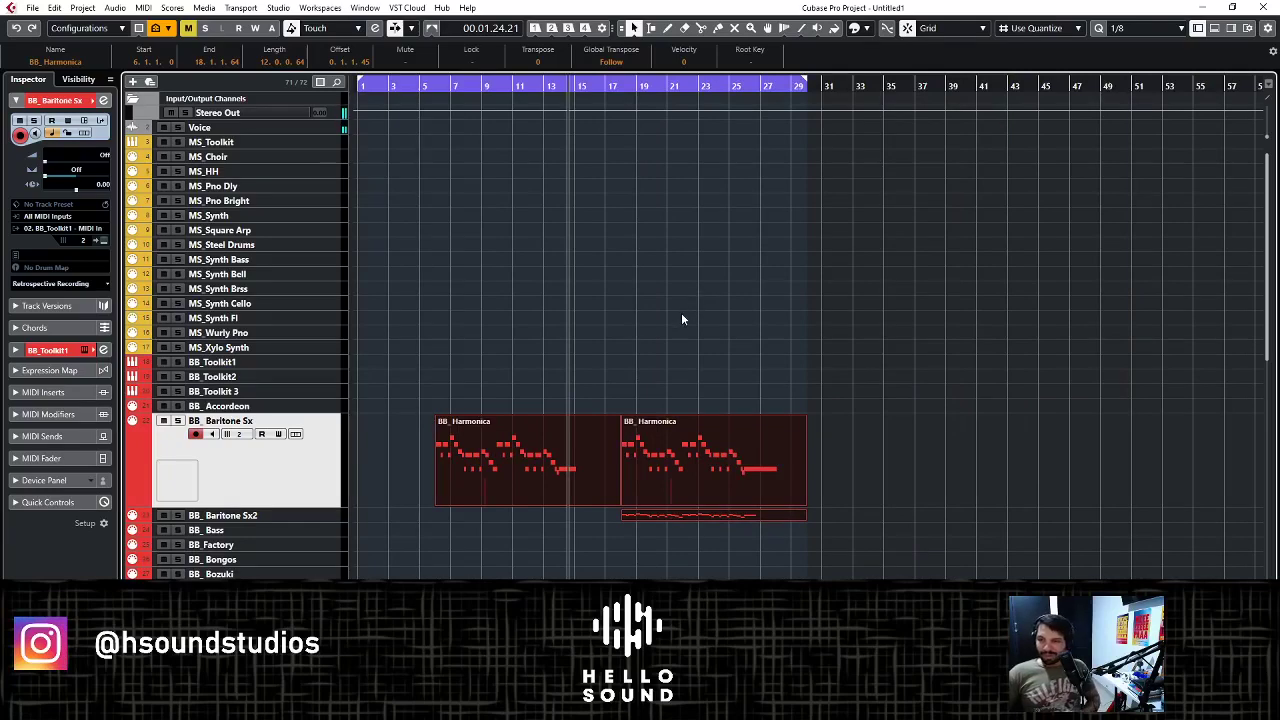
pyautogui.scroll(-5, 673, 327)
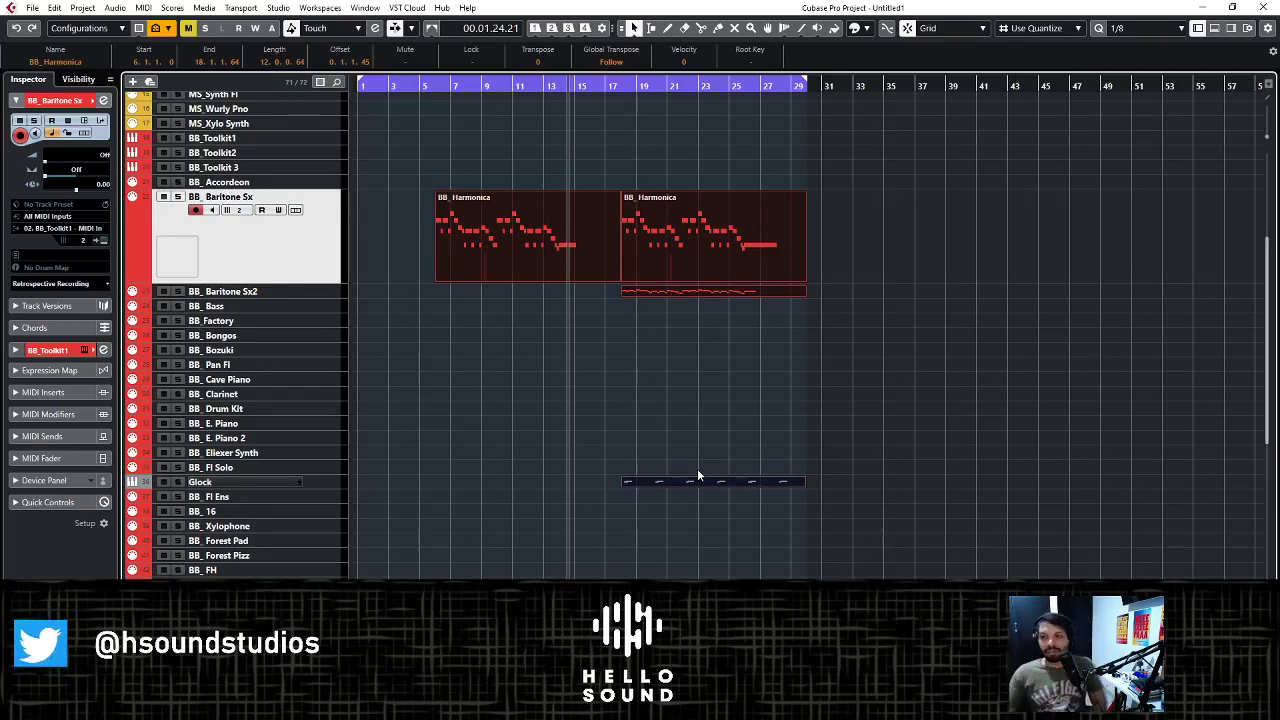
pyautogui.hscroll(5, 700, 458)
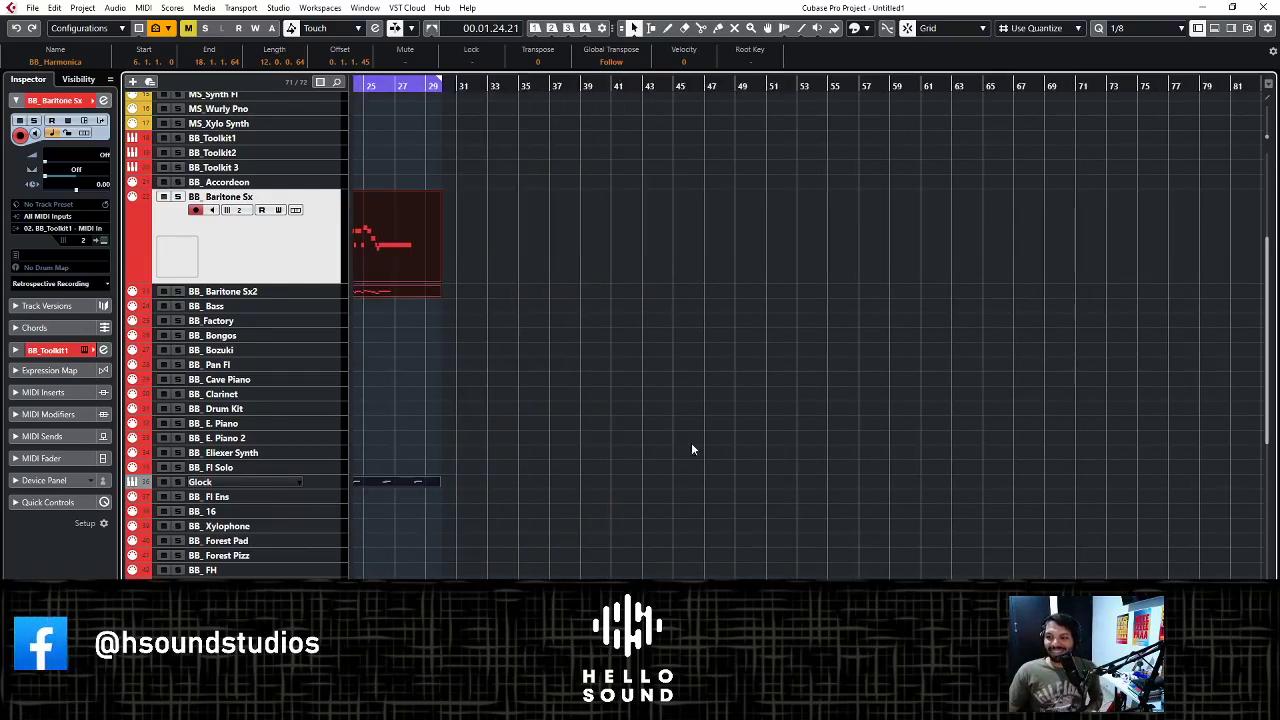
pyautogui.scroll(-6, 691, 447)
pyautogui.scroll(3, 650, 450)
pyautogui.scroll(5, 622, 450)
pyautogui.scroll(5, 619, 443)
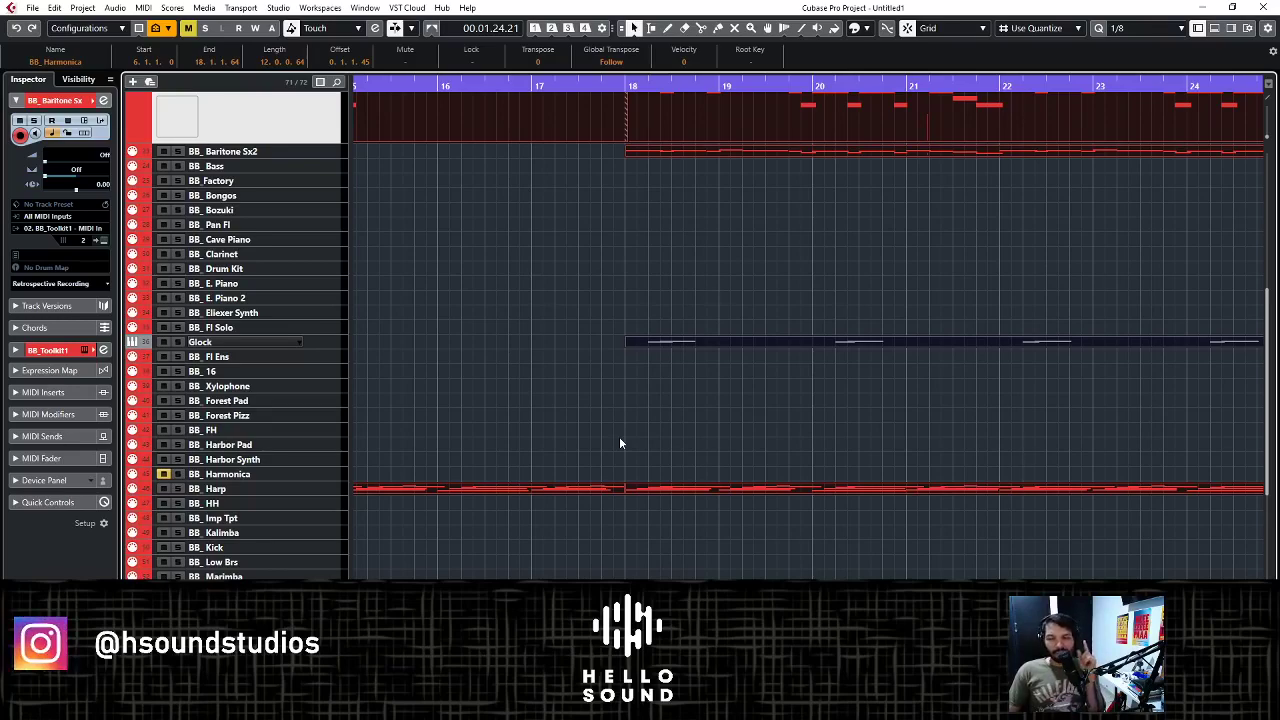
pyautogui.scroll(5, 625, 410)
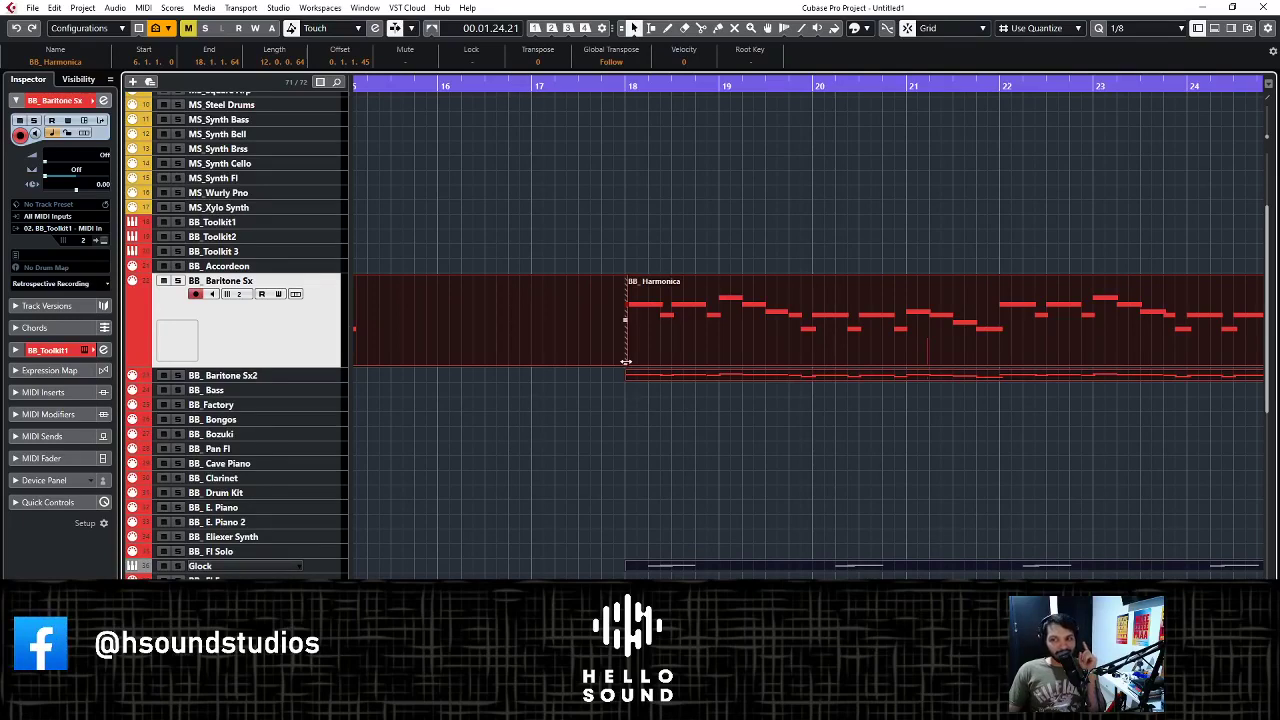
pyautogui.moveTo(625, 362); pyautogui.dragTo(537, 358)
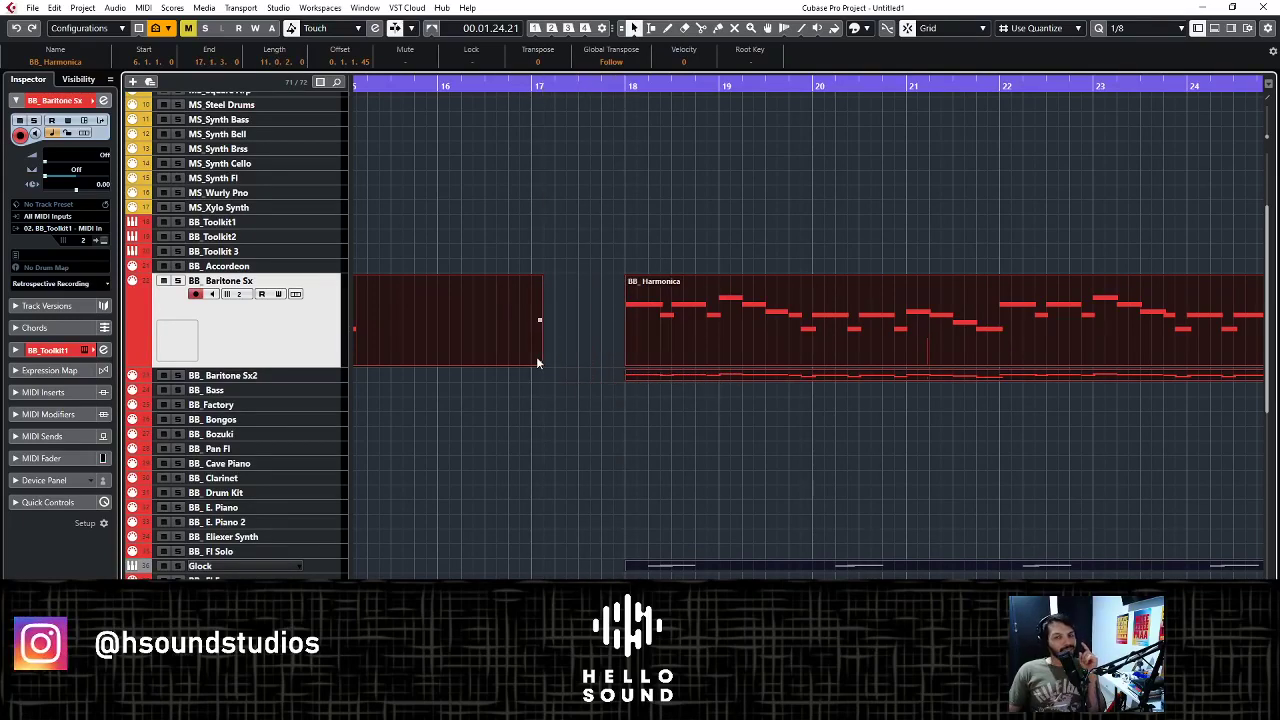